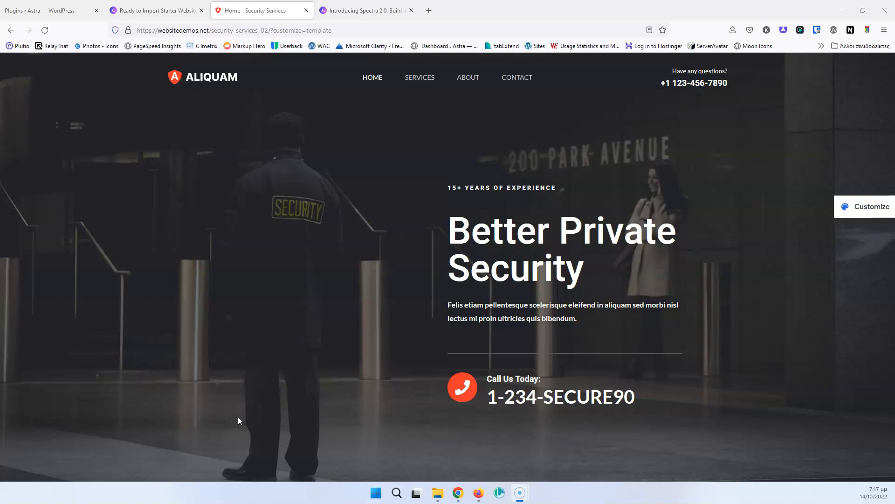
Step: Look through the Security Services demo homepage, and view and close the Spectra 2.0 announcement article
scroll(238, 420, down, 10)
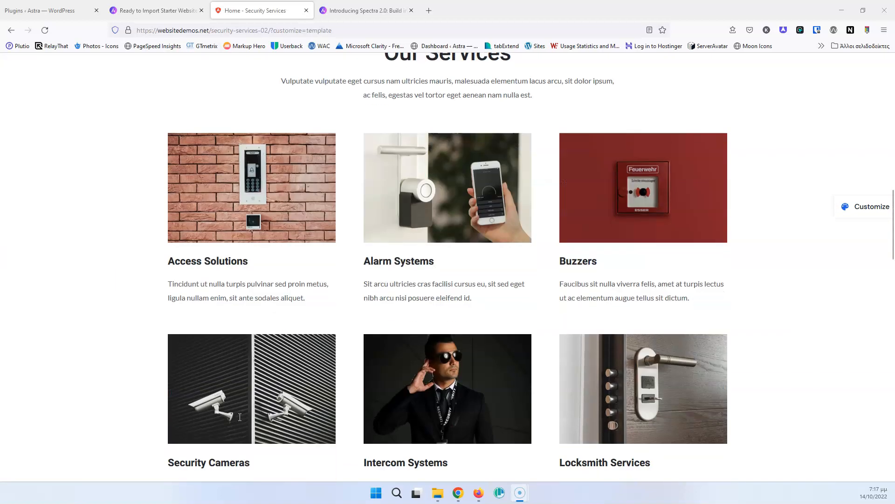
scroll(240, 421, up, 10)
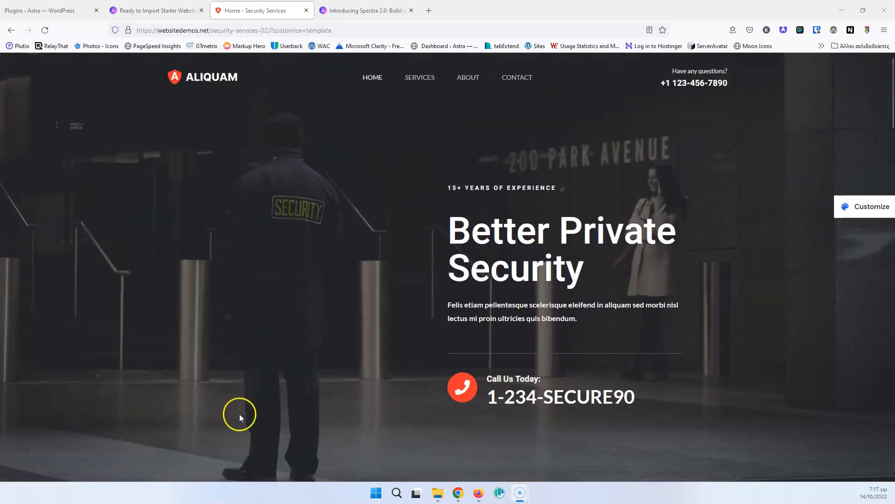
scroll(310, 344, down, 15)
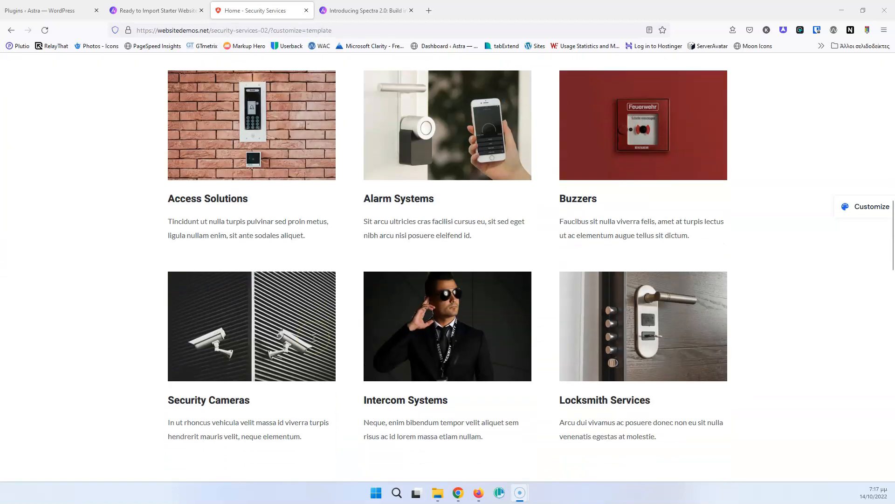
scroll(312, 341, down, 8)
scroll(311, 340, up, 12)
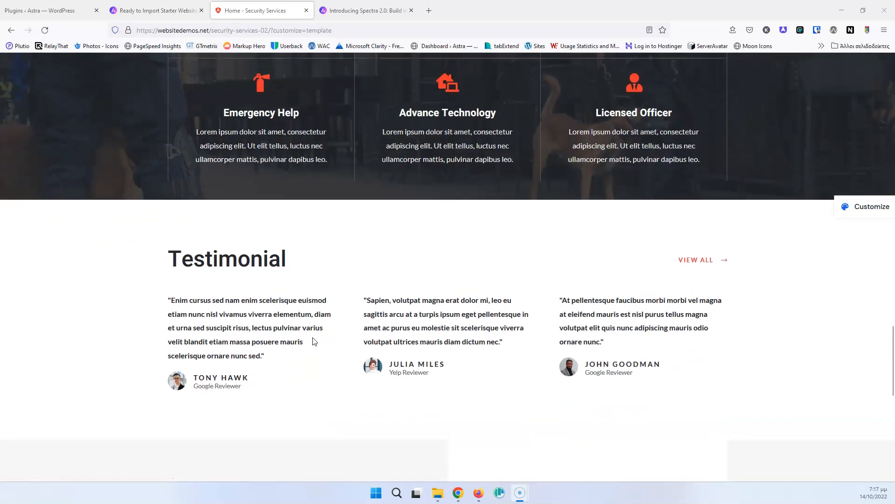
scroll(314, 338, up, 12)
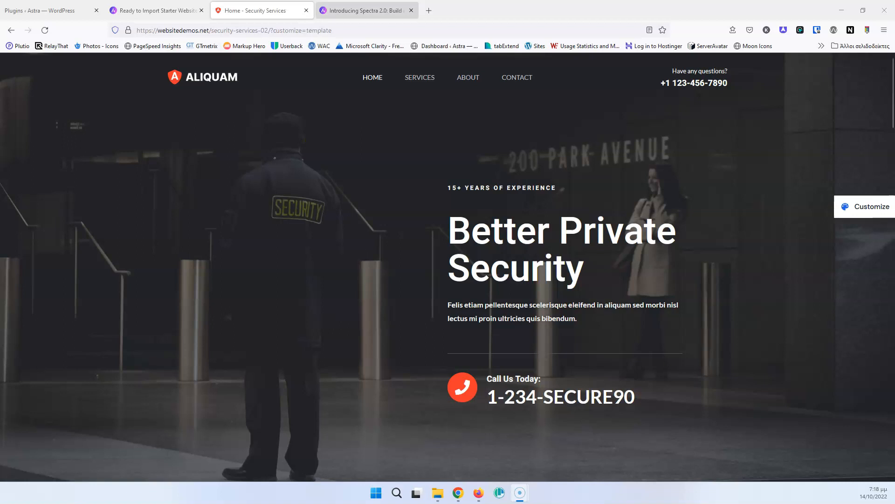
click(367, 10)
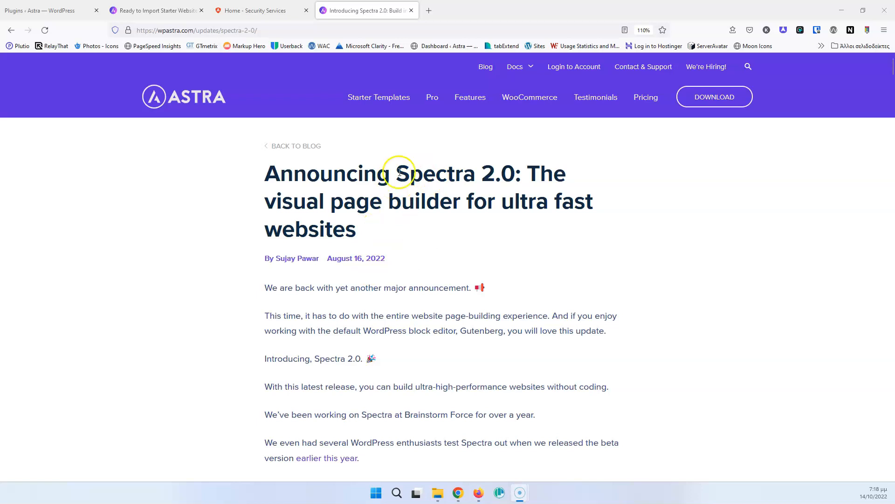
click(411, 10)
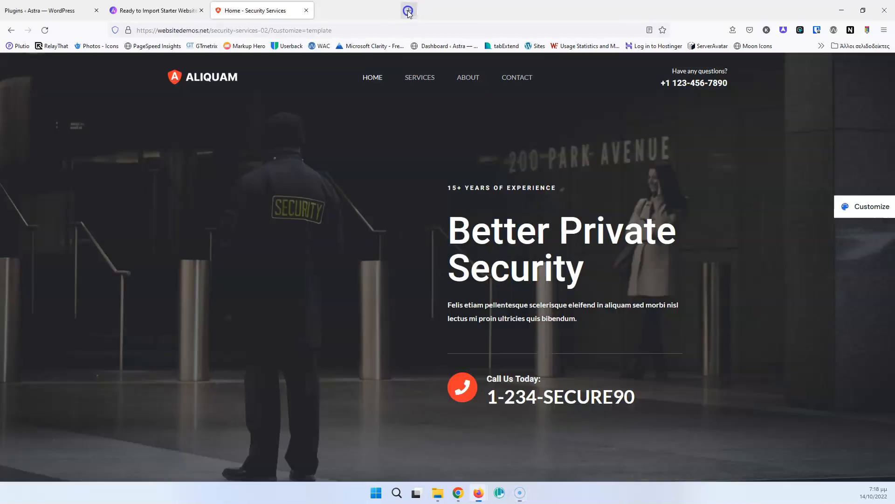
Step: Check the installed themes and the installed plugins in the WordPress site's admin area
click(80, 4)
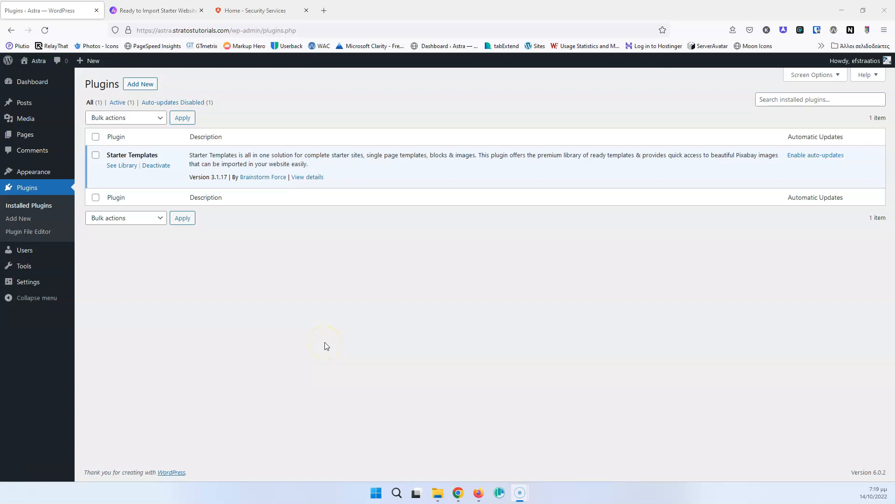
mouse_move(43, 172)
click(106, 176)
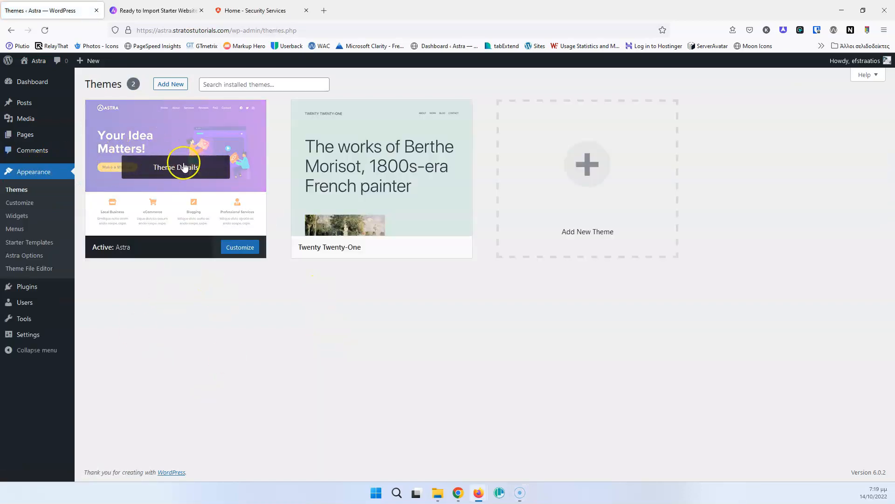
mouse_move(27, 288)
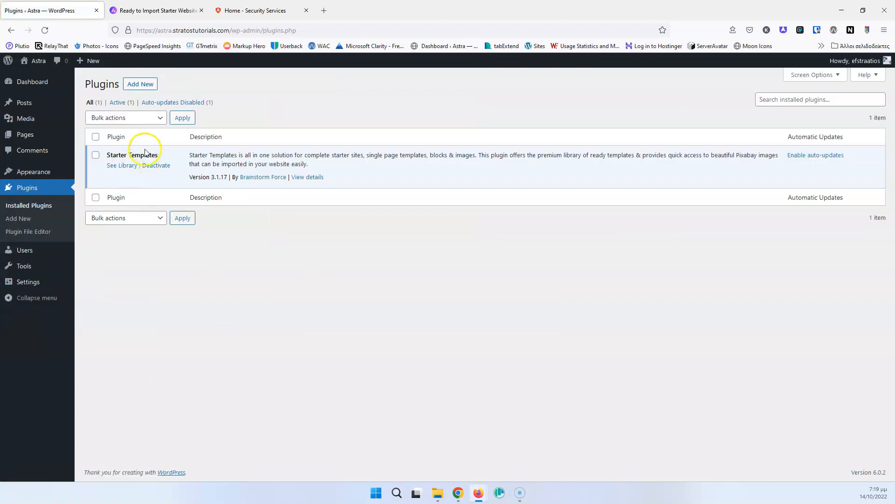
Step: Open the Starter Templates plugin's library and search it for "sec"
click(130, 170)
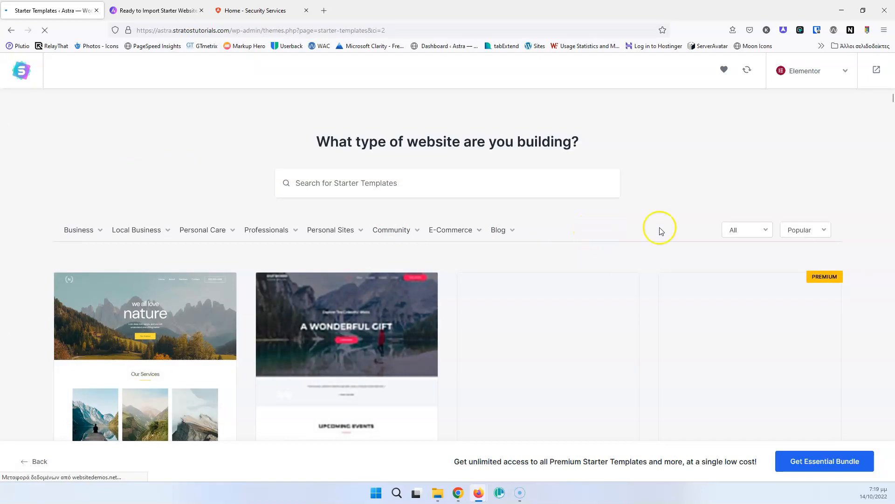
click(373, 185)
text(sec)
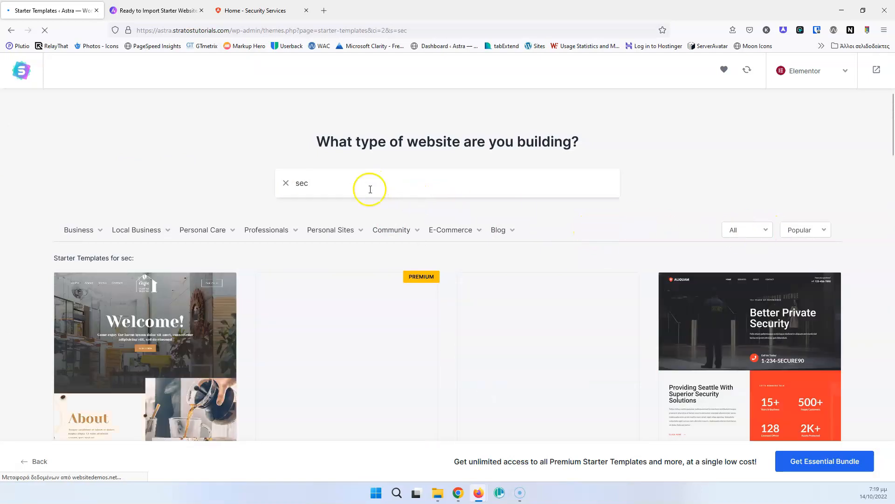
click(751, 333)
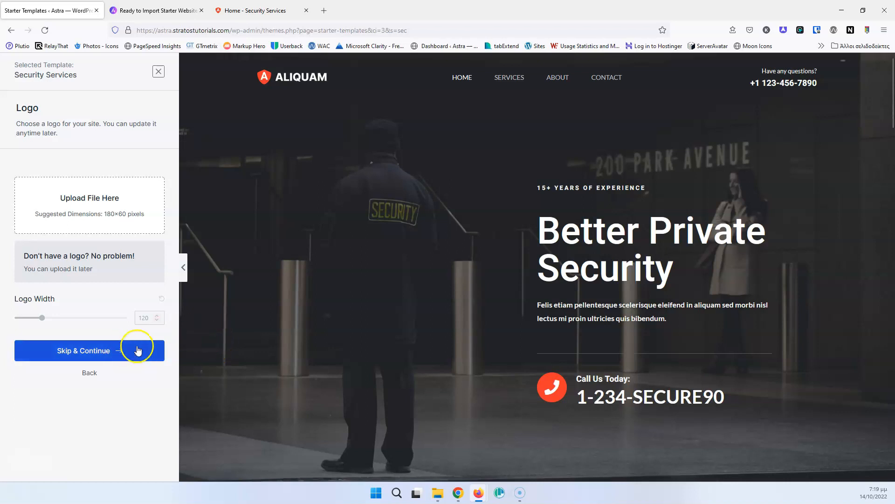
click(11, 30)
mouse_move(406, 234)
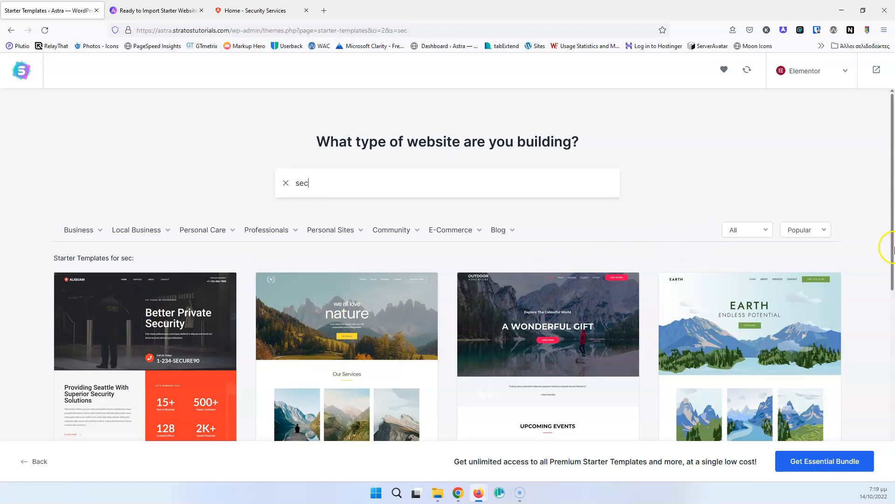
Step: Set the template library's page builder to Elementor and select the Better Private Security template
click(844, 71)
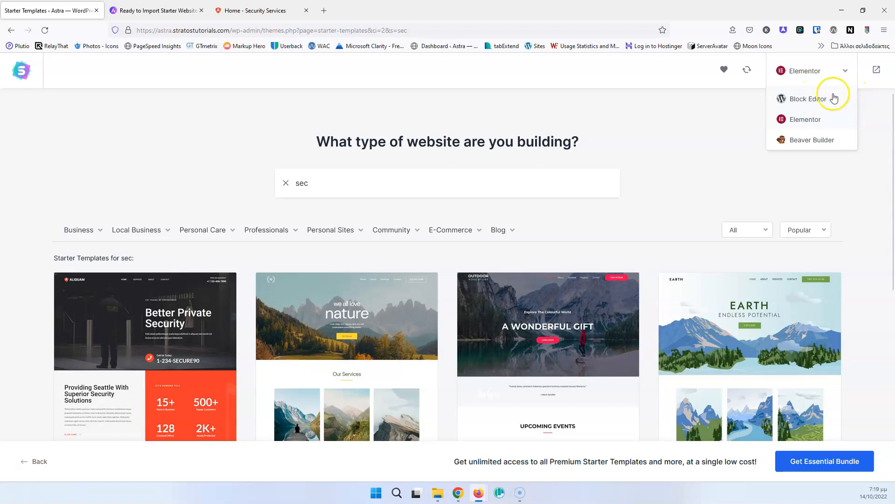
click(805, 122)
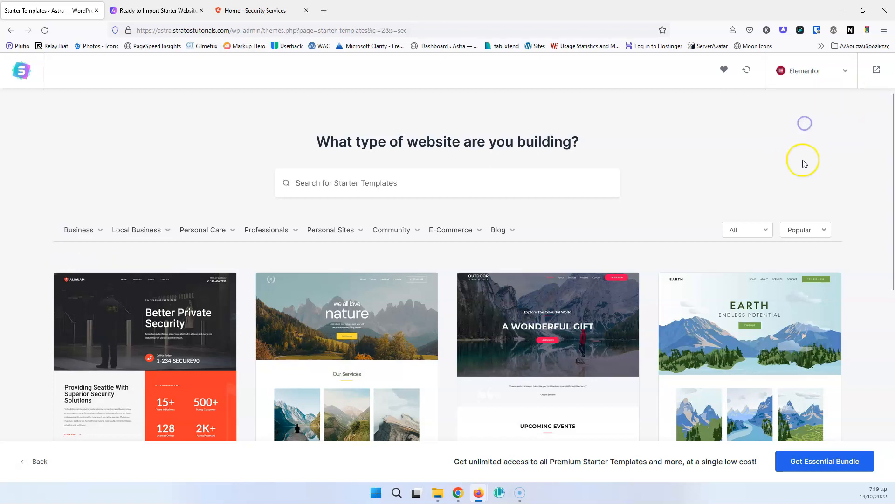
click(154, 333)
Step: Skip the logo, keep the default colors and fonts, and build the website with the preselected import options
click(86, 354)
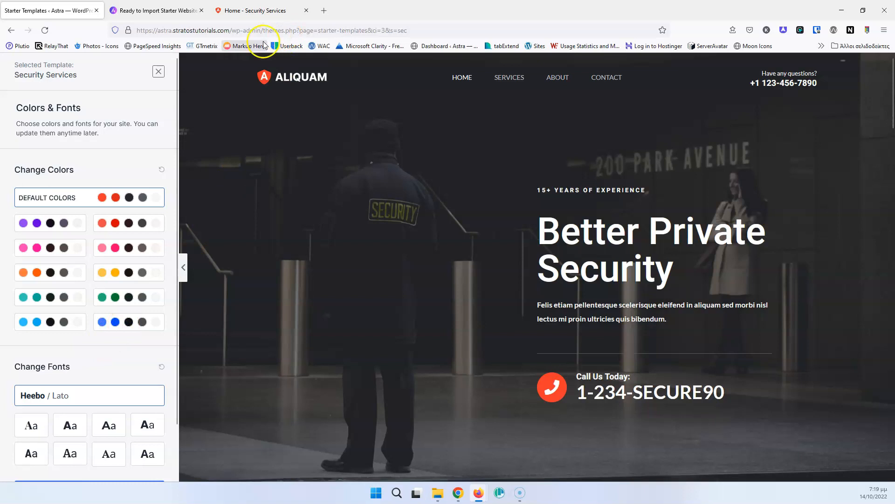
scroll(124, 246, down, 2)
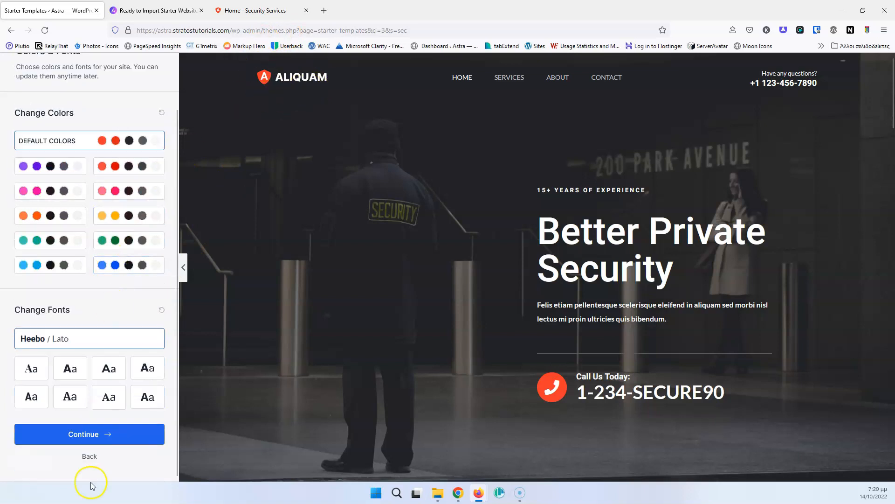
click(91, 434)
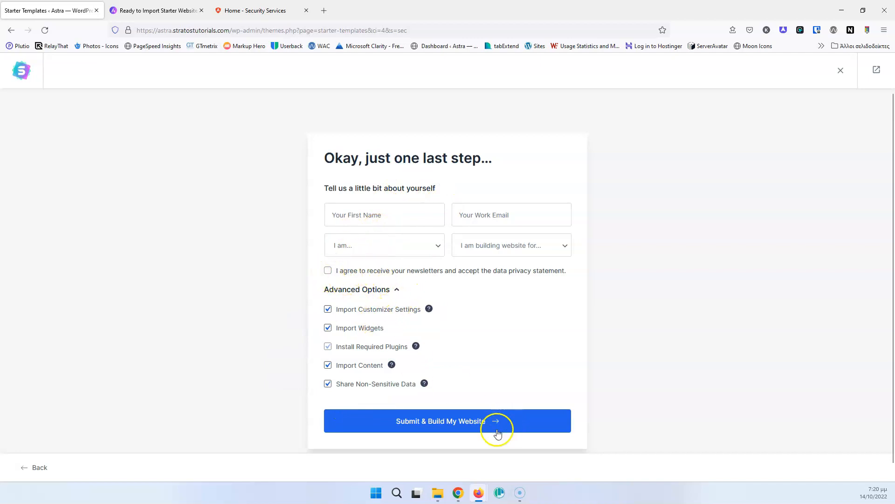
click(458, 430)
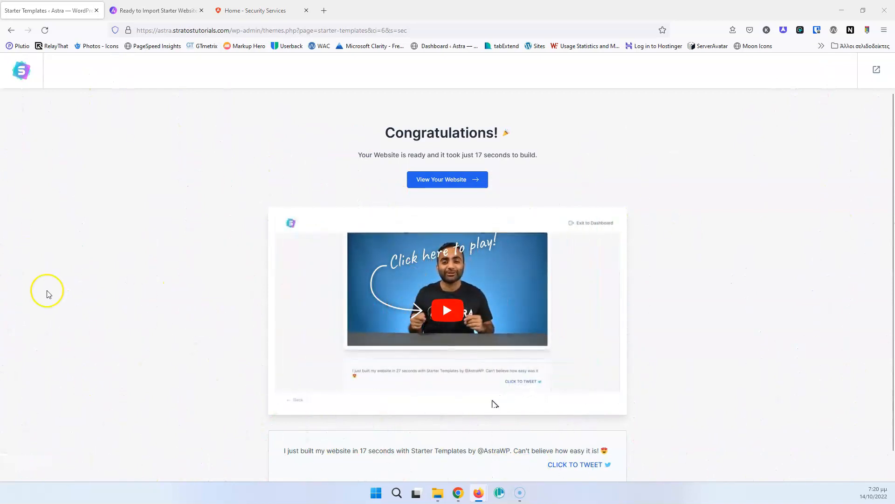
Step: Open the newly built website and look through its homepage
click(21, 71)
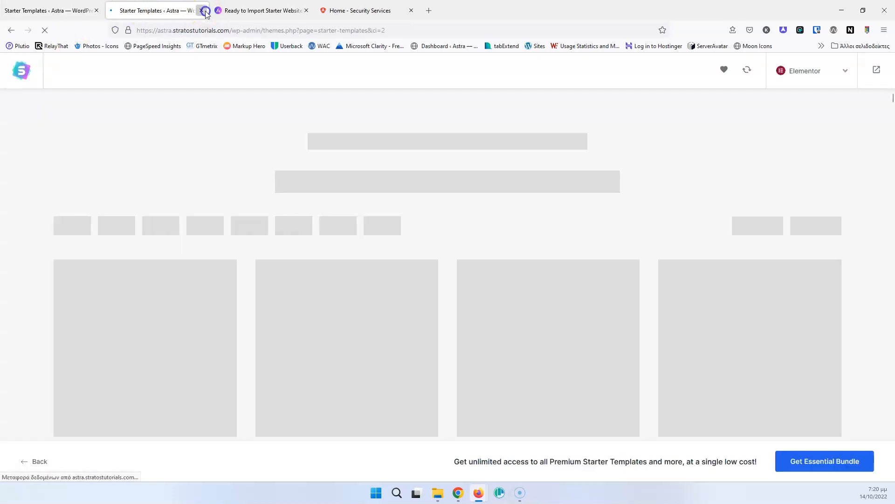
click(201, 10)
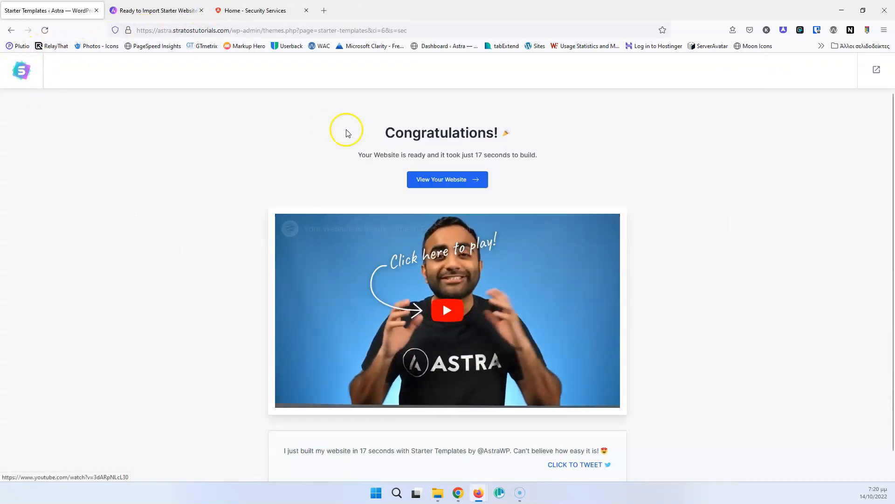
click(446, 180)
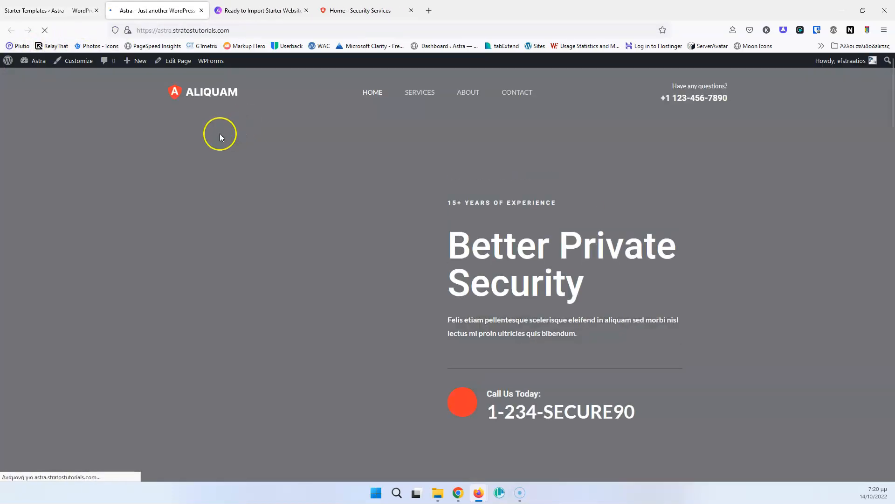
scroll(306, 224, down, 10)
scroll(306, 226, down, 3)
scroll(306, 226, up, 15)
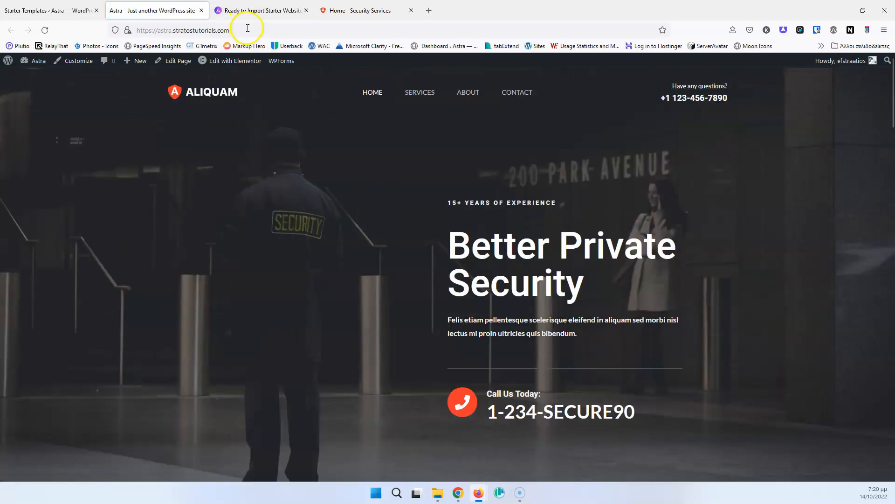
drag(240, 28, 99, 28)
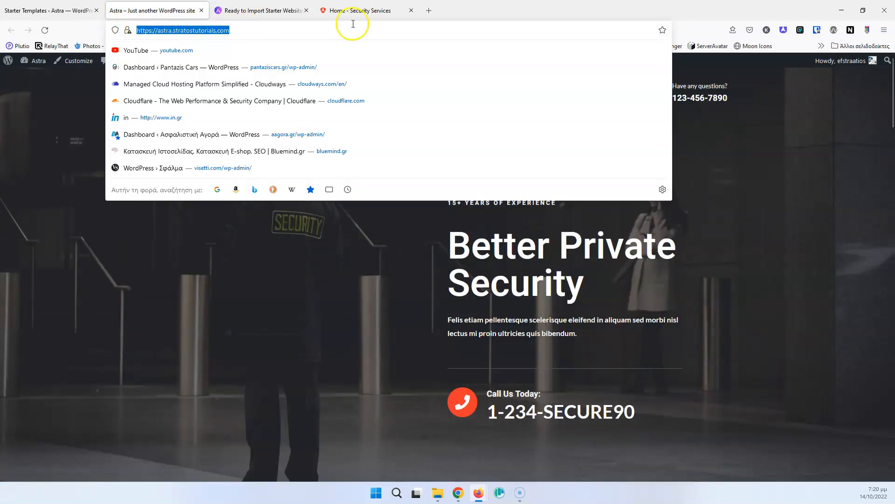
click(430, 10)
click(205, 47)
click(353, 289)
key(Down)
key(Return)
click(672, 298)
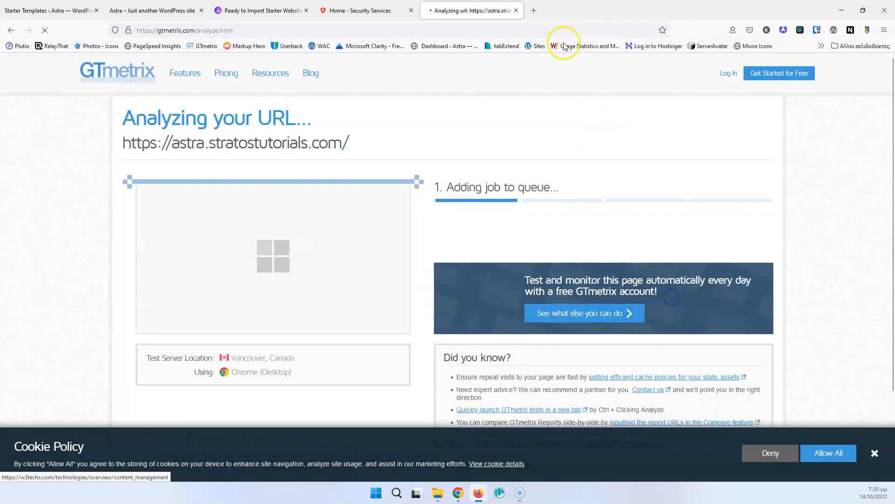
click(534, 10)
click(159, 46)
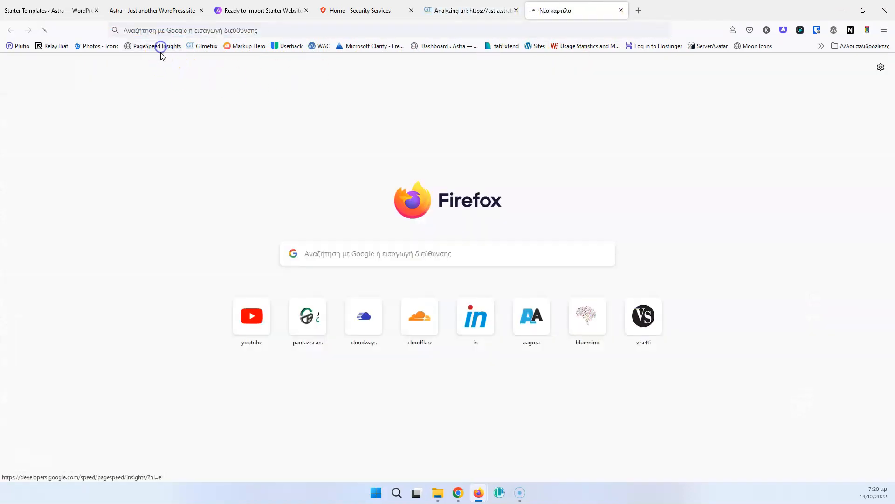
click(305, 101)
key(Down)
key(Return)
click(640, 106)
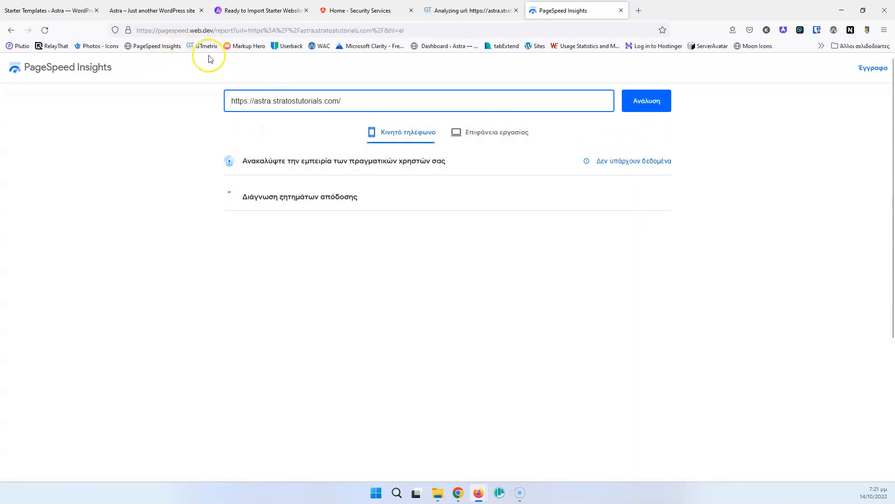
Step: Check the GTmetrix analysis progress and load the WordPress dashboard at astra.stratostutorials.com/wp-admin/ in place of the template import page
click(466, 10)
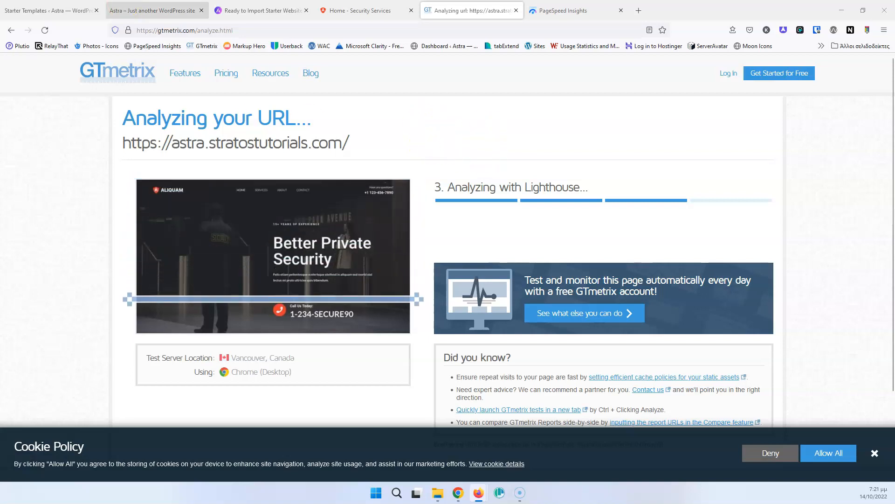
click(53, 7)
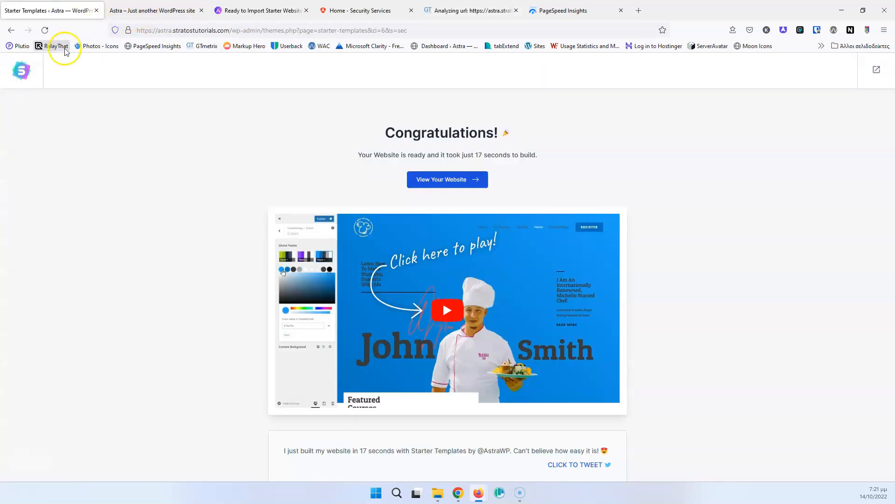
drag(262, 30, 438, 30)
text(t)
key(BackSpace)
key(Return)
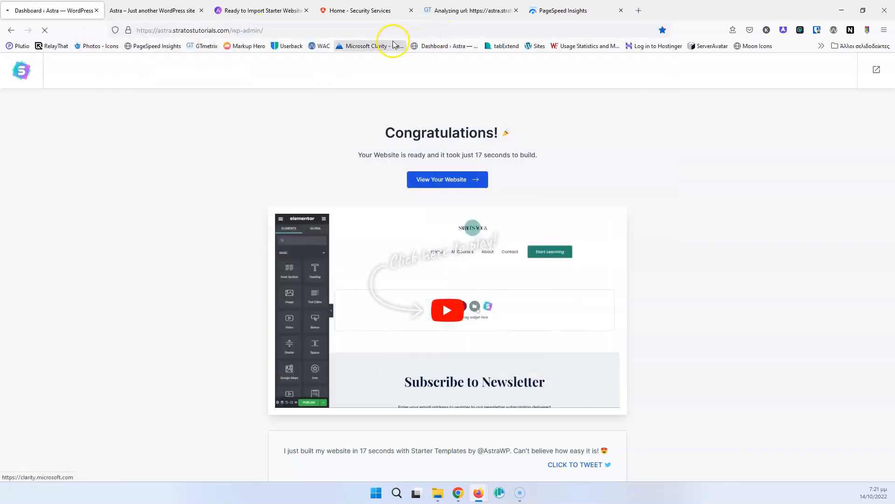
Step: Review the GTmetrix performance report, including the loading time, page size and request breakdown
click(448, 10)
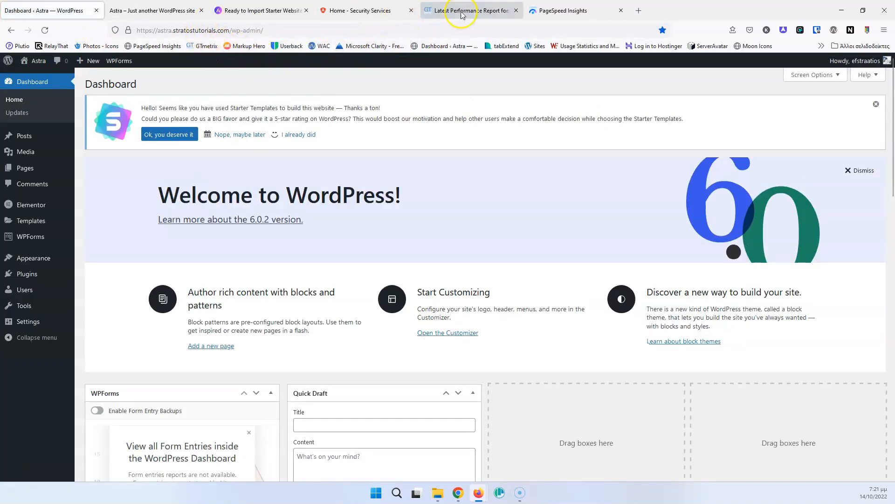
scroll(154, 201, down, 10)
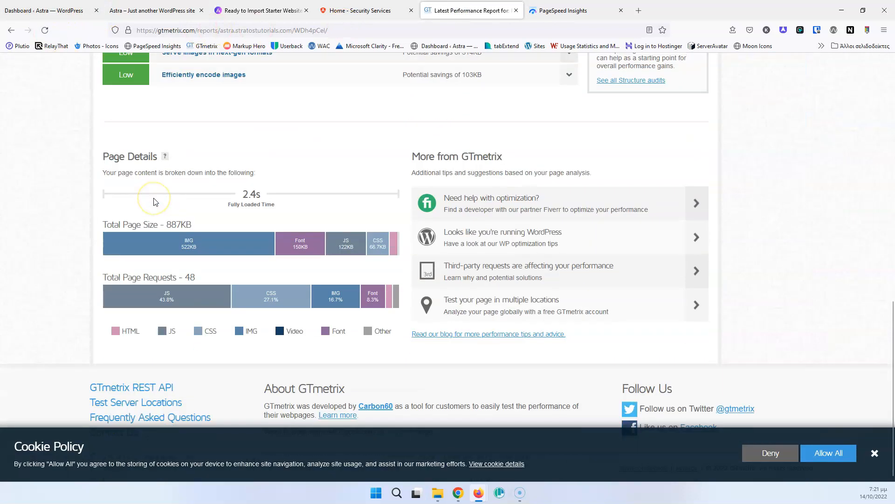
scroll(154, 201, up, 8)
scroll(155, 201, up, 3)
Step: Deactivate the Elementor plugin on the WordPress site, skipping the feedback survey, and delete it
click(12, 7)
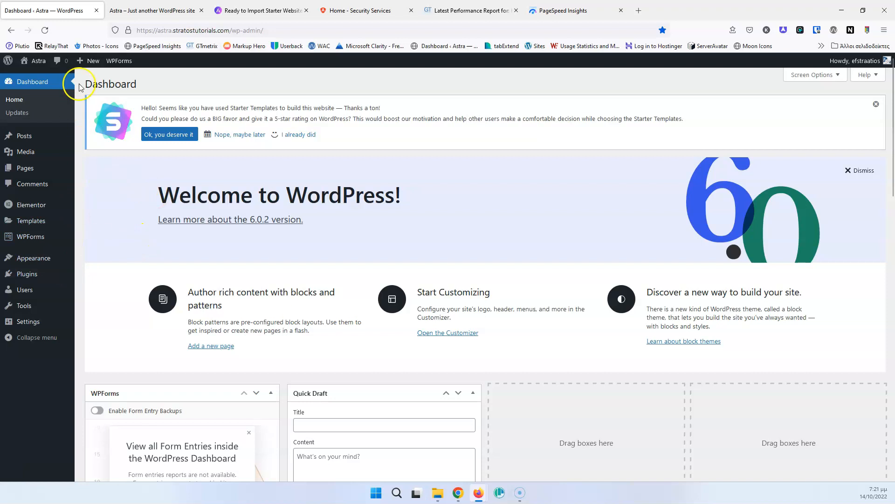
mouse_move(33, 241)
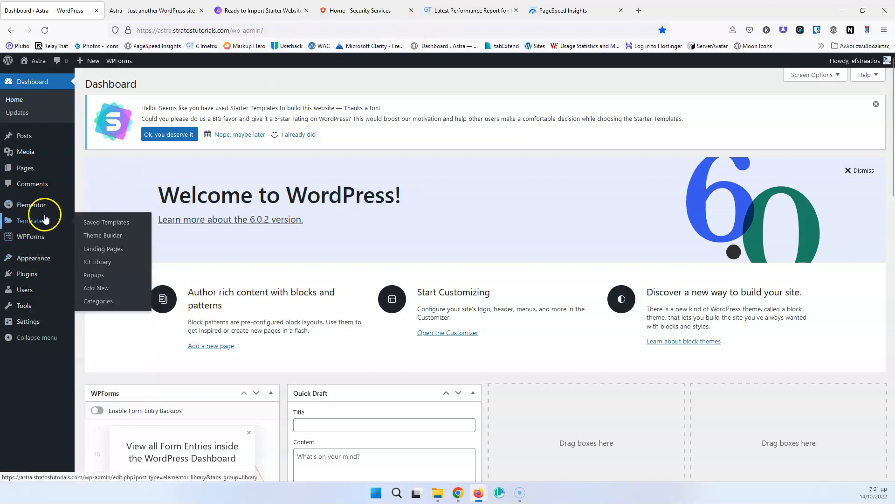
mouse_move(34, 280)
click(103, 279)
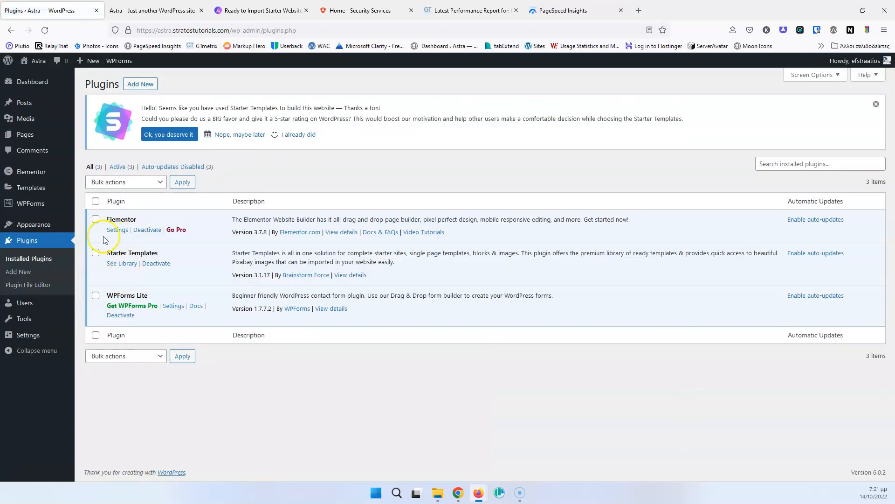
click(147, 230)
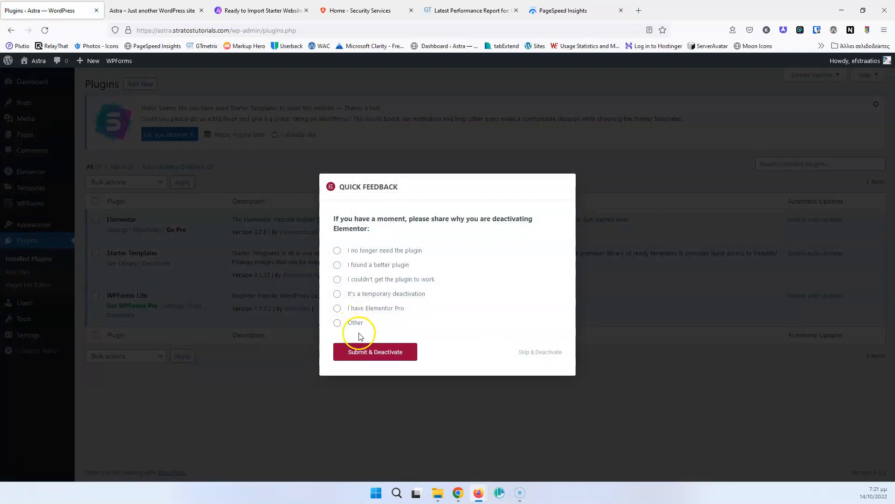
click(540, 353)
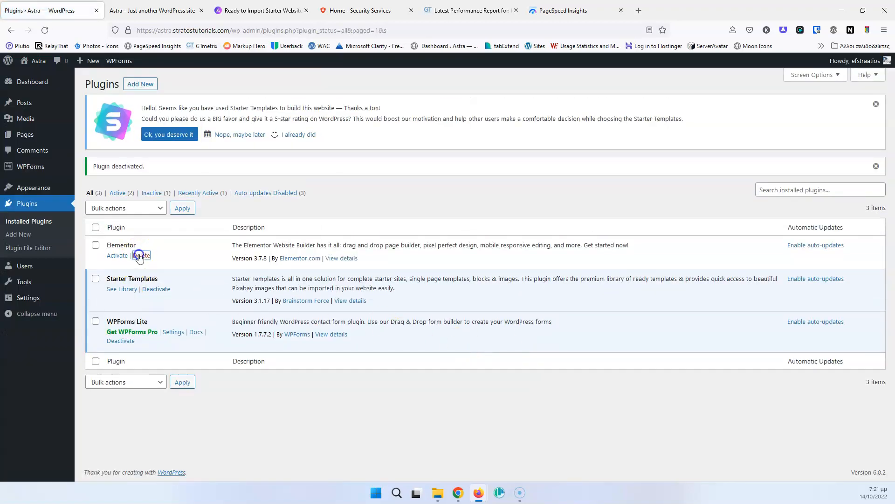
click(139, 257)
click(480, 280)
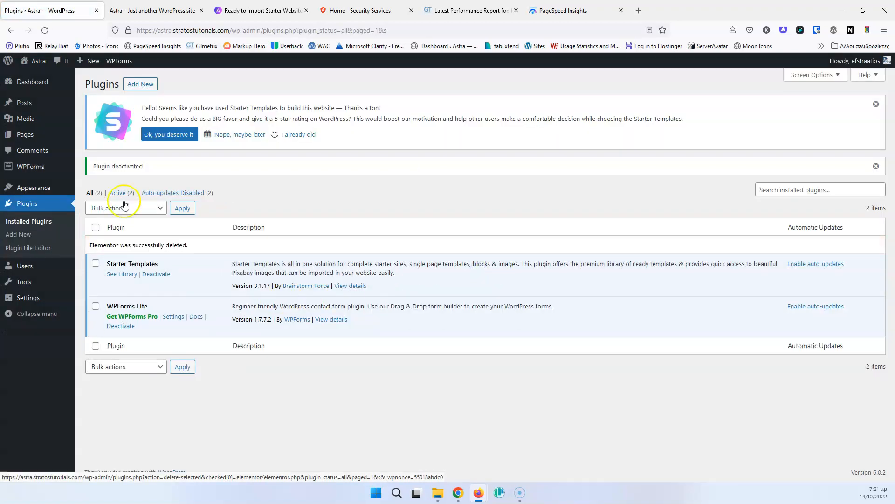
Step: Search the plugin directory for "spectra", then install and activate Spectra – WordPress Gutenberg Blocks
click(138, 85)
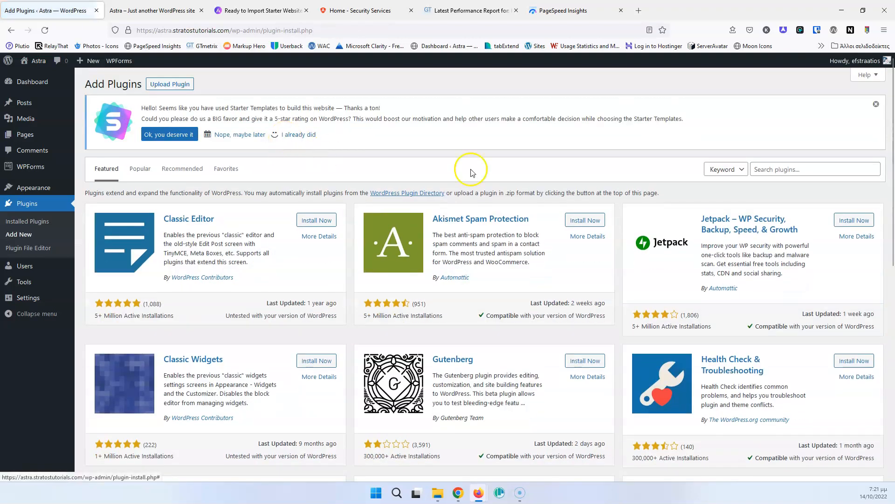
click(799, 164)
text(spectra)
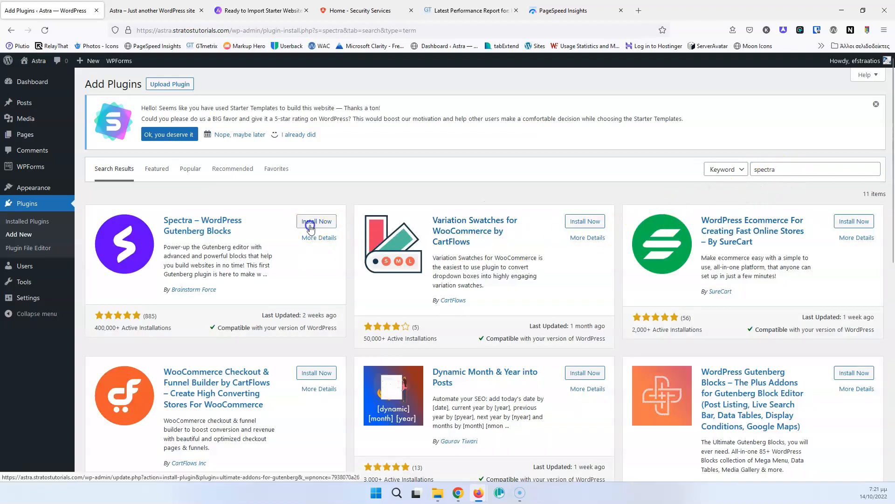
click(311, 227)
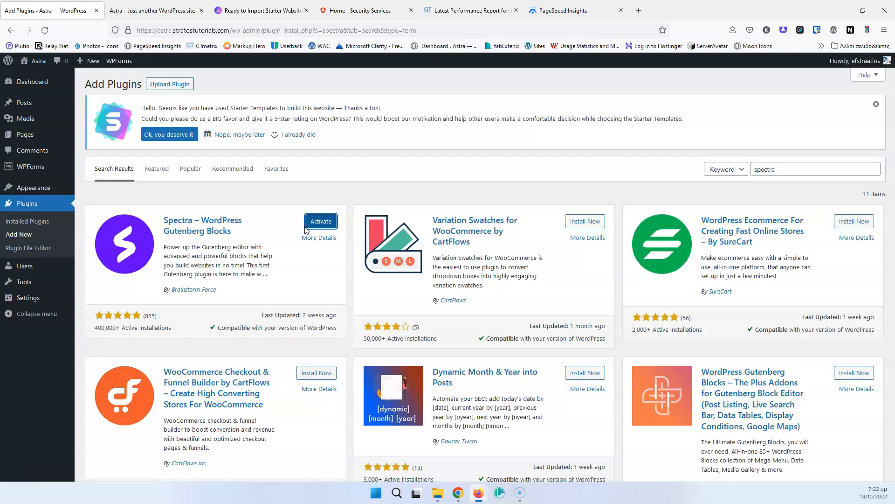
click(318, 227)
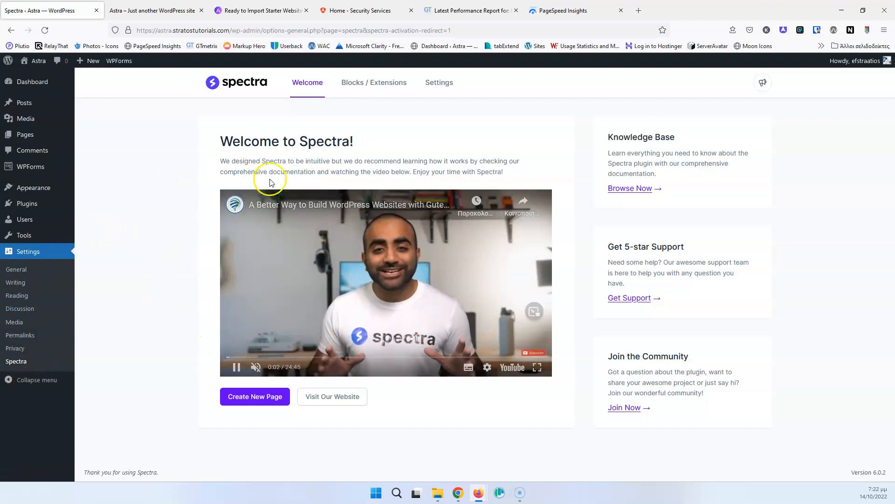
Step: Look through Spectra's Blocks / Extensions list and deactivate all of its blocks
click(380, 83)
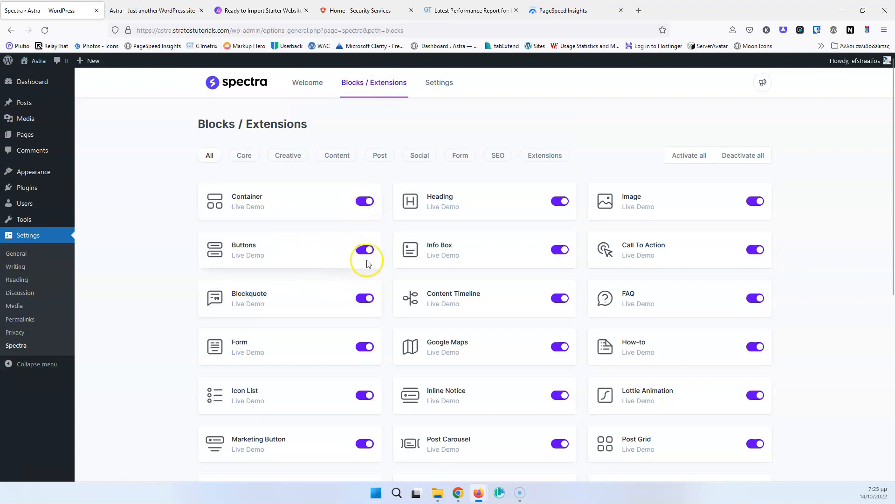
scroll(485, 377, down, 7)
scroll(534, 380, up, 7)
click(745, 159)
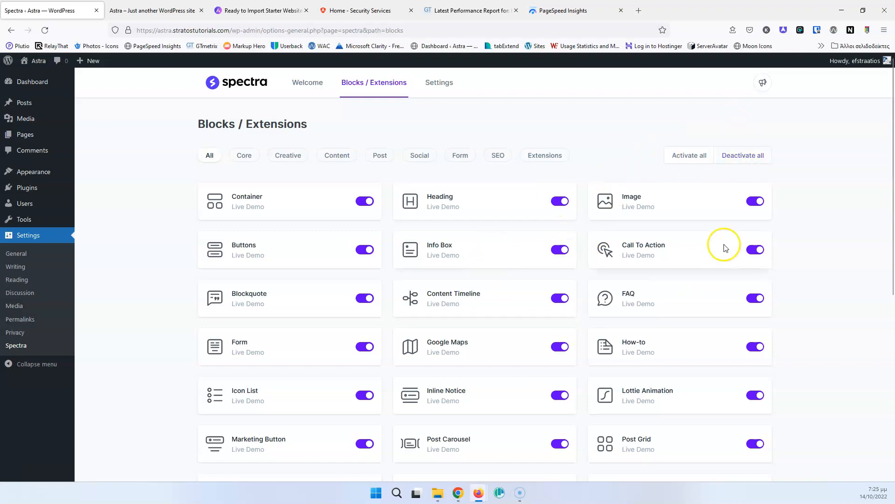
scroll(708, 247, down, 4)
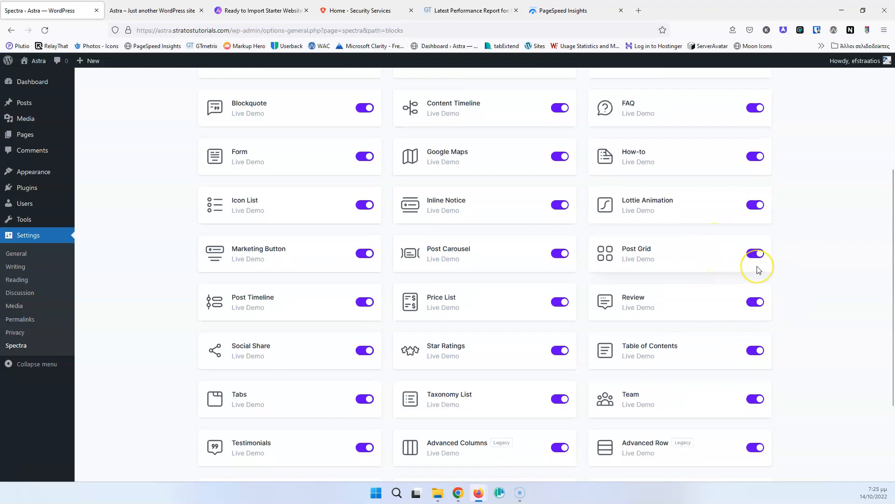
scroll(782, 244, up, 4)
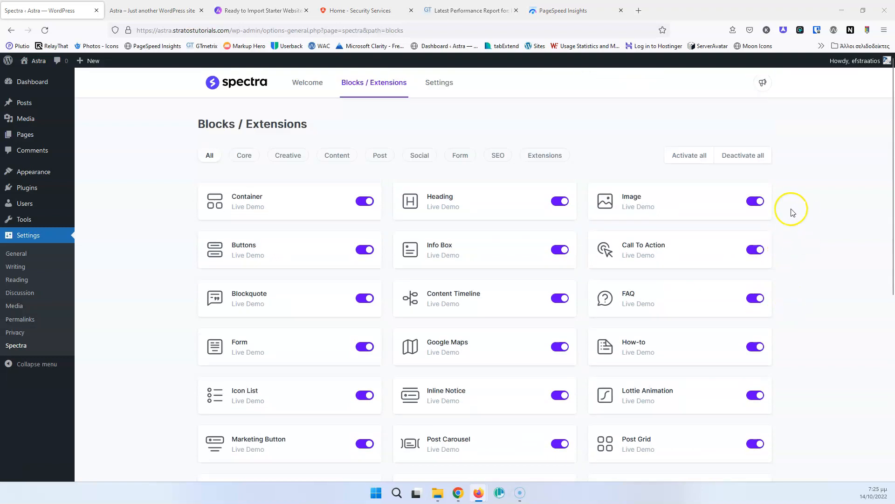
click(744, 159)
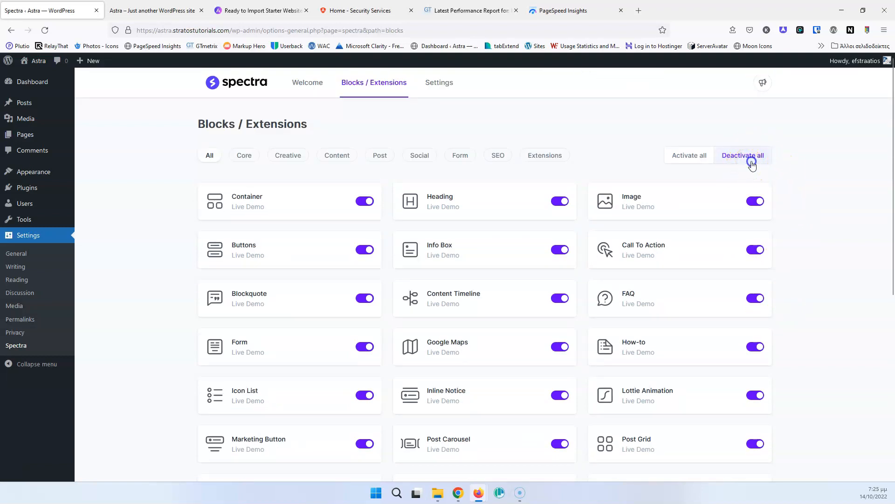
Step: Enable the Spectra blocks Container, Heading, Image, Call To Action, Info Box and Buttons
click(363, 201)
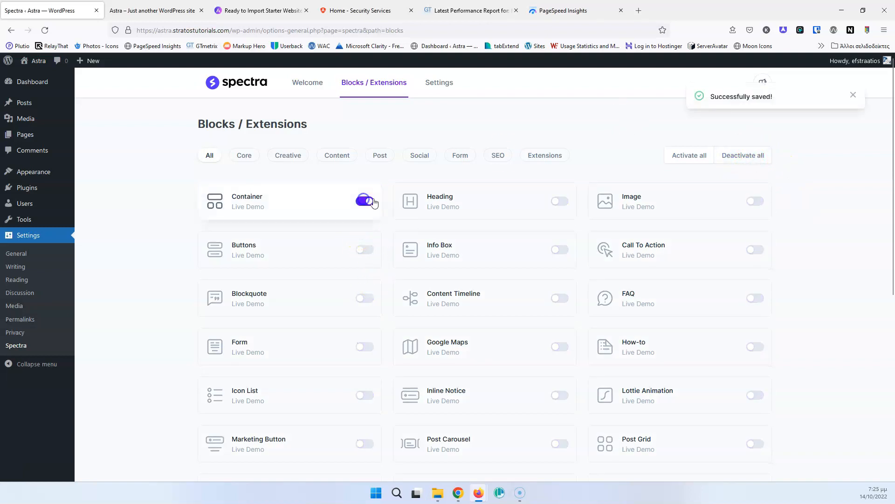
click(560, 201)
click(761, 205)
click(749, 252)
click(560, 249)
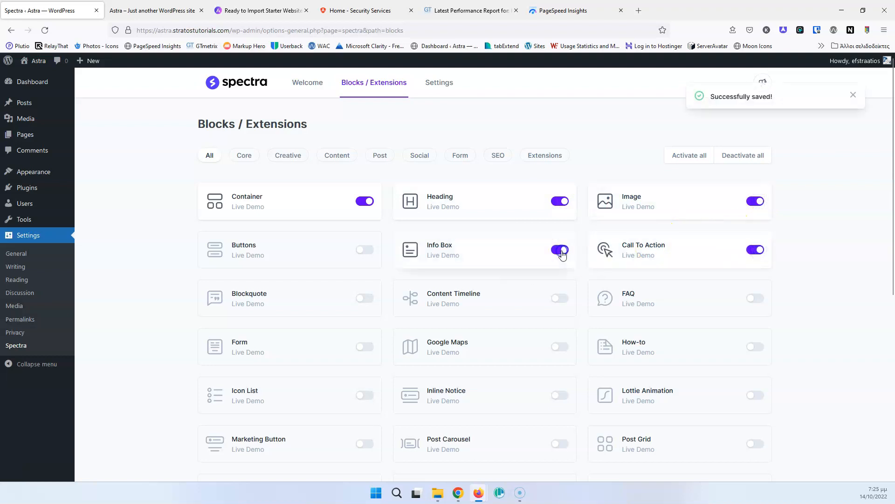
click(367, 252)
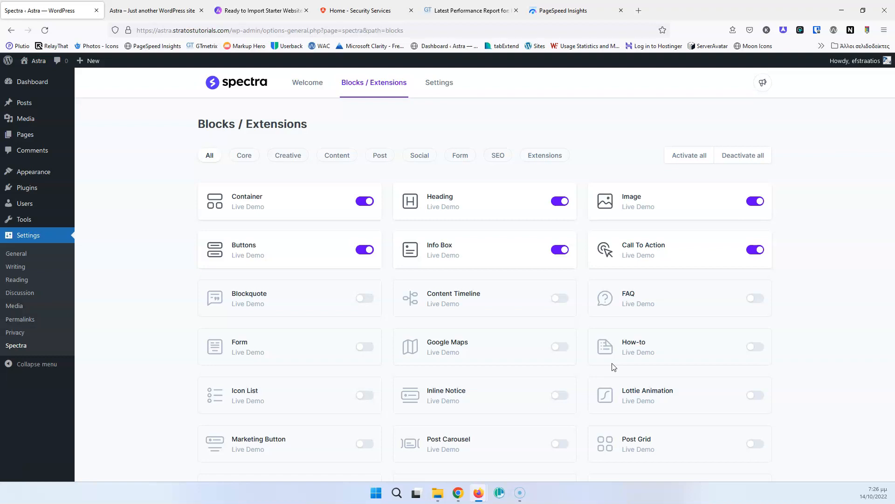
Step: Enable the Icon List, Form and Post Grid blocks in Spectra
click(365, 395)
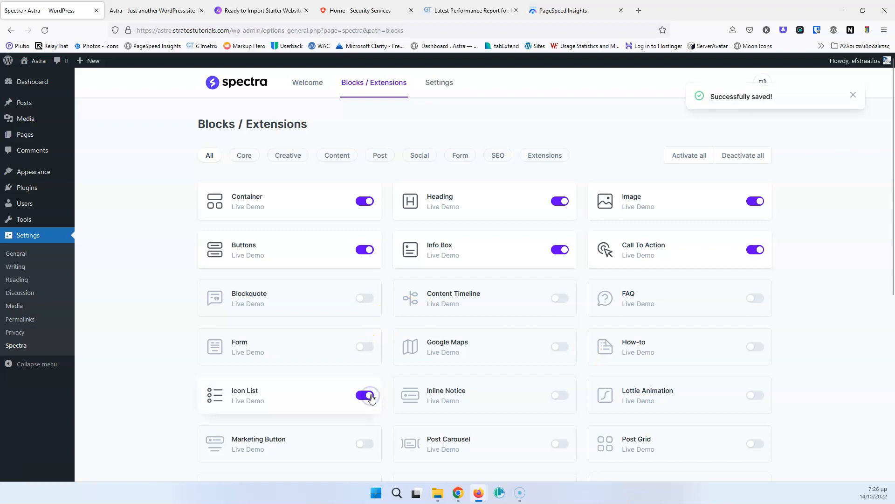
click(364, 347)
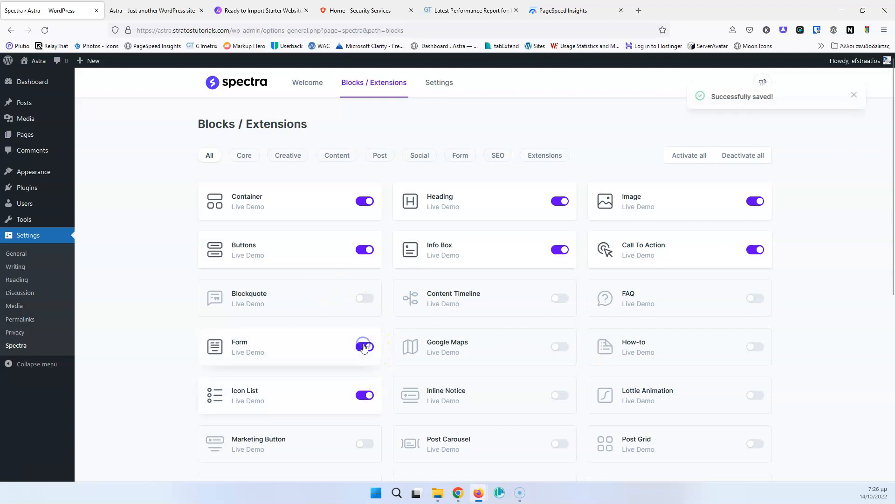
scroll(631, 309, down, 2)
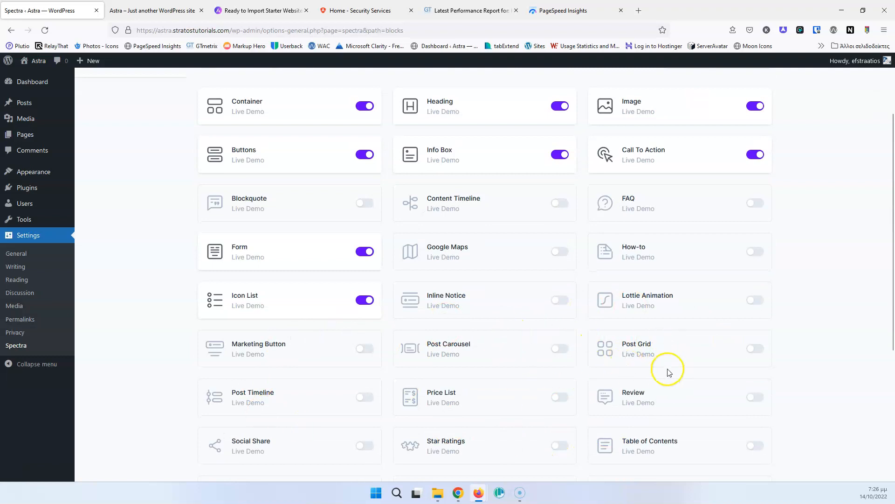
click(756, 349)
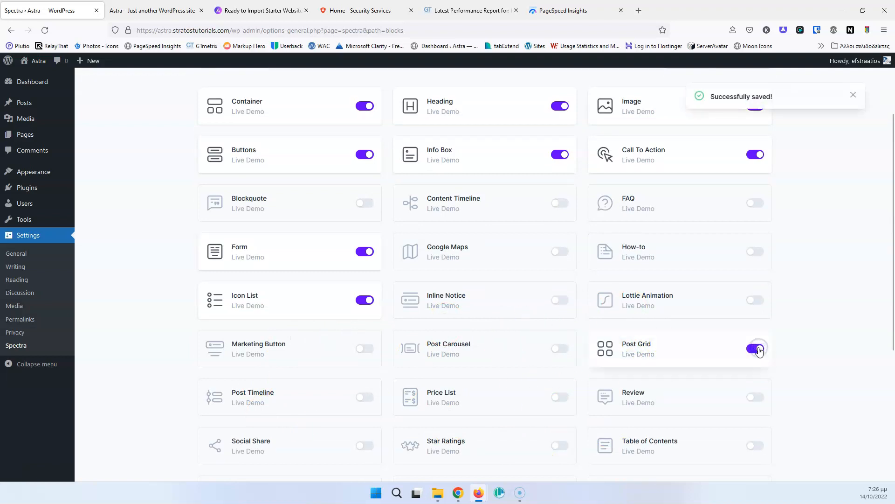
Step: Look over the remaining Spectra blocks and activate all blocks at once
scroll(519, 376, down, 3)
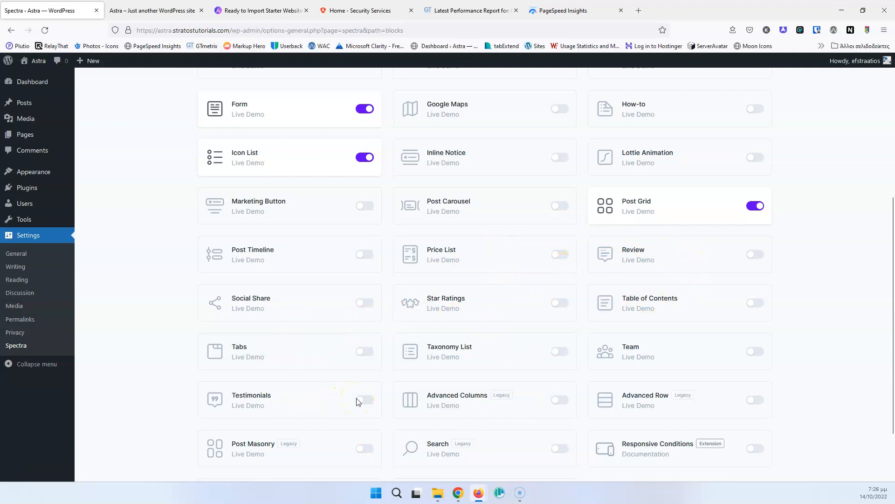
scroll(358, 401, up, 5)
click(697, 158)
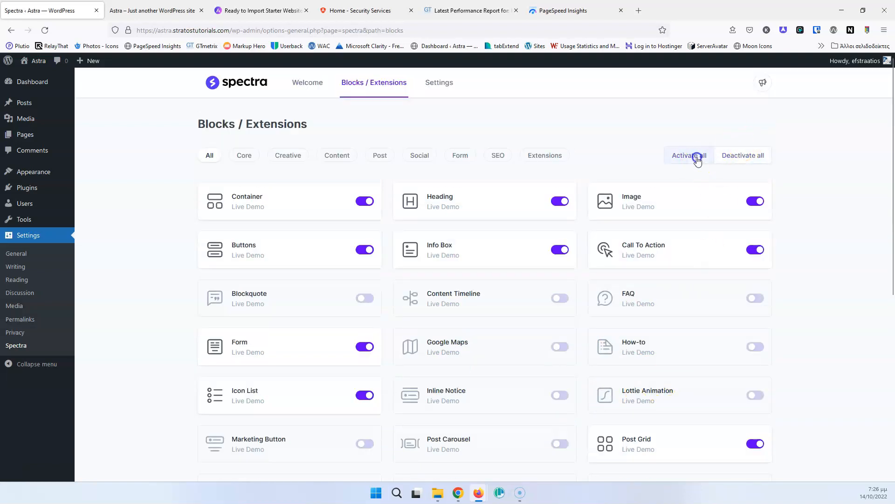
Step: Open Spectra's editor options and check Astra's global container width in the theme Customizer in a separate tab
click(443, 85)
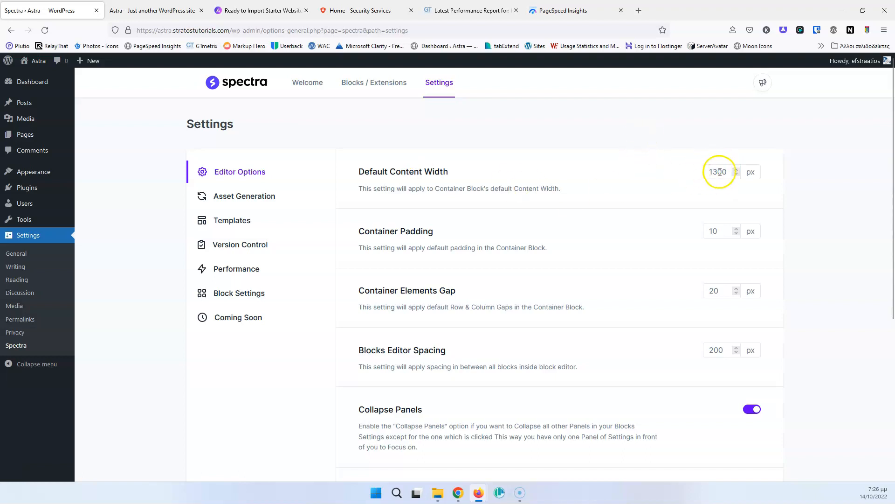
mouse_move(42, 173)
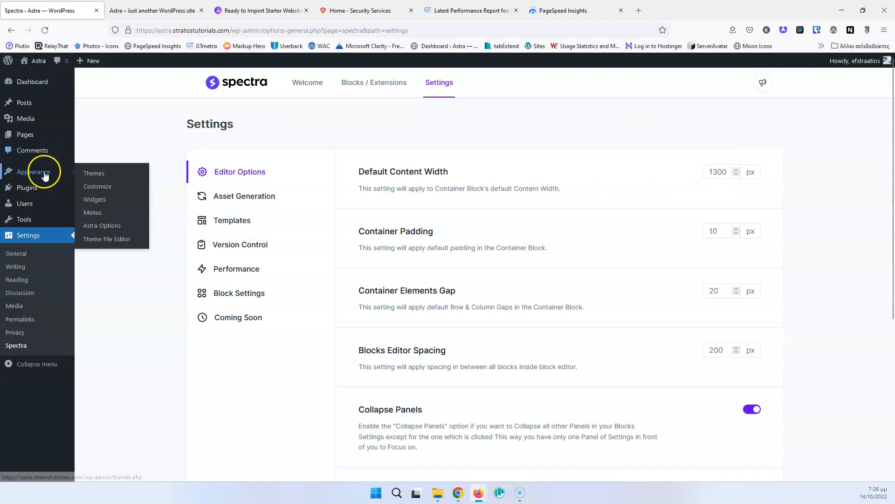
middle_click(96, 187)
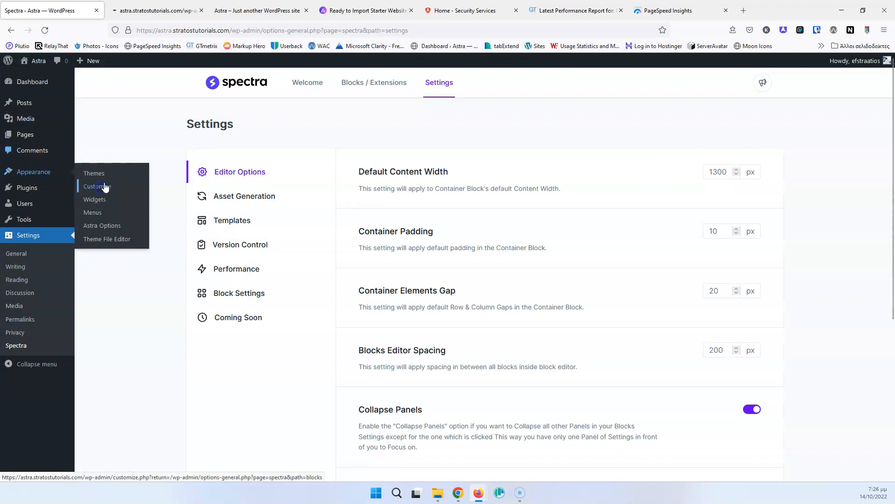
click(158, 14)
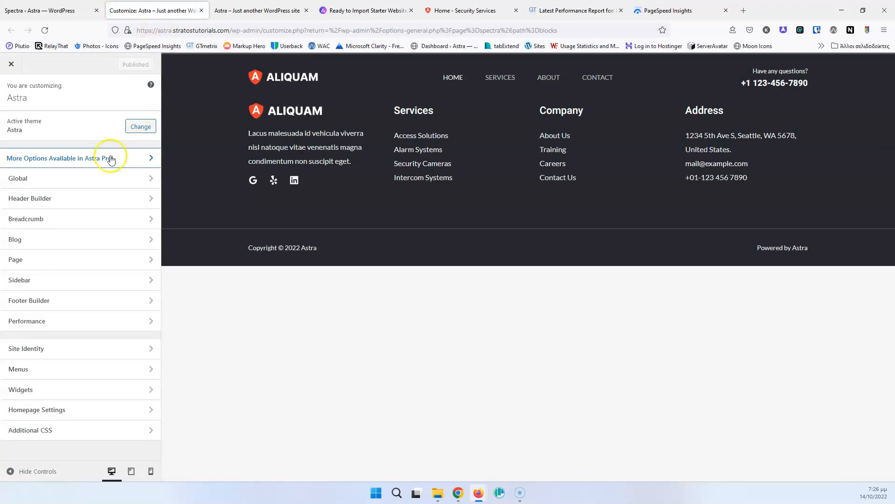
click(91, 178)
click(92, 161)
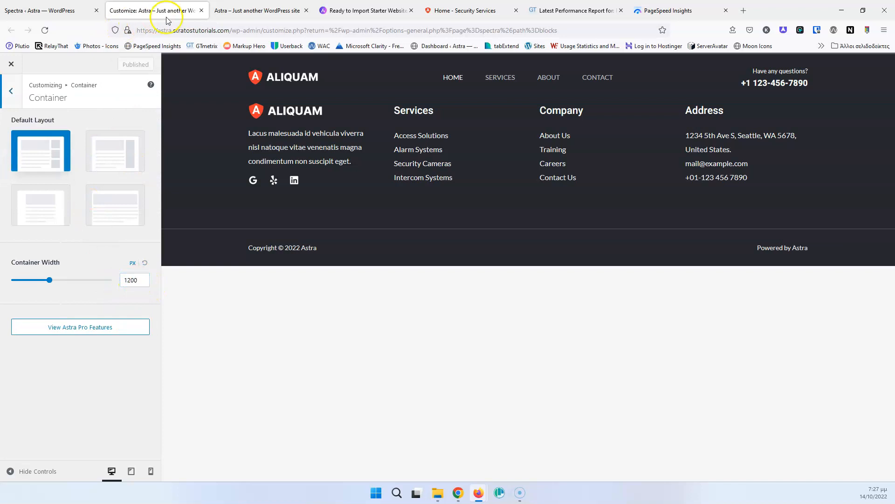
click(199, 10)
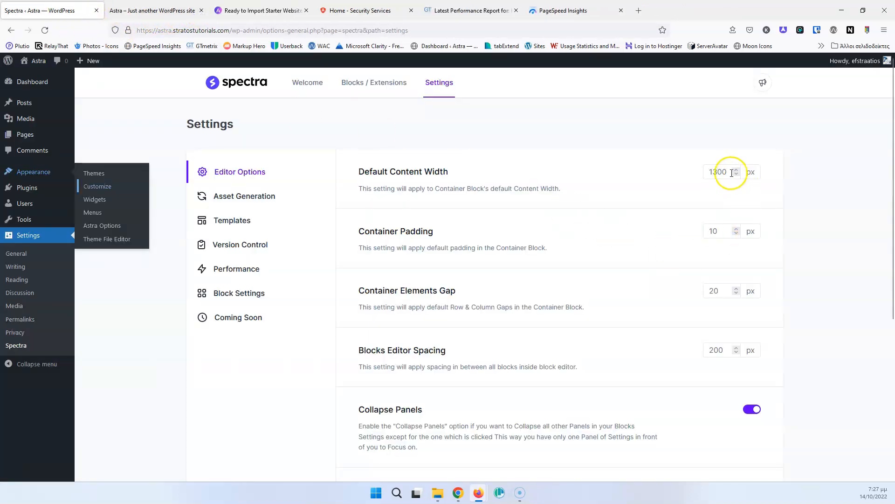
Step: Set Spectra's Default Content Width to 1200 px
double_click(717, 171)
text(1200)
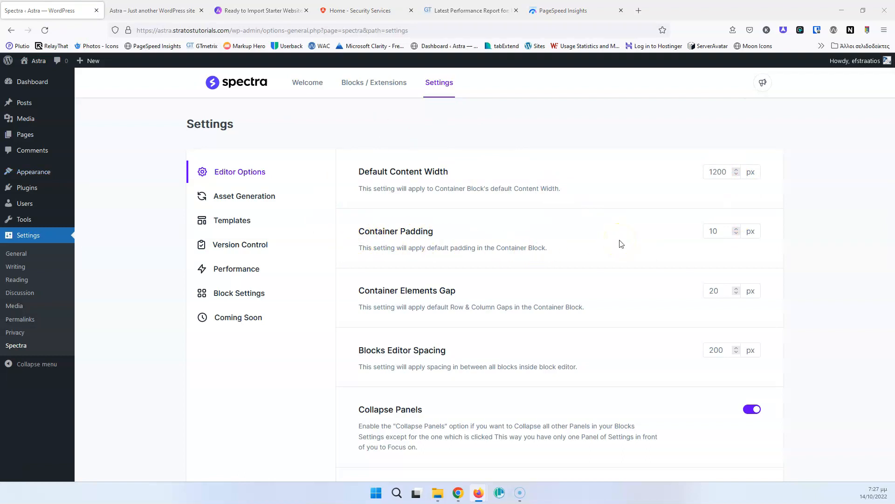
click(617, 245)
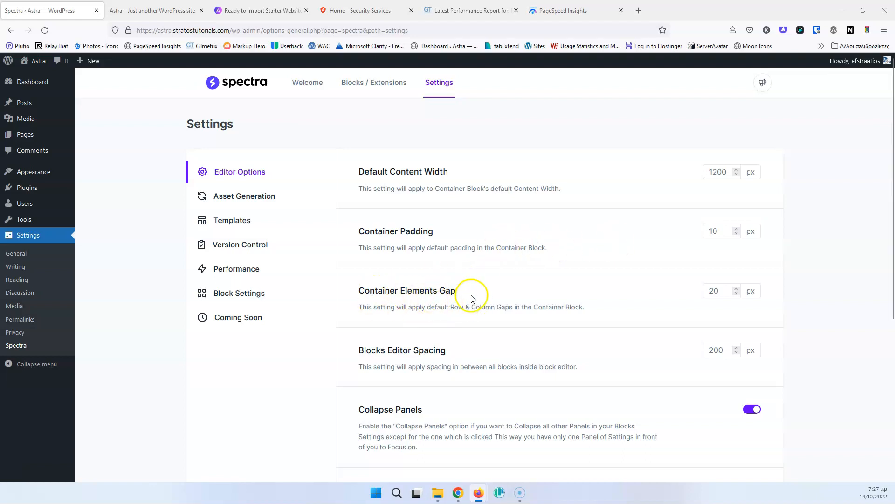
Step: Set Spectra's Container Elements Gap and Blocks Editor Spacing to 0 px each
double_click(712, 291)
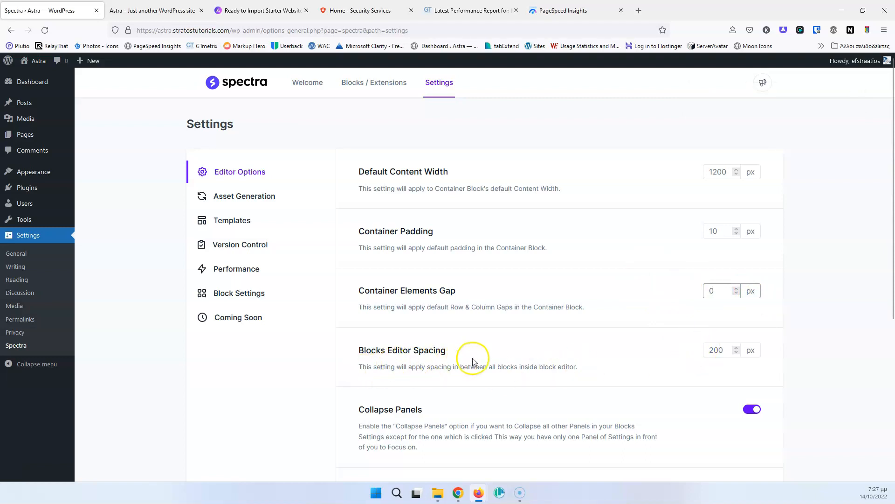
double_click(714, 351)
text(0)
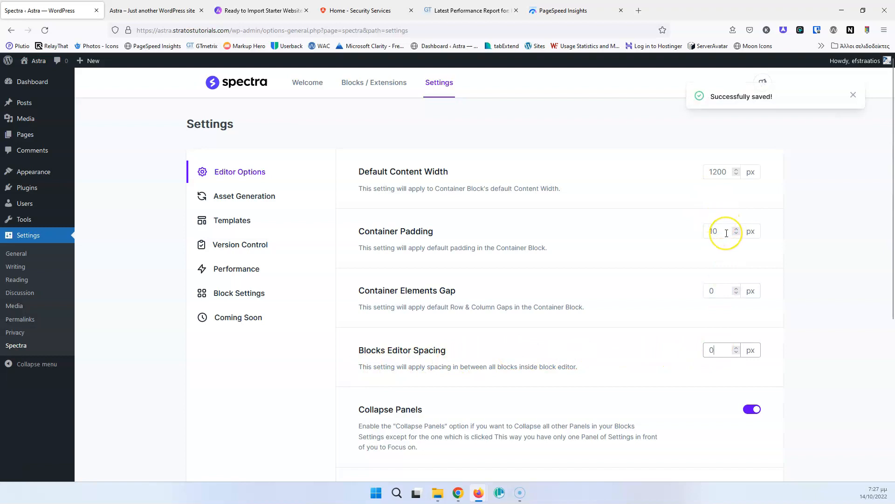
click(579, 305)
scroll(577, 289, down, 3)
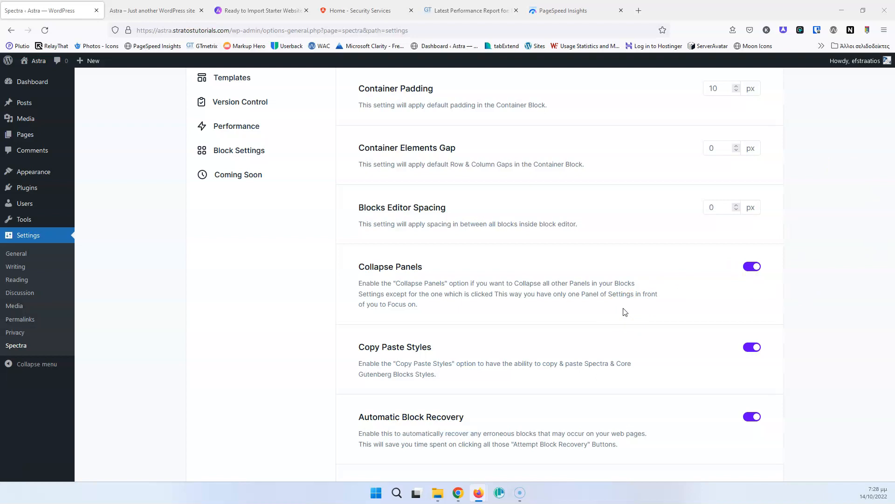
Step: Review Spectra's remaining editor options, including Collapse Panels, Copy Paste Styles, Automatic Block Recovery and Load Font Awesome 5 Support
scroll(420, 326, down, 2)
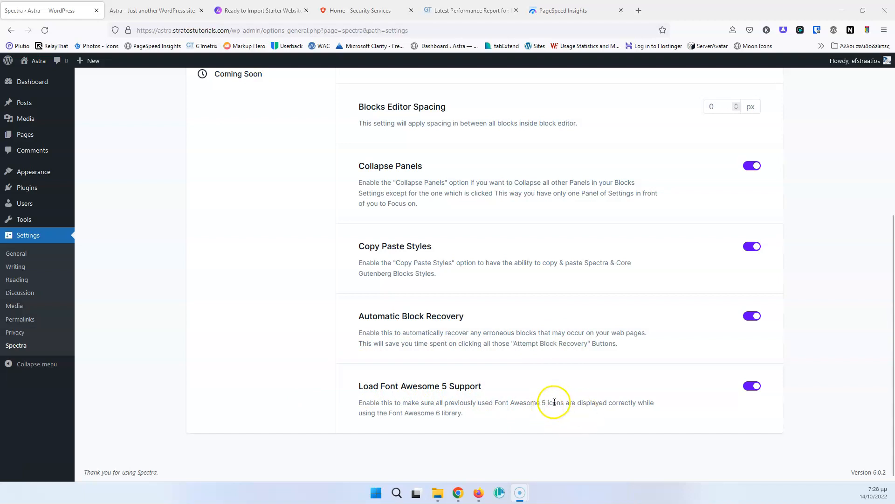
scroll(611, 410, up, 5)
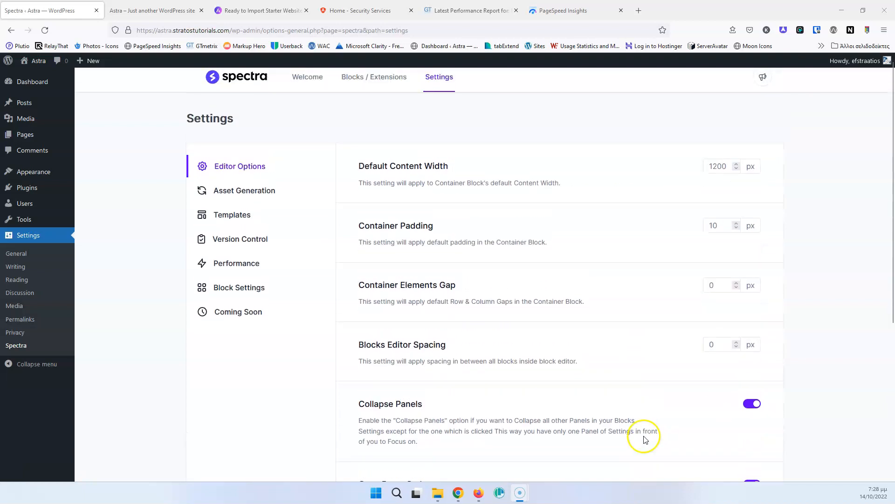
scroll(615, 408, down, 5)
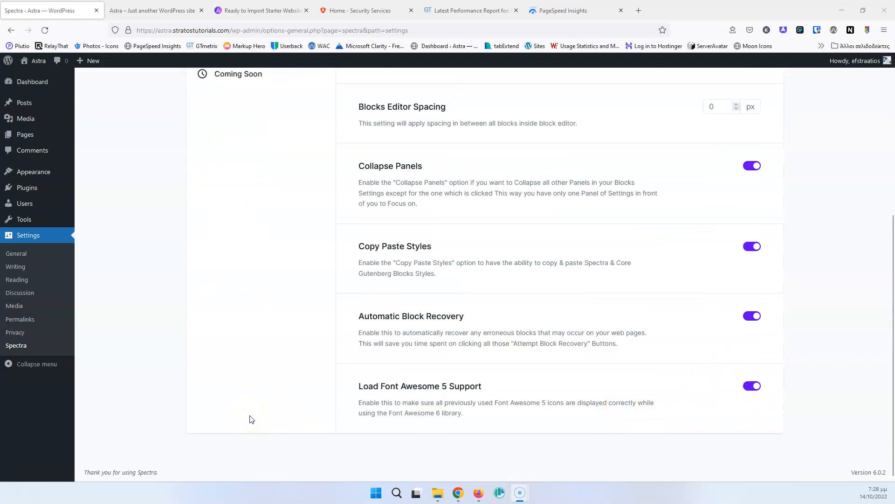
scroll(251, 419, up, 3)
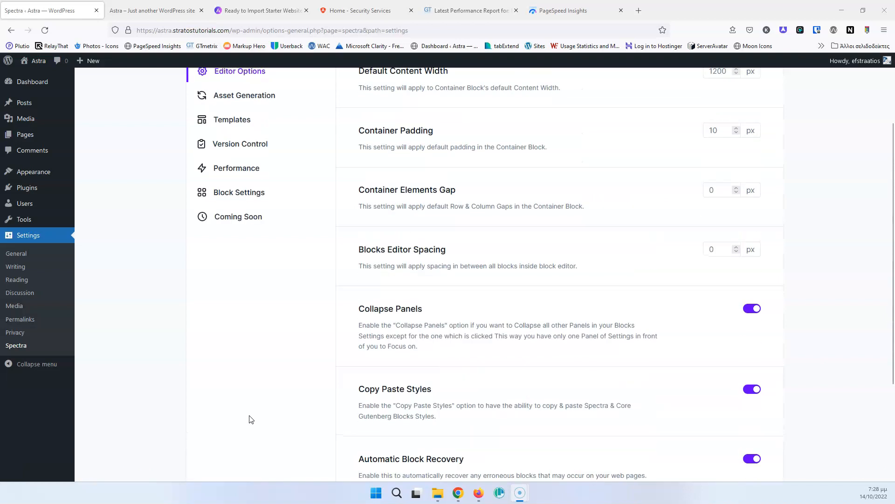
scroll(251, 419, up, 2)
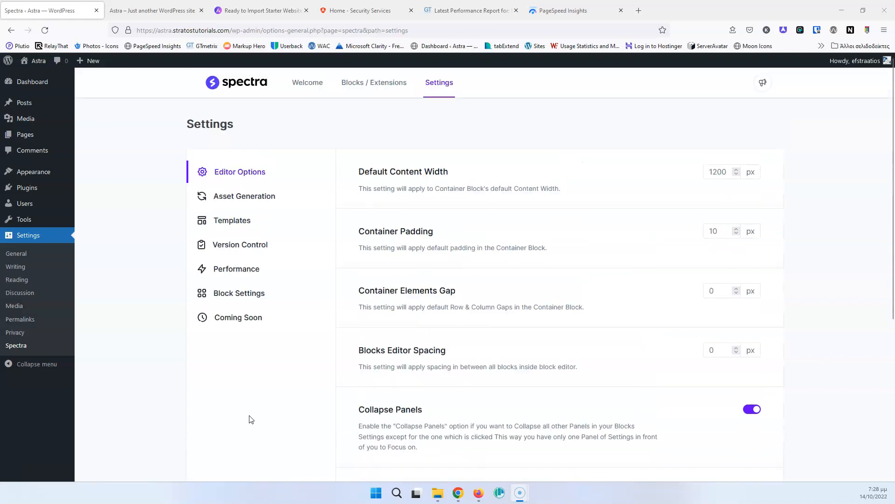
Step: Review Spectra's Asset Generation, Templates, Version Control, Performance, Block Settings and Coming Soon settings in turn
click(236, 196)
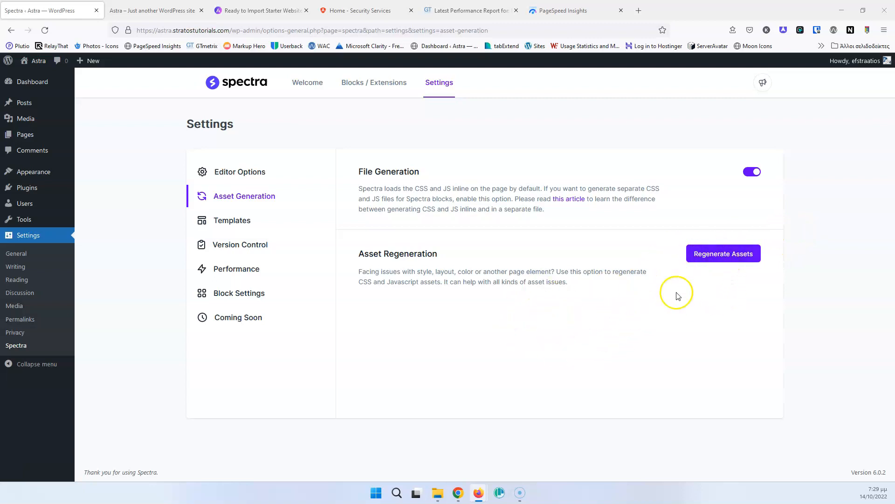
click(242, 226)
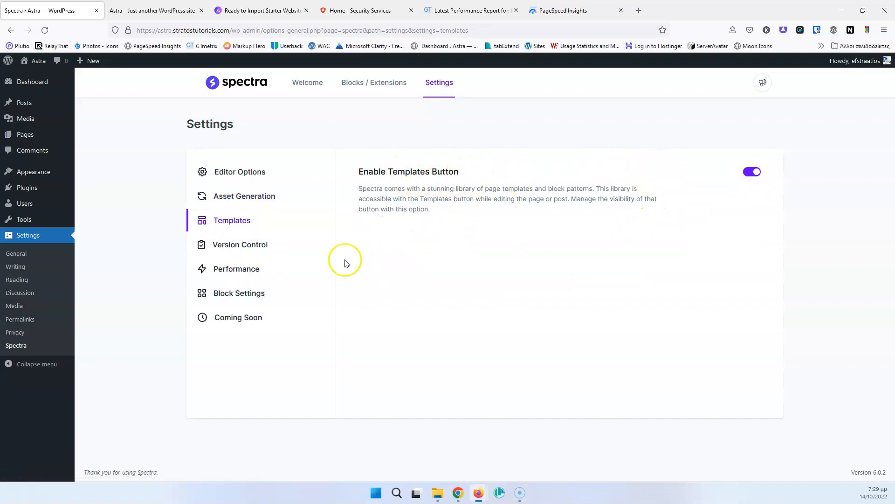
click(211, 248)
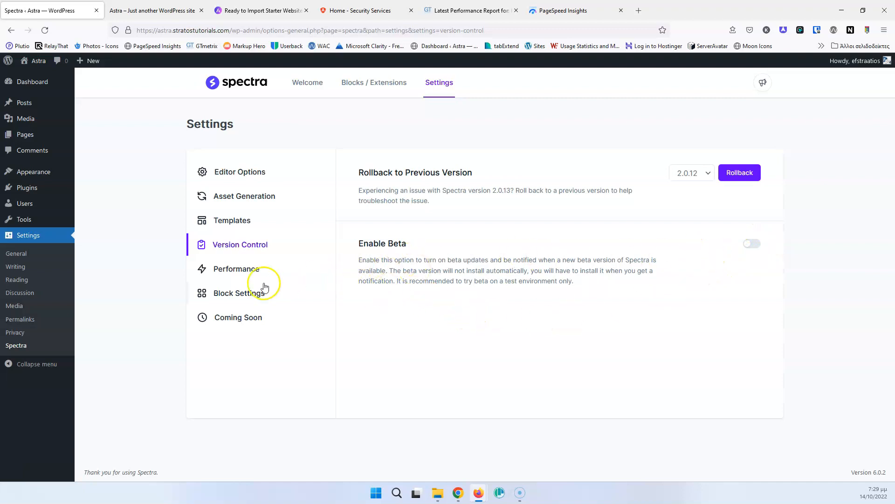
click(241, 268)
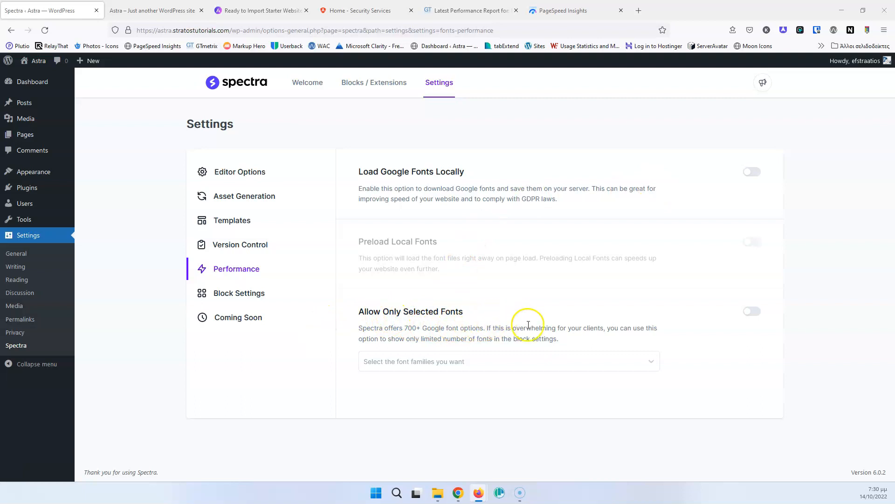
key(F10)
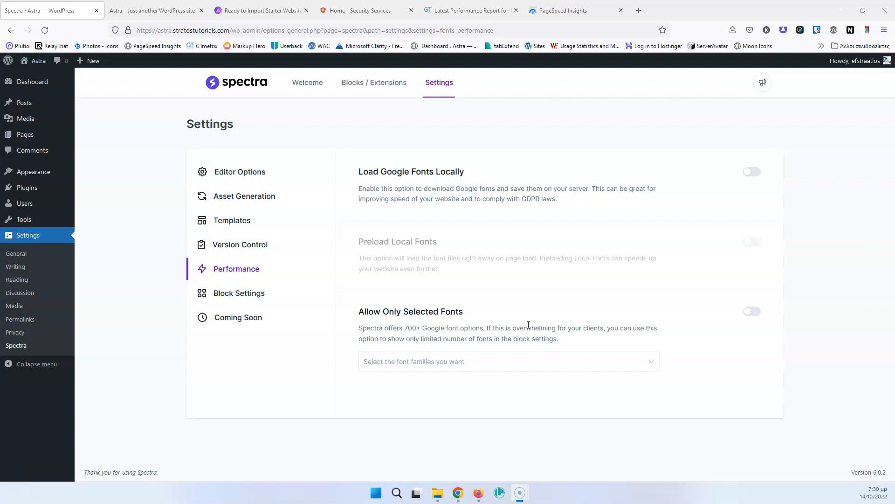
click(250, 293)
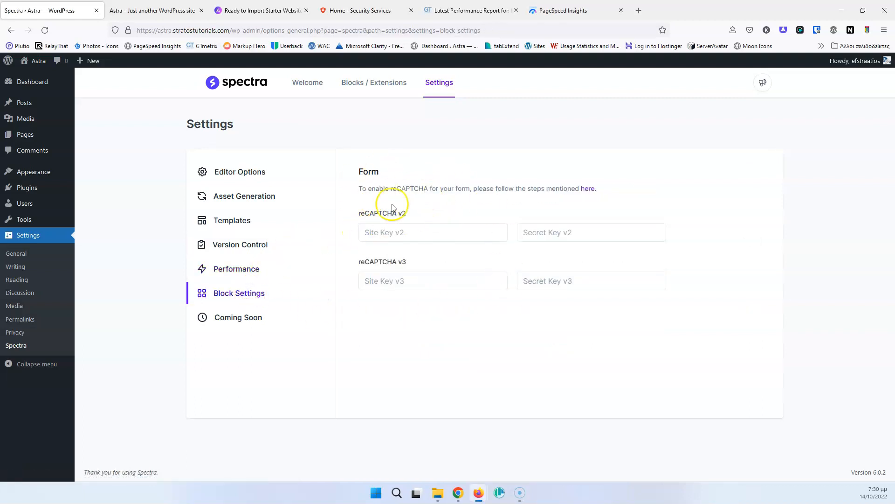
click(239, 319)
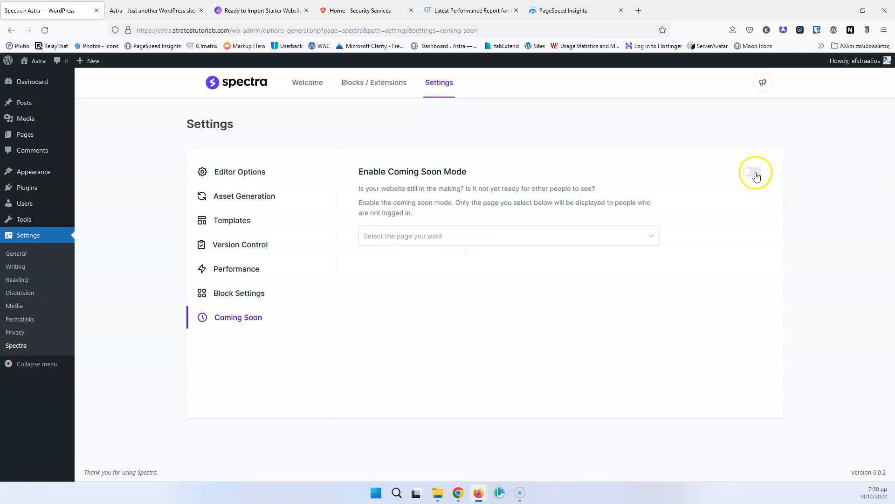
key(F10)
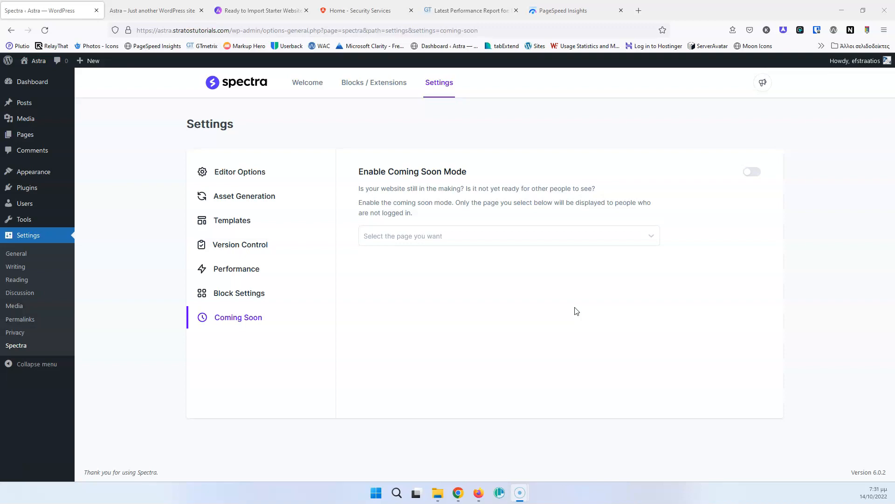
Step: Go back to Spectra's Editor Options and check the Container Padding setting
click(240, 172)
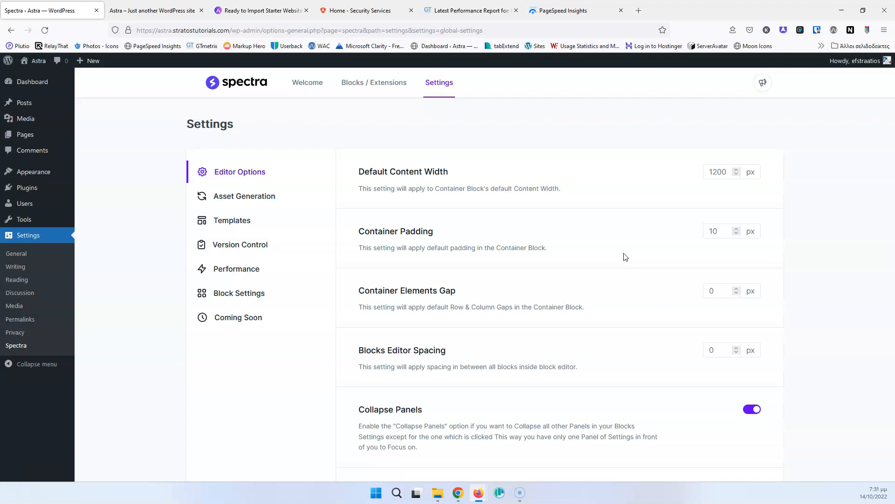
double_click(750, 231)
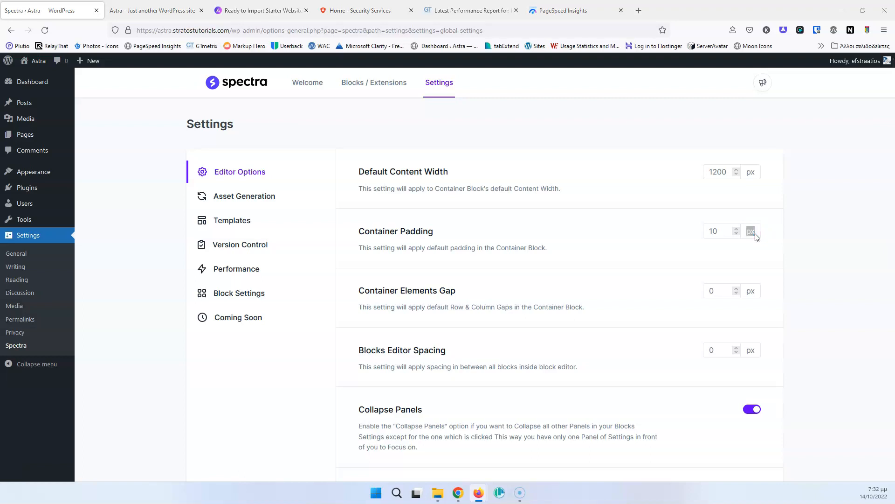
click(759, 233)
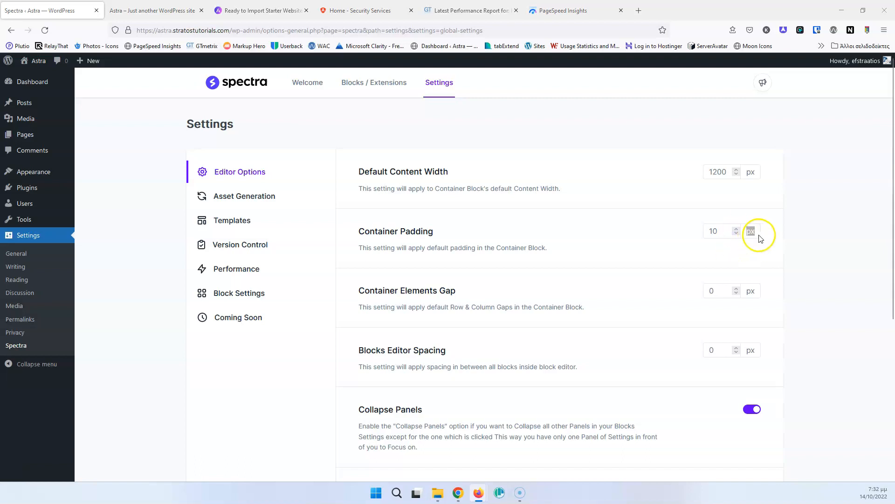
click(742, 236)
Step: Open the Home page for editing in a new tab, placed beside the site and the Security Services demo tabs
mouse_move(42, 140)
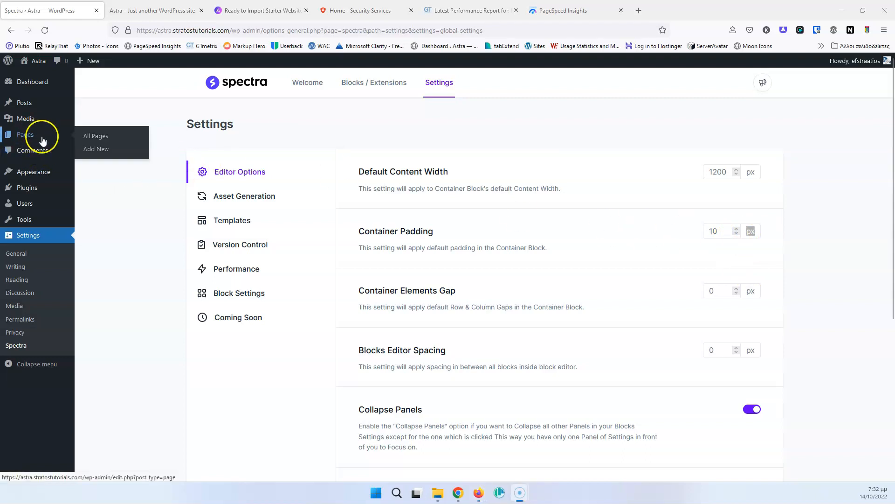
click(96, 136)
mouse_move(115, 215)
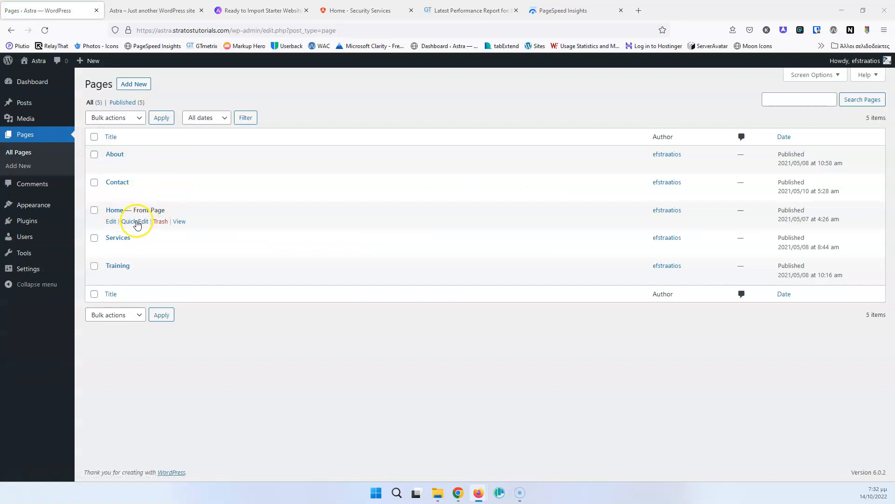
middle_click(111, 221)
drag(267, 13, 163, 12)
drag(466, 11, 354, 11)
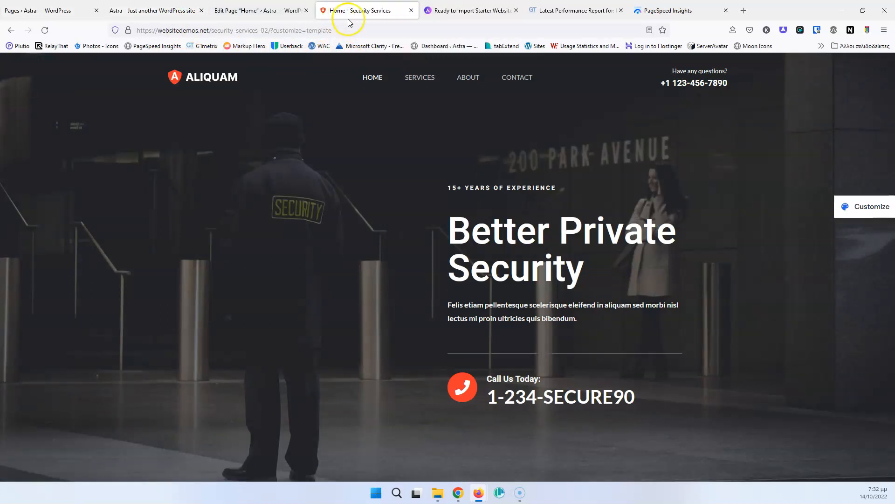
click(269, 8)
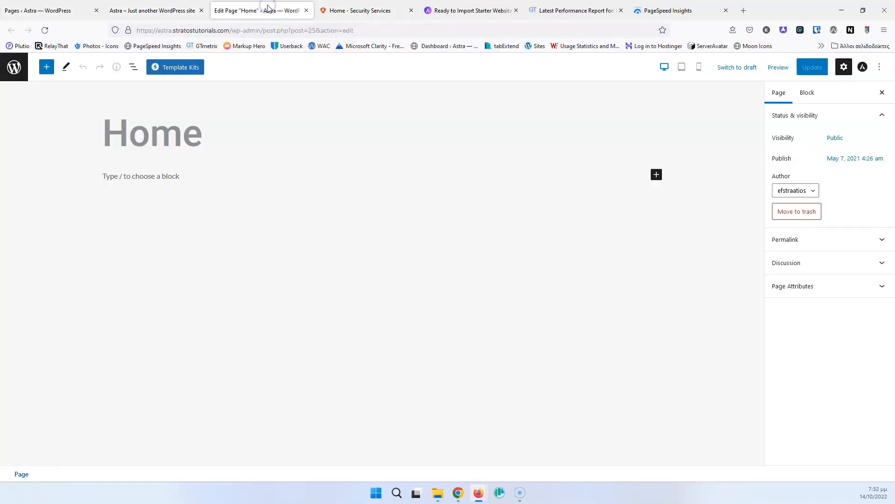
click(305, 267)
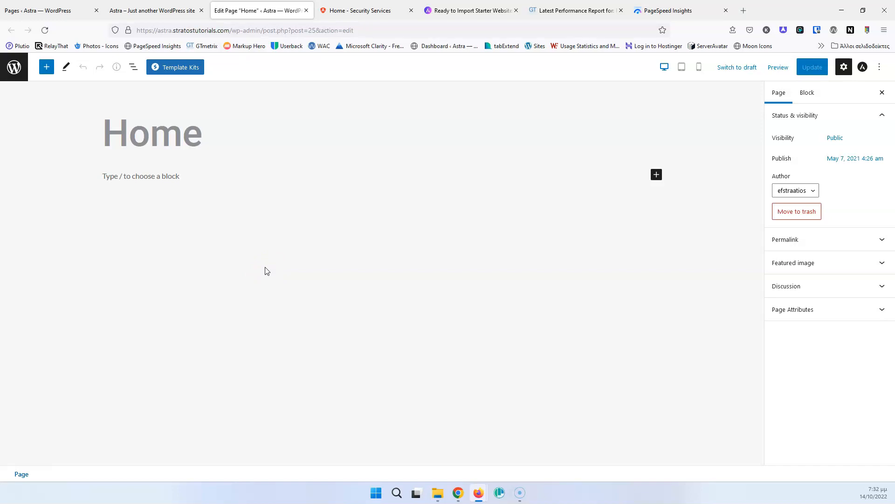
Step: Browse the full block library in the Home page editor and look through the available Spectra blocks
click(656, 176)
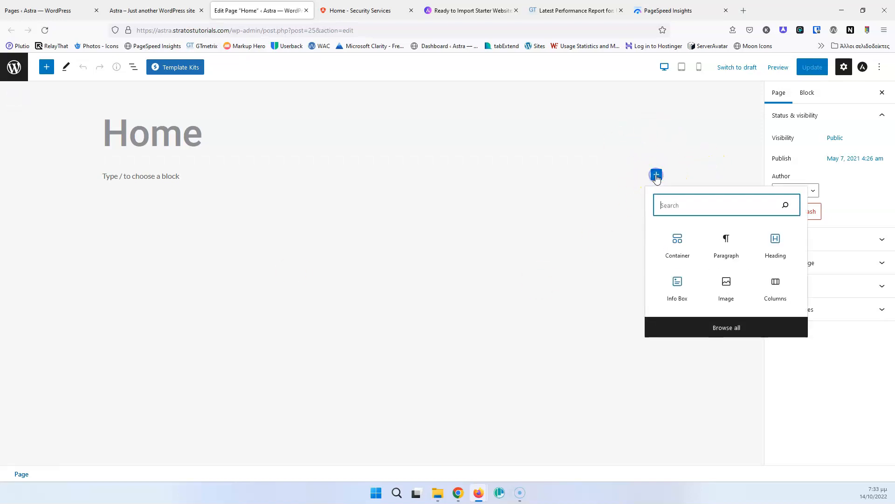
click(729, 329)
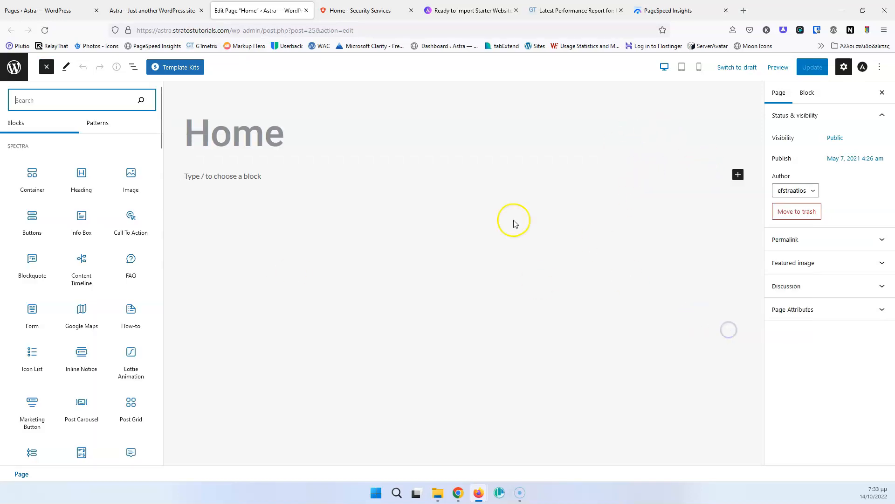
scroll(112, 250, down, 5)
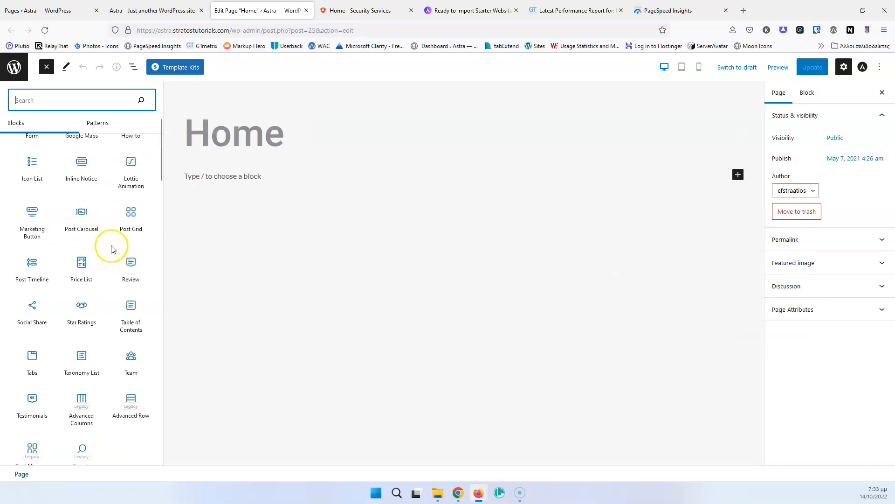
scroll(30, 250, up, 4)
scroll(80, 261, down, 4)
scroll(81, 262, down, 3)
scroll(80, 260, up, 7)
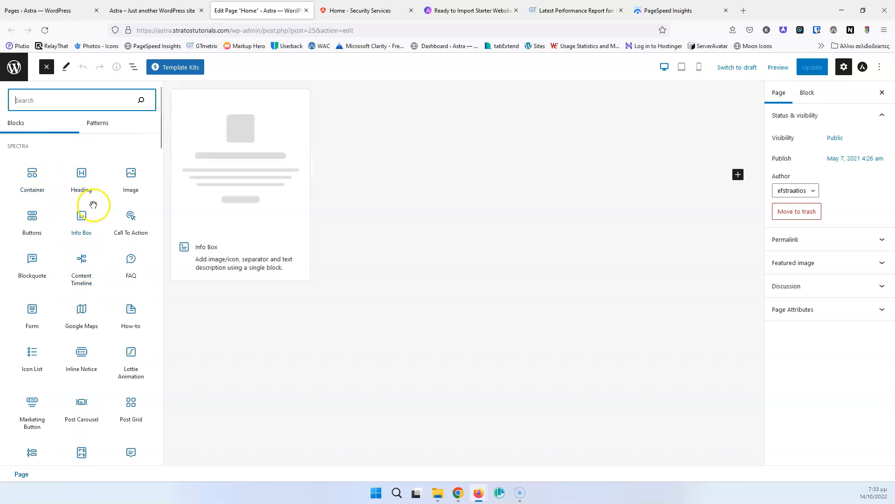
scroll(91, 220, down, 2)
scroll(91, 221, down, 7)
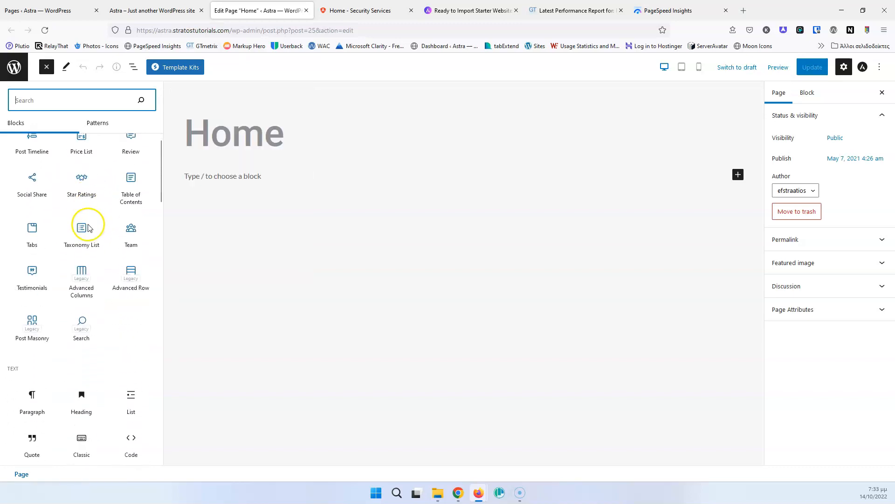
scroll(99, 280, up, 6)
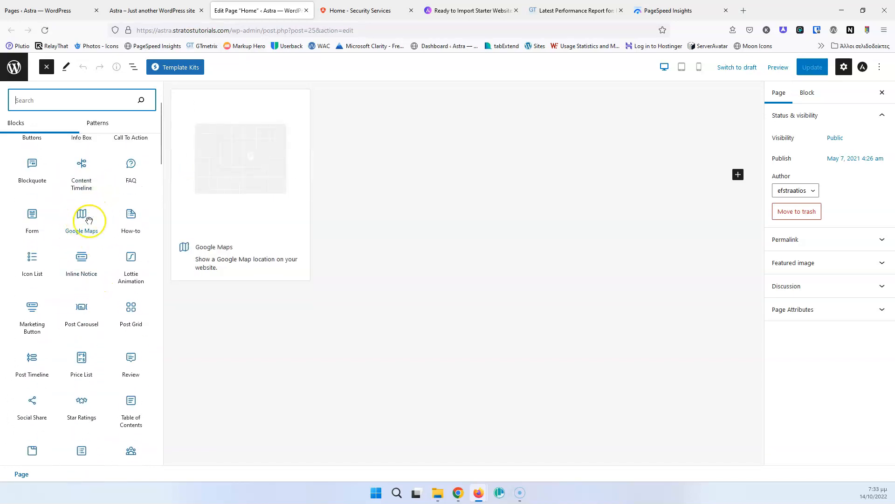
scroll(88, 220, up, 2)
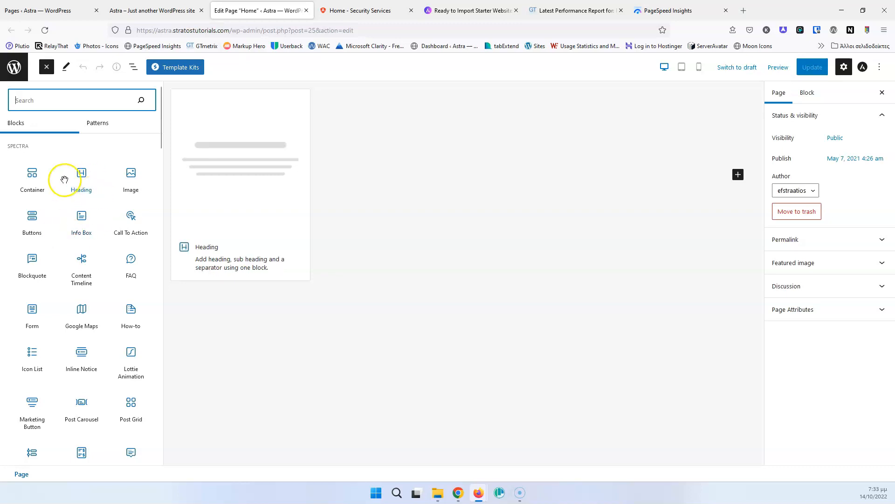
scroll(75, 317, down, 10)
scroll(81, 327, up, 10)
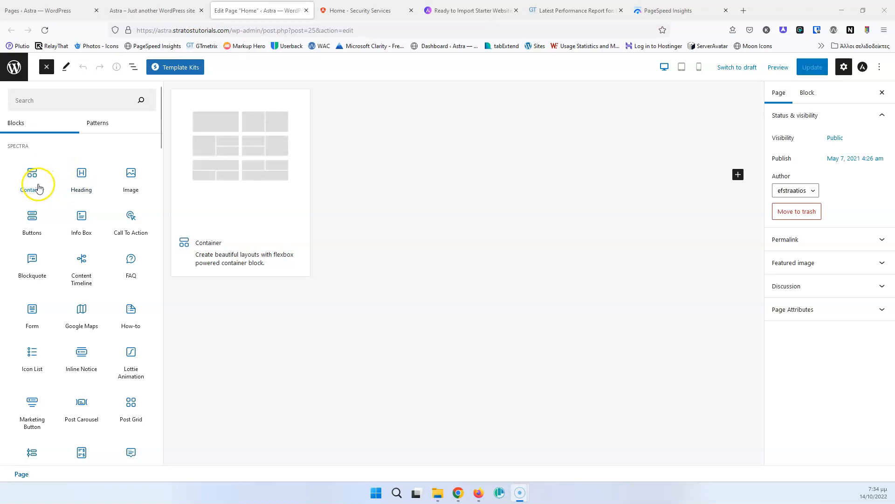
Step: Add a Spectra Container block with two equal columns to the Home page, checking the demo site's hero section for reference
click(34, 178)
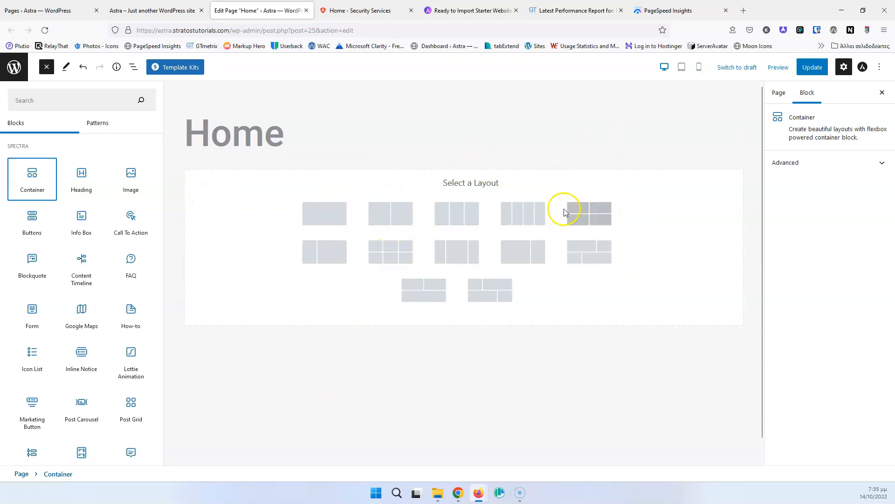
click(362, 10)
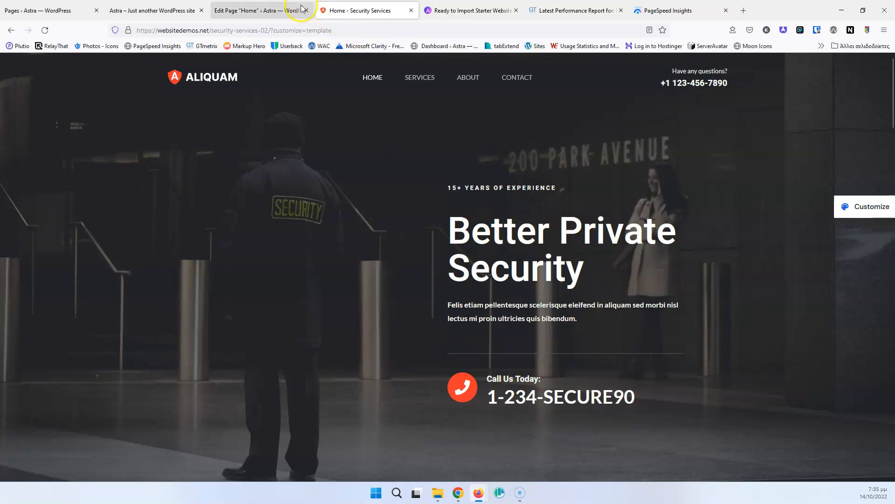
click(280, 10)
click(394, 218)
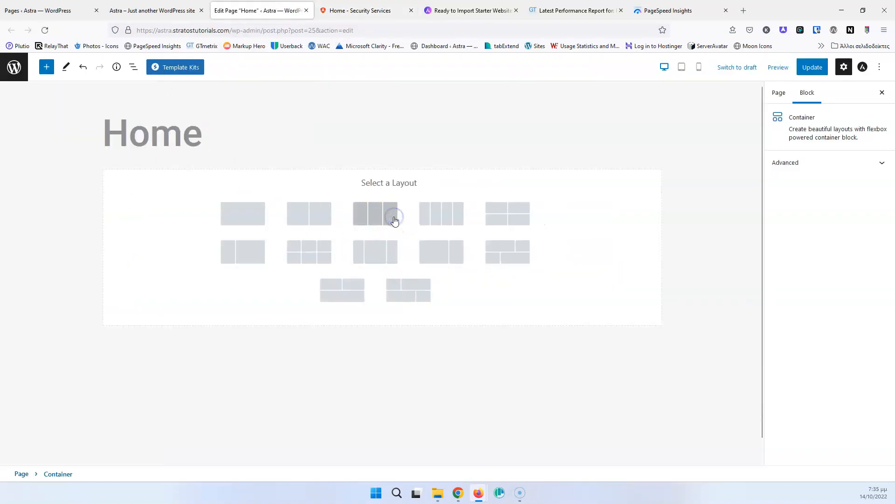
click(326, 216)
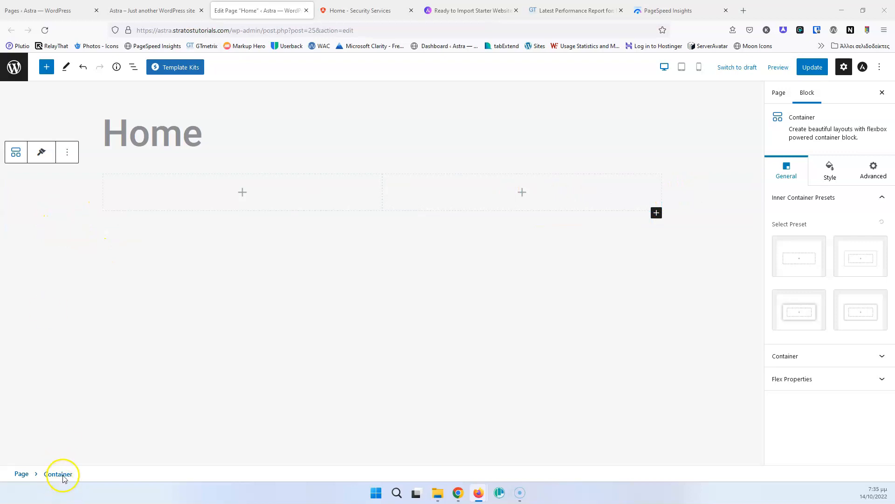
Step: Select the first inner container and show the page's block structure in List View
click(171, 194)
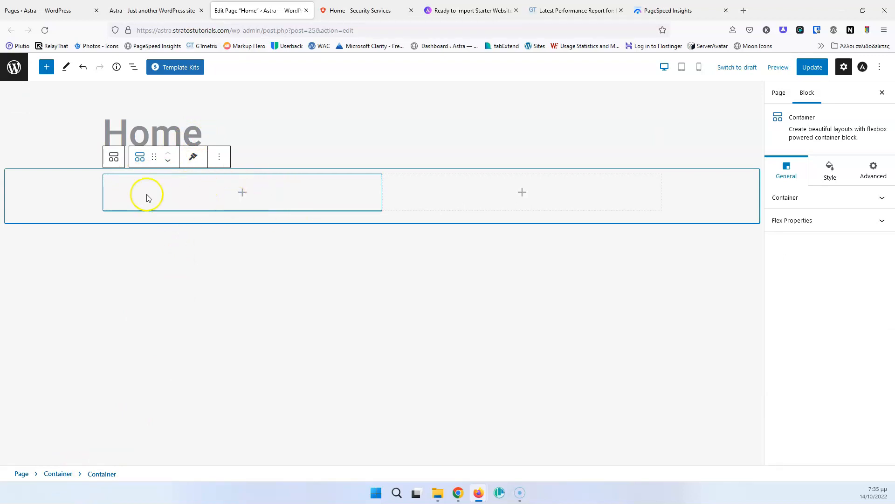
click(133, 67)
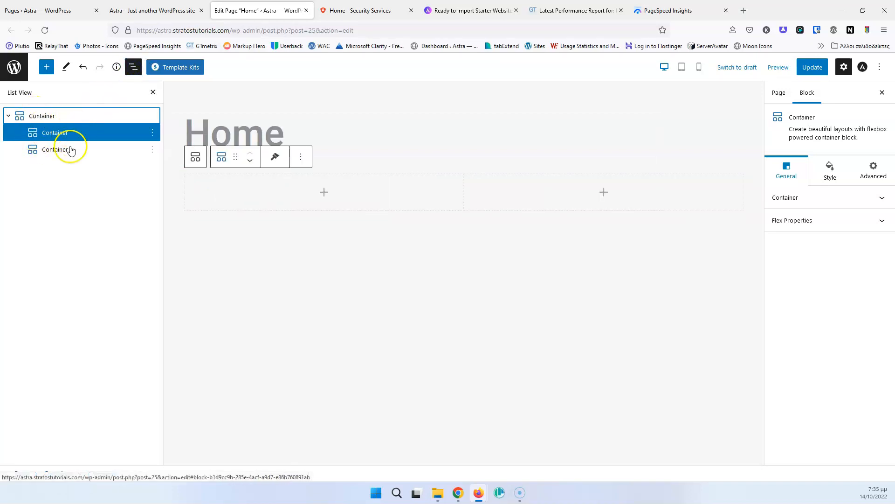
Step: Close List View and pick security-service-hero-img-bg.jpg from the media library for the outer container's image background
click(153, 97)
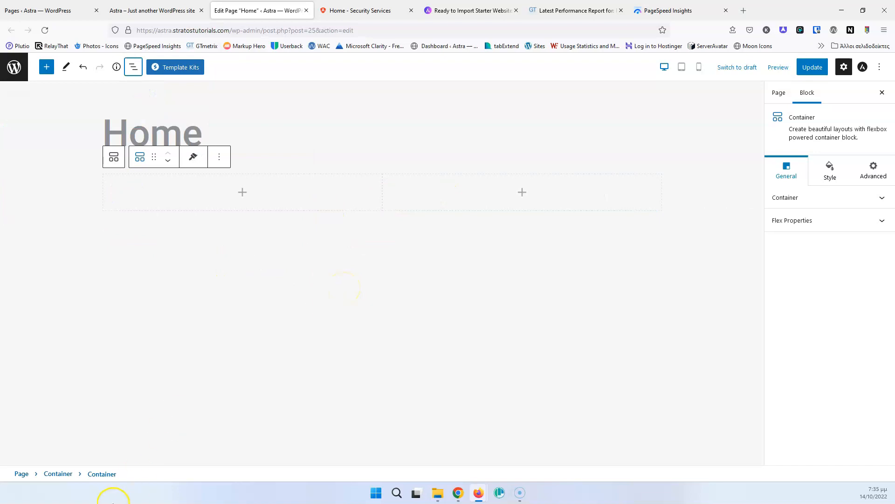
click(61, 474)
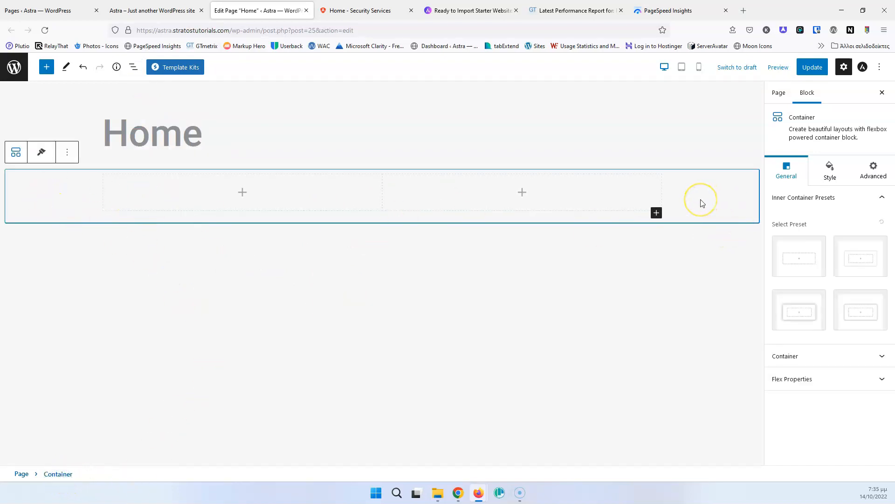
click(830, 171)
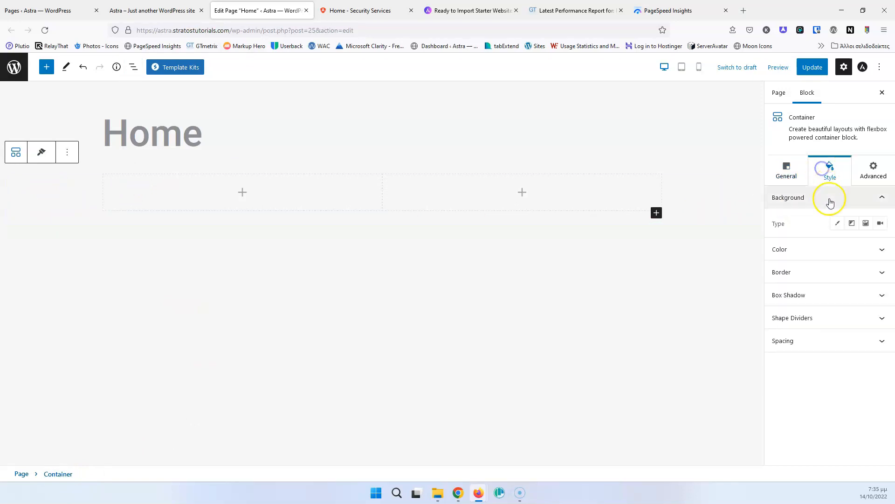
click(866, 224)
click(841, 282)
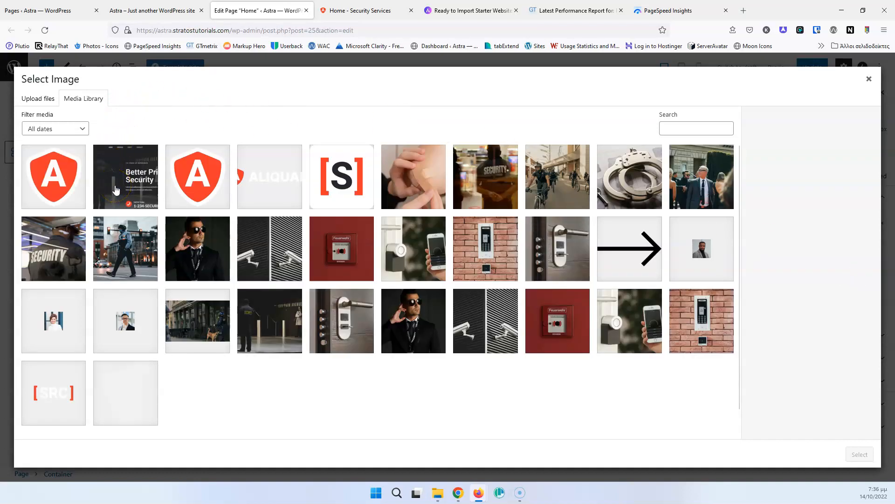
click(261, 316)
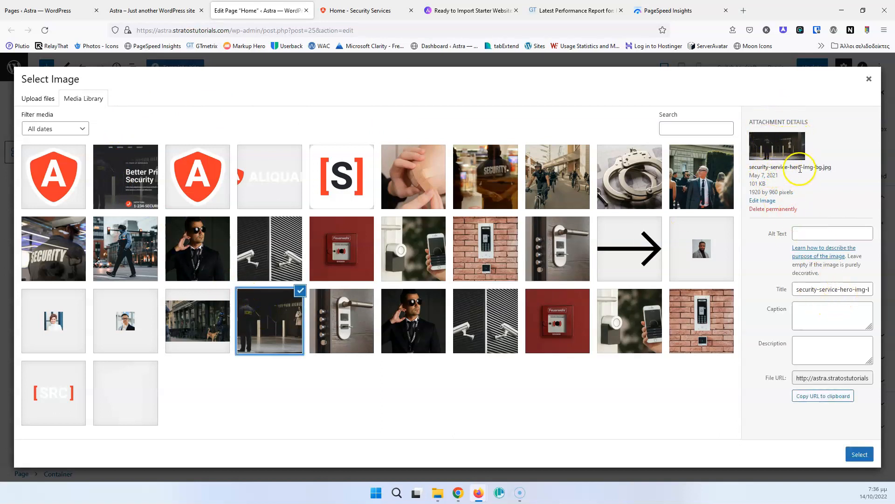
Step: Copy the hero image's title into its alt text and apply the image as the outer container's background
triple_click(831, 289)
key(ctrl+c)
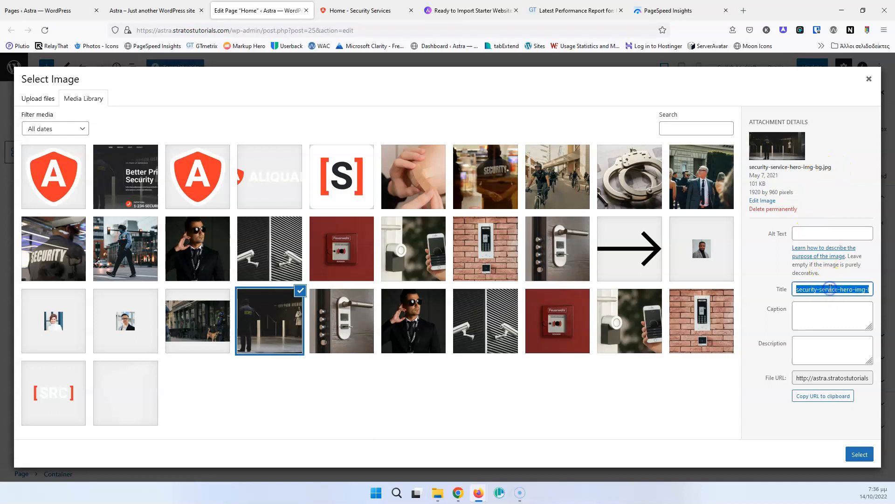
click(834, 234)
key(ctrl+v)
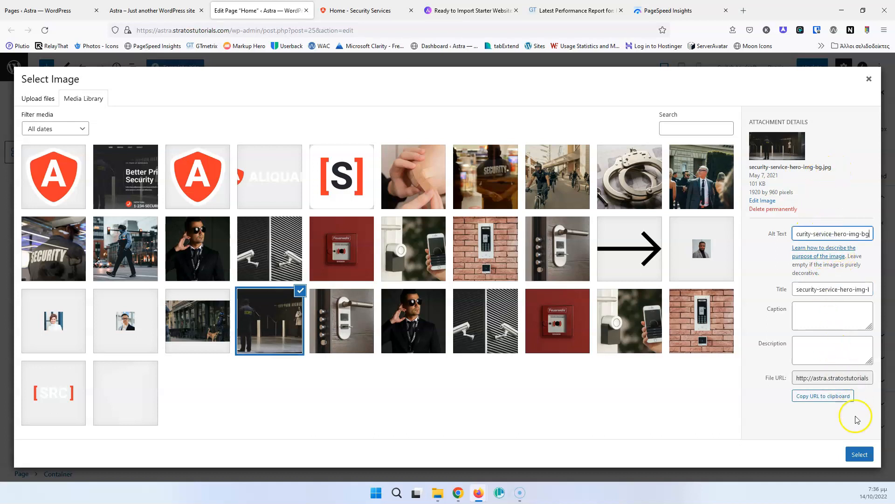
click(859, 455)
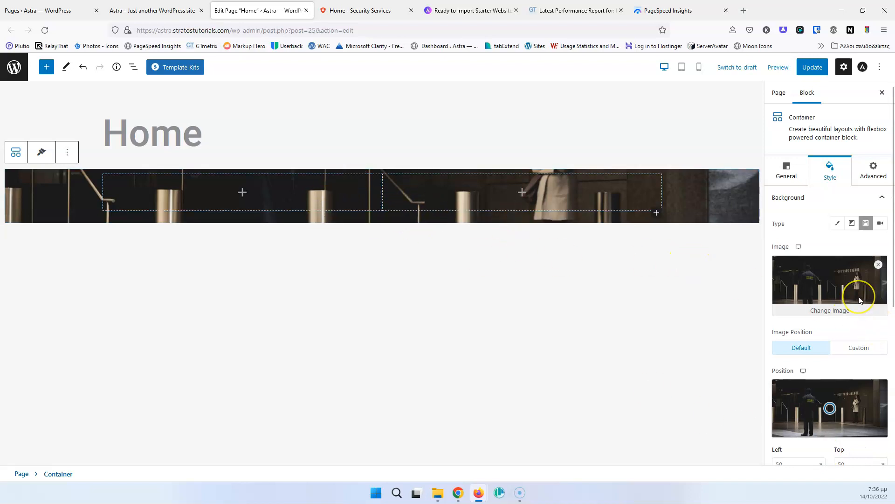
scroll(861, 300, down, 3)
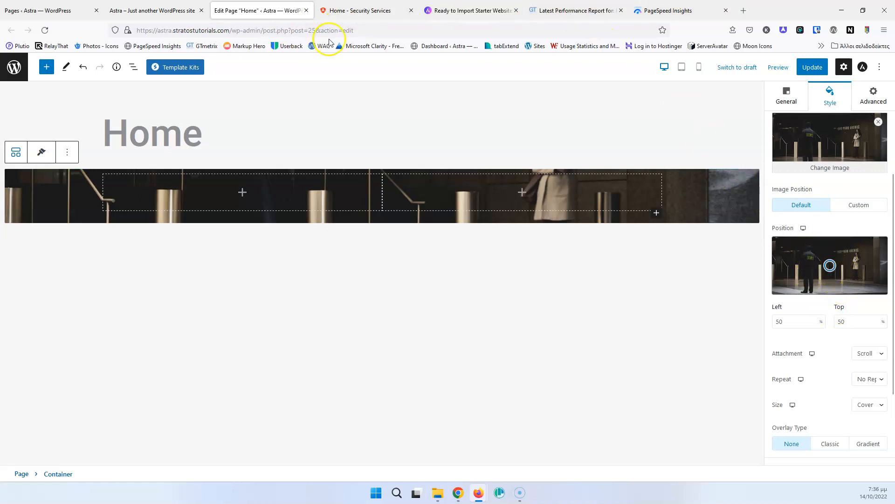
Step: Add a Spectra Heading to the second inner container with the demo hero's text "15+ Years of Experience"
click(364, 8)
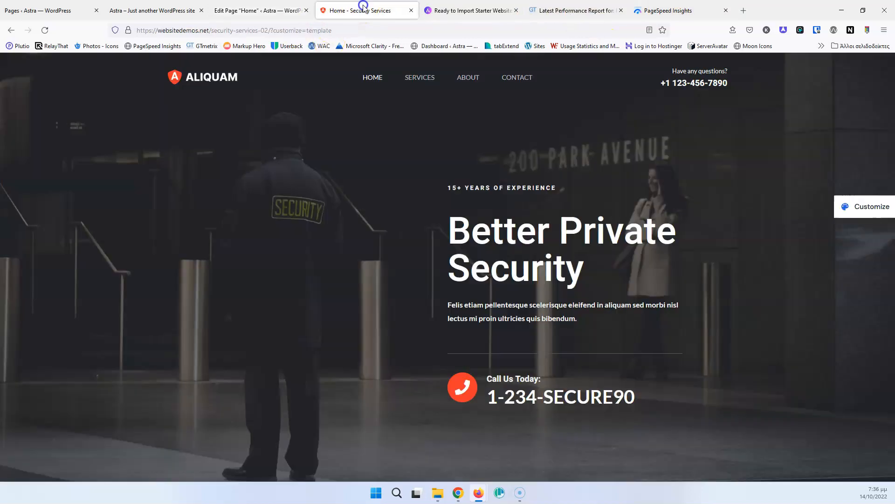
triple_click(464, 187)
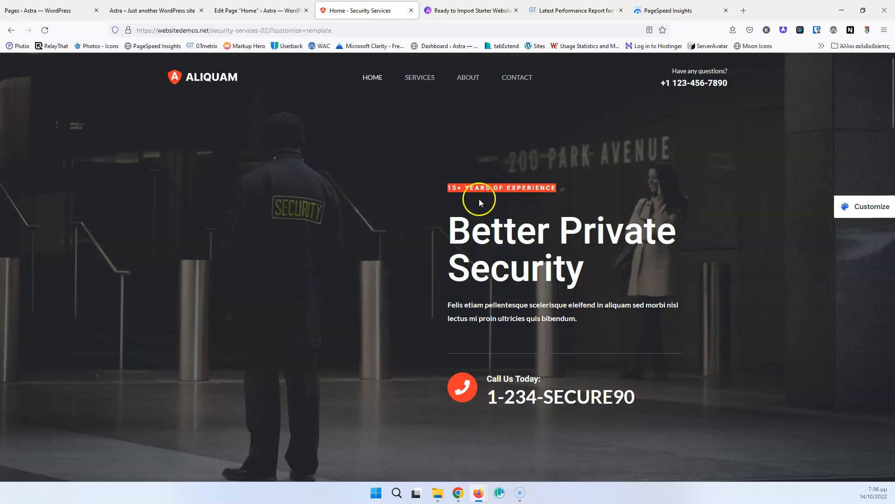
click(156, 16)
click(233, 13)
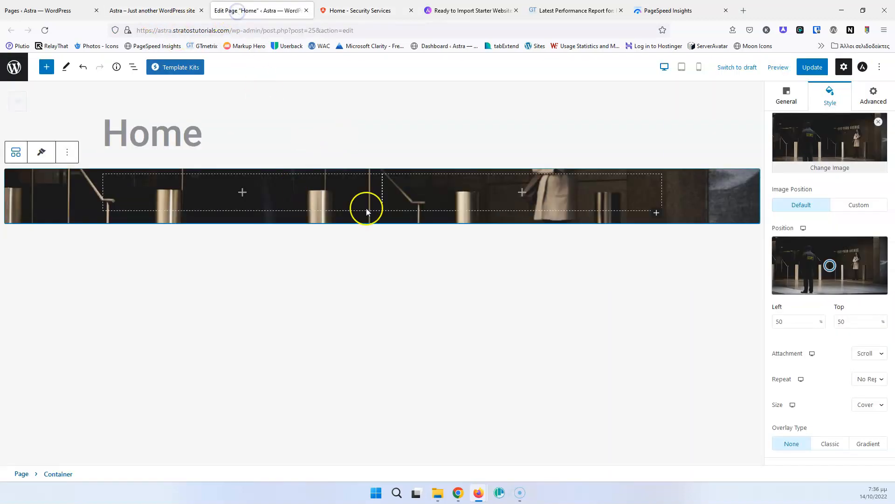
click(515, 200)
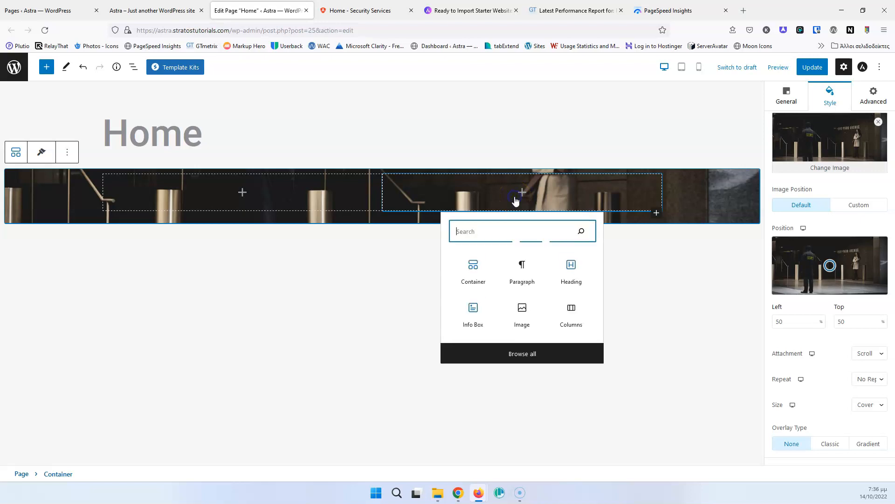
click(570, 267)
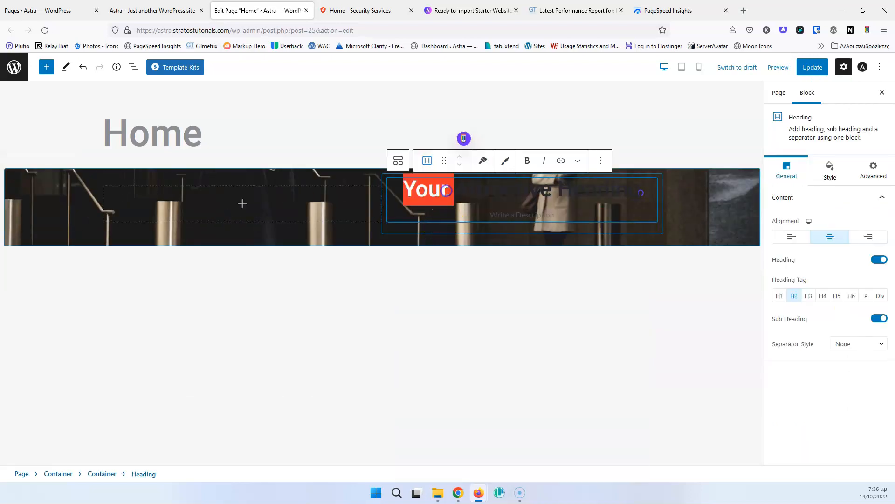
click(526, 215)
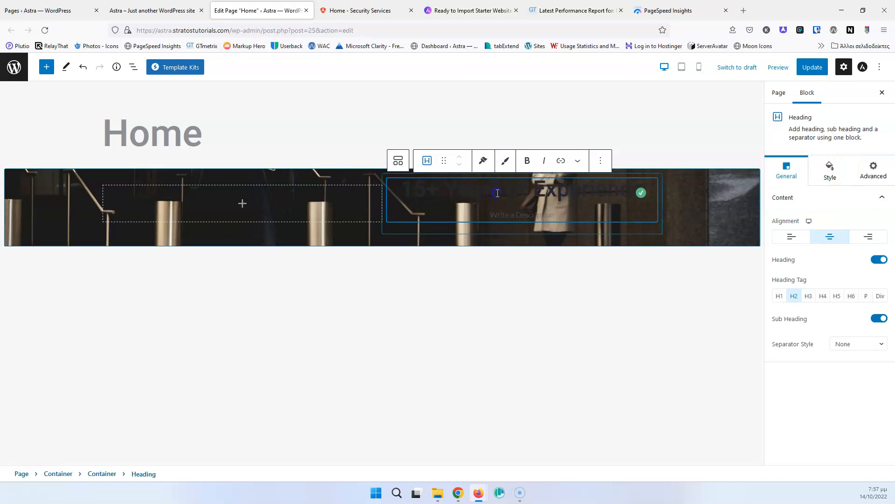
Step: Set the "15+ Years of Experience" heading's text color to white, #FFFFFF
click(831, 172)
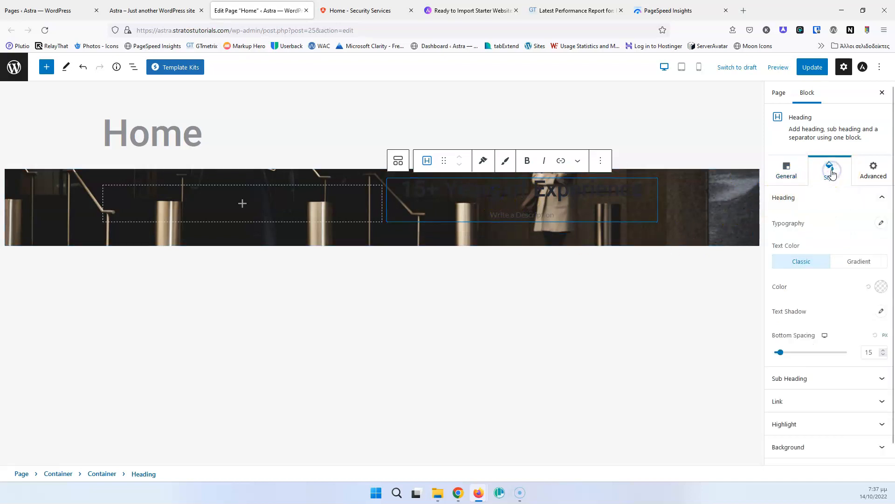
click(881, 286)
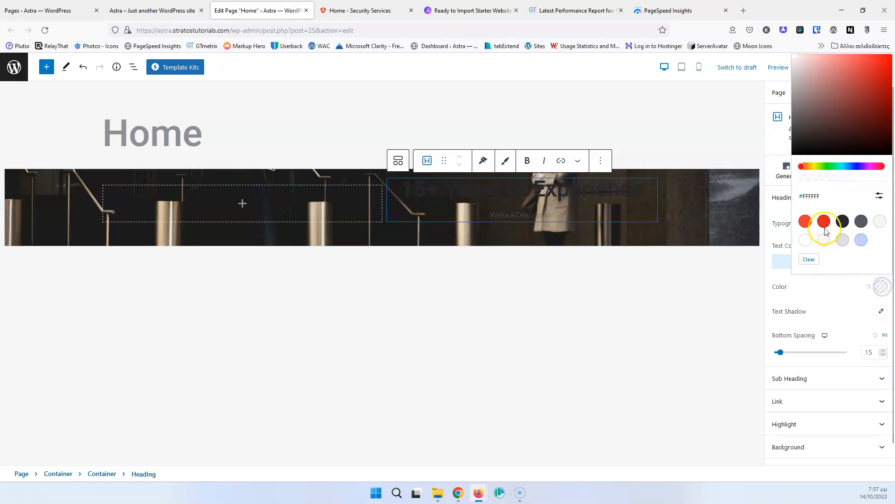
click(807, 240)
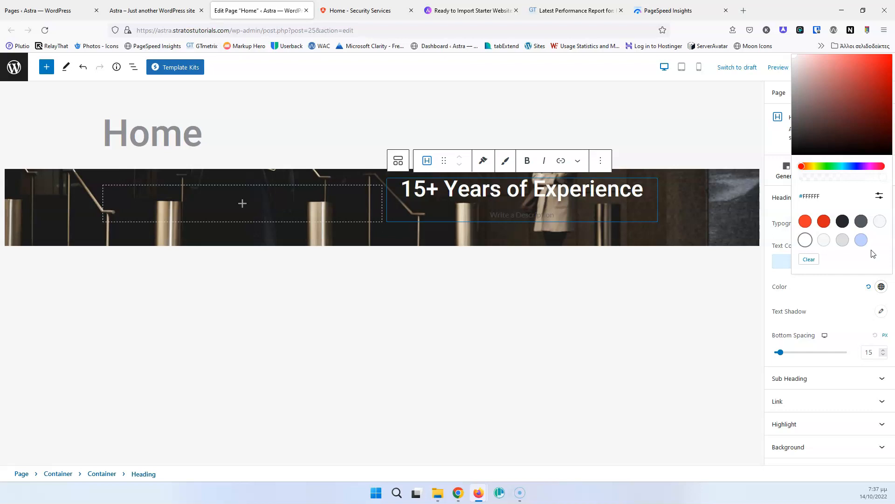
click(804, 299)
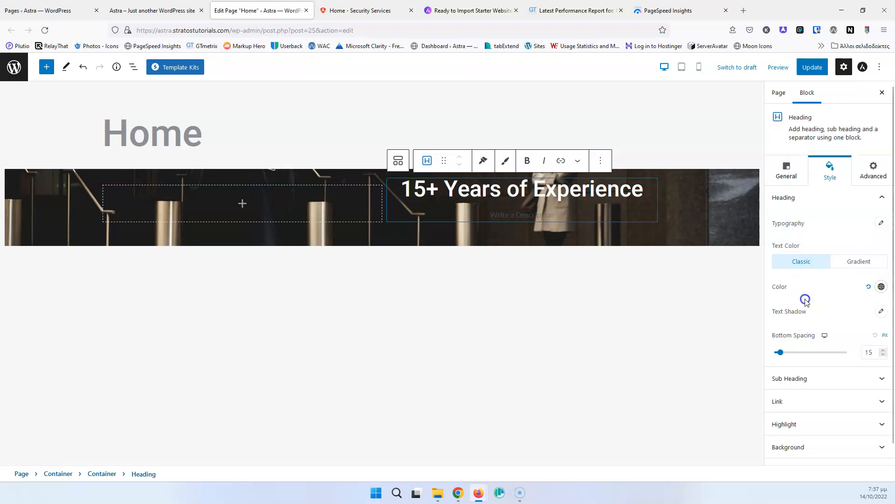
Step: Set the "15+ Years of Experience" heading's font size to 20 px and its text transform to Uppercase
click(878, 223)
click(863, 287)
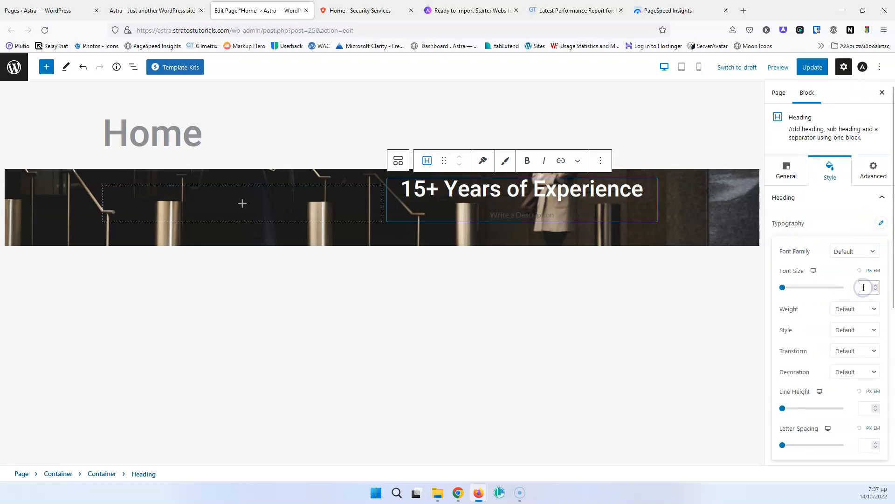
text(20)
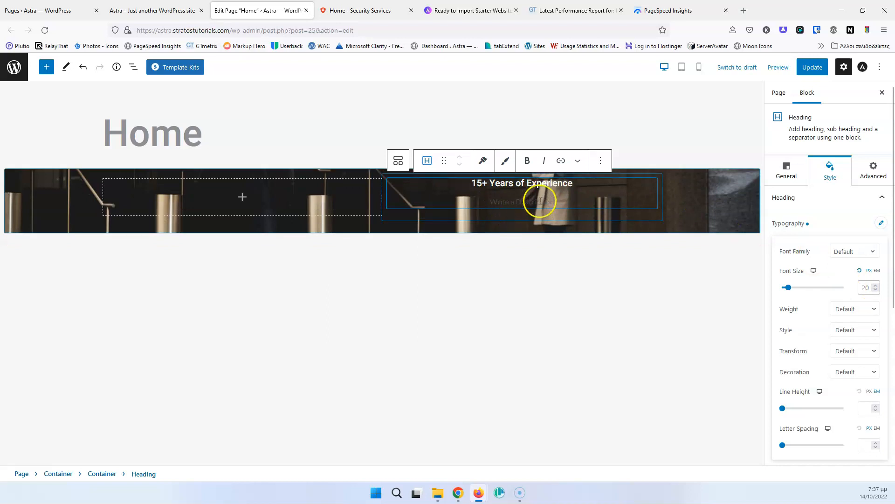
click(857, 331)
click(856, 331)
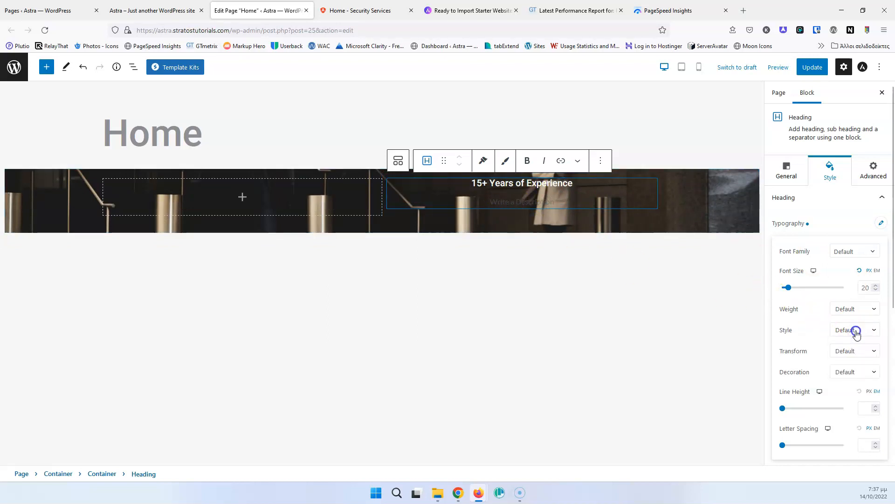
click(858, 351)
click(859, 402)
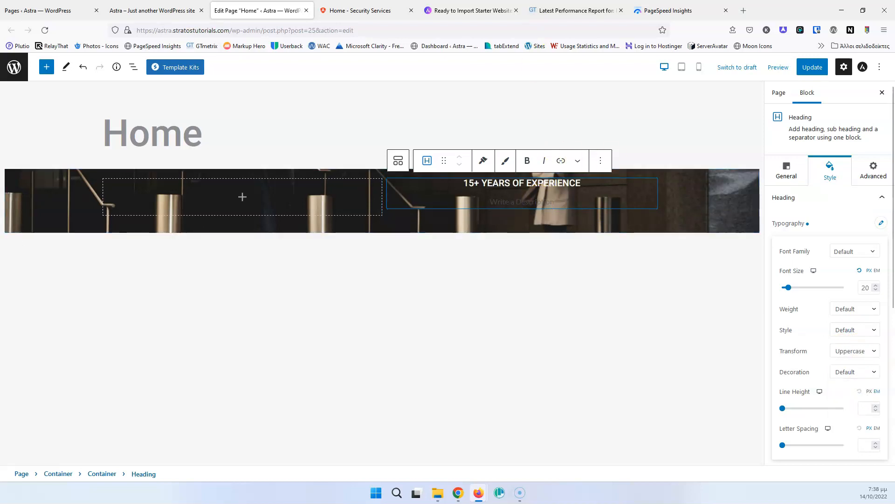
Step: Copy the "Better Private Security" headline from the Security Services demo page and return to the Home page editor
click(371, 10)
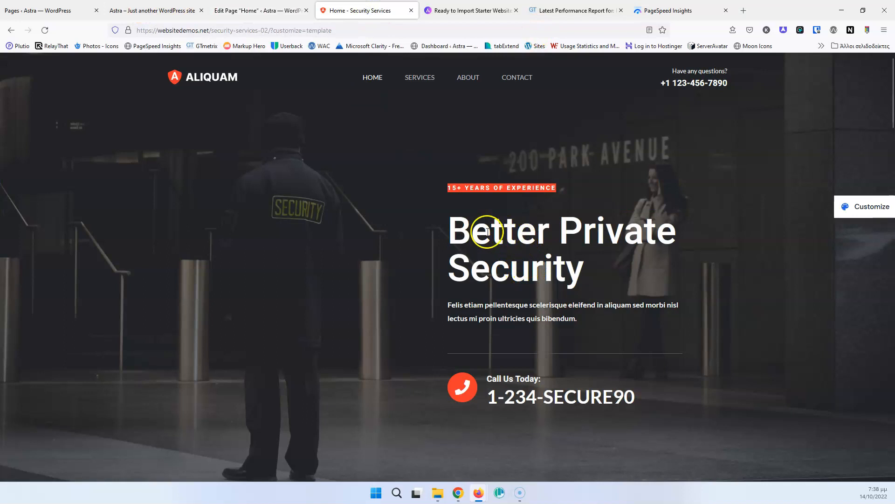
drag(436, 219, 581, 262)
key(ctrl+c)
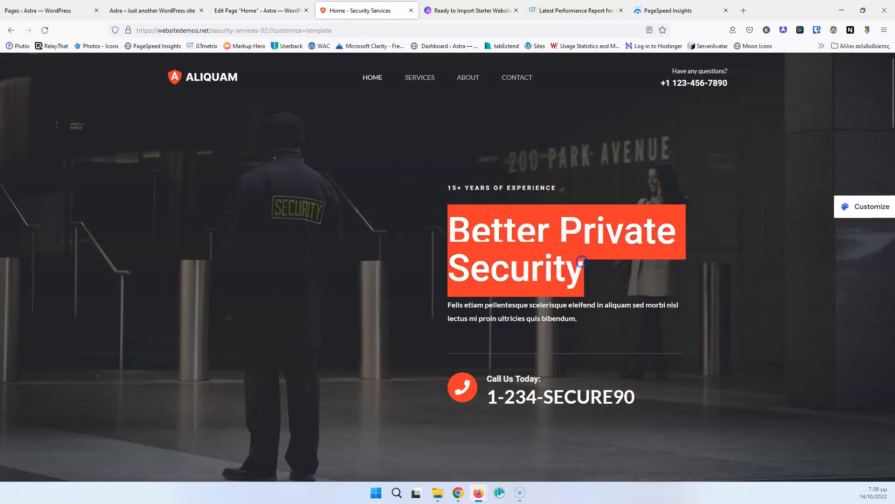
click(256, 9)
Step: Align the "15+ Years of Experience" heading left and turn off its sub heading
click(483, 188)
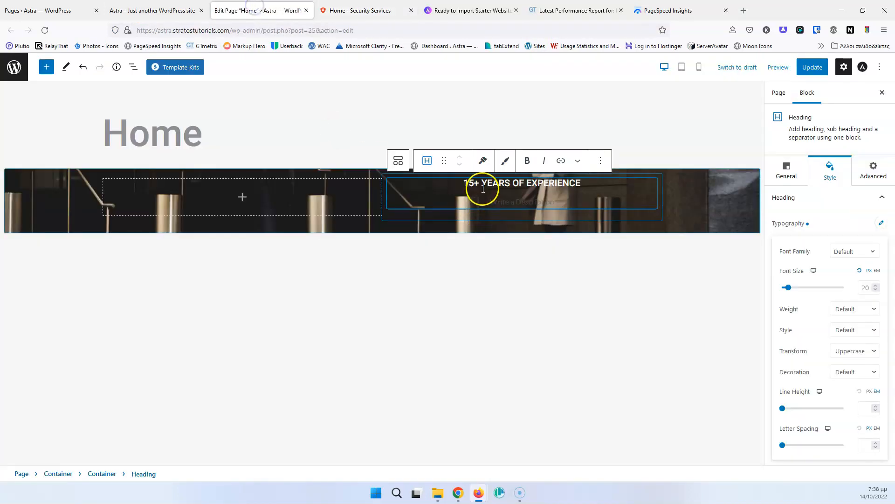
click(881, 223)
click(786, 170)
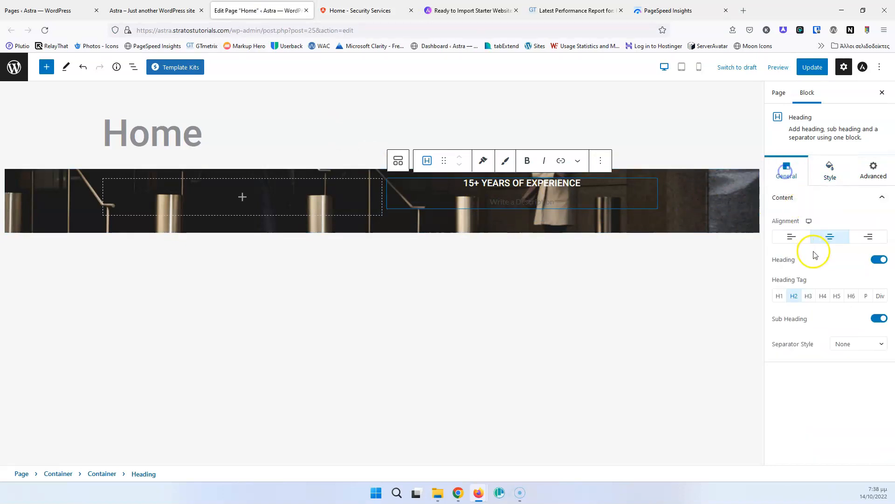
click(792, 237)
click(432, 201)
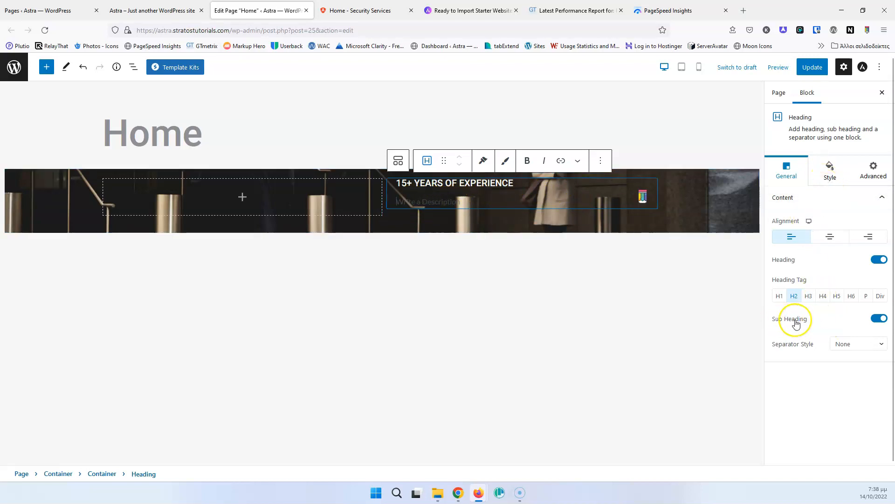
click(877, 319)
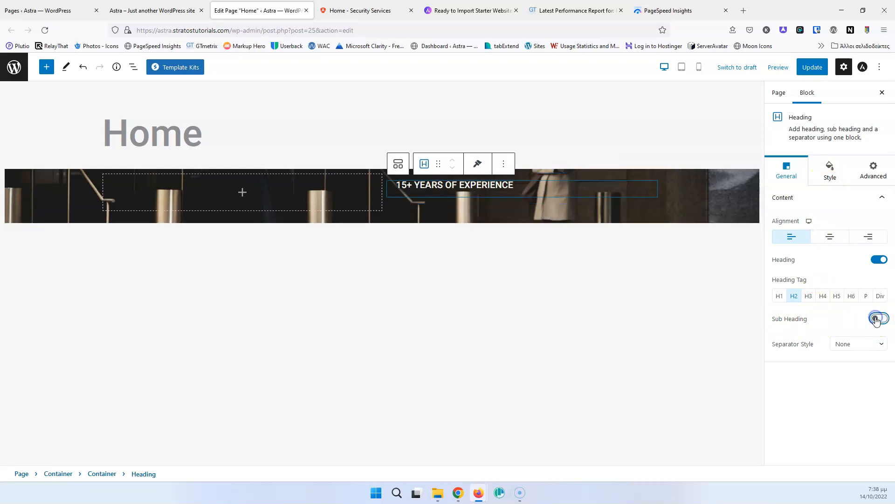
Step: Add another Heading block below the first one in the second inner container and paste "Better Private Security" into it
click(554, 207)
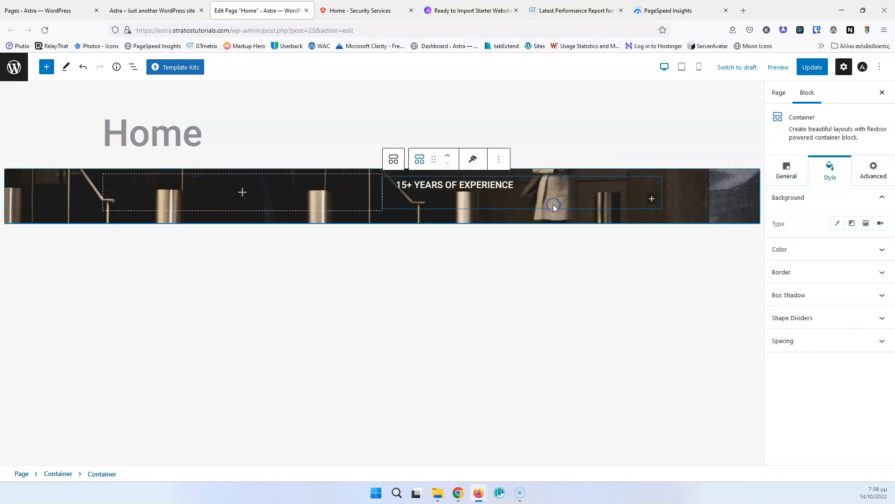
click(651, 199)
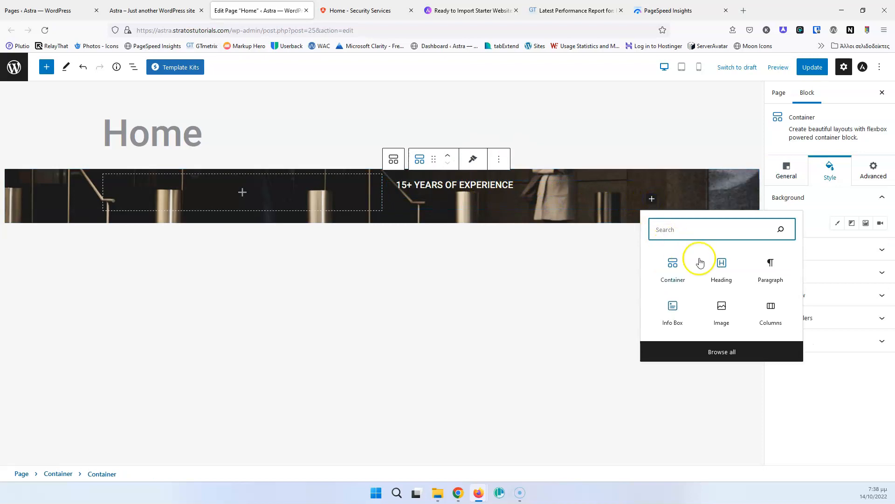
click(721, 265)
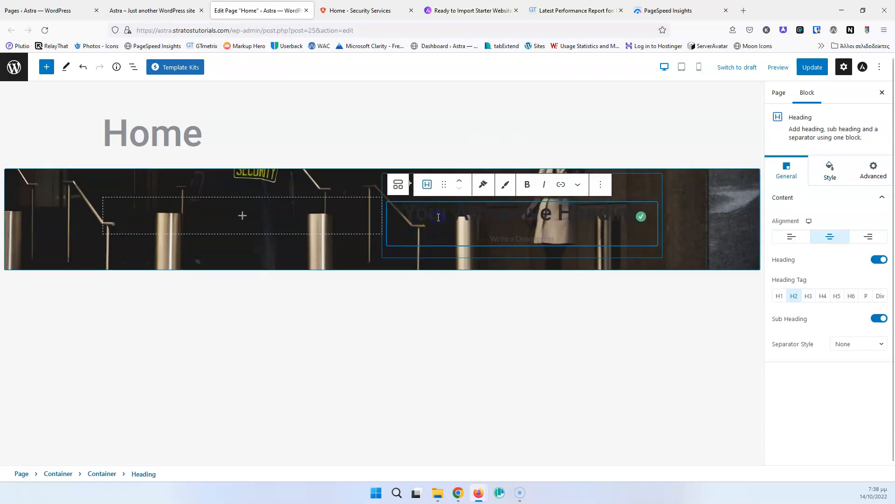
key(ctrl+v)
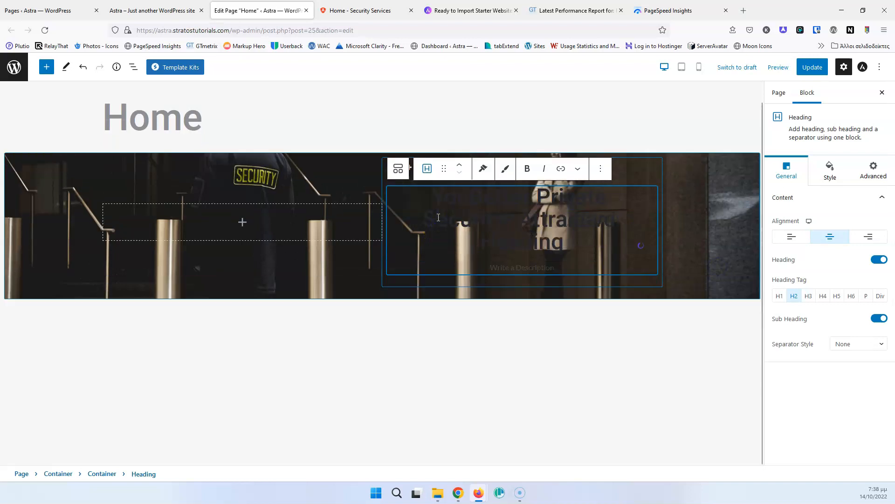
Step: Turn off the new heading's sub heading, align it left, and open its style settings
click(879, 319)
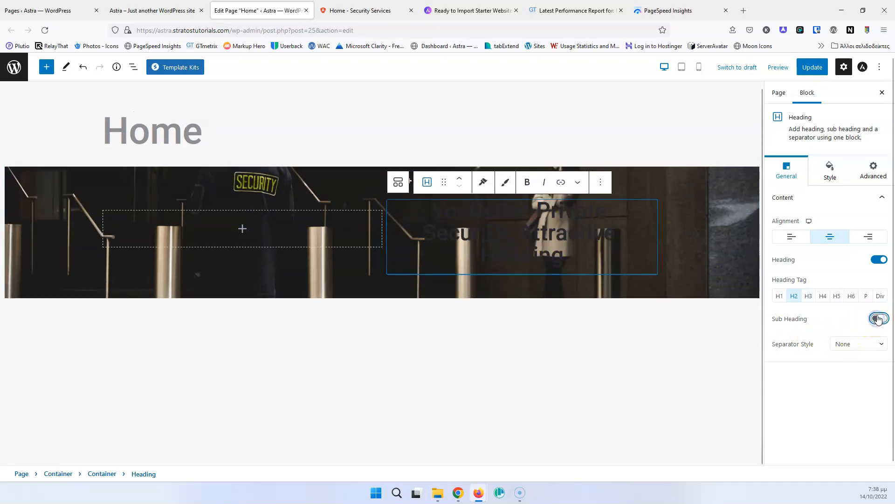
click(791, 236)
click(828, 180)
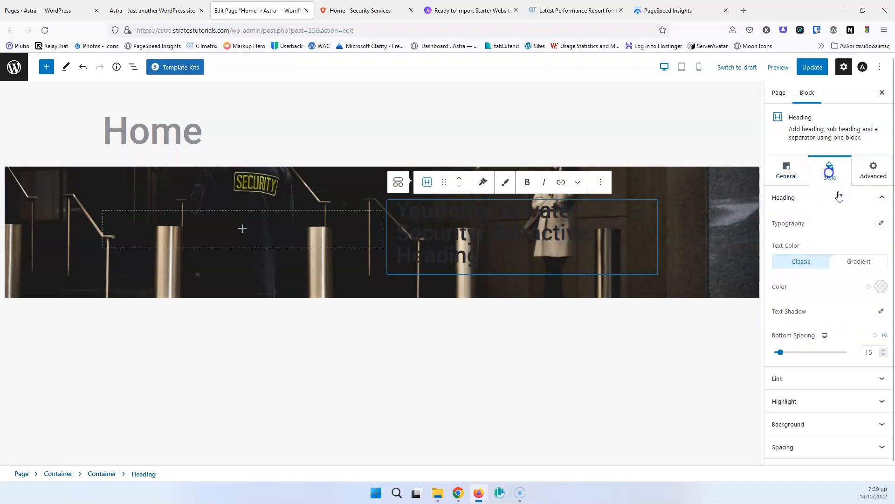
Step: Set the text color of the second heading in the hero's second inner container to white (#FFFFFF)
click(882, 286)
click(806, 240)
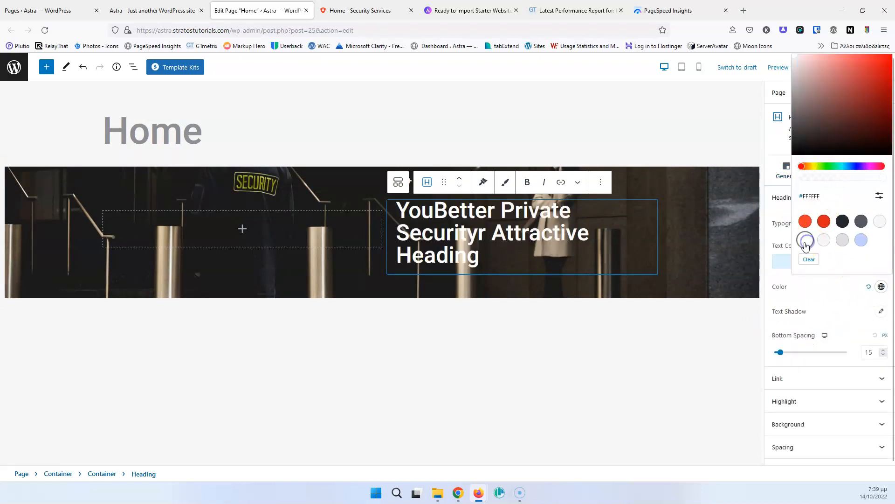
click(609, 385)
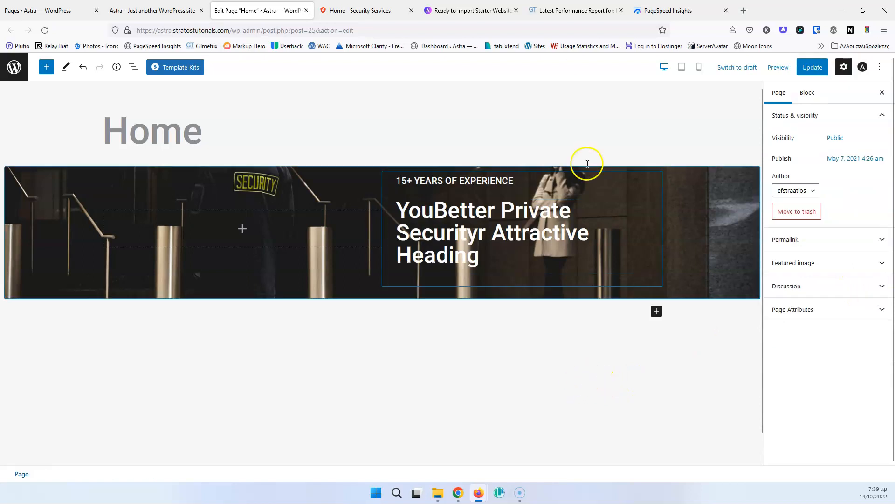
Step: Copy the description paragraph below the headline on the Security Services demo page and return to the Home page editor
click(354, 12)
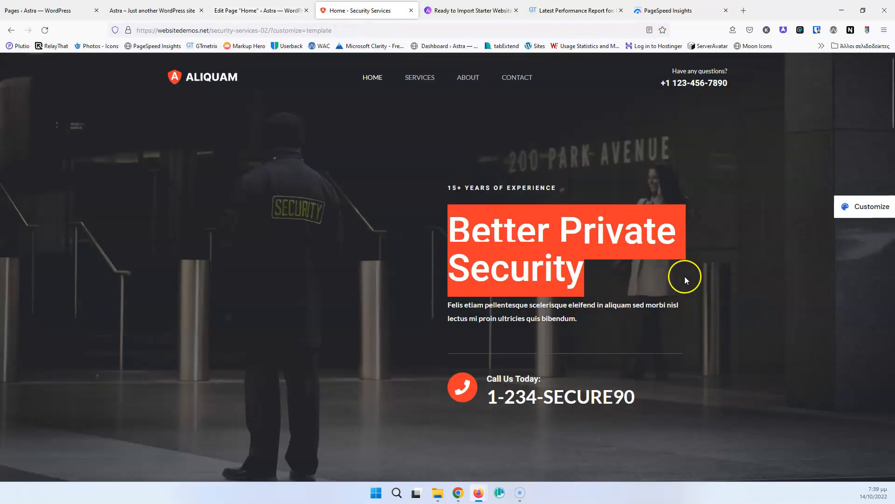
drag(446, 306, 580, 319)
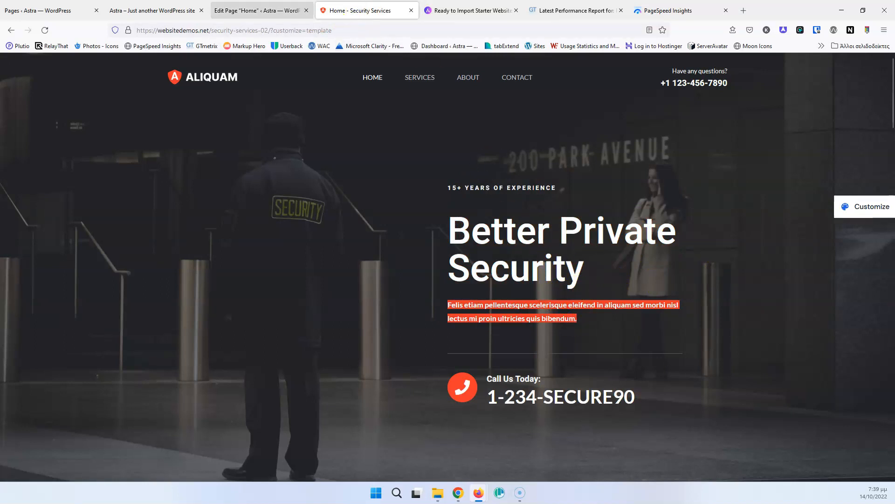
click(259, 11)
Step: Try smaller font sizes for the second heading, starting at 40 px and settling on 37 px
click(457, 243)
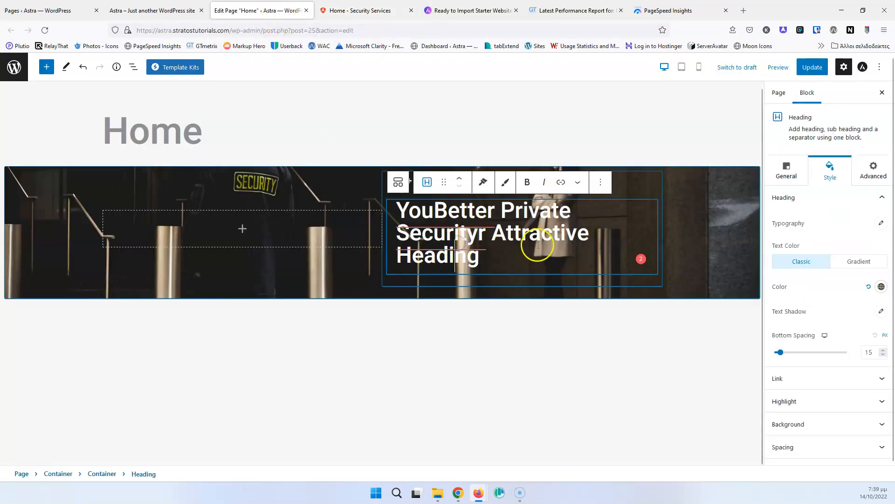
click(884, 225)
click(863, 288)
text(40)
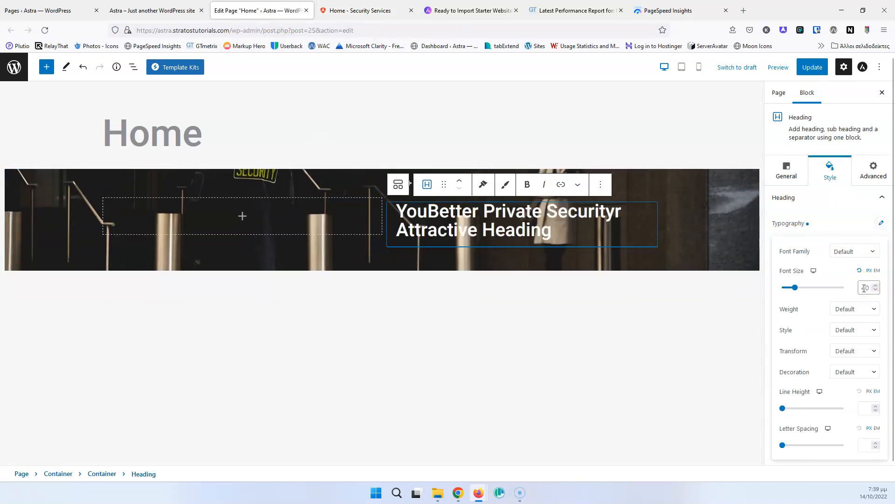
key(Down)
key(Down)
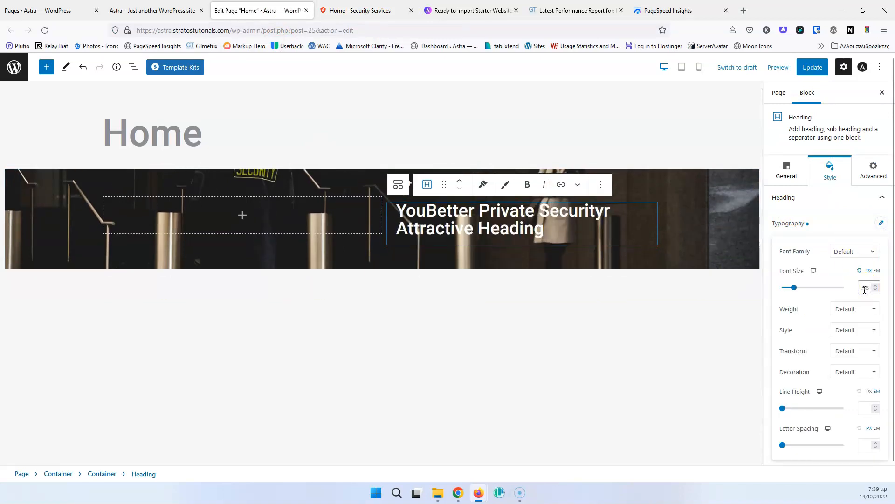
key(Up)
key(Up)
key(Down)
key(Down)
key(Down)
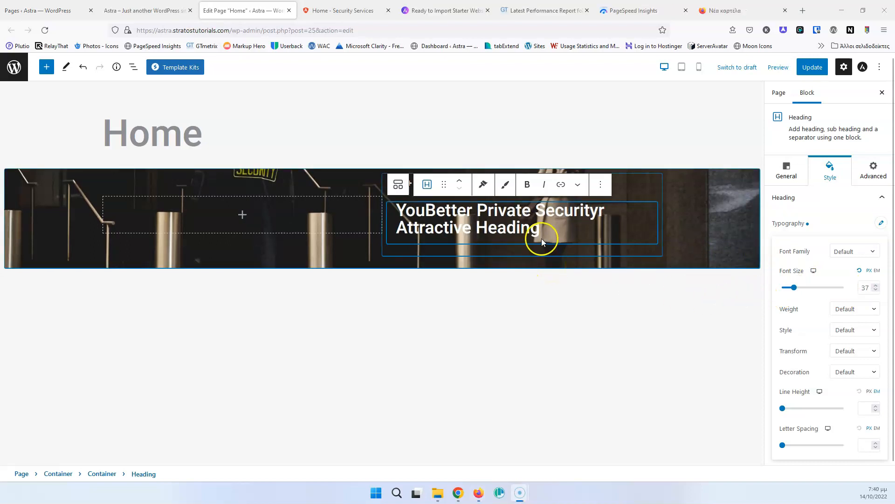
Step: Replace the heading's text with "Better Private Security" copied from the demo page and set its font size to 60 px
click(345, 10)
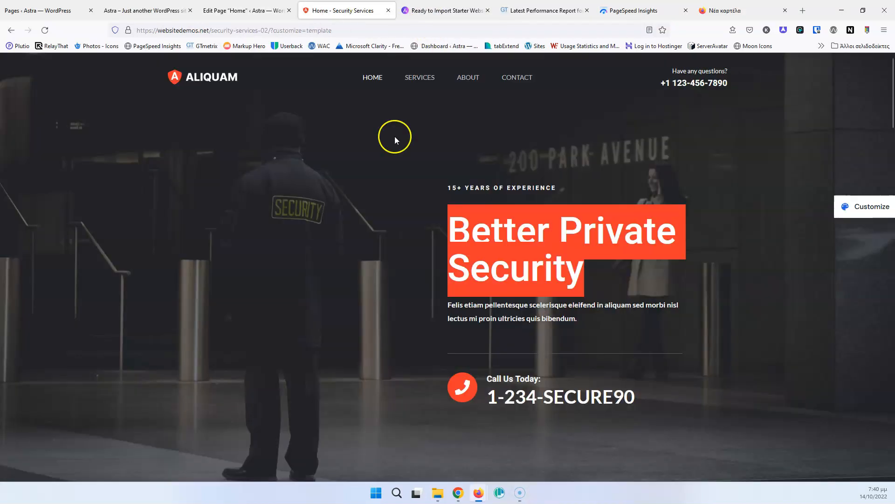
right_click(483, 225)
click(504, 218)
click(248, 11)
key(ctrl+v)
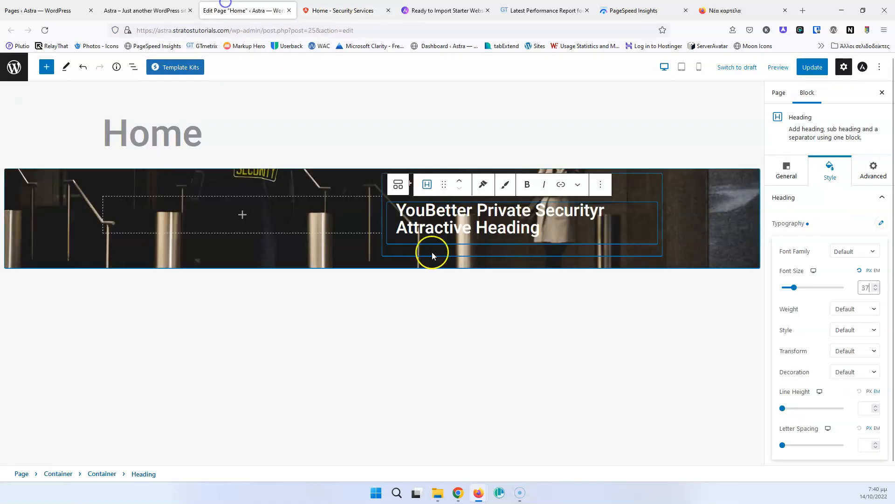
triple_click(453, 212)
key(ctrl+v)
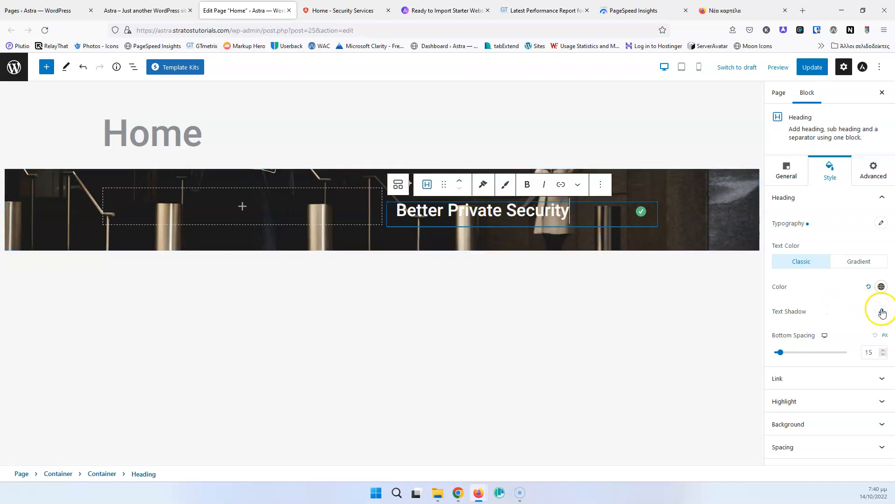
click(881, 223)
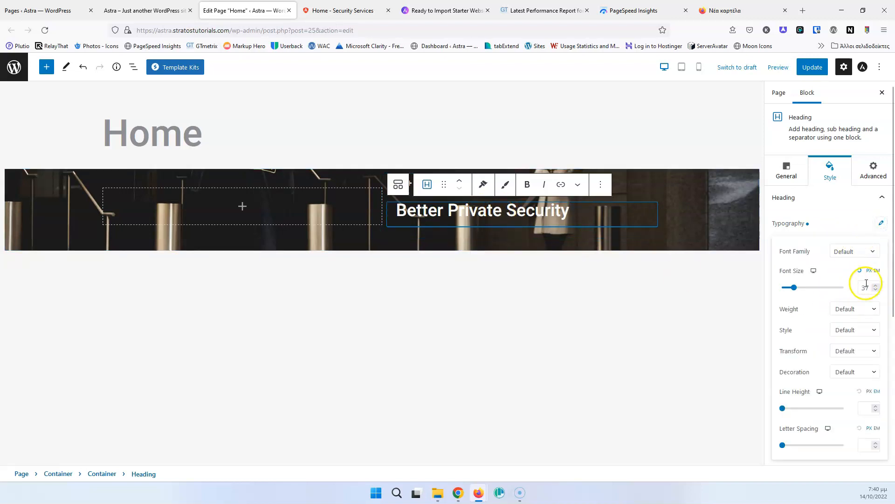
text(50)
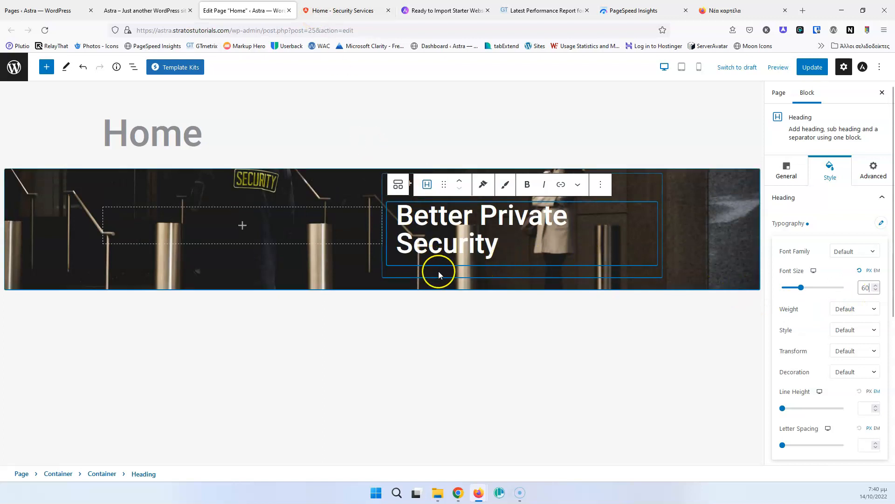
Step: Copy the demo page's description and paste it into a Paragraph block added below the "Better Private Security" heading
click(343, 10)
drag(577, 319, 456, 305)
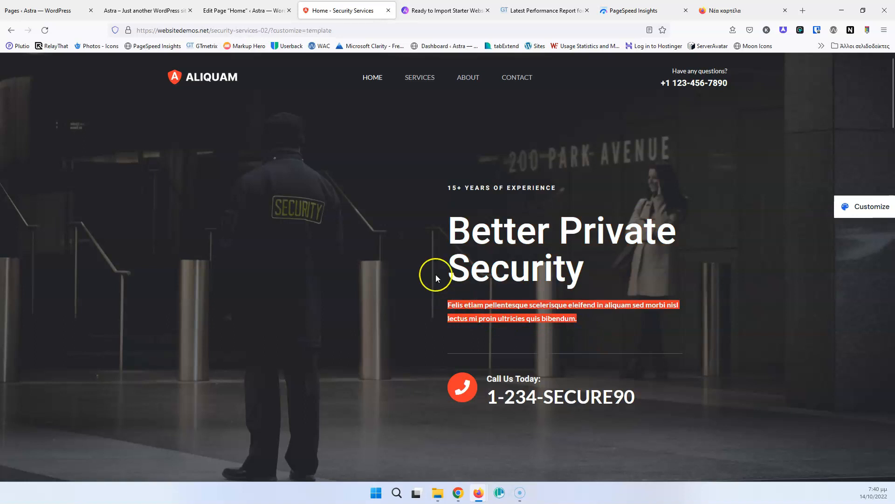
click(202, 13)
click(570, 274)
click(646, 274)
click(652, 267)
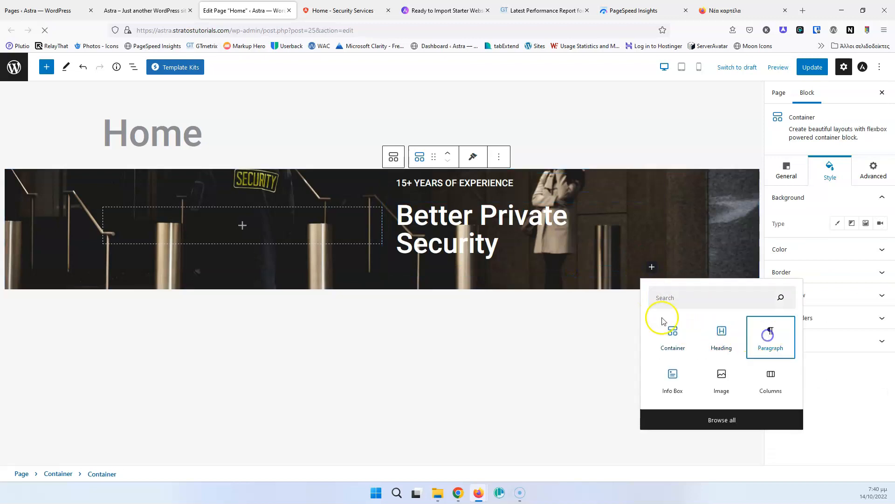
click(769, 339)
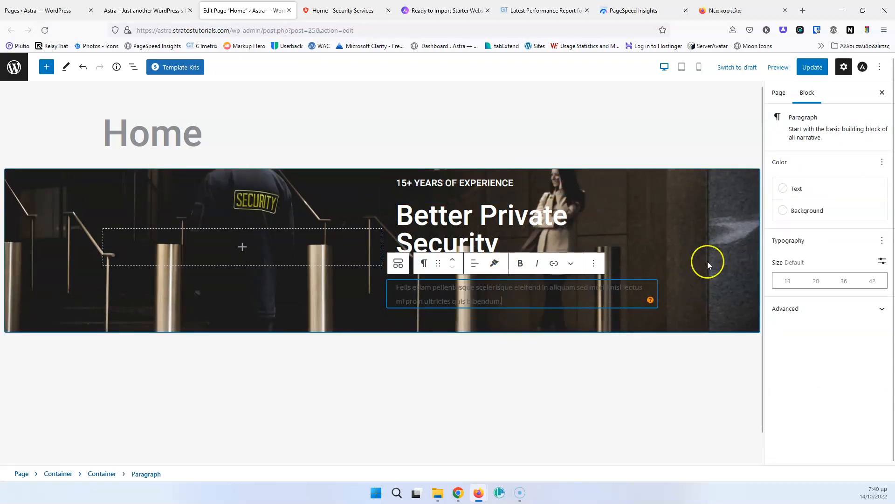
Step: Set the description paragraph's text color to the white theme color
click(785, 188)
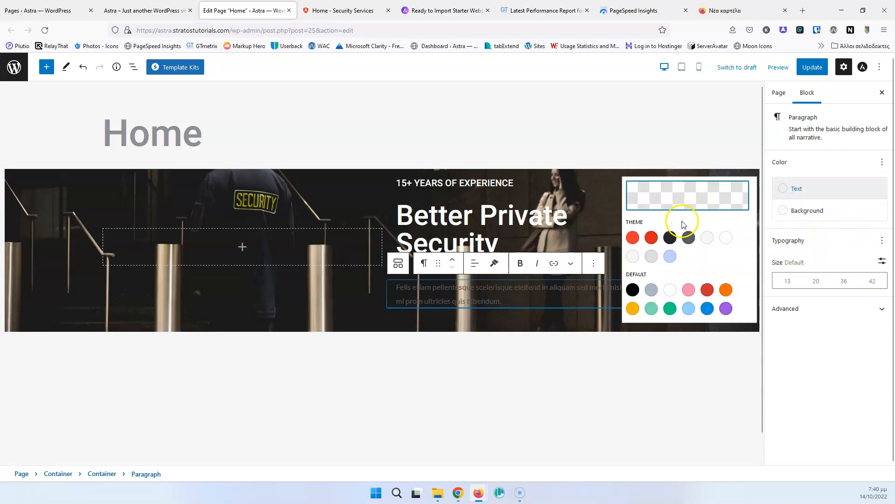
click(726, 237)
click(443, 324)
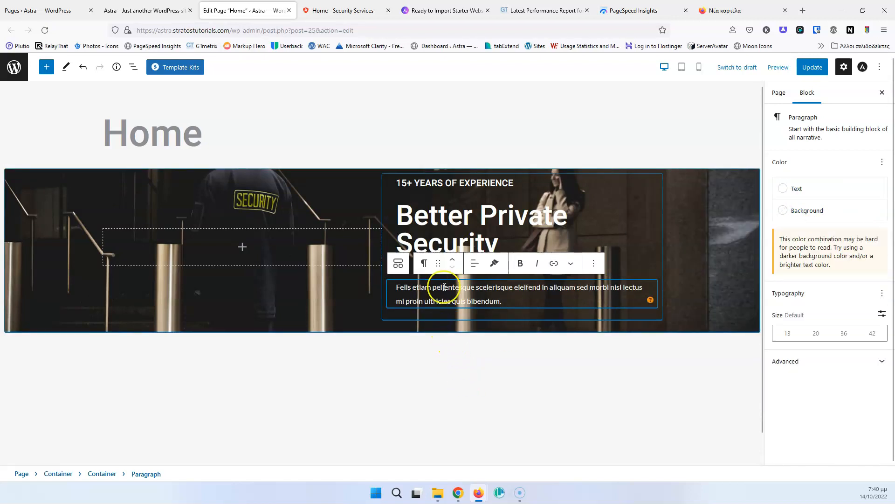
Step: Add a Separator block below the description paragraph and give it the off-white theme color
key(ctrl+Tab)
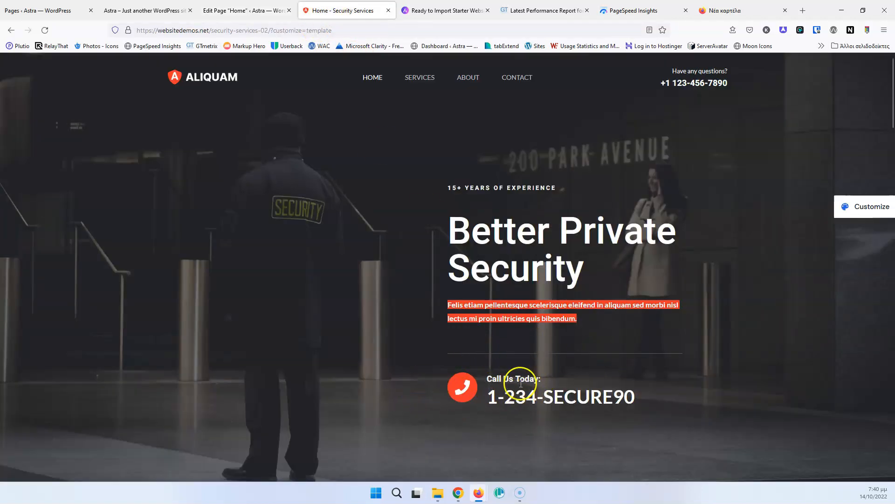
click(241, 10)
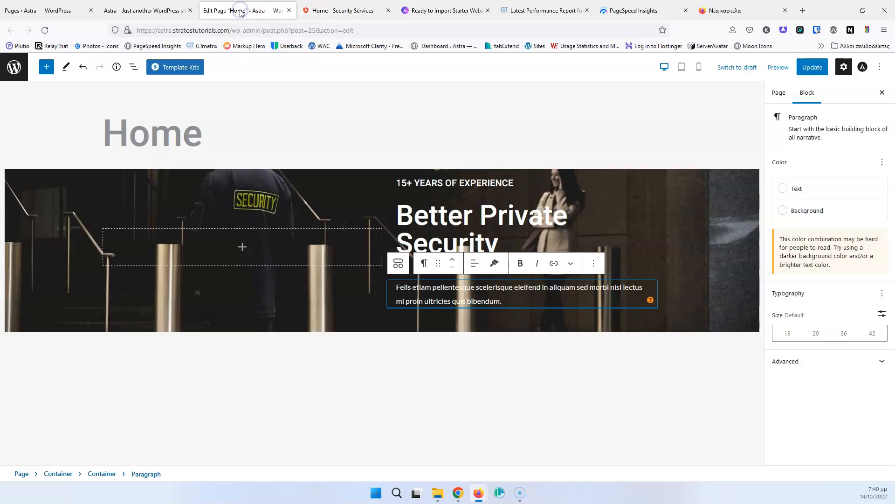
scroll(621, 262, down, 1)
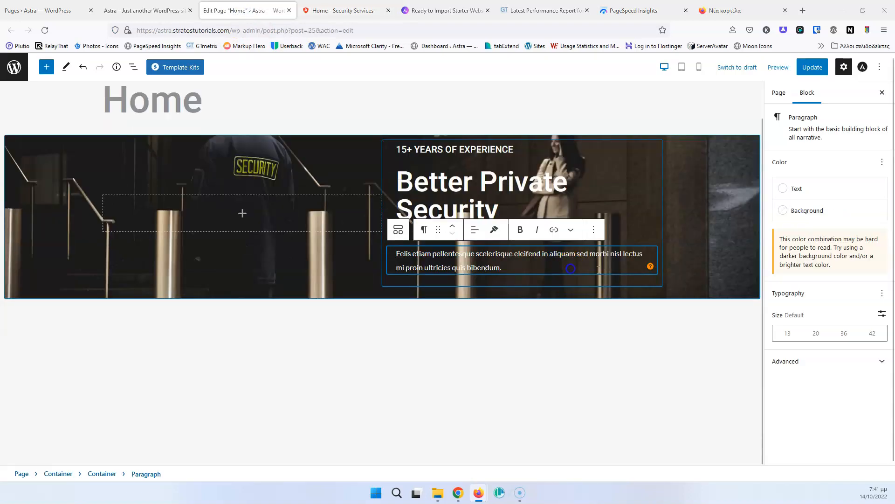
click(641, 280)
click(652, 276)
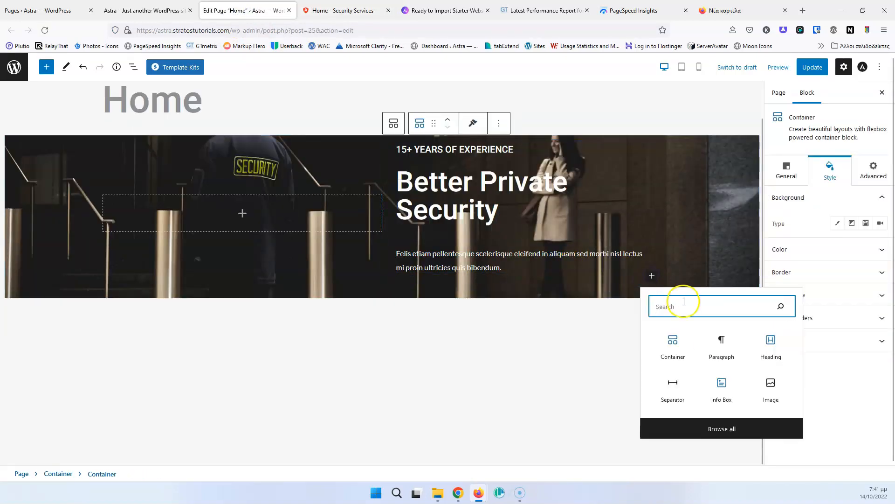
click(674, 387)
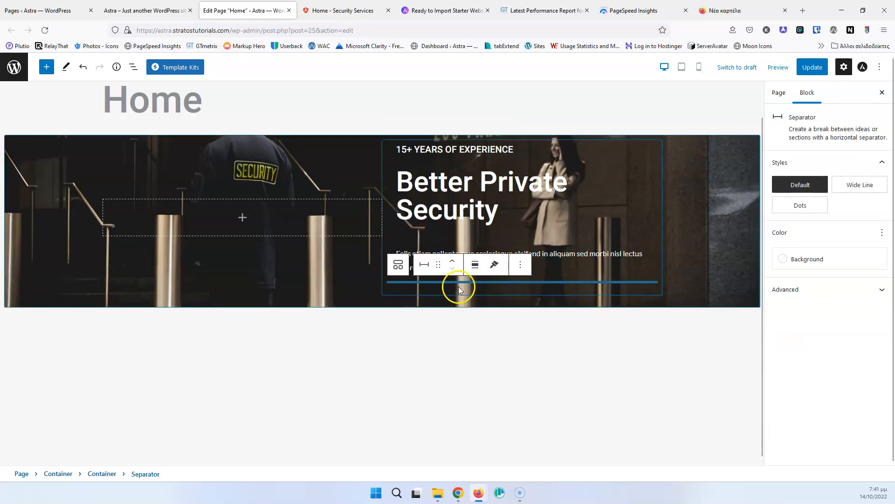
click(776, 258)
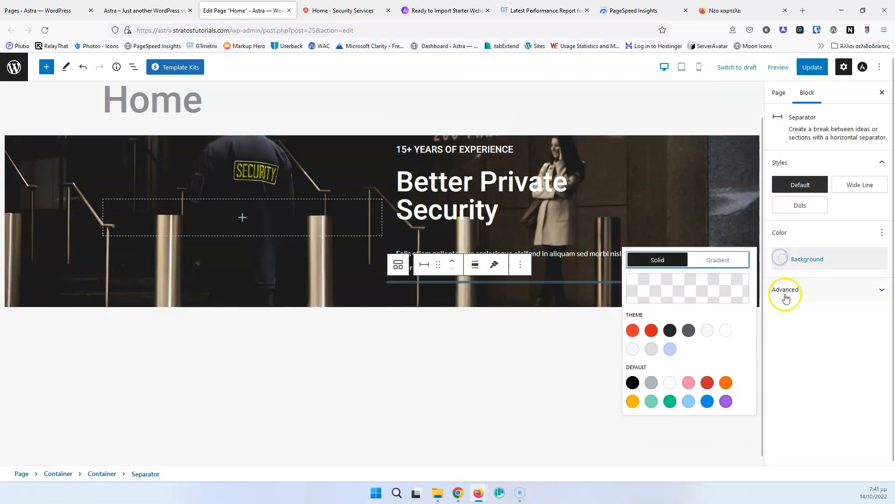
click(632, 349)
click(606, 297)
Step: Update the Home page and reload the live site's front page to check the hero section
click(809, 66)
click(140, 10)
click(46, 30)
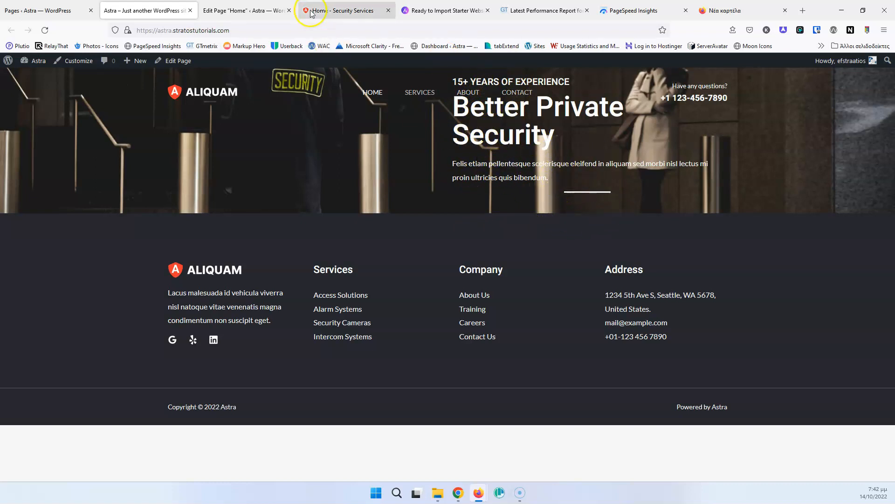
Step: Select the "Call Us Today:" text on the demo page, and add an Info Box block below the separator in the editor
click(256, 9)
click(345, 10)
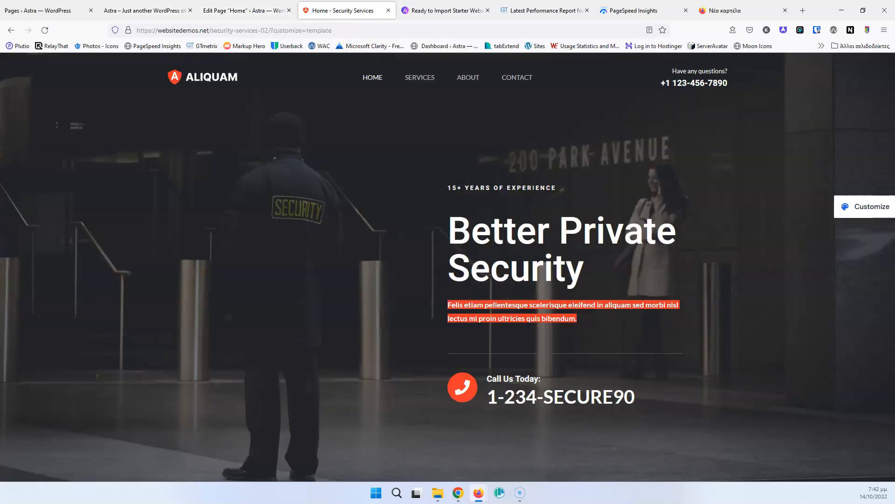
mouse_move(490, 380)
mouse_down()
mouse_move(538, 381)
mouse_move(487, 379)
mouse_up()
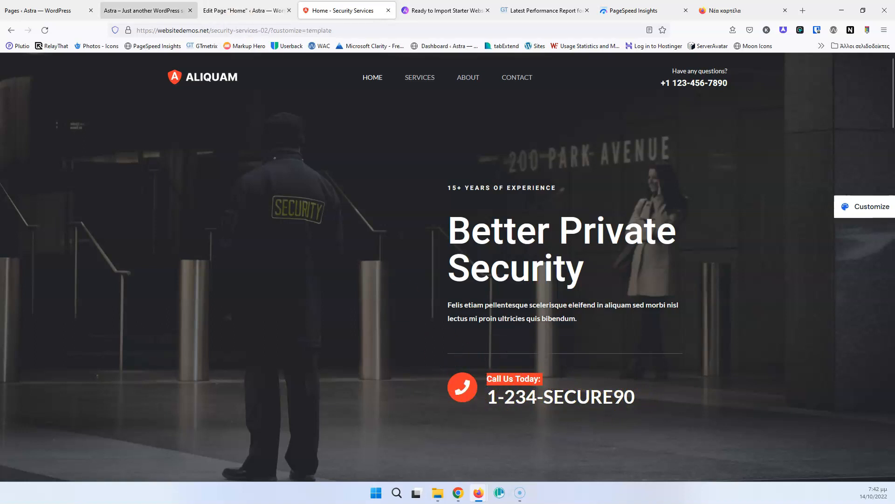
click(144, 11)
click(217, 10)
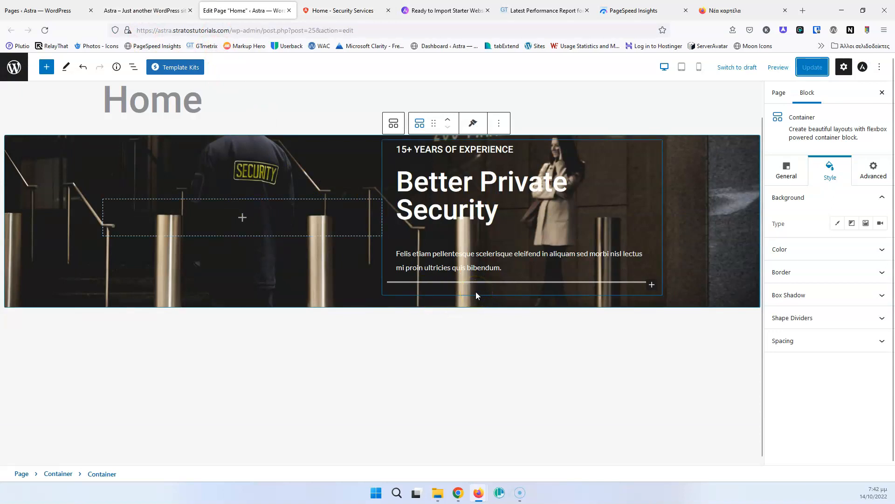
click(652, 284)
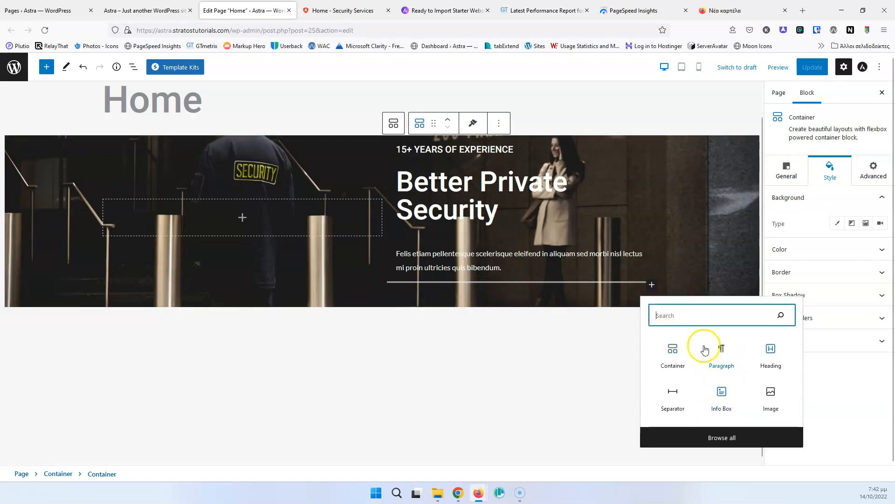
click(722, 396)
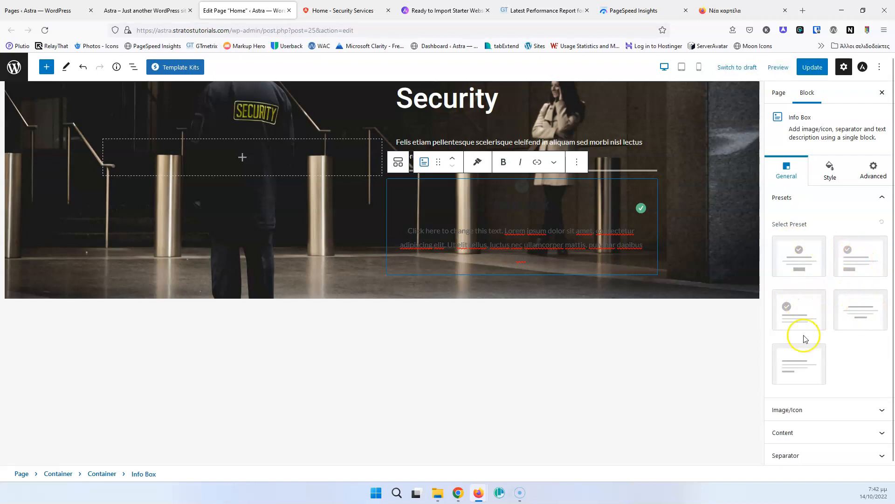
Step: Position the Info Box icon Left of Title and compare the layout with the demo page
click(820, 409)
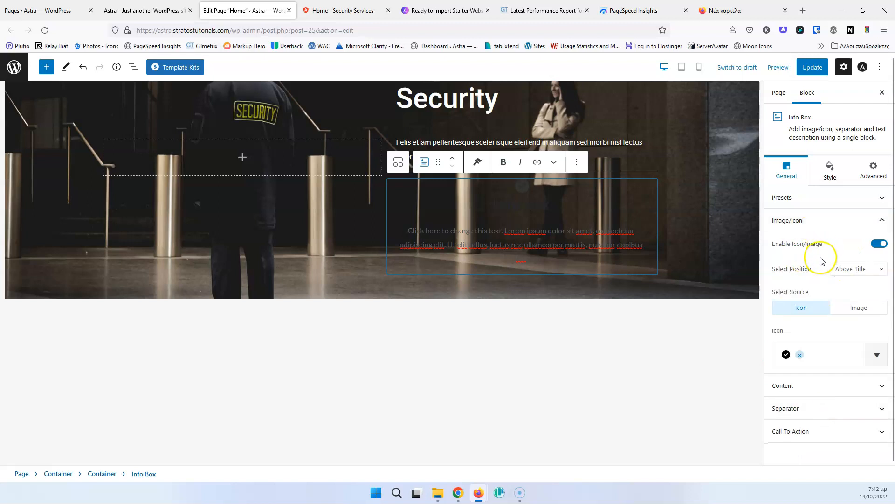
click(854, 268)
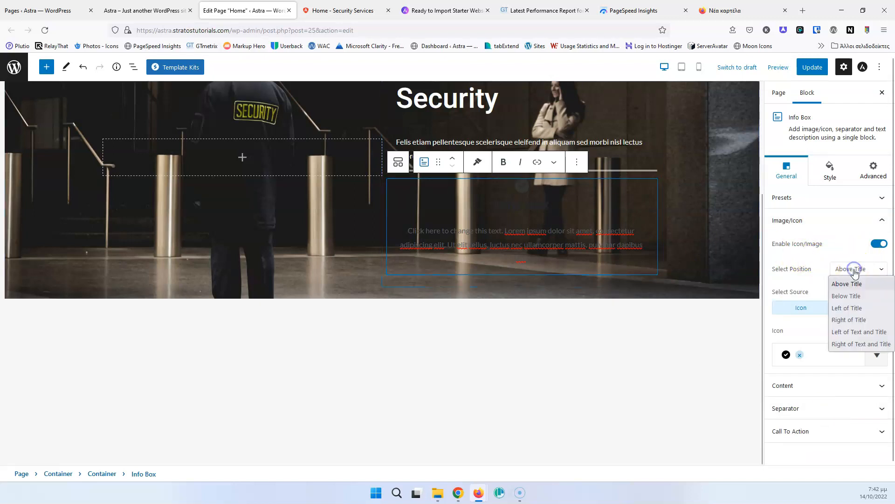
click(858, 308)
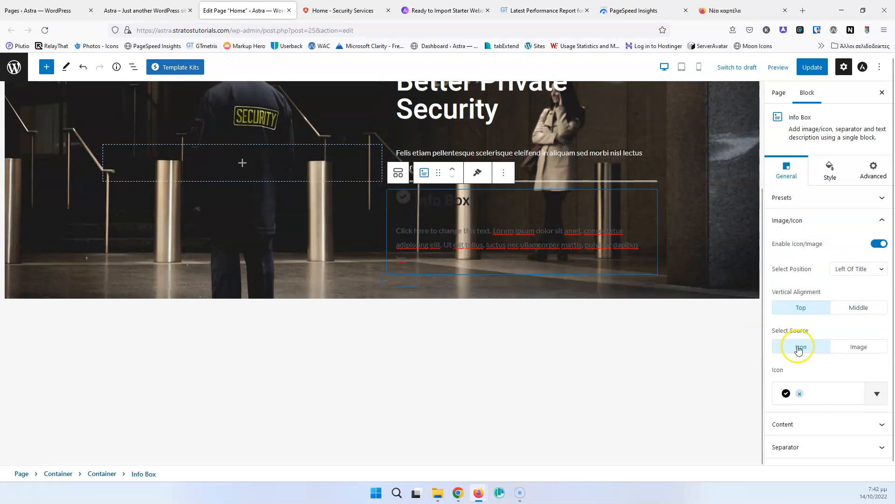
scroll(816, 369, down, 1)
click(346, 11)
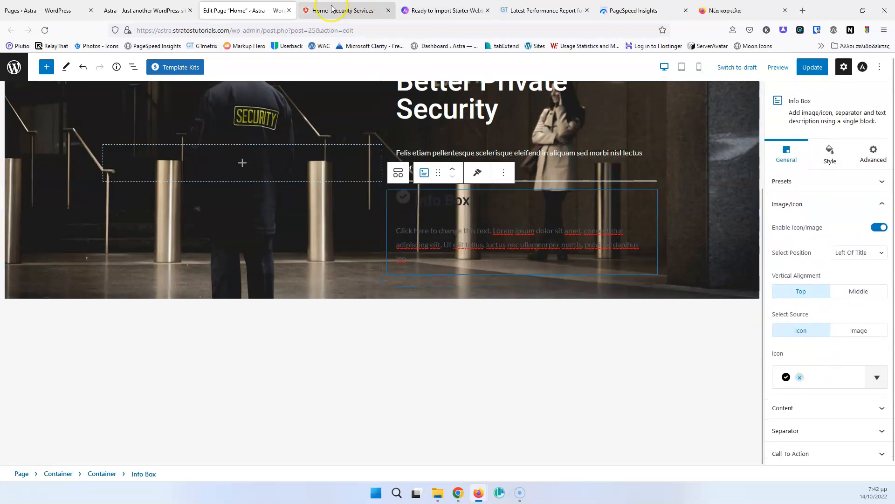
click(248, 10)
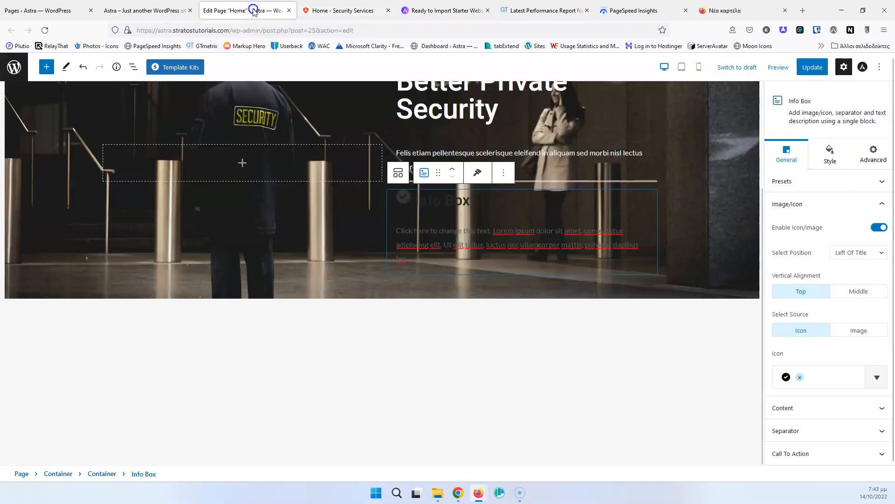
Step: Search the Info Box icon library for "phone" and choose the solid phone handset icon
click(823, 380)
text(pho)
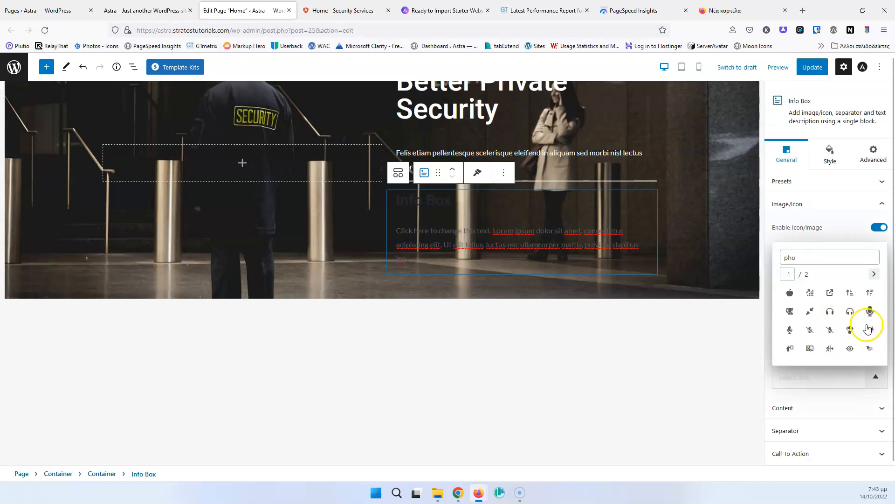
text(ne)
click(795, 330)
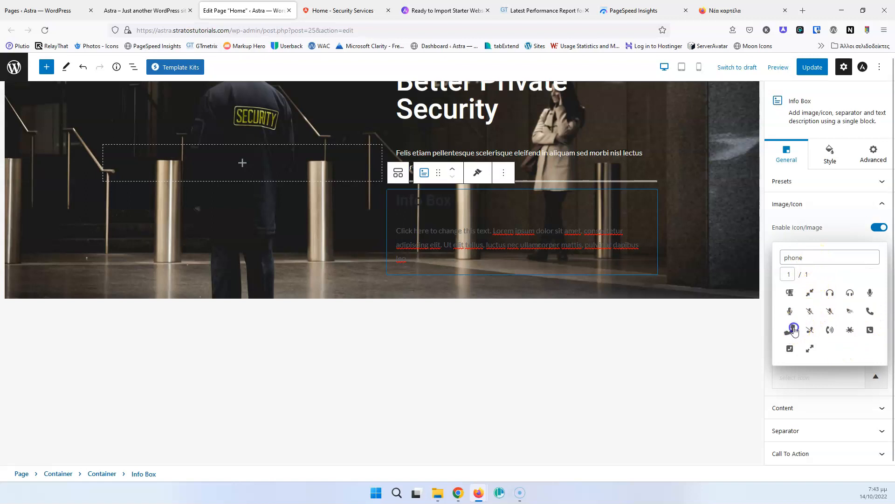
click(837, 233)
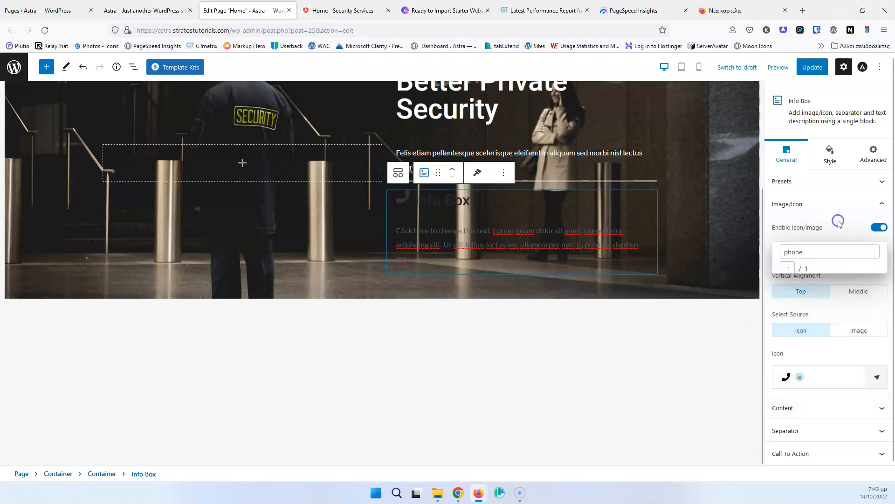
click(816, 329)
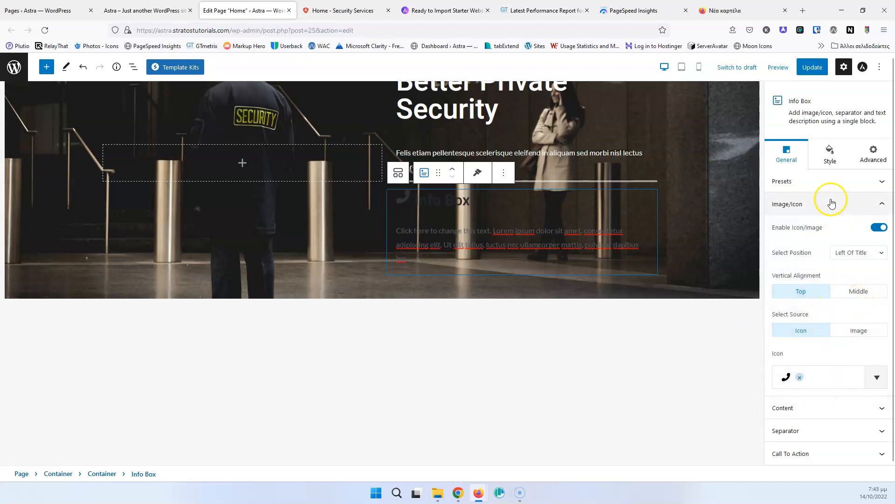
Step: Style the Info Box icon with the Stacked view, a white icon color and the bright red theme color as its background
click(830, 155)
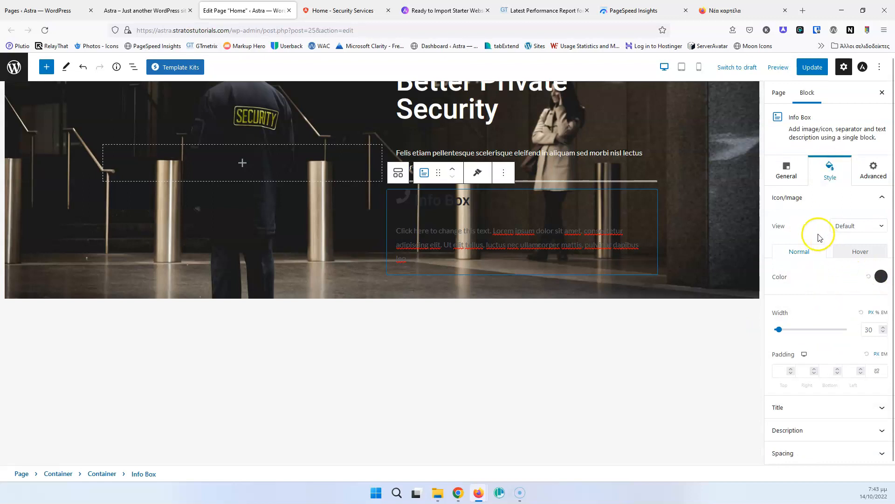
click(856, 227)
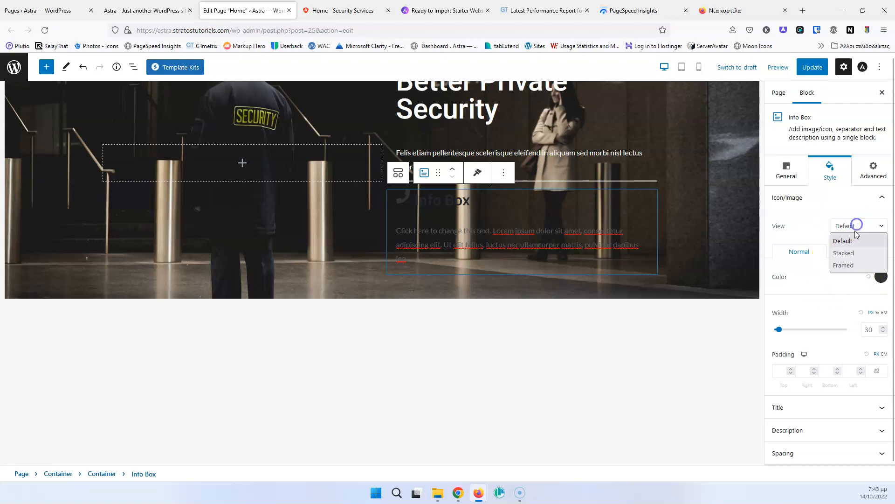
click(854, 253)
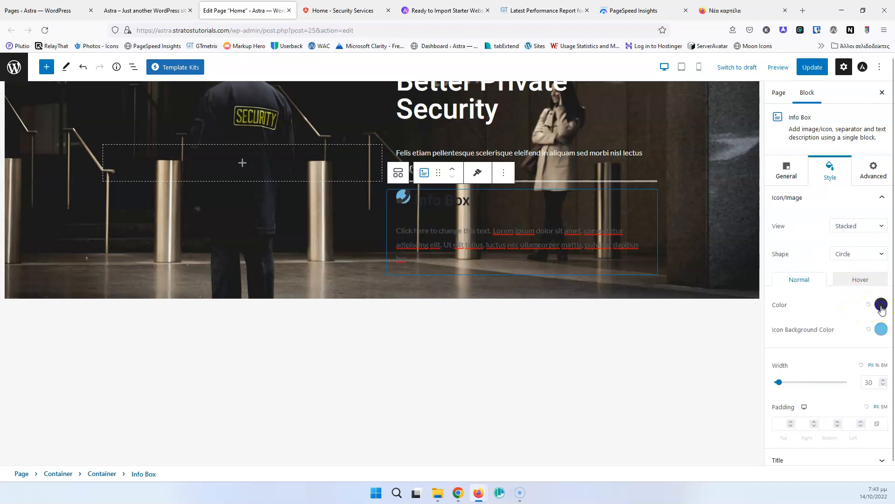
click(880, 305)
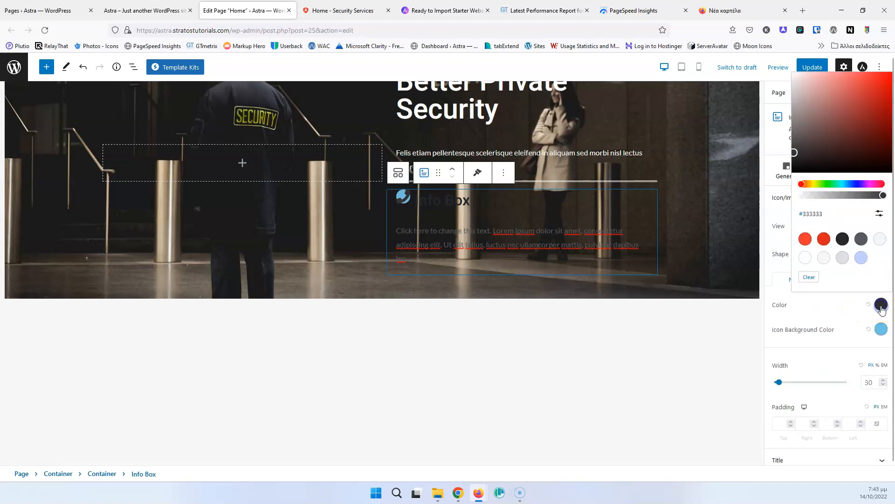
click(805, 257)
click(880, 328)
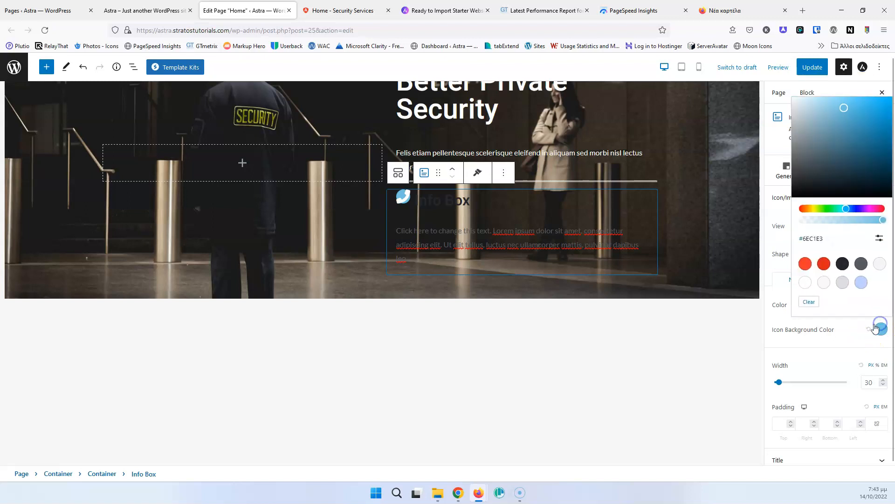
click(805, 264)
click(815, 356)
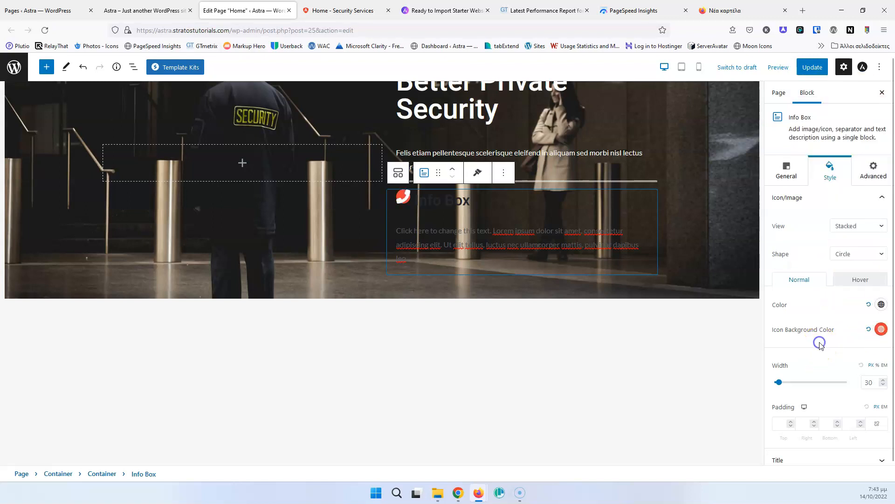
Step: Check the icon on the demo page, and give the Info Box icon linked padding of 20 px on all sides
scroll(826, 358, down, 2)
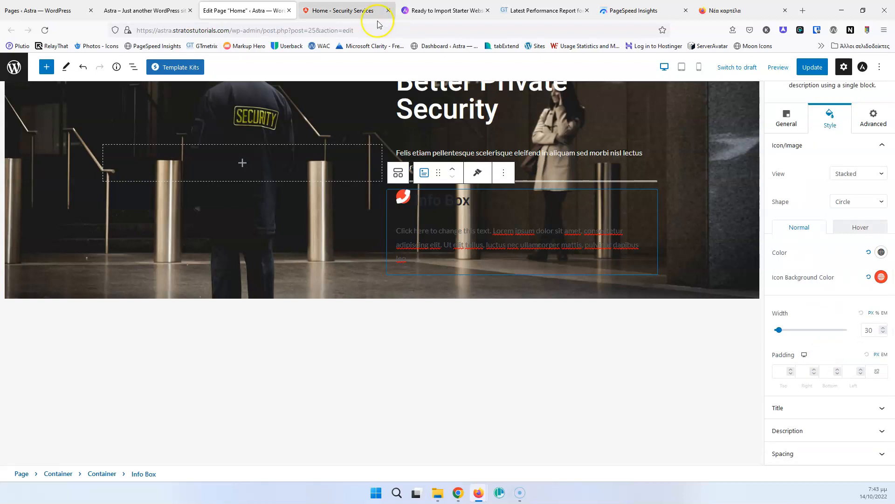
click(337, 10)
click(249, 10)
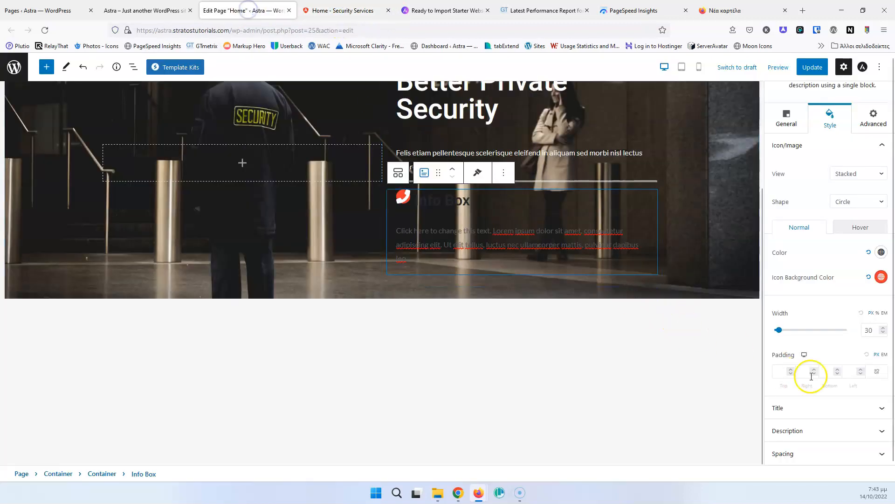
click(779, 370)
double_click(796, 371)
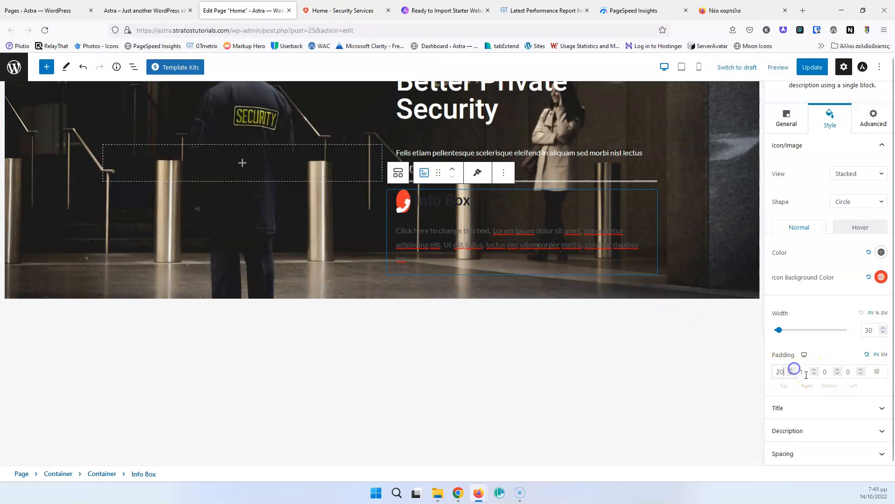
text(1)
click(806, 371)
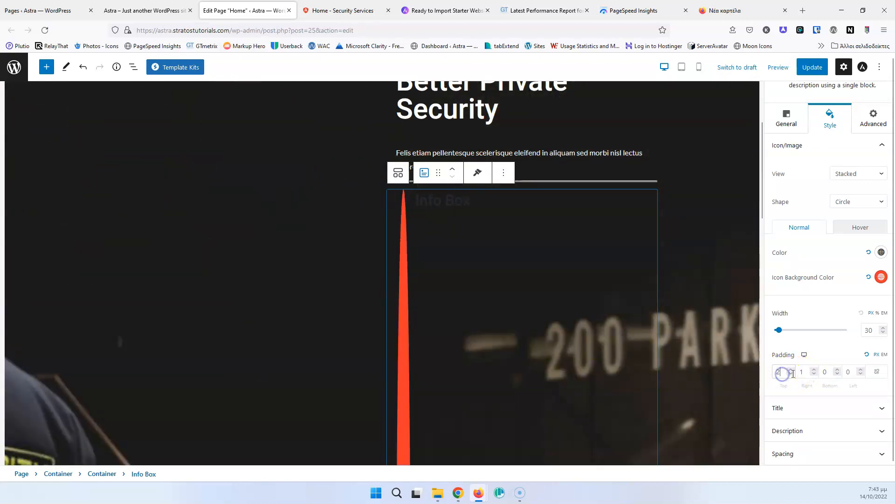
click(808, 371)
click(877, 372)
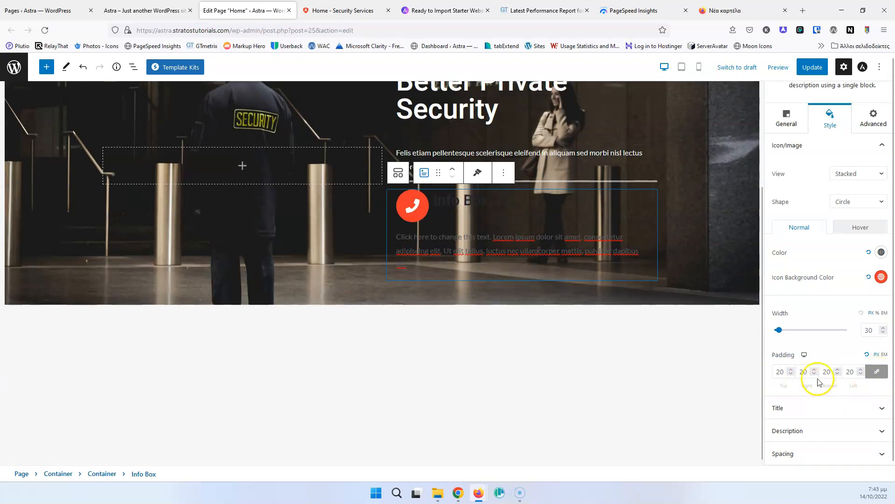
Step: Reduce the icon's linked padding to 15 px on all sides
click(780, 372)
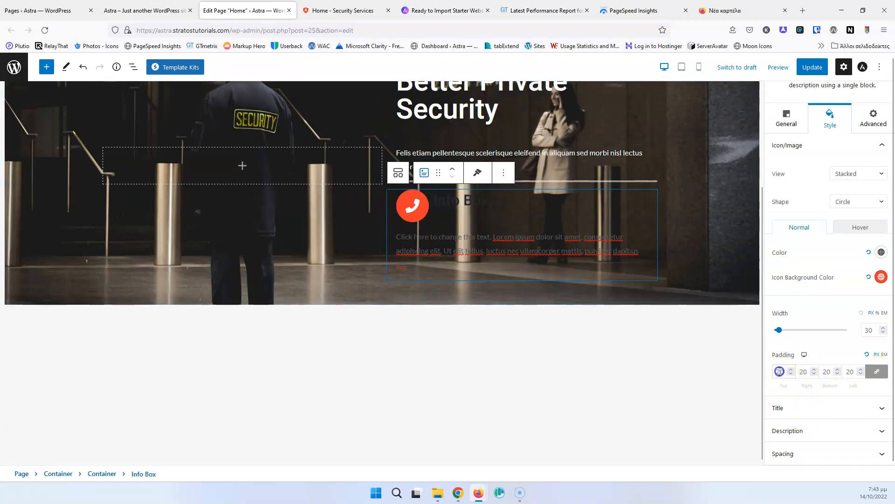
key(Down)
key(Down)
key(Down)
key(Down)
key(Down)
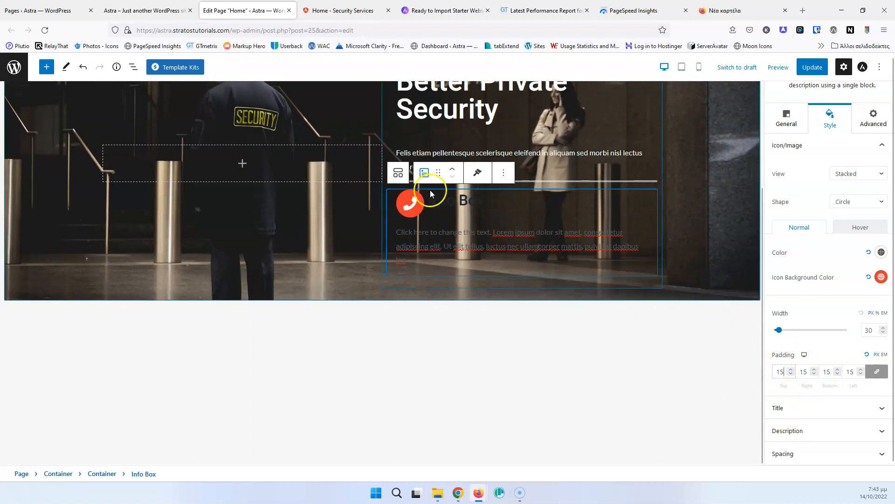
Step: Replace the Info Box title with "Call Us Today:", matching the wording on the demo page
click(462, 201)
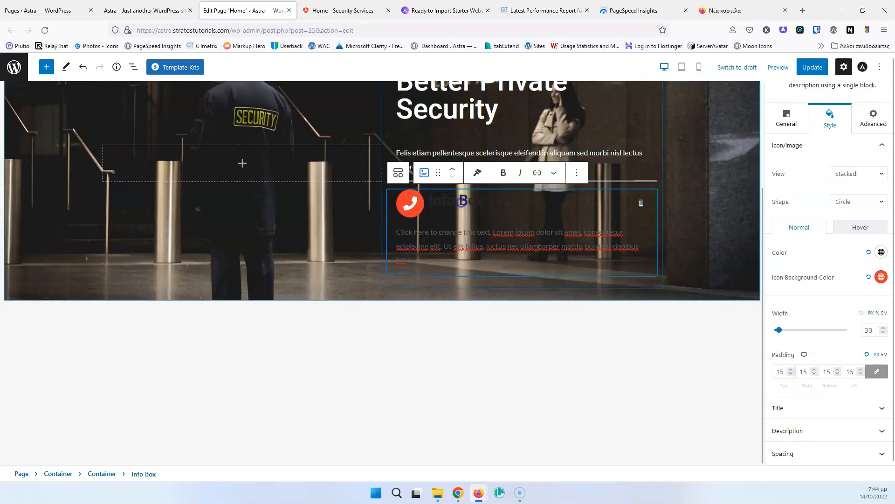
click(354, 10)
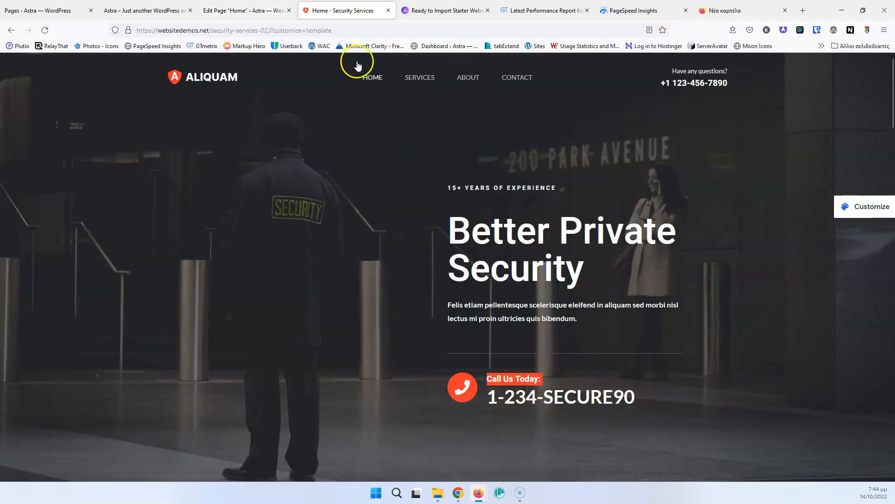
click(248, 11)
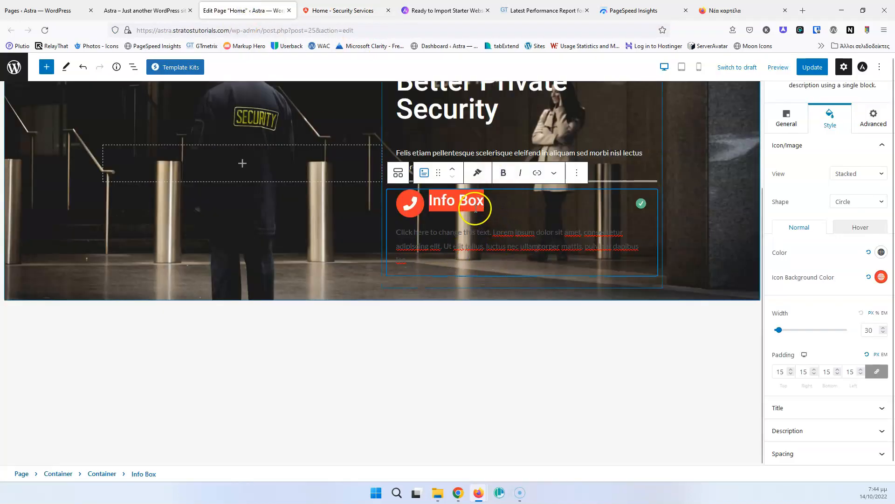
key(BackSpace)
text(Call Us)
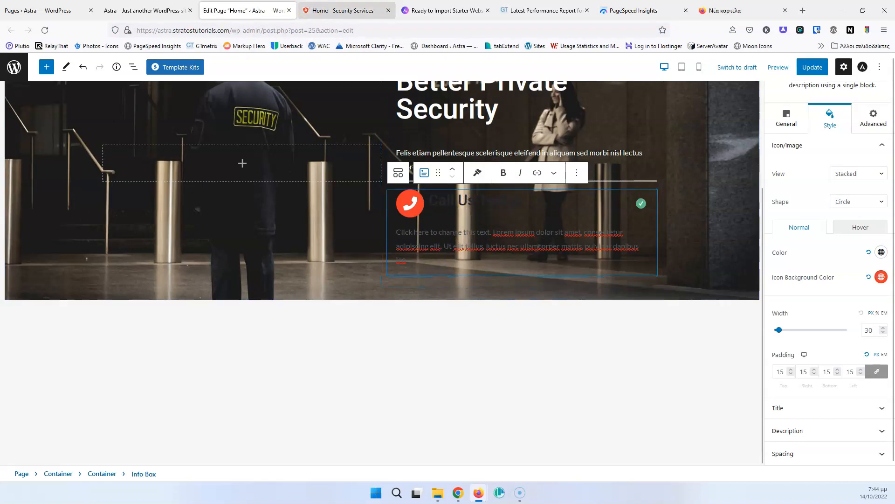
Step: Copy the phone number from the demo page's hero section and replace the Info Box description with it
key(ctrl+Tab)
drag(488, 392, 622, 395)
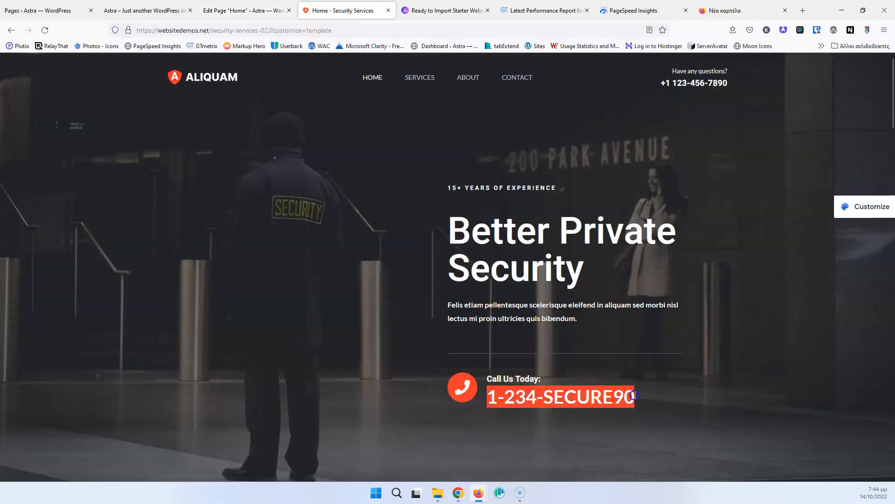
click(240, 10)
click(465, 238)
key(ctrl+a)
text(1-234-Secure90)
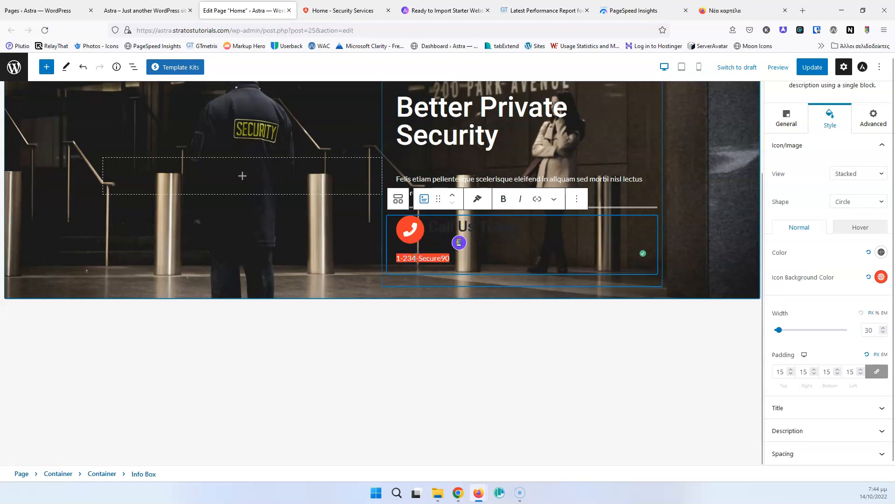
Step: Move the phone number out of the Info Box description onto a second line after "Today" in the title
key(BackSpace)
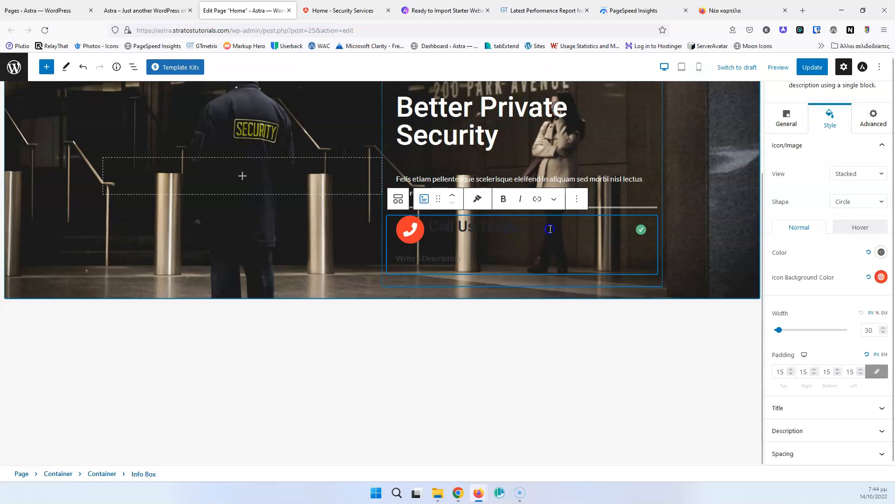
double_click(497, 227)
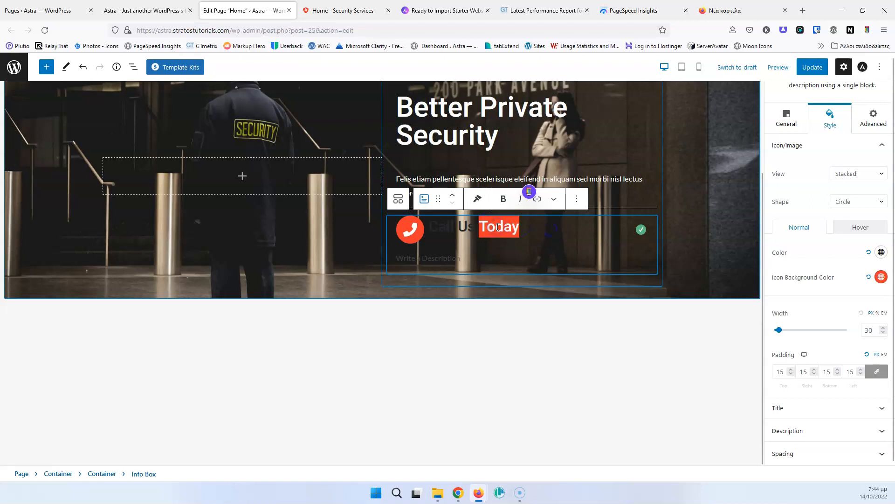
key(Right)
key(Return)
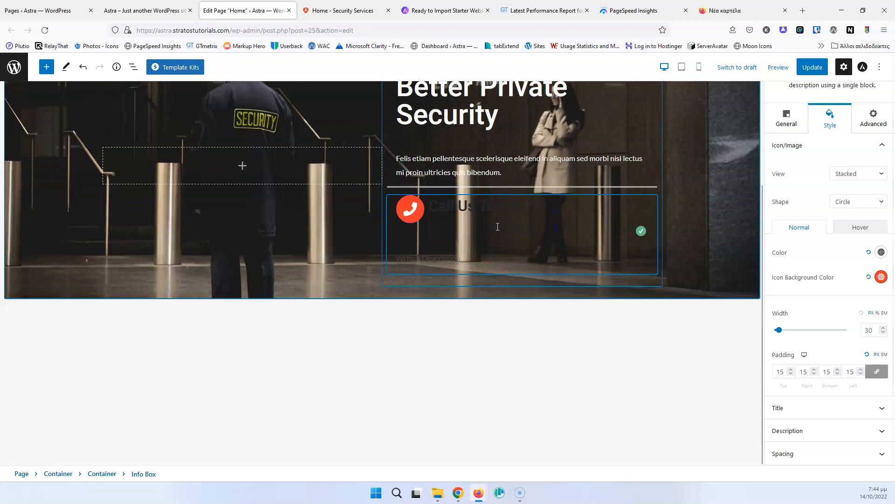
click(443, 256)
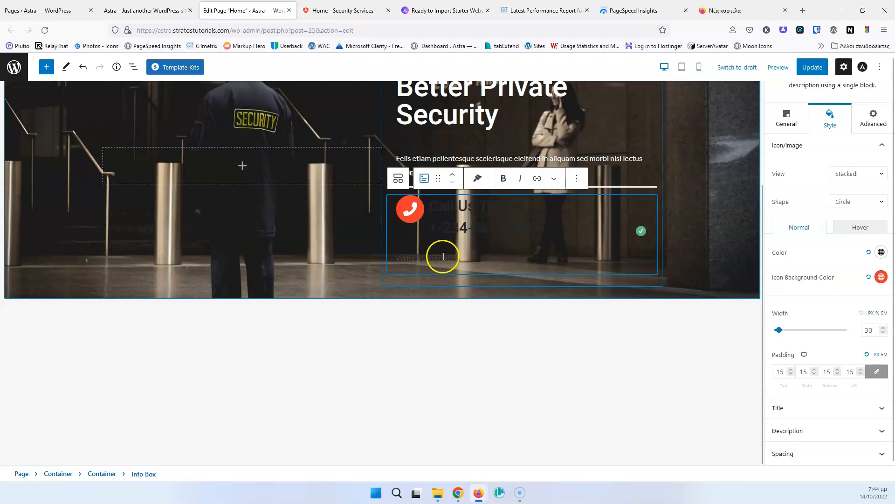
Step: Disable the description in the Info Box content settings
click(786, 117)
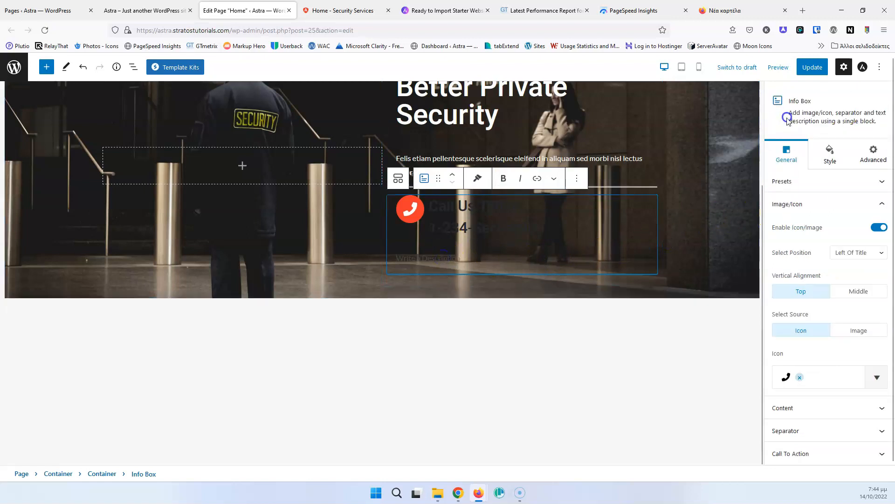
click(840, 411)
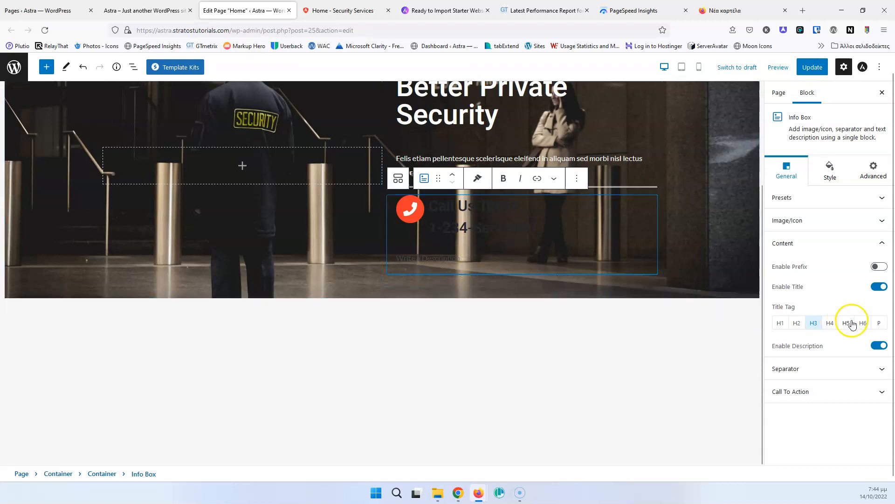
click(879, 345)
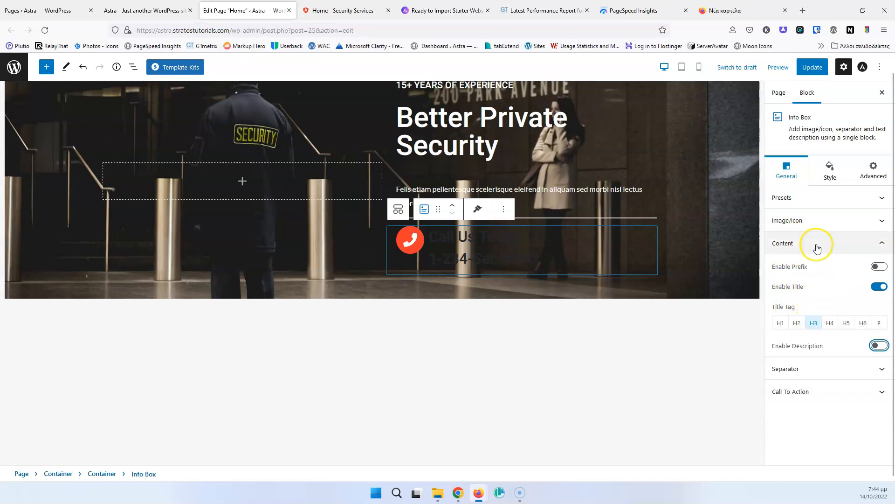
Step: Set the Info Box title color to the white theme color #FFFFFF
click(830, 169)
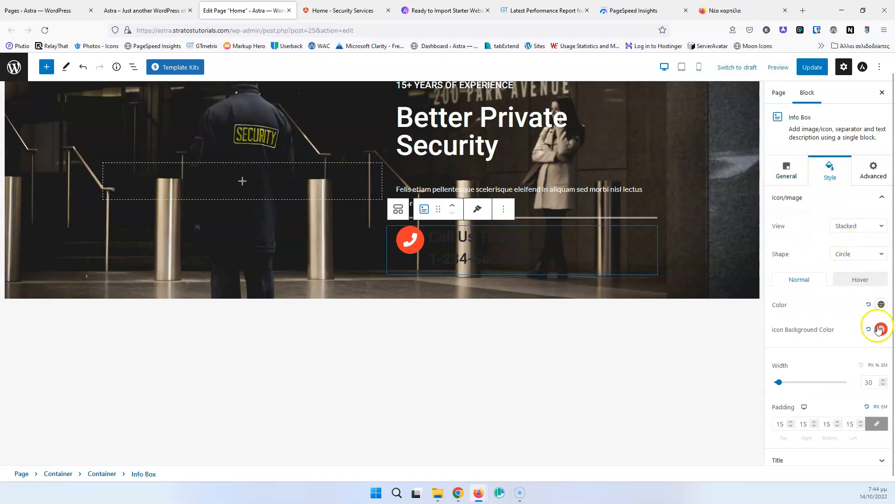
scroll(837, 307, down, 1)
click(830, 430)
click(881, 245)
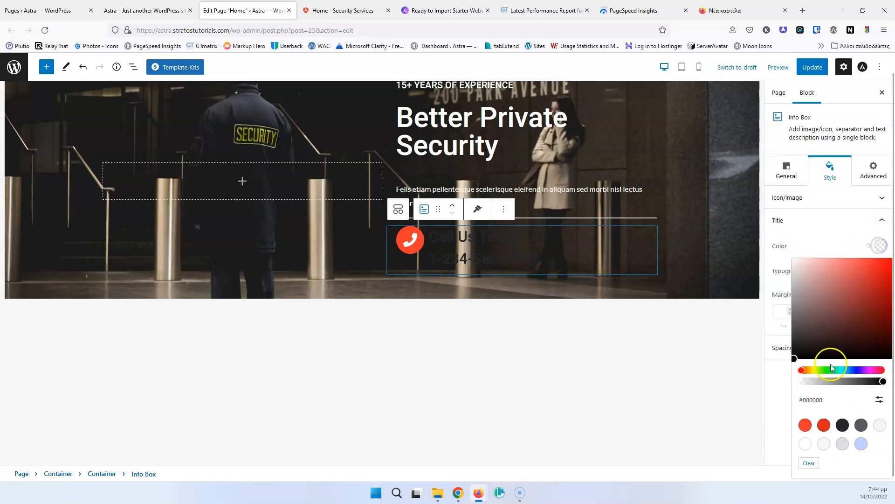
click(805, 443)
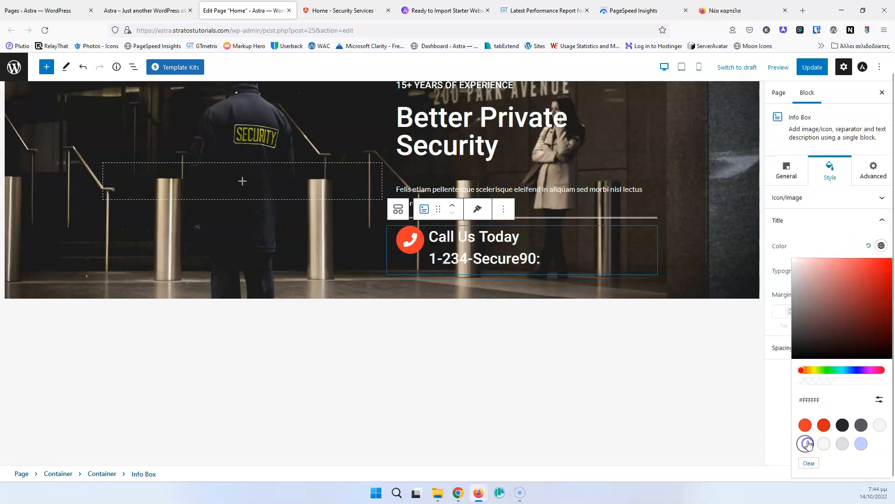
Step: Compare the Info Box title text with the phone call-out on the demo page
click(555, 247)
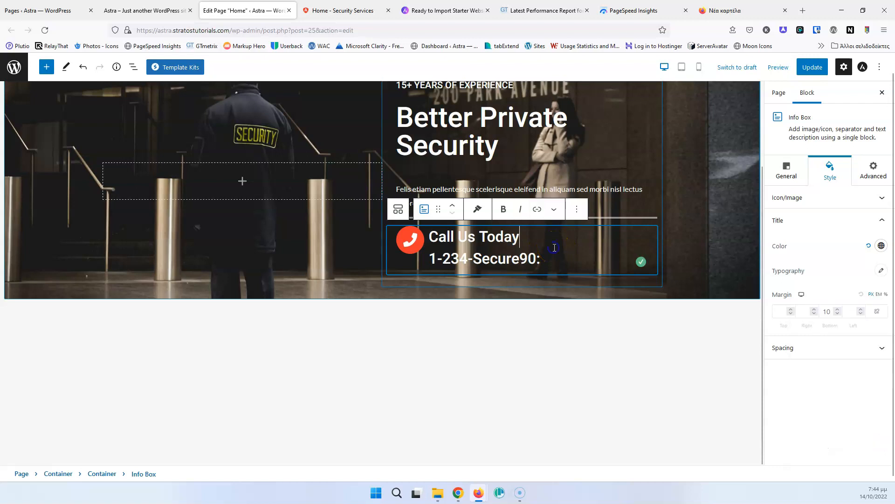
click(341, 6)
click(601, 402)
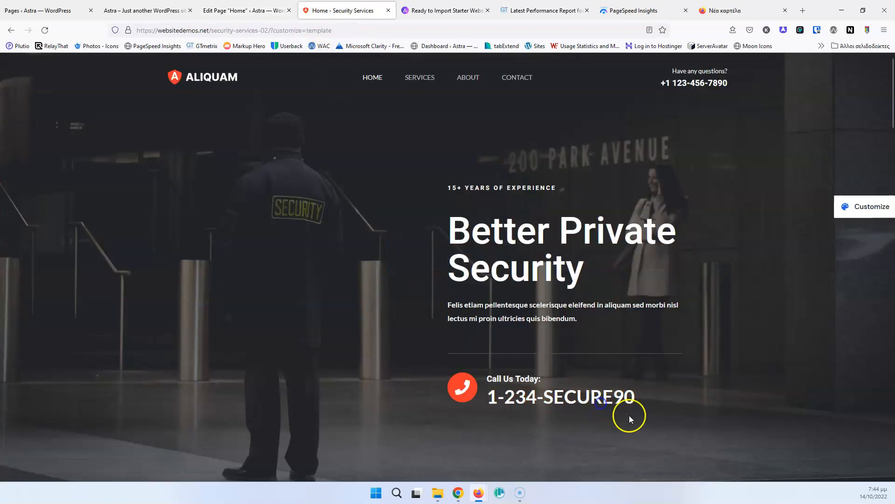
Step: Delete the colon after the phone number in the Info Box title and compare the text with the demo page
click(245, 10)
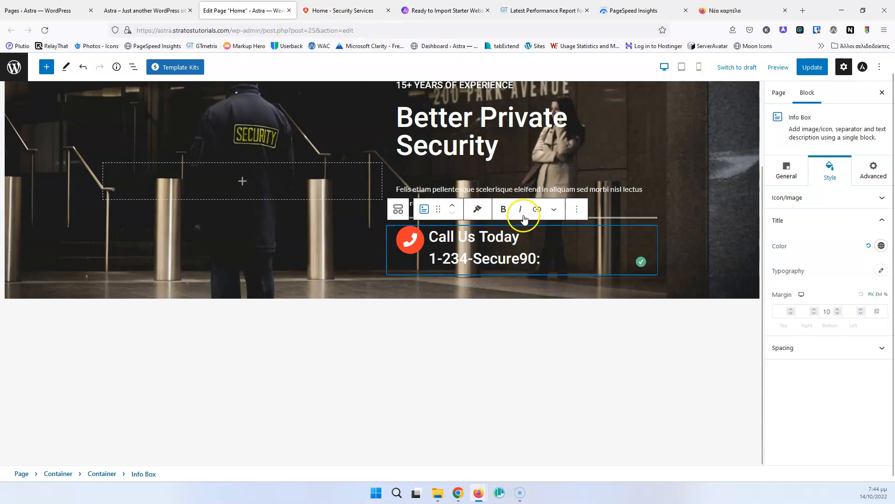
key(BackSpace)
click(543, 261)
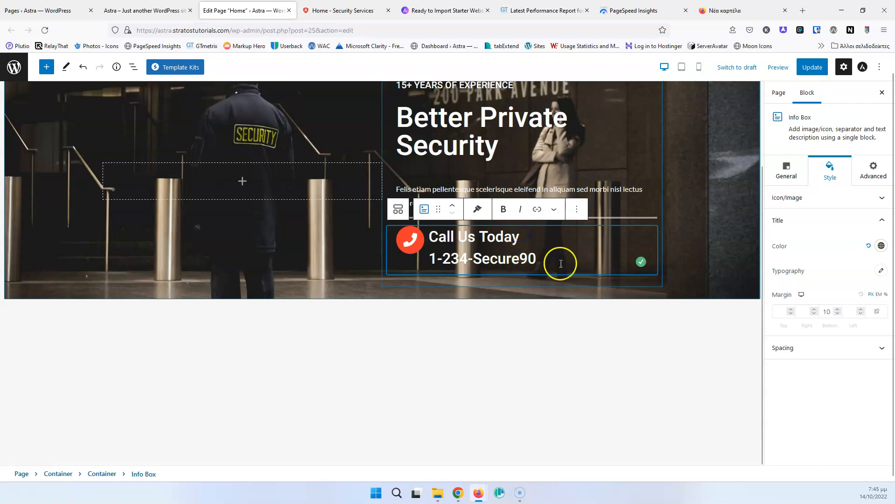
click(346, 10)
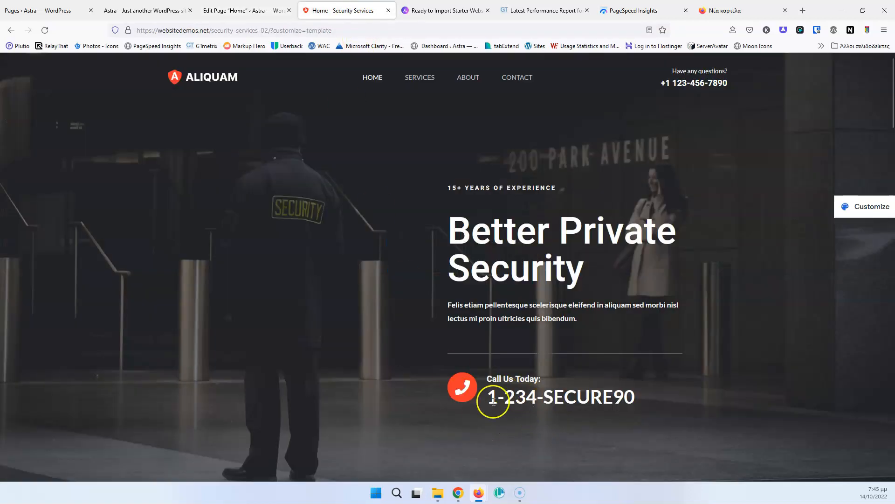
click(248, 11)
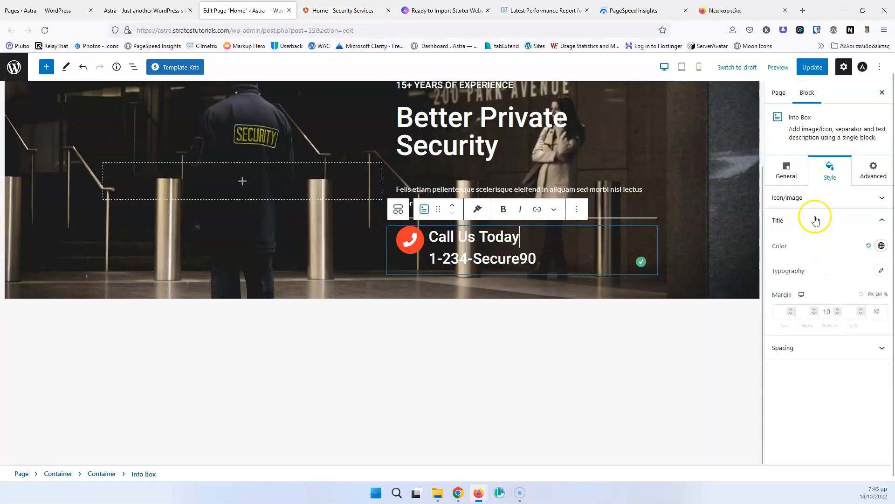
Step: Set the Info Box's call to action type to Complete Box
click(790, 171)
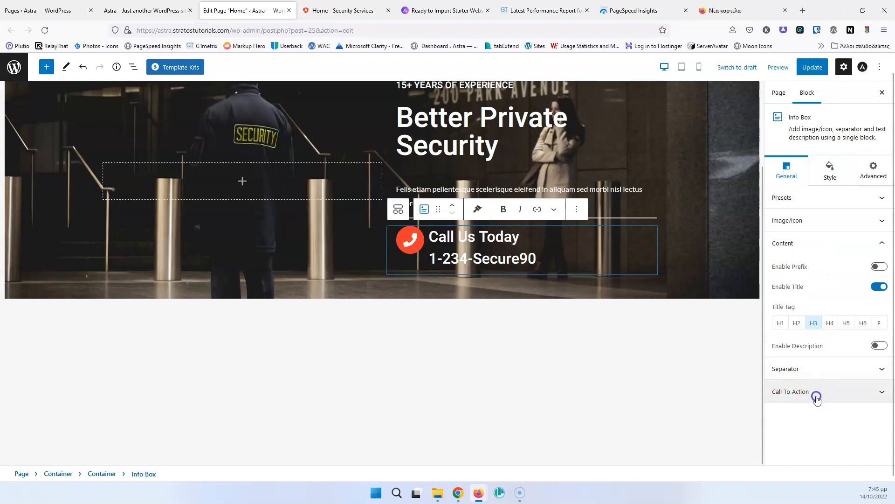
click(817, 398)
click(850, 316)
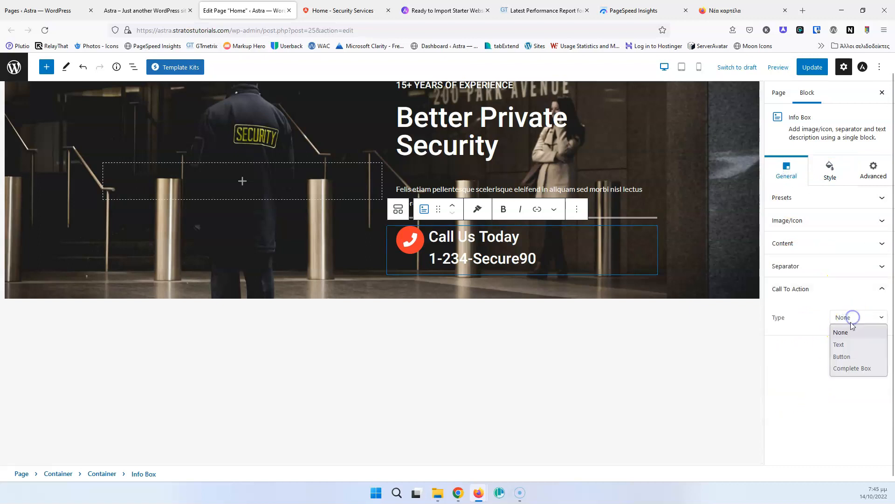
click(852, 369)
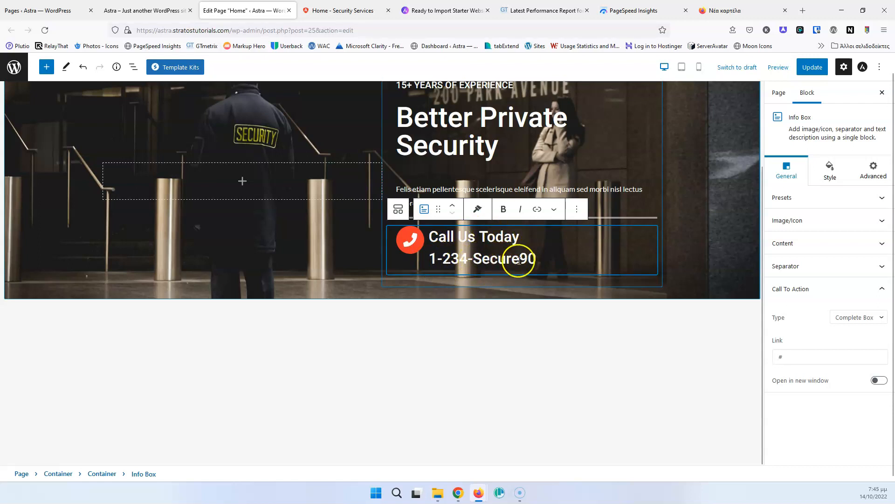
Step: Set the Info Box link to "tel:" followed by the phone number copied from its title, and update the page
click(445, 260)
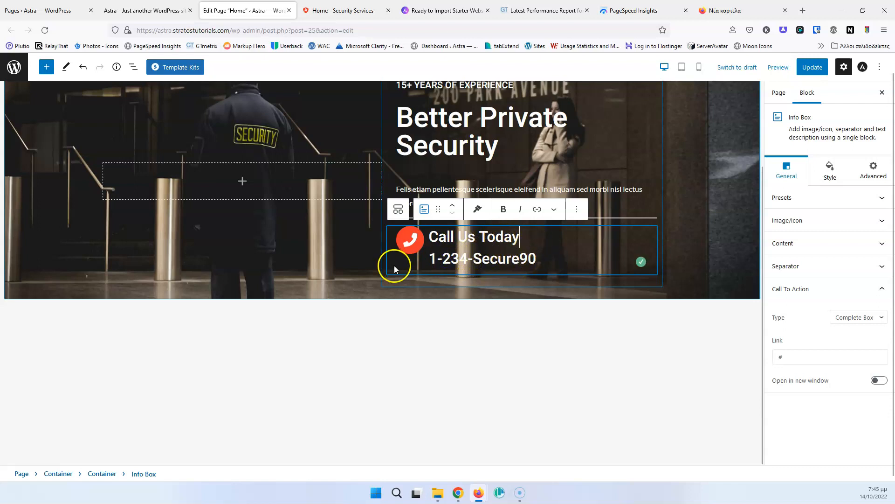
click(343, 10)
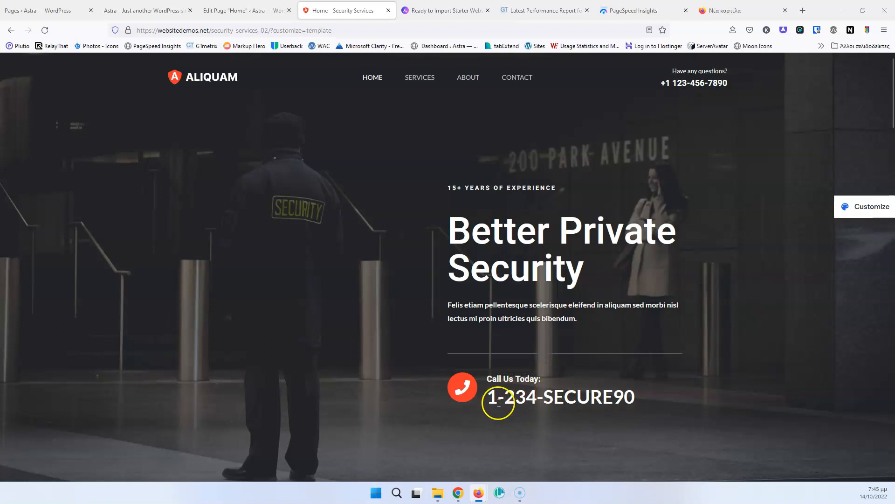
click(247, 11)
drag(537, 259, 429, 259)
key(ctrl+c)
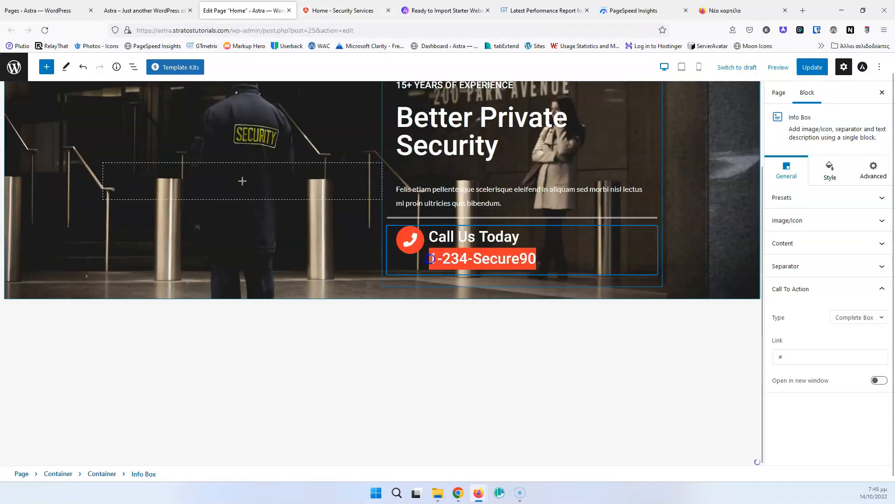
click(777, 355)
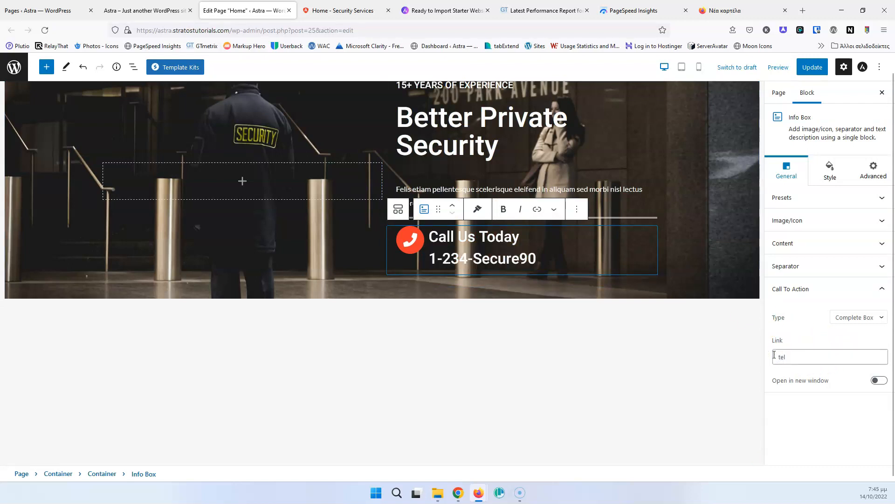
text(tel:)
key(ctrl+v)
click(811, 363)
click(809, 68)
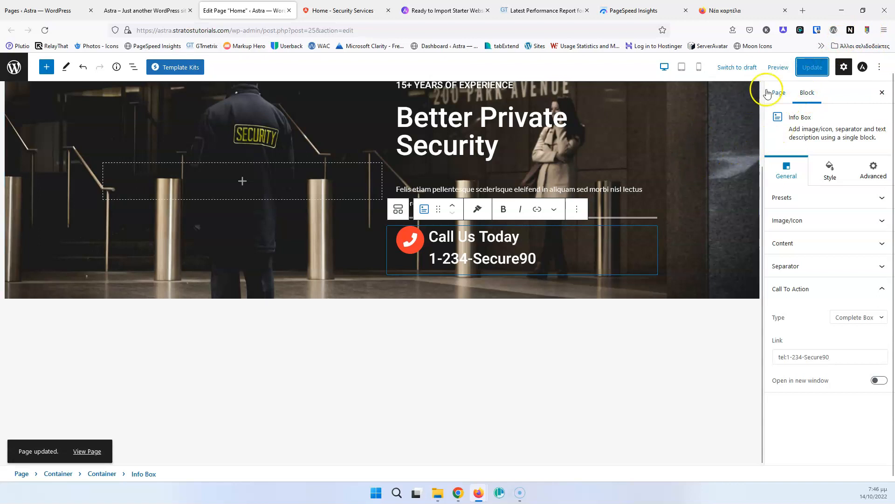
Step: Unlink the outer container's padding, set it to 250 px top and bottom and 10 px right and left, and update the page
click(58, 473)
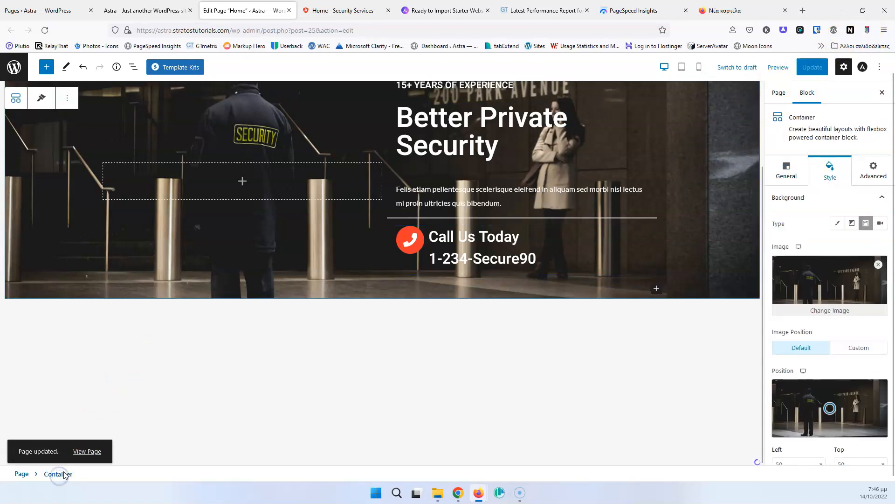
scroll(110, 235, up, 3)
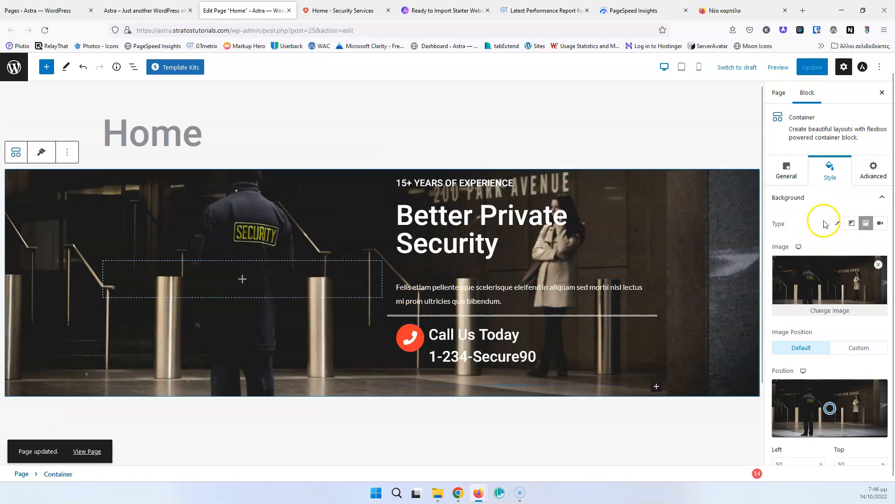
scroll(826, 257, down, 5)
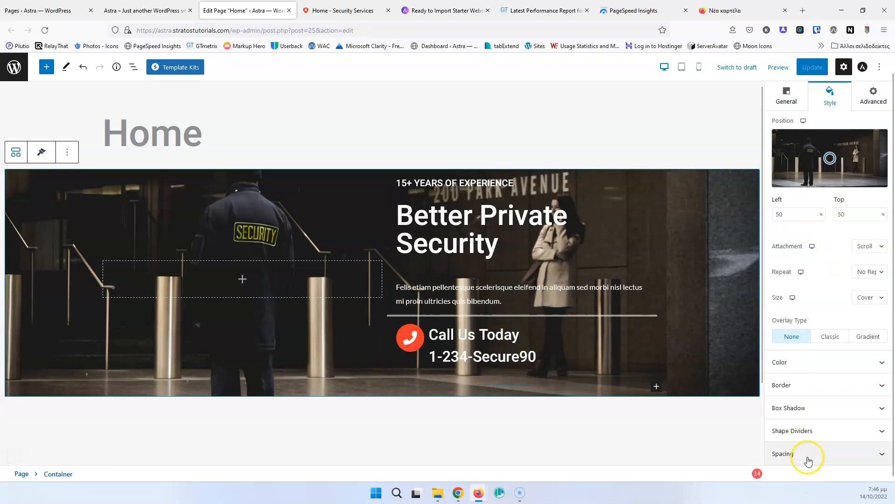
click(805, 455)
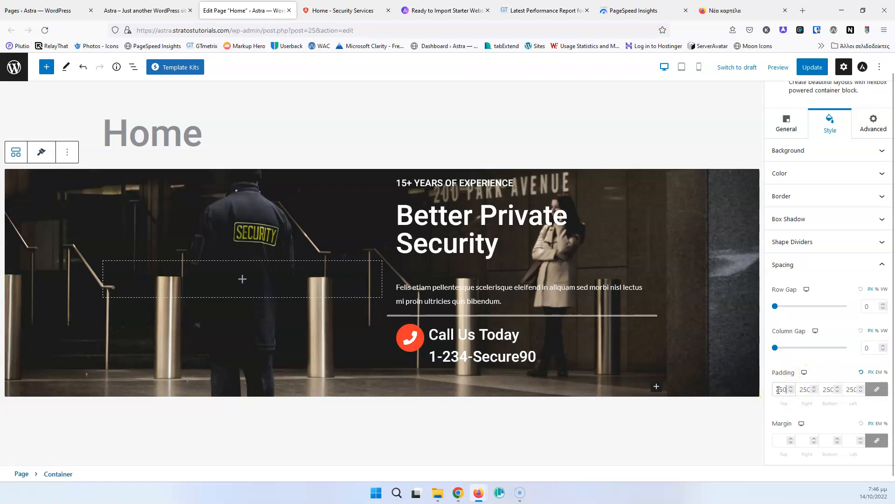
click(876, 389)
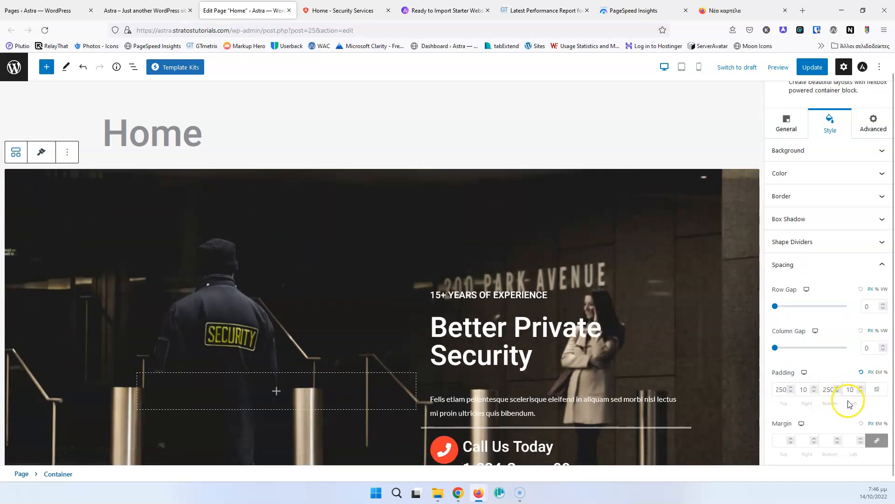
click(814, 71)
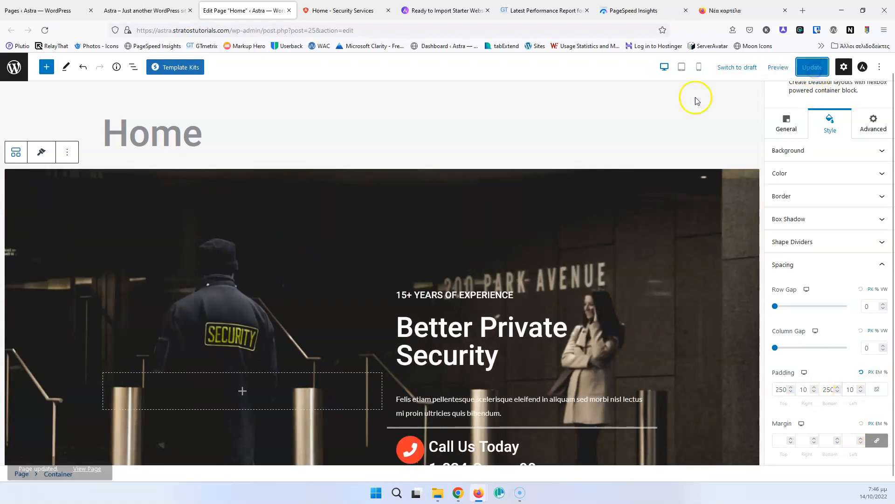
Step: Reload the live Home page to check the hero section's height, separator and phone call-out
click(333, 10)
click(273, 10)
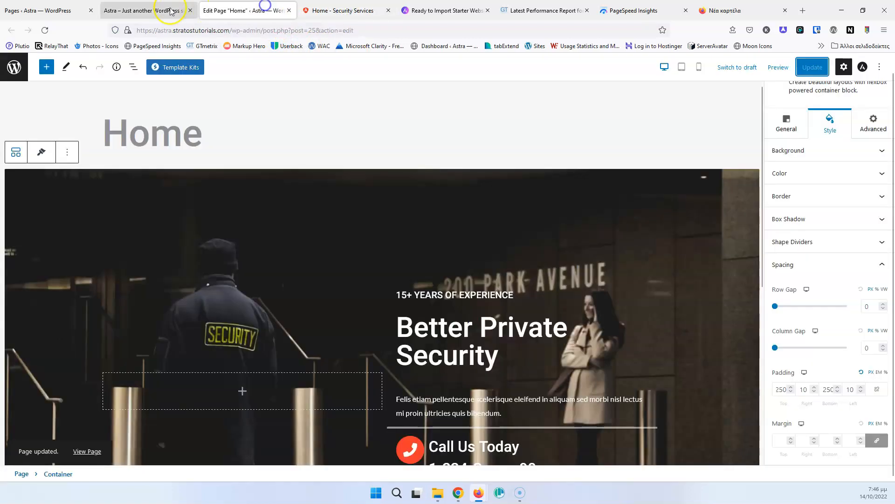
click(163, 8)
click(45, 31)
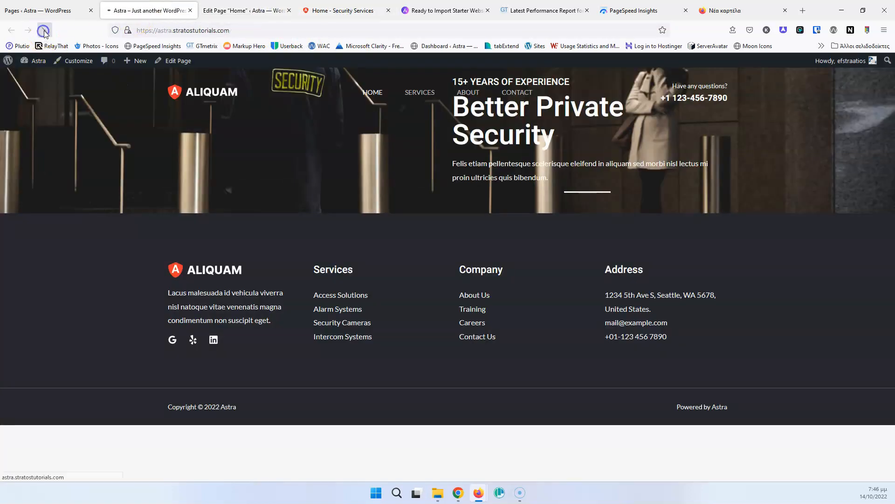
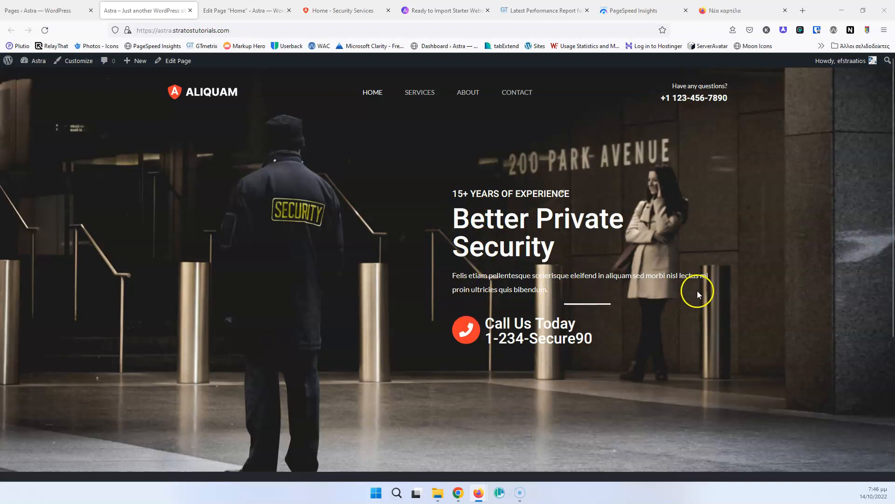
Step: Change the style of the separator above the phone call-out to Wide Line
click(255, 10)
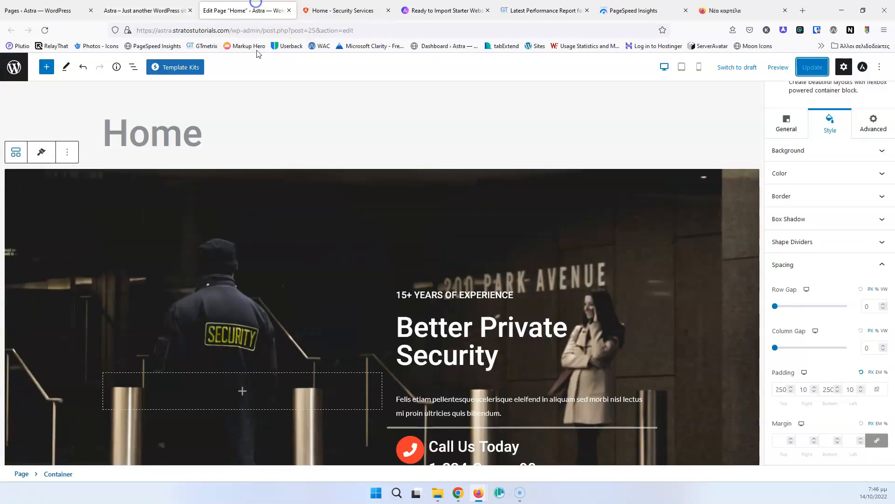
scroll(500, 379, down, 3)
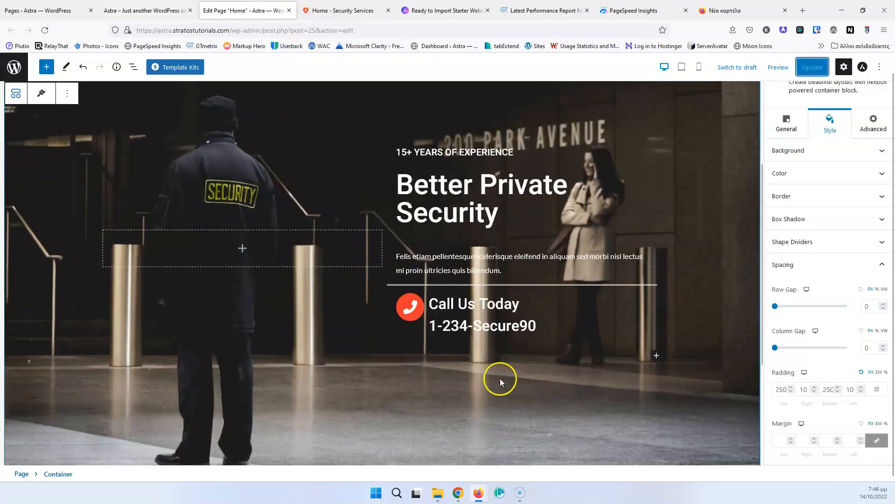
click(507, 284)
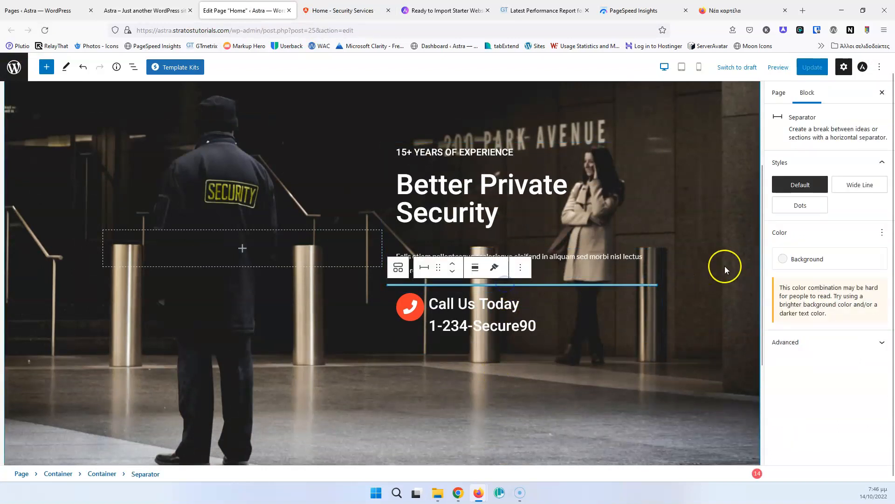
click(863, 188)
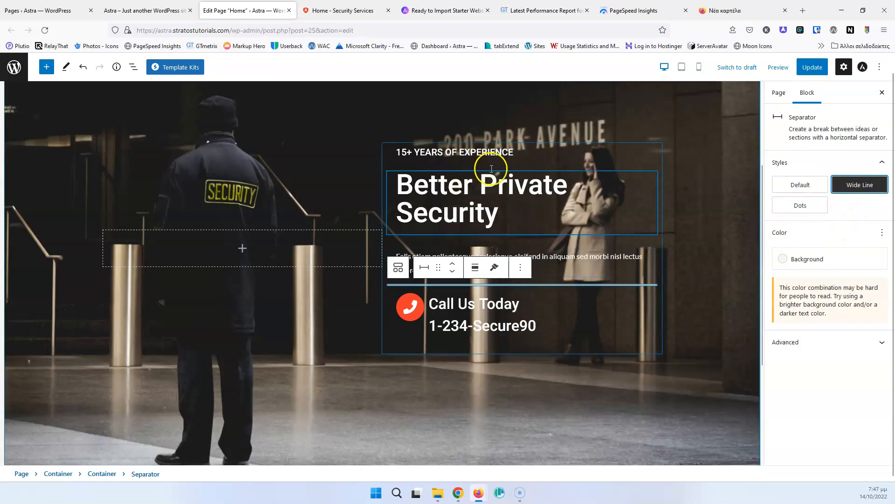
Step: Set the row gap of the inner container holding the hero text to 10 px and update the page
click(564, 156)
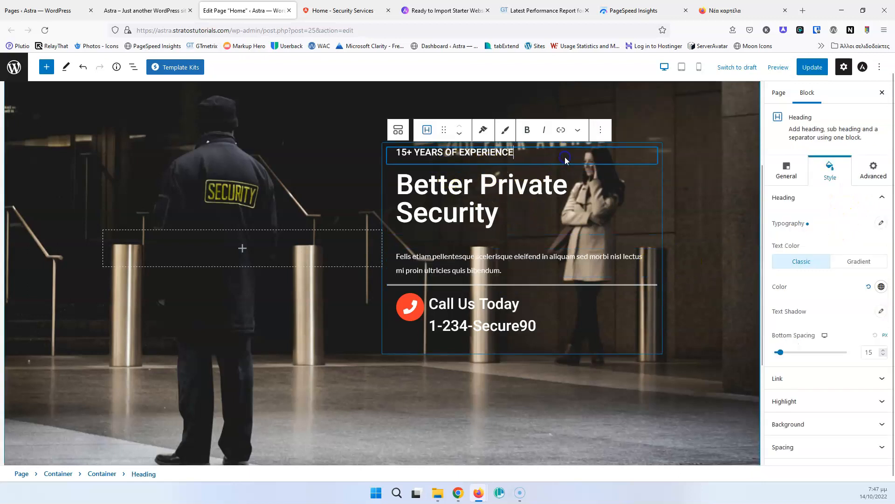
click(103, 475)
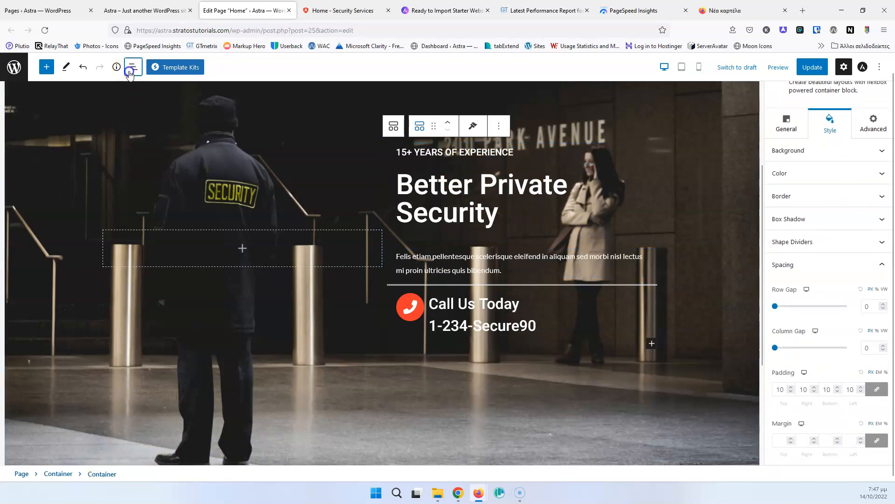
click(133, 66)
click(19, 150)
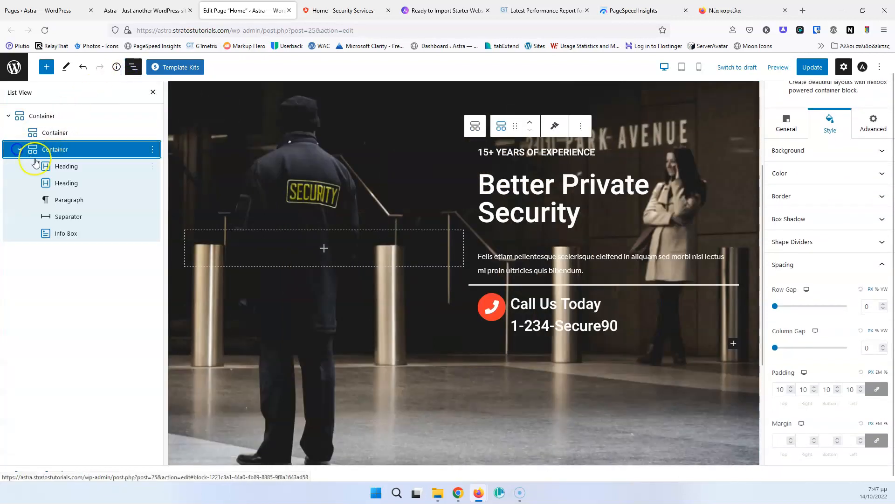
click(68, 154)
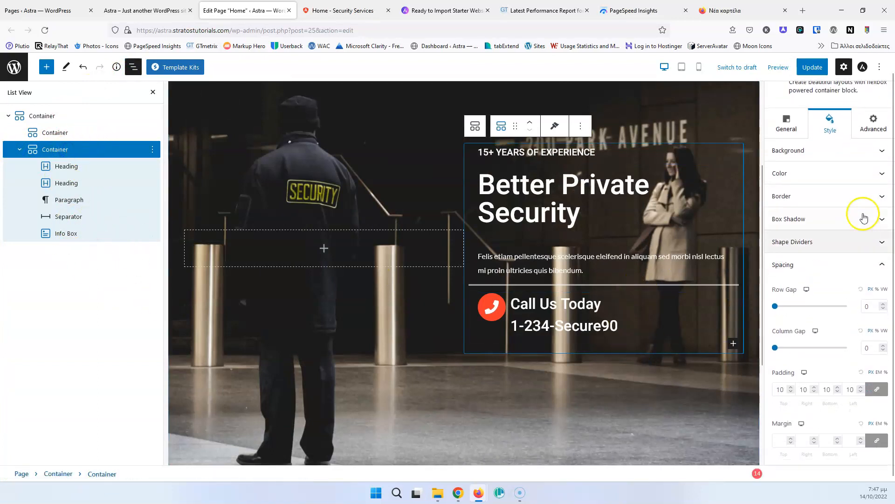
click(790, 122)
click(824, 227)
scroll(833, 317, up, 1)
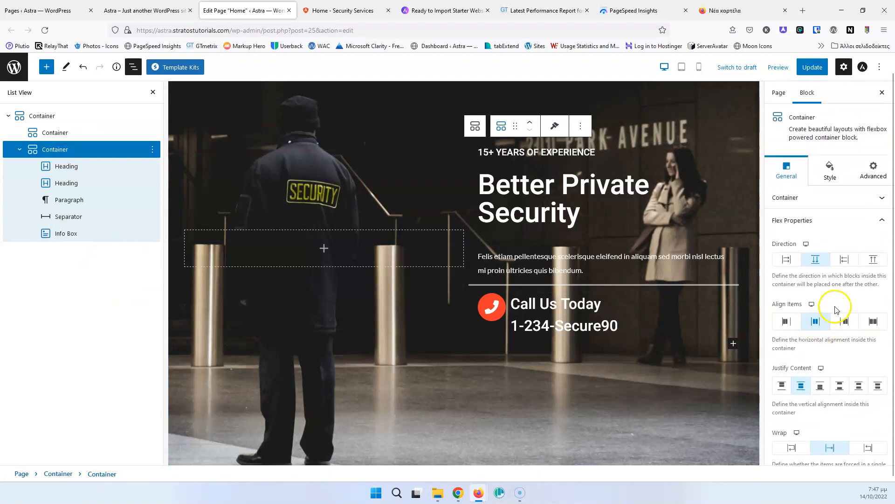
click(827, 197)
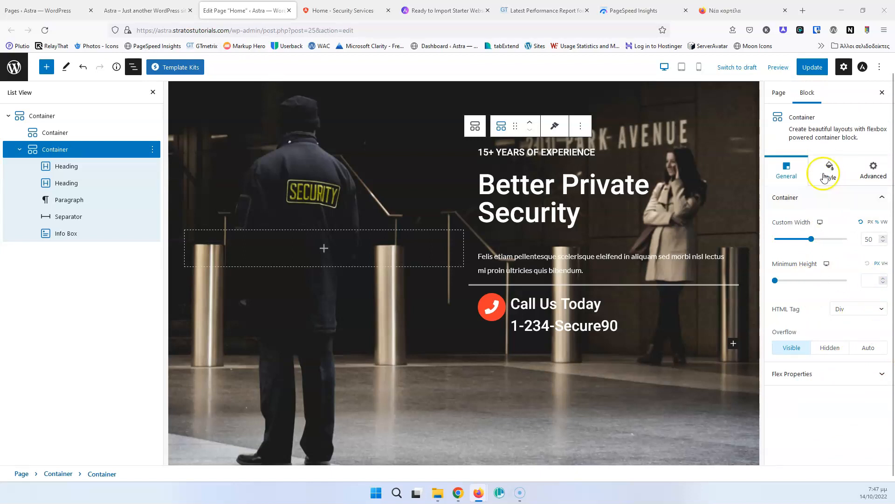
click(835, 177)
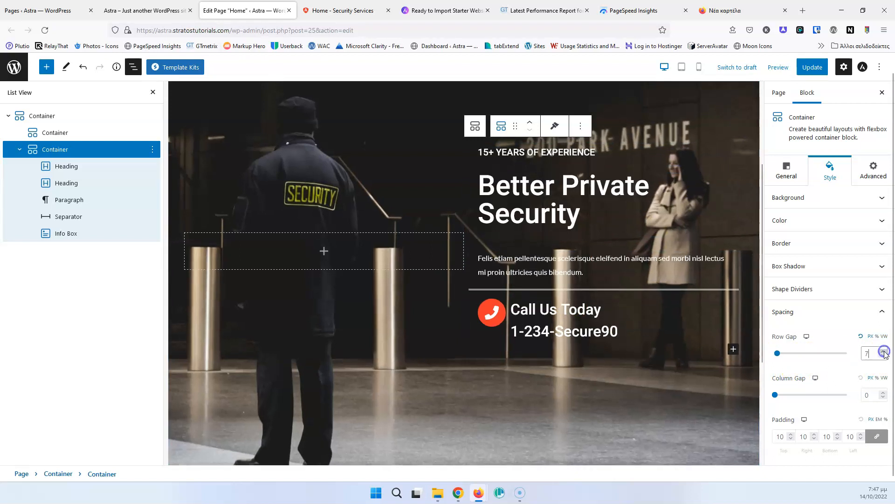
click(884, 352)
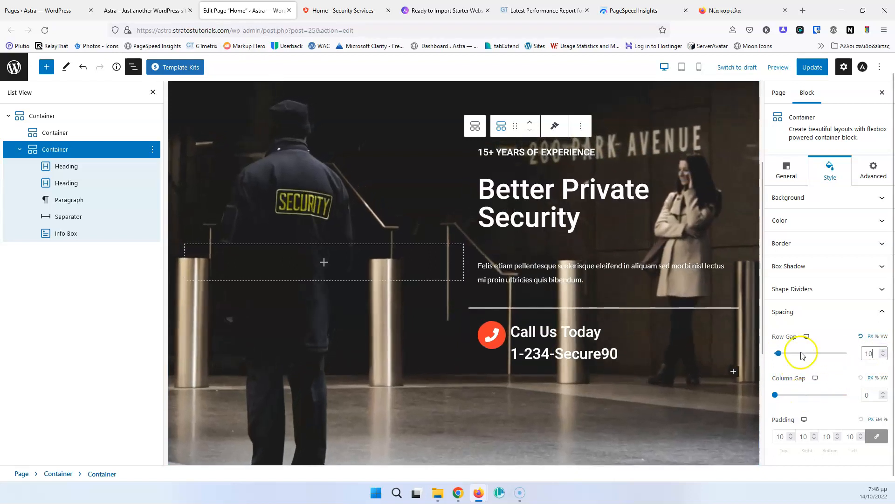
click(812, 66)
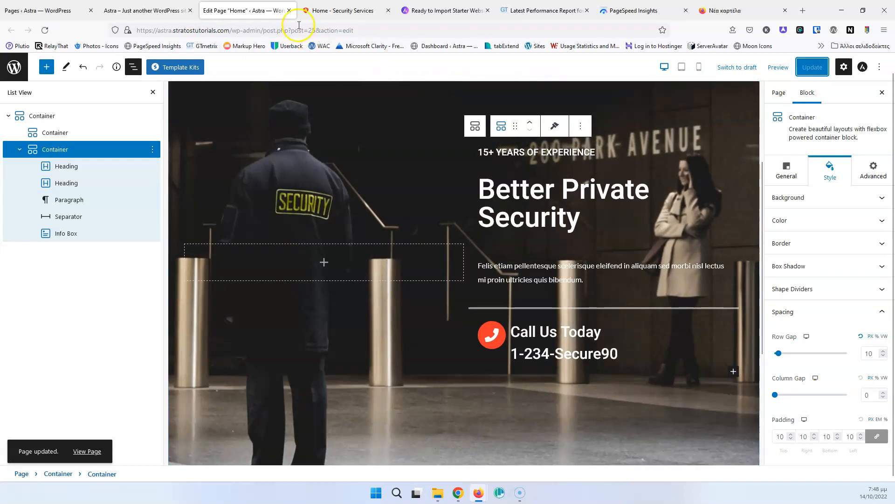
Step: Reload the live Home page and compare its hero text spacing and background with the template demo's hero section
click(318, 10)
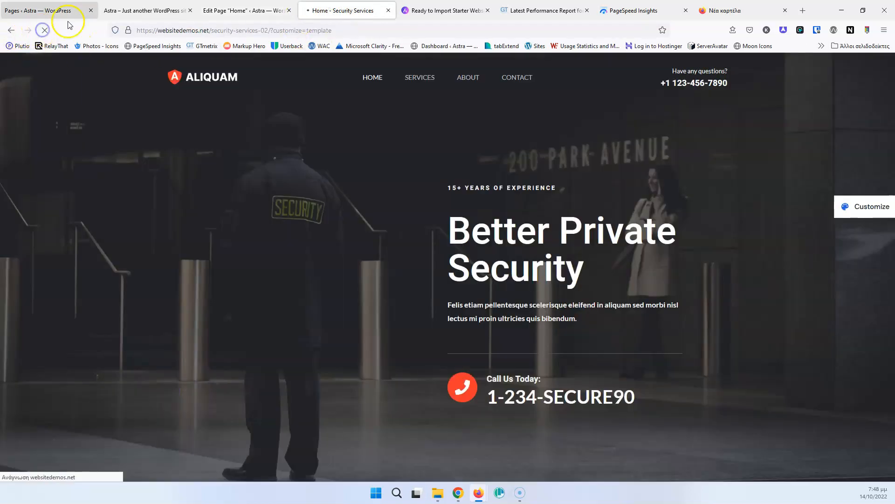
click(111, 10)
click(45, 29)
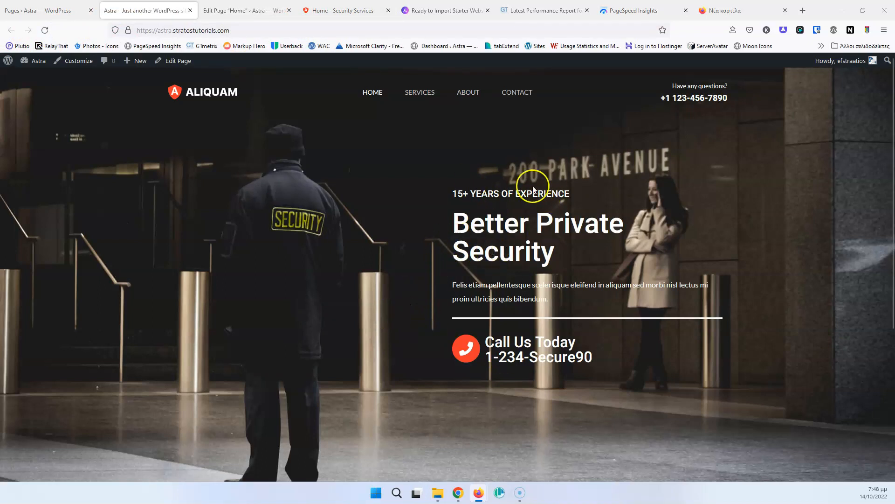
click(358, 3)
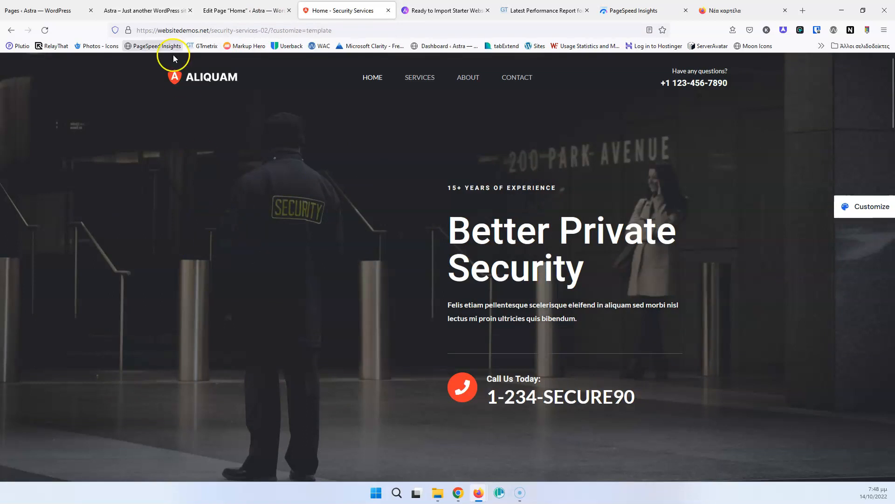
click(174, 11)
click(212, 11)
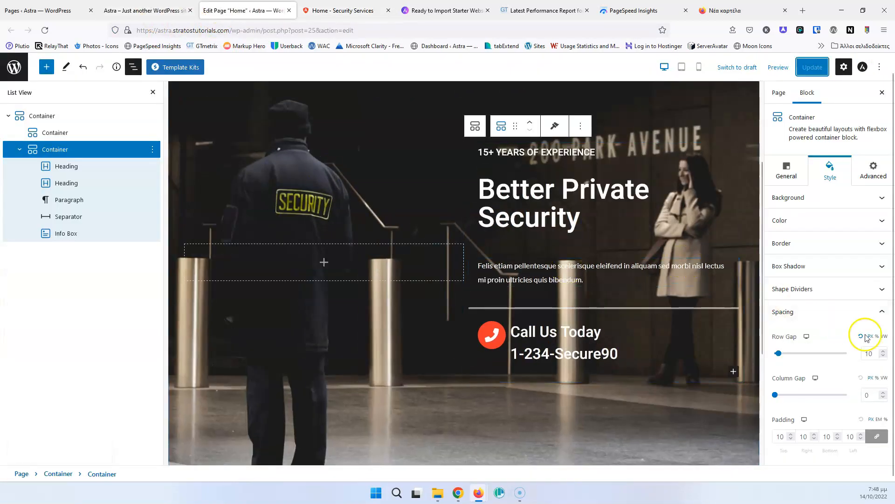
Step: Increase the row gap of the inner container holding the hero text to 20 px
click(884, 352)
click(885, 352)
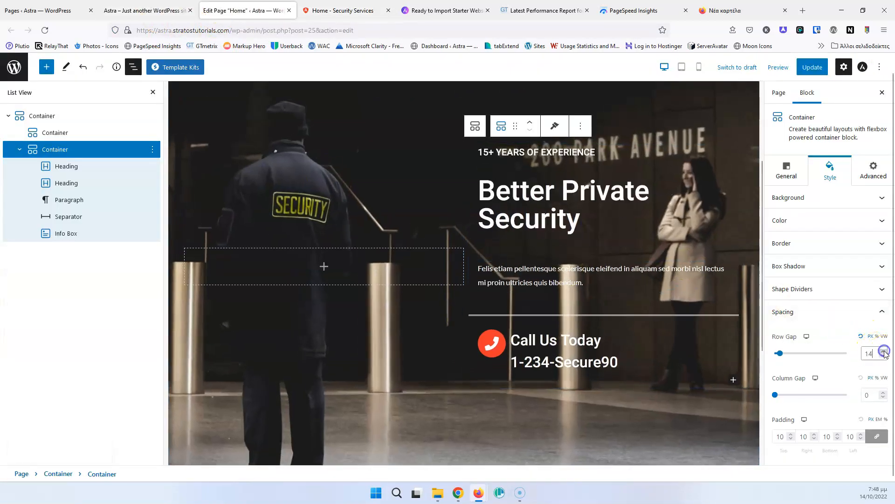
click(885, 352)
click(884, 352)
click(885, 353)
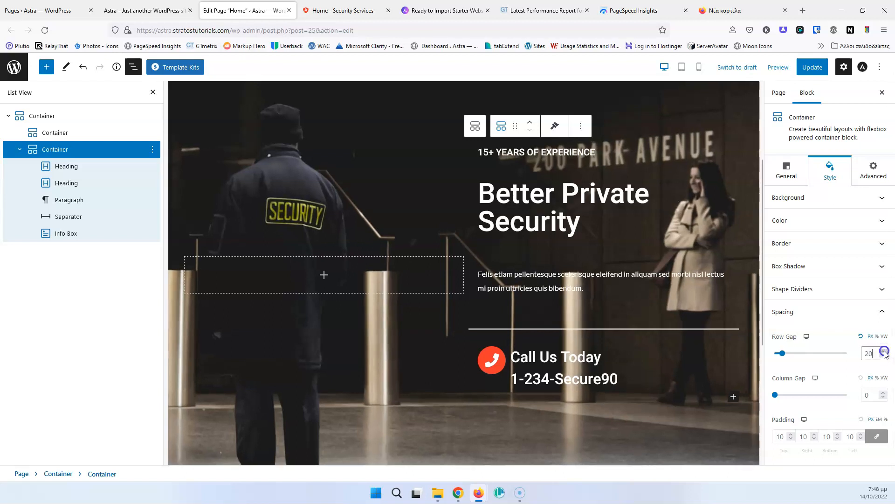
click(885, 353)
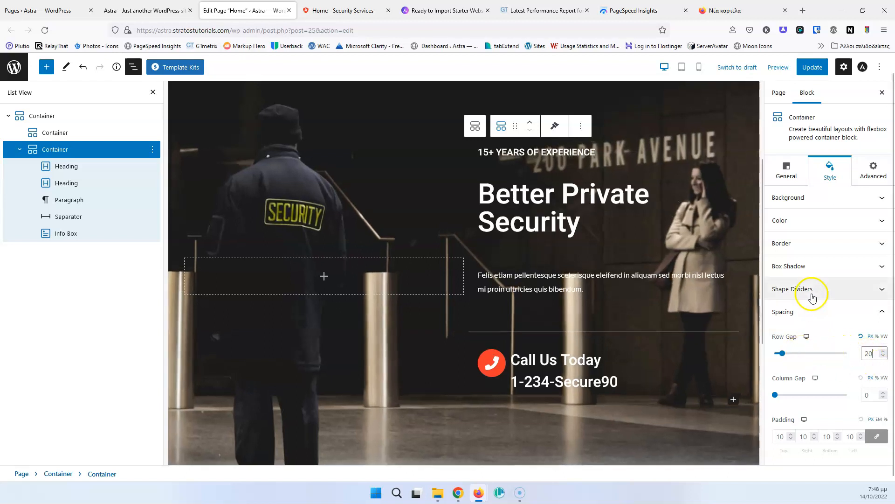
Step: Give the outer hero container's background image a semi-transparent Classic overlay in the dark palette colour #25272D
click(824, 200)
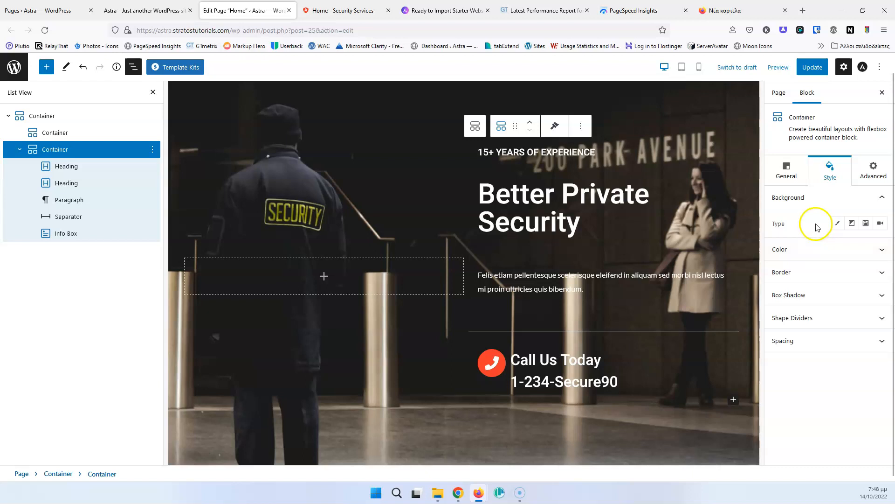
click(819, 250)
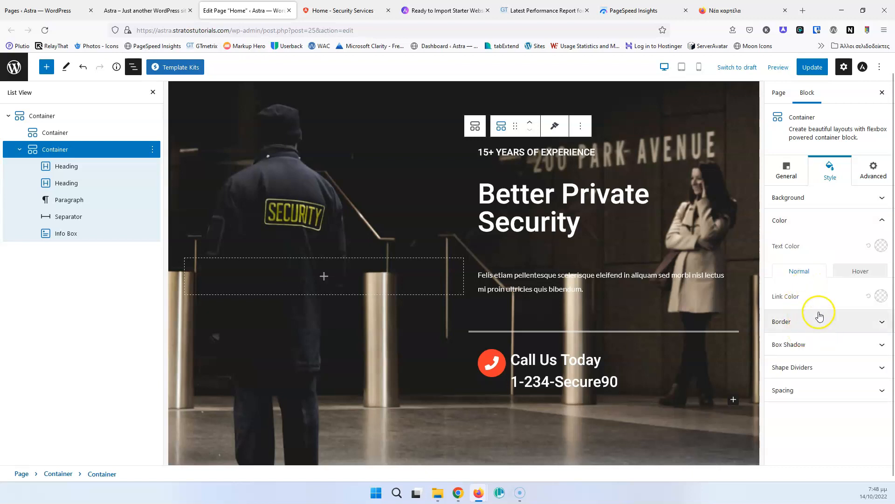
click(57, 474)
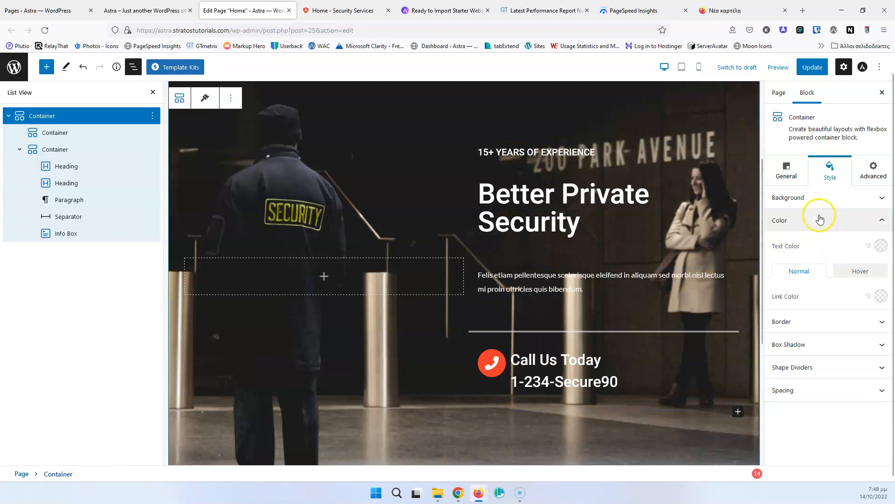
click(816, 197)
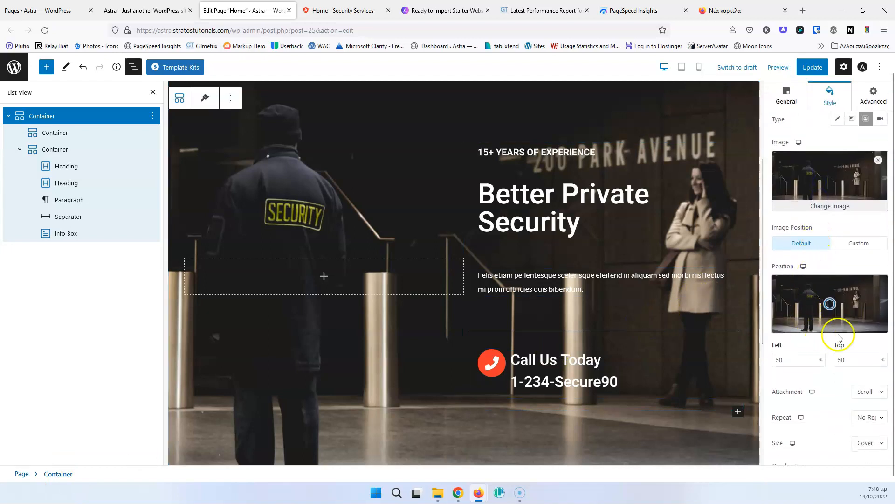
scroll(838, 337, down, 3)
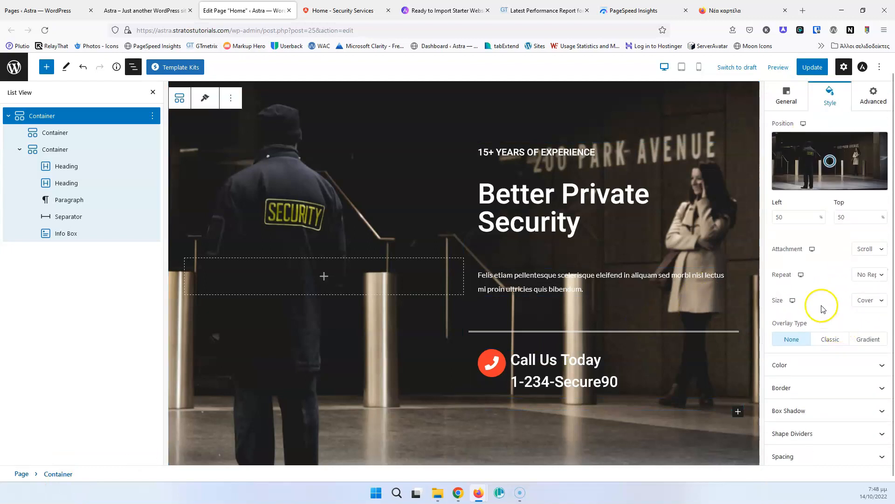
click(824, 341)
click(880, 365)
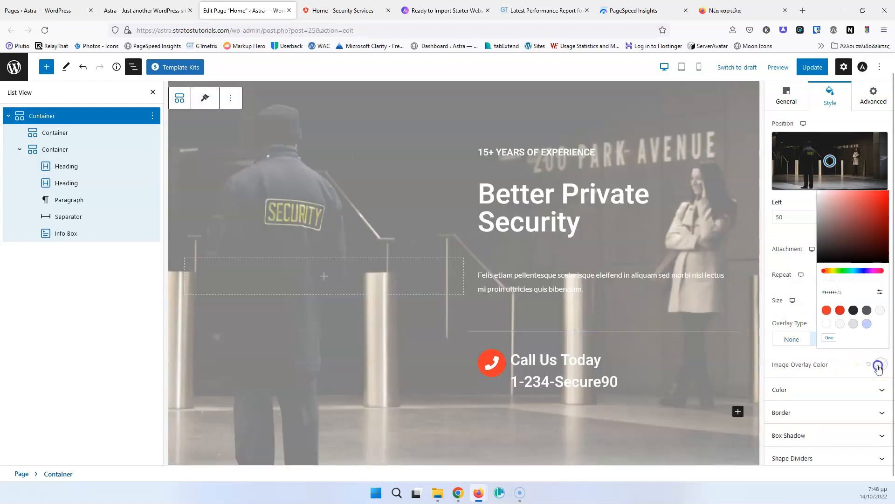
click(842, 299)
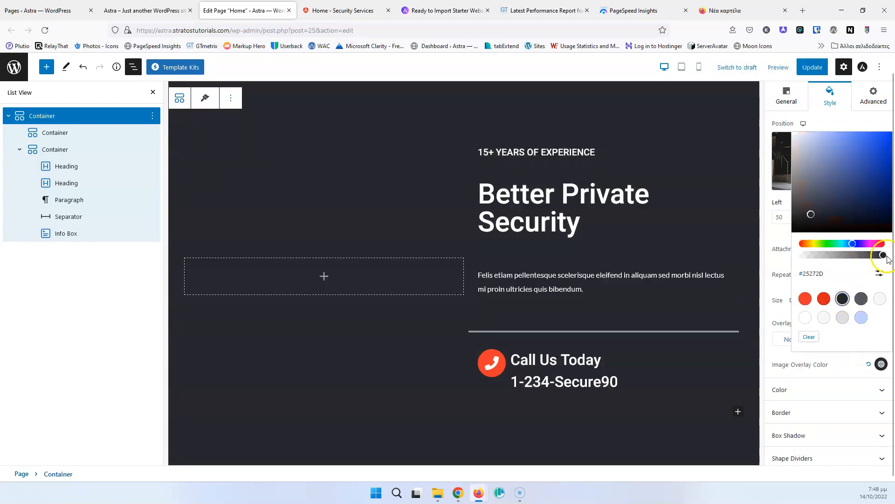
drag(883, 256, 836, 256)
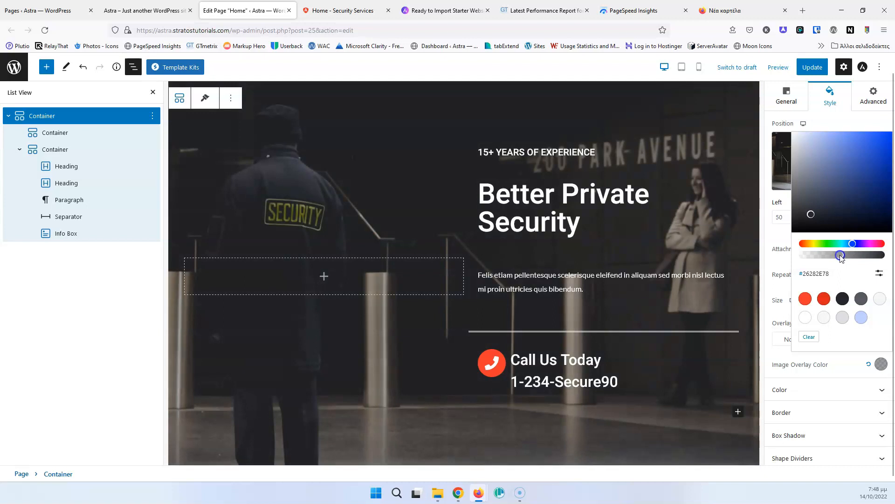
Step: Change the hero image overlay to black, RGB 0, 0, 0, with 50 alpha, and update the page
drag(812, 215, 793, 234)
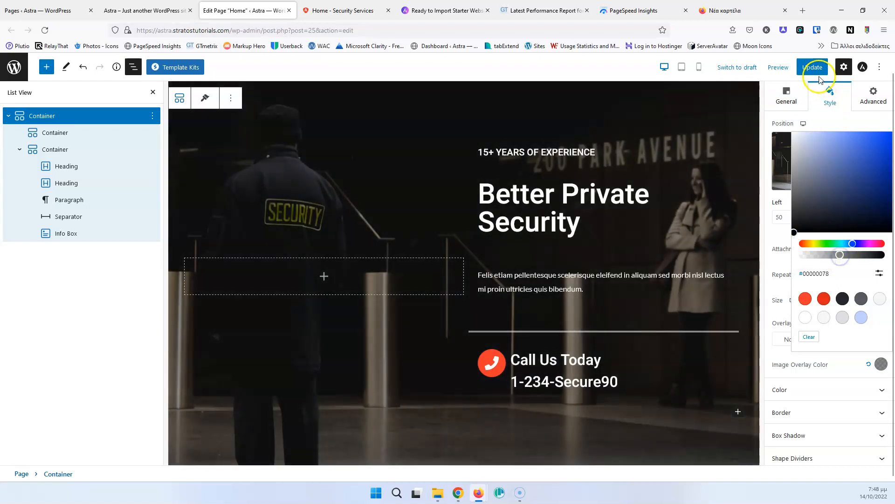
click(879, 273)
click(811, 255)
click(815, 267)
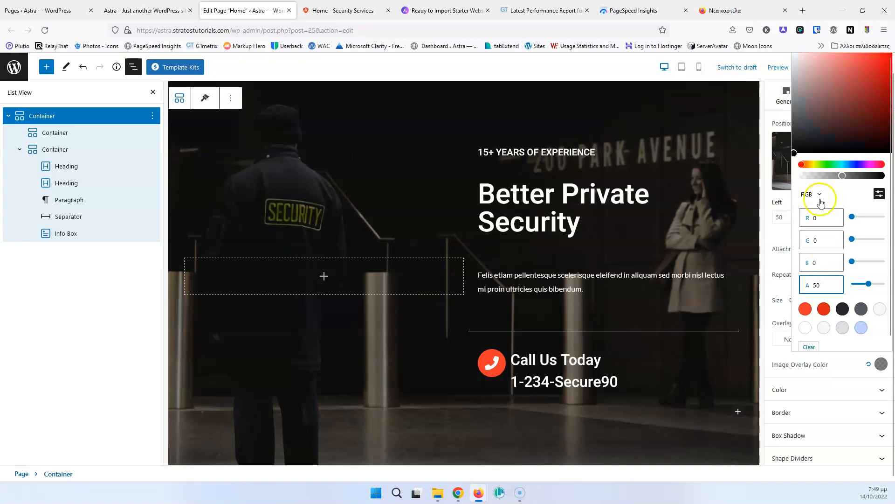
click(600, 68)
click(812, 67)
Step: Reload the live Home page, compare its hero overlay with the template demo's, and examine the demo section below the hero
click(140, 10)
key(F5)
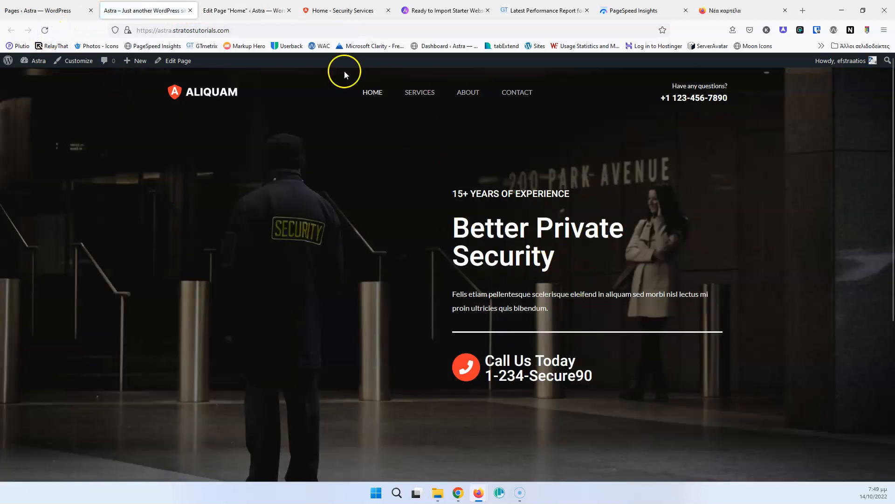
click(327, 11)
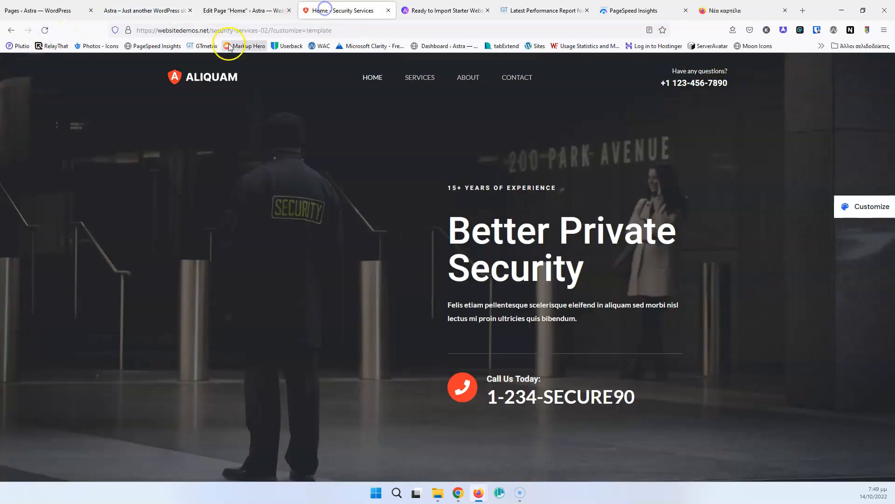
click(145, 10)
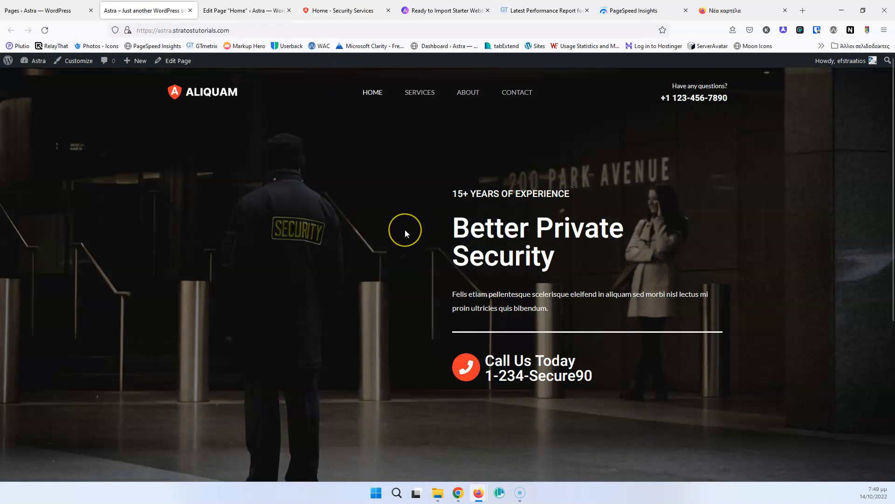
scroll(405, 229, down, 5)
click(339, 14)
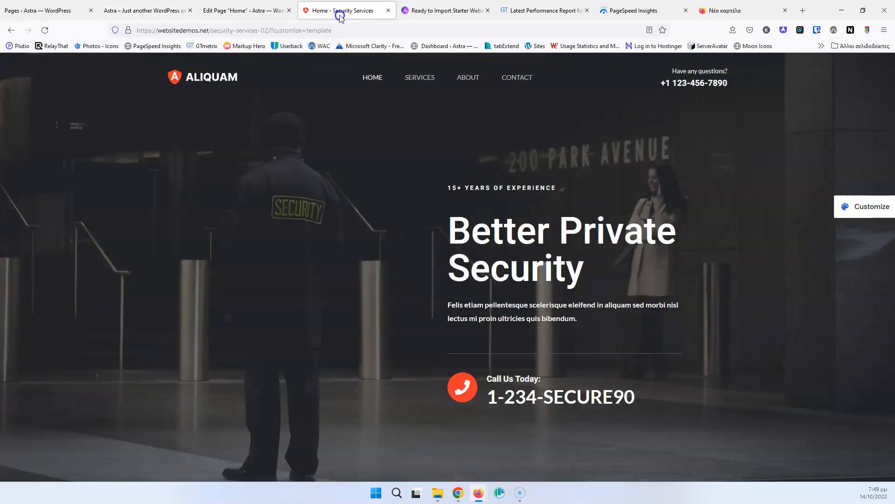
scroll(364, 284, down, 8)
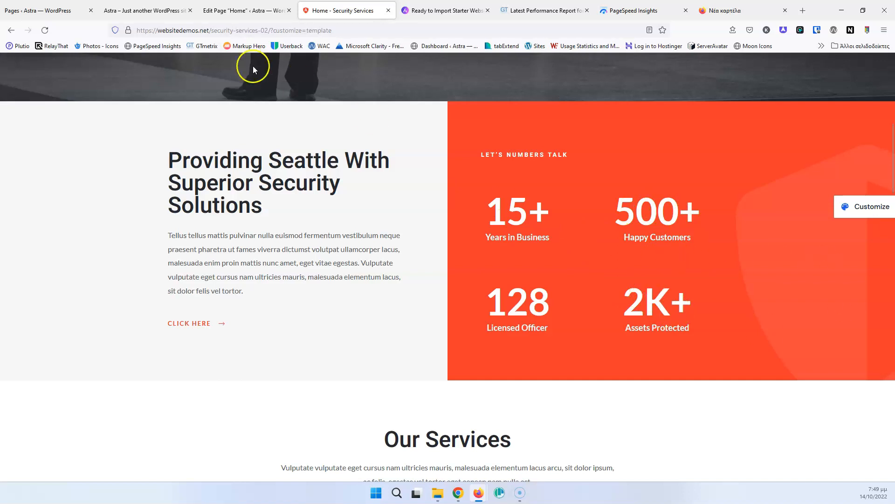
Step: Add a new container with two equal columns below the hero section on the Home page
click(167, 11)
click(238, 10)
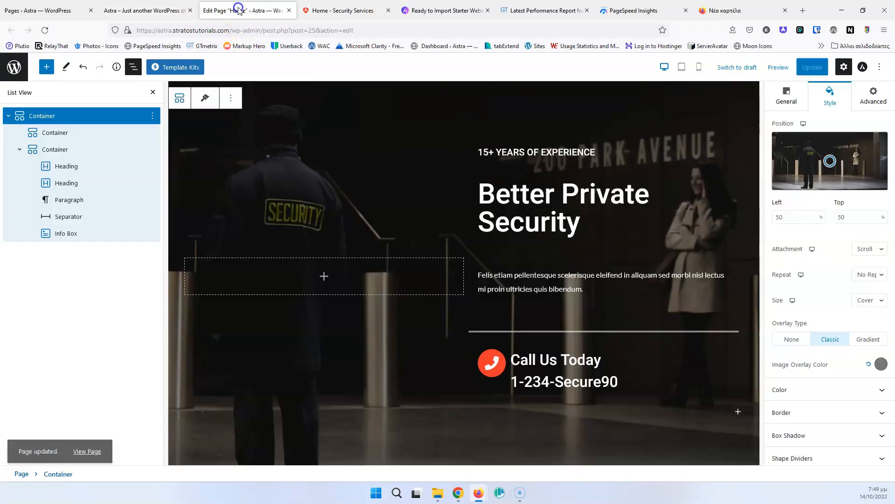
scroll(252, 236, down, 5)
click(539, 316)
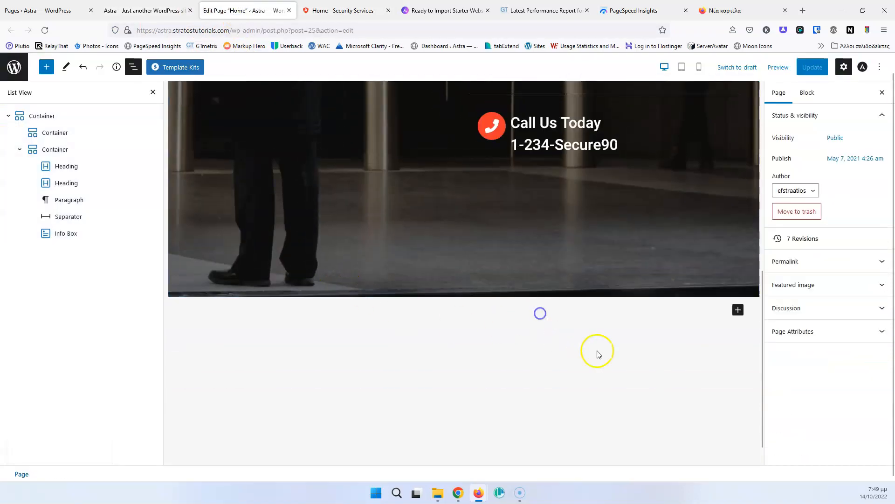
click(738, 311)
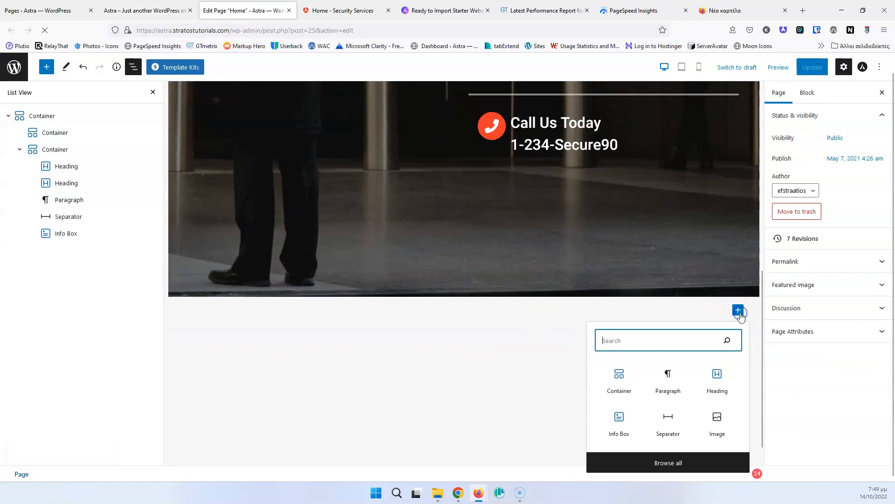
click(618, 376)
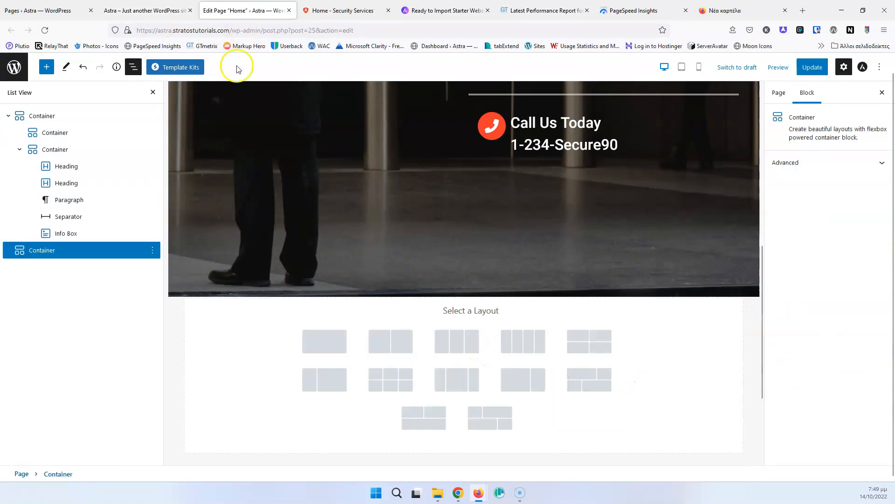
click(379, 345)
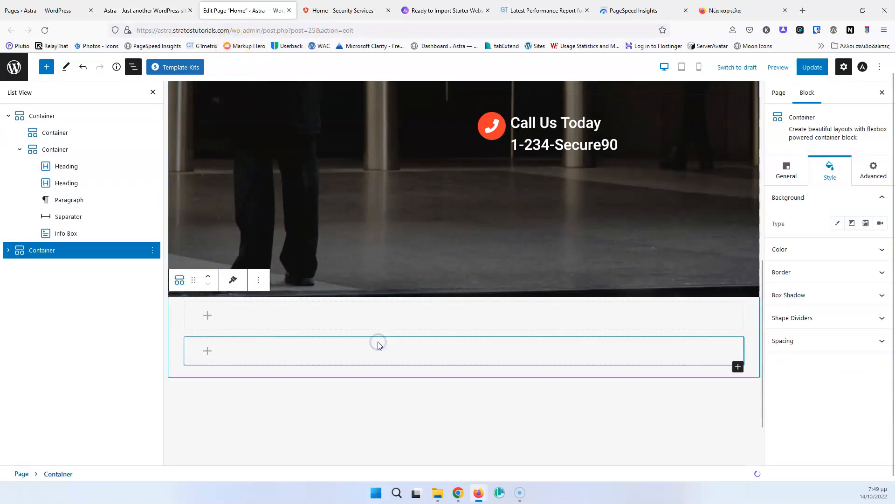
Step: Give the new section's first inner container a solid light grey #F7F7F8 background, following the template demo
click(324, 8)
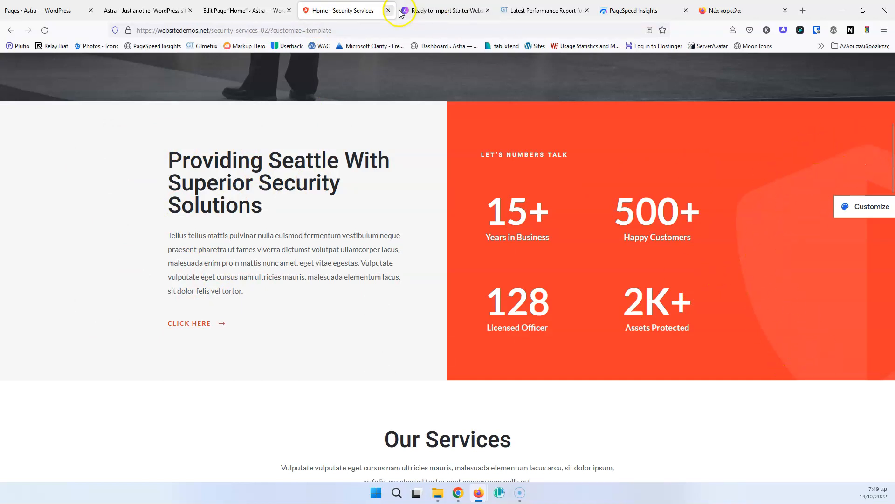
click(240, 8)
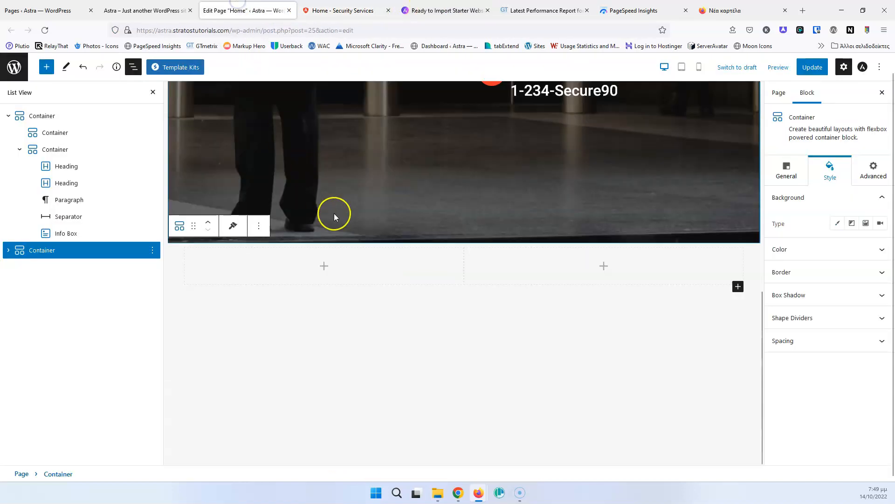
click(266, 266)
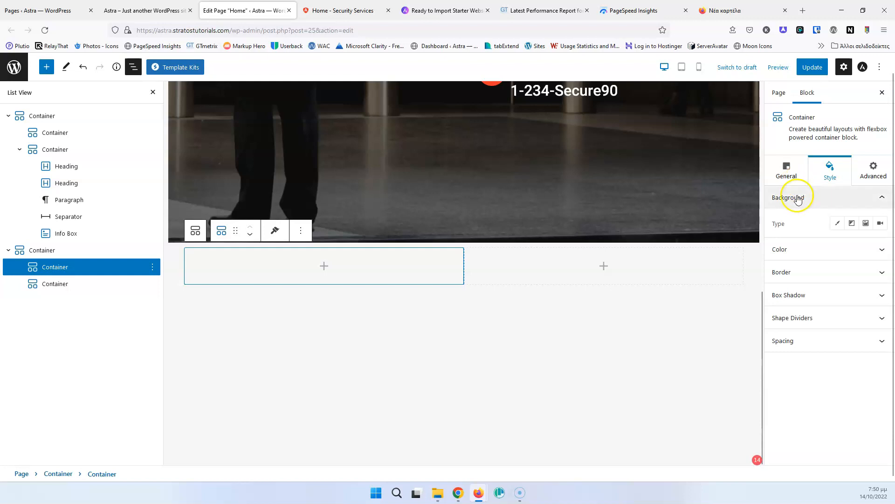
click(837, 224)
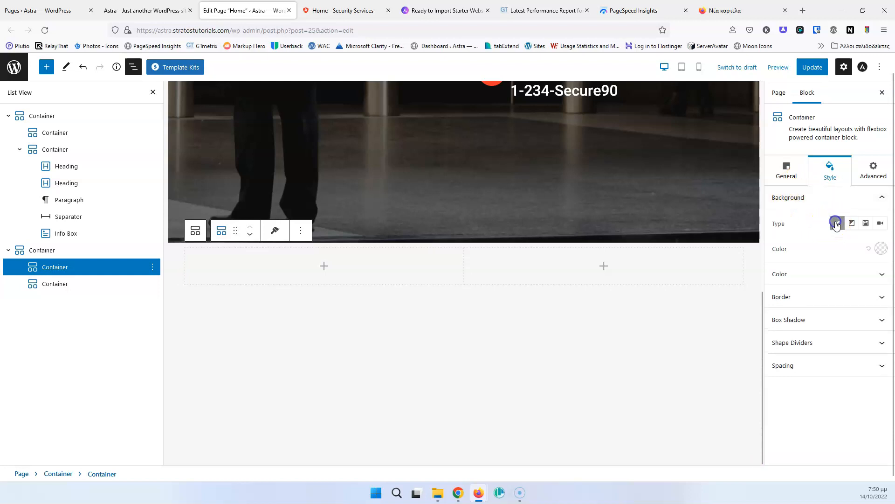
click(881, 250)
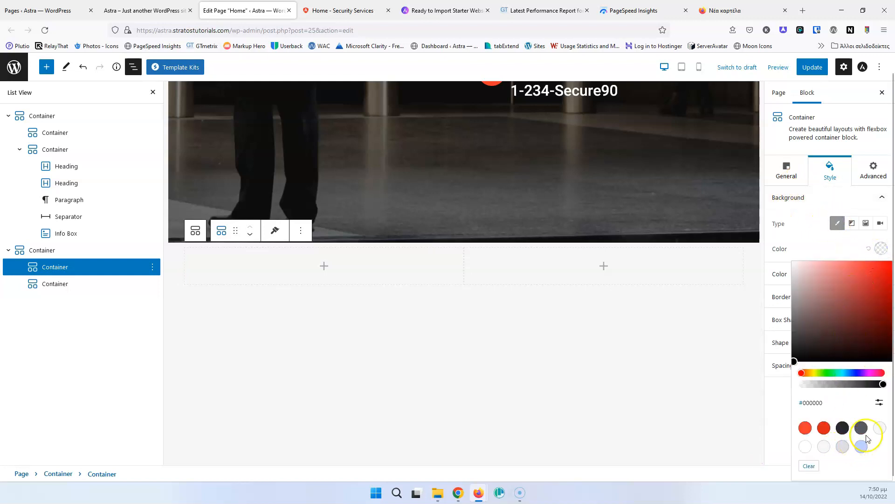
click(880, 428)
click(823, 448)
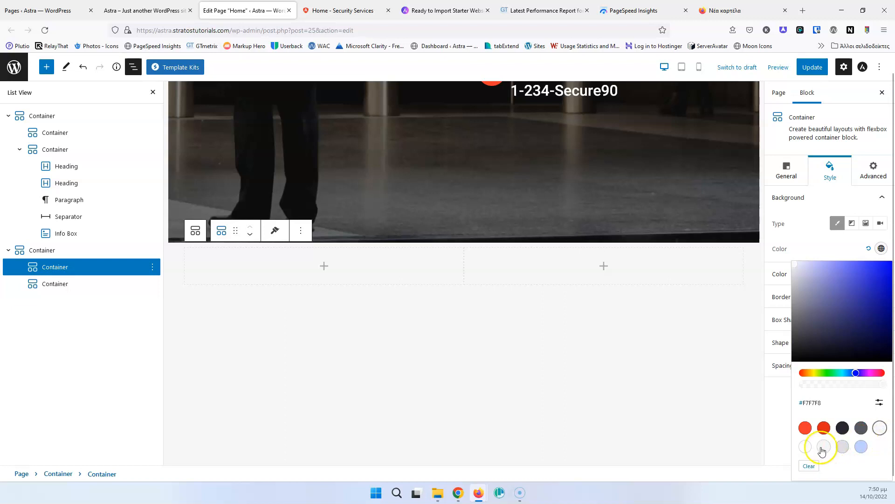
Step: Update the page and reload the live Home page to check the new two-column section
click(799, 68)
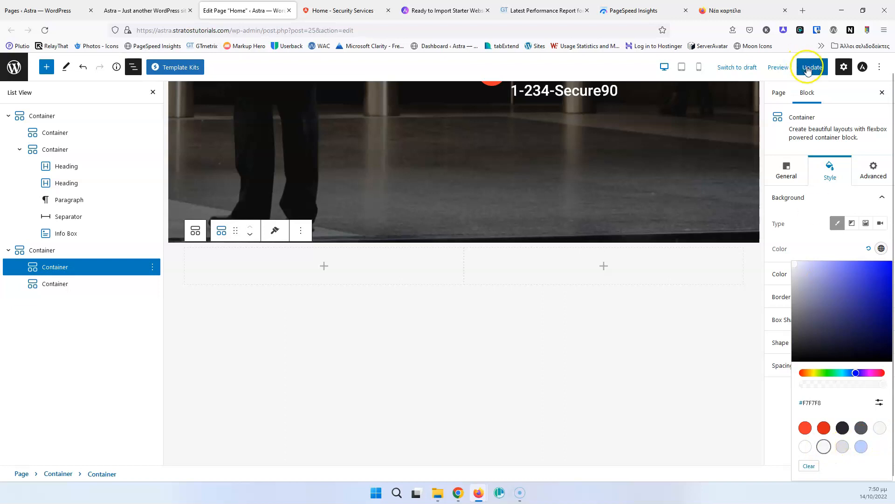
click(177, 10)
click(45, 29)
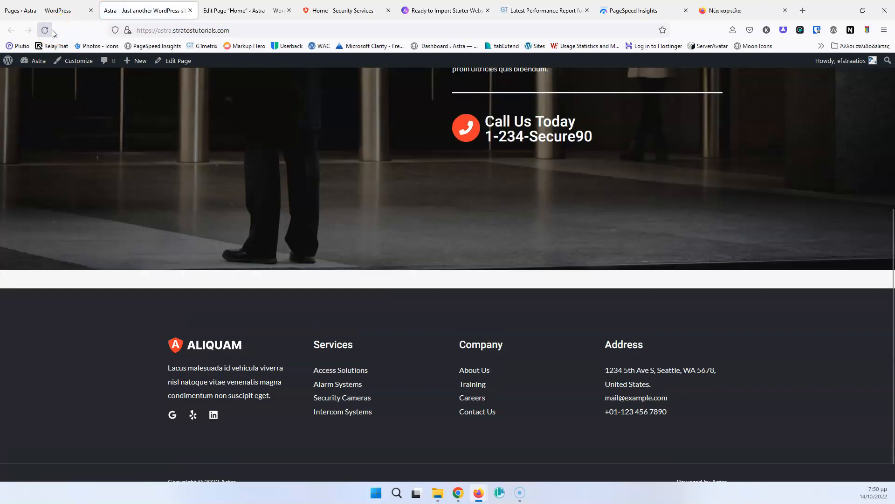
Step: Change the background colour of the new section's first inner container to grey #DEDEE3 in the page editor
click(227, 7)
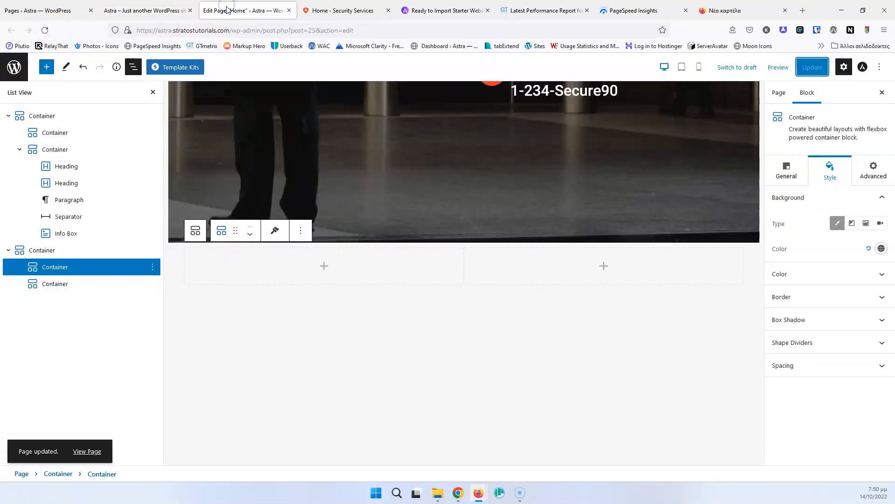
click(881, 248)
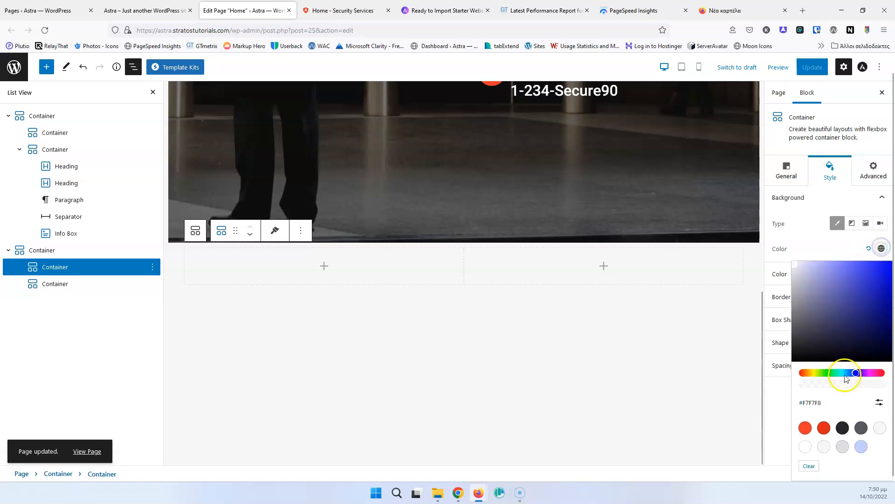
click(843, 448)
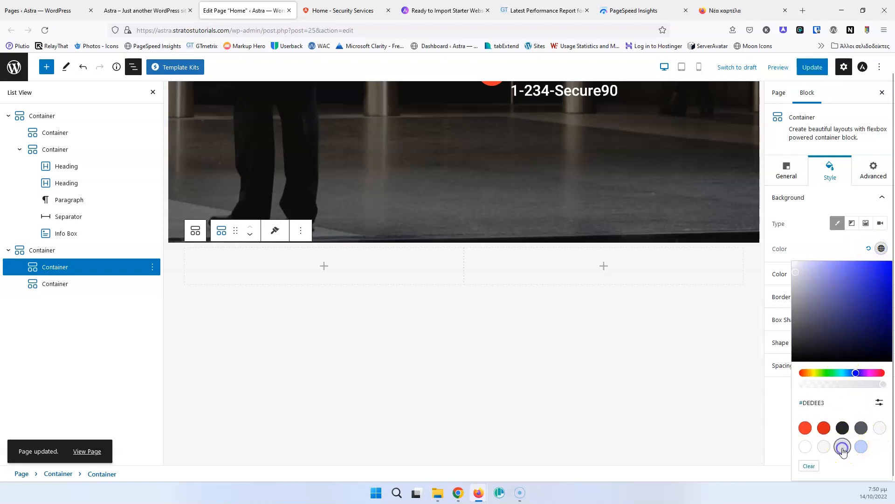
click(592, 386)
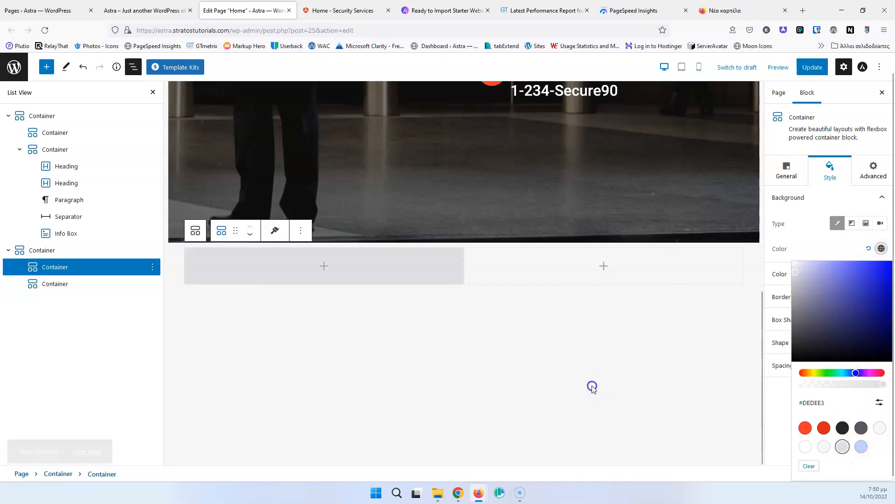
Step: Give the section's second inner container a solid orange-red #F2382C background from the theme palette
click(556, 265)
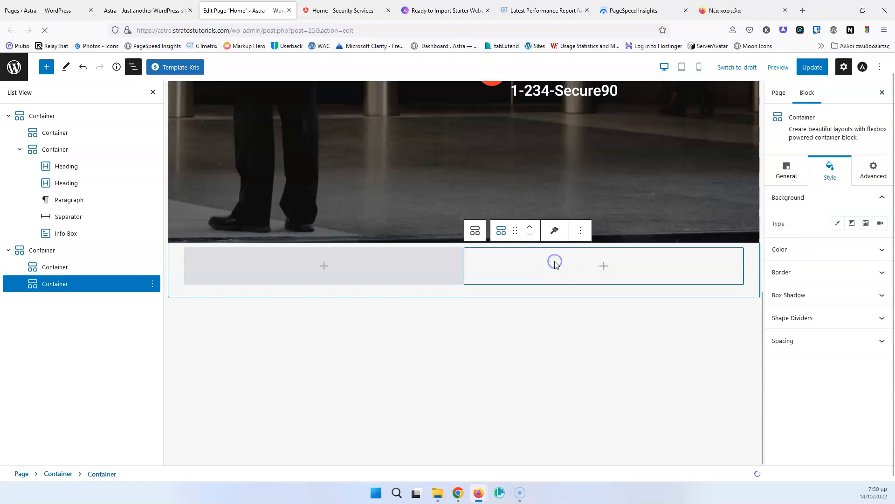
click(807, 250)
click(830, 198)
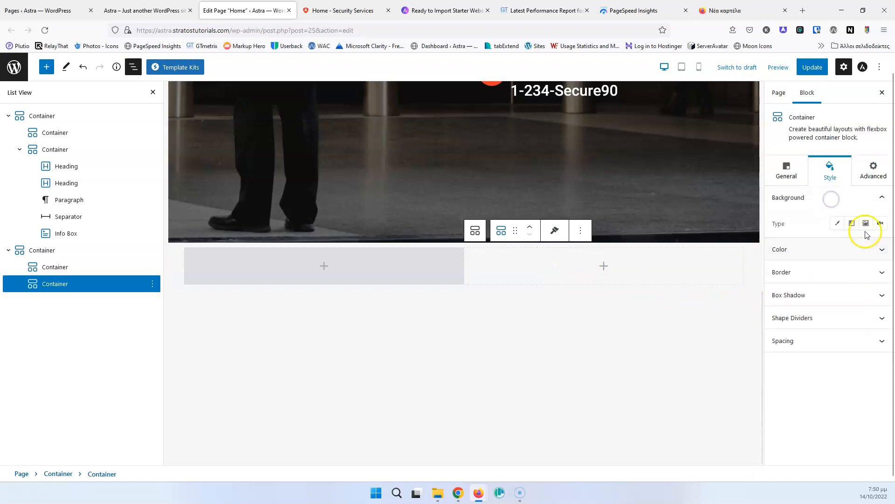
click(881, 250)
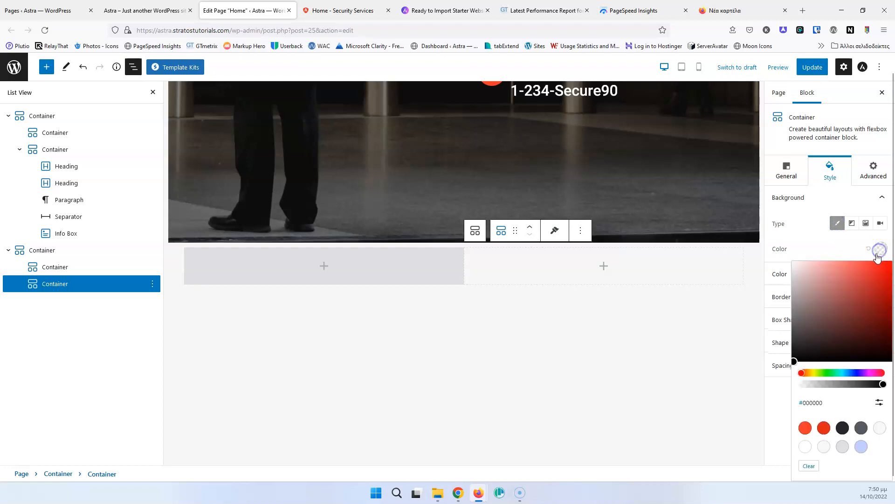
click(804, 429)
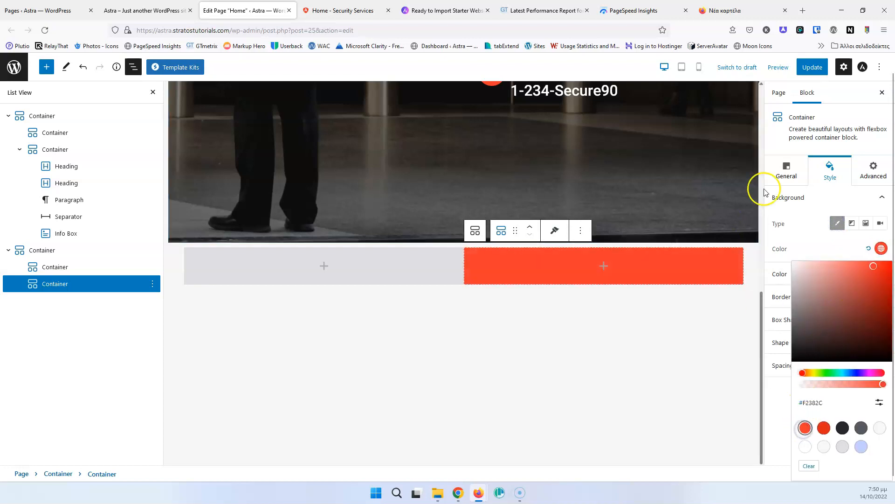
Step: Update the page and reload the live Home page to check the two column background colours
click(811, 68)
click(145, 10)
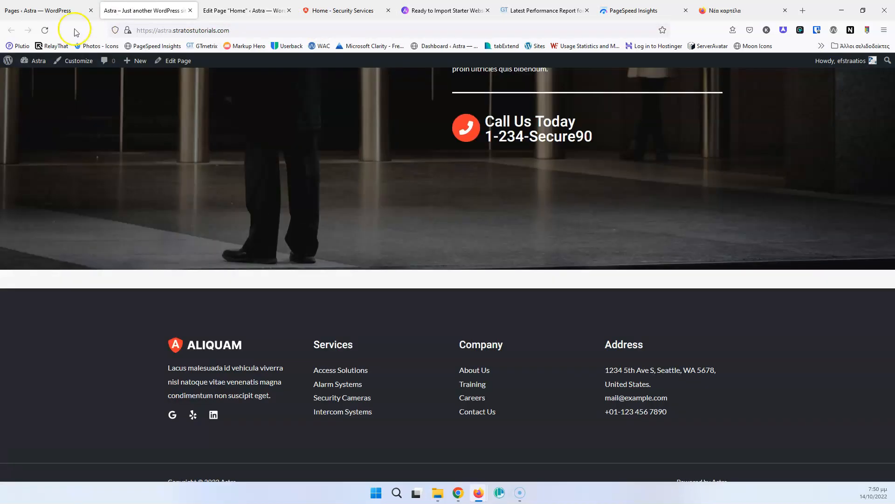
click(45, 30)
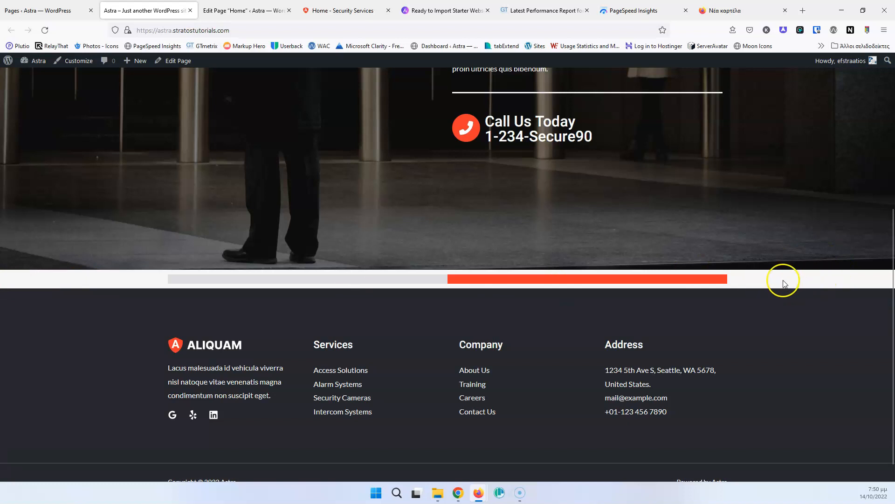
Step: Set the content width of the section's outer container to Full Width
click(237, 9)
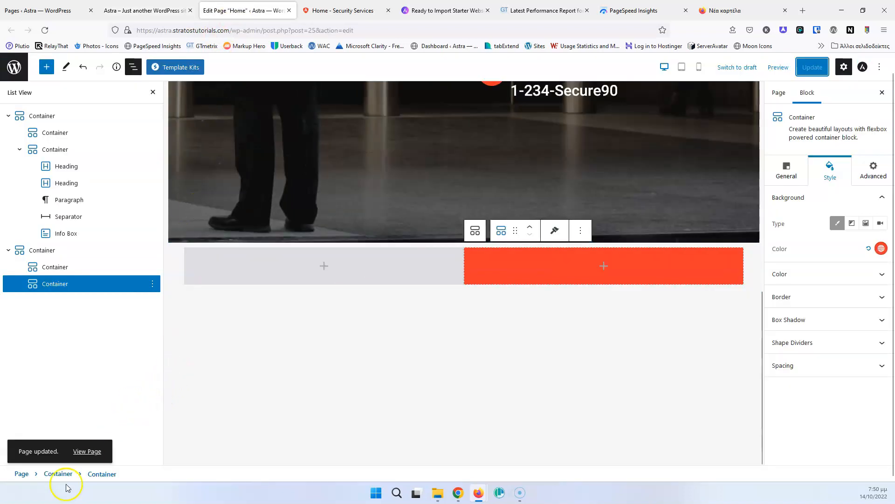
click(56, 474)
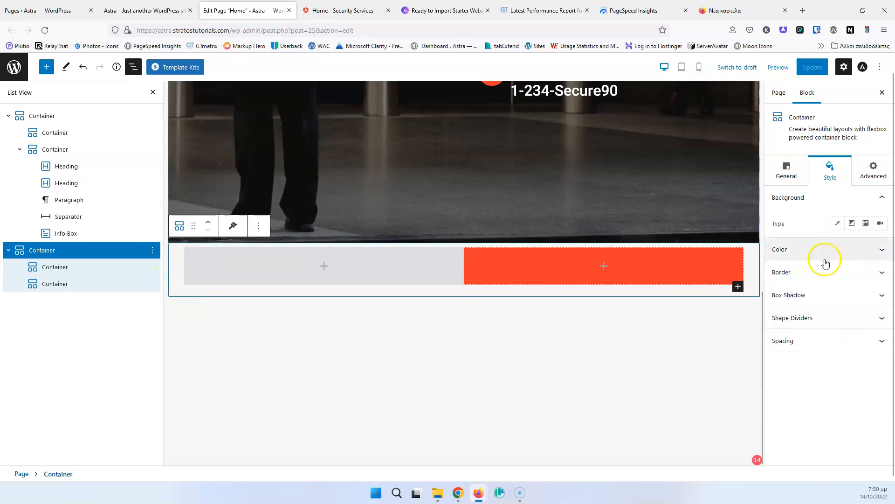
click(780, 179)
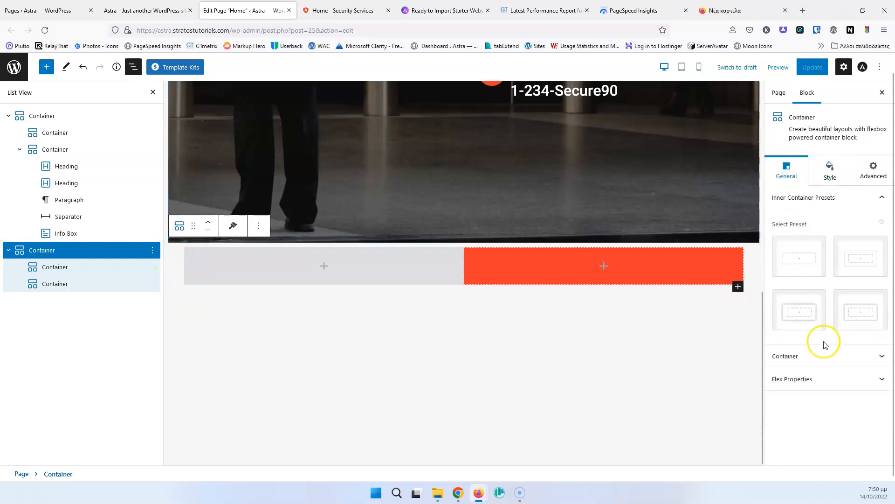
click(831, 356)
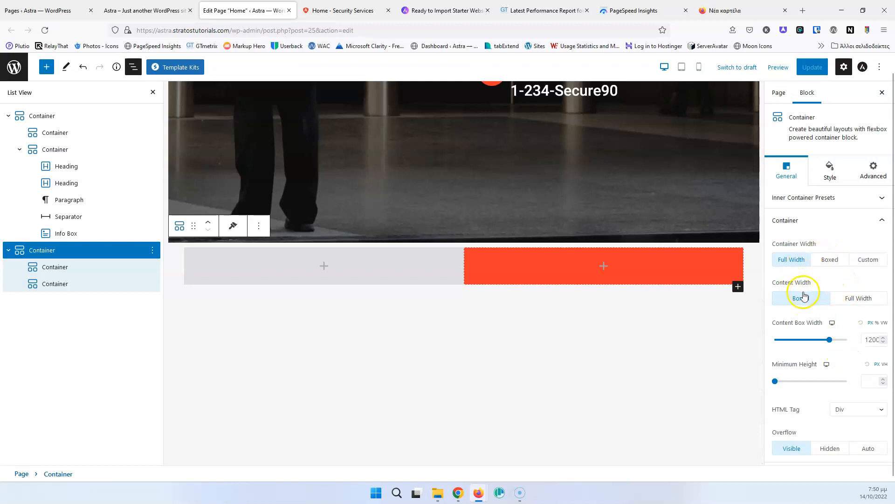
click(852, 301)
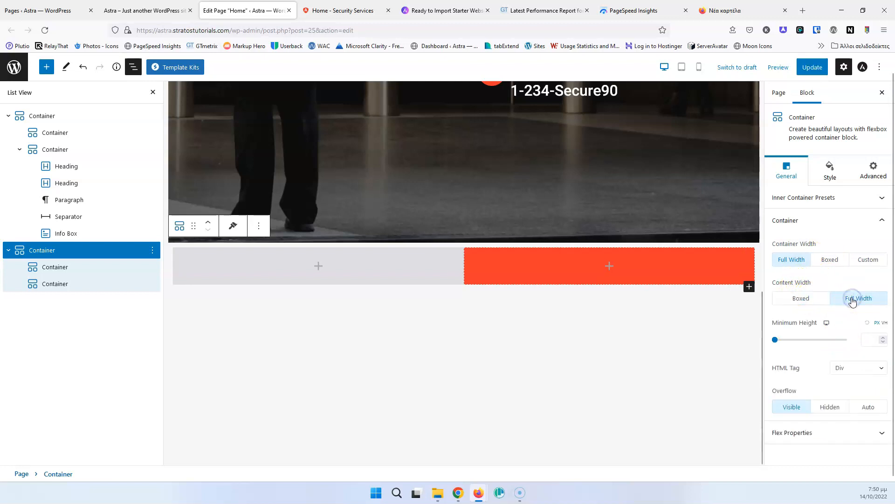
Step: Update the page and reload the live Home page to check the section's full-width layout
click(812, 67)
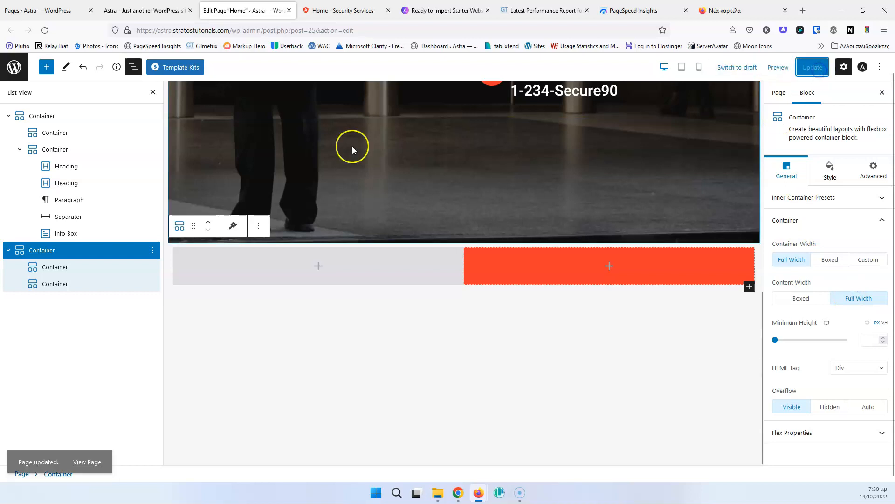
click(144, 10)
click(45, 30)
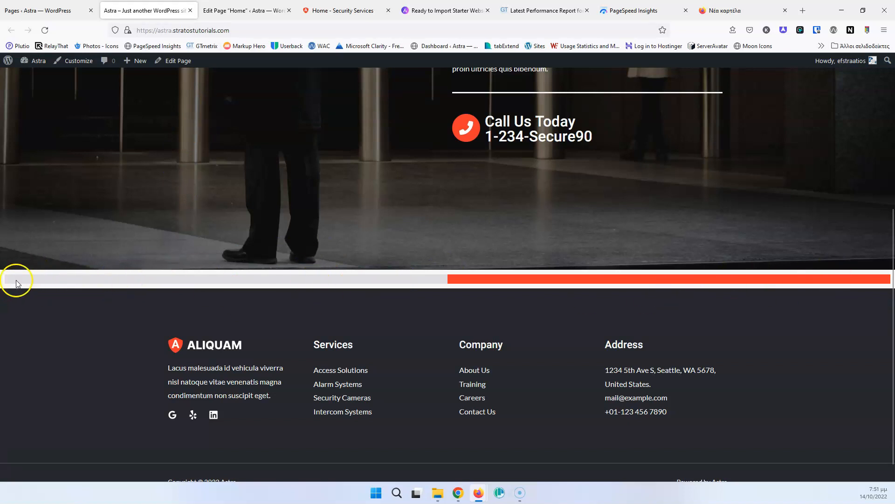
Step: Set the outer container's padding to 0 on all four sides
click(233, 11)
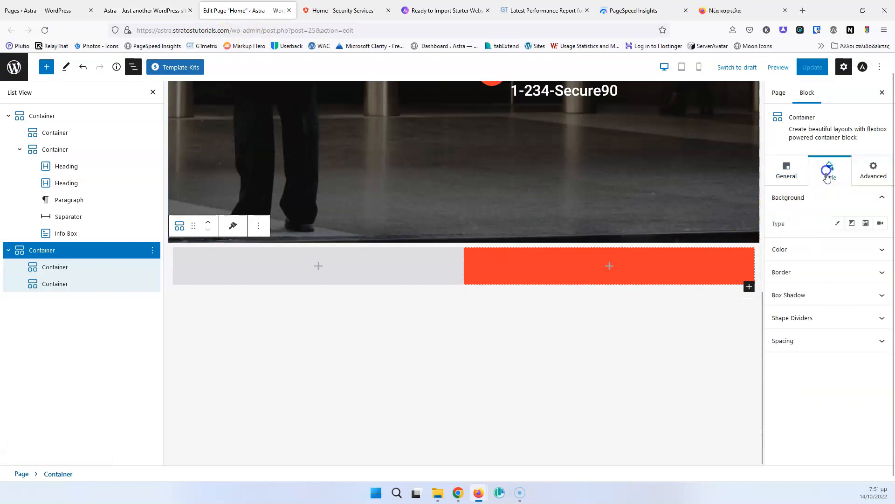
click(817, 343)
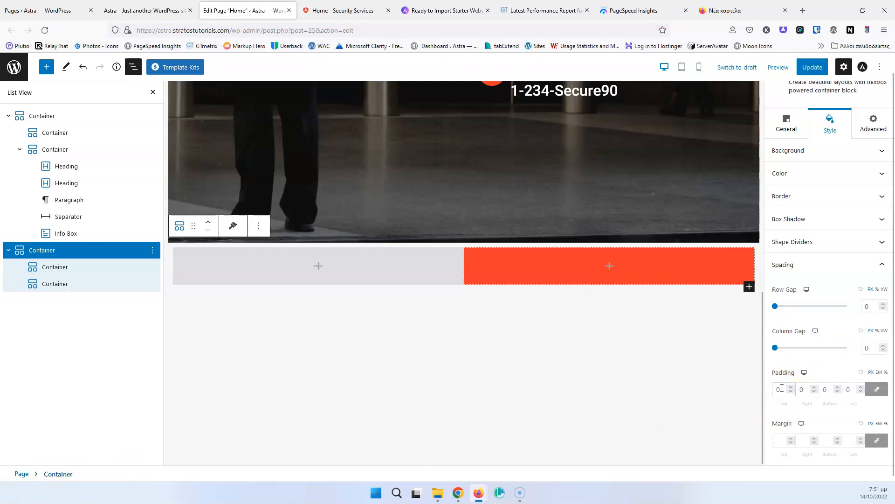
click(824, 369)
Step: Save the page and reload the live Home page to check the section's edges without padding
click(809, 72)
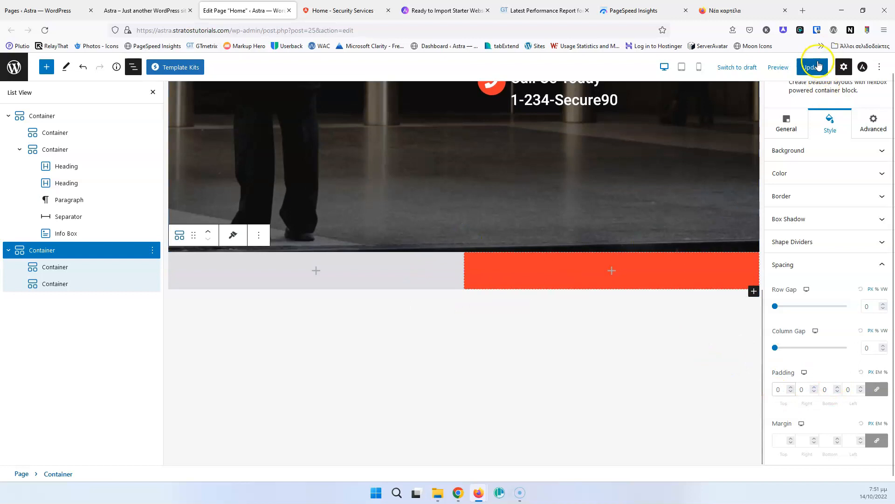
click(169, 10)
click(45, 30)
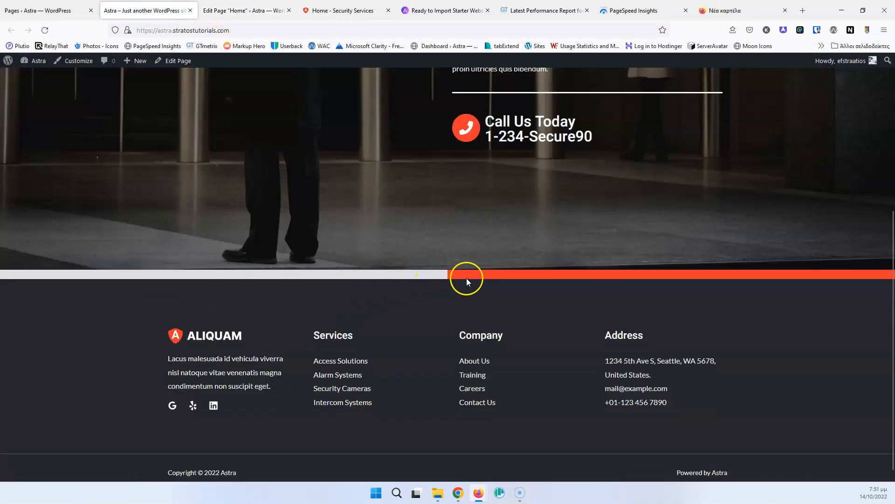
Step: Add a Heading block to the first column with the template demo's text "Providing Seattle With Superior Security Solutions"
click(333, 11)
drag(167, 164, 261, 194)
key(ctrl+c)
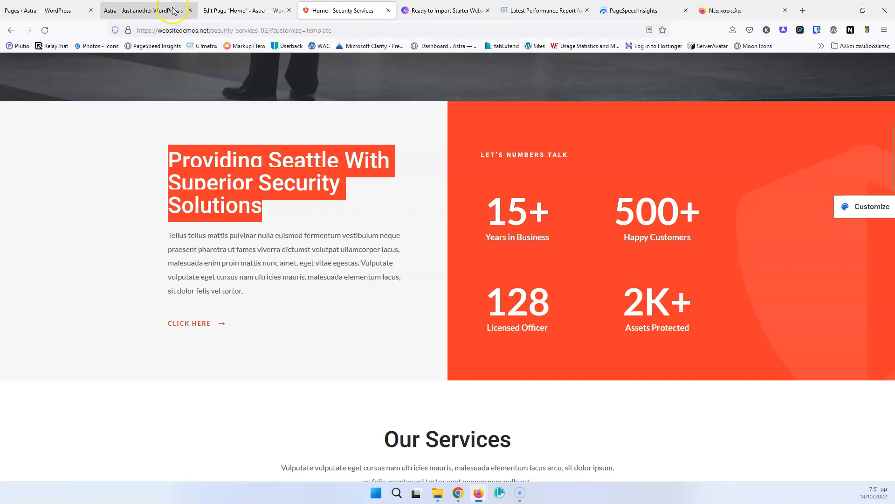
click(226, 10)
click(316, 272)
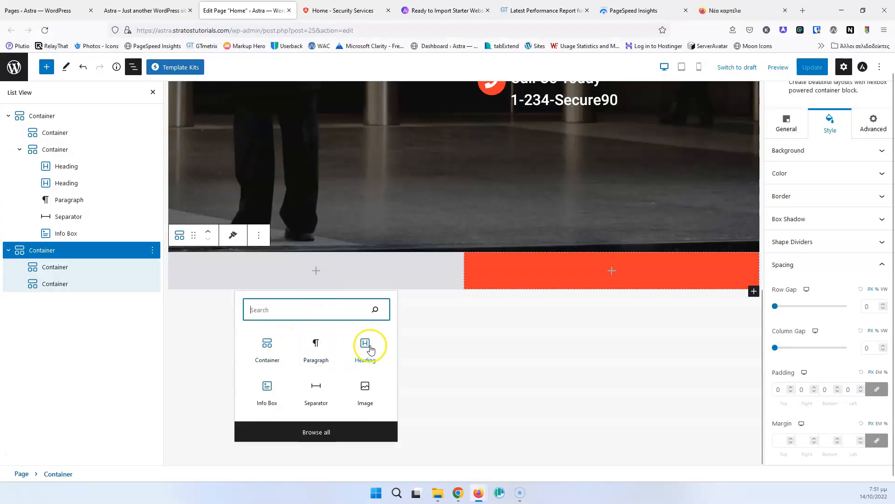
click(366, 347)
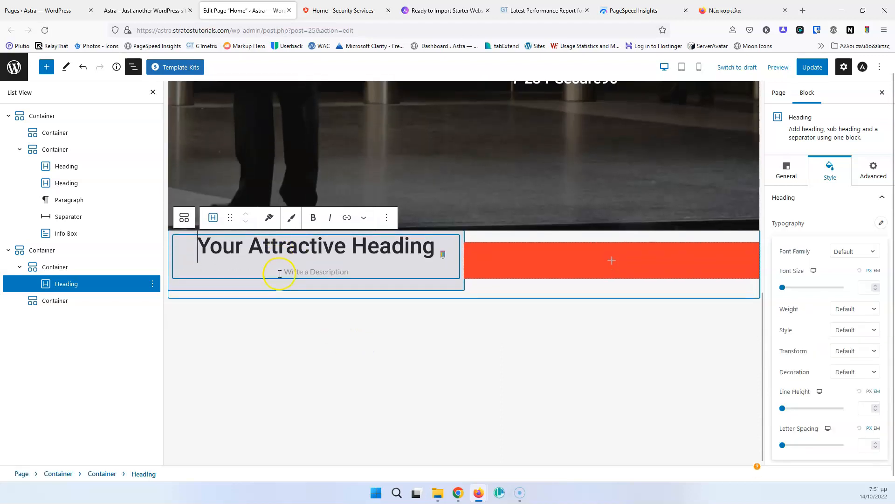
triple_click(295, 246)
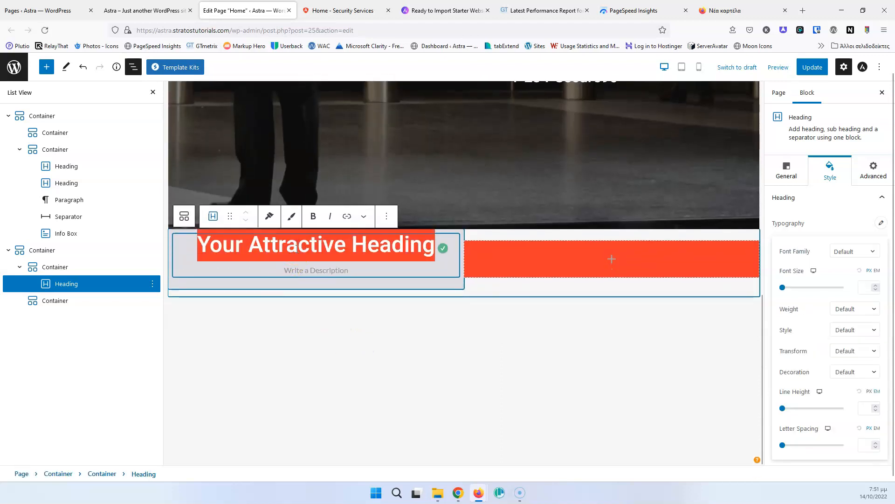
key(ctrl+v)
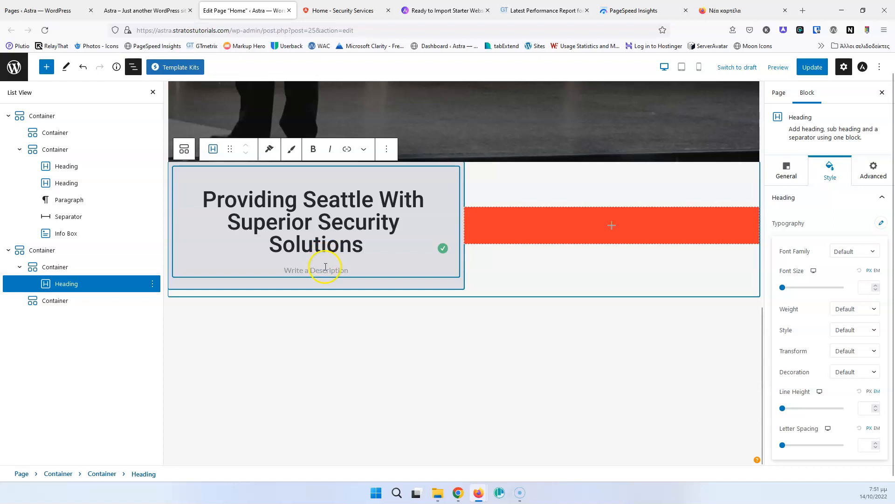
Step: Turn off the new heading's sub heading and align it left, following the template demo
click(346, 201)
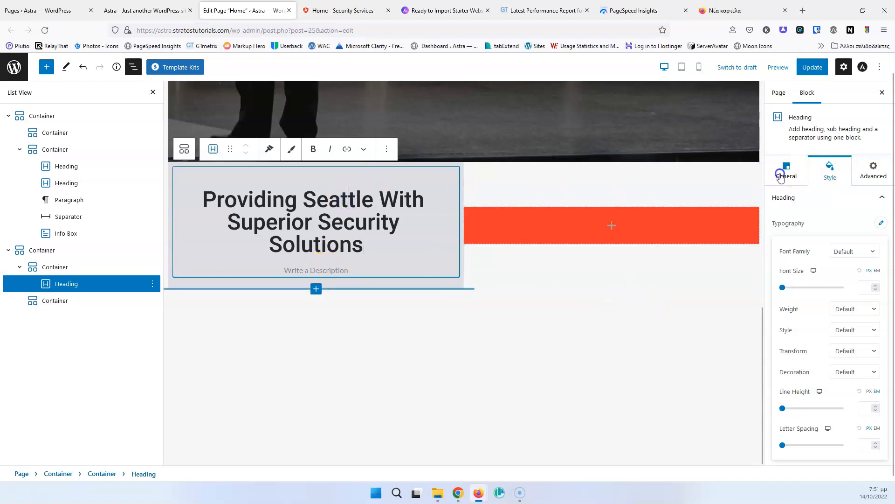
click(791, 172)
click(877, 319)
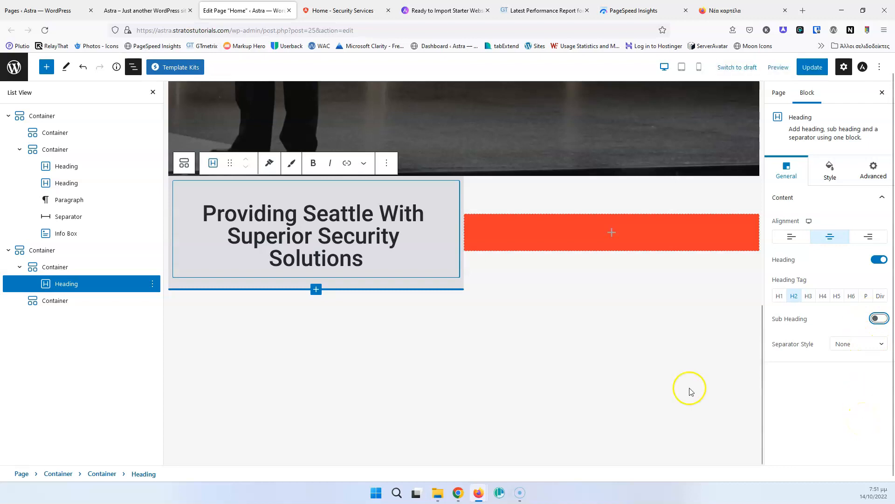
click(330, 12)
click(266, 166)
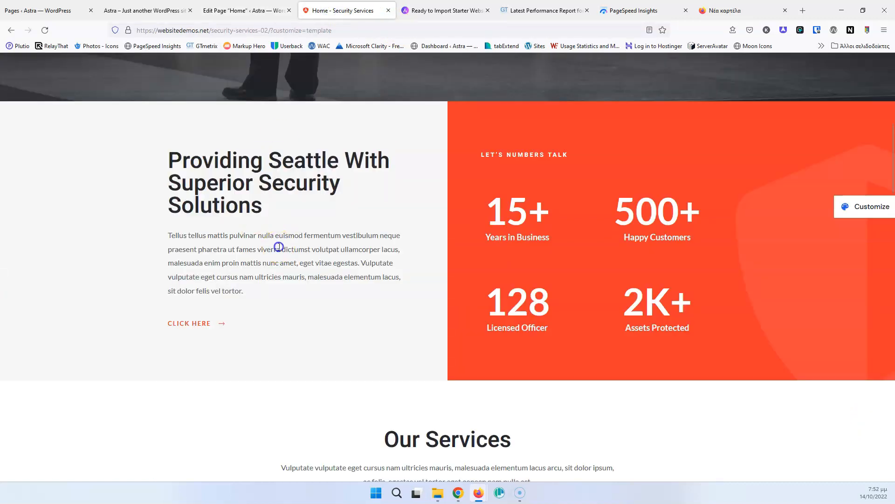
click(237, 10)
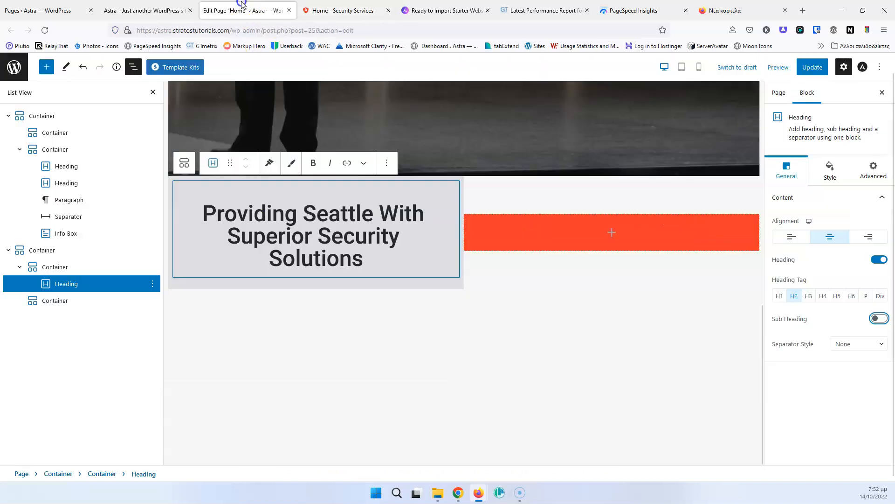
click(792, 236)
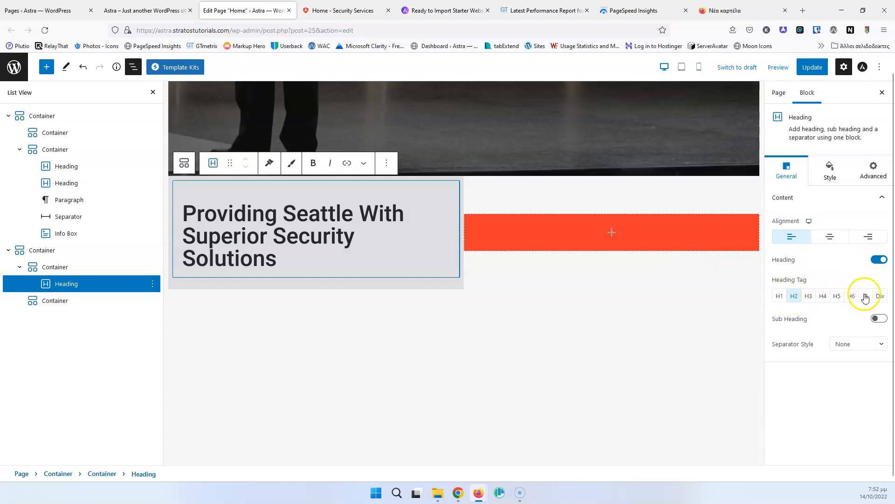
Step: Add a Paragraph block below the heading in the first column, with the body text copied from the template demo's matching section
click(438, 280)
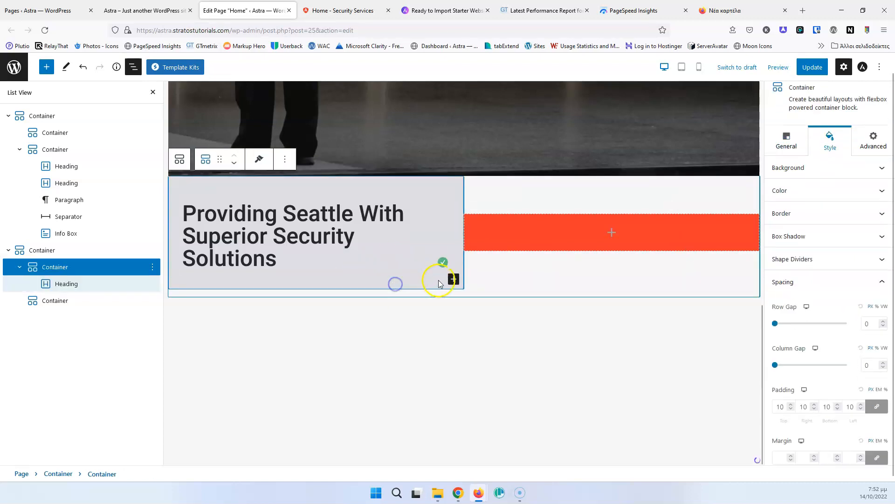
click(454, 280)
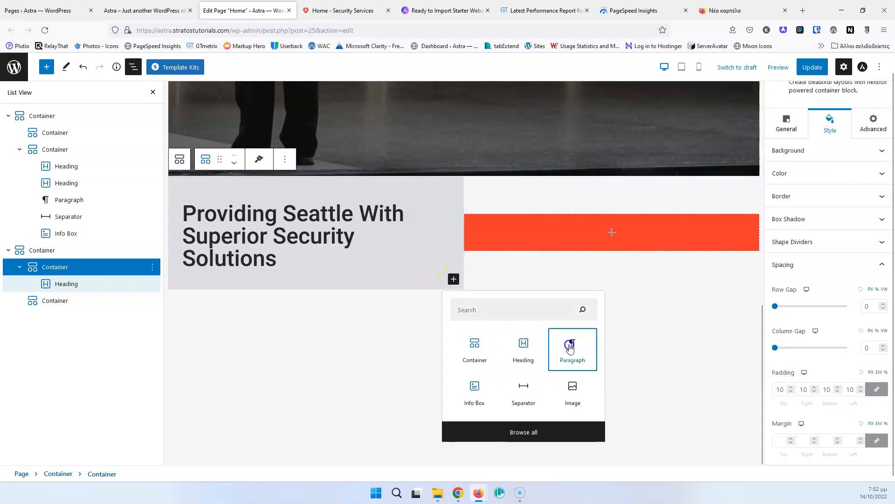
click(570, 344)
click(340, 10)
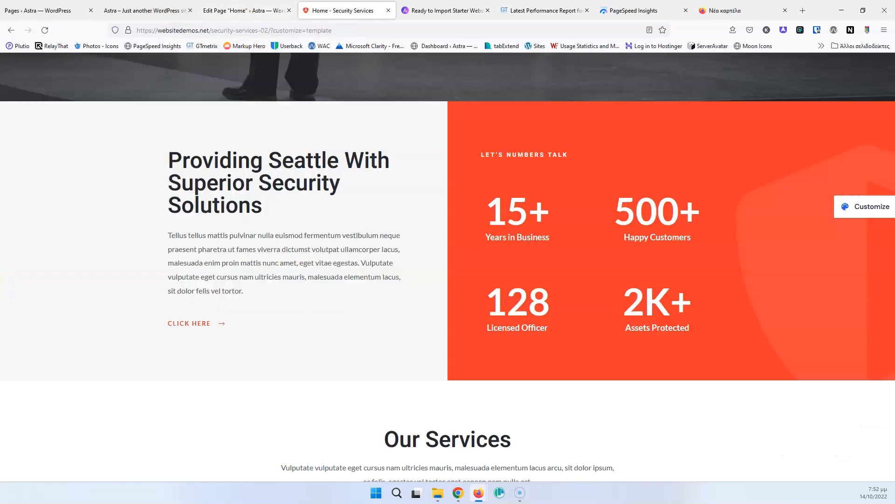
drag(169, 236, 259, 286)
key(ctrl+c)
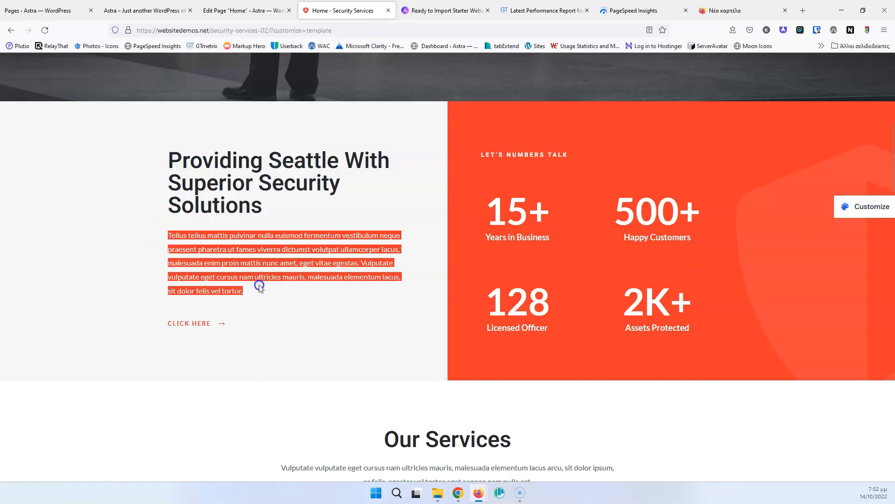
click(156, 7)
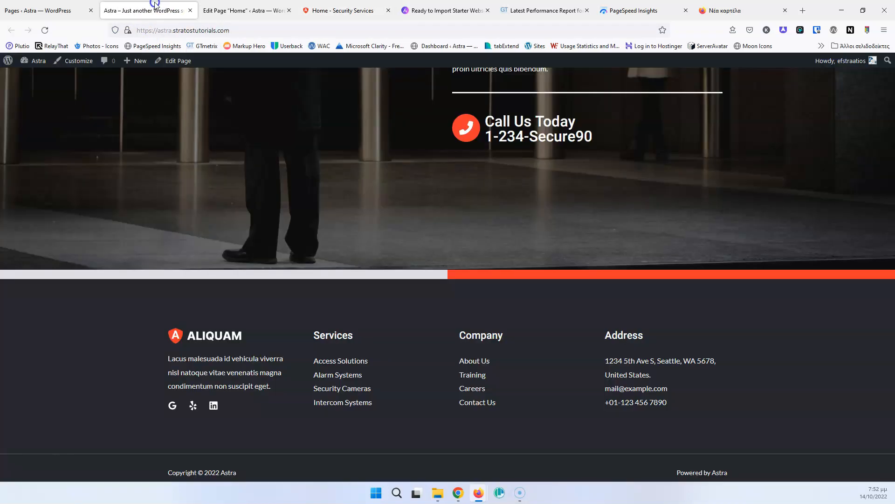
click(242, 10)
click(242, 294)
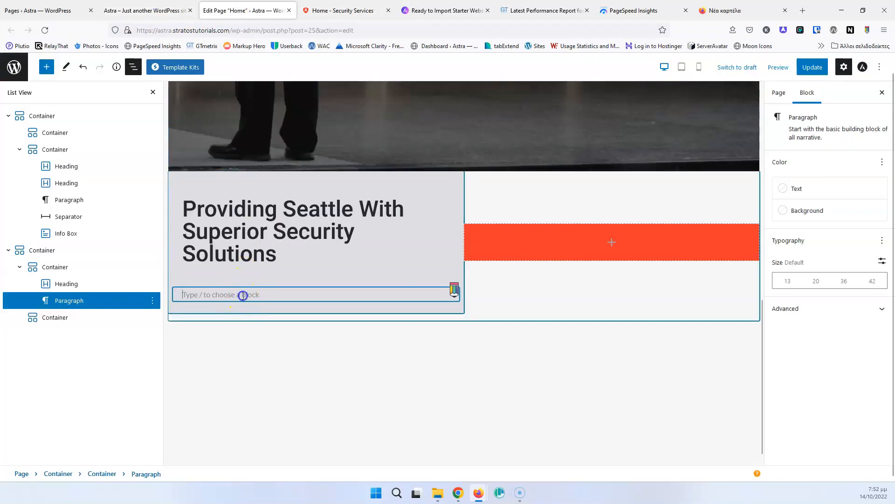
key(ctrl+v)
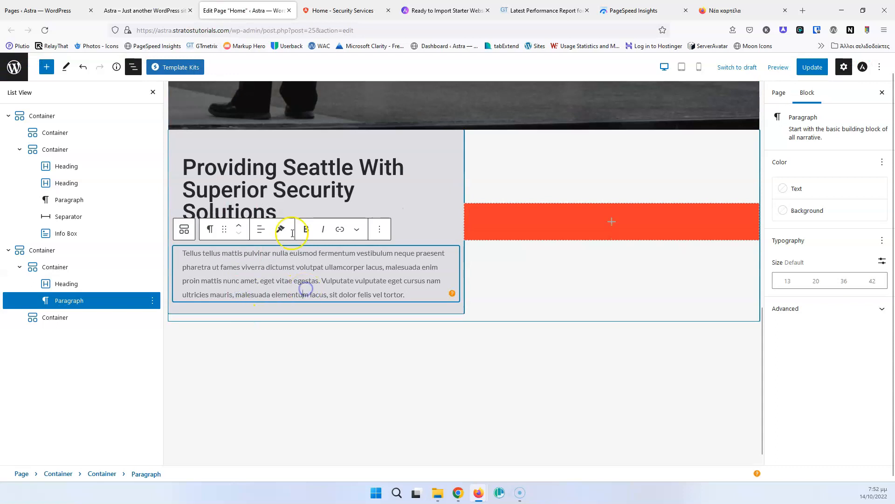
Step: Examine the "Click Here" link beneath the paragraph in the template demo's section
click(148, 9)
click(240, 10)
click(346, 10)
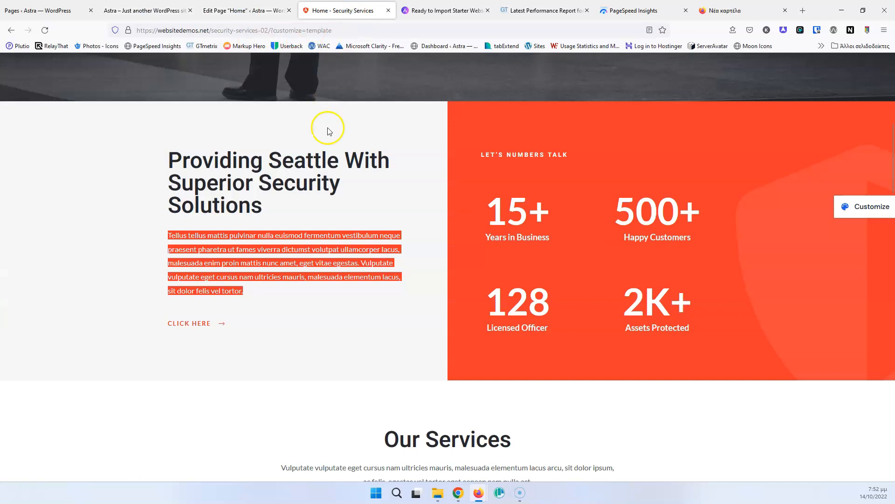
click(293, 314)
drag(160, 322, 187, 328)
click(210, 356)
click(217, 338)
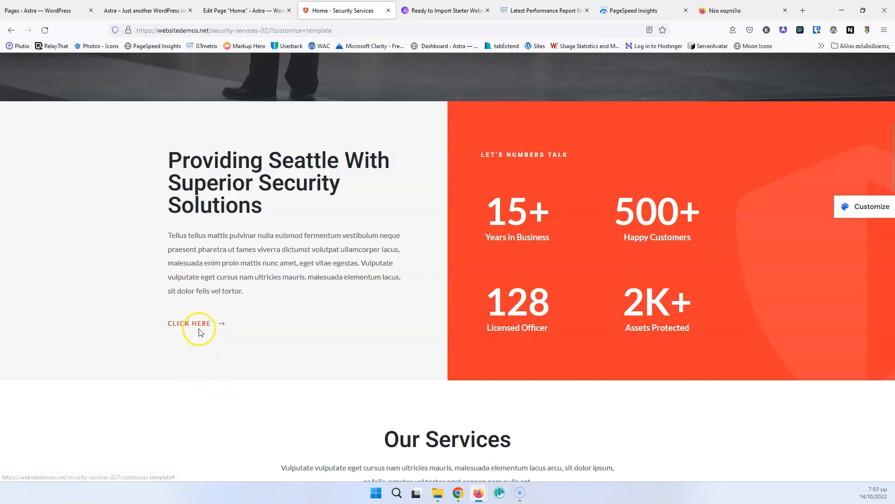
Step: Add a Spectra Buttons block below the paragraph in the first column
click(242, 11)
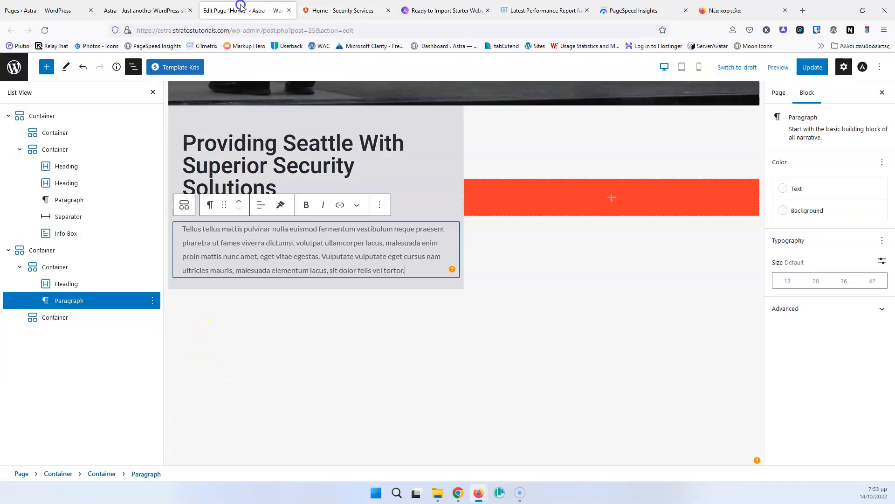
click(381, 285)
click(451, 276)
click(452, 279)
click(439, 273)
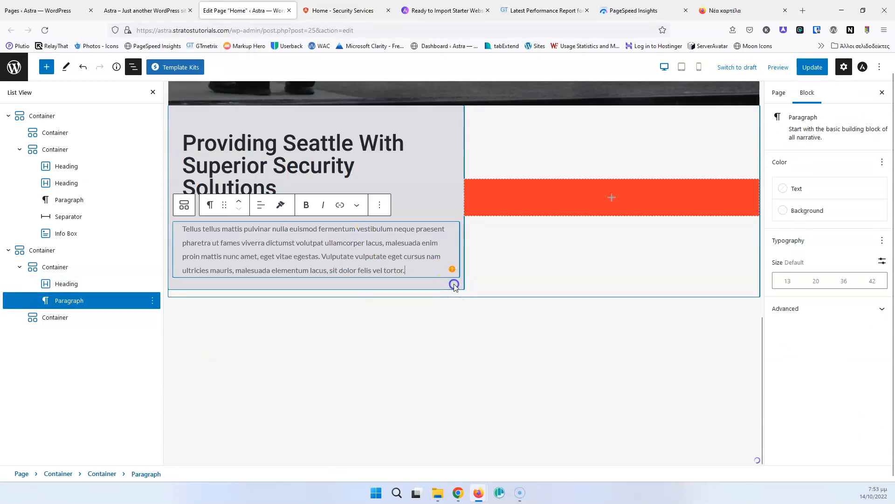
click(453, 279)
click(455, 280)
click(507, 310)
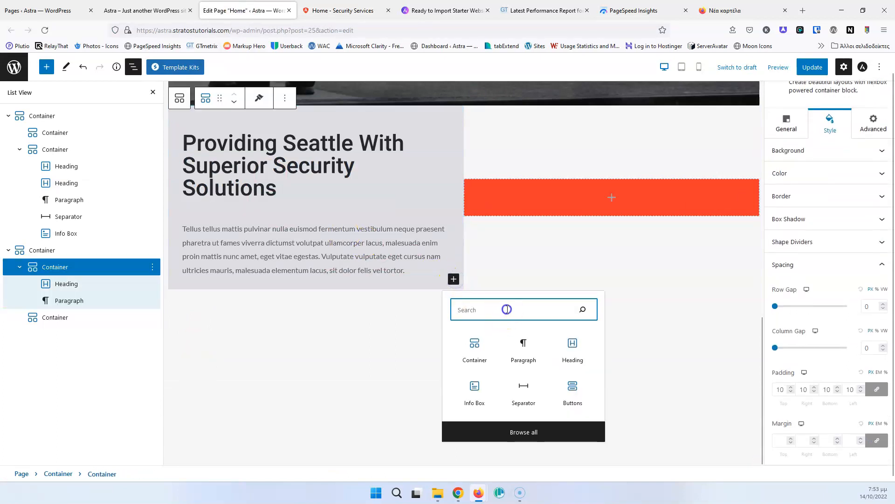
text(bu)
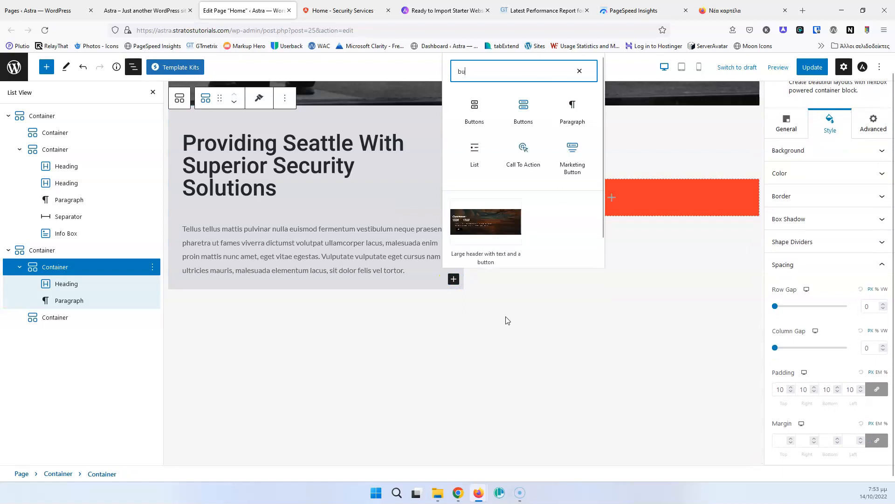
click(523, 110)
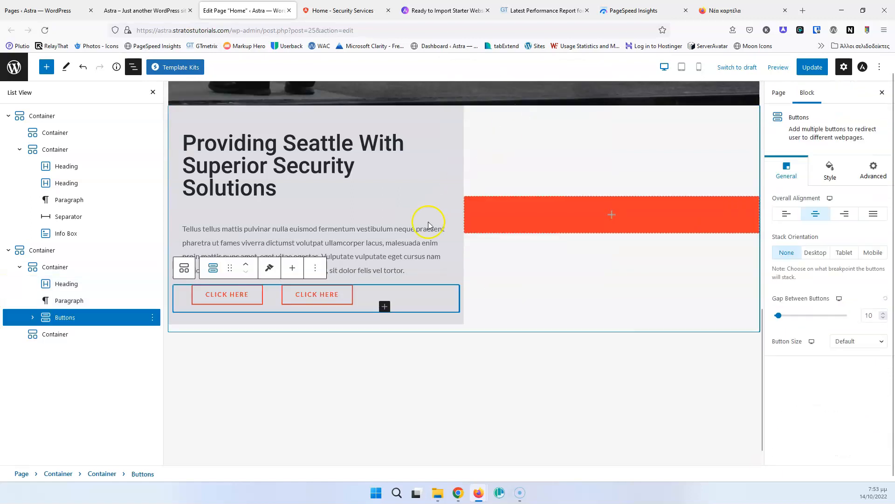
scroll(304, 297, down, 2)
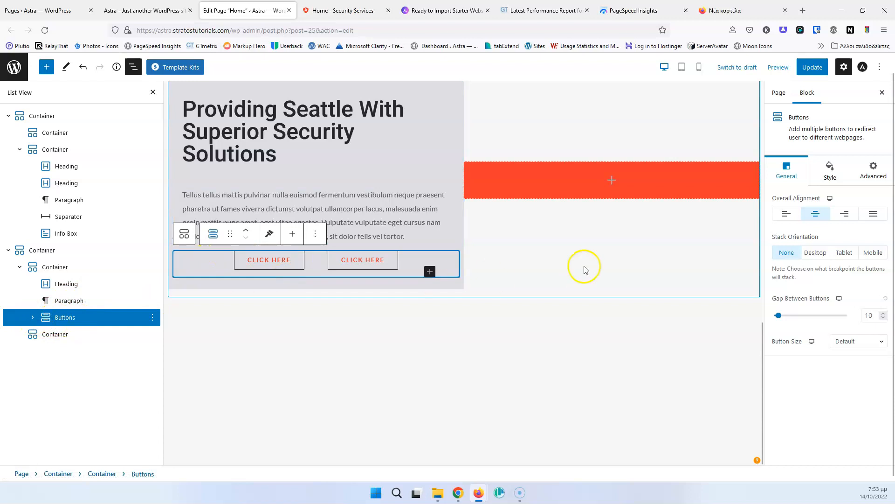
Step: Remove the second button from the Buttons block, keeping a single "Click Here" button
click(32, 318)
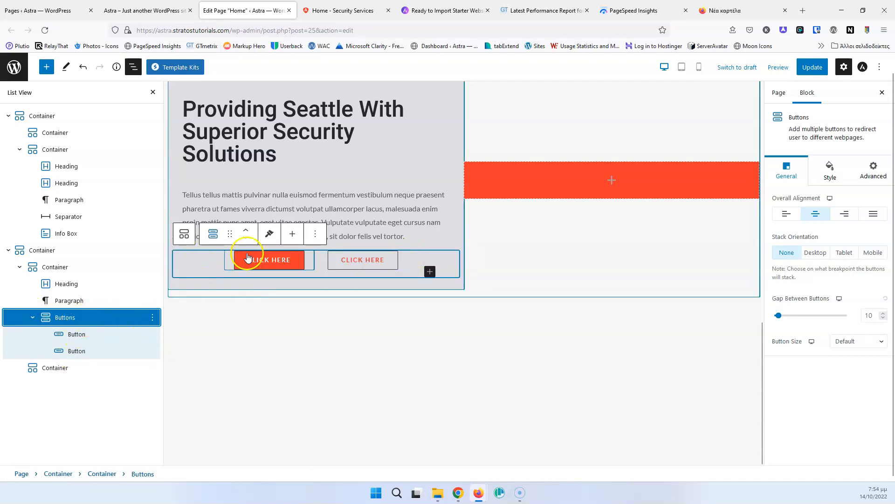
click(70, 334)
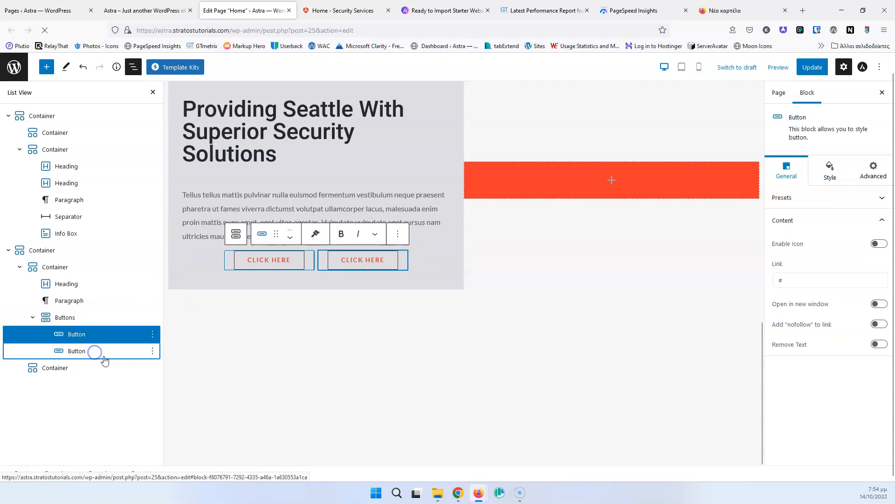
click(91, 351)
click(492, 234)
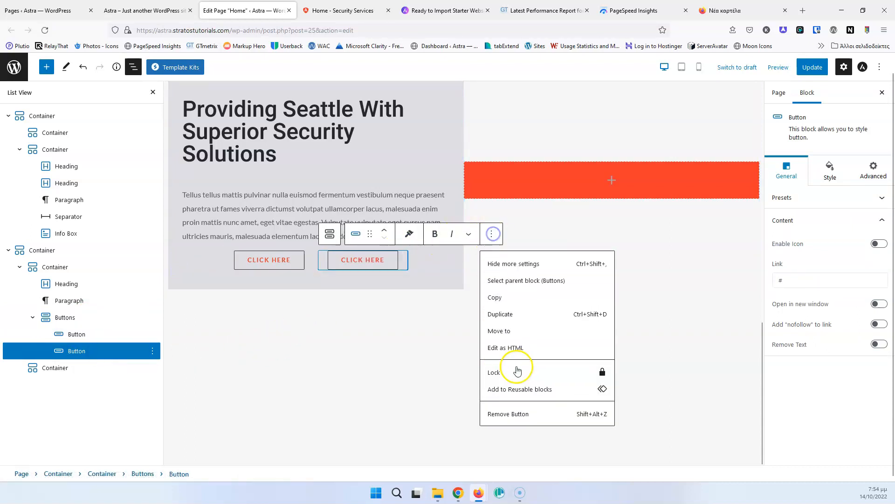
click(516, 414)
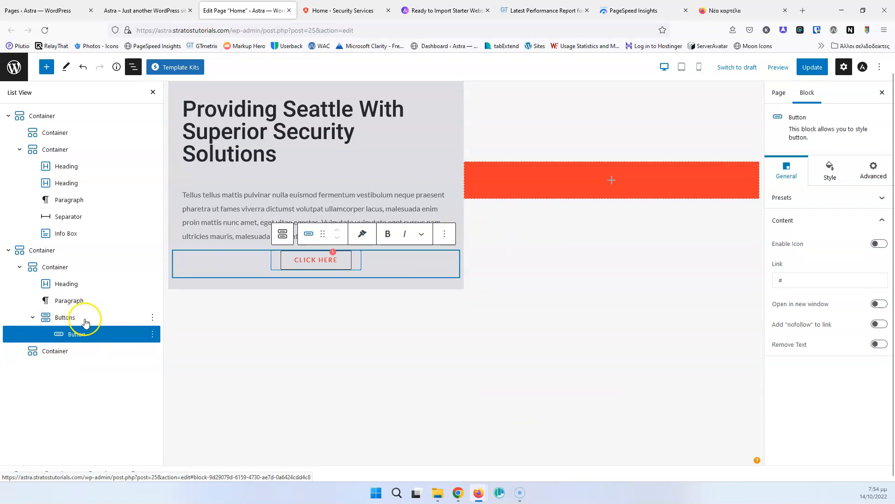
Step: Look over the button presets without applying one and set the Buttons block's overall alignment to left
click(307, 261)
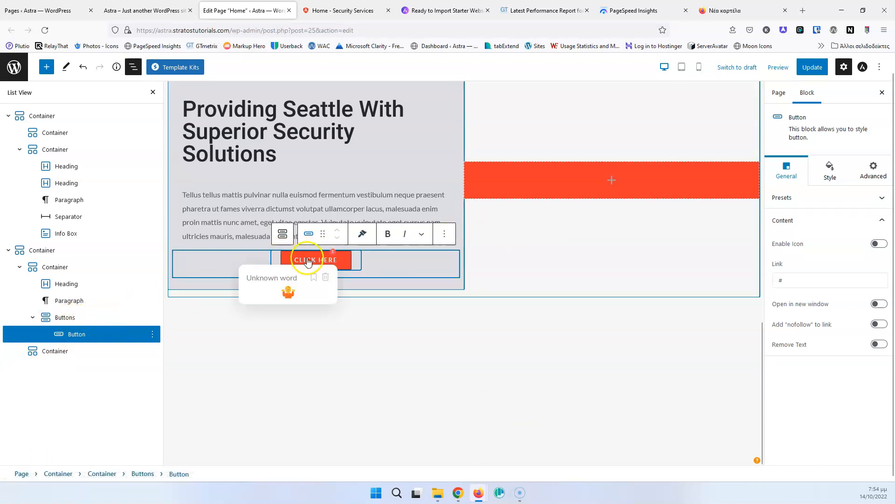
click(824, 201)
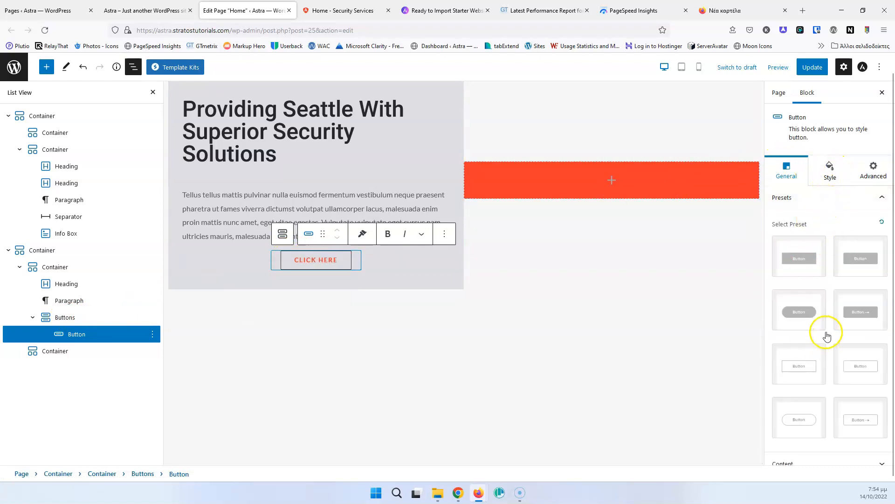
click(808, 201)
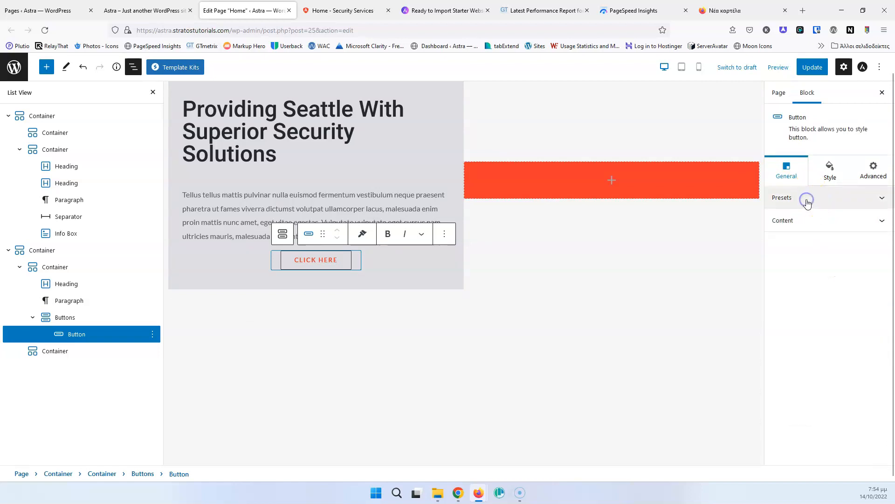
click(64, 318)
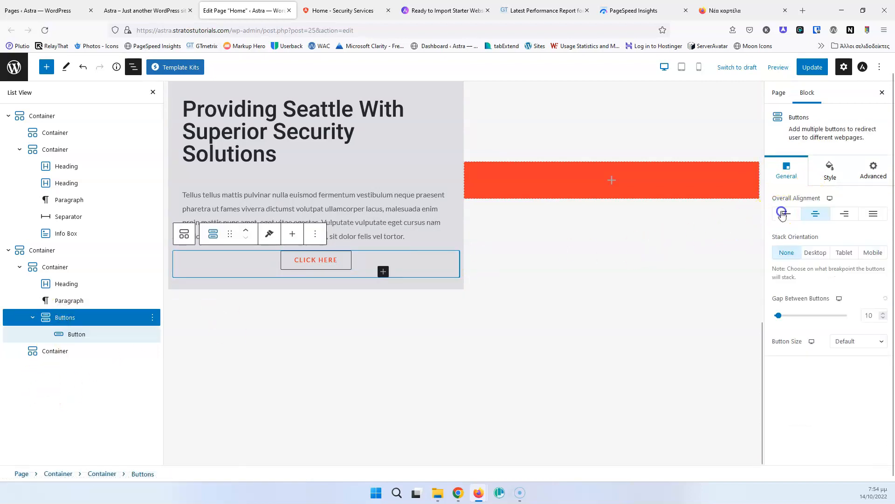
click(783, 214)
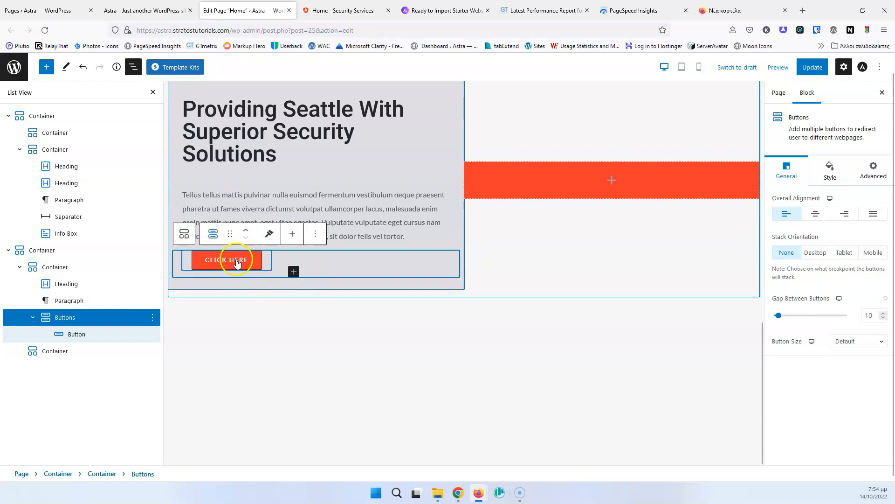
Step: Set the border style of the "Click Here" button to None
click(75, 334)
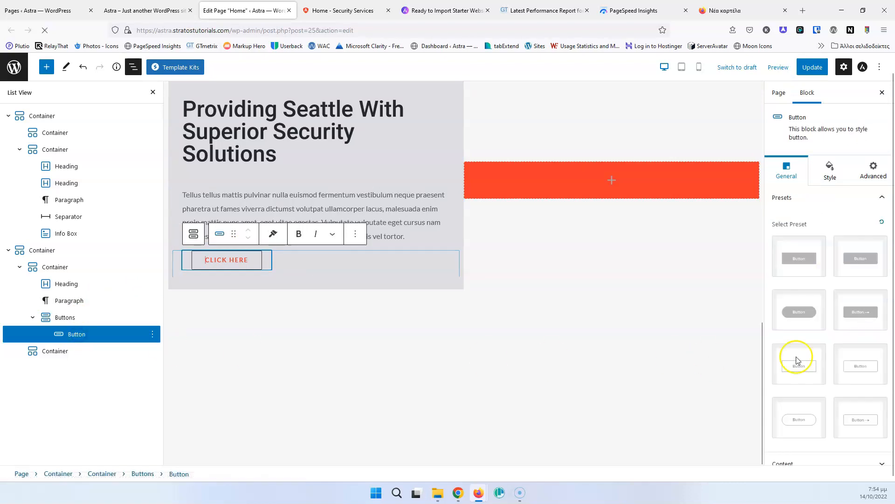
click(831, 173)
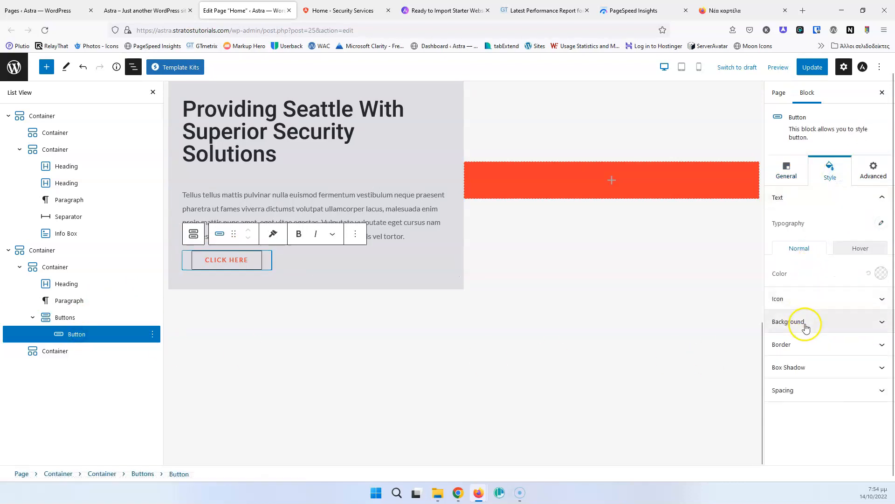
click(810, 345)
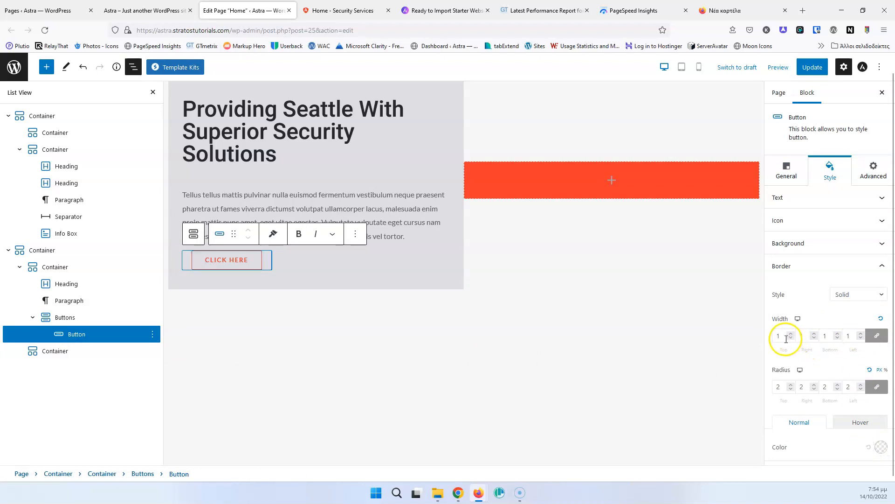
click(856, 308)
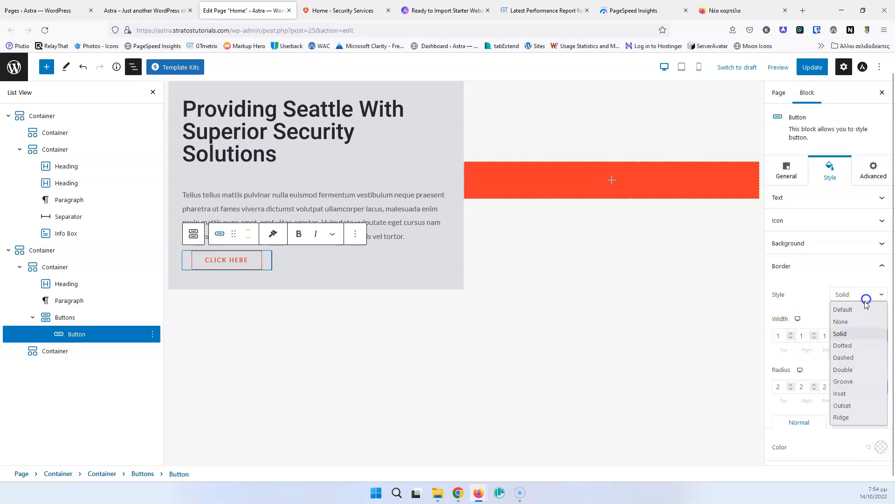
click(810, 306)
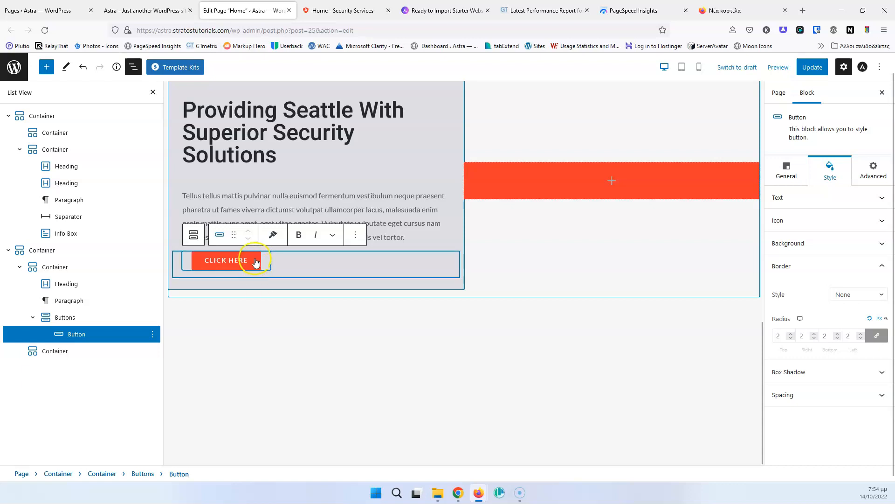
Step: Bring up the button's hover background settings, save the page, and check the button on the reloaded live Home page
click(812, 246)
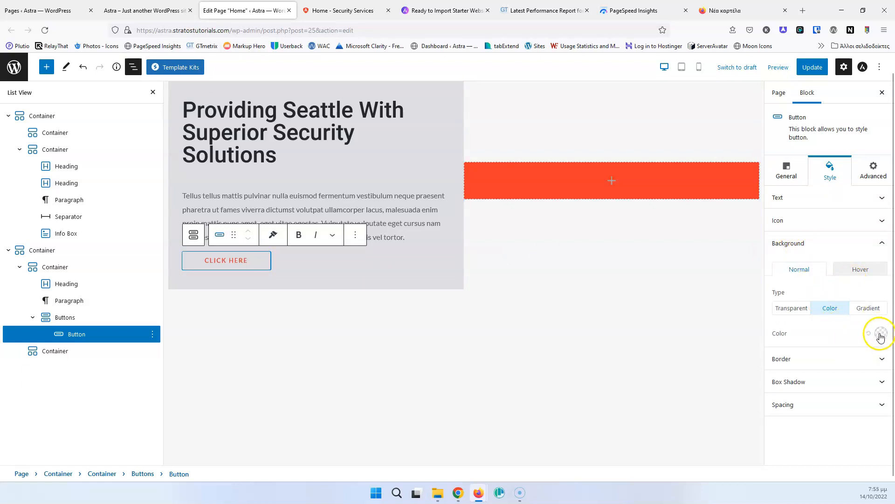
click(857, 271)
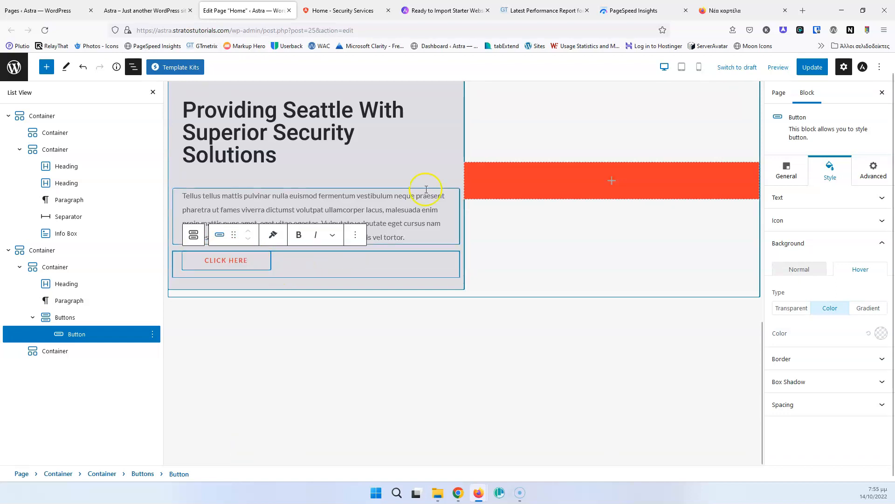
click(812, 67)
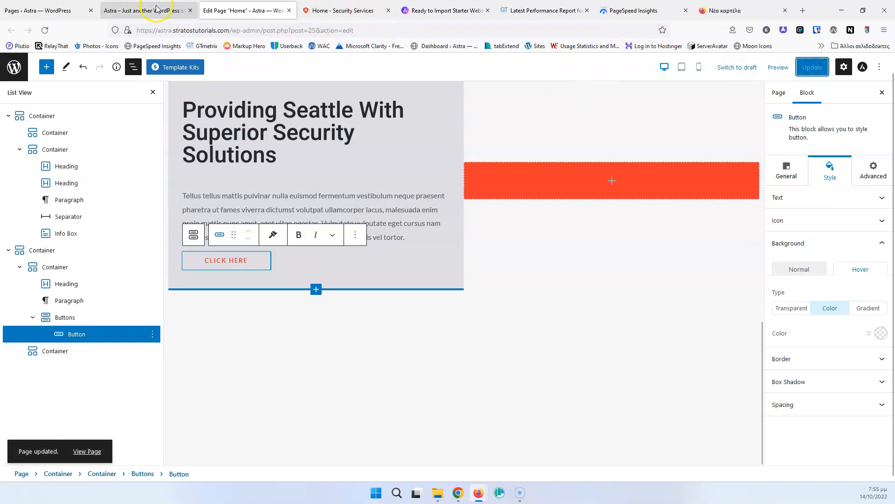
click(156, 9)
click(45, 31)
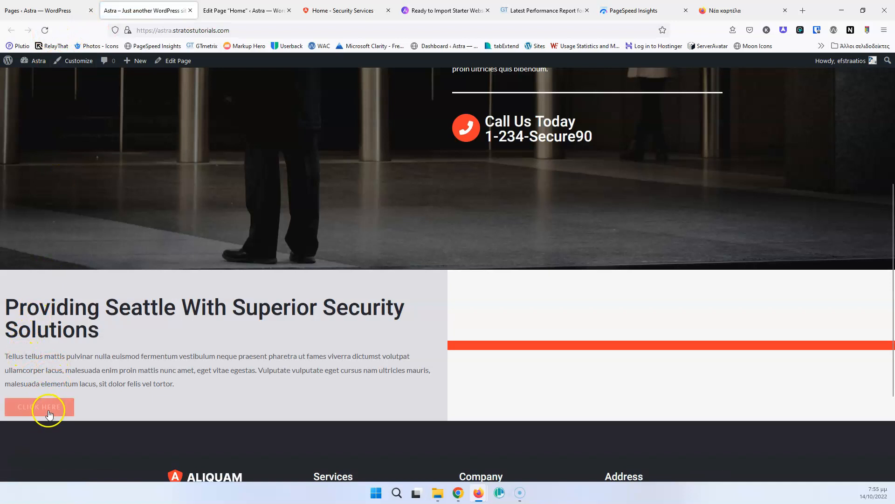
Step: Return to the page editor and set the "Click Here" button's hover background color to fully transparent (#00000000)
click(247, 10)
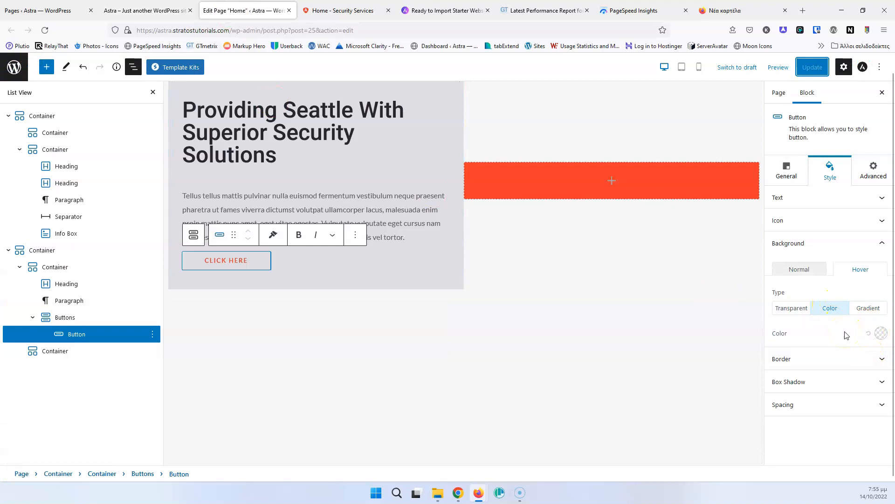
click(882, 335)
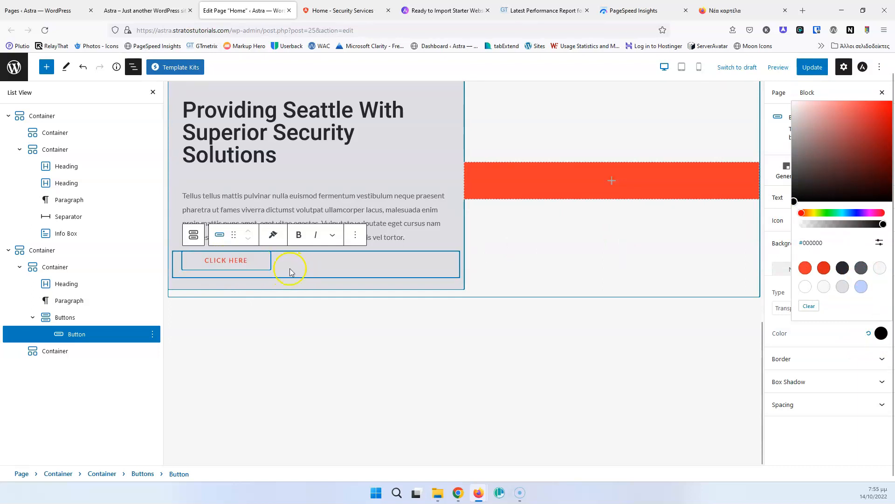
drag(879, 225, 801, 224)
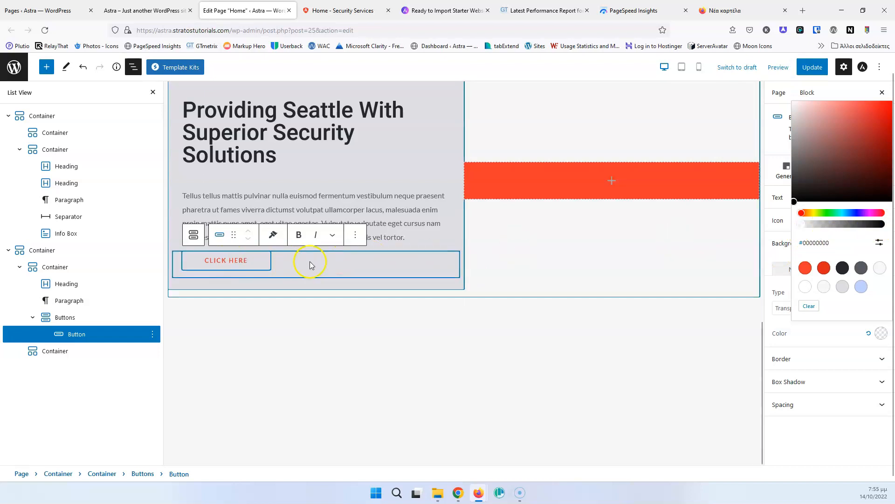
click(831, 341)
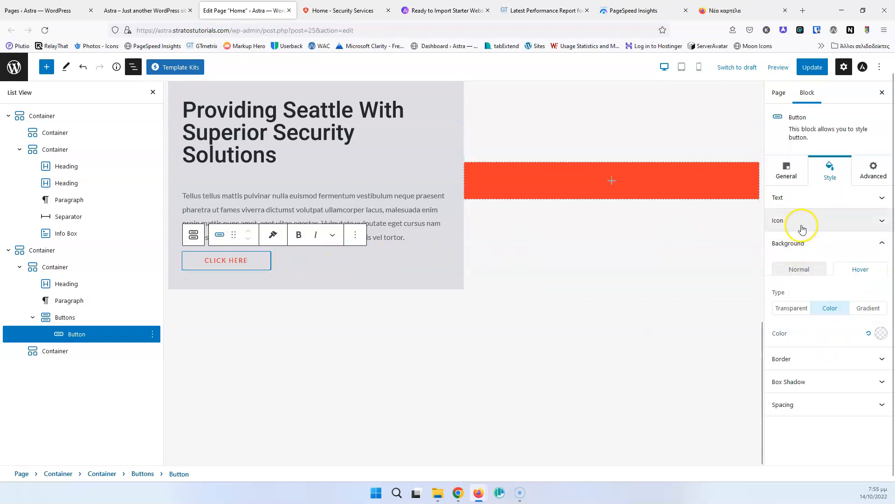
Step: Set the button's normal text color to the theme palette's orange and its hover text color to the palette's near-black
click(805, 198)
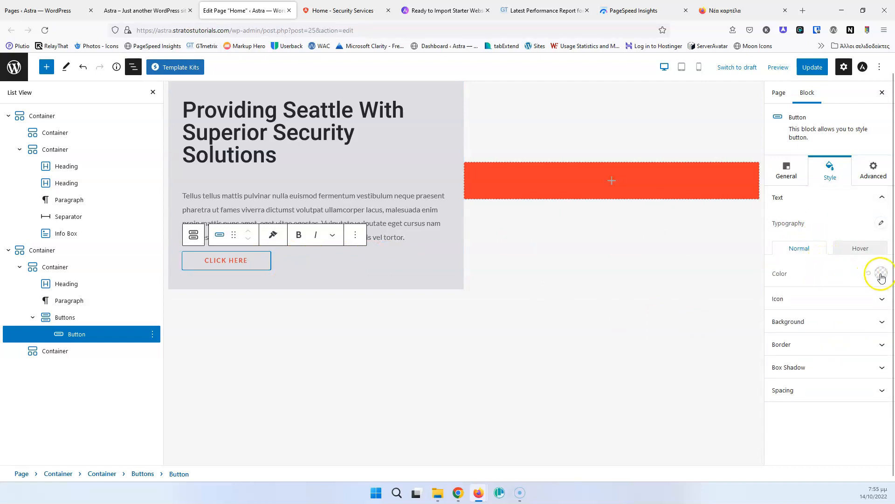
click(881, 276)
click(804, 220)
click(840, 277)
click(857, 249)
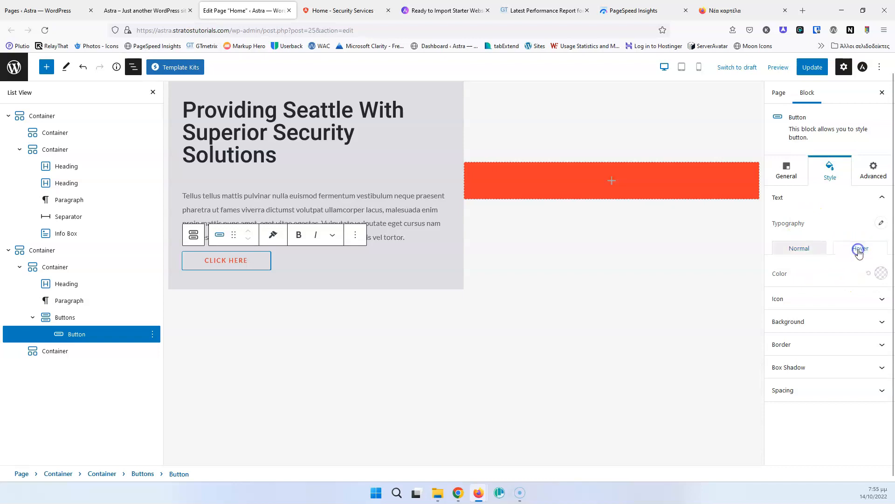
click(881, 273)
click(843, 219)
click(822, 274)
Step: Bring up the "Click Here" button's content settings with its icon and link options
click(795, 175)
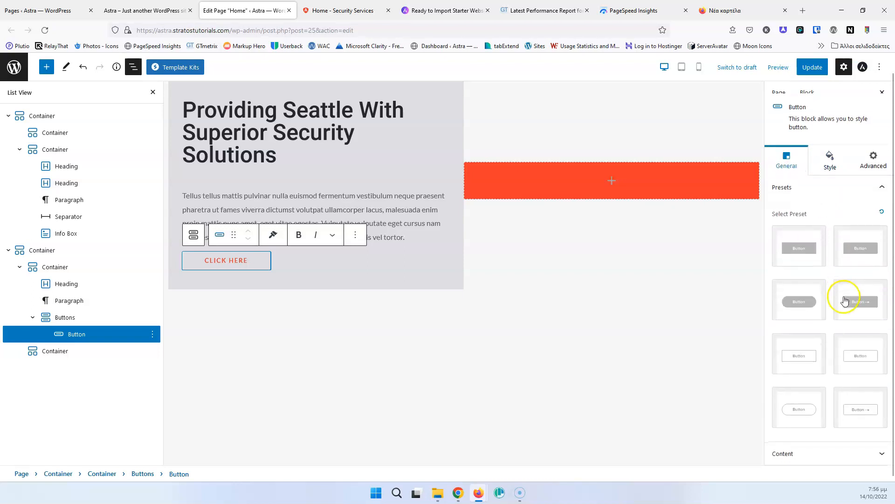
click(824, 447)
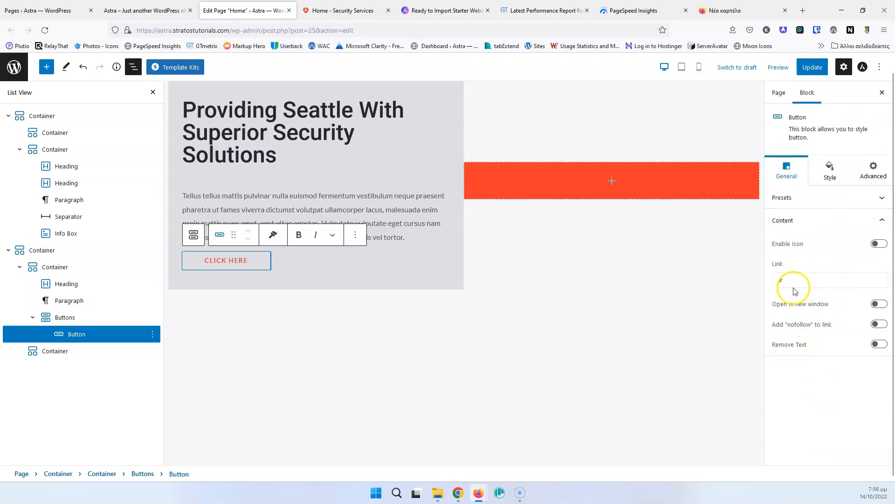
Step: Enable the icon on the CLICK HERE button and set the icon's hover color to the dark #25272D swatch
click(879, 244)
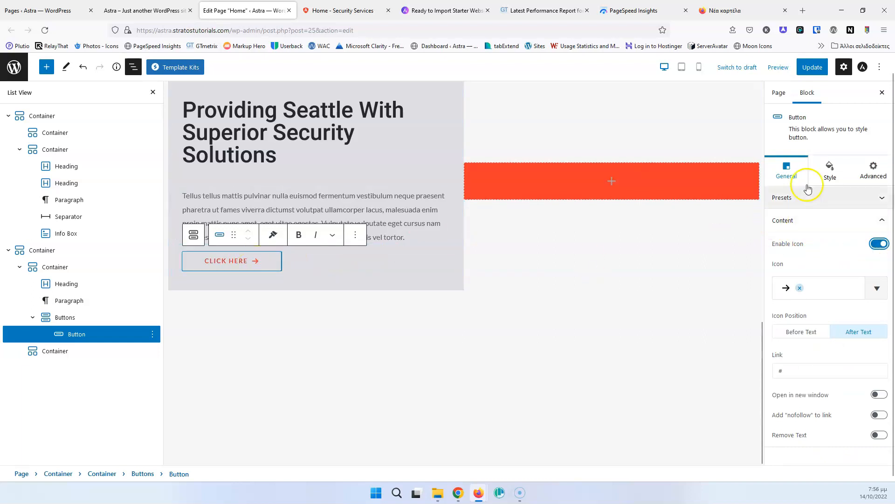
click(832, 174)
click(840, 307)
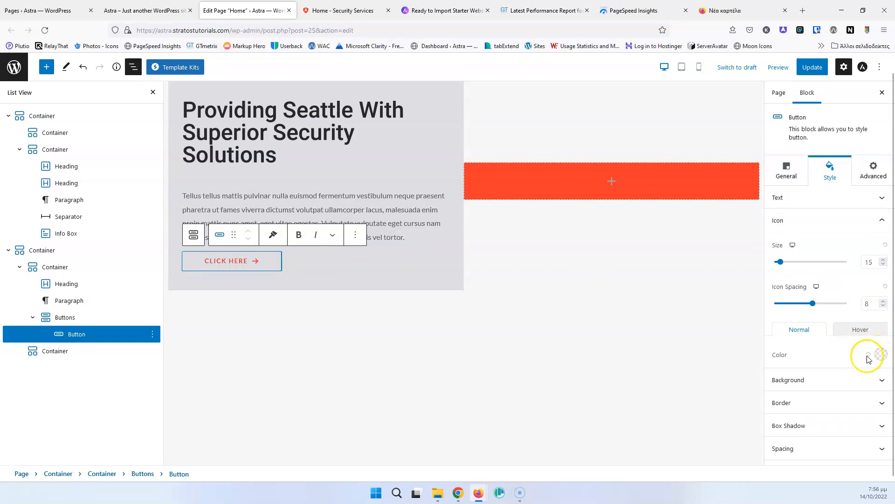
click(858, 332)
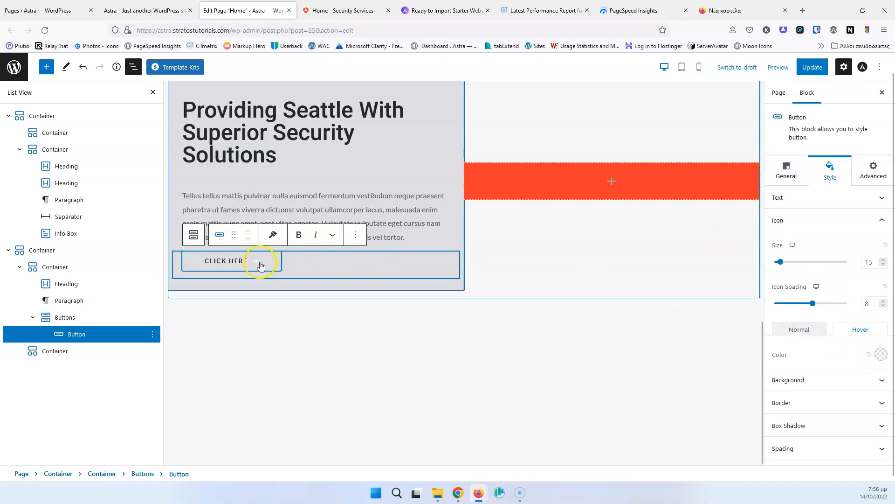
click(881, 354)
click(844, 289)
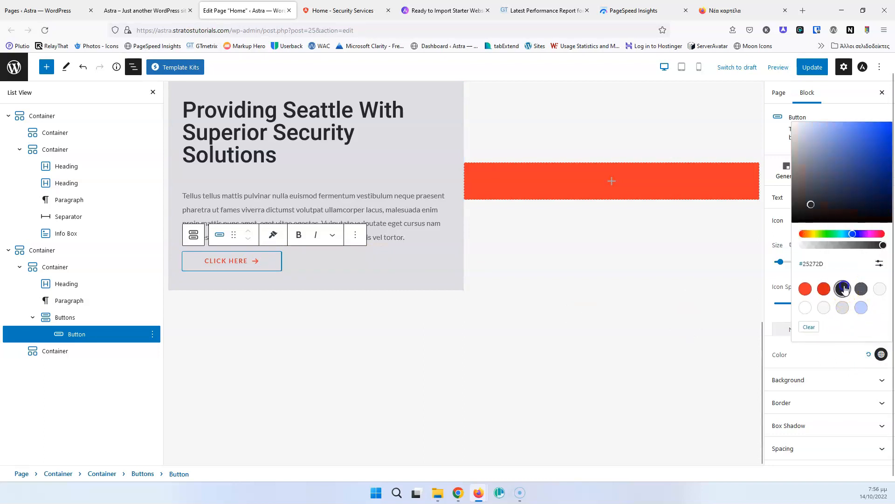
click(843, 356)
Step: Set the button icon's normal color to the first orange-red palette swatch
click(806, 331)
click(881, 354)
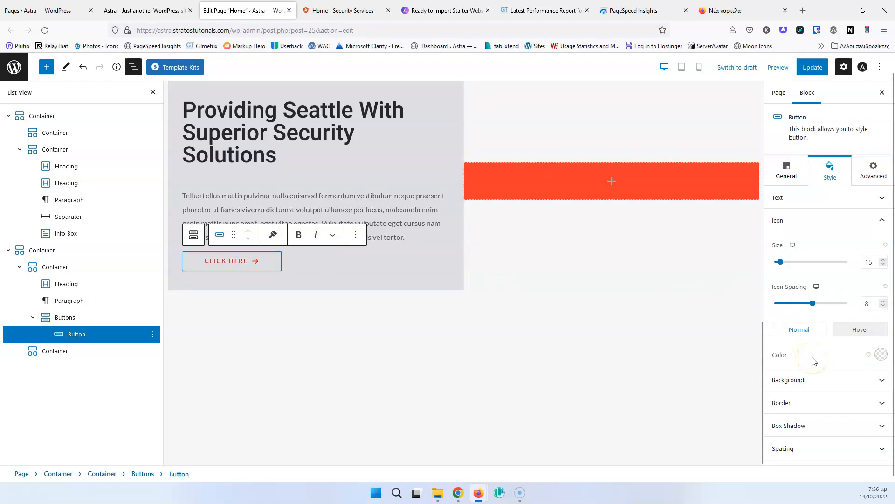
click(880, 356)
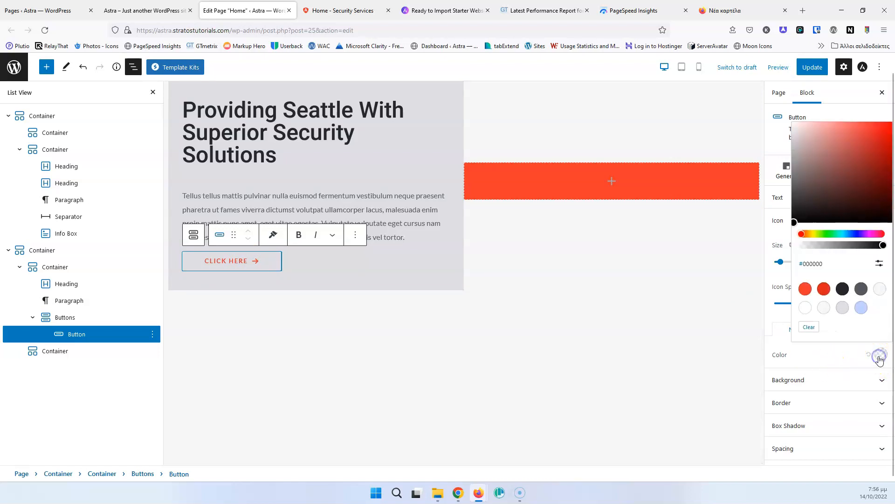
click(824, 289)
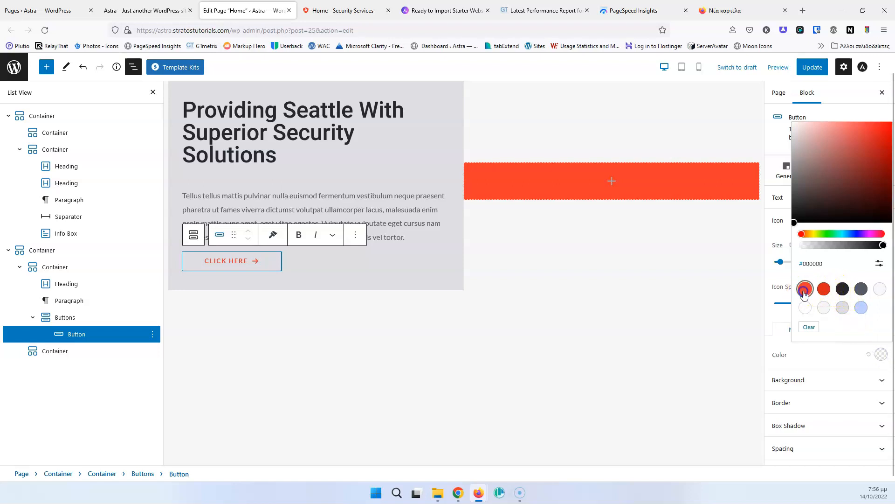
click(821, 356)
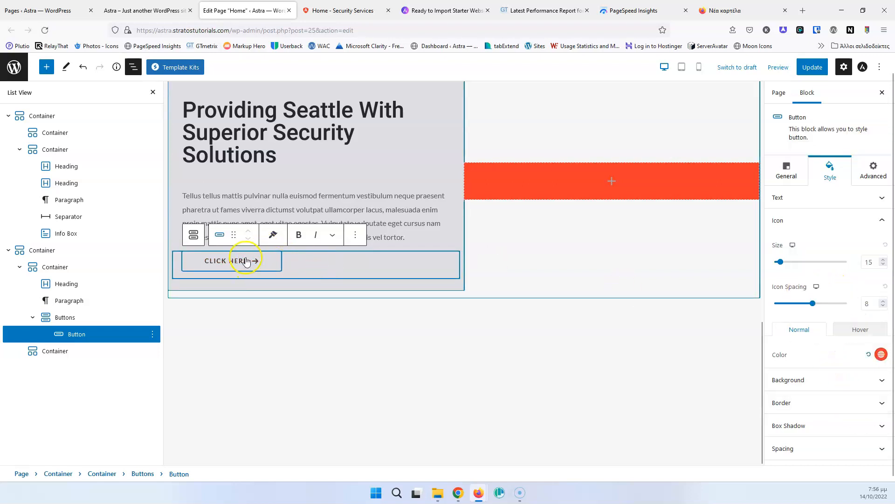
Step: Update the page and reload the live homepage to check the button's arrow icon in the new section
click(813, 67)
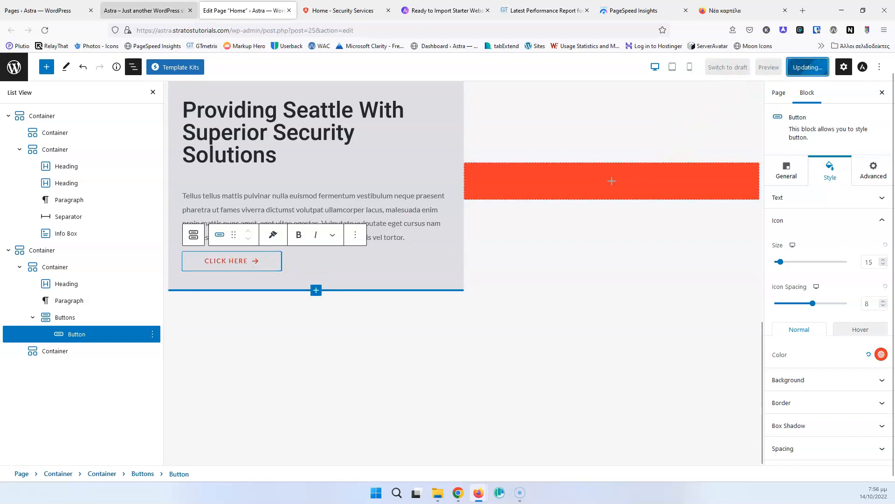
click(174, 5)
click(44, 29)
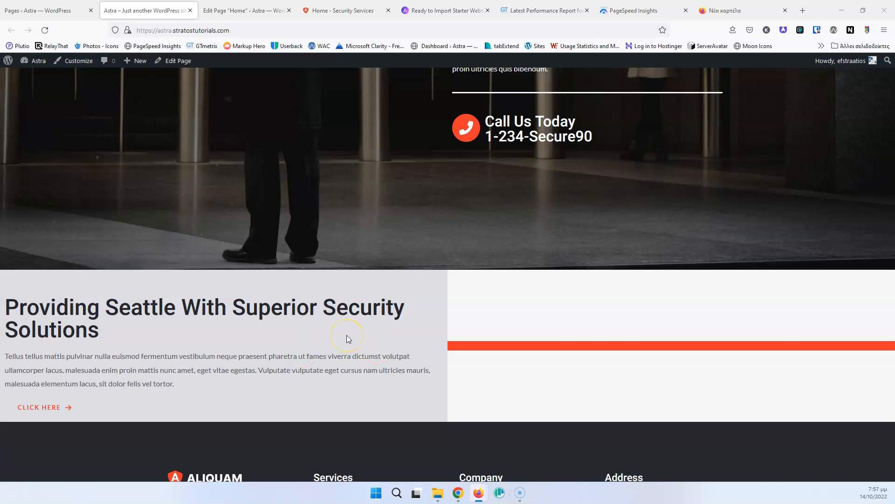
scroll(221, 369, up, 2)
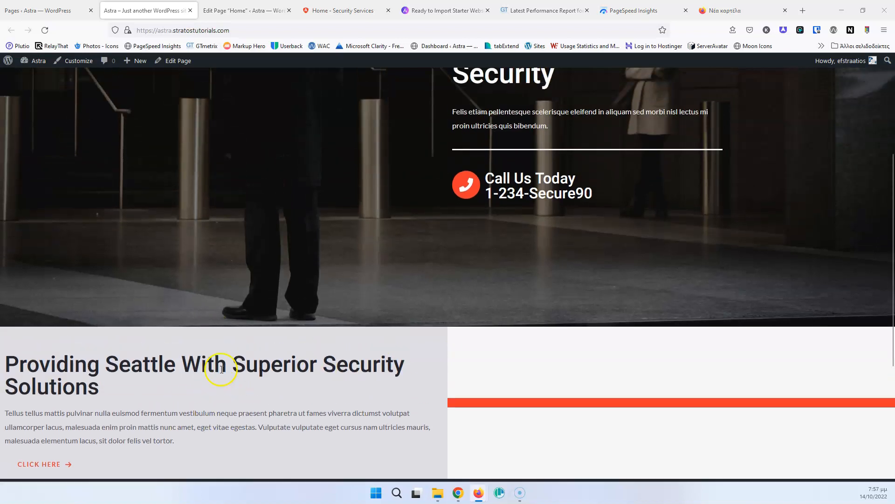
scroll(220, 368, down, 3)
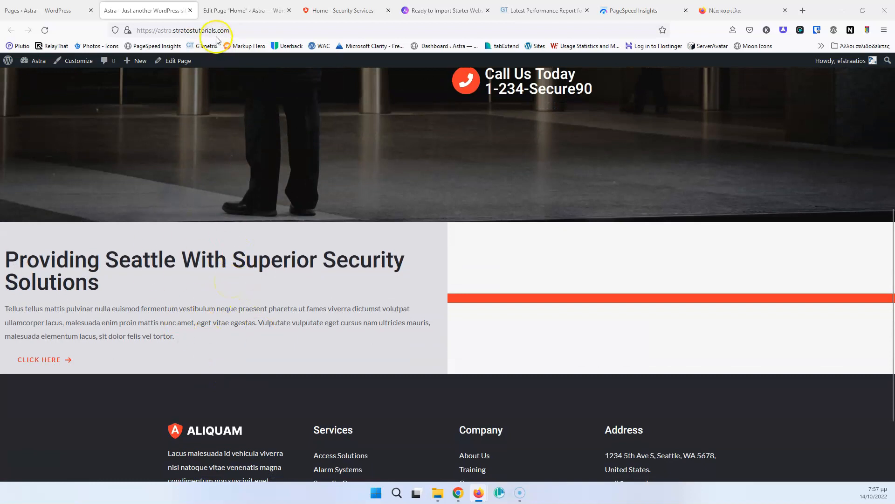
Step: Unlink the text container's padding values and set them to 50 px top, 0 right, 50 bottom and 100 left
click(238, 9)
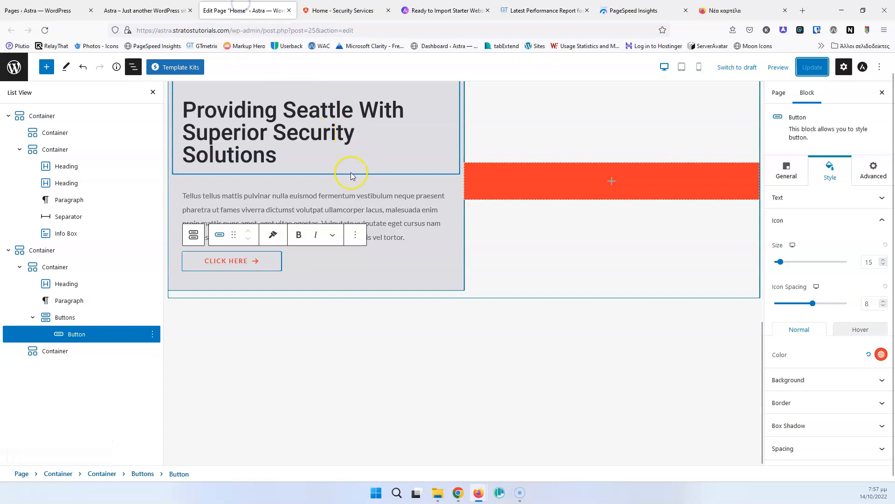
click(105, 475)
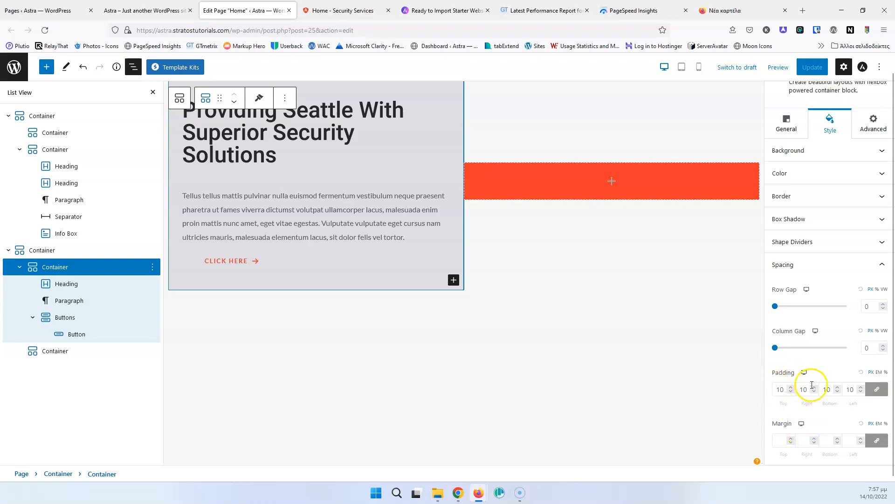
double_click(780, 390)
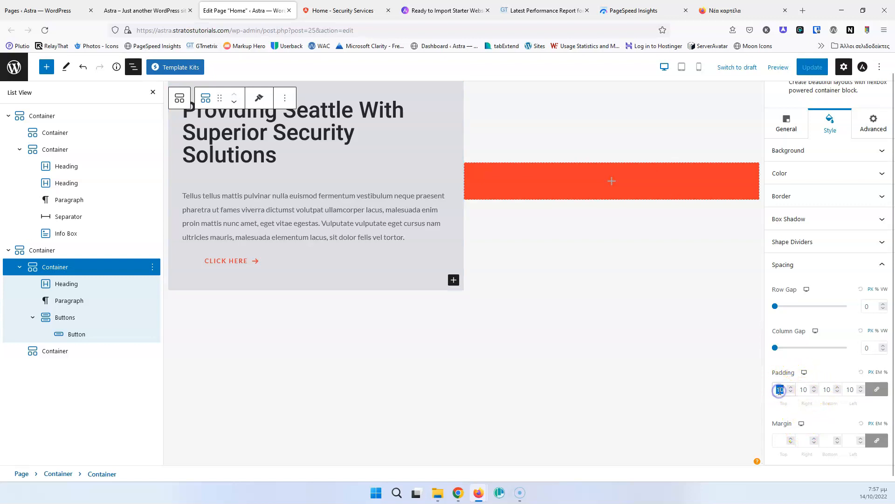
click(368, 11)
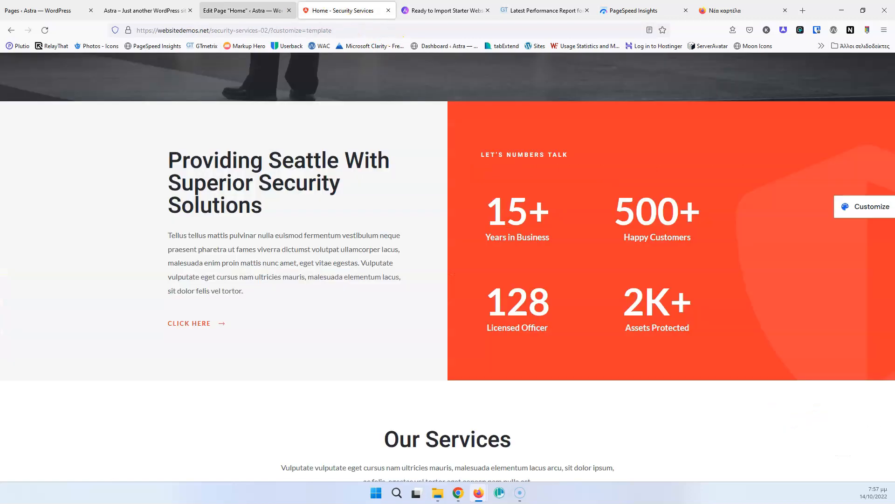
click(256, 6)
text(50)
click(879, 392)
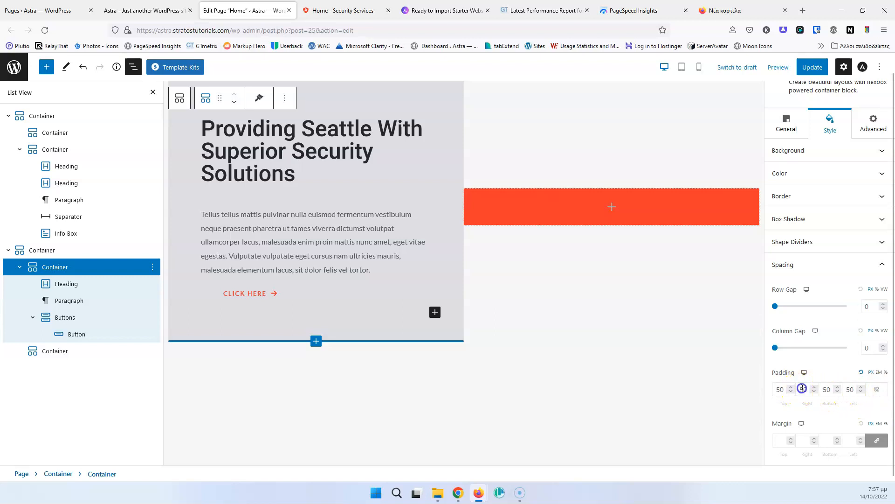
text(0)
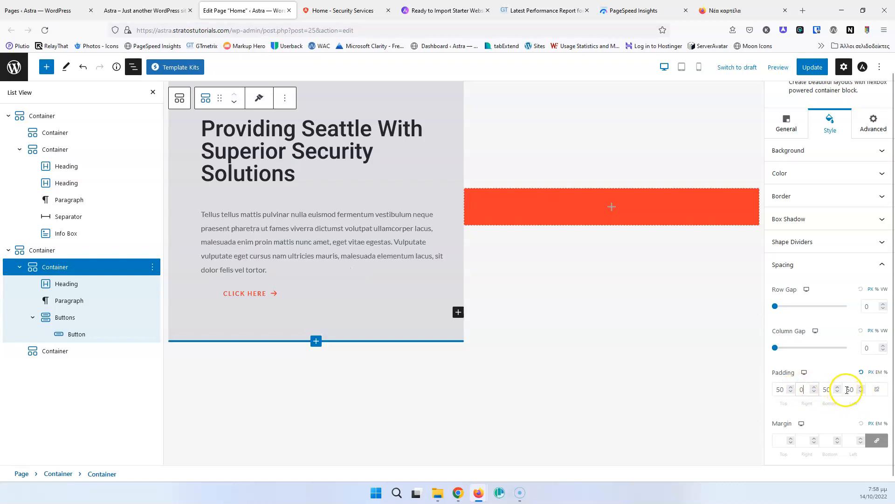
click(847, 390)
text(100)
Step: Save the page and reload the live homepage to check the text container's padding
click(812, 67)
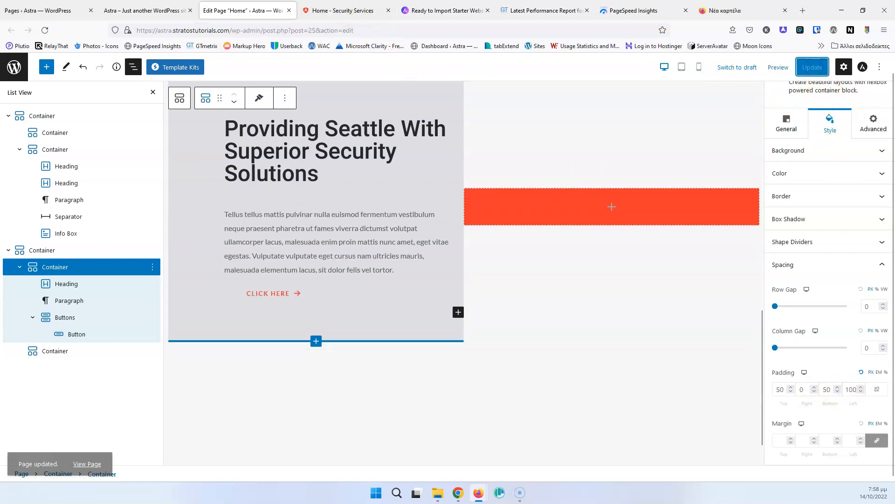
click(163, 10)
click(45, 30)
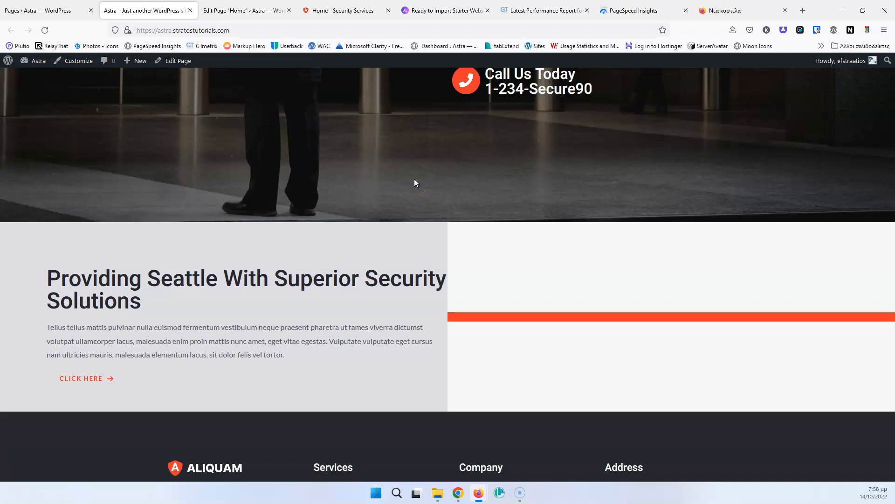
Step: Set the text container's right padding to 20 px and its left padding to 200 px
click(245, 10)
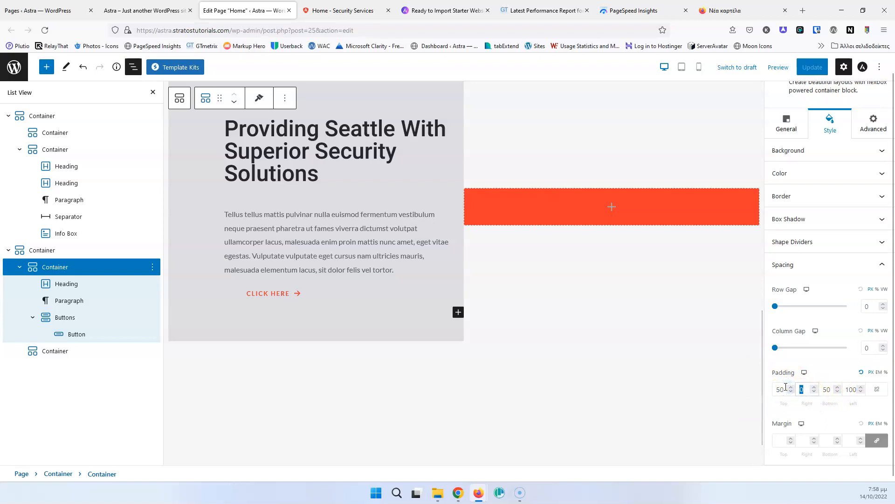
click(835, 405)
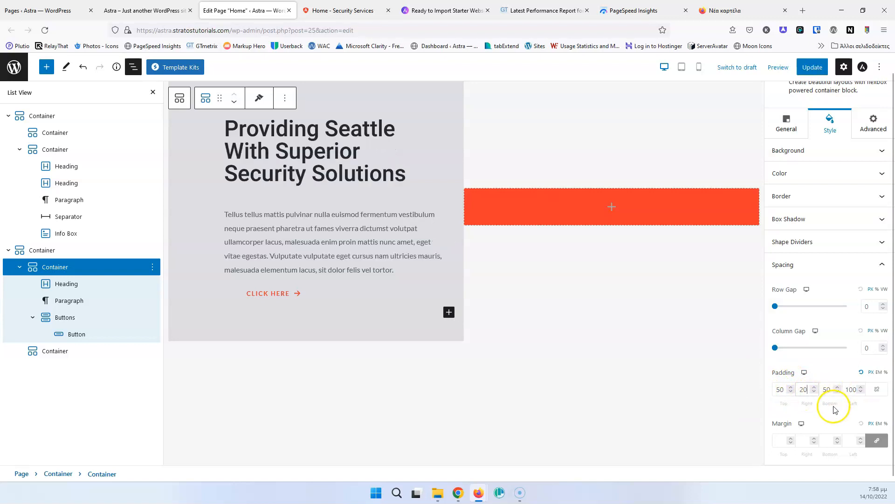
click(856, 390)
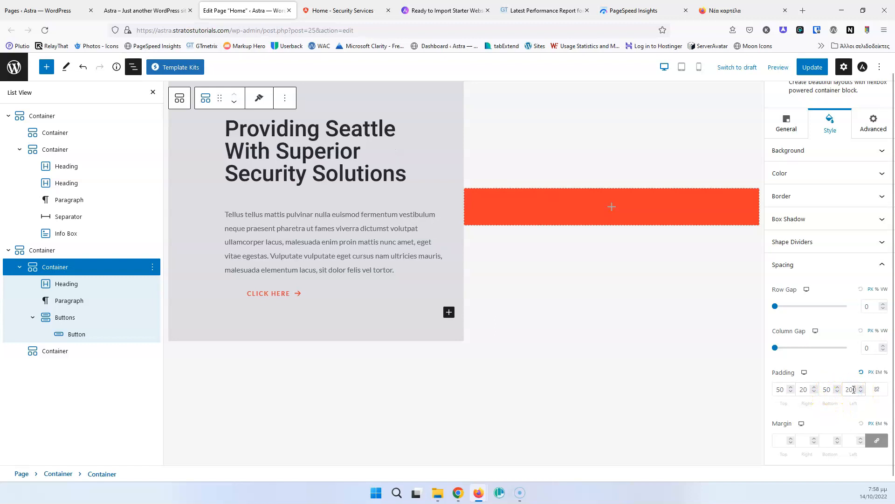
Step: Update the page and reload the live homepage to compare the text's left alignment with the rest of the page
click(811, 68)
click(140, 10)
click(43, 31)
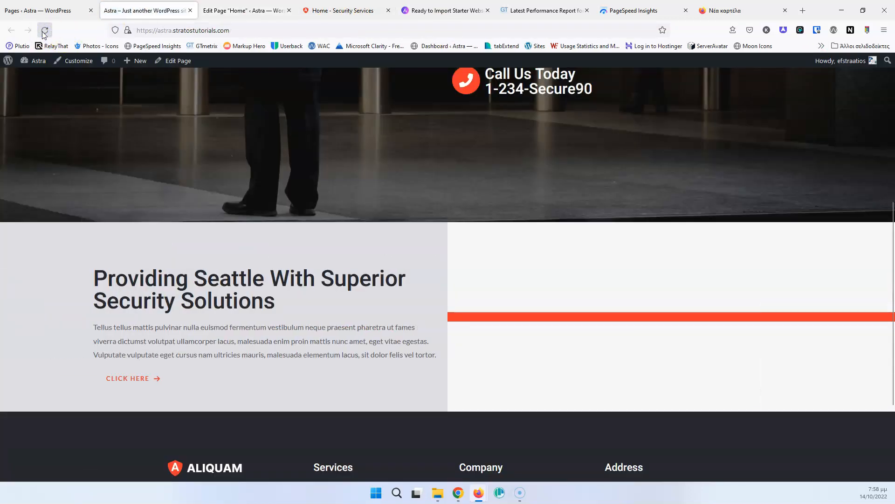
scroll(202, 250, up, 6)
scroll(202, 250, down, 6)
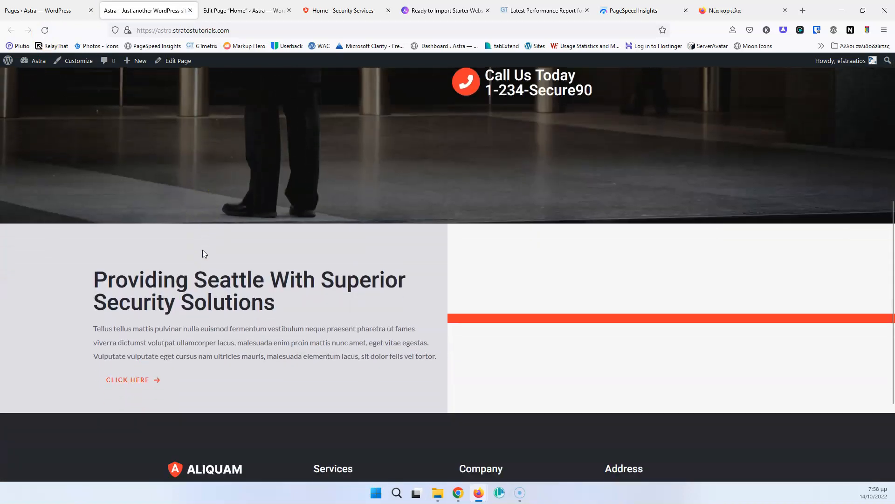
Step: Set the text container's left padding to 300 px and compare the live homepage with the Security Services demo
click(208, 10)
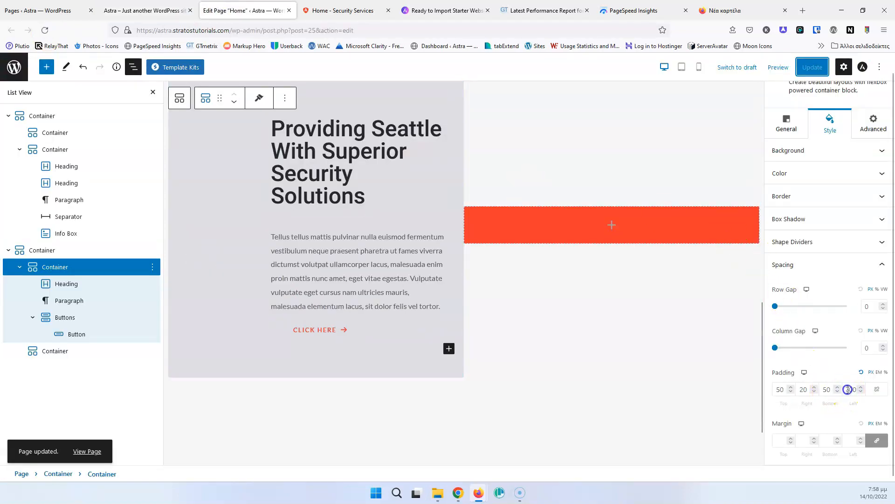
text(3)
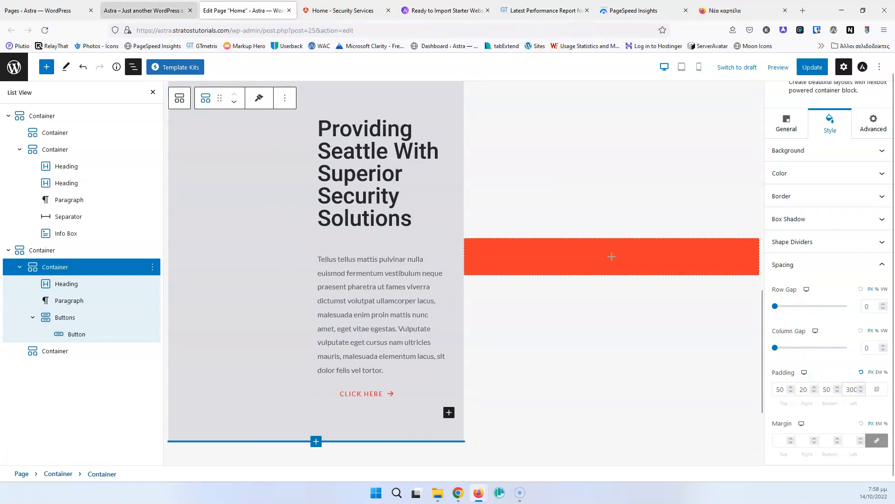
click(148, 10)
click(326, 11)
click(182, 11)
Step: Set the text container's top and bottom padding to 75 px
click(243, 10)
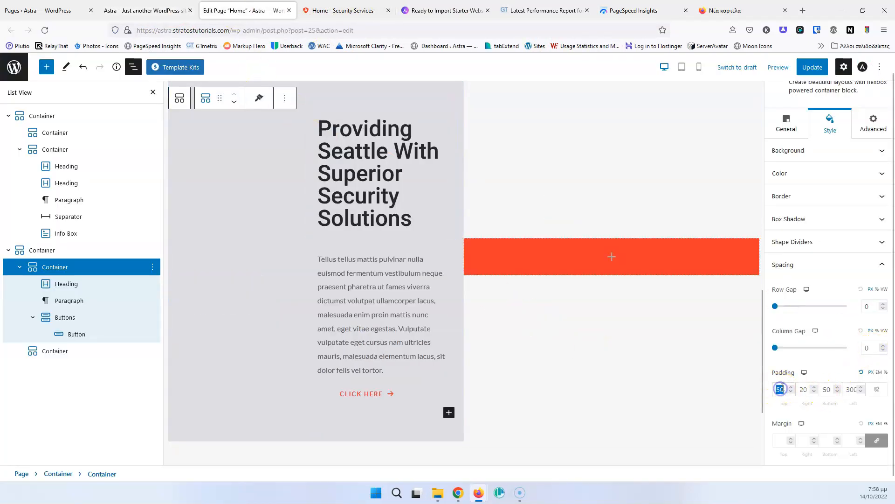
click(829, 391)
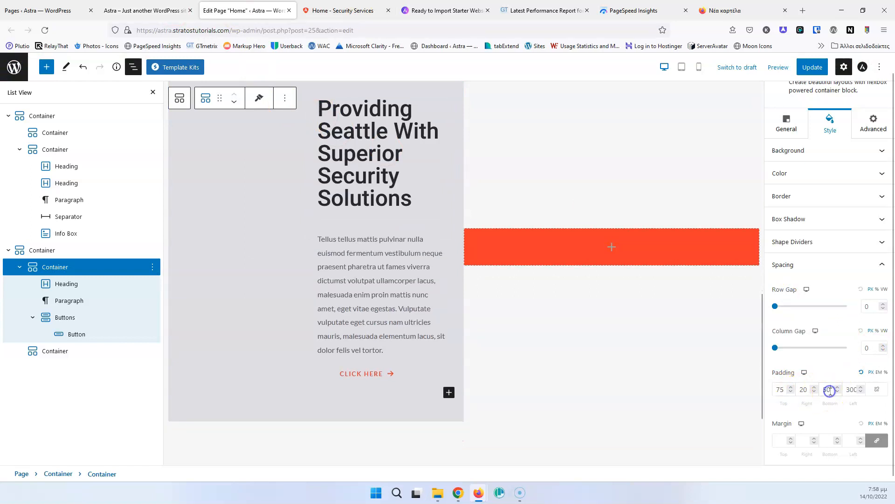
text(75)
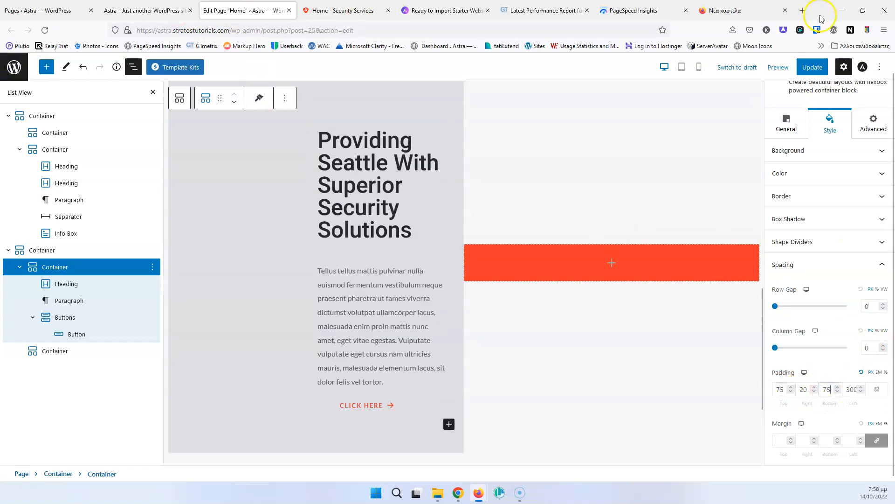
Step: Update the page, reload the live homepage to review the section's spacing and button, and return to the page editor
click(812, 68)
click(144, 10)
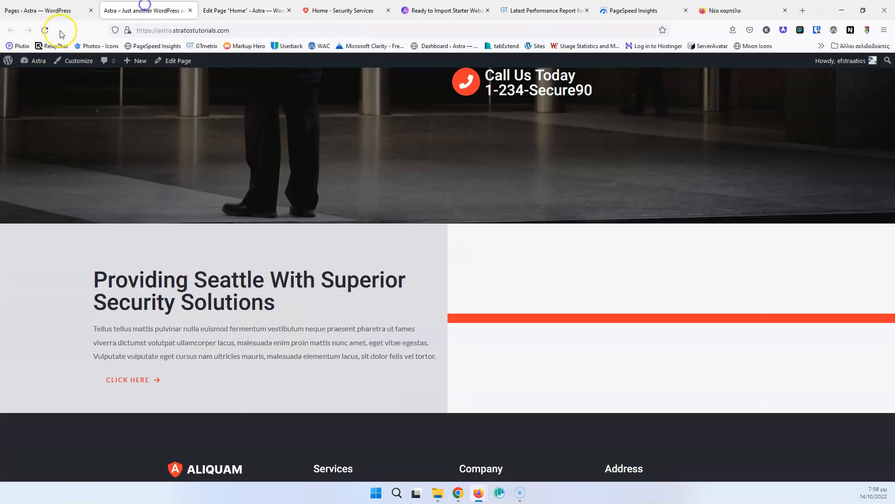
click(45, 30)
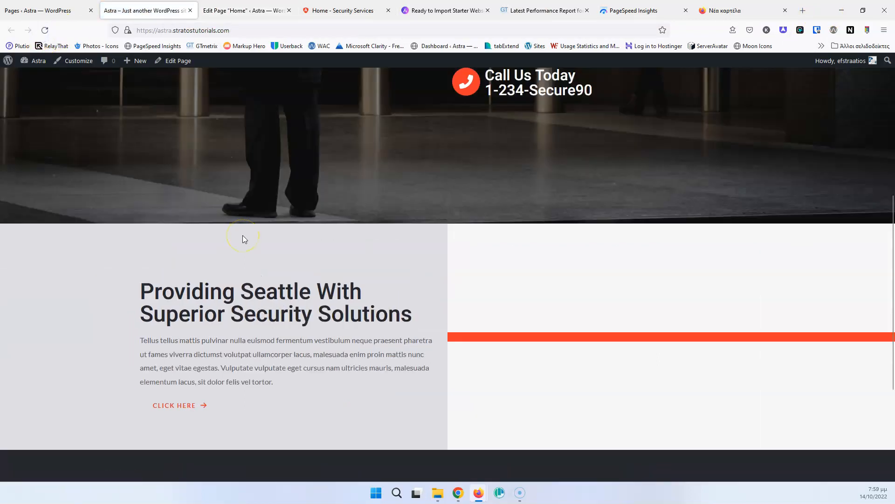
scroll(233, 277, up, 6)
scroll(234, 276, down, 7)
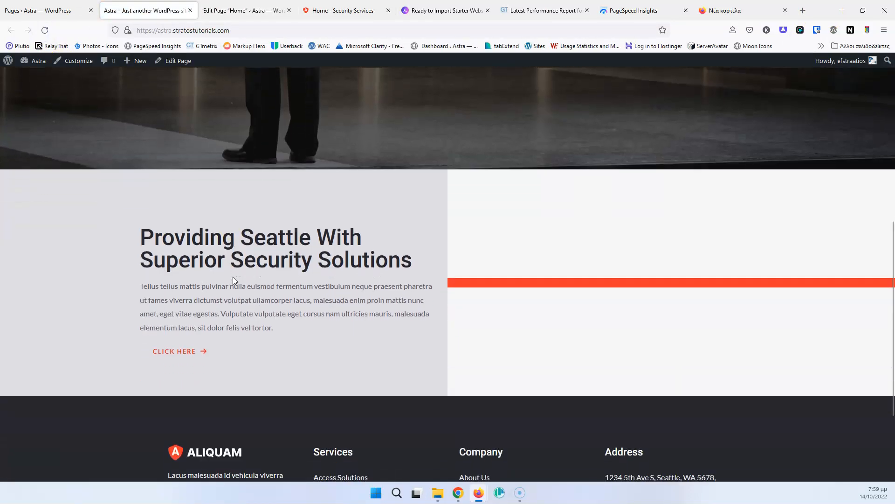
scroll(234, 277, down, 3)
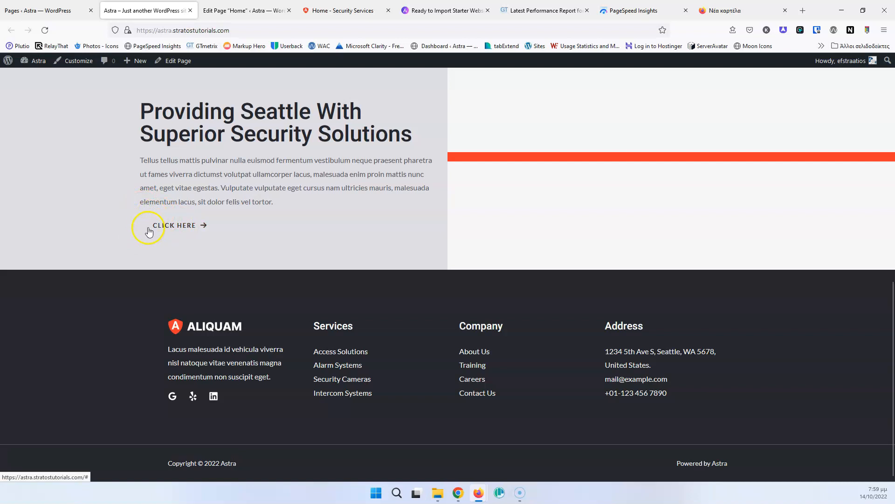
click(235, 11)
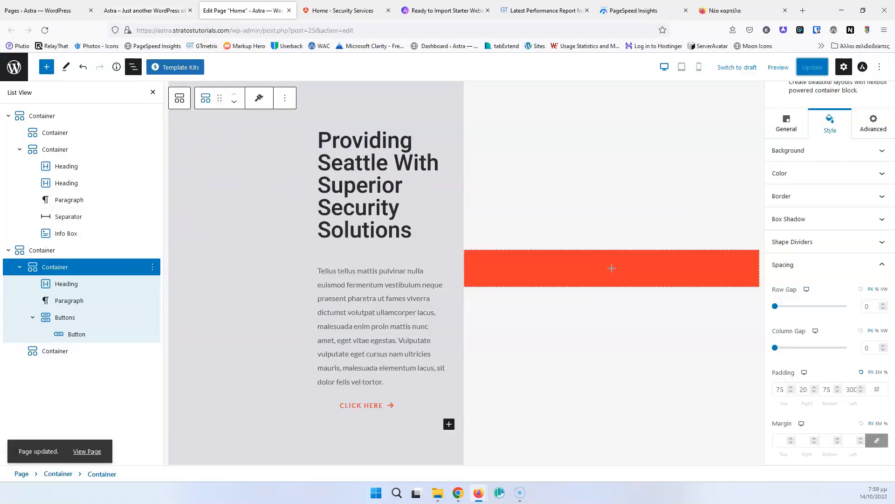
Step: Set the Click Here button's padding to 0 on all sides, and open its parent Buttons block's spacing settings
click(339, 407)
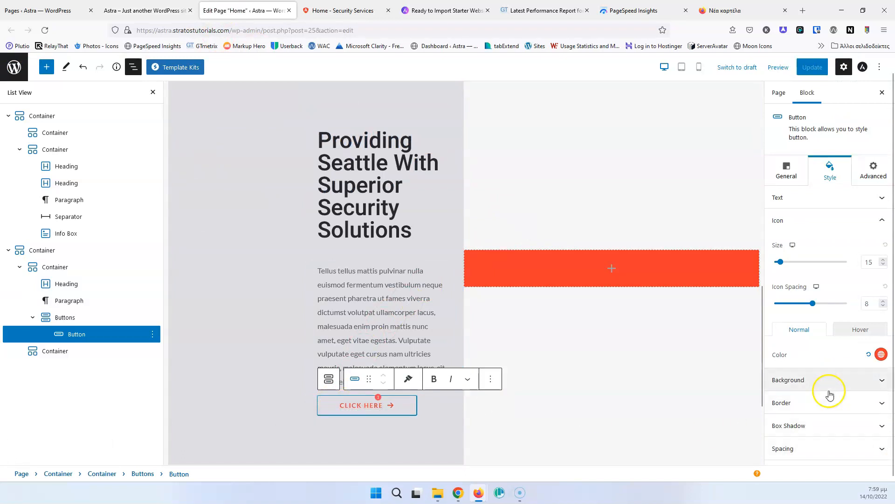
click(827, 447)
click(781, 351)
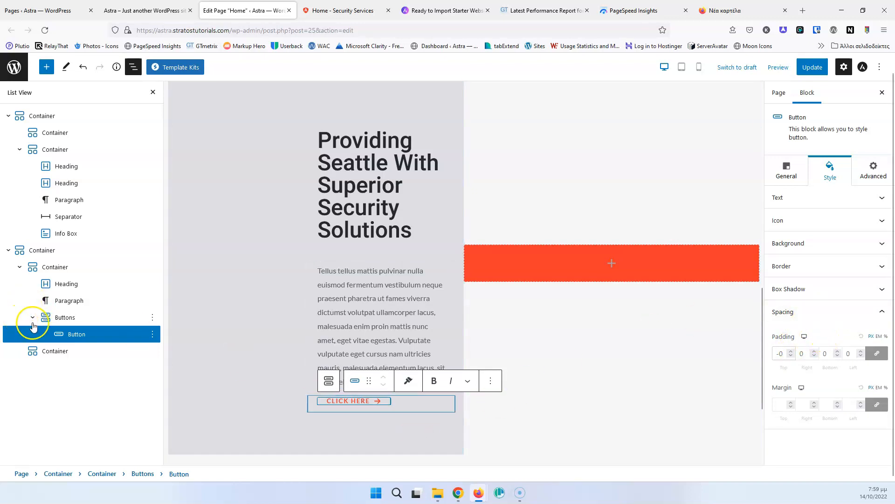
click(69, 317)
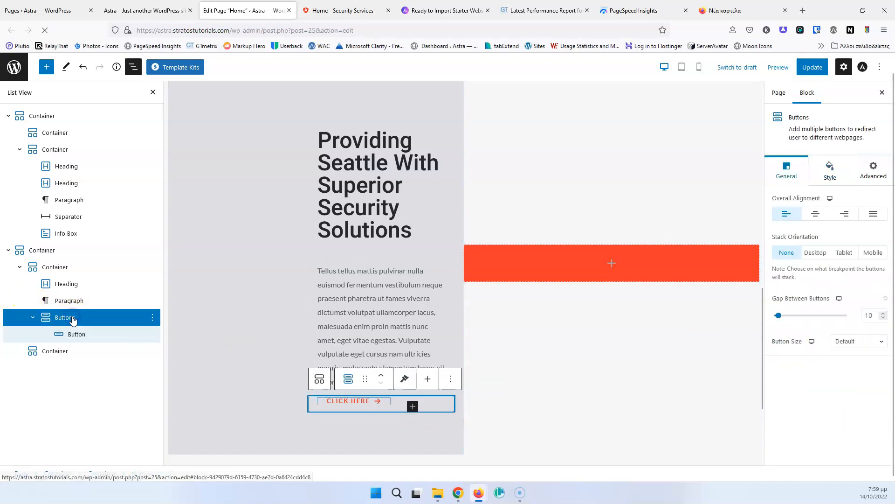
click(810, 174)
click(815, 248)
click(778, 264)
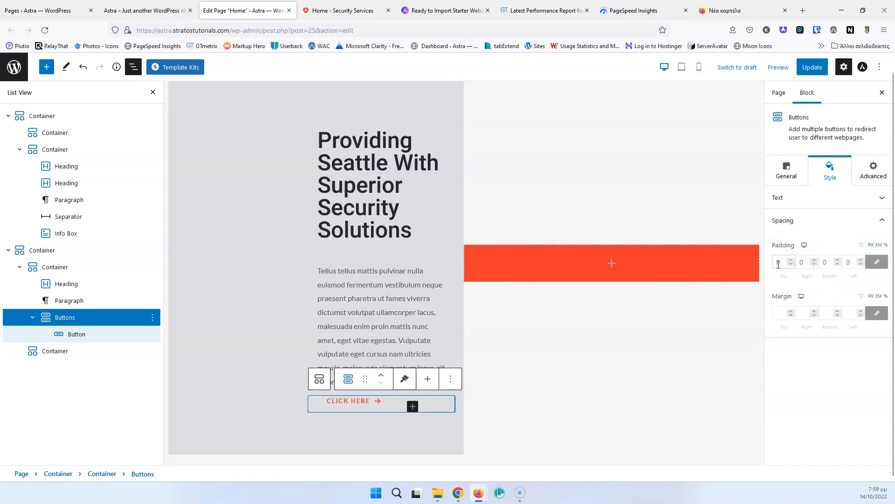
Step: Update the page, compare the live homepage's text section with the Security Services demo, and return to the page editor
click(812, 67)
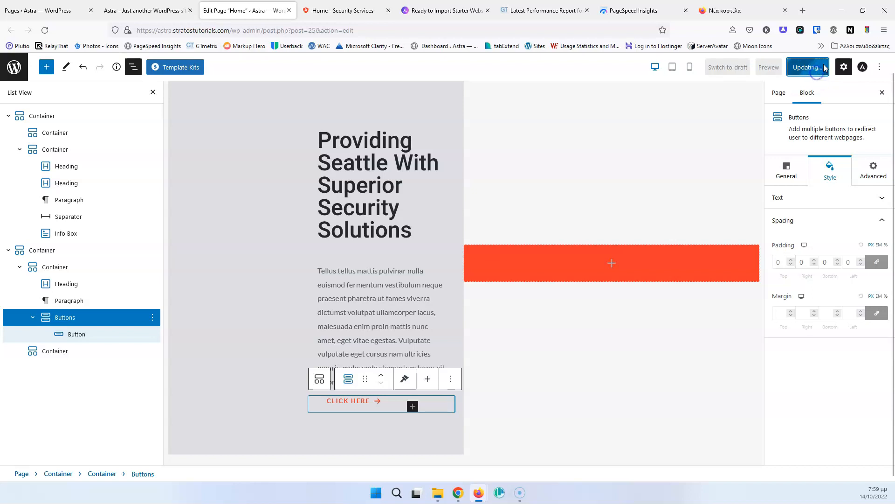
click(325, 5)
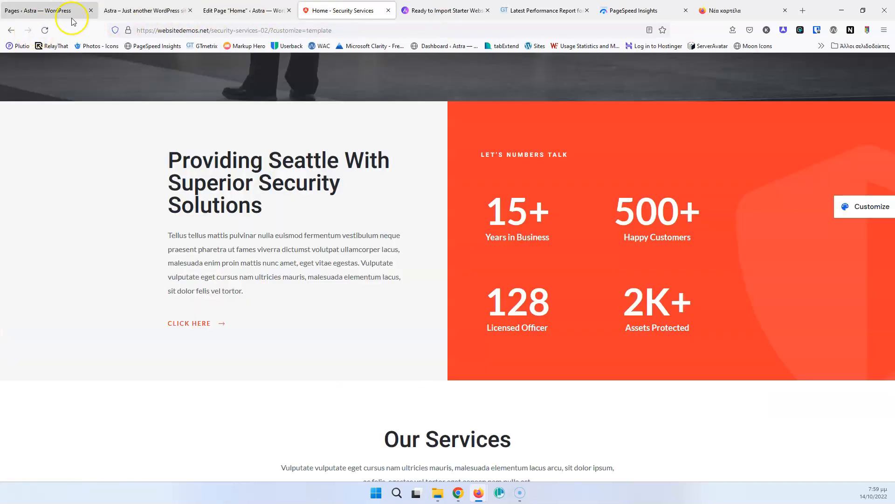
key(ctrl+Tab)
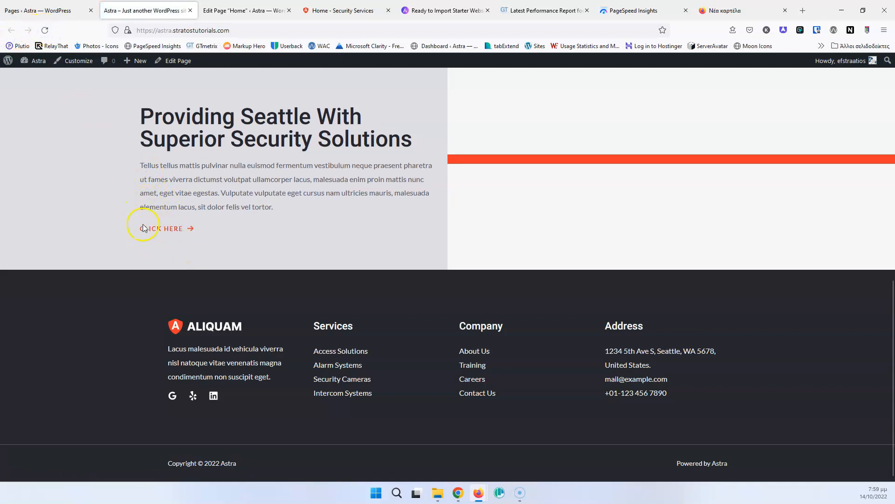
click(337, 9)
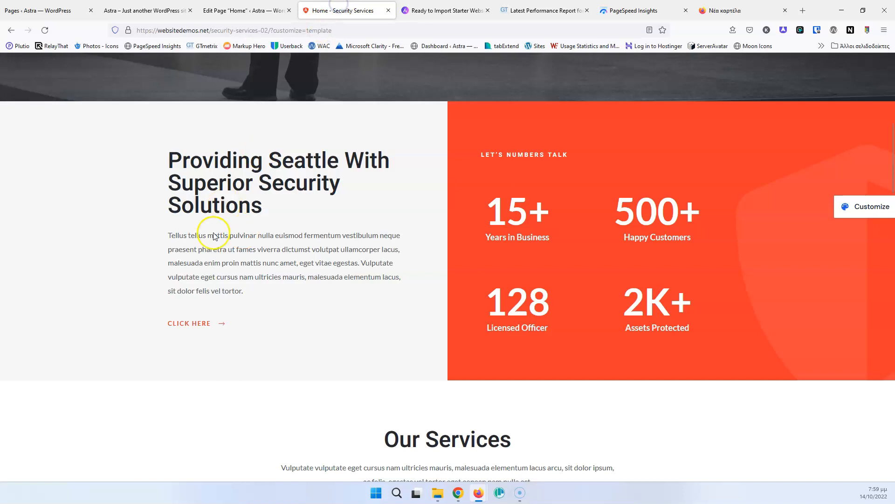
click(157, 11)
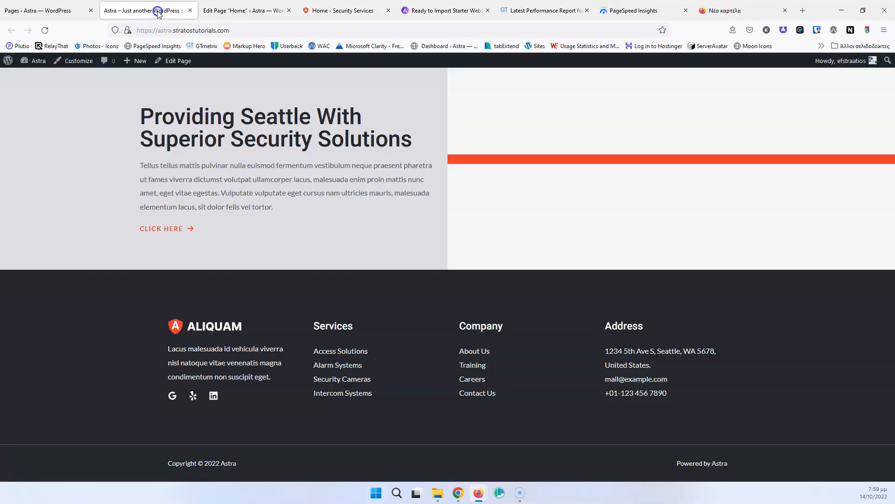
click(235, 13)
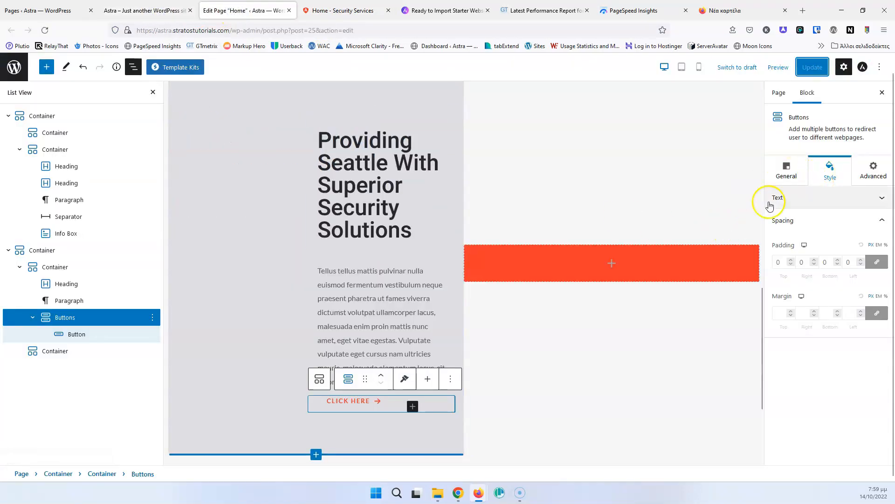
Step: Set the text container's row gap to 10 px and update the page
click(102, 473)
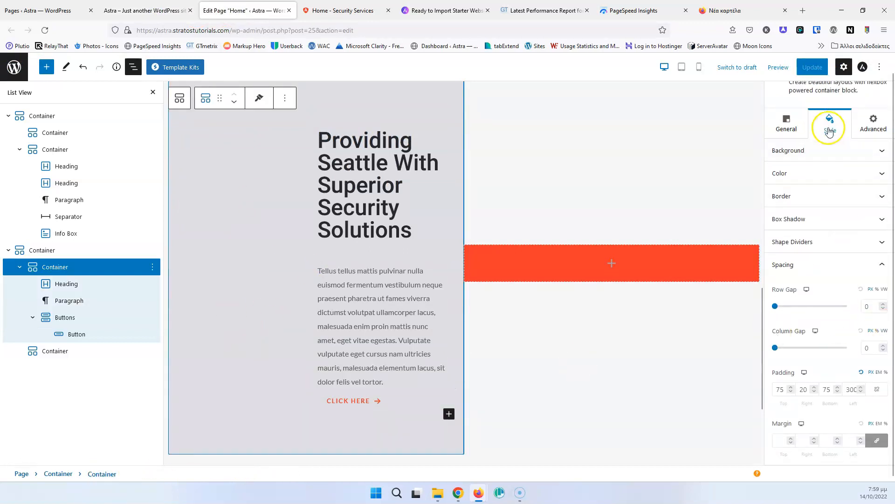
click(863, 307)
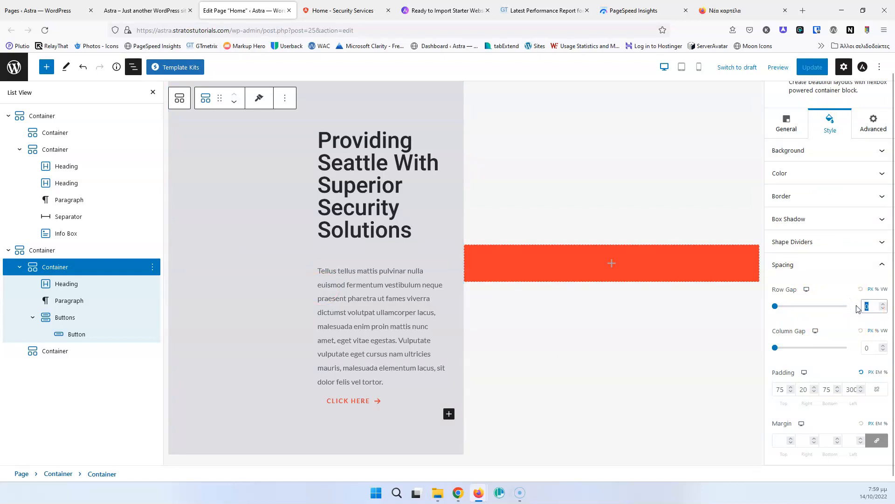
text(1)
click(816, 69)
Step: Add a Heading block reading "Let’s Numbers Talk" from the demo to the orange container, and turn off its subheading
key(ctrl+Tab)
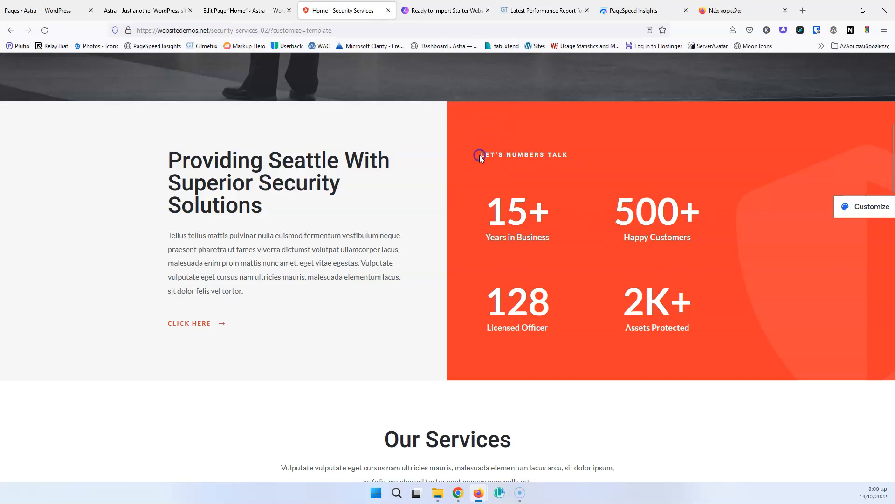
key(ctrl+shift+Tab)
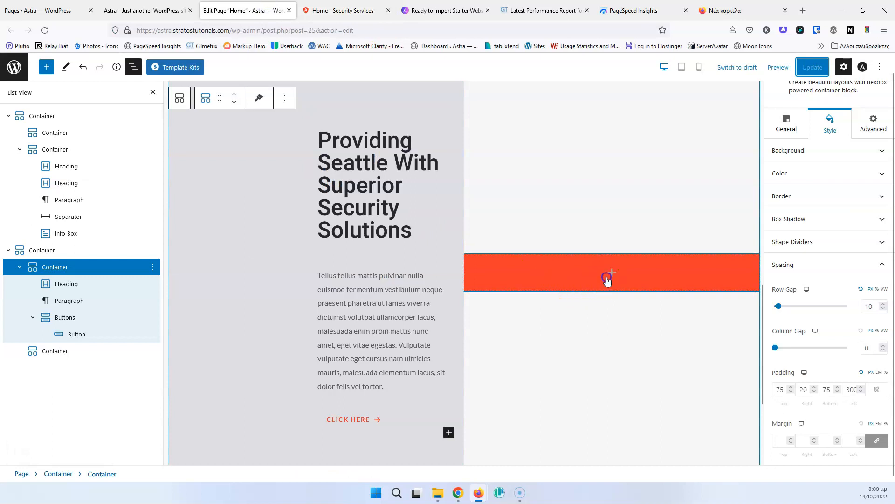
click(607, 277)
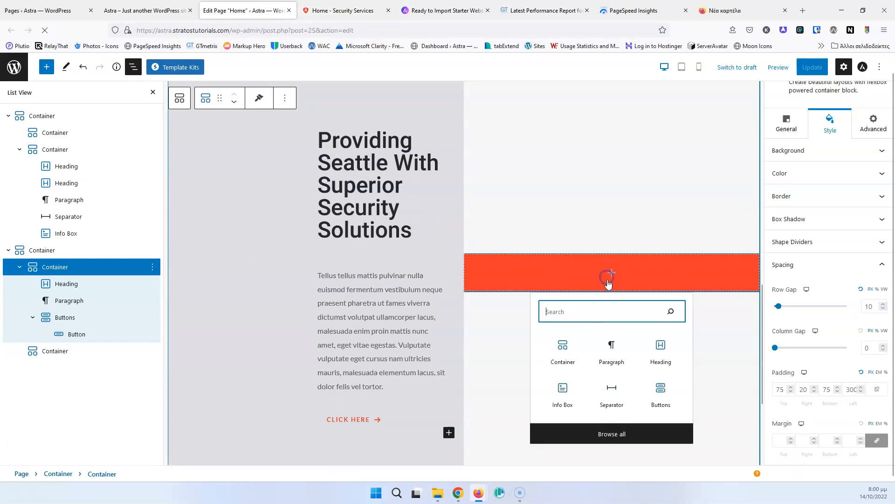
click(666, 350)
click(567, 260)
text(Let’s Numbers Talk)
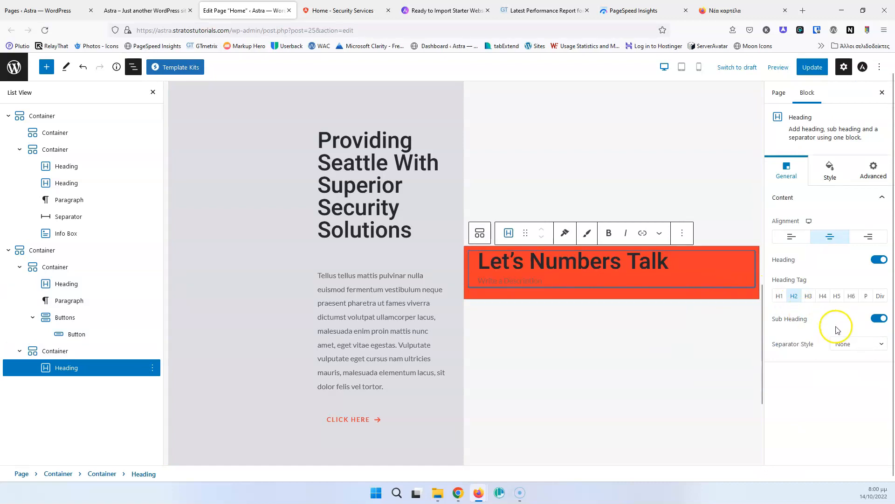
click(877, 319)
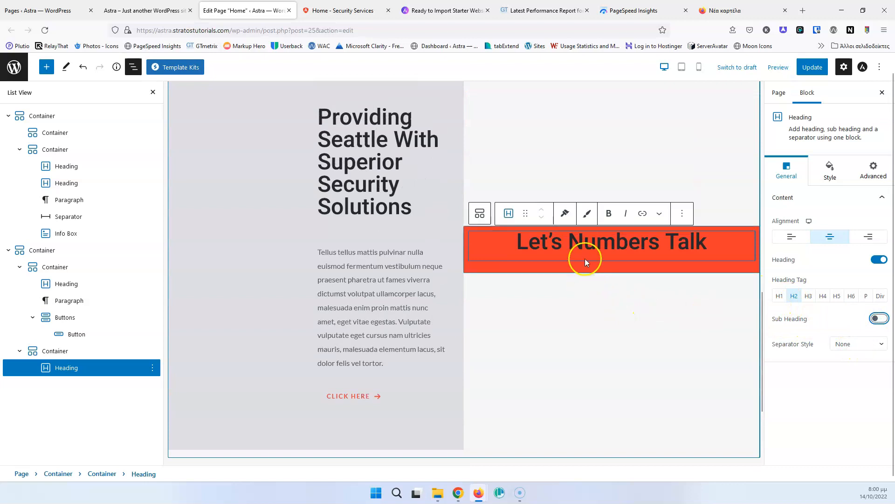
Step: Style the "Let’s Numbers Talk" heading in white (#FFFFFF), 20 px and uppercase, and update the page
click(828, 172)
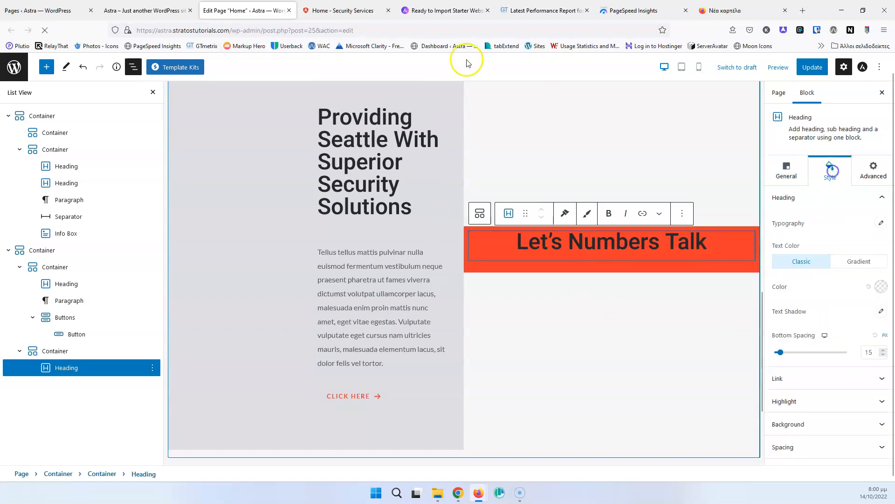
click(879, 286)
click(806, 240)
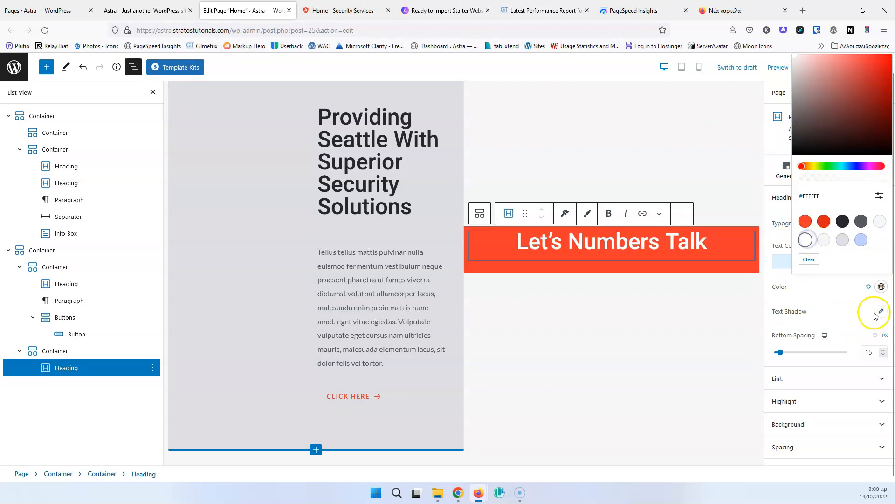
click(840, 308)
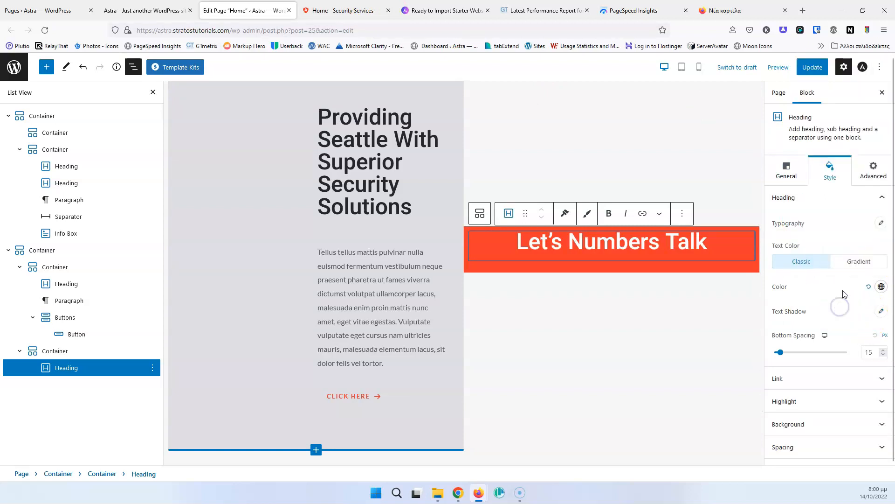
click(881, 223)
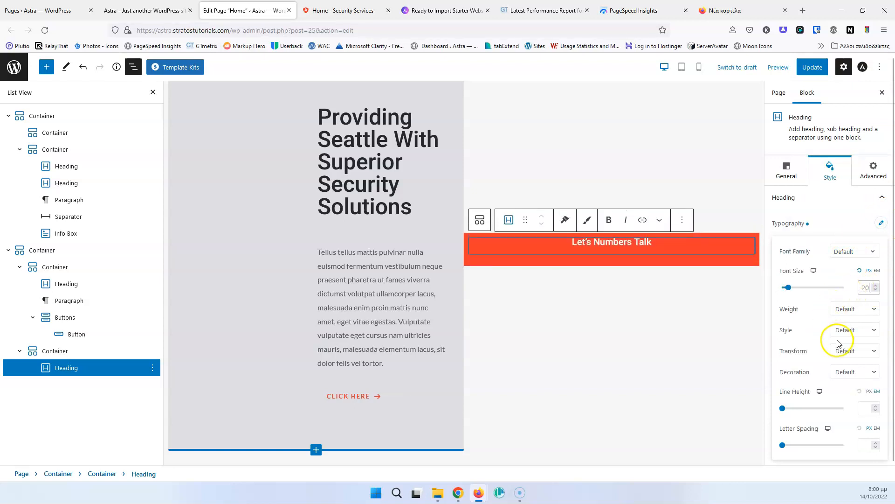
click(852, 359)
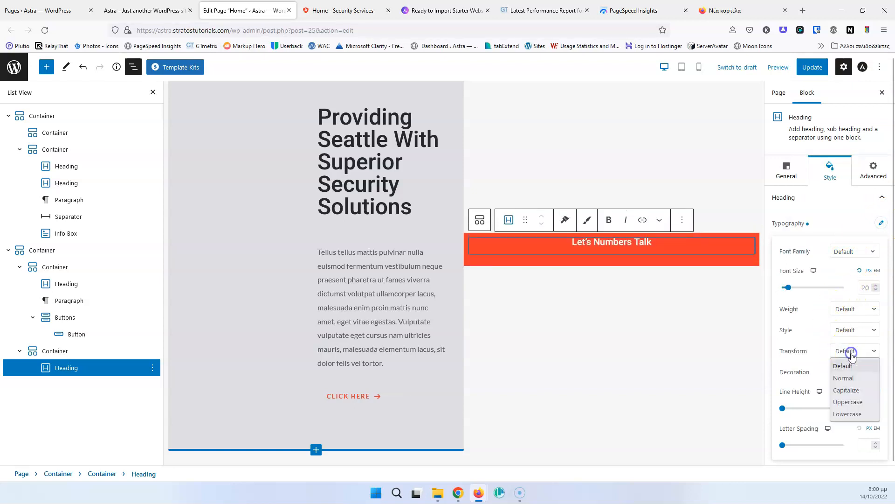
click(852, 402)
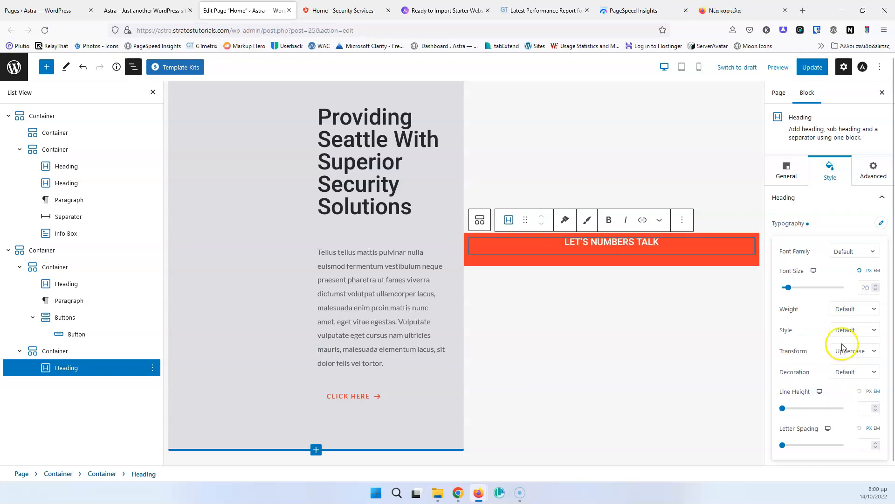
click(820, 74)
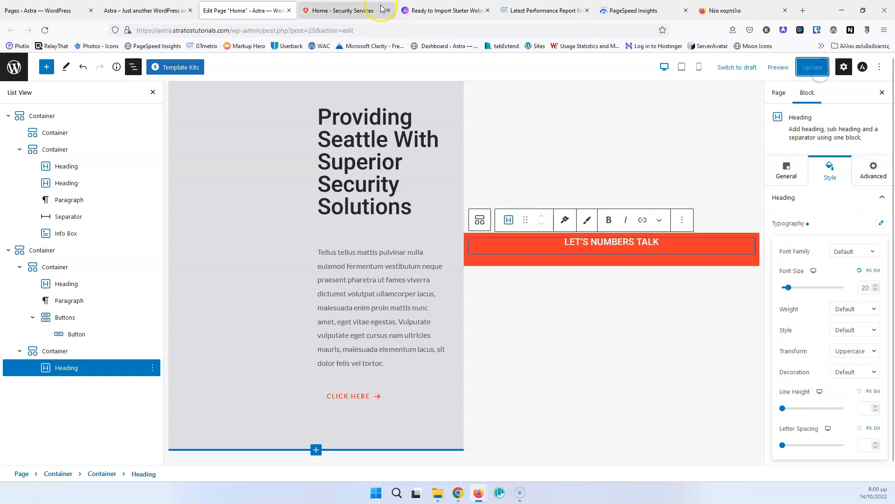
Step: Check the numbers heading's placement in the Security Services demo and left-align the "Let’s Numbers Talk" heading
click(340, 10)
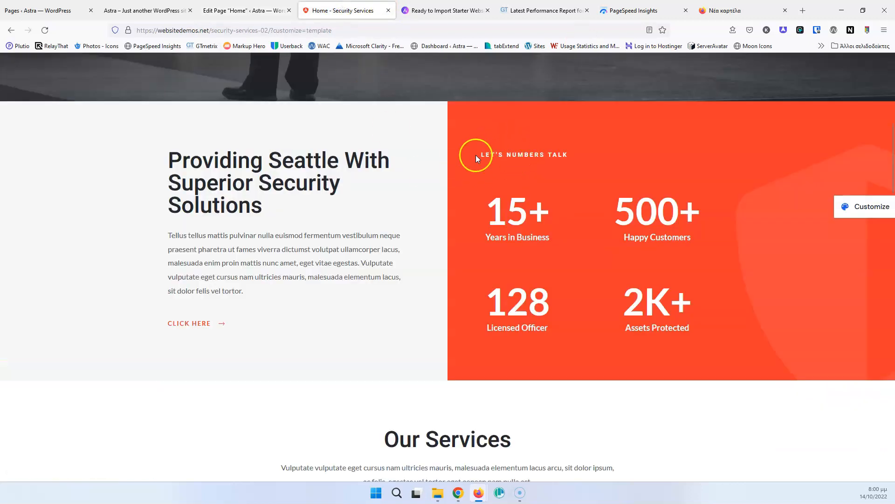
key(ctrl+shift+Tab)
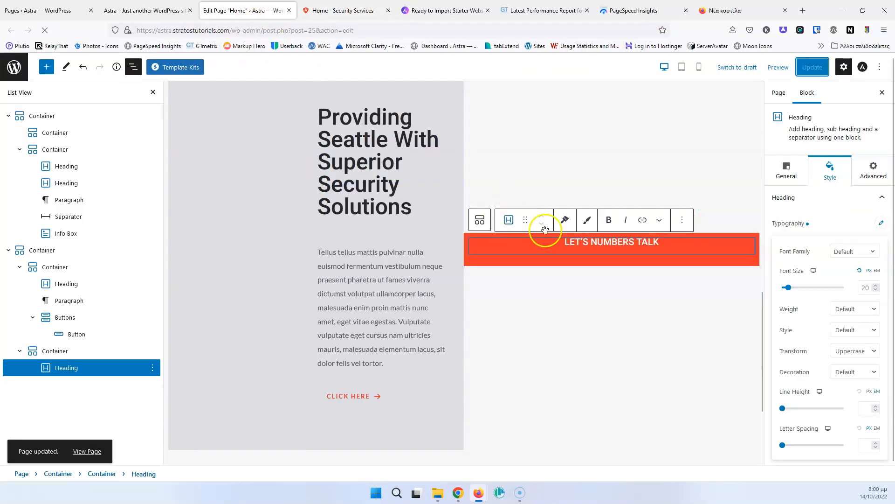
click(881, 223)
click(788, 174)
click(791, 234)
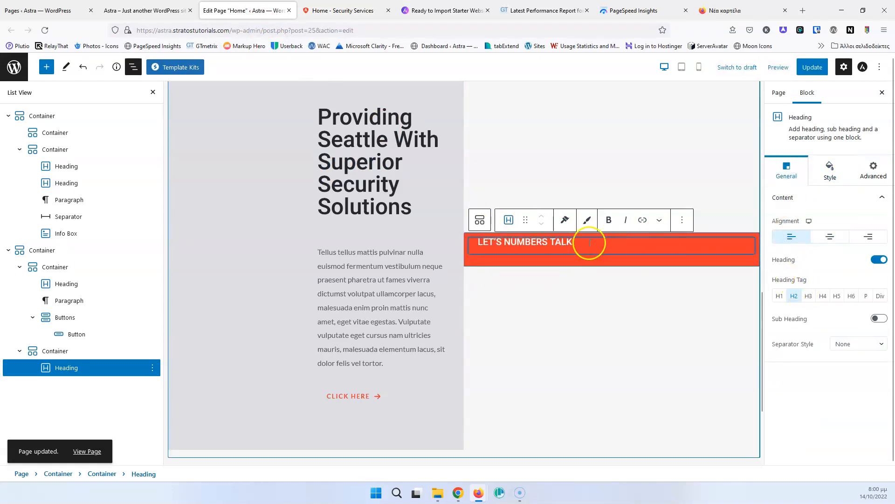
Step: Review the demo's statistics layout and add a nested container below the heading inside the orange container
click(333, 10)
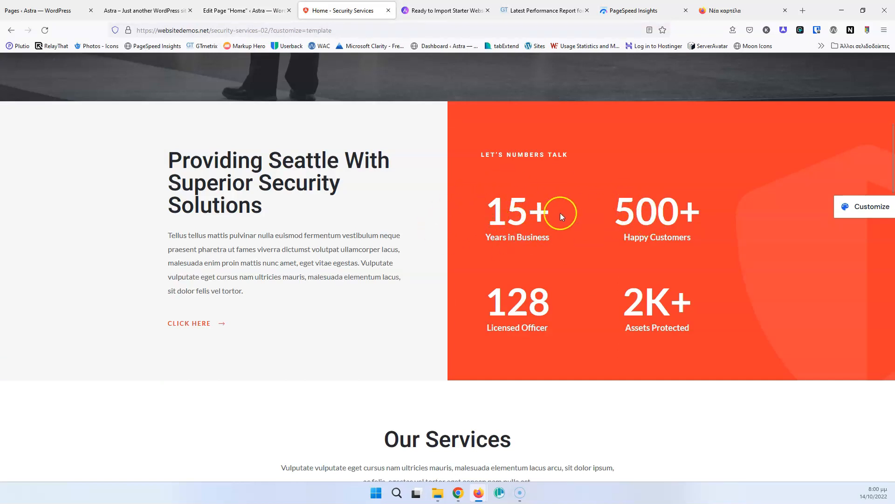
click(230, 11)
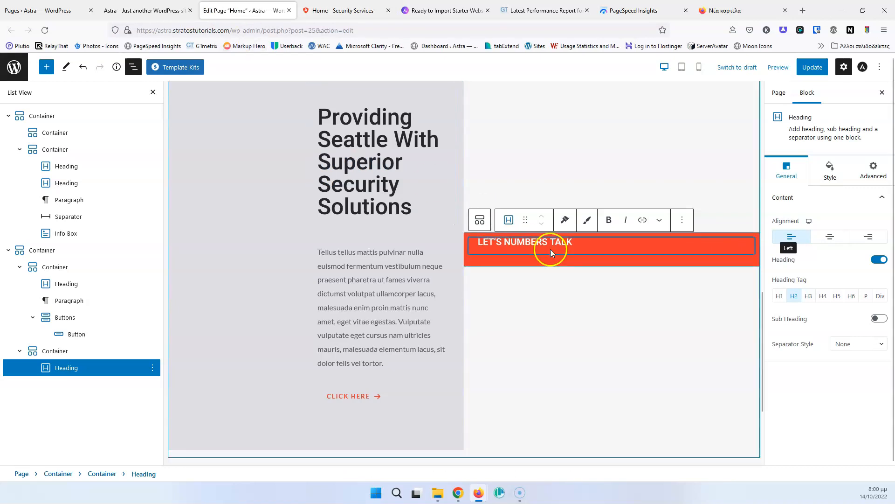
click(599, 264)
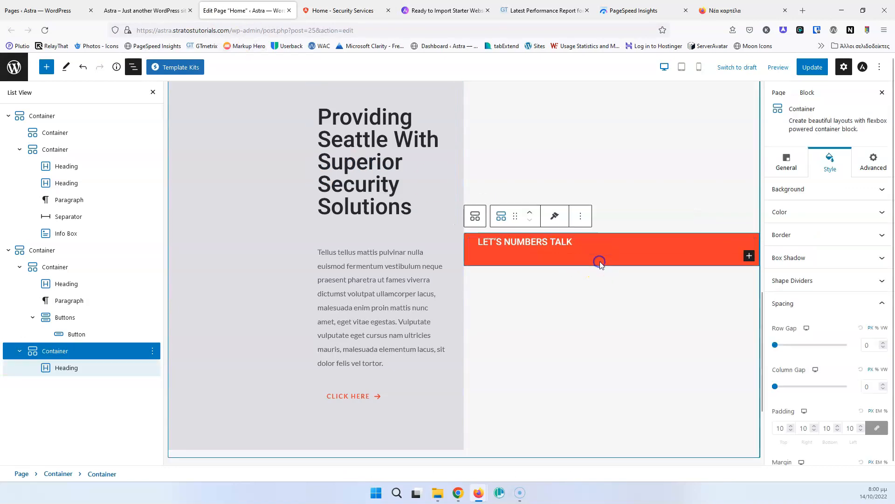
click(749, 256)
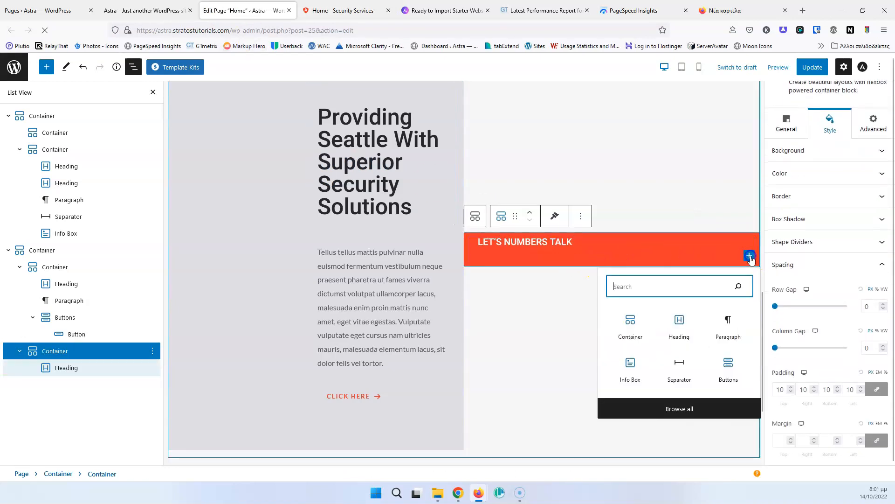
click(637, 325)
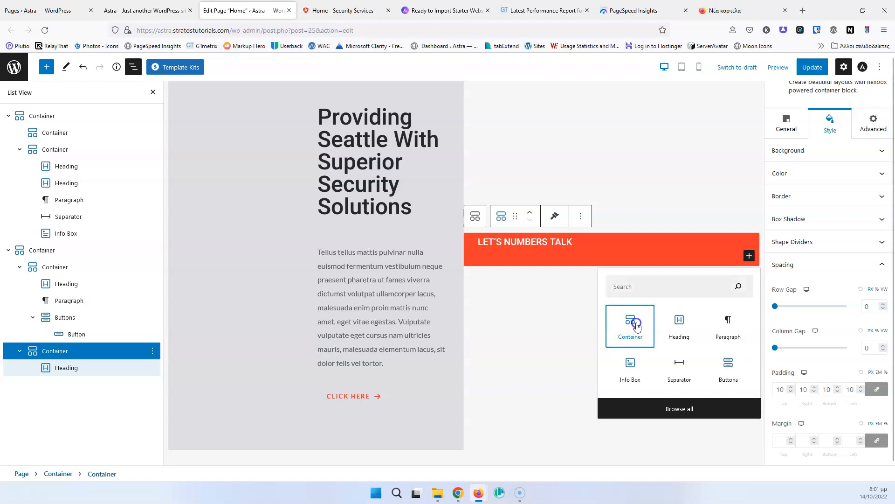
scroll(688, 277, down, 3)
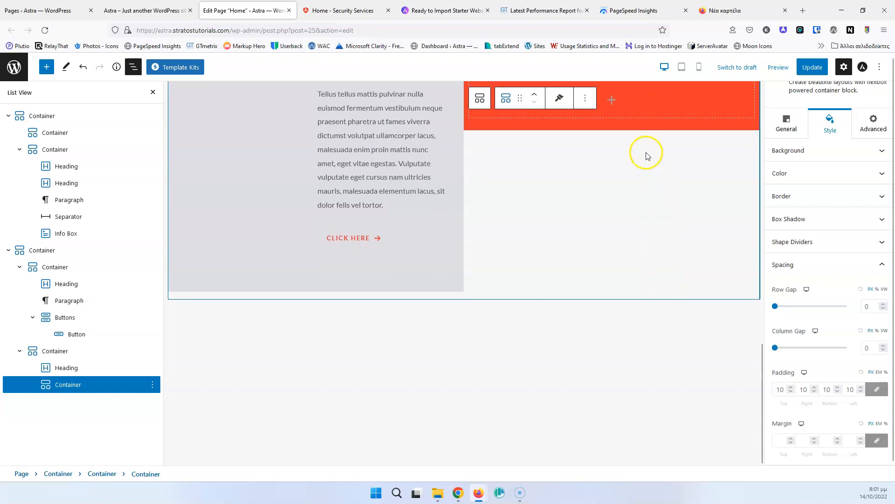
scroll(647, 156, up, 3)
Step: Add a second nested container below the existing one inside the orange container
click(616, 314)
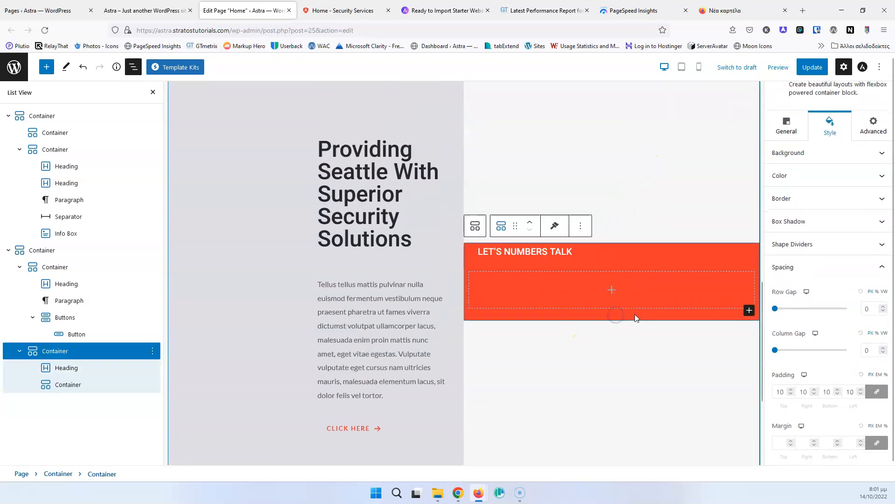
click(749, 310)
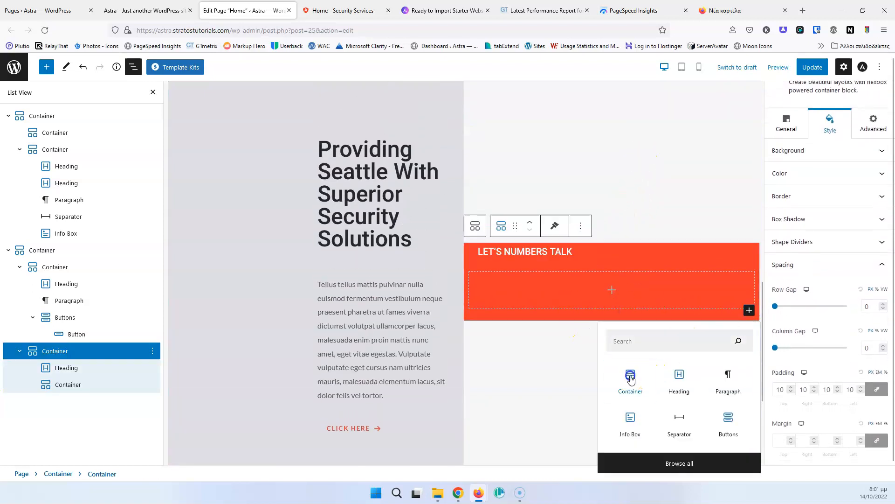
click(631, 379)
scroll(643, 310, down, 3)
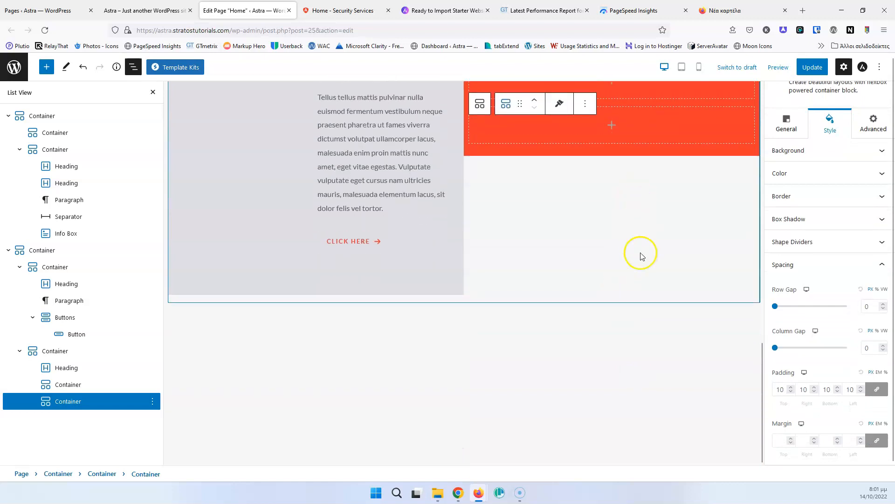
scroll(641, 256, up, 3)
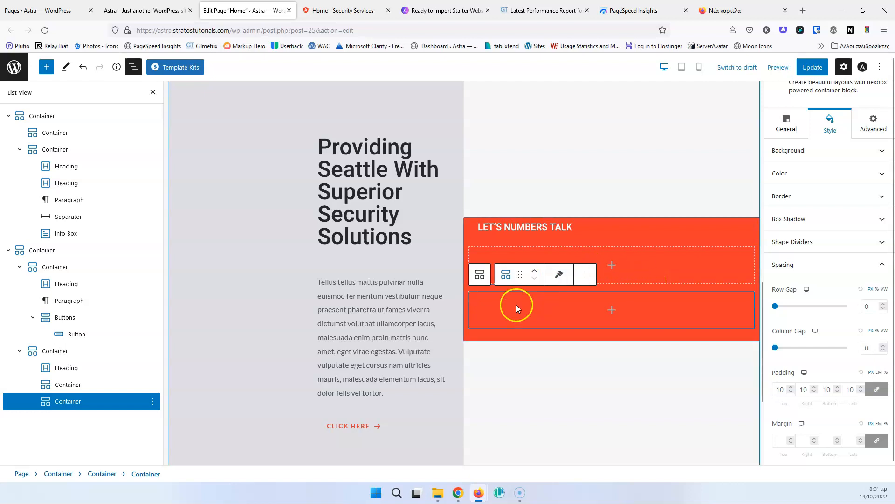
Step: Try the row flex direction on the orange container and restore its column direction
click(632, 219)
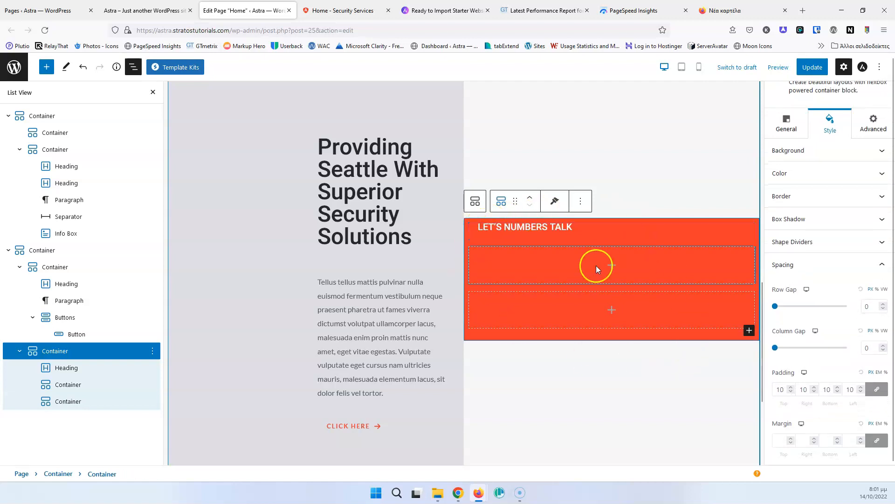
click(779, 127)
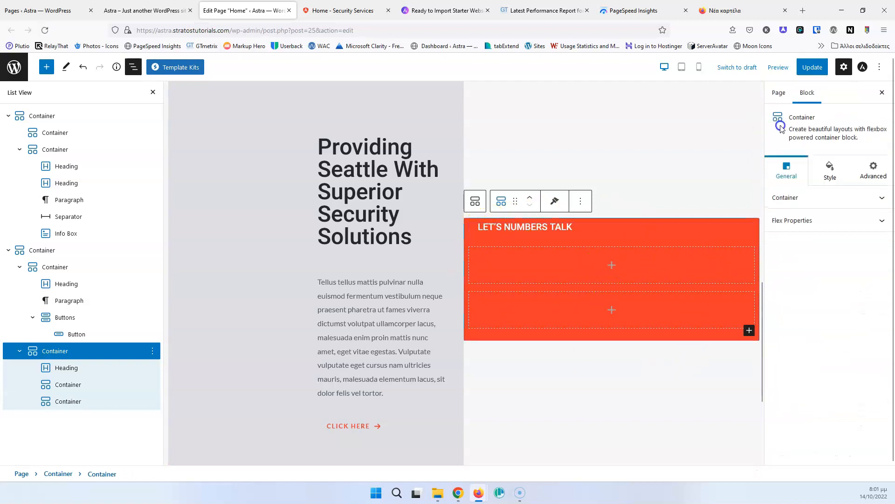
click(839, 224)
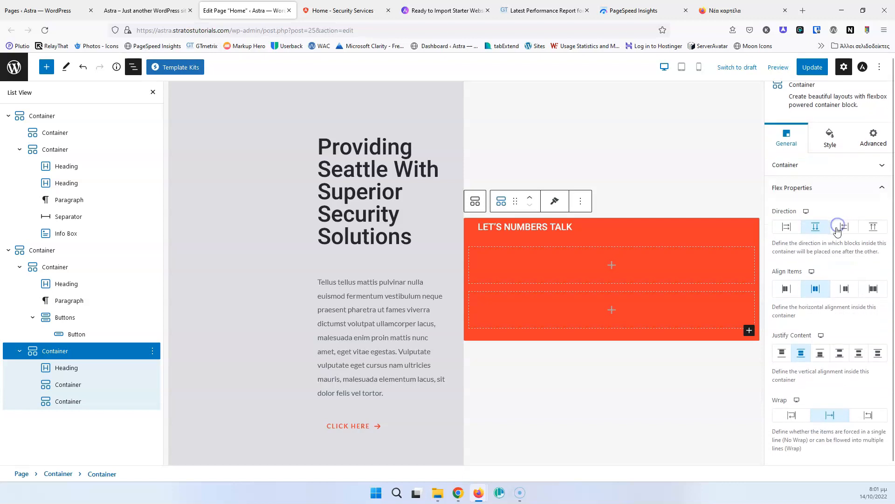
click(789, 227)
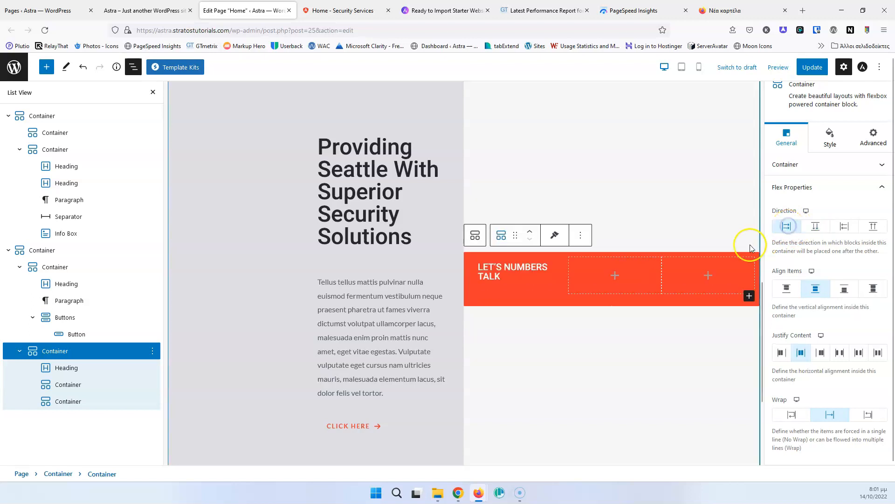
click(532, 273)
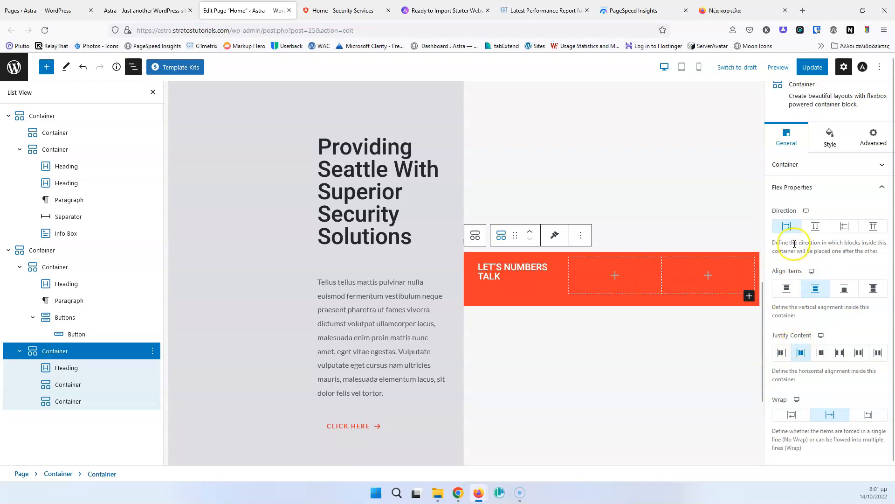
click(814, 229)
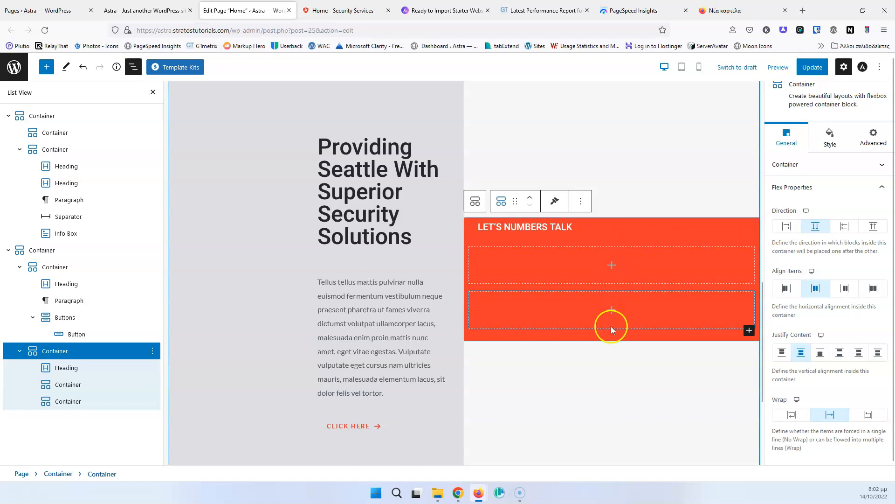
Step: Add a third nested container below the other two inside the orange container
click(749, 330)
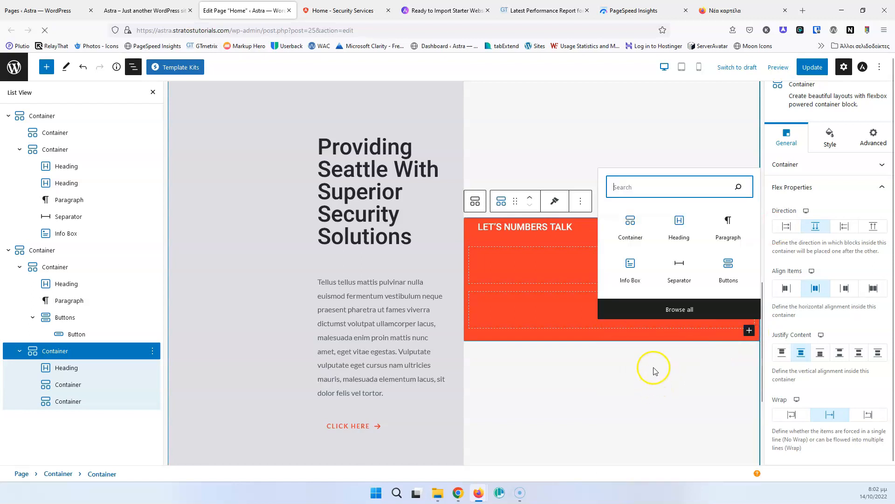
click(630, 228)
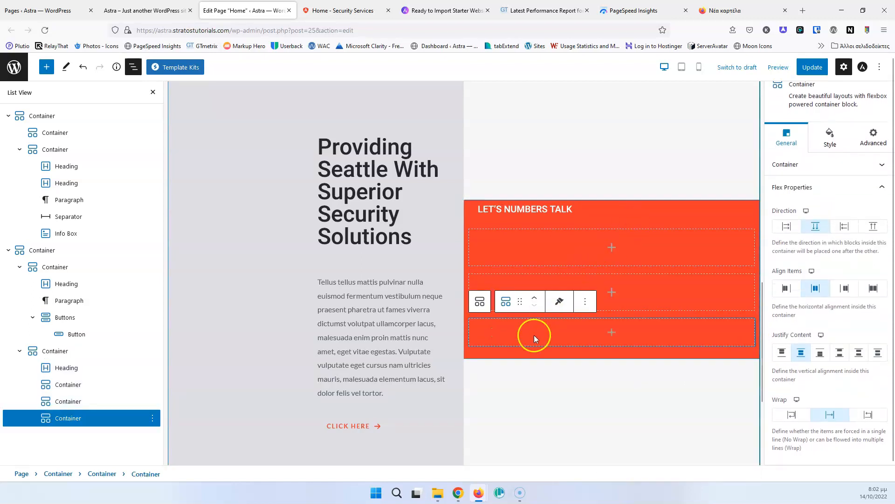
scroll(535, 338, down, 4)
scroll(593, 244, up, 4)
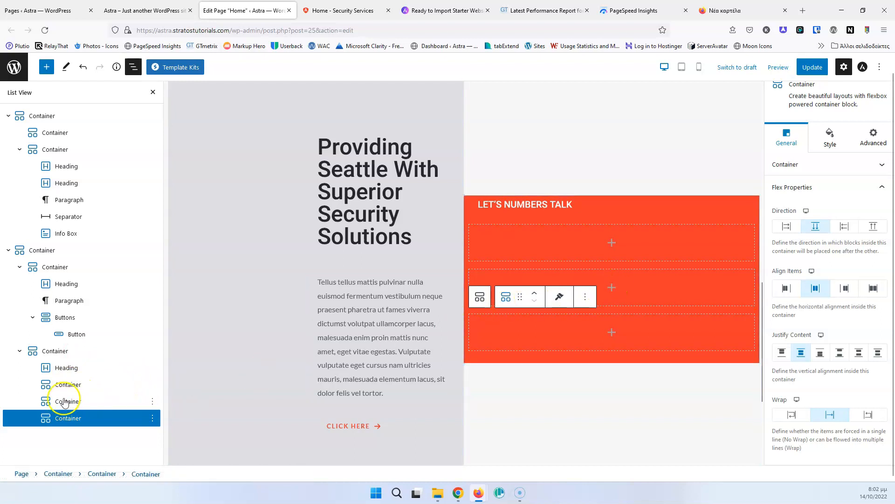
Step: Move the two lower containers into the first container below the heading, using a temporary Paragraph block as placeholder, and remove that paragraph
mouse_move(65, 402)
mouse_down()
mouse_move(77, 384)
mouse_move(88, 395)
mouse_move(77, 392)
mouse_up()
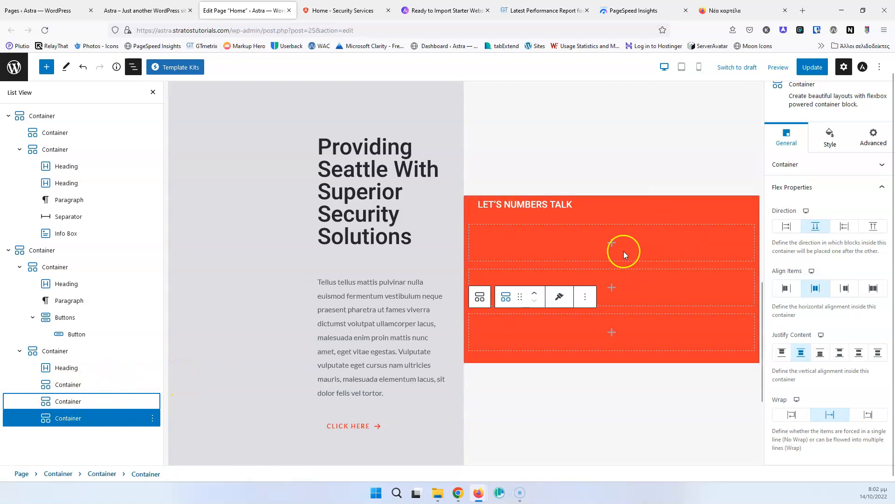
click(615, 242)
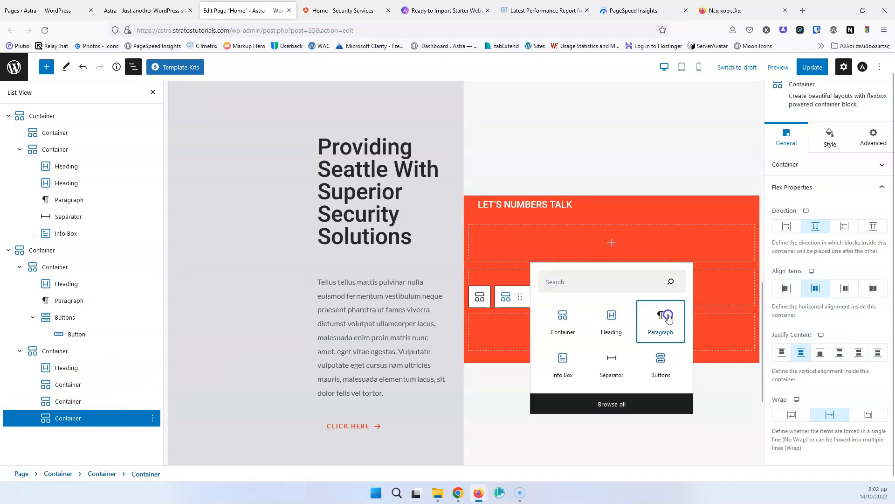
click(667, 315)
drag(46, 417, 76, 422)
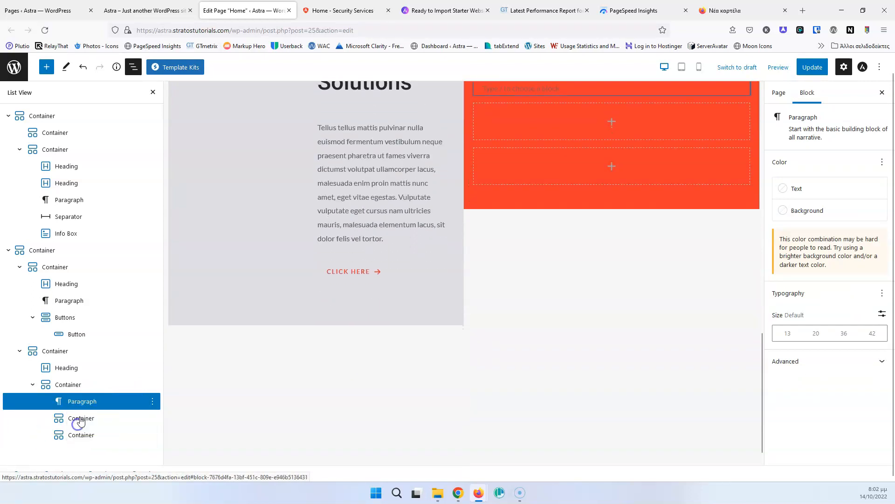
click(152, 401)
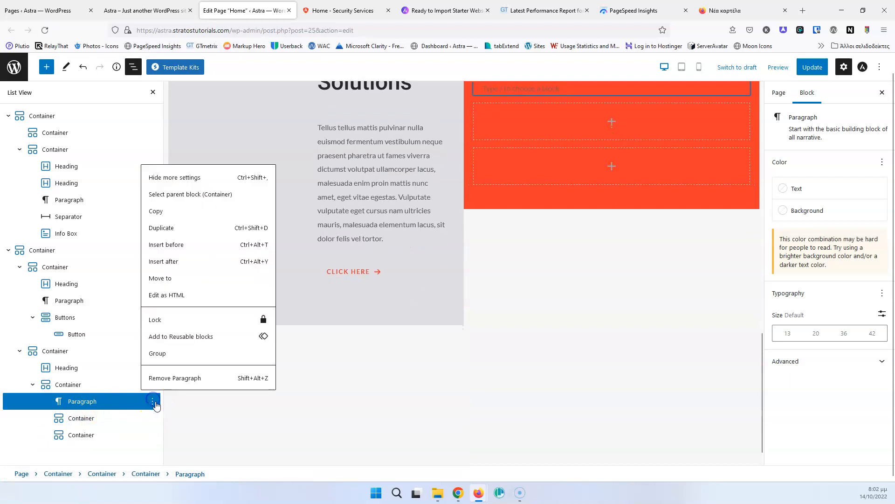
click(170, 378)
scroll(426, 300, up, 2)
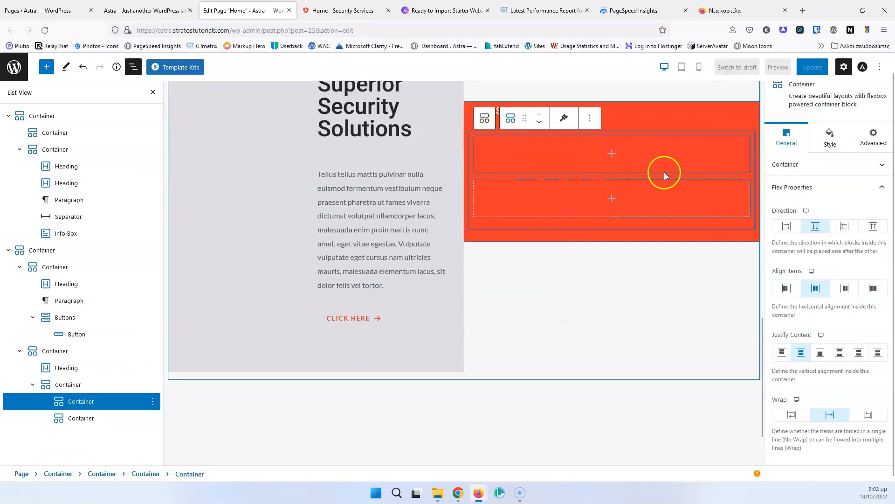
Step: Set the flex direction to row on the container that holds the two inner containers
click(785, 228)
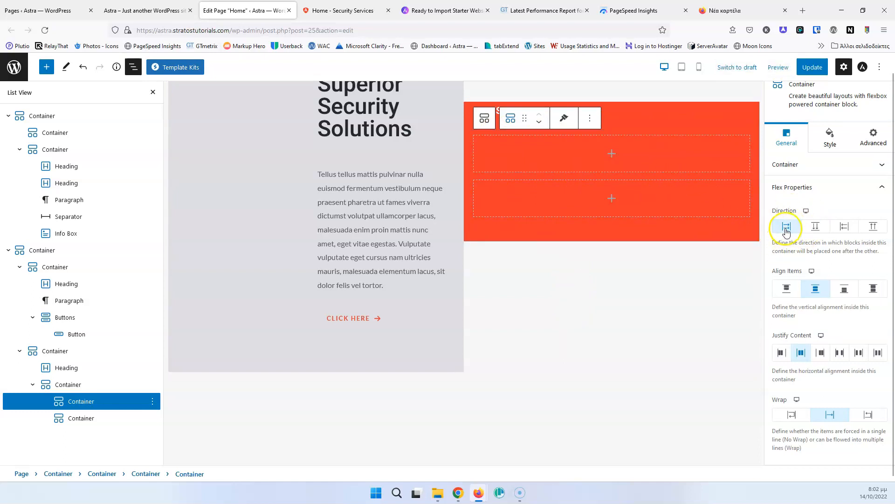
click(814, 227)
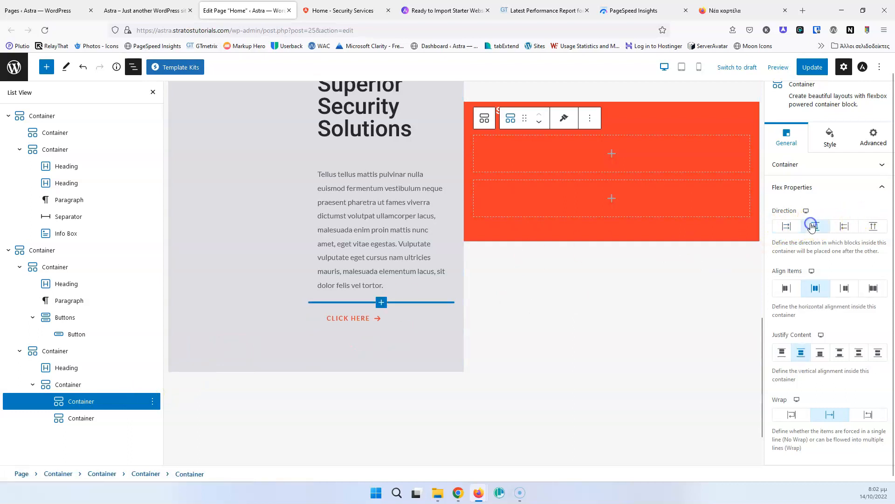
click(75, 383)
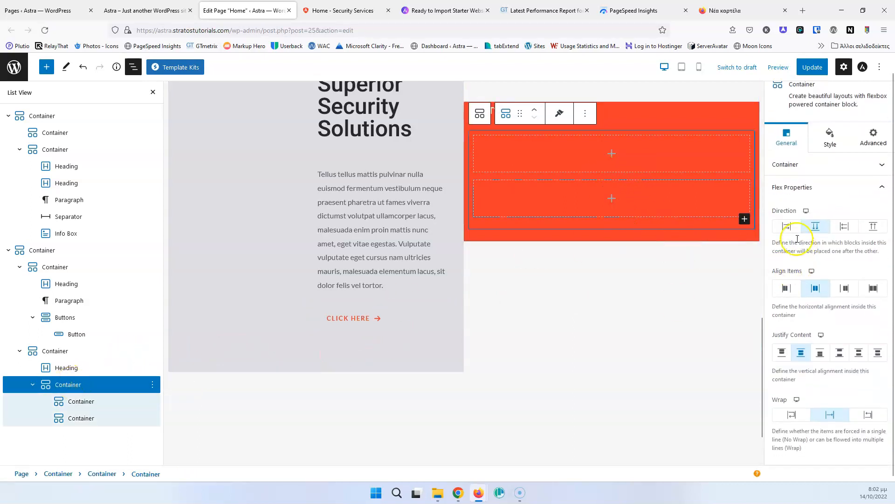
click(784, 228)
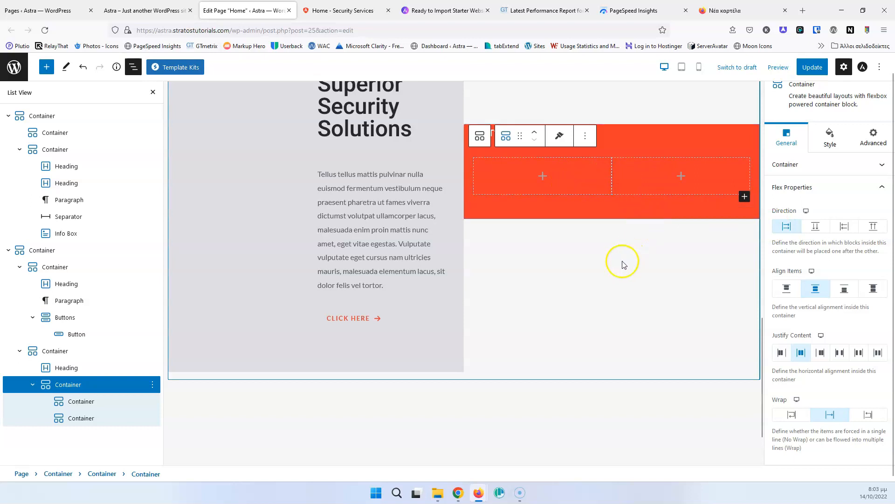
Step: Add a Heading block to the first inner container and enter the demo's first statistic, "15 +", as its text
scroll(620, 266, up, 3)
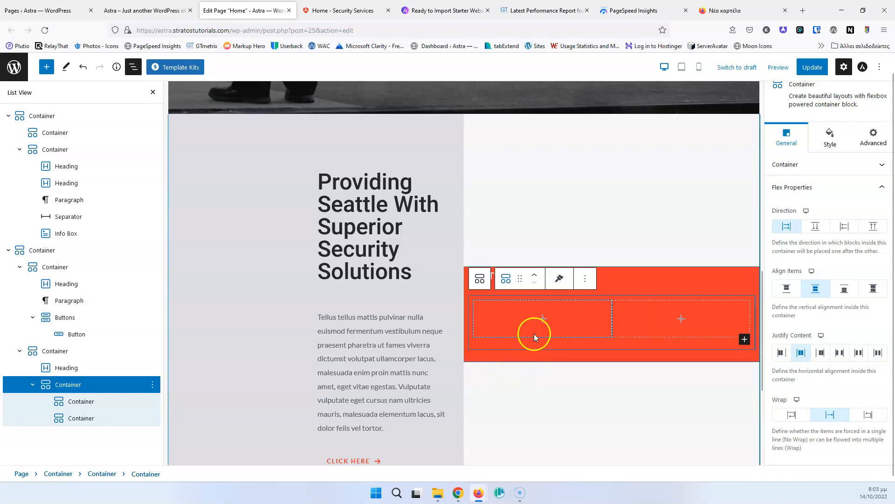
click(542, 319)
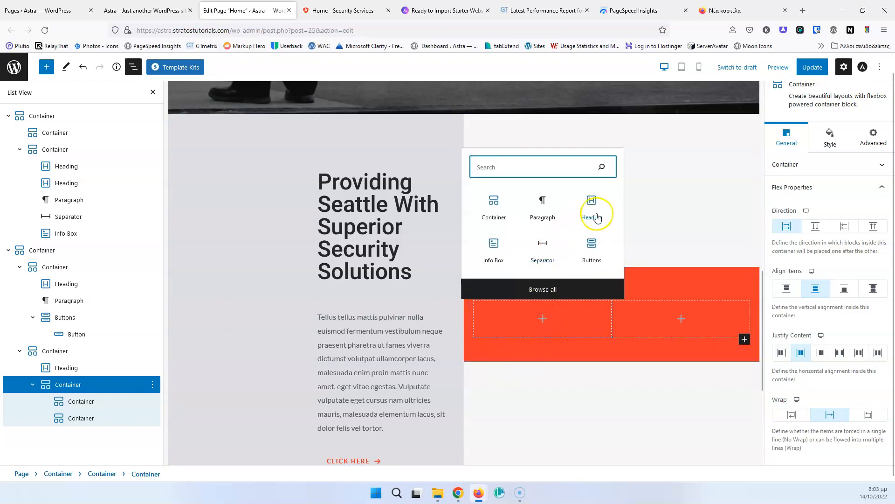
click(593, 201)
click(345, 10)
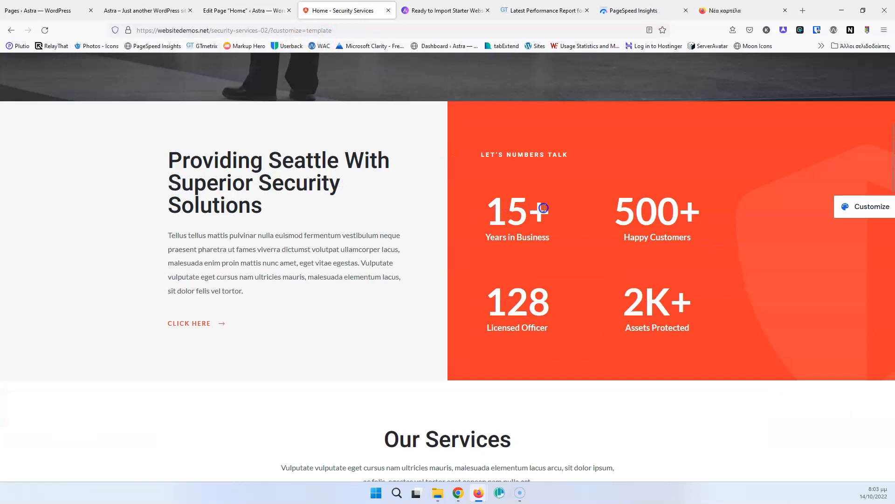
click(247, 11)
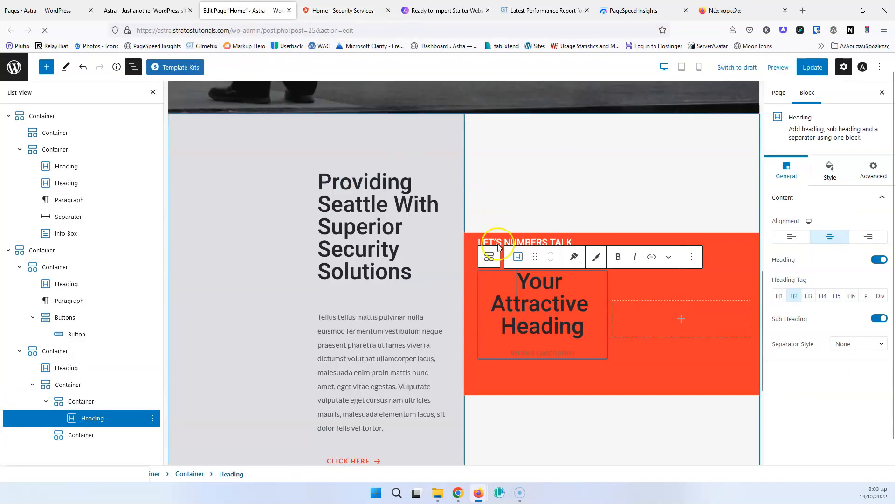
scroll(518, 275, down, 4)
scroll(522, 209, up, 3)
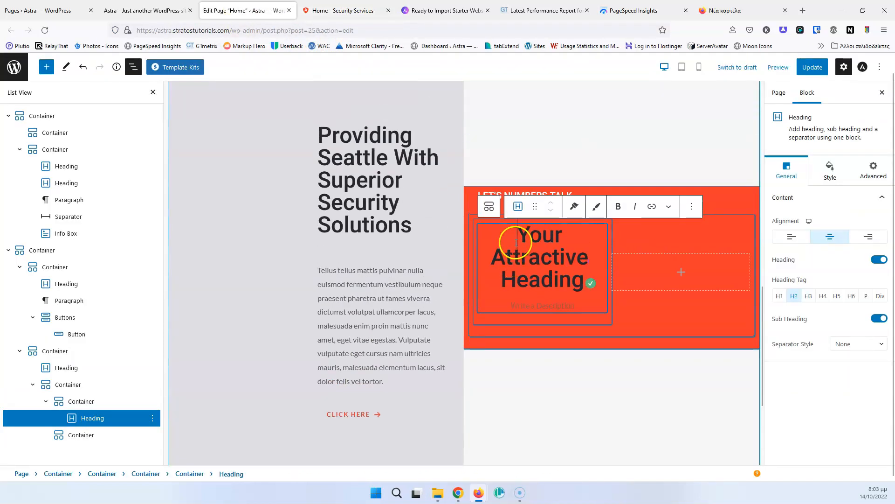
text(15 +)
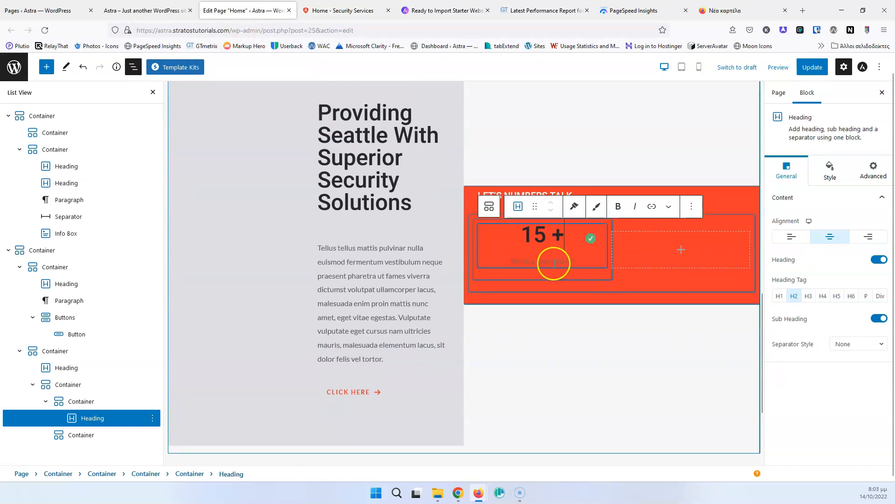
Step: Check the first statistic's label in the demo and enter "Years In Business" as the "15 +" heading's subheading
click(343, 10)
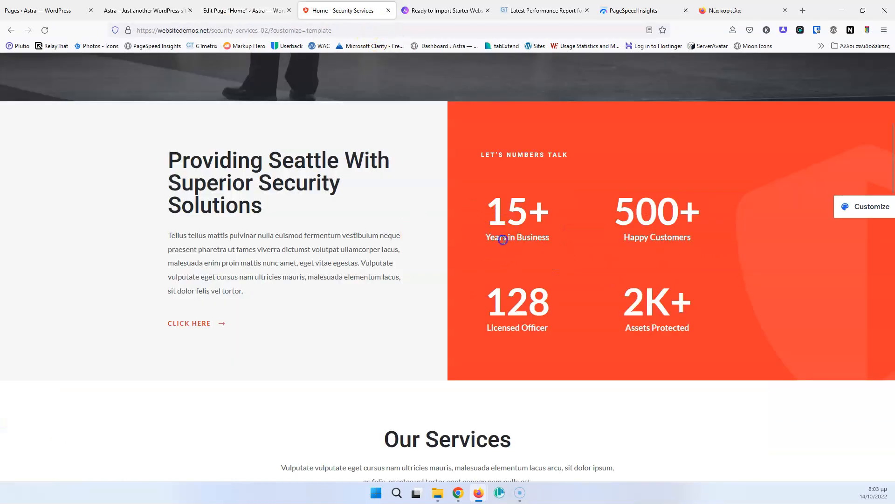
click(261, 11)
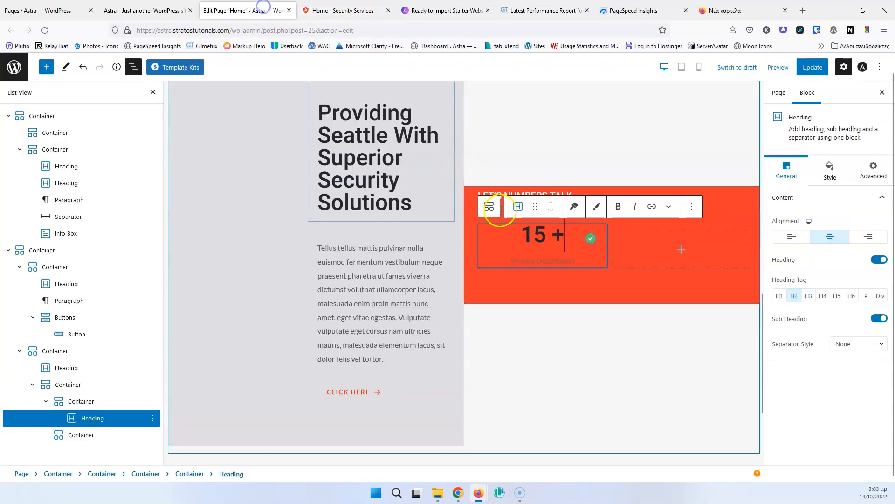
text(Years In Business)
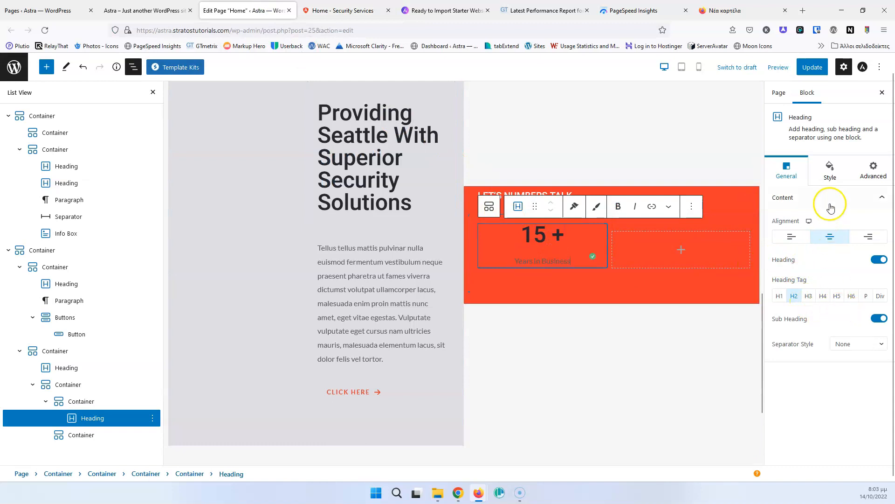
Step: Set both the heading and subheading colors of the "15 +" block to white (#FFFFFF)
click(830, 171)
click(882, 287)
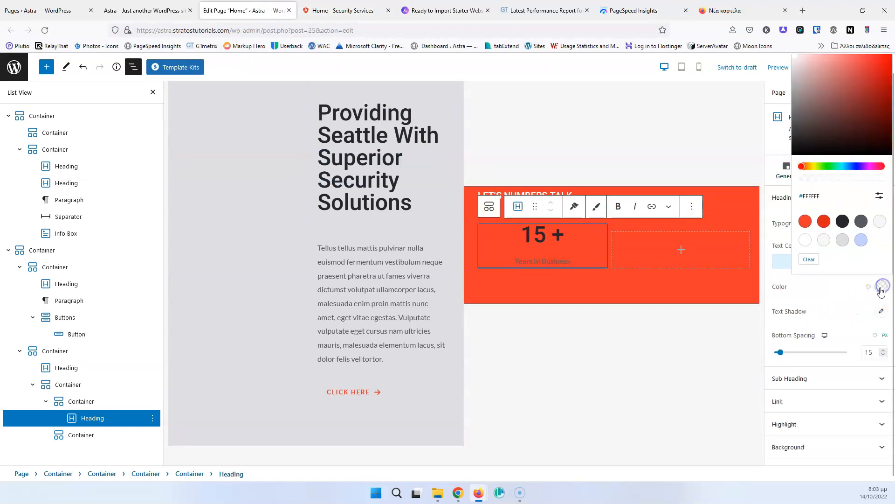
click(806, 240)
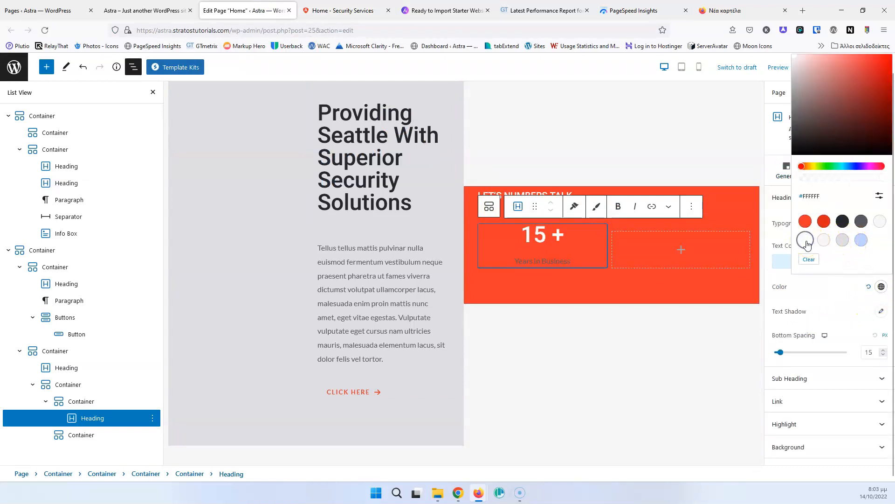
click(809, 378)
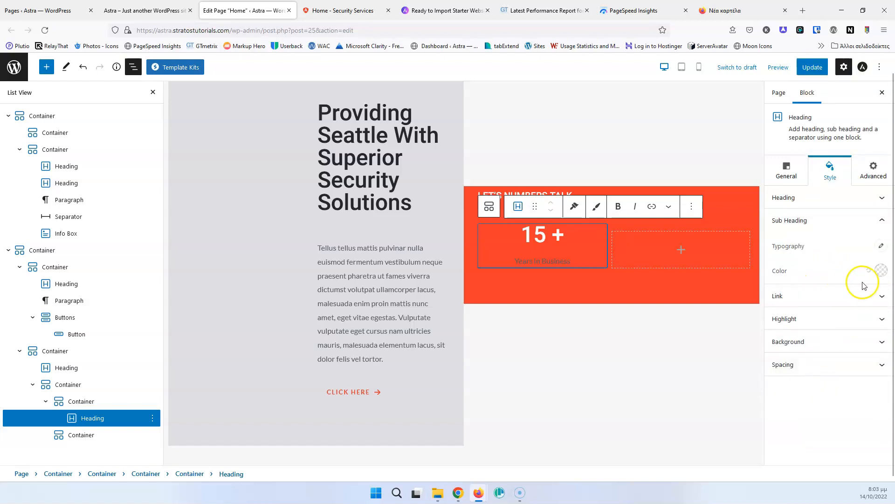
click(880, 272)
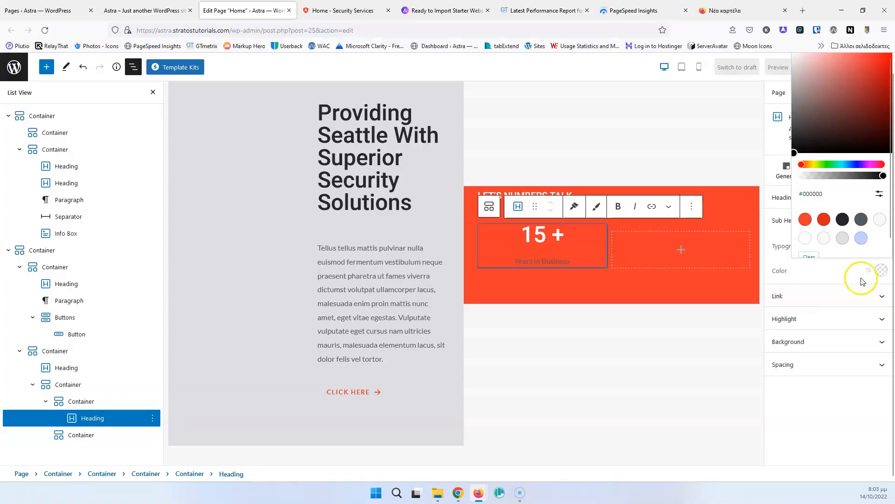
click(805, 238)
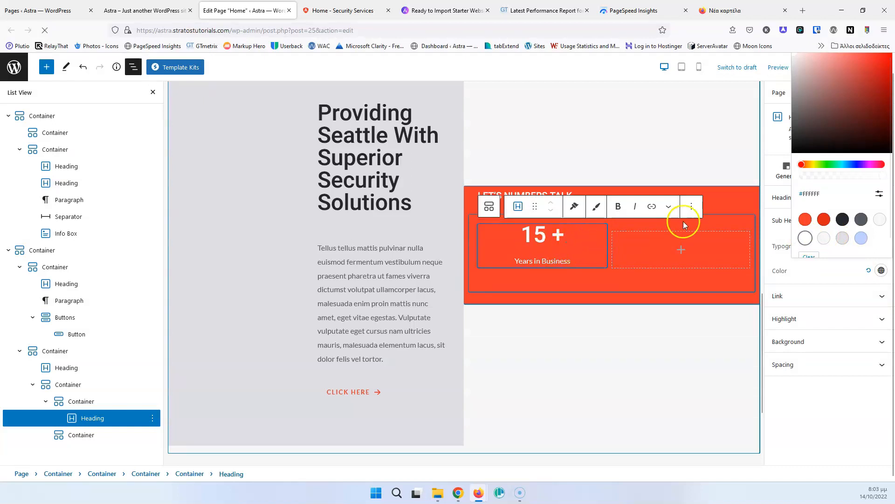
Step: Duplicate the "15 +" Heading block three times within the first inner container
click(692, 206)
click(698, 289)
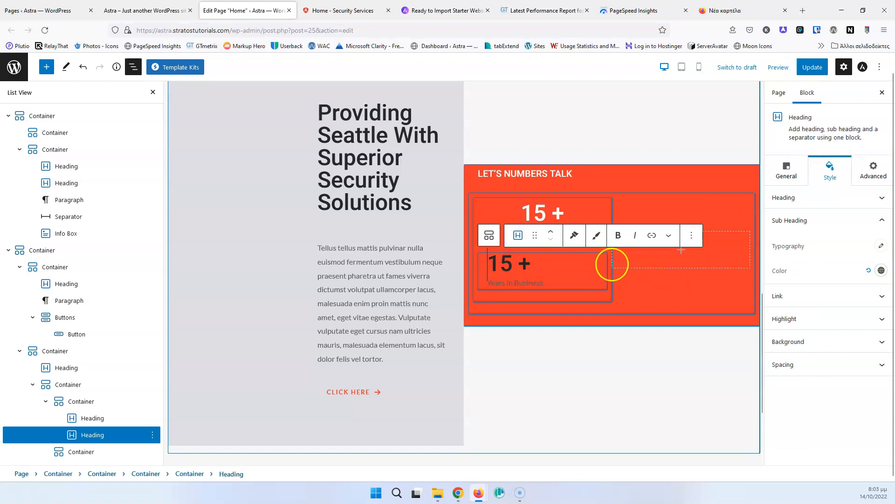
click(694, 236)
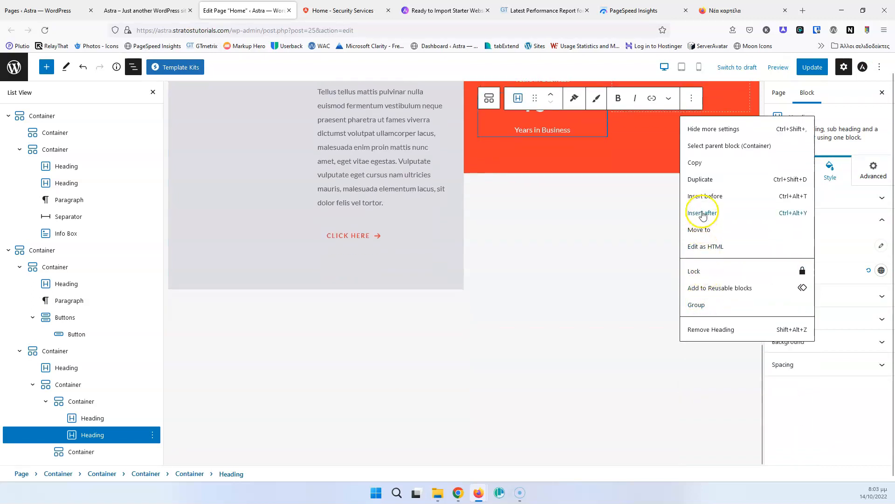
click(708, 180)
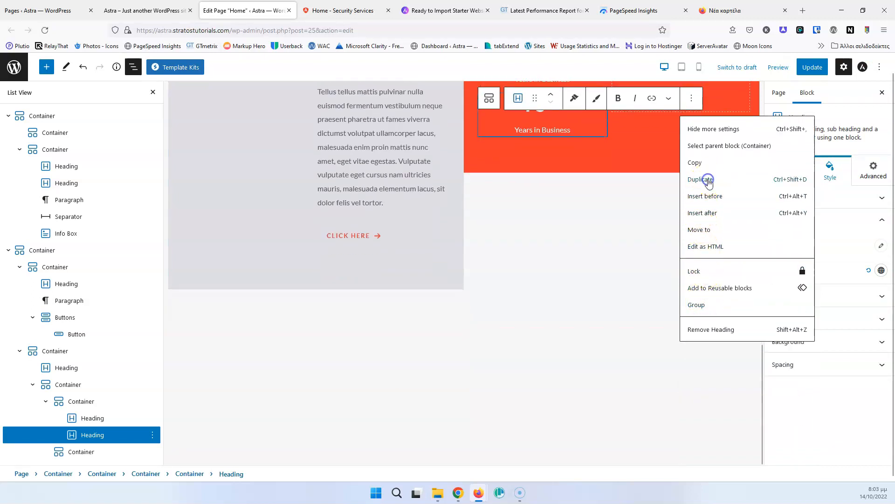
click(693, 105)
click(705, 189)
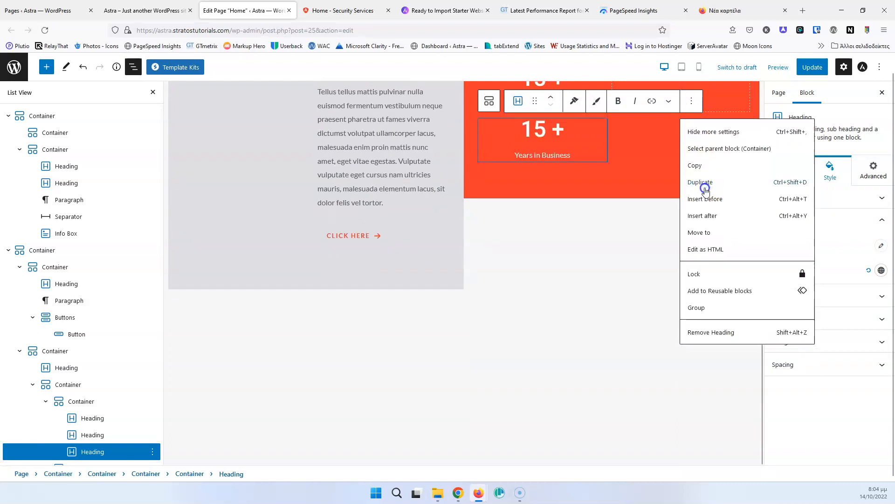
scroll(617, 220, up, 3)
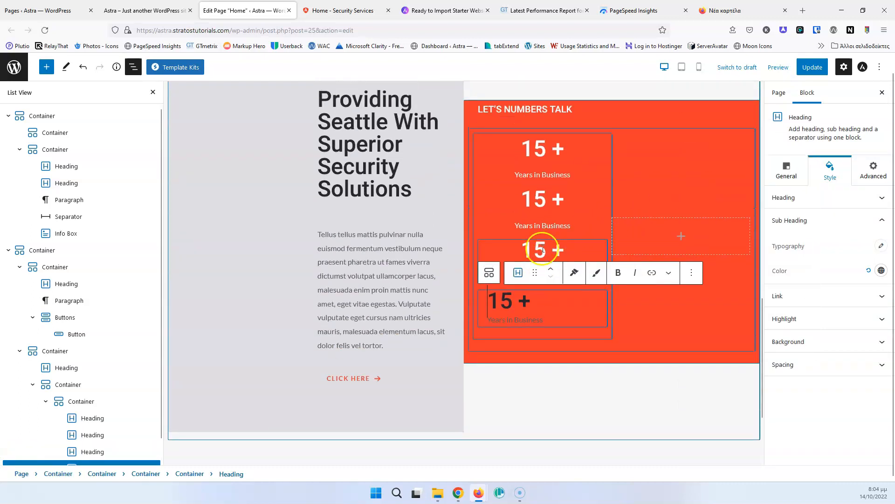
scroll(671, 242, down, 3)
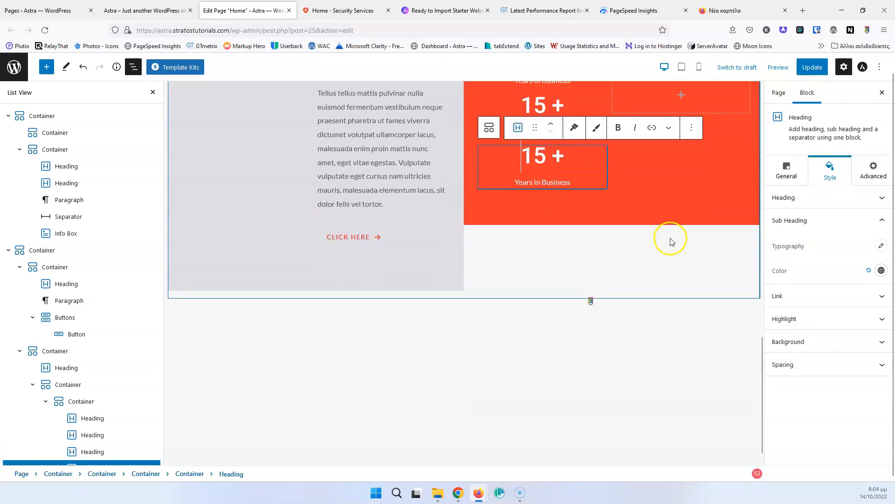
Step: Add a placeholder Paragraph block to the empty second inner container and move two of the duplicated "15 +" headings above it
scroll(672, 186, up, 3)
click(678, 239)
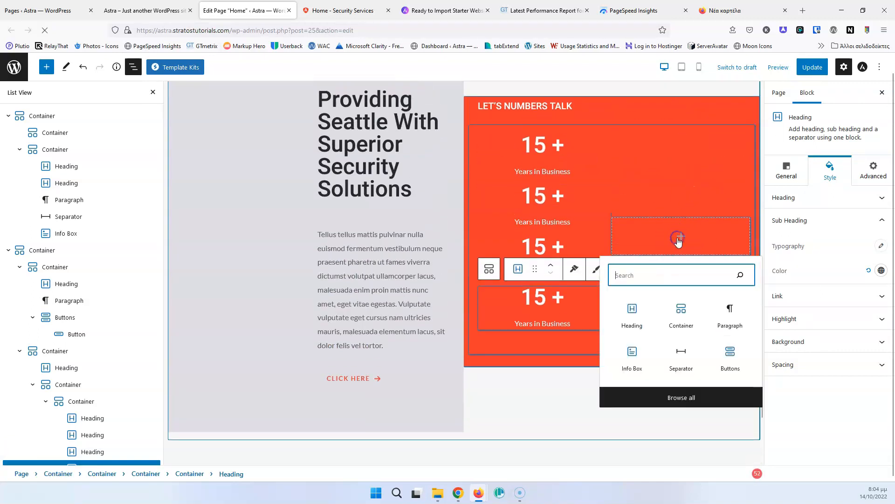
click(730, 310)
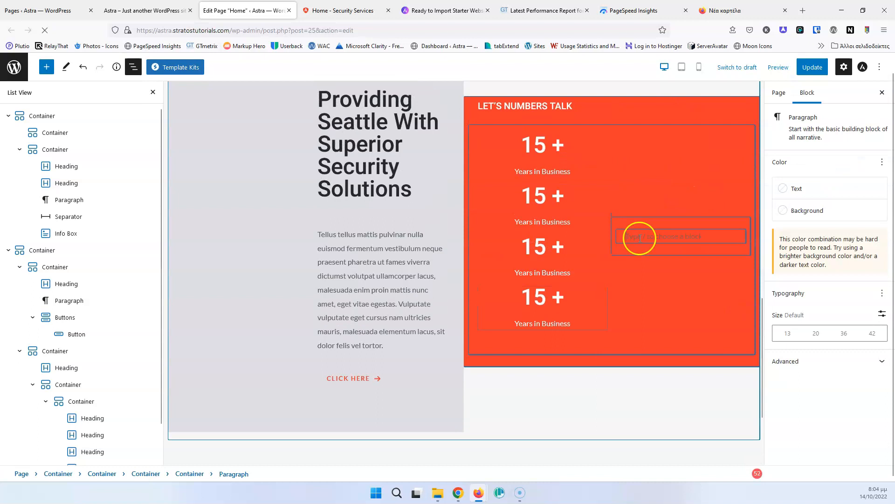
click(541, 250)
drag(529, 221, 647, 225)
click(531, 269)
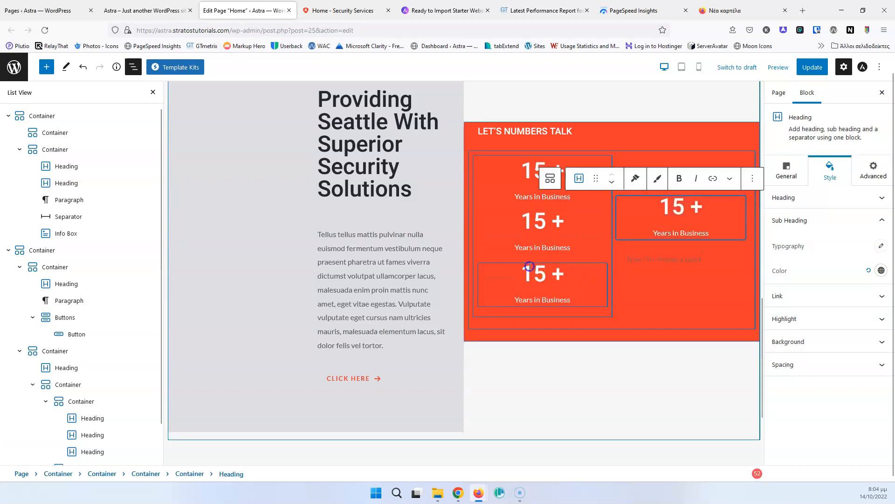
click(533, 250)
drag(535, 248, 678, 219)
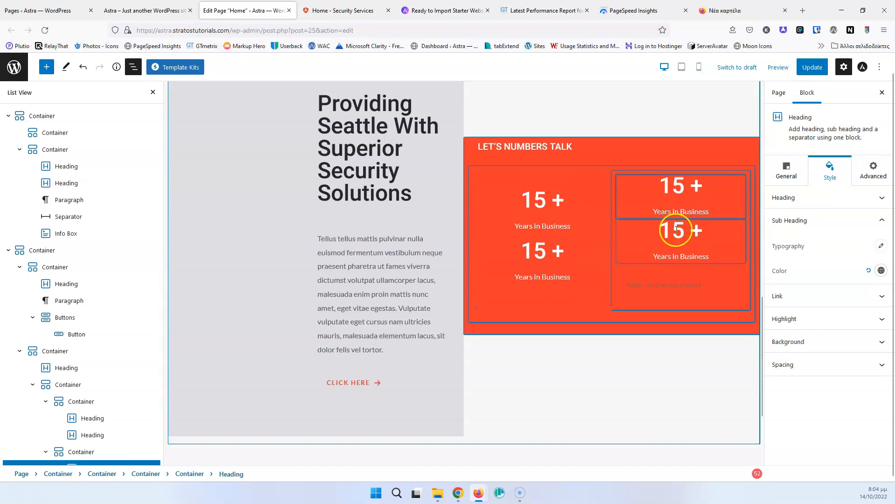
Step: Following the demo, change the second container's upper statistic to "500 +" with the subheading "Happy Customers"
click(325, 9)
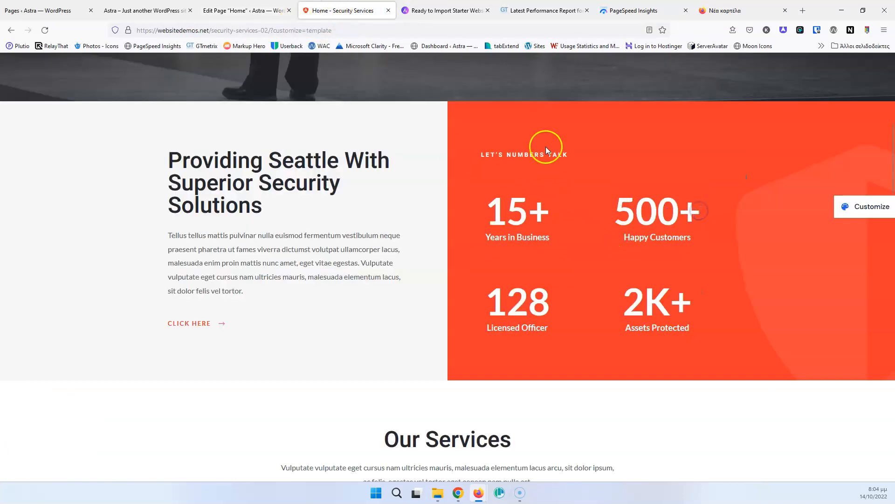
click(243, 10)
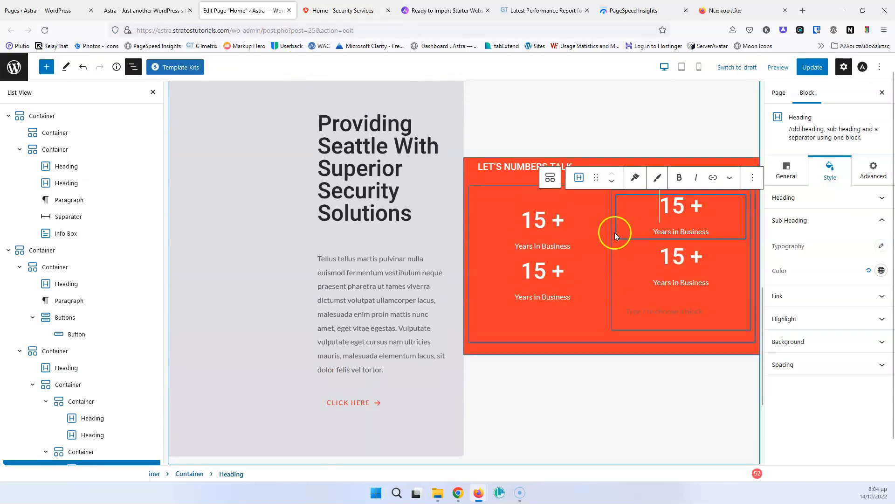
scroll(615, 232, up, 1)
click(664, 231)
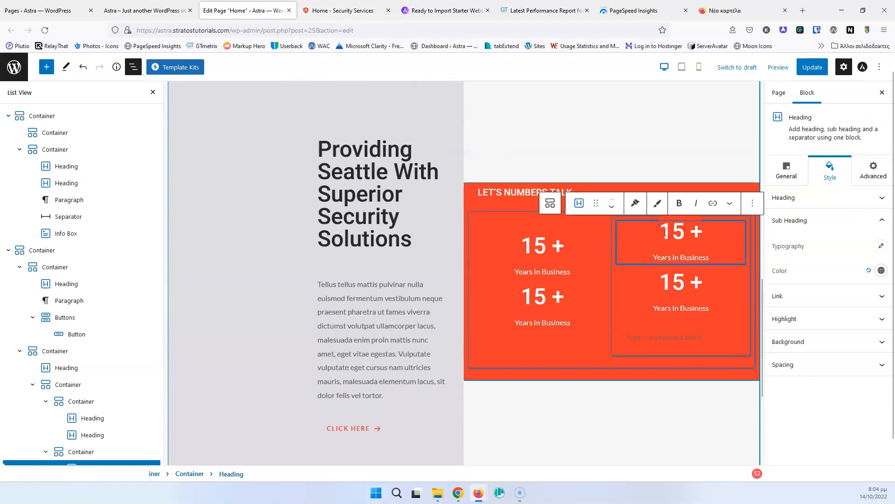
text(500 +)
click(333, 7)
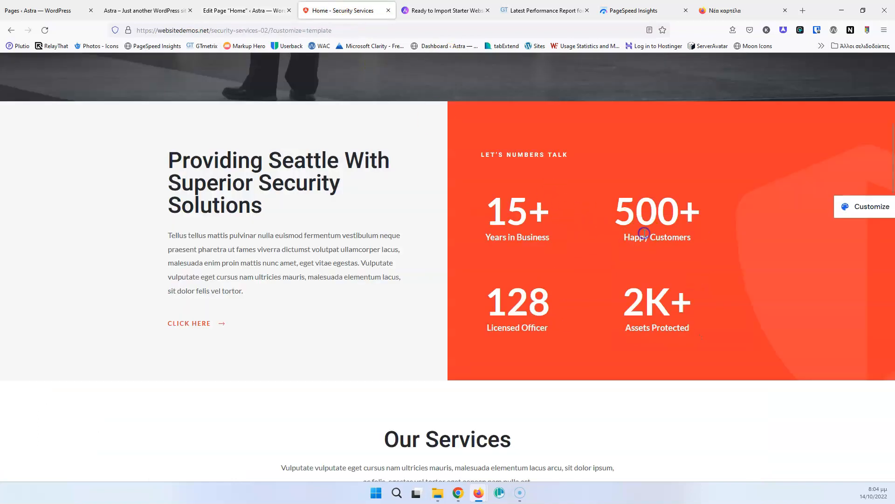
click(247, 11)
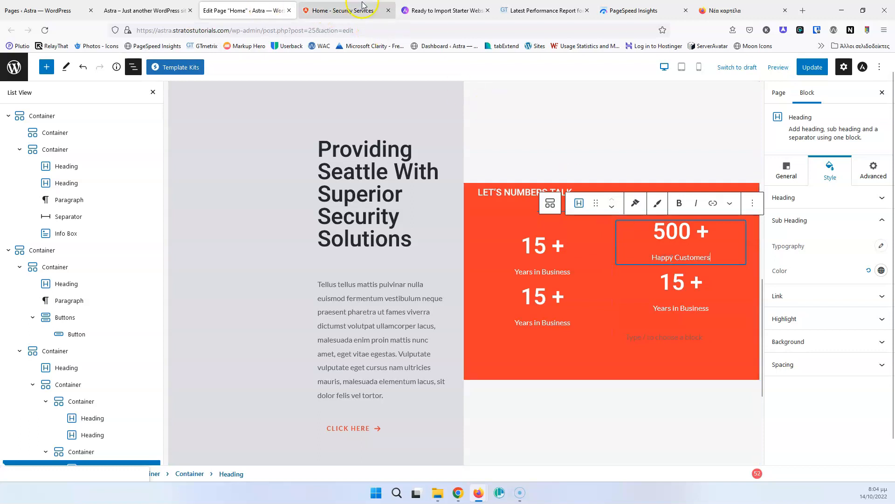
Step: Check the third statistic in the demo and change the first container's lower heading text to "128"
click(345, 9)
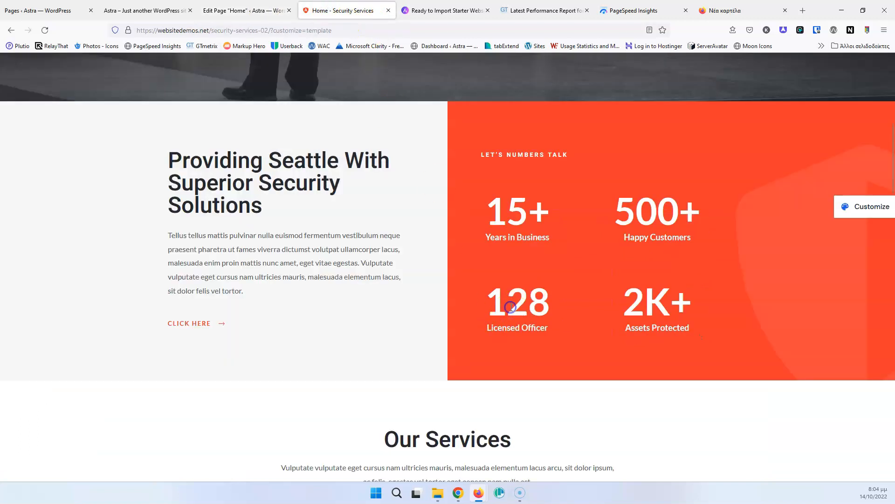
click(261, 10)
scroll(549, 306, down, 2)
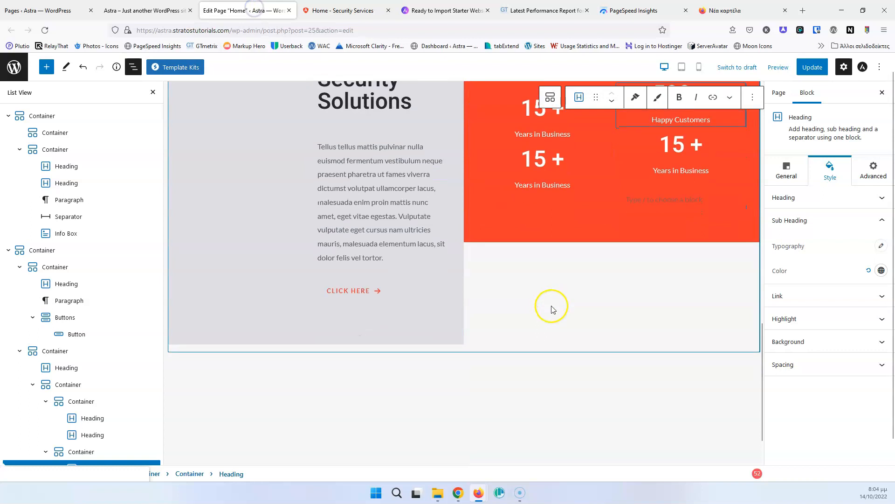
click(537, 155)
scroll(536, 154, down, 1)
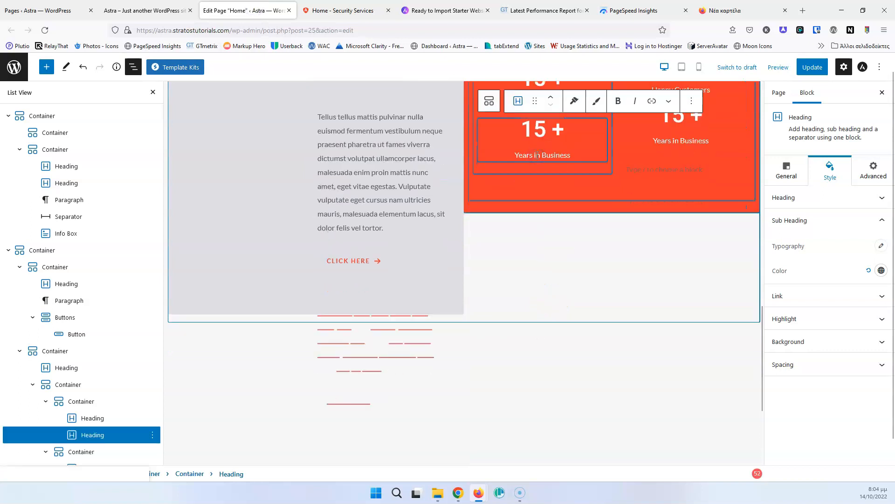
key(ctrl+a)
text(128)
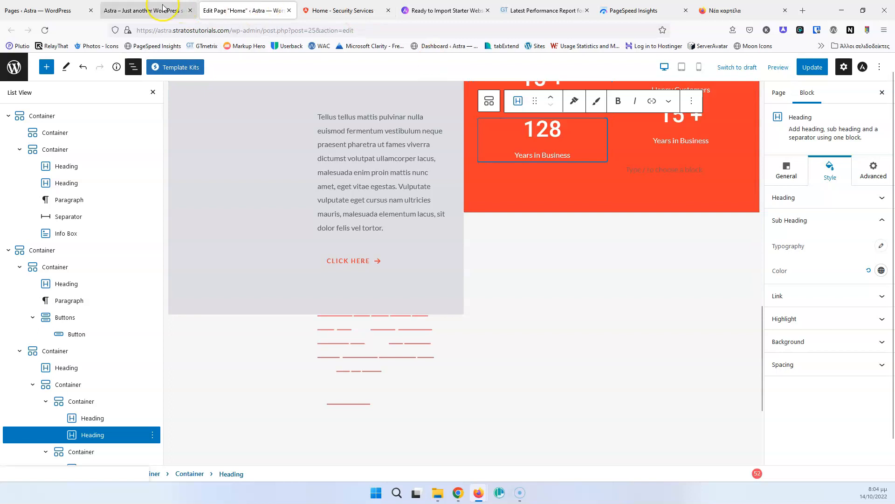
Step: Check the third statistic's label in the demo and enter "Licensed Officer" as the "128" heading's subheading
click(343, 10)
click(509, 328)
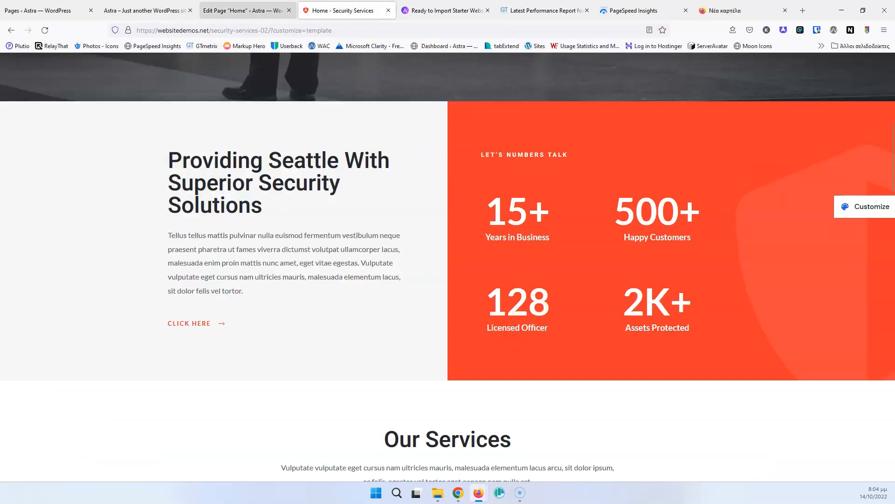
click(247, 11)
click(537, 156)
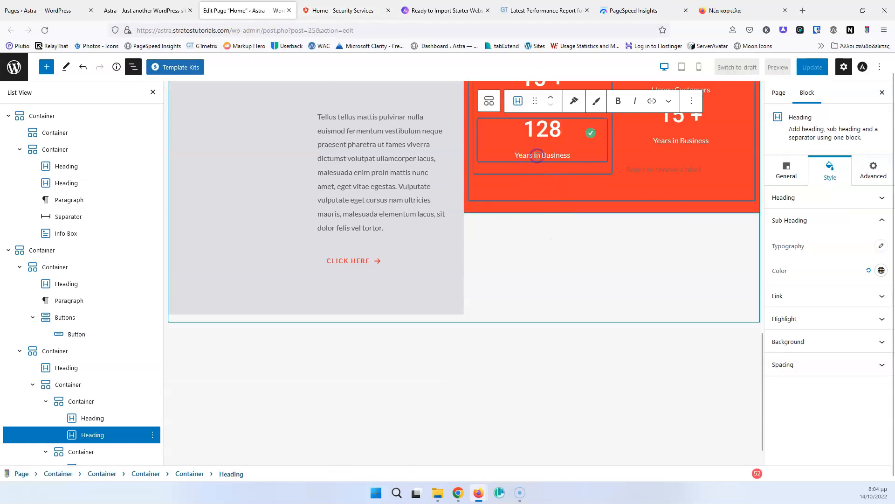
Step: Check the fourth statistic in the demo and change the second container's lower heading text to "2K +"
click(332, 10)
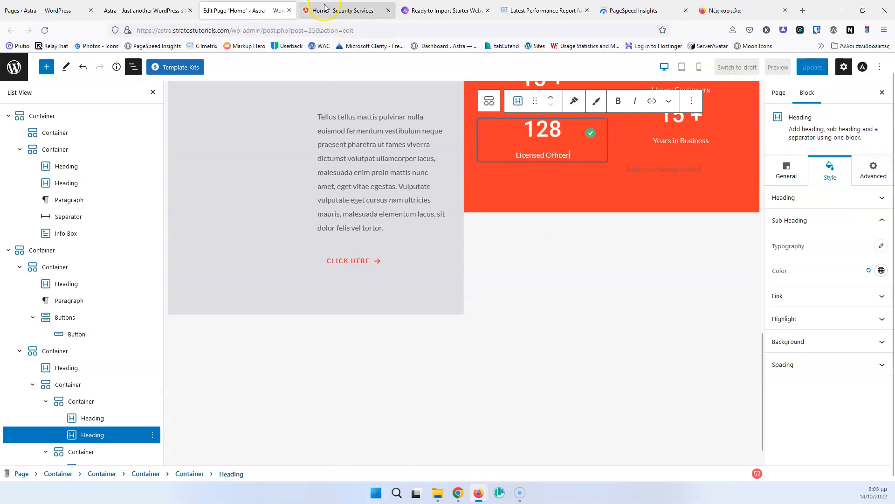
click(636, 302)
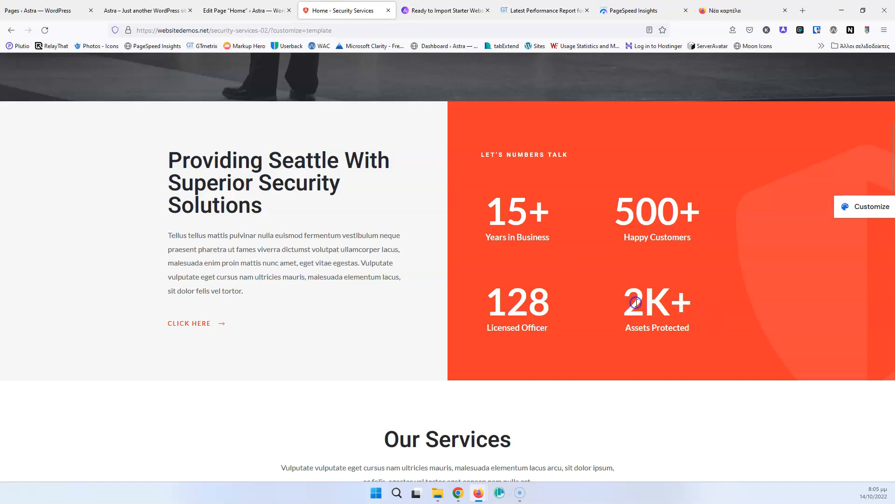
click(247, 10)
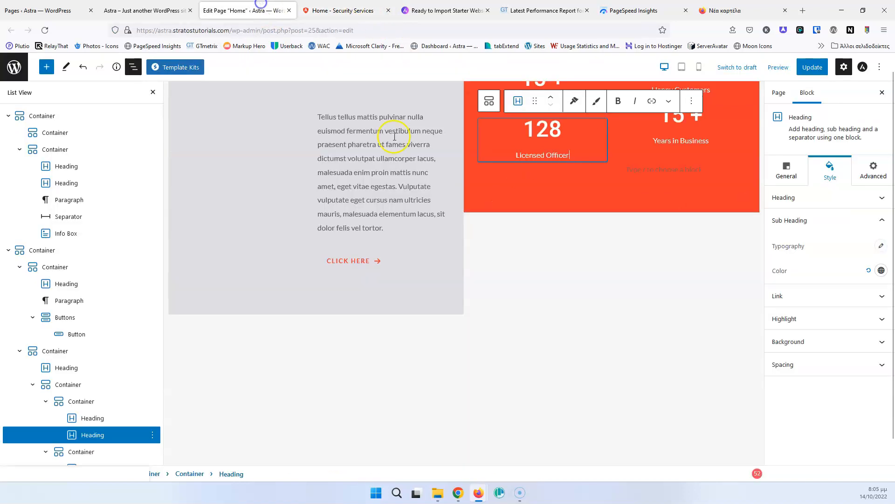
triple_click(671, 120)
text(2)
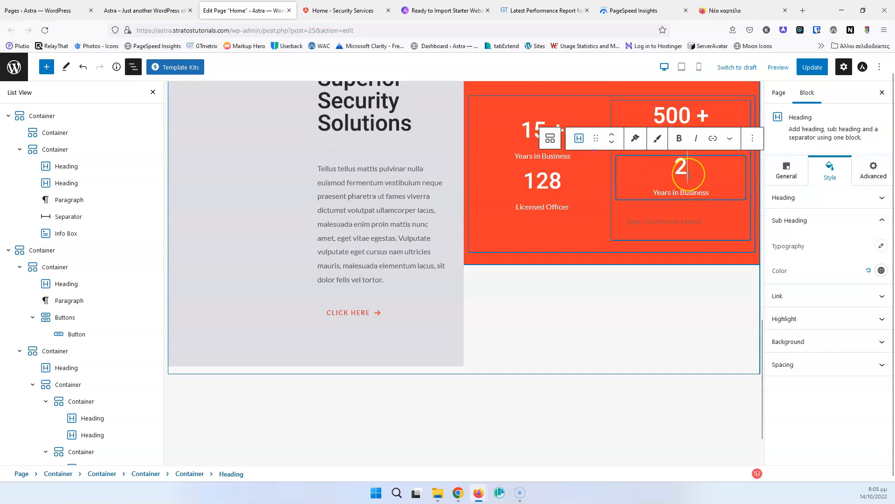
text(K)
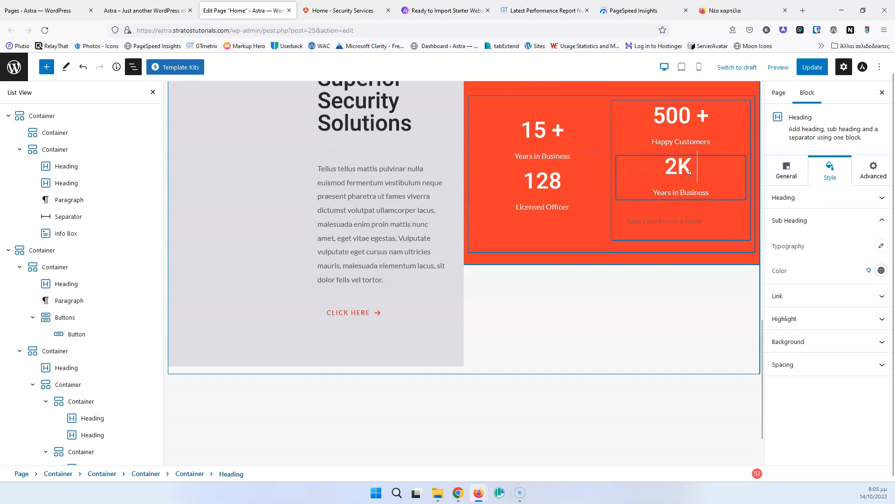
text( +)
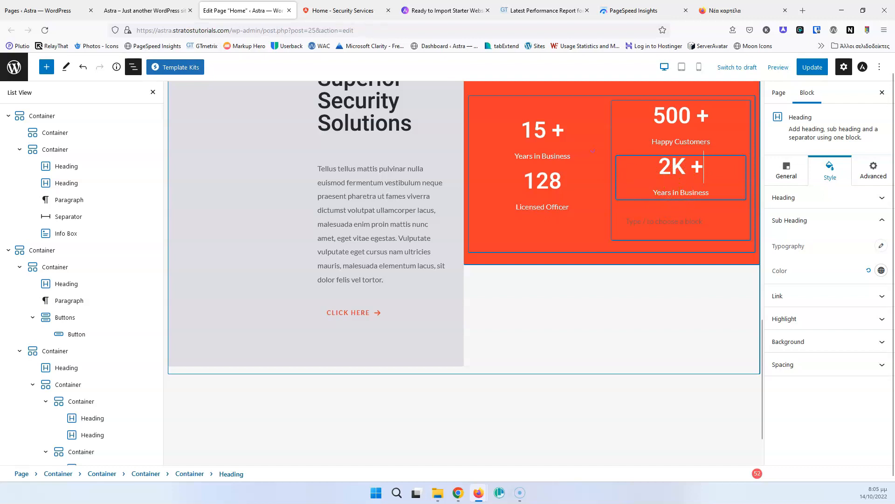
Step: Check the fourth statistic's label in the demo and enter "Assets Protected" as the "2K +" heading's subheading
click(168, 4)
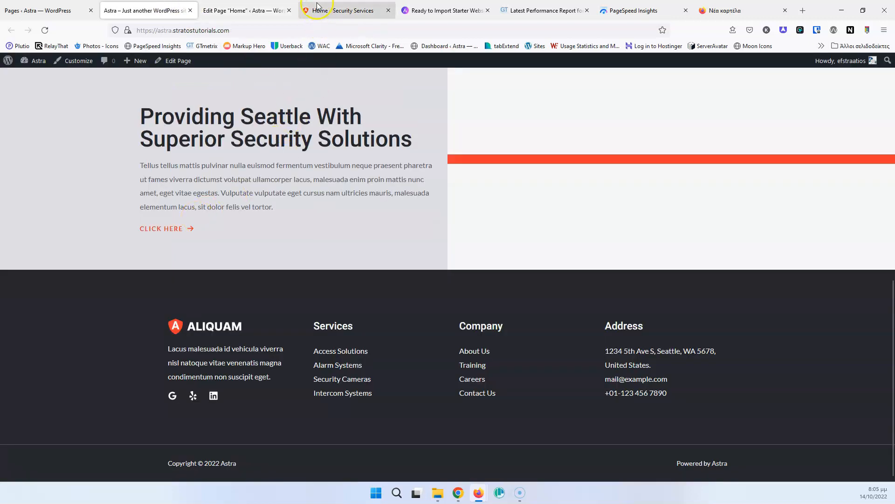
click(348, 11)
click(647, 327)
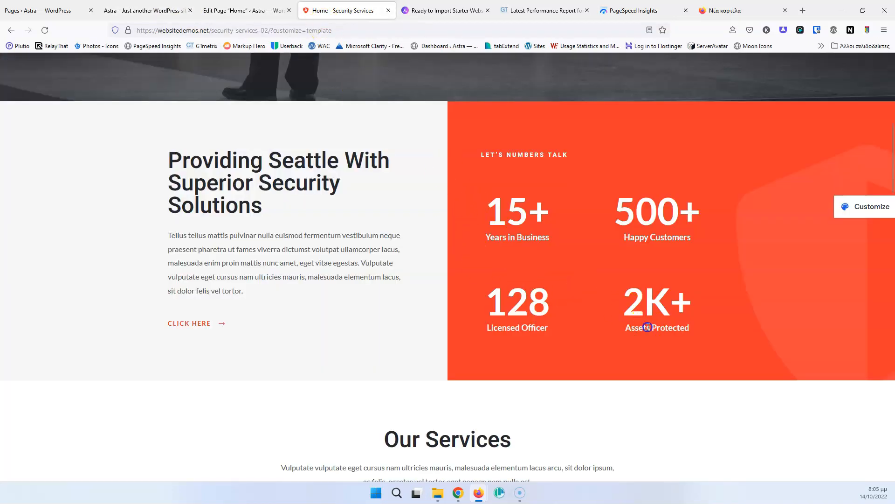
click(247, 10)
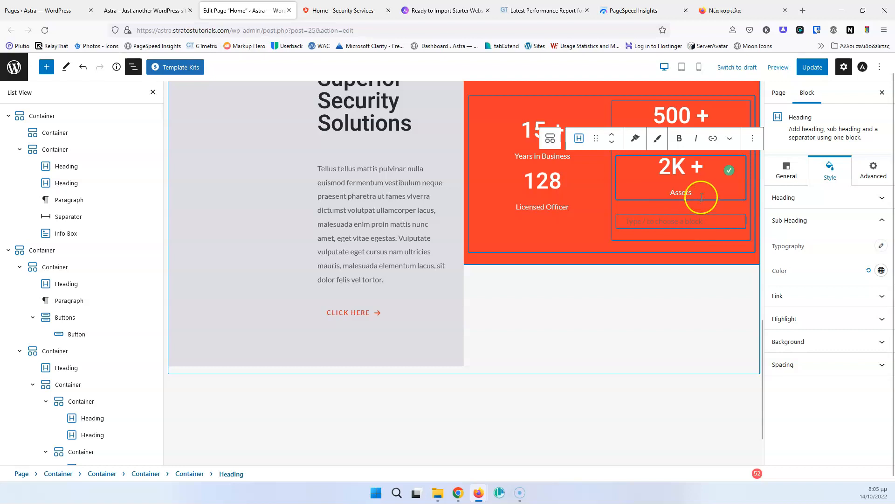
click(355, 9)
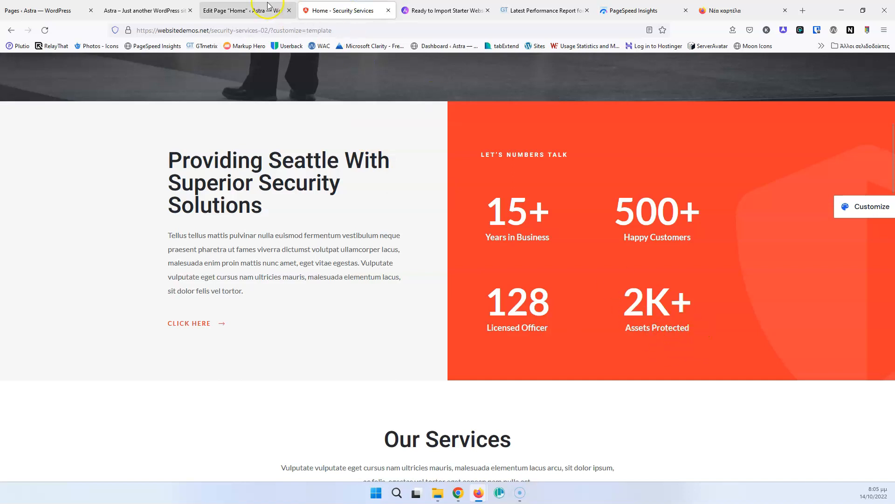
click(252, 10)
click(706, 194)
text(Assets)
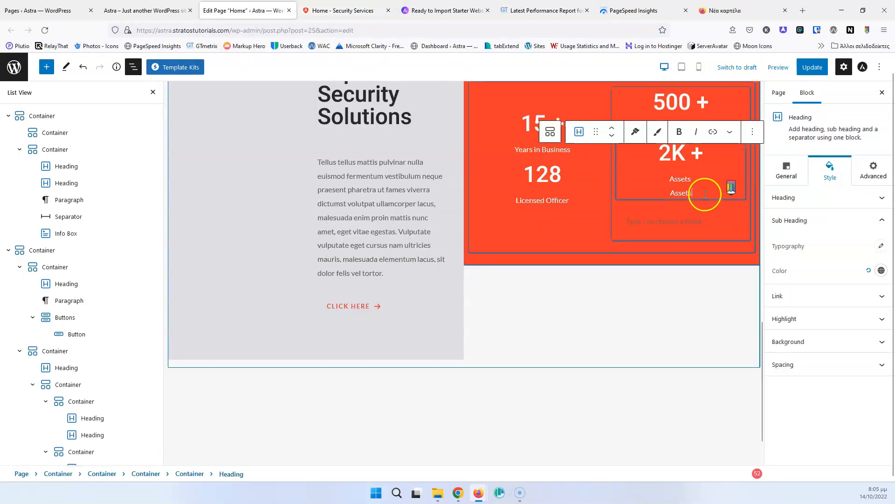
click(666, 192)
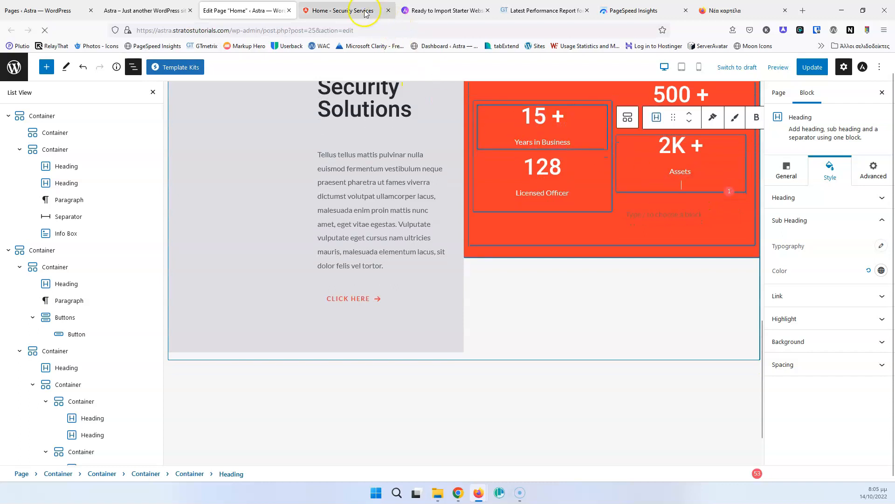
click(346, 10)
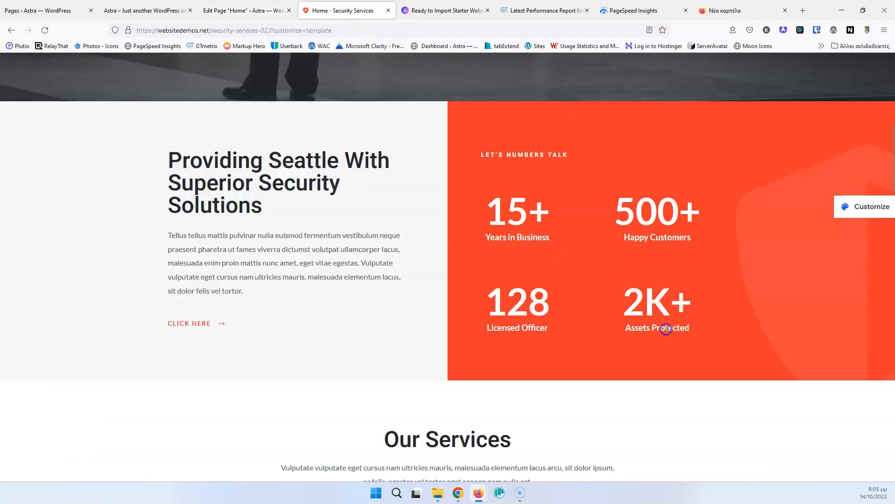
click(256, 9)
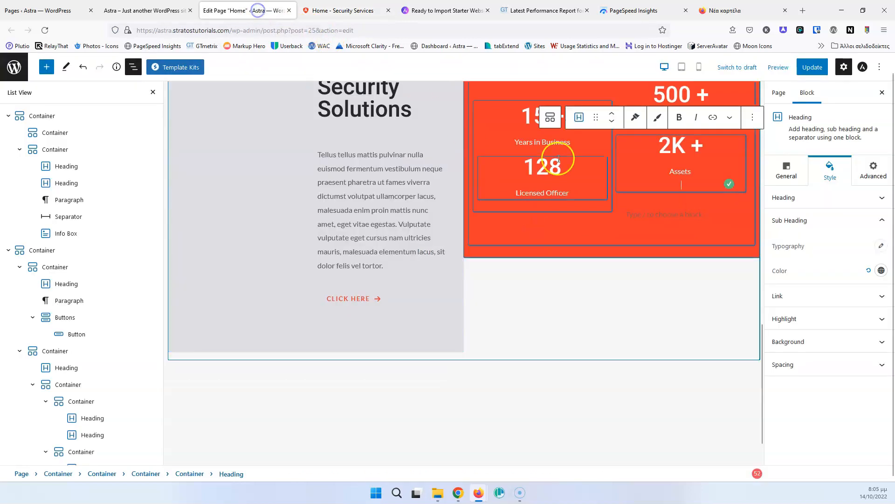
key(BackSpace)
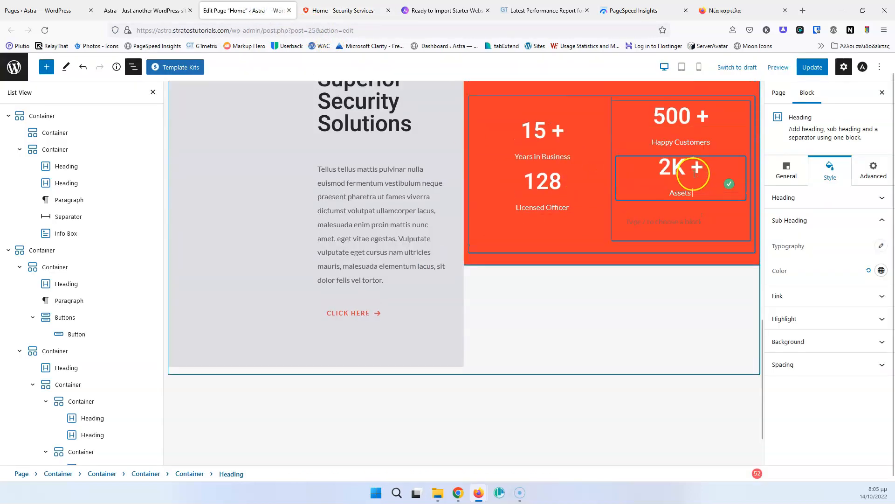
text(Protected)
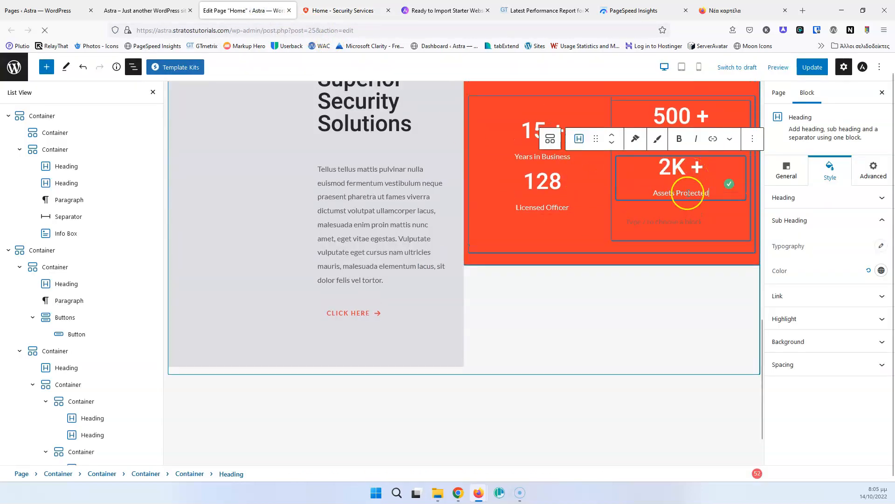
Step: Remove the leftover paragraph block below the "2K +" statistic in the orange column
click(666, 221)
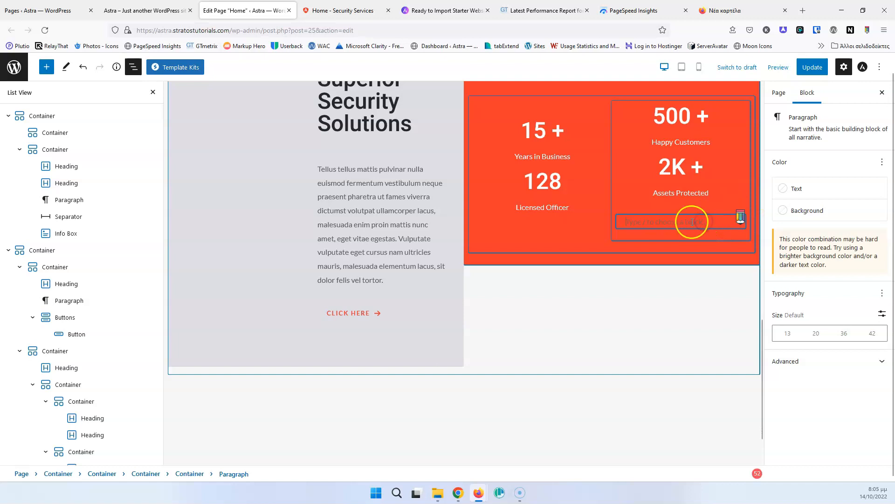
text(mn)
click(678, 223)
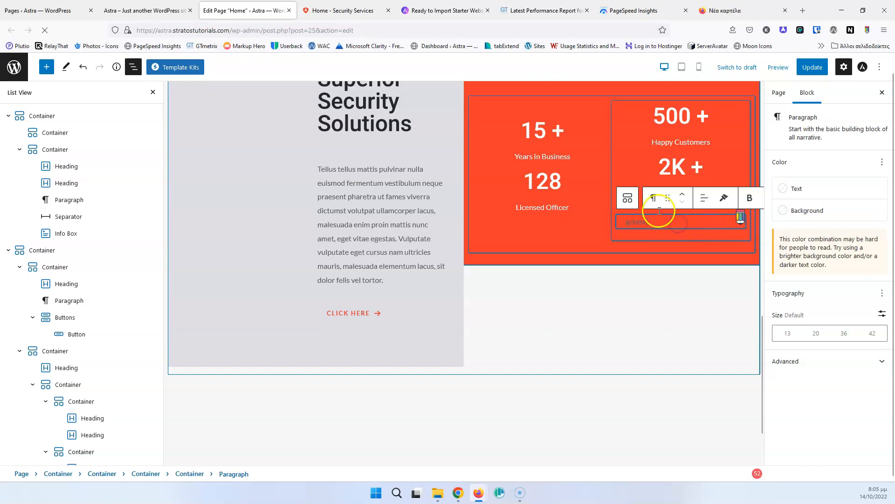
click(752, 199)
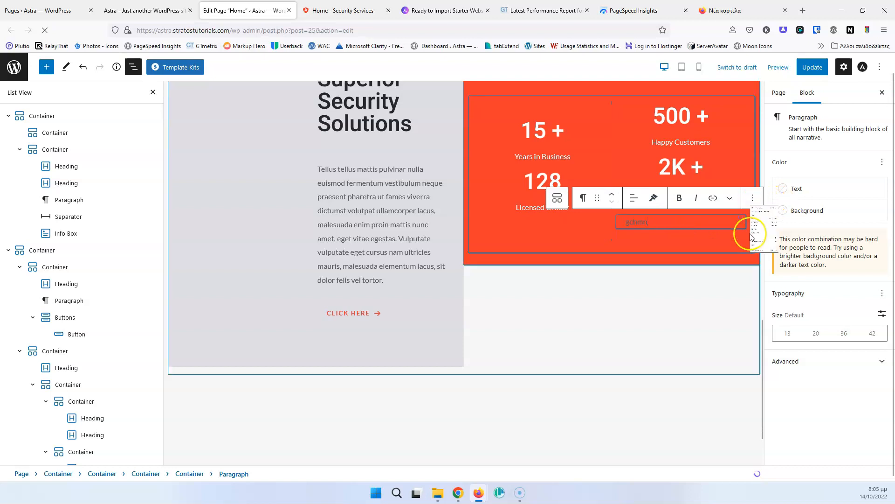
click(775, 428)
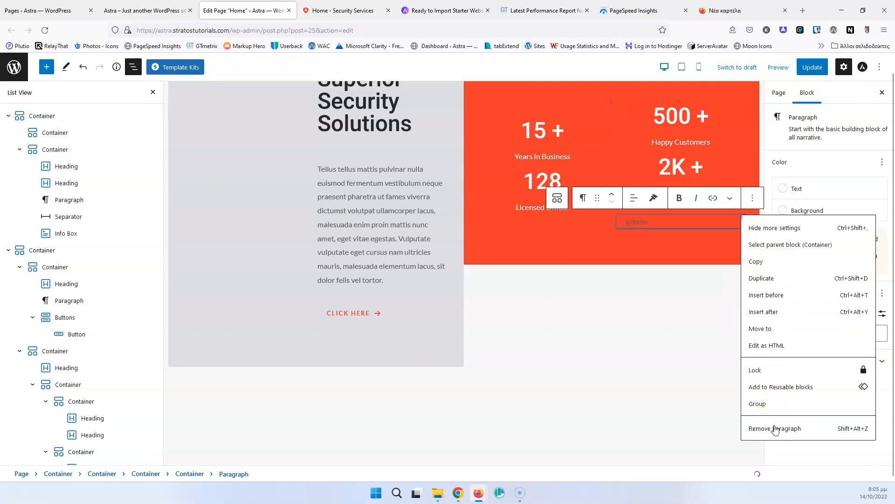
Step: Update the Home page and reload the live site to review the four statistics
click(809, 70)
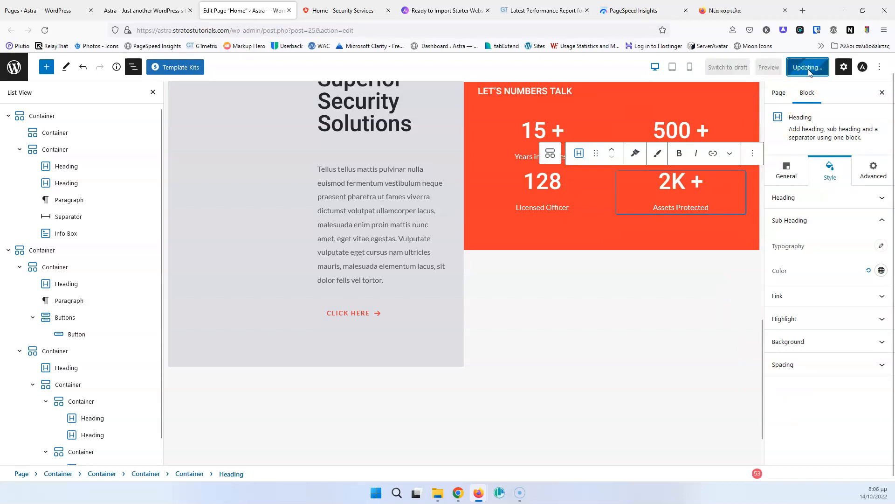
click(148, 11)
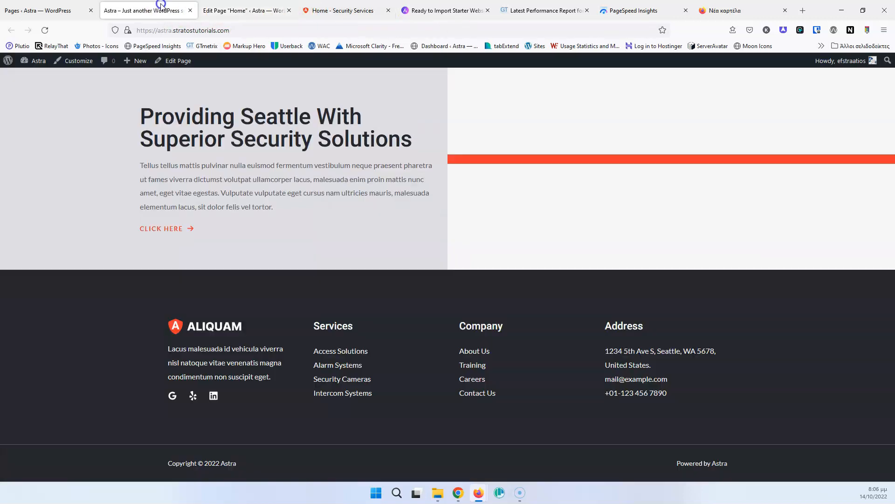
click(46, 29)
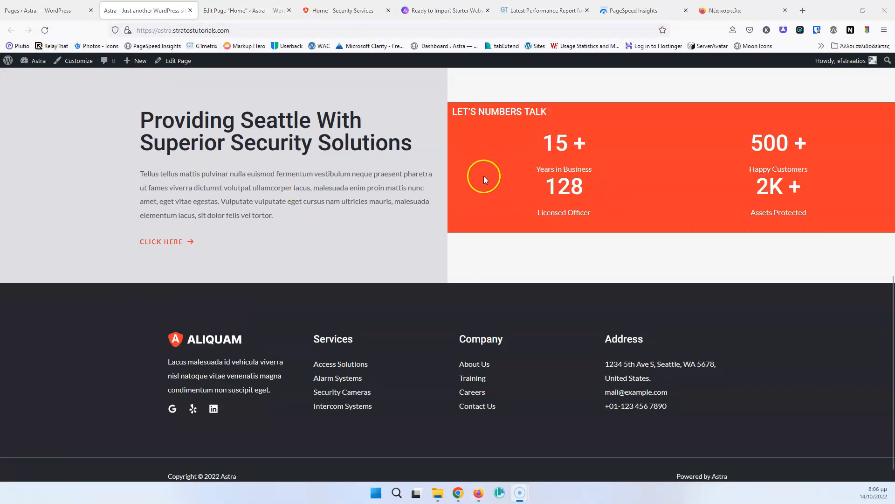
scroll(483, 175, up, 2)
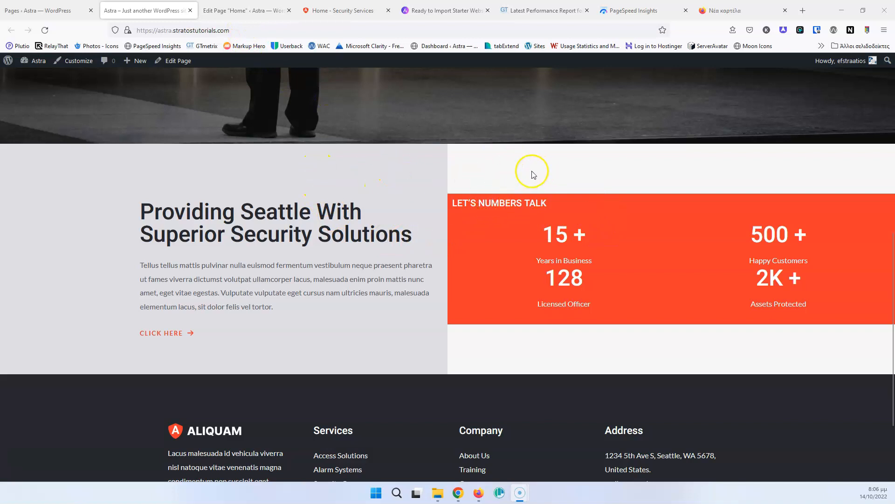
Step: Set the minimum height of the grey "Providing Seattle" container, trying 400, 500 and 600 before settling on 700 px
click(219, 9)
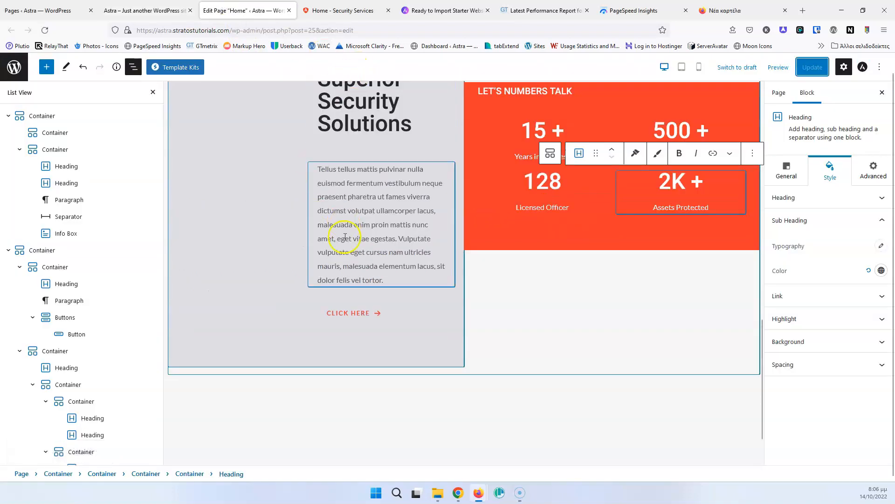
scroll(336, 210, up, 3)
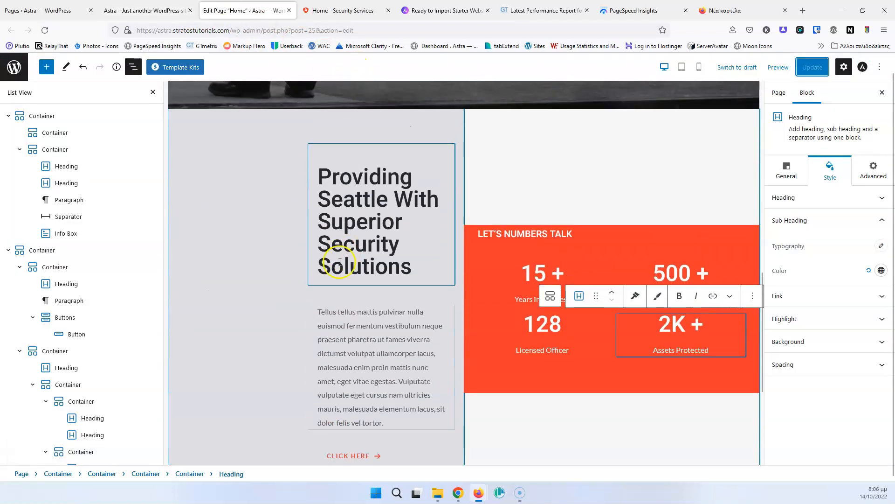
click(339, 132)
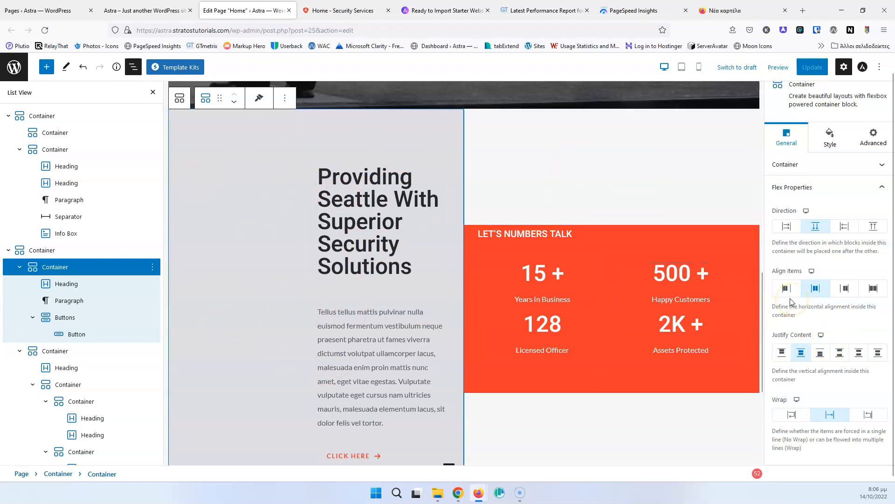
click(825, 168)
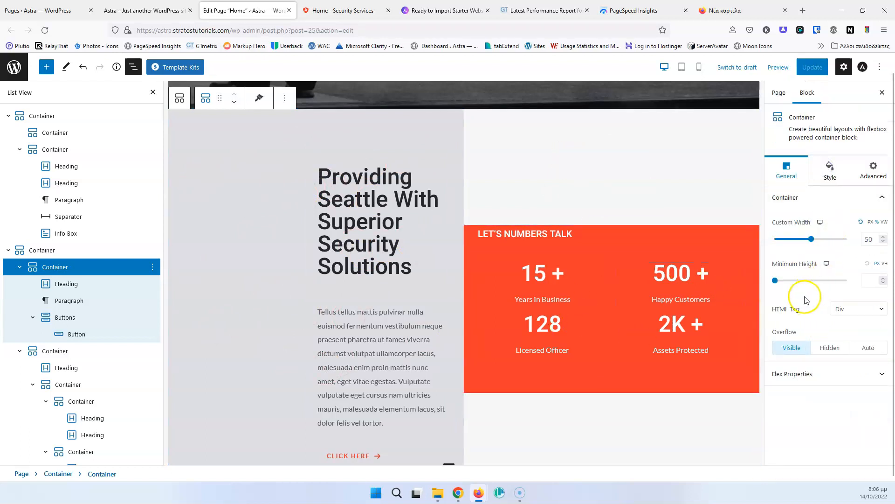
text(400)
click(864, 281)
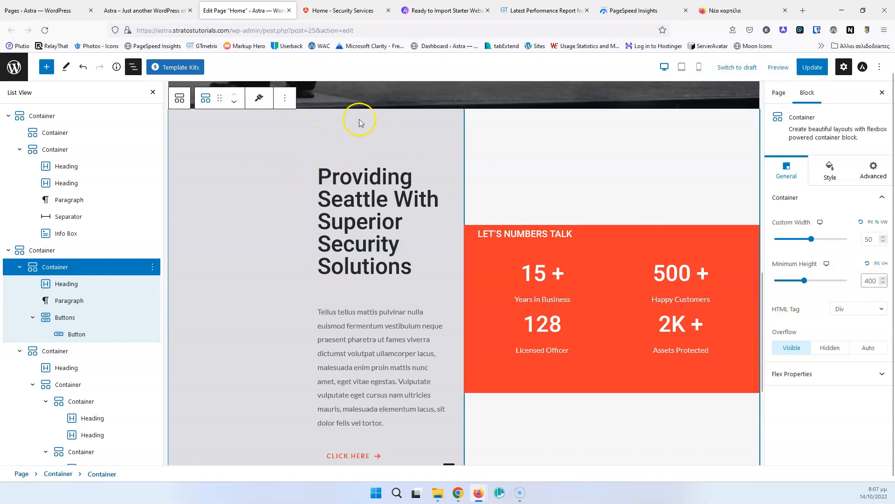
double_click(870, 281)
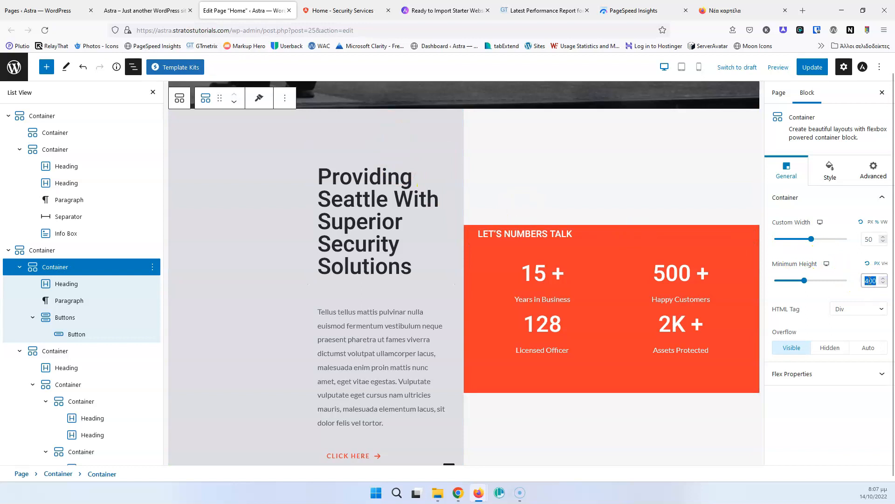
text(500)
text(0)
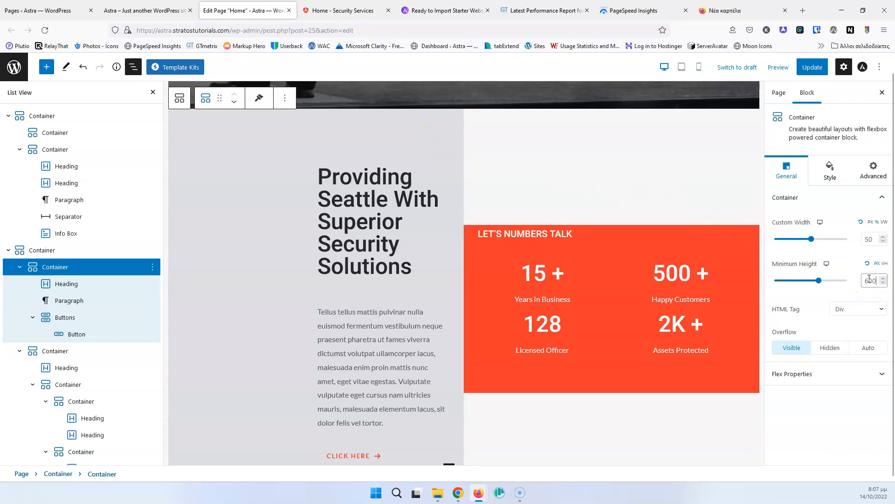
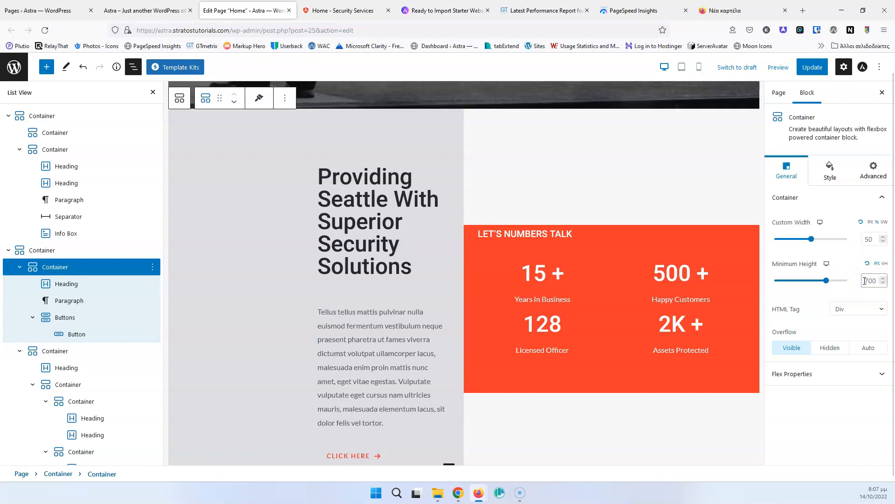
scroll(488, 147, down, 3)
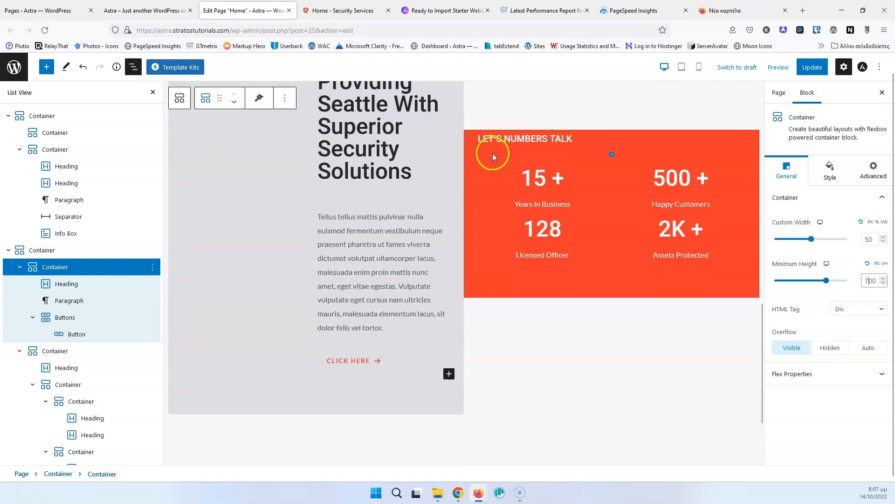
scroll(494, 150, up, 3)
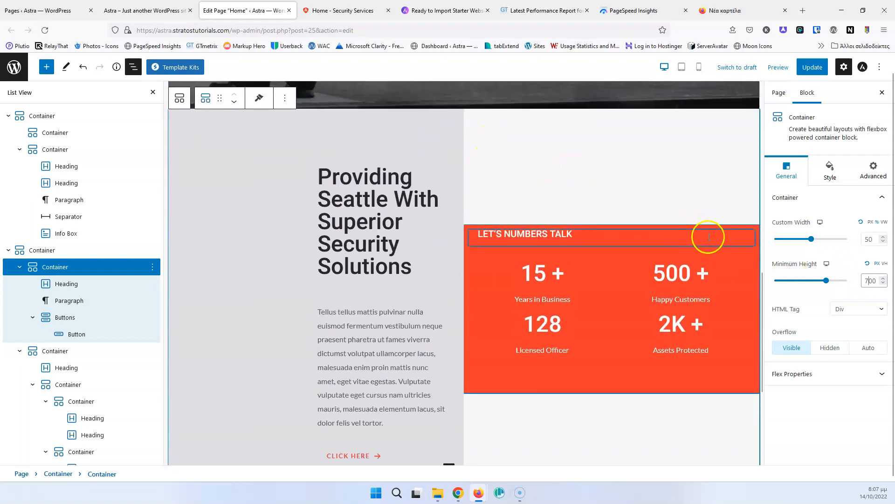
Step: Set the minimum height of the orange "Let's Numbers Talk" container, trying 500 and 800 before settling on 850 px
click(480, 389)
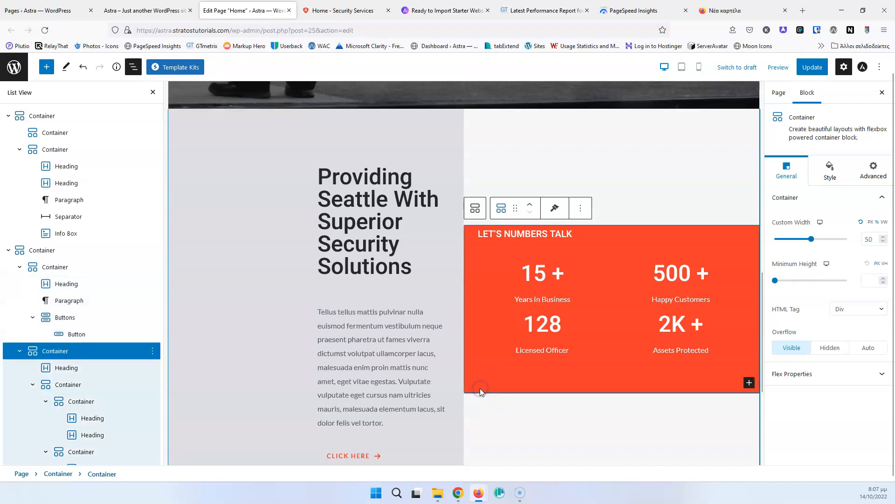
click(514, 350)
click(799, 166)
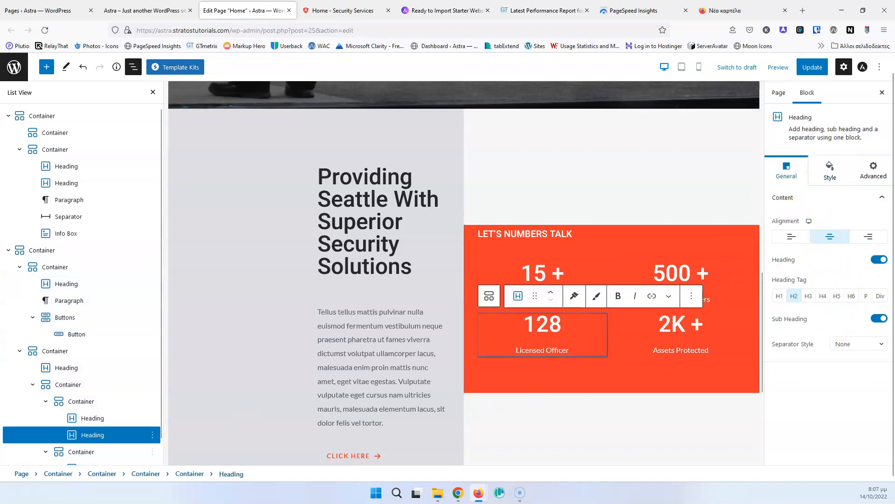
click(146, 473)
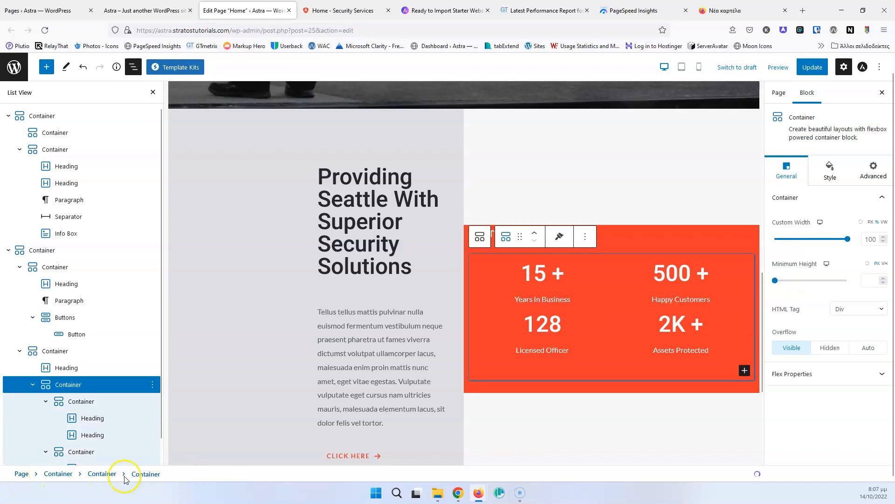
click(101, 474)
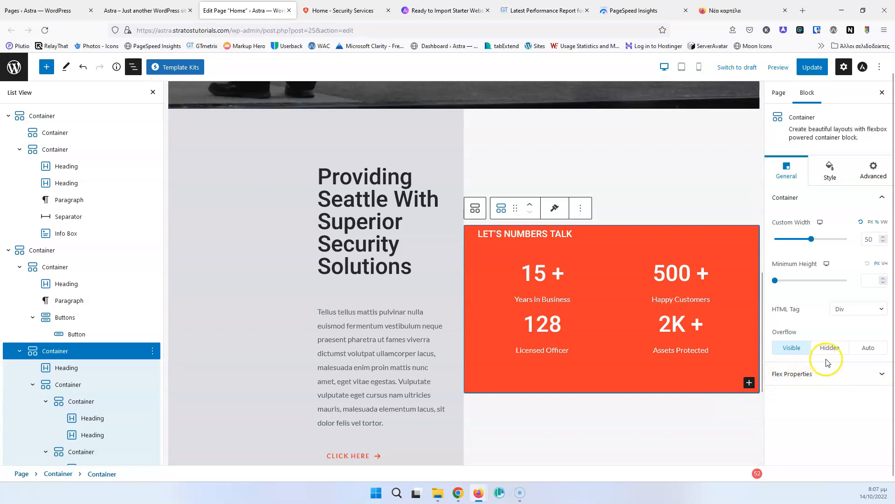
click(870, 281)
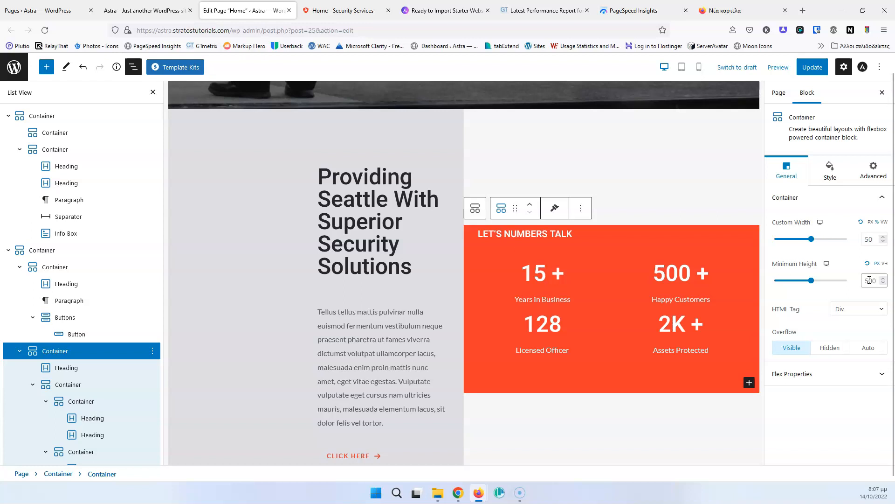
click(869, 281)
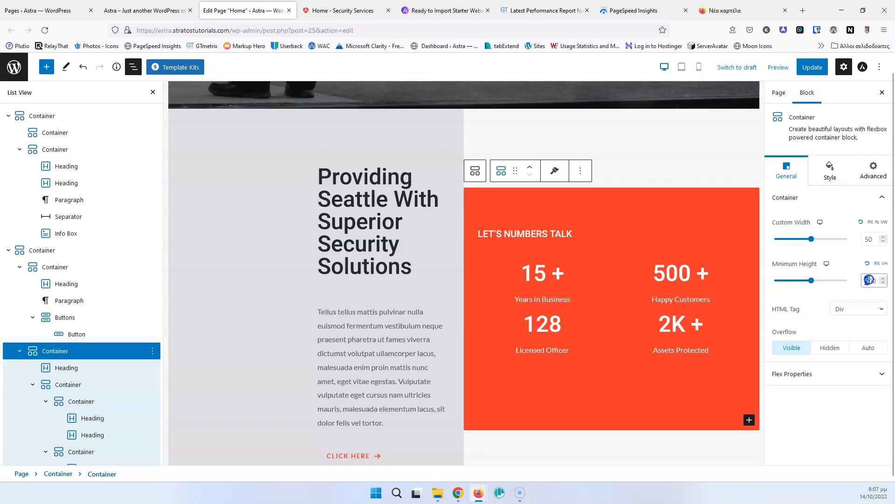
text(3)
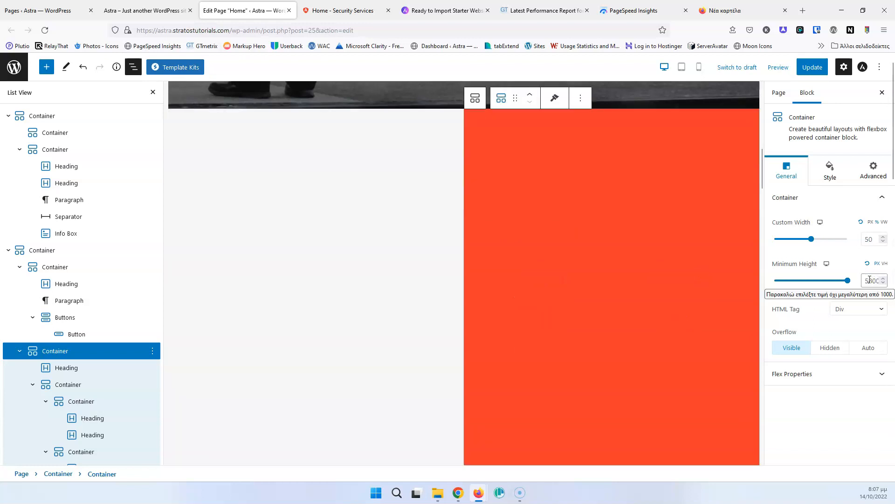
click(870, 279)
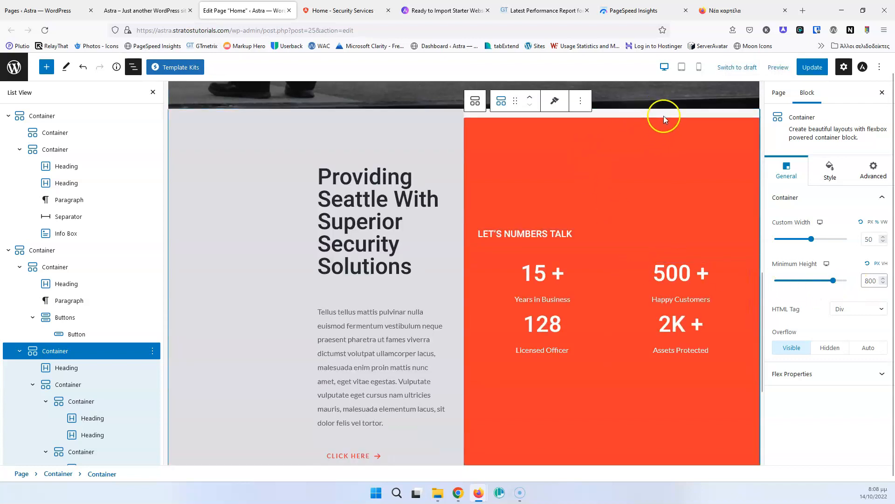
click(862, 281)
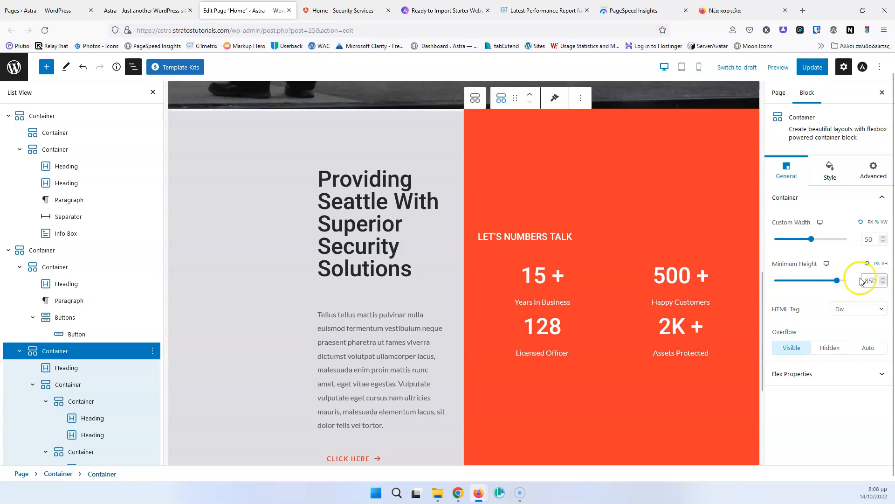
Step: Set the minimum height of the grey "Providing Seattle" container to 850 px
click(351, 133)
click(870, 281)
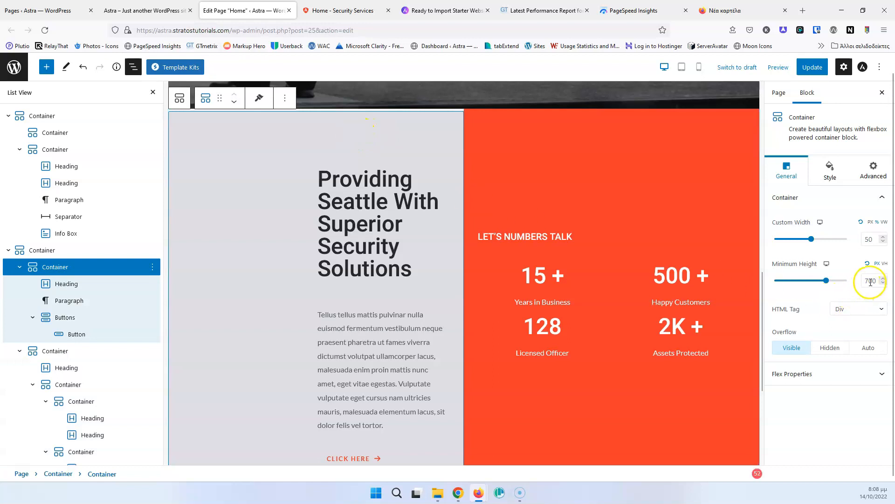
click(859, 280)
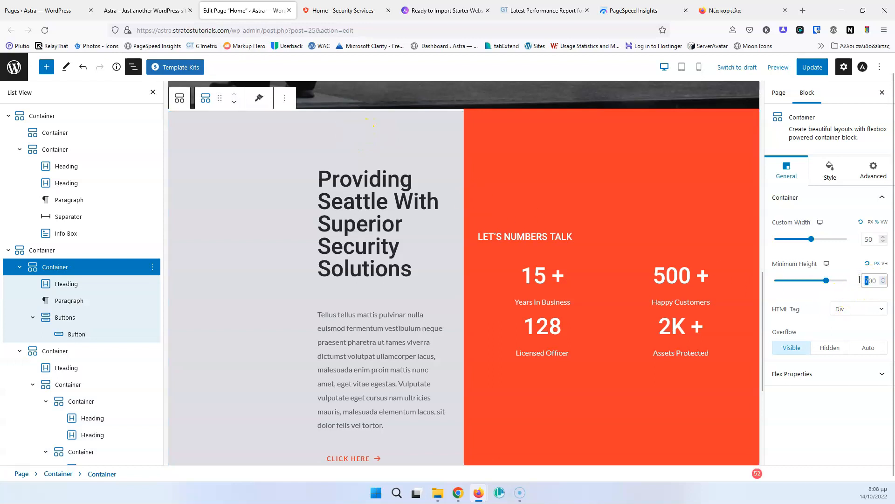
text(80)
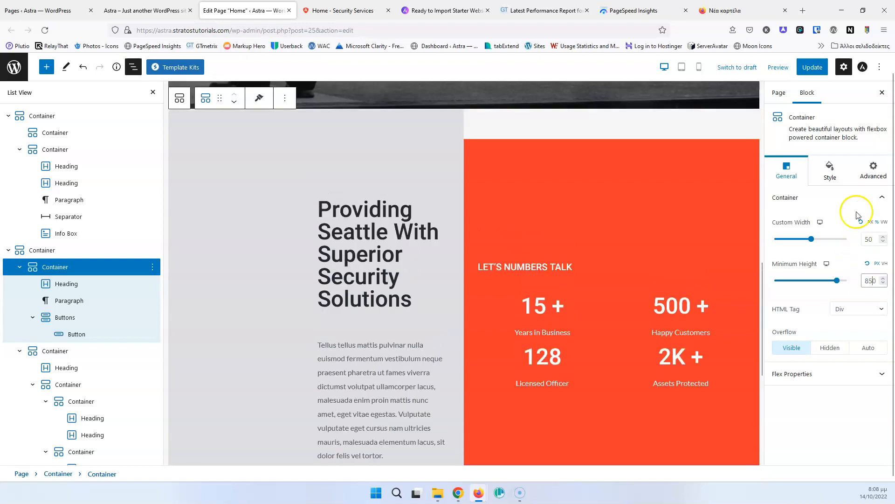
Step: Update the Home page and reload the live site to compare the heights of the grey and orange columns
click(812, 69)
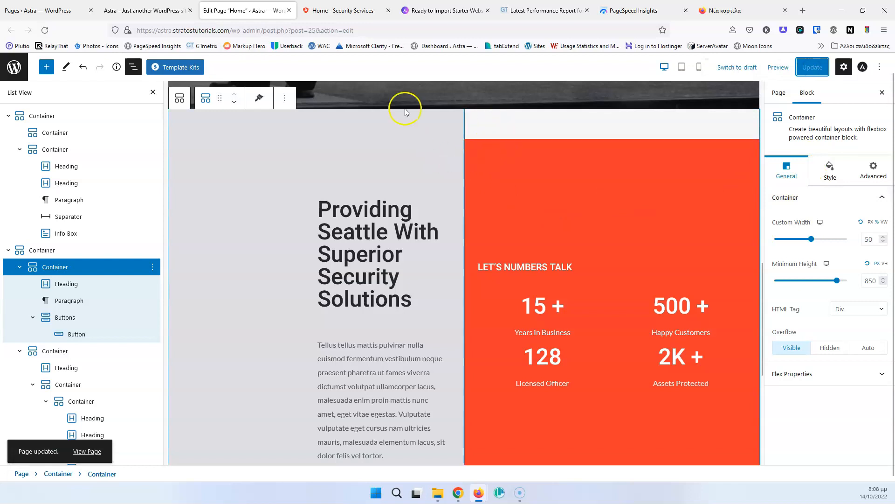
click(131, 10)
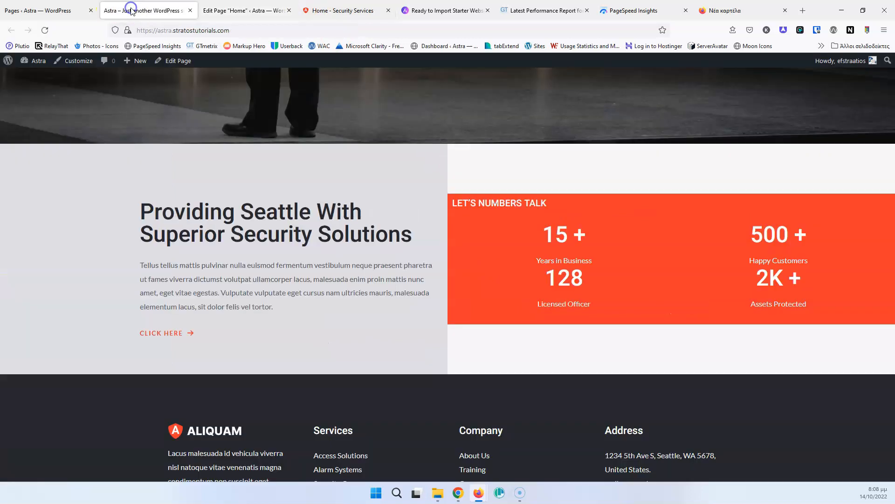
click(44, 31)
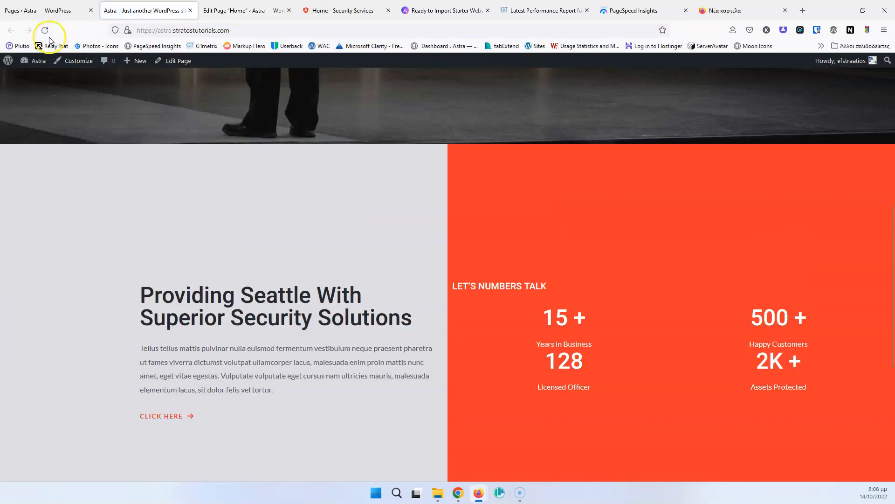
scroll(380, 216, down, 3)
scroll(482, 270, up, 5)
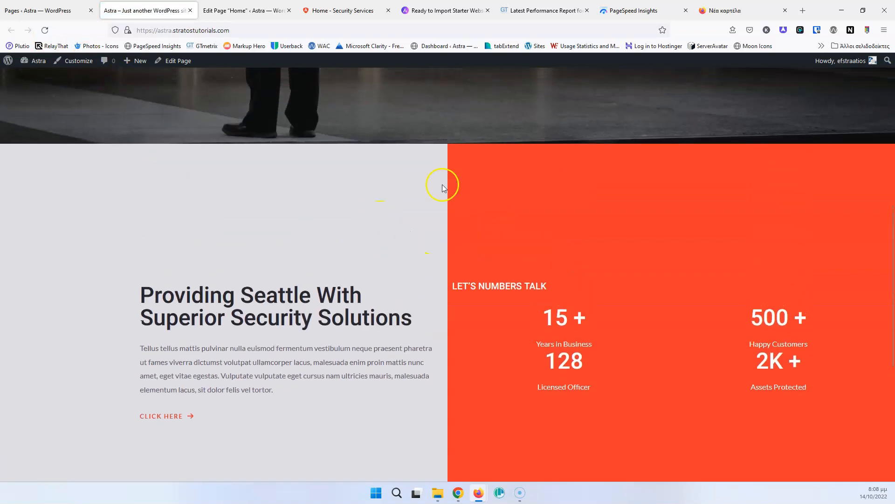
Step: Set the grey "Providing Seattle" container's top and bottom padding to 0
click(244, 10)
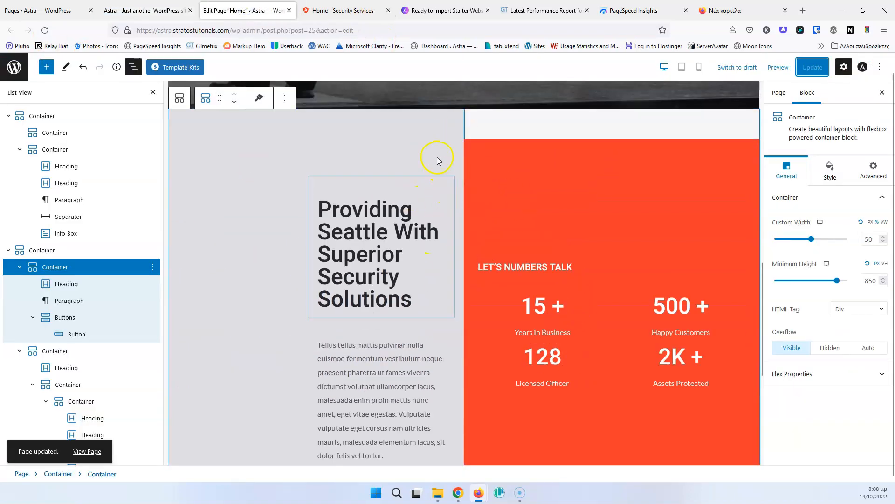
click(426, 148)
click(337, 128)
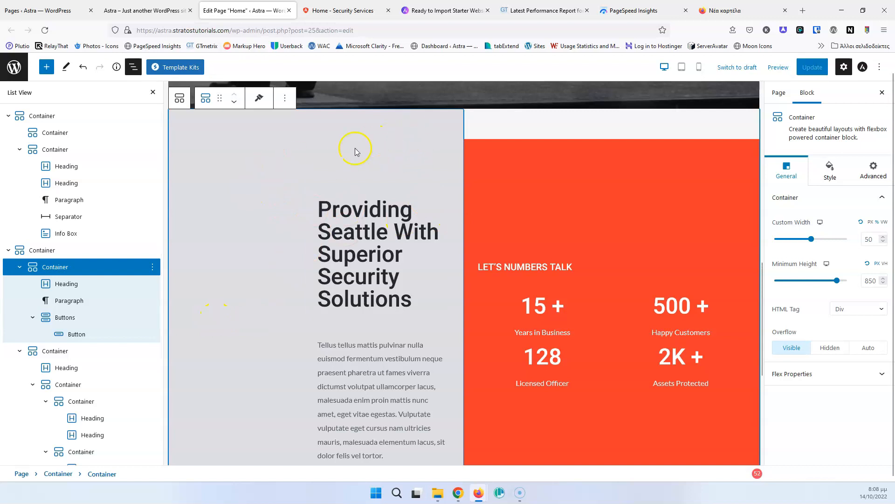
click(830, 170)
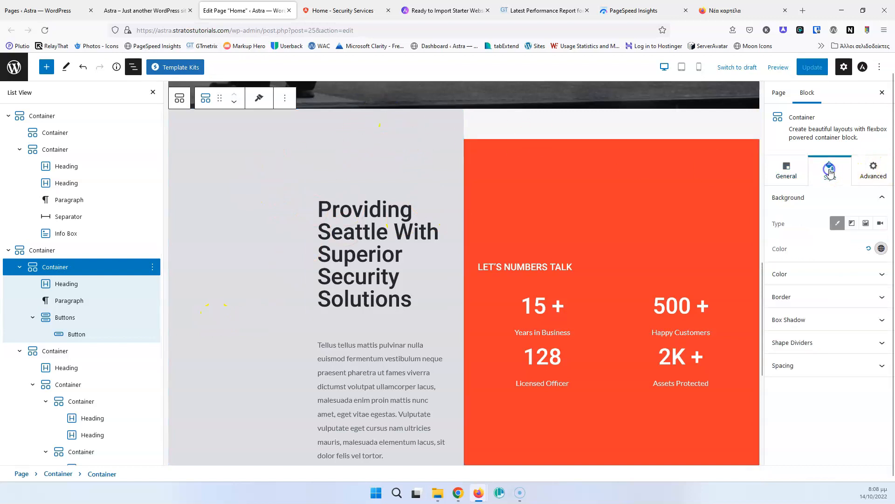
click(810, 366)
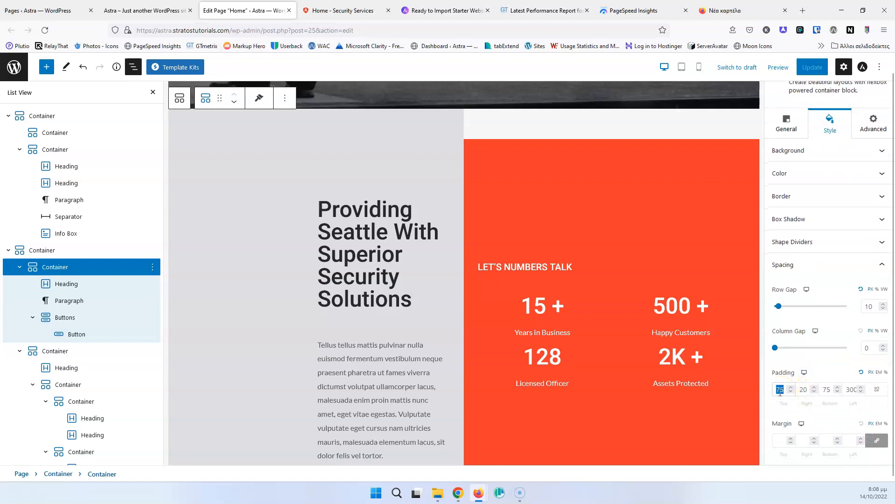
text(0)
click(827, 390)
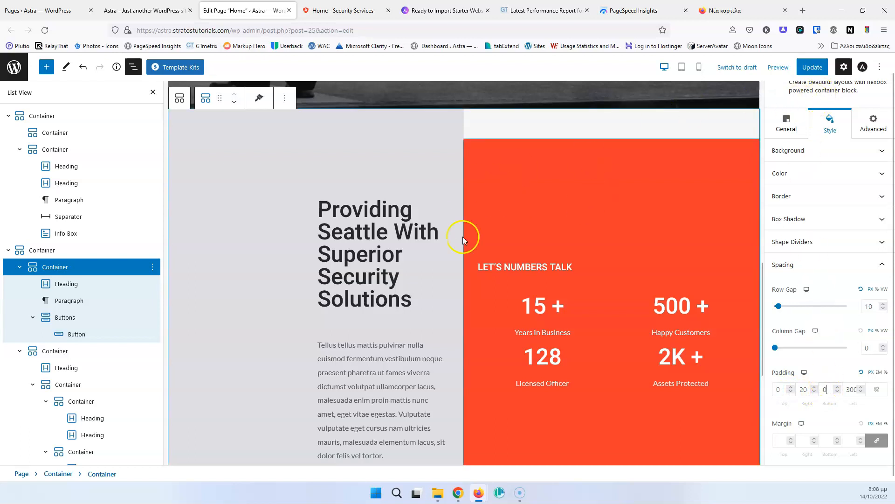
scroll(609, 250, down, 3)
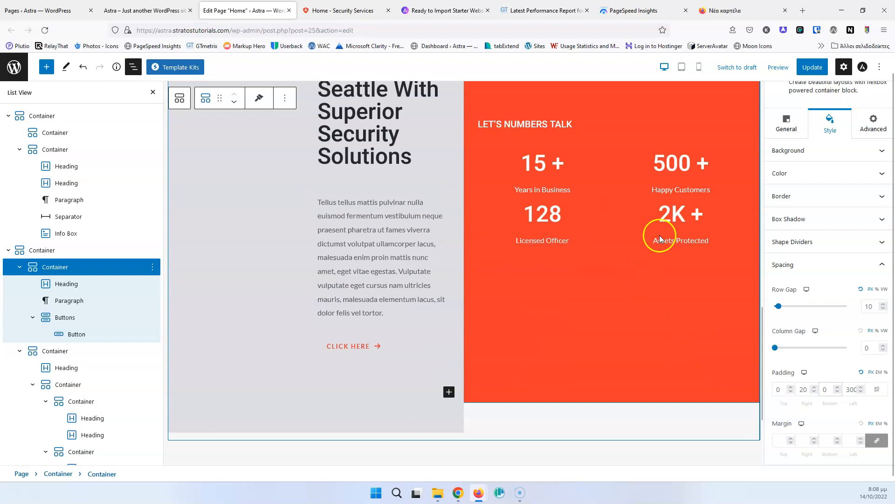
Step: Update the Home page and reload the live site to check the grey column without vertical padding
click(814, 70)
scroll(468, 342, down, 1)
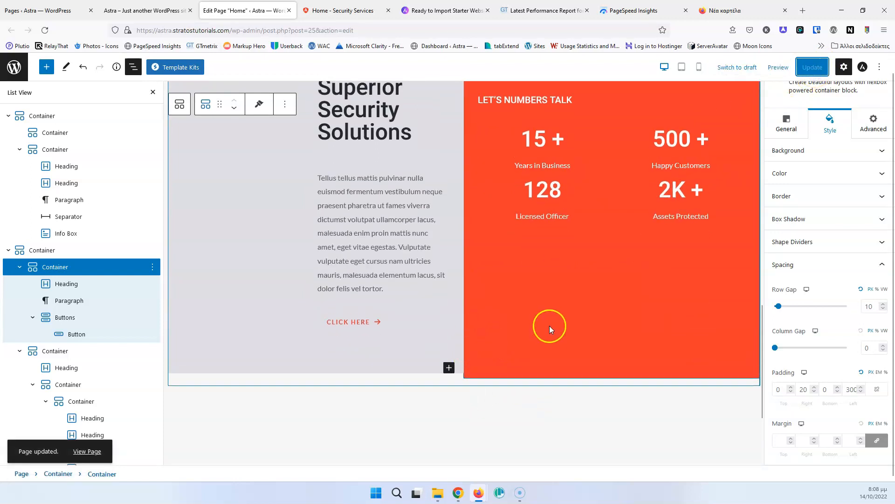
scroll(548, 325, up, 6)
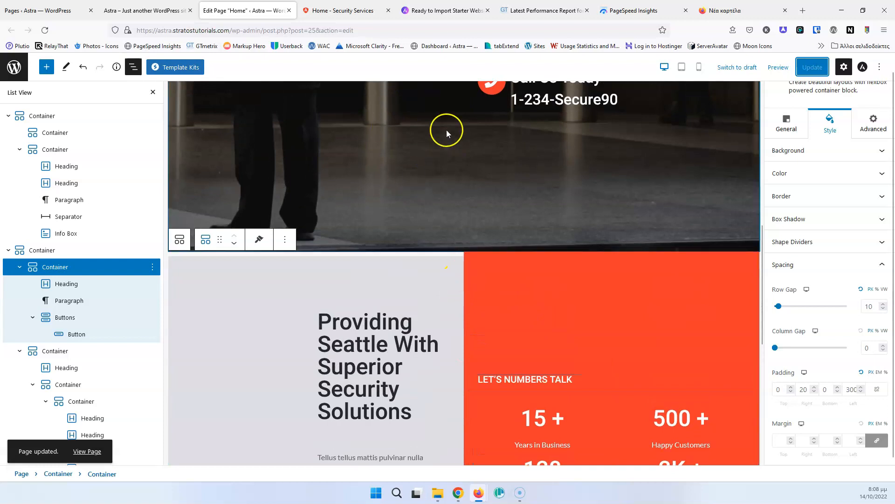
click(111, 12)
click(45, 30)
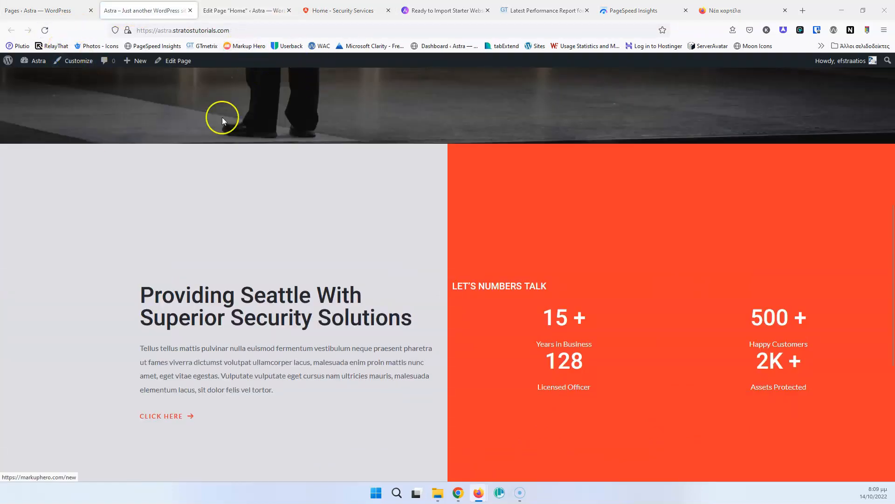
Step: Check the statistics layout in the Security Services demo and left-align the "15 +" heading block
click(239, 9)
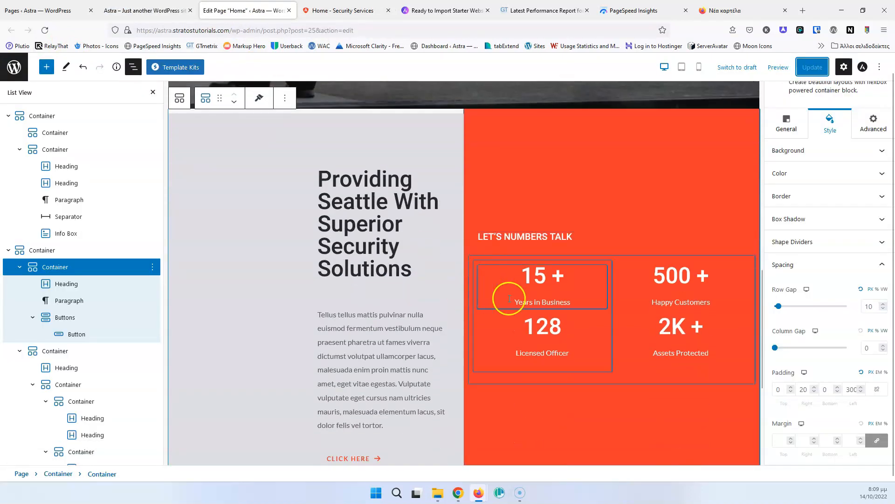
click(330, 9)
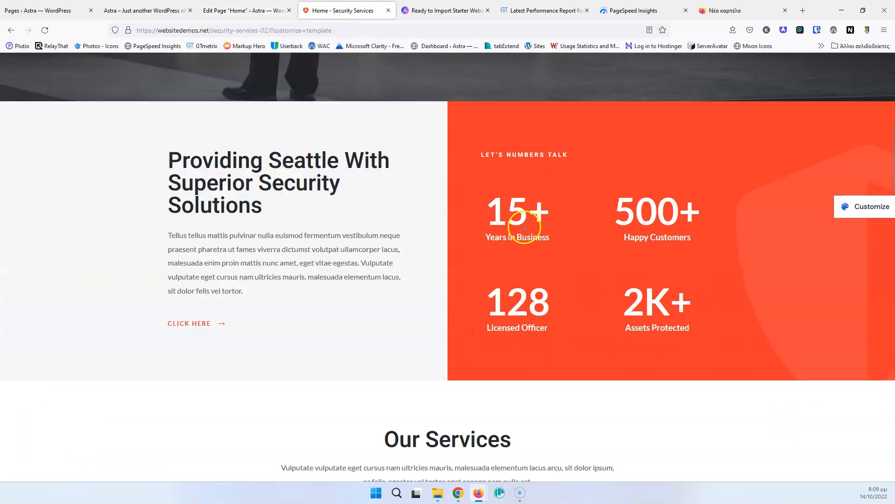
click(242, 10)
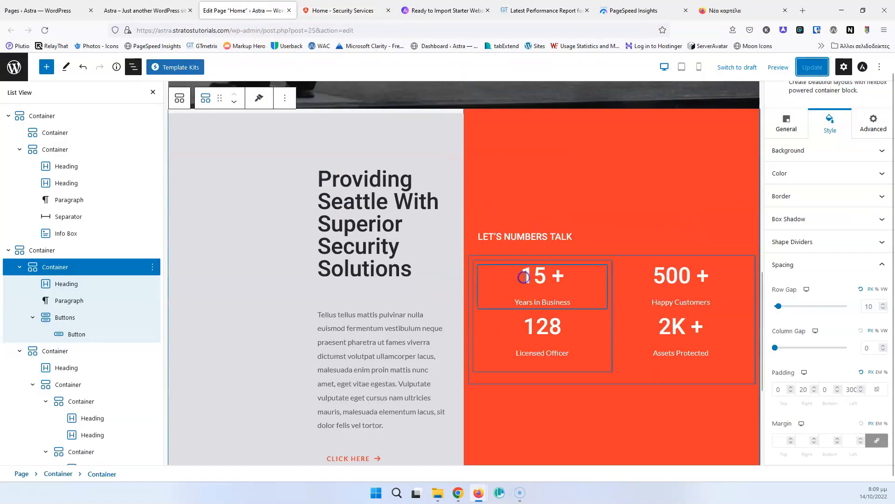
click(523, 277)
click(792, 236)
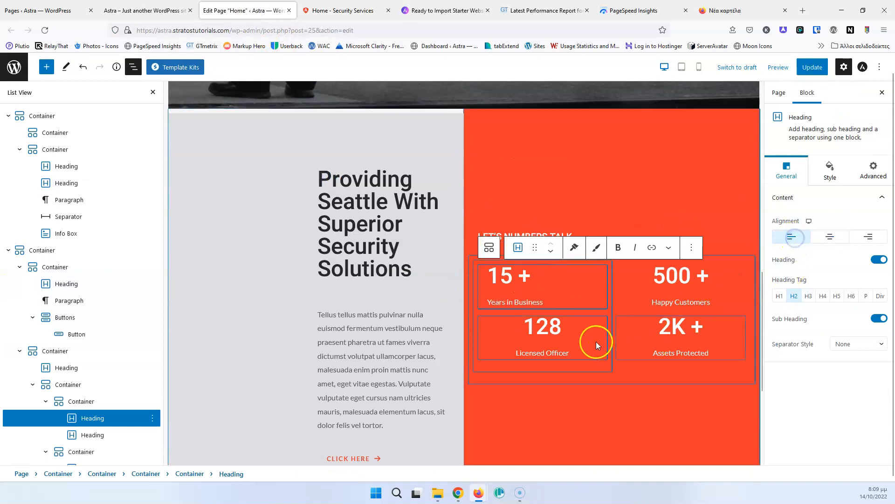
Step: Compare the statistics on the live site with the demo and set the "15 +" heading's bottom spacing to 5 px
click(161, 10)
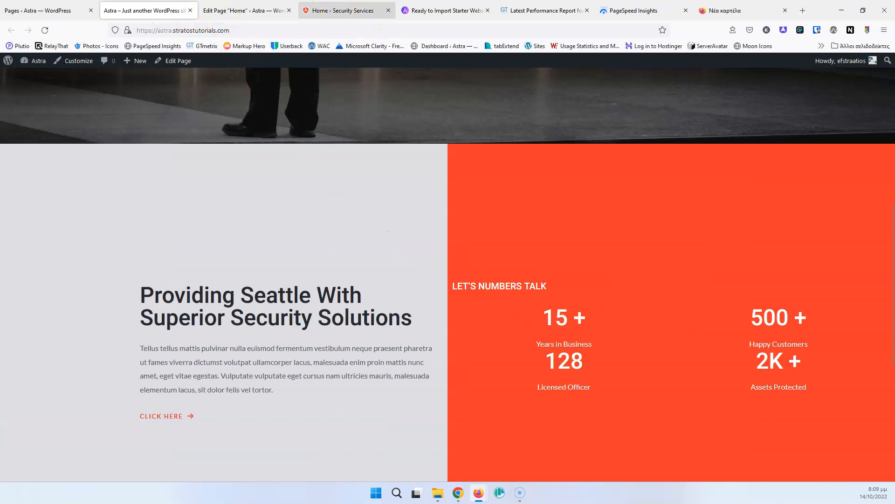
click(331, 8)
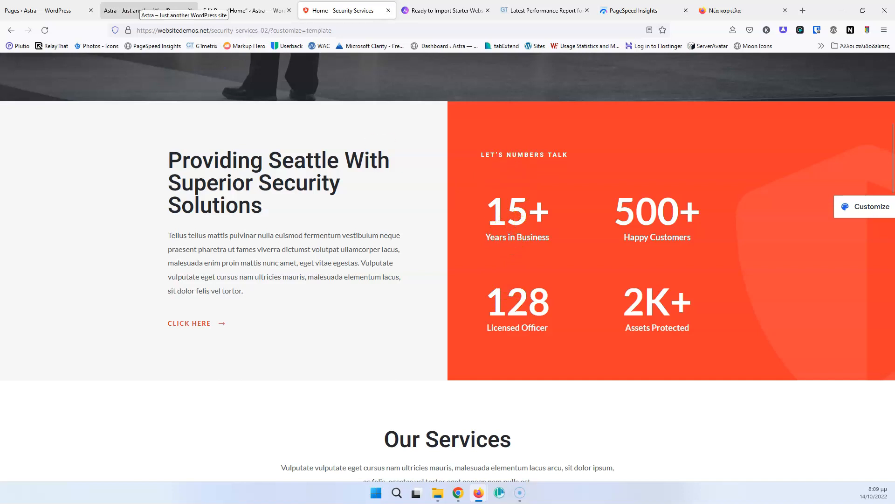
click(144, 10)
click(233, 10)
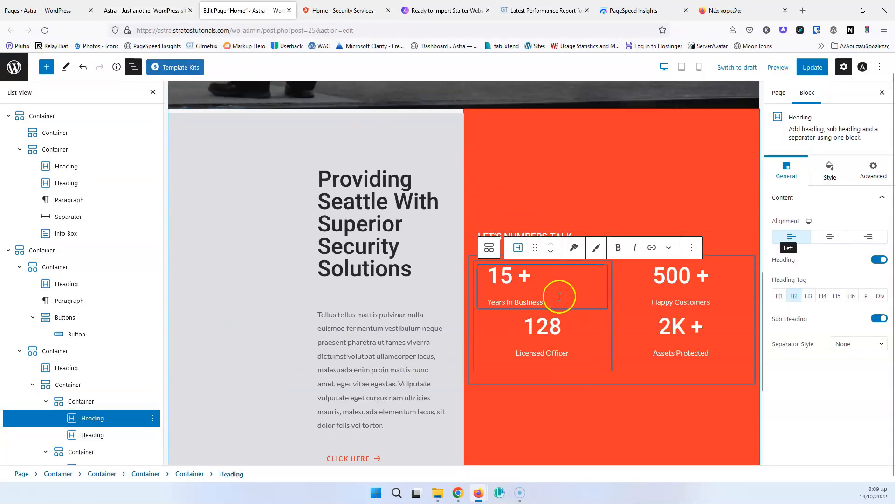
click(830, 168)
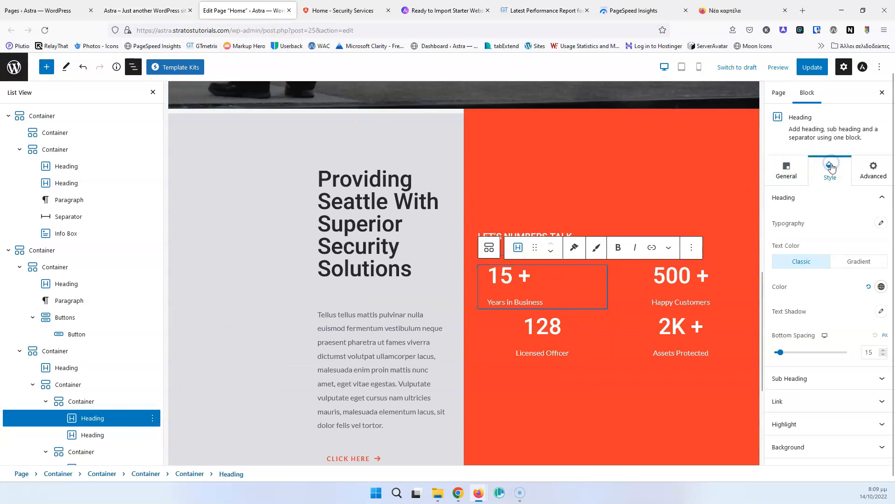
click(883, 356)
click(883, 356)
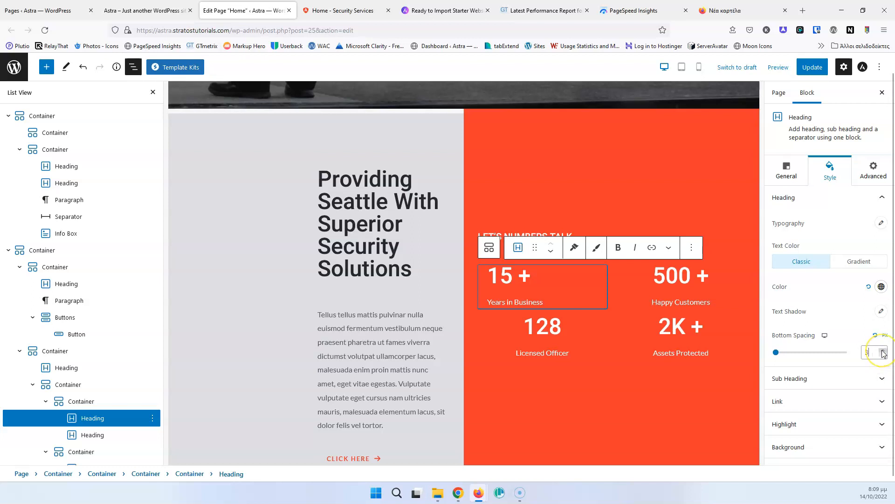
click(882, 350)
click(883, 350)
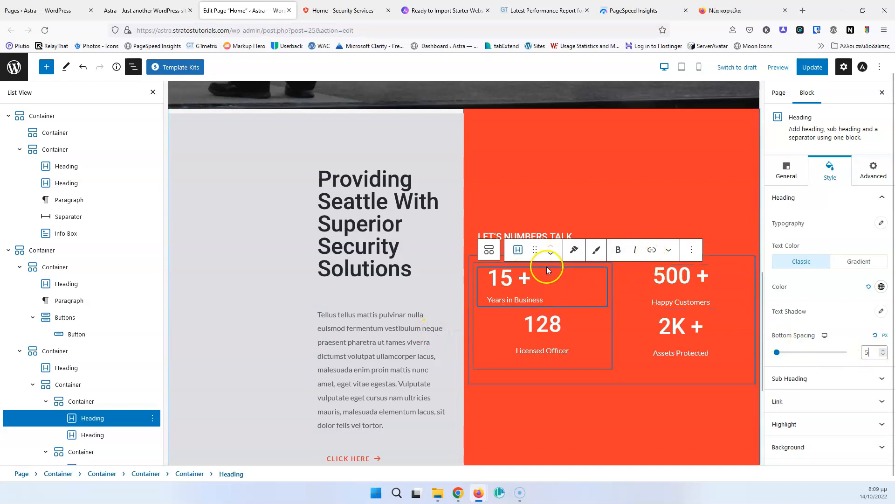
Step: Copy the "15 +" heading's style and paste it onto the "128" Licensed Officer heading
click(574, 251)
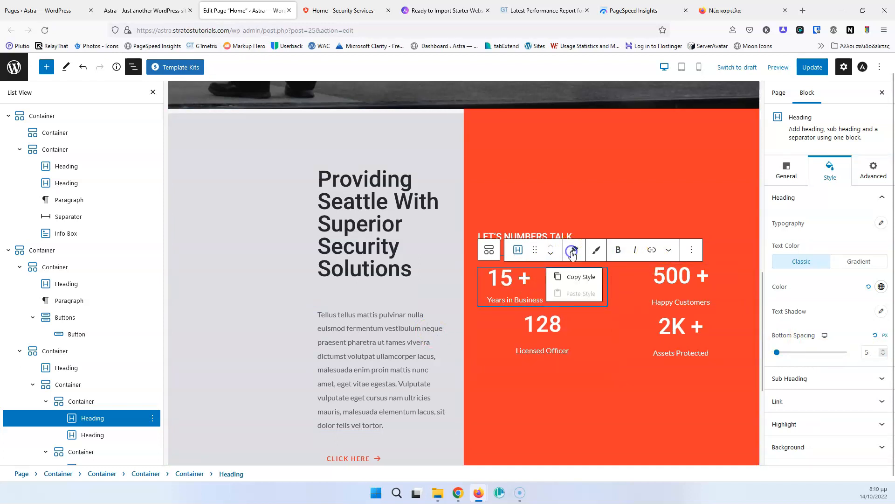
click(574, 277)
click(510, 323)
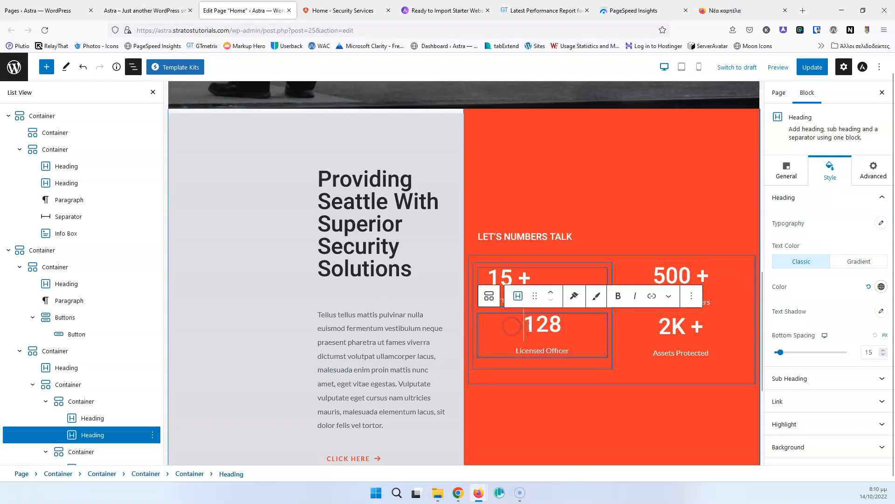
click(576, 297)
click(577, 339)
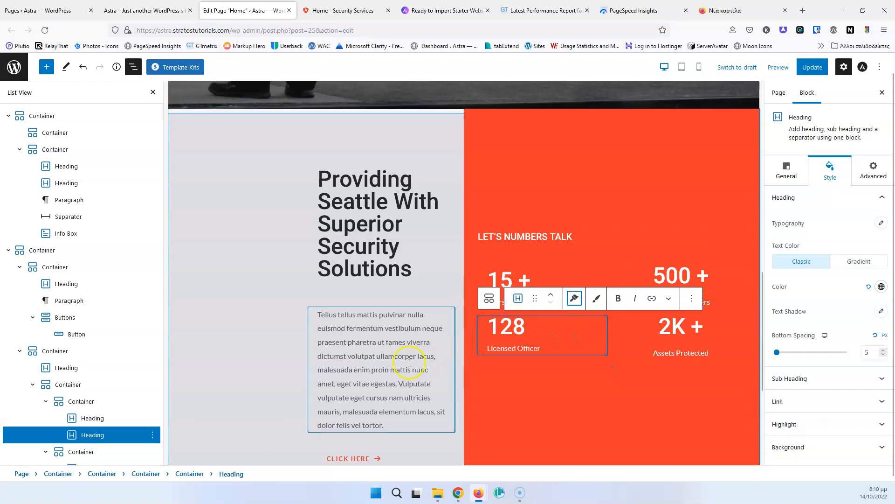
Step: Paste the copied heading style onto the "500 +" and "2K +" headings
click(687, 274)
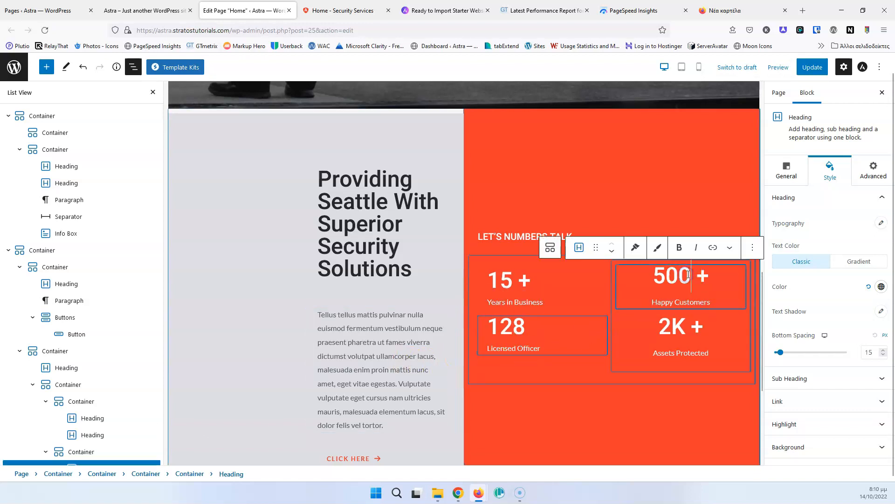
click(636, 247)
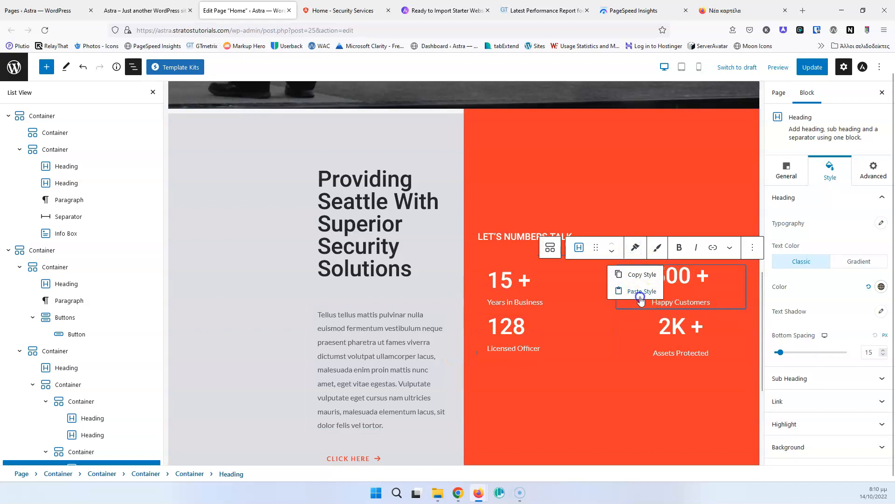
click(640, 290)
click(643, 325)
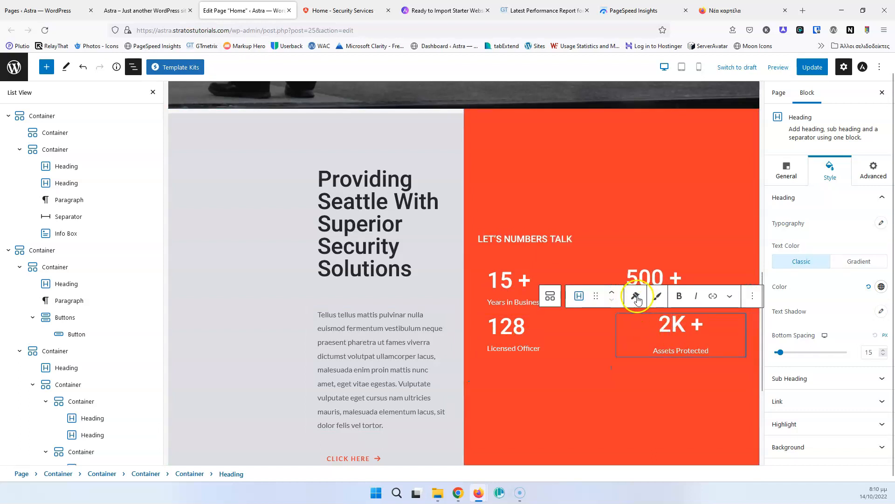
click(635, 295)
click(643, 340)
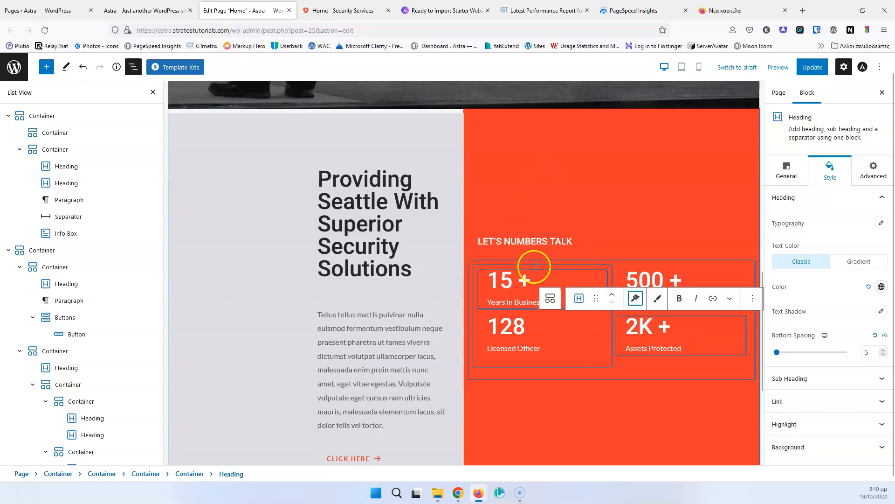
Step: Set the row gap of the orange column's container to 50 px
click(516, 194)
click(611, 242)
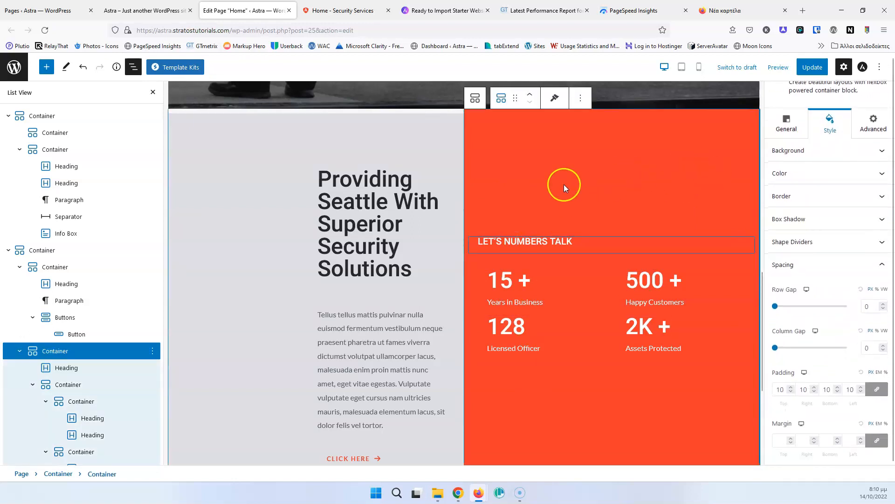
click(504, 242)
click(101, 474)
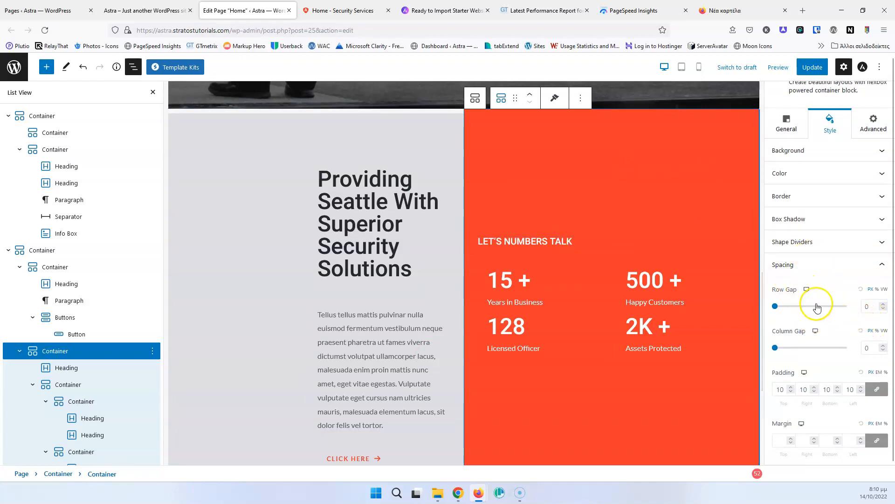
click(870, 306)
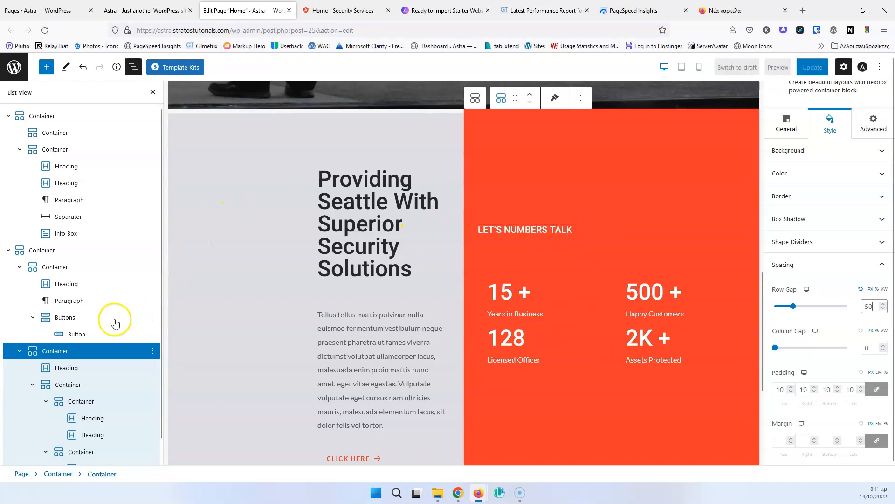
Step: Set the row gap of the nested container holding "15 +" and "128" to 50 px
click(33, 384)
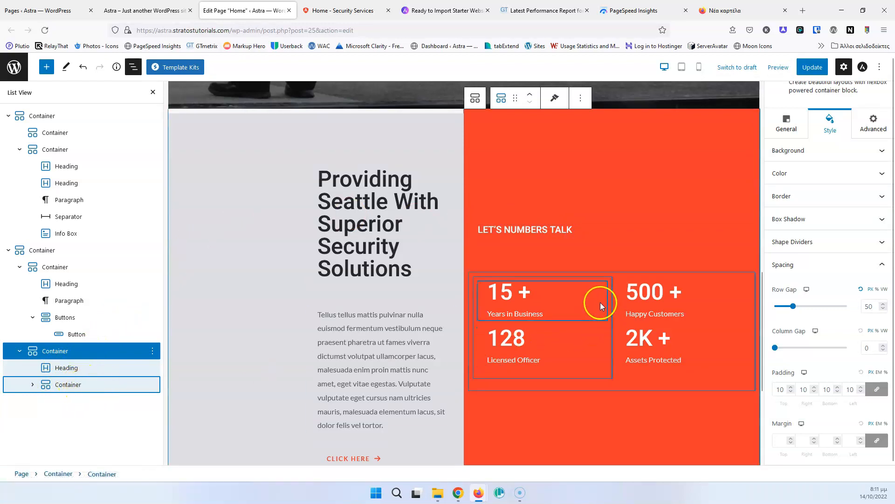
click(480, 370)
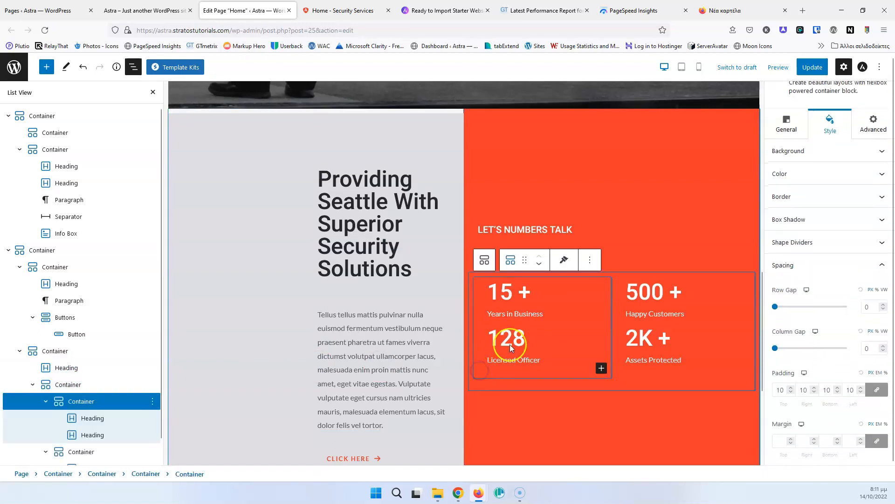
click(536, 352)
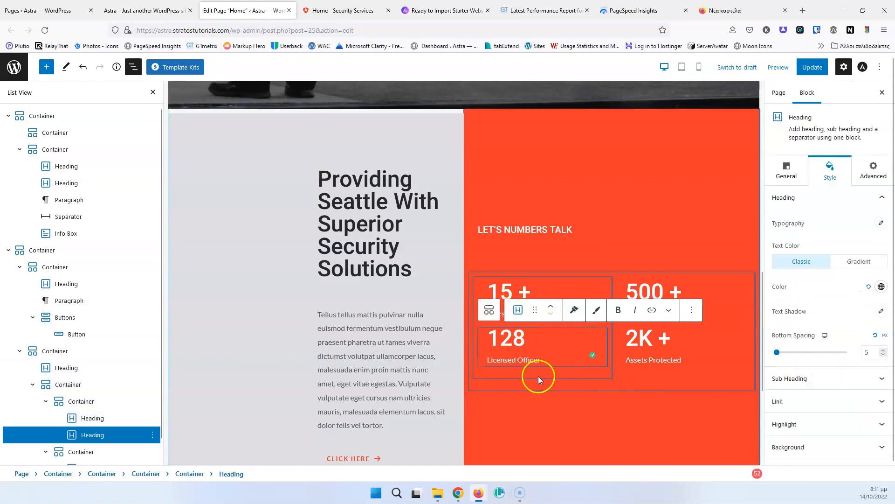
click(189, 473)
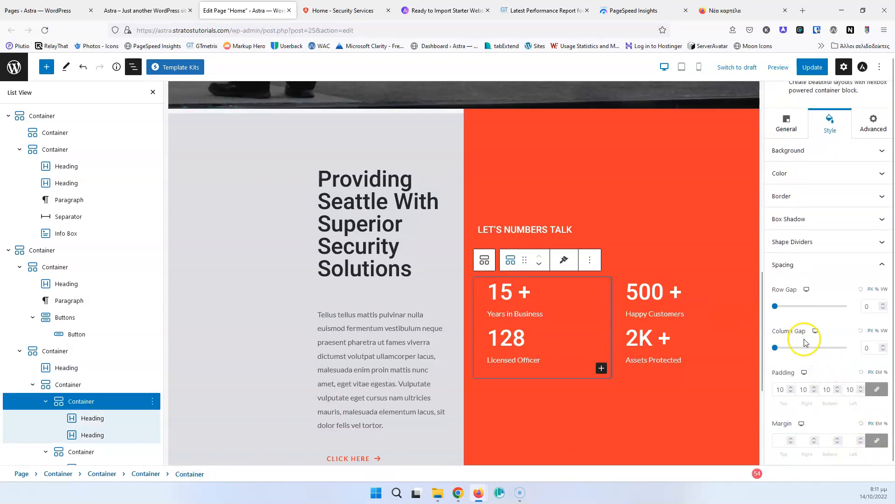
click(871, 305)
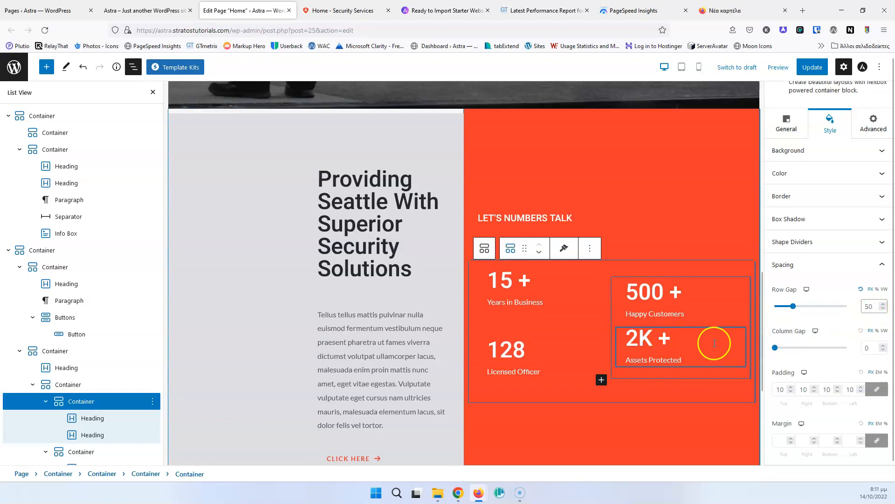
Step: Set the row gap of the nested container holding "500 +" and "2K +" to 50 px
click(715, 375)
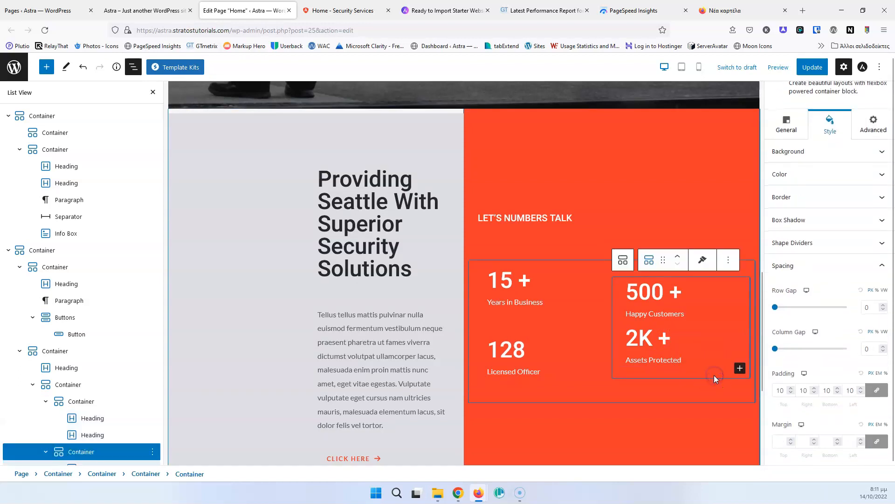
click(872, 306)
double_click(867, 306)
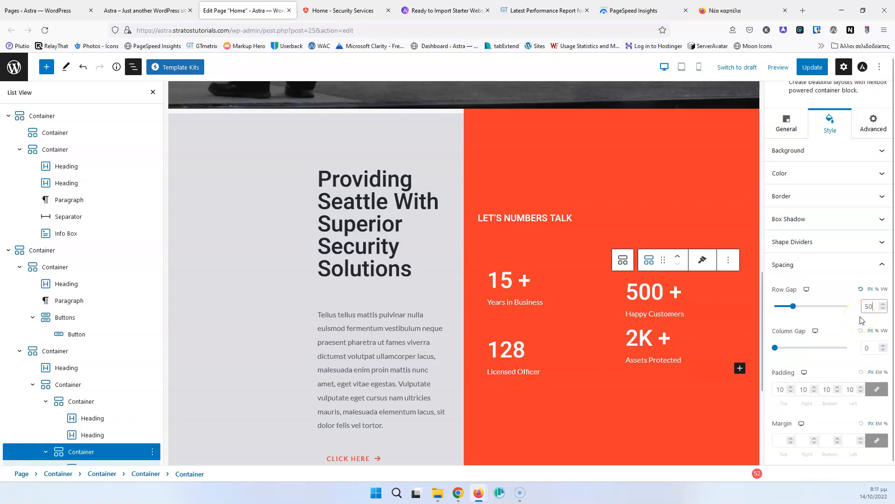
Step: Update the Home page and reload the live site to show the new statistics spacing
click(812, 67)
click(148, 11)
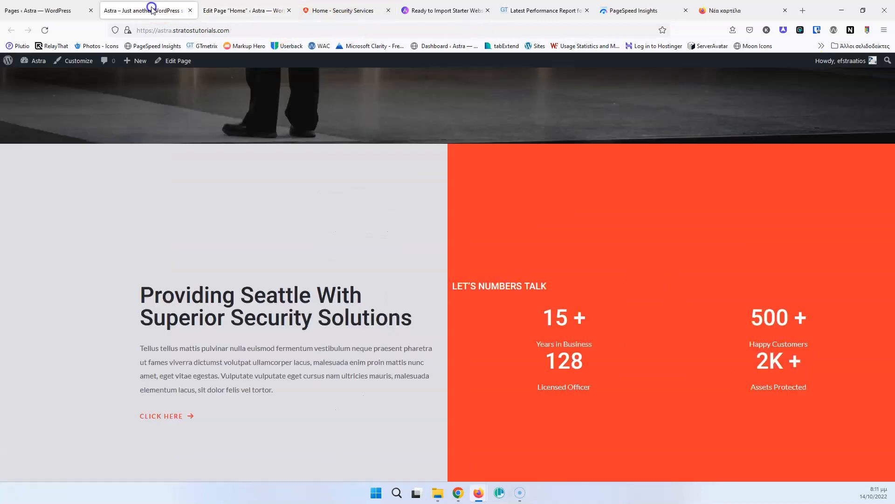
click(46, 30)
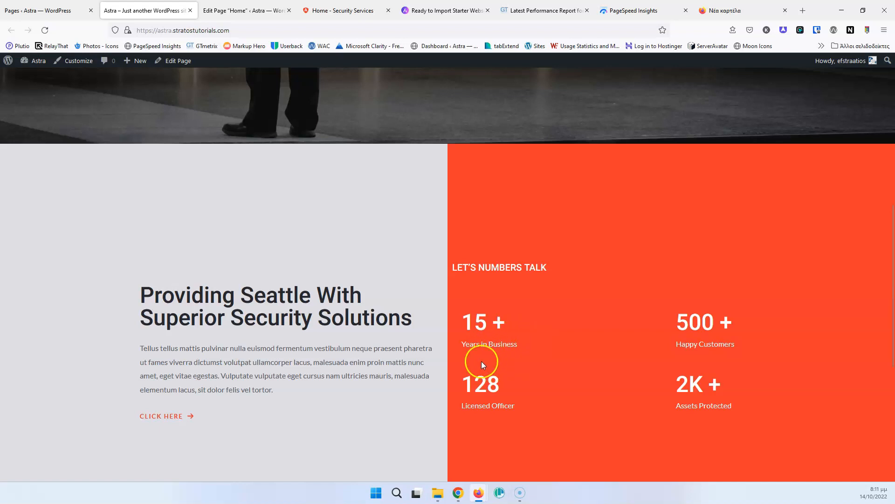
Step: Compare the orange statistics column on the live site with the Security Services demo
click(346, 10)
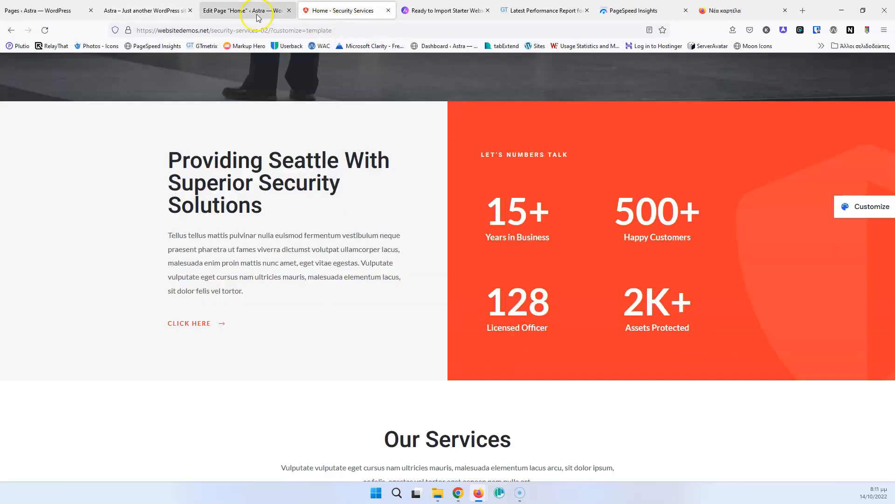
click(155, 9)
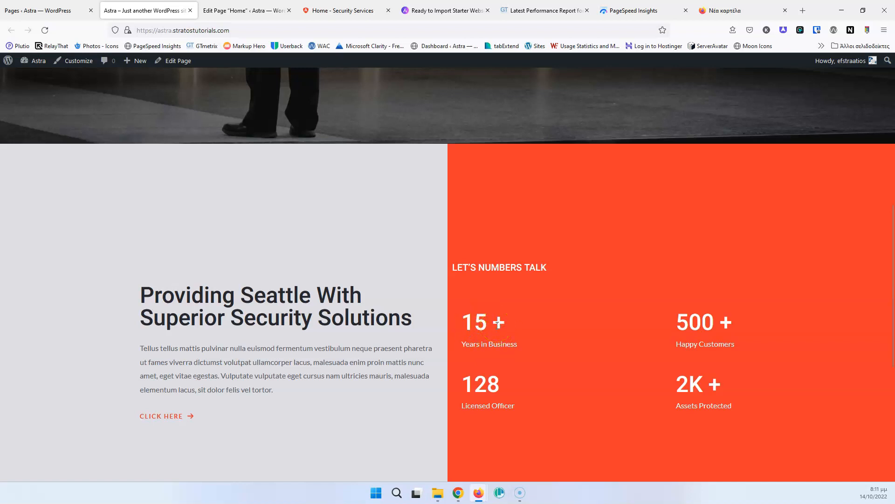
click(480, 326)
click(323, 10)
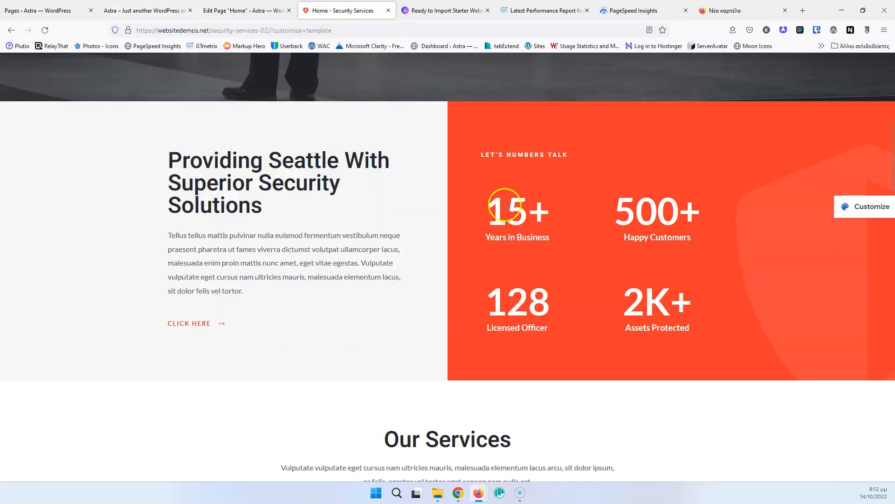
click(146, 9)
Step: Unlink the padding values of the orange column's container and set its left padding to 50 px
click(247, 10)
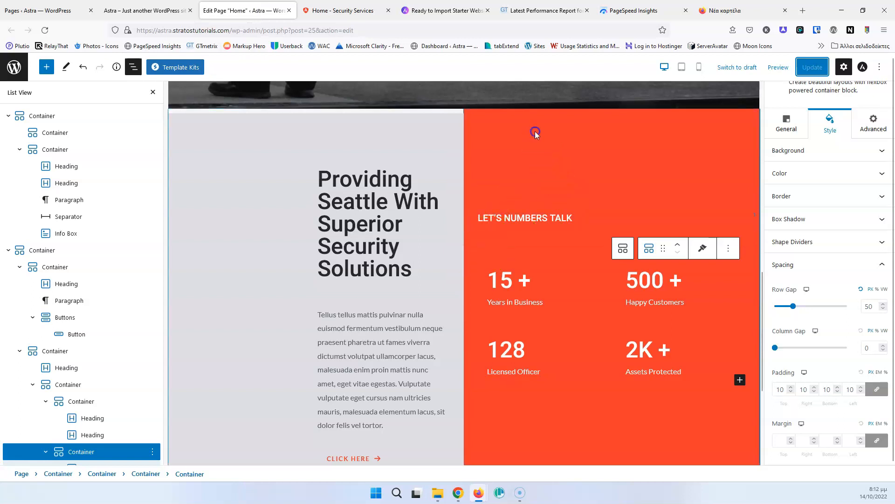
click(536, 134)
click(499, 220)
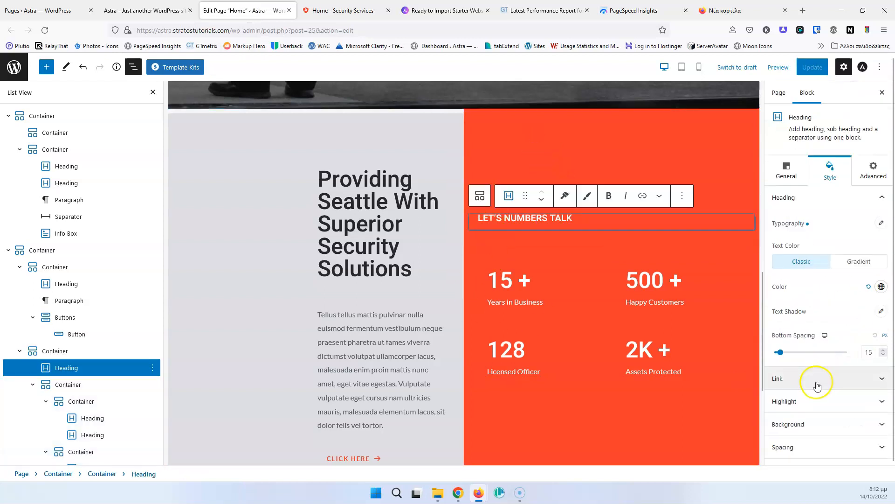
click(101, 474)
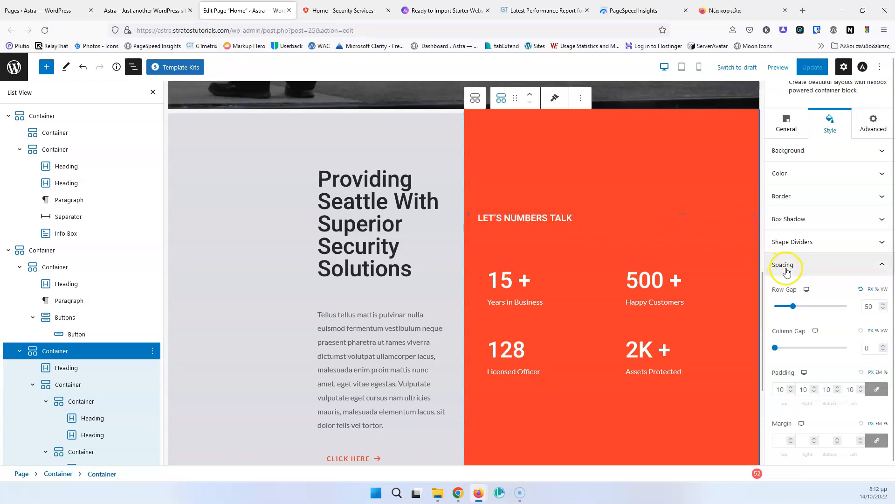
click(874, 394)
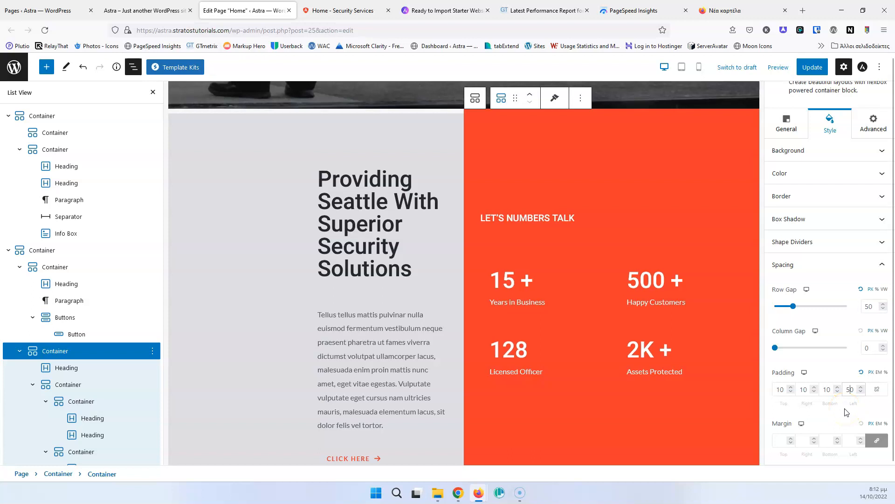
Step: Set the padding to 0 on all sides of the statistics container and of its nested container holding "15 +" and "128"
click(490, 320)
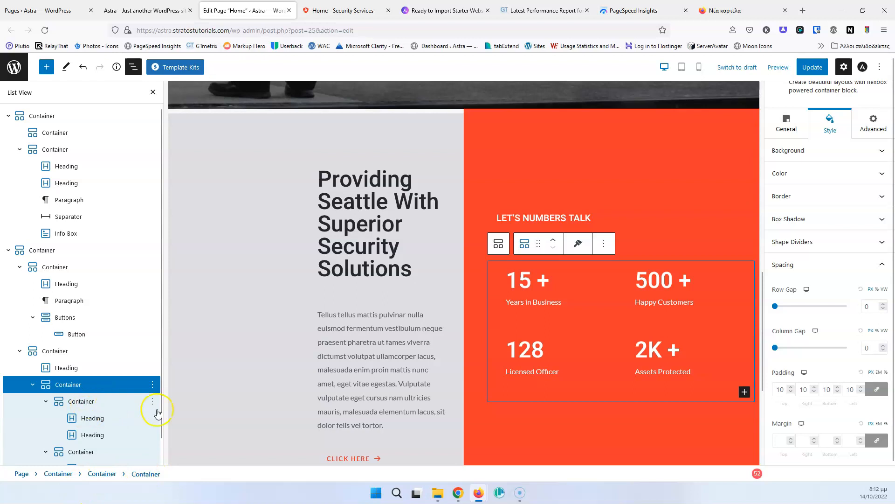
click(780, 388)
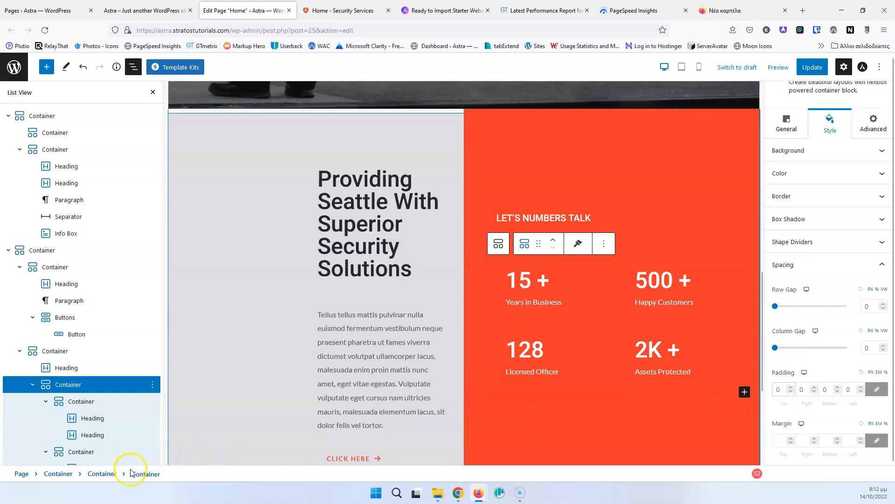
click(503, 321)
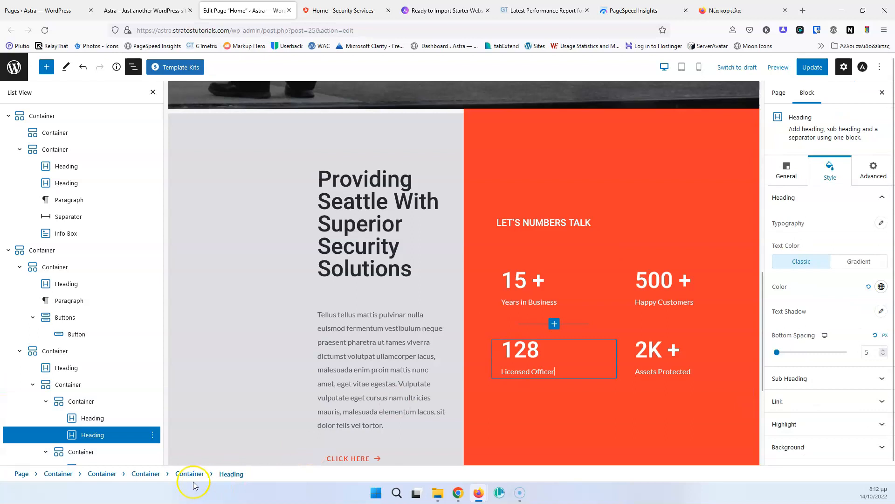
click(190, 474)
click(190, 474)
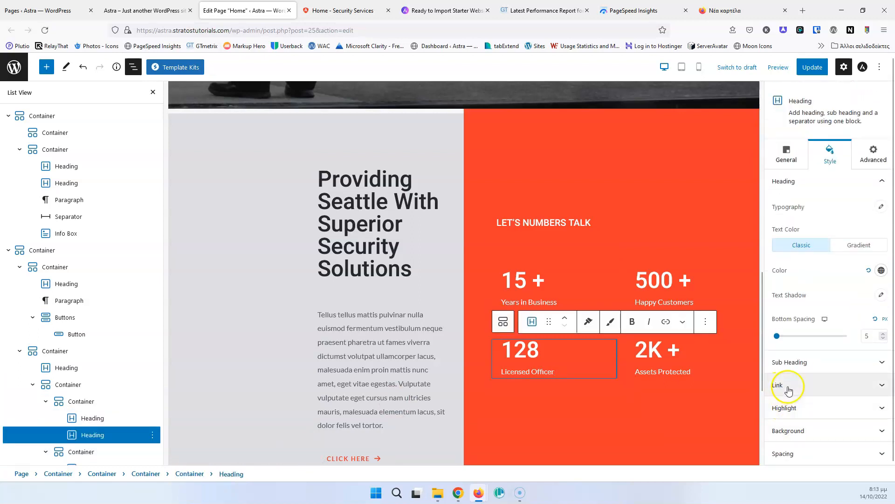
click(189, 473)
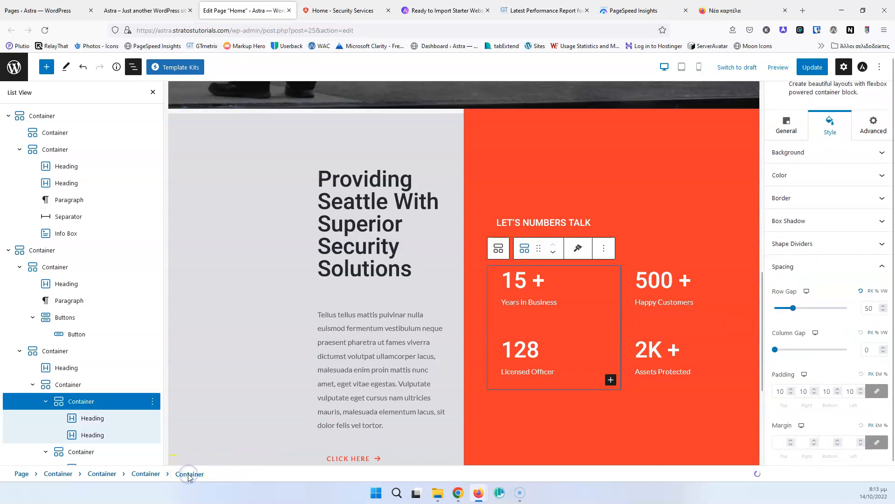
click(779, 389)
double_click(780, 389)
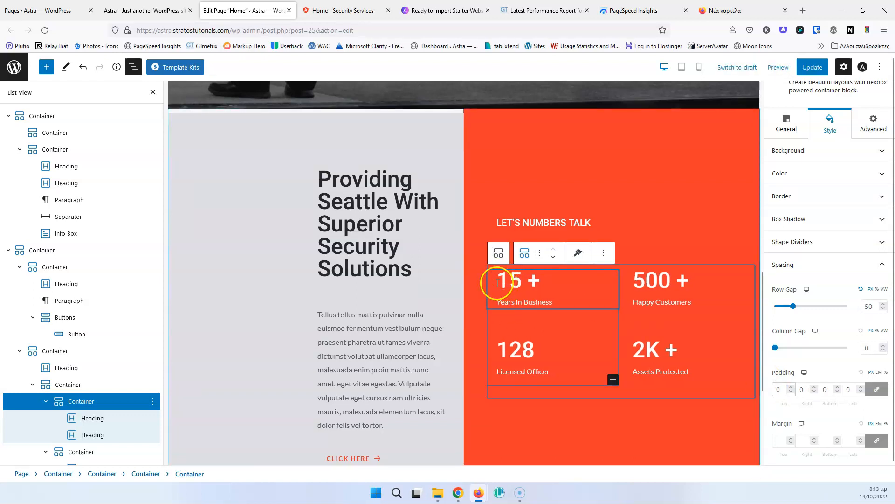
Step: Set the "15 +" heading's padding and margin to 0 on all sides
click(548, 285)
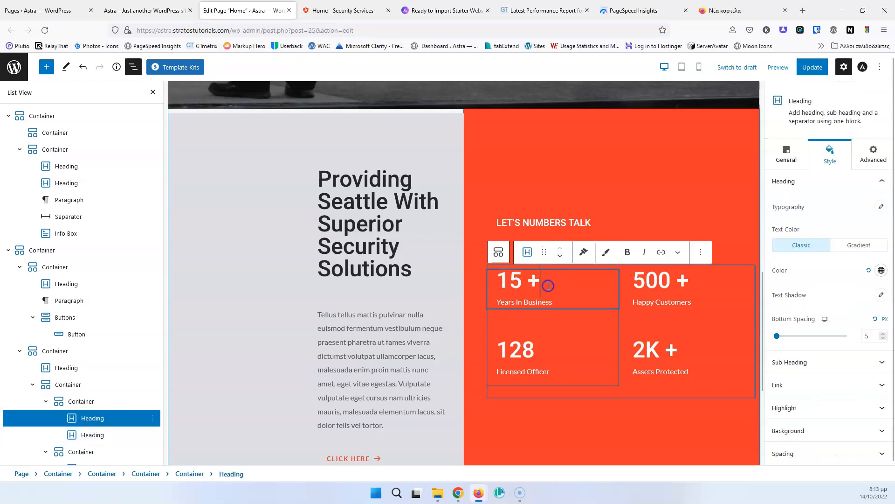
click(816, 453)
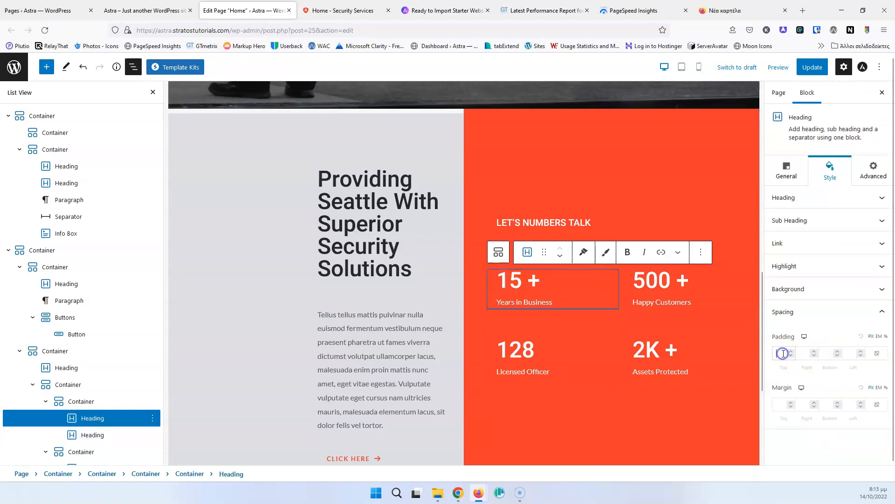
text(0)
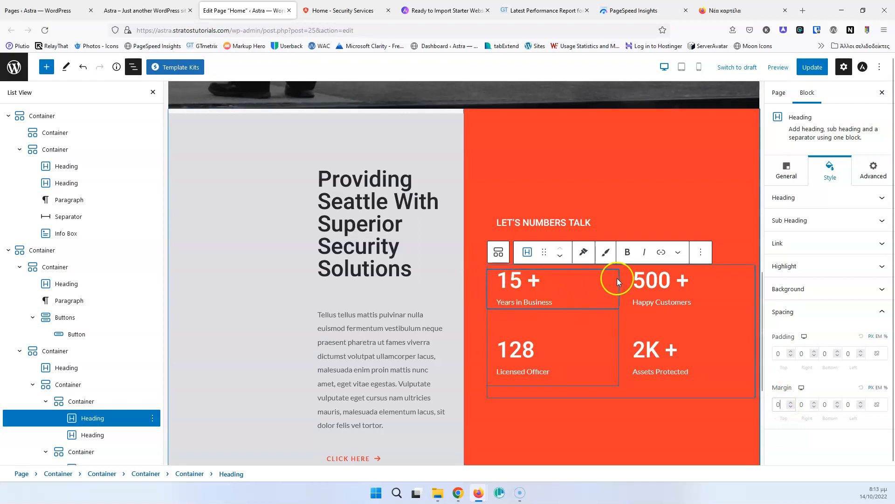
Step: Save the page and reload the live site to check the alignment of the orange column's statistics
click(813, 67)
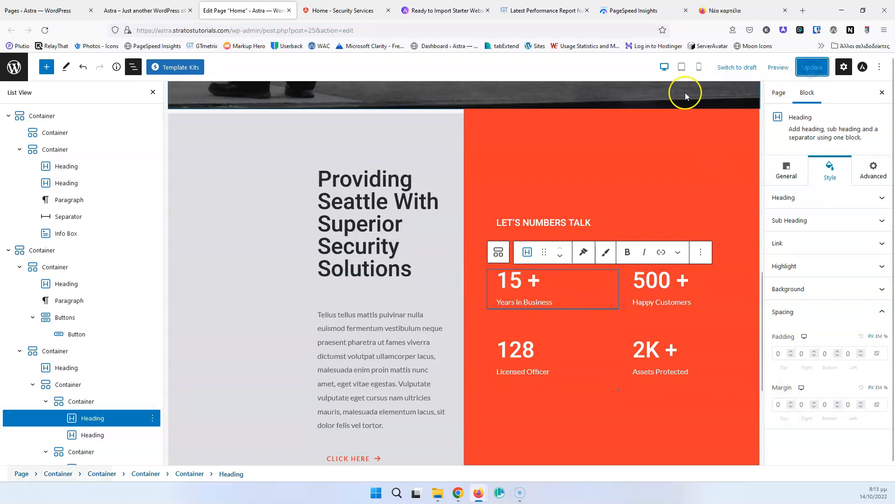
click(166, 10)
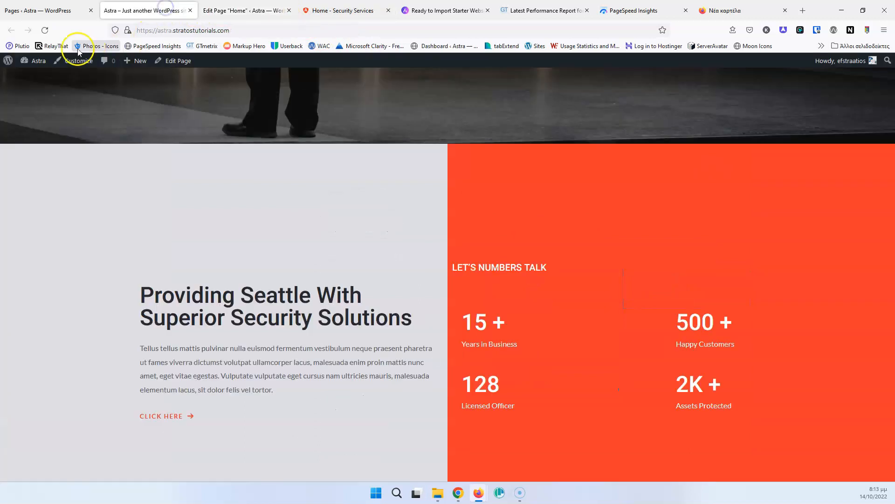
click(45, 30)
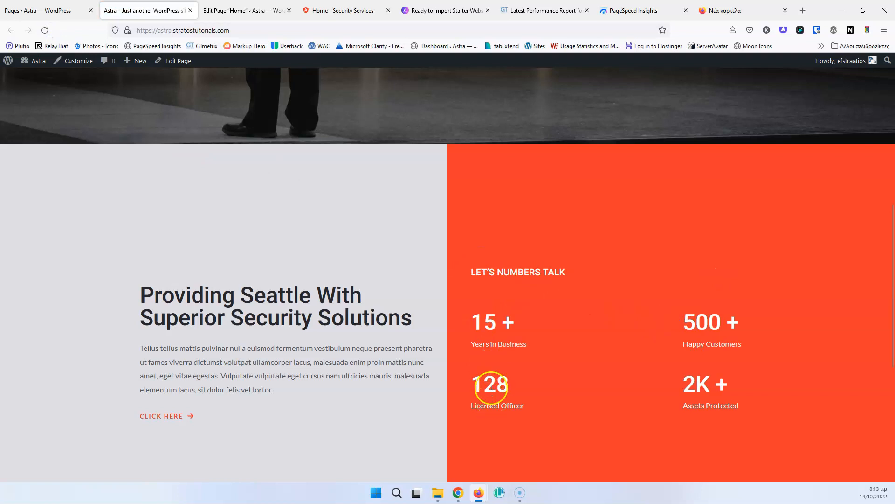
key(ctrl+Tab)
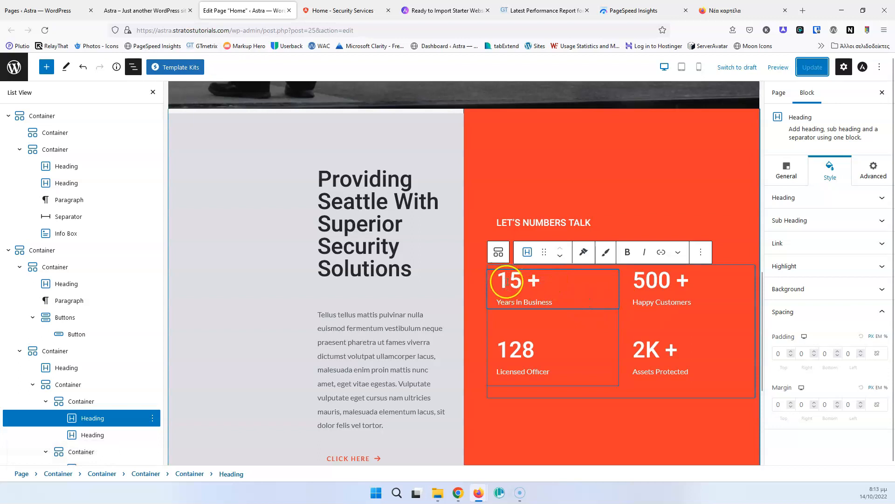
Step: Set the "15 +" heading's font weight to 700 and save the page
click(826, 200)
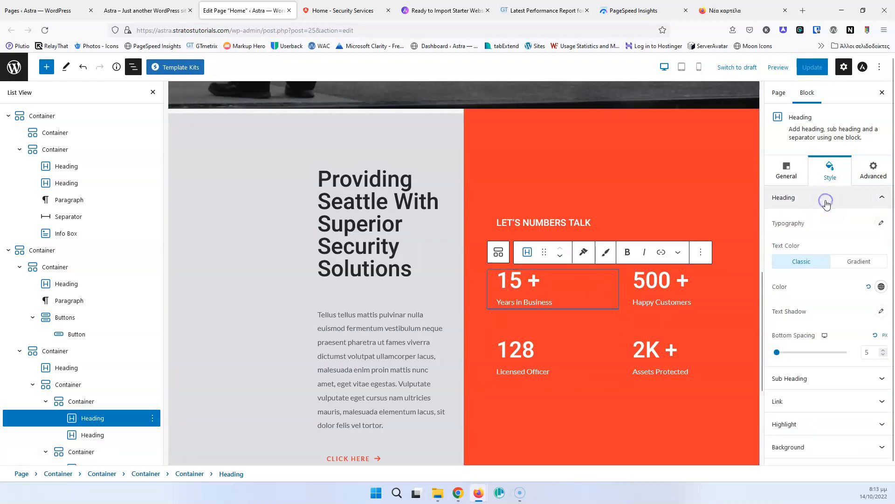
click(881, 311)
click(881, 311)
click(876, 226)
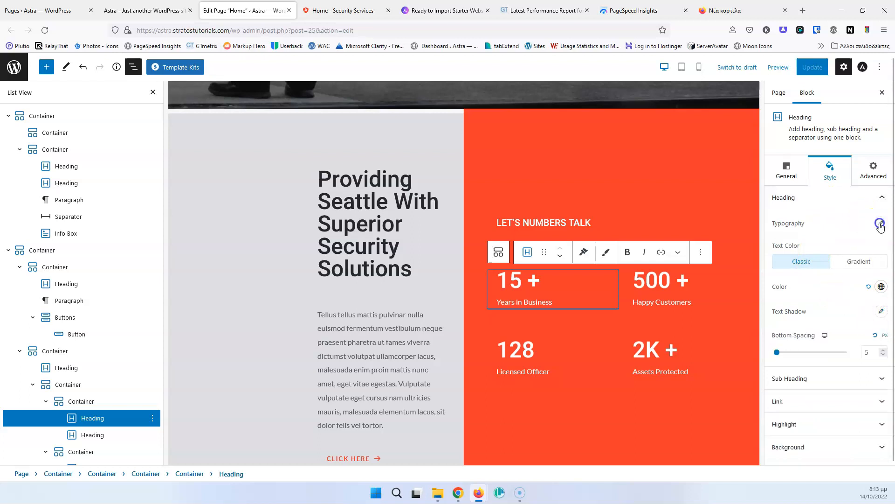
click(855, 309)
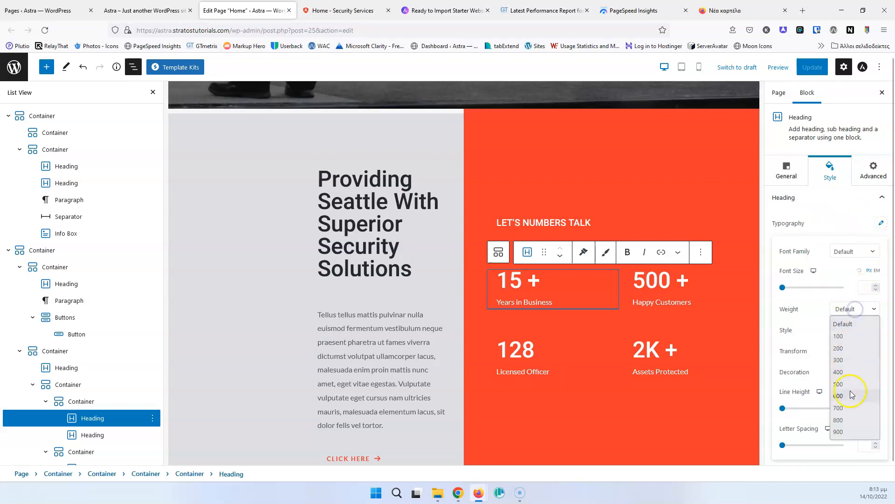
click(854, 408)
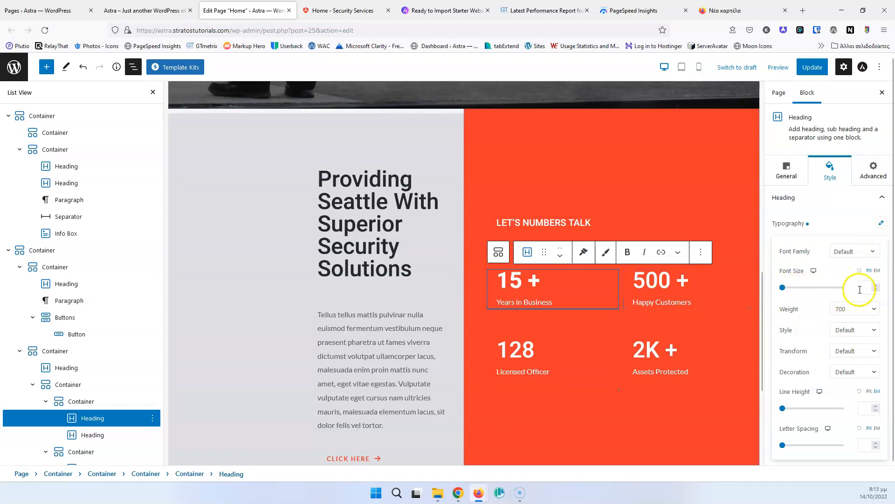
click(814, 73)
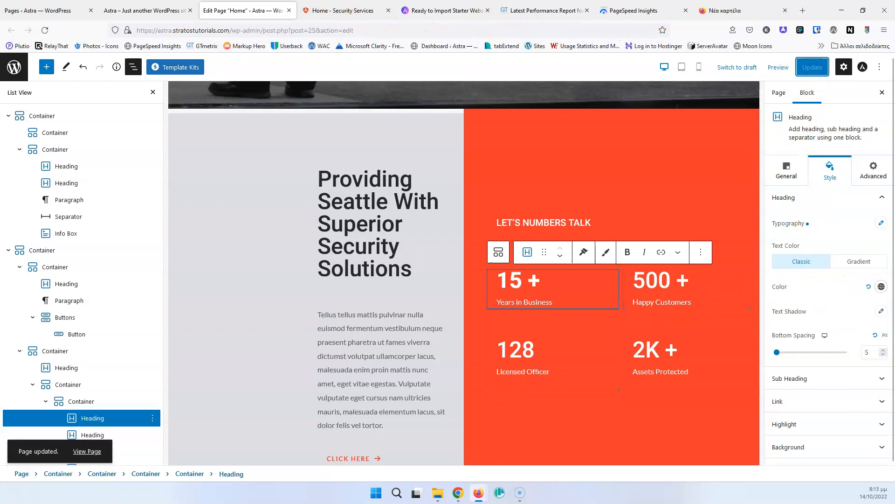
Step: Find the section below the statistics on the Security Services demo and copy its "Our Services" title
click(326, 11)
scroll(362, 299, down, 4)
scroll(363, 304, down, 5)
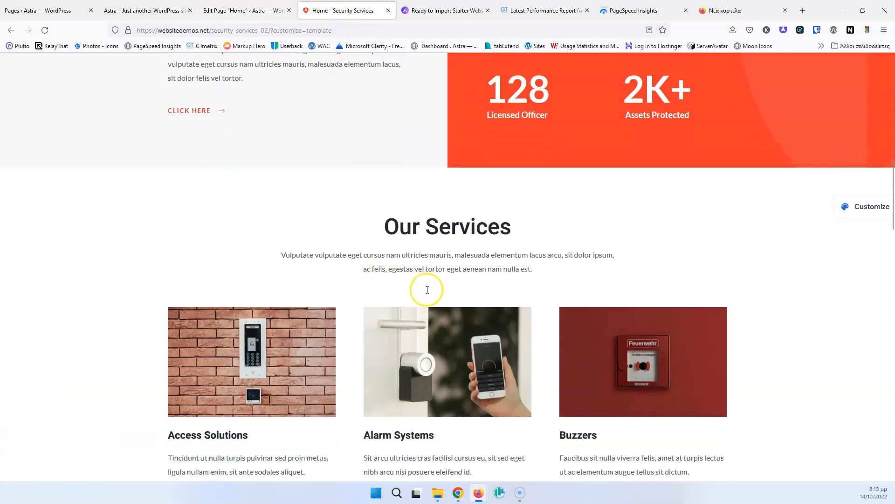
scroll(381, 160, up, 3)
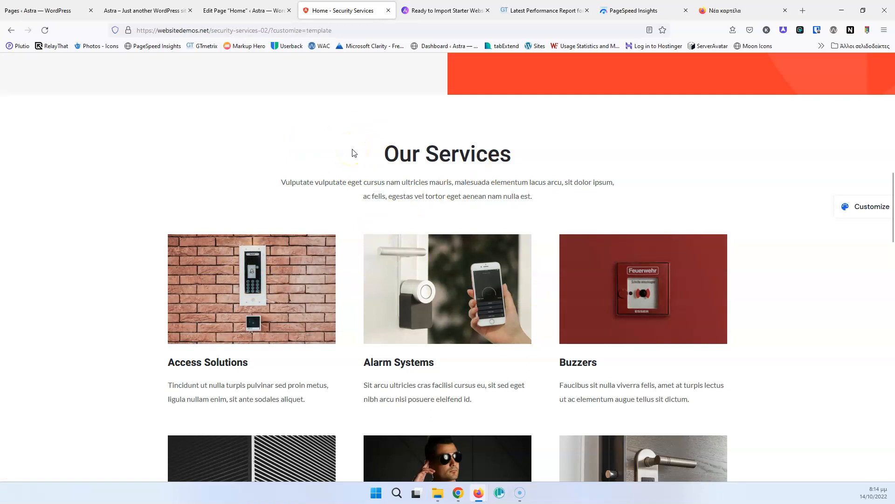
scroll(353, 153, up, 5)
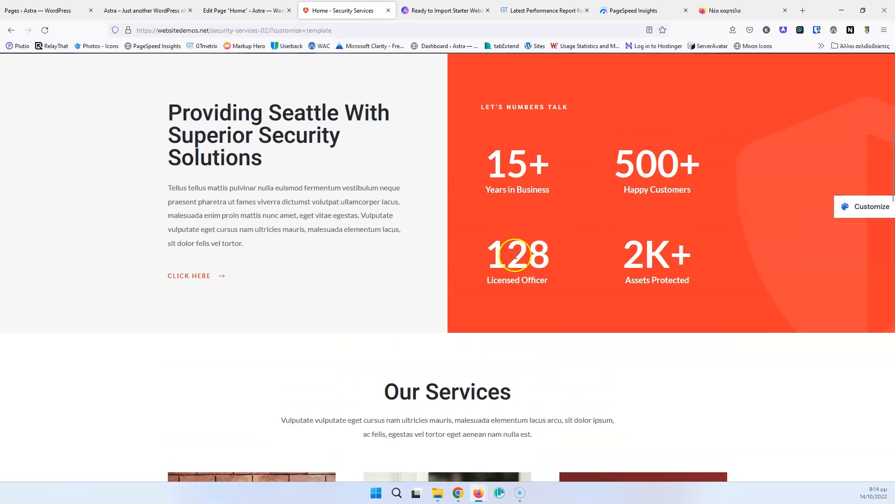
scroll(414, 366, down, 3)
drag(364, 253, 515, 246)
key(ctrl+c)
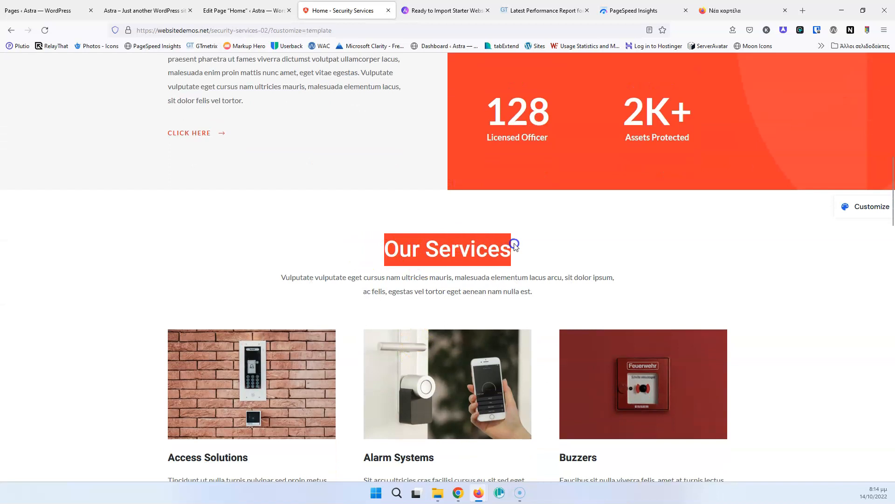
Step: Add a single-column container beneath the grey and orange section of the Home page
click(243, 10)
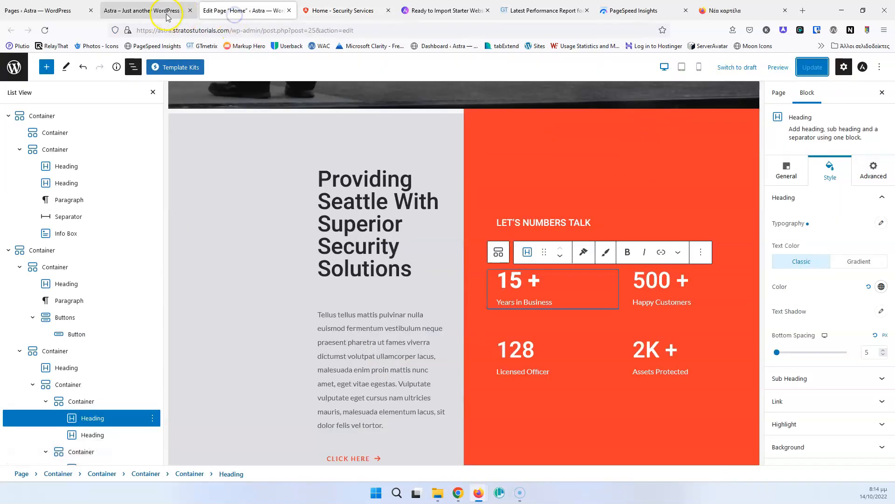
scroll(398, 347, down, 5)
click(649, 330)
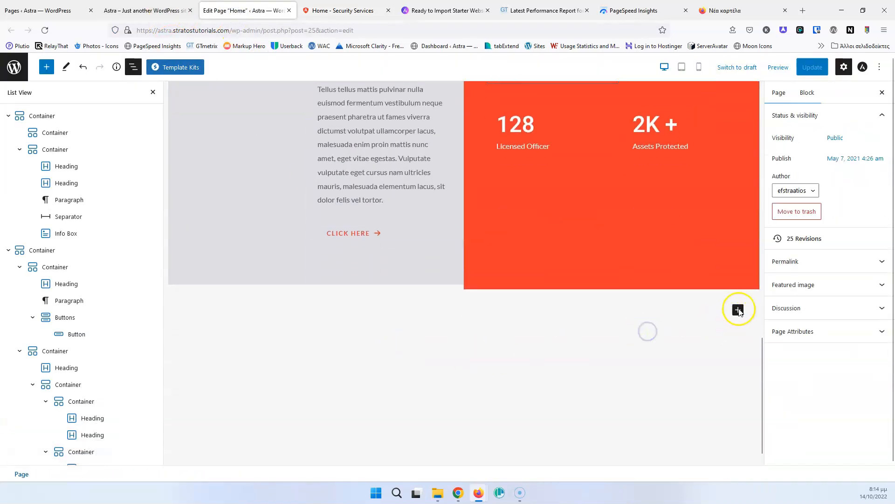
click(738, 310)
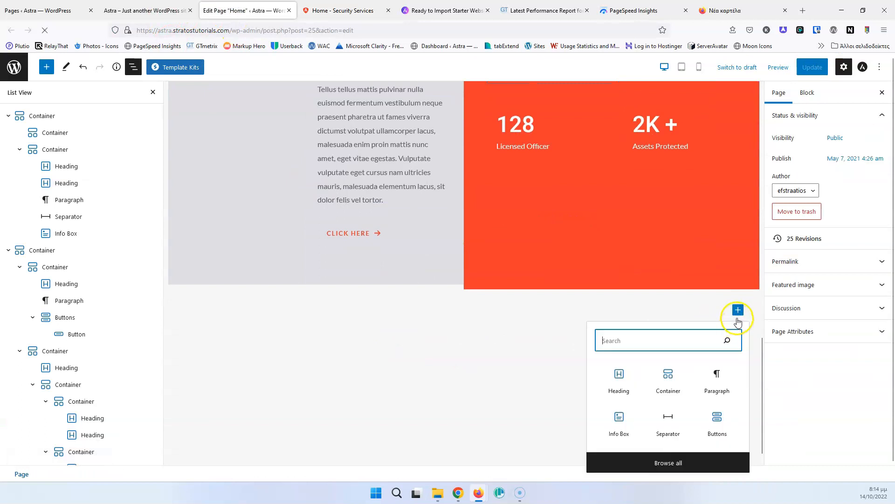
click(646, 381)
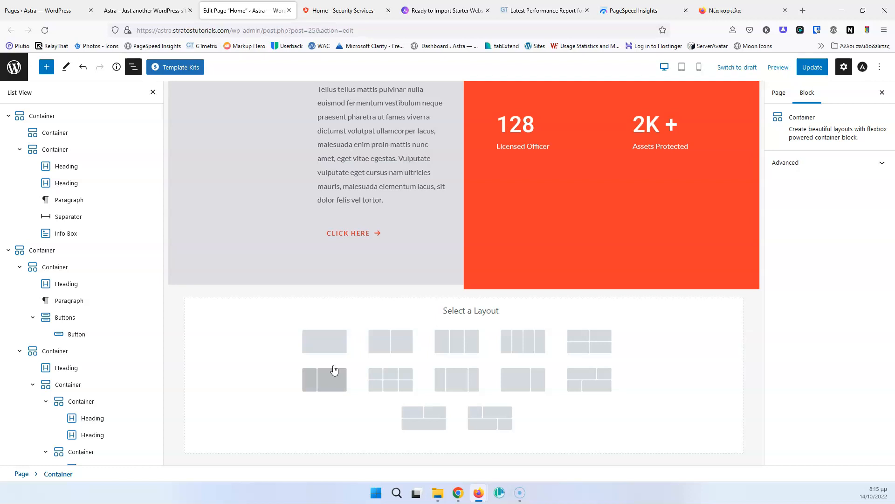
click(324, 343)
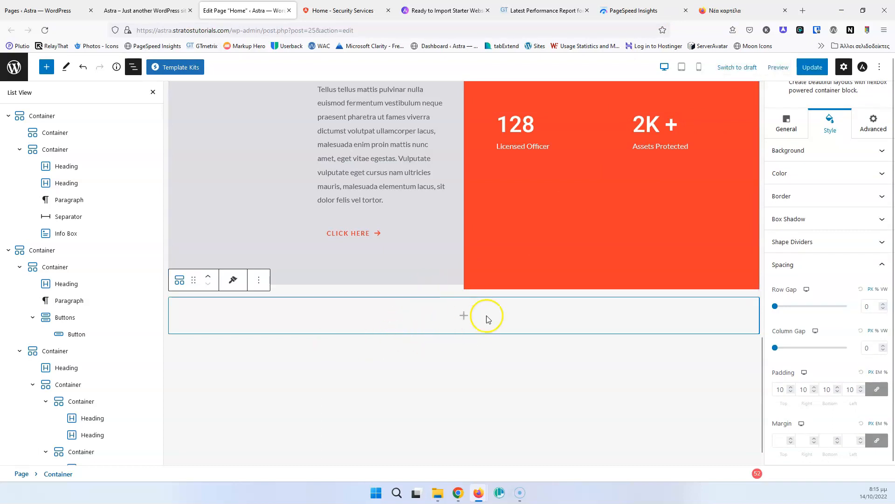
Step: Add a centred heading to the new container and replace its placeholder text with "Our Services"
click(464, 317)
click(465, 200)
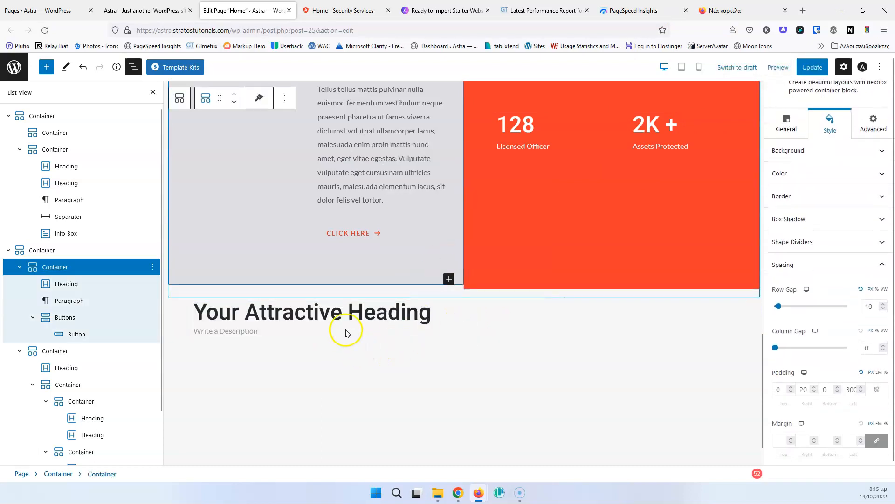
triple_click(342, 315)
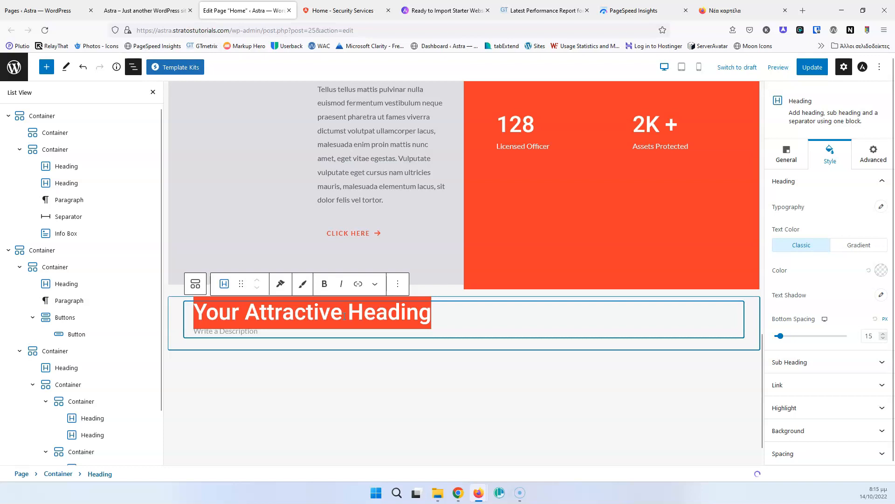
scroll(344, 317, down, 2)
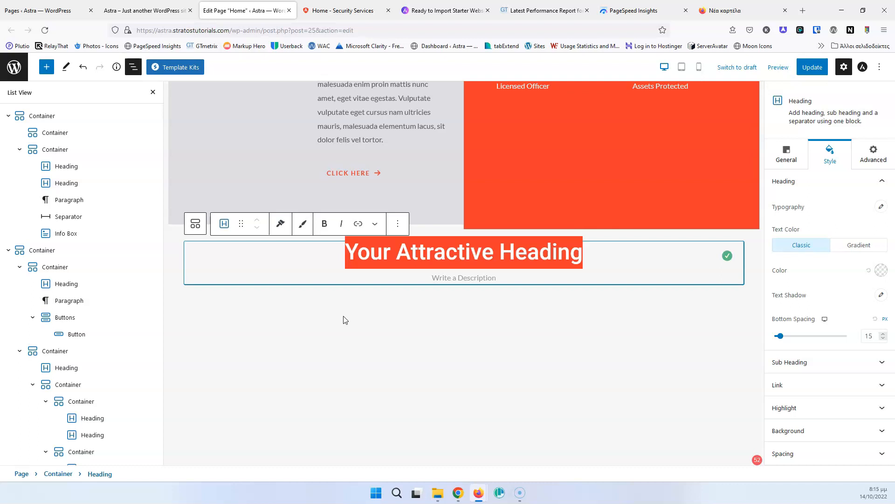
key(ctrl+v)
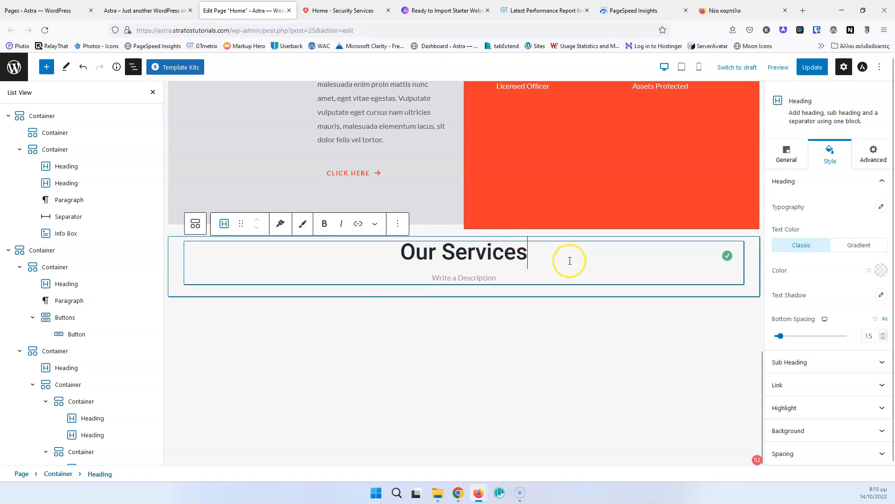
Step: Turn off the sub heading of the "Our Services" heading
click(631, 278)
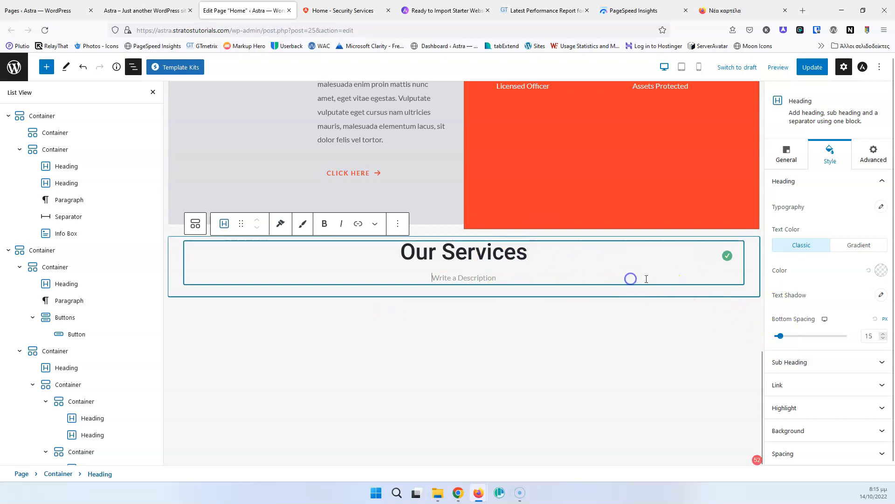
click(780, 155)
click(879, 319)
click(623, 267)
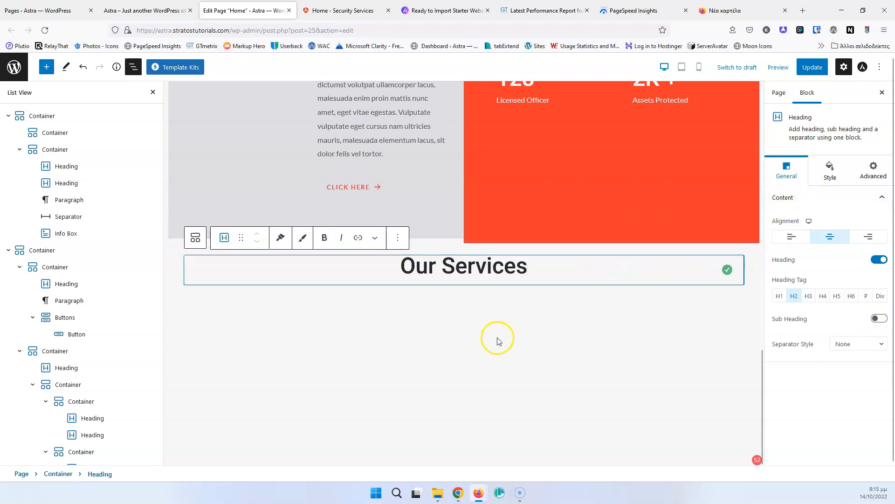
Step: Unlink the padding values of the "Our Services" container and set its top and bottom padding to 75 px
click(58, 475)
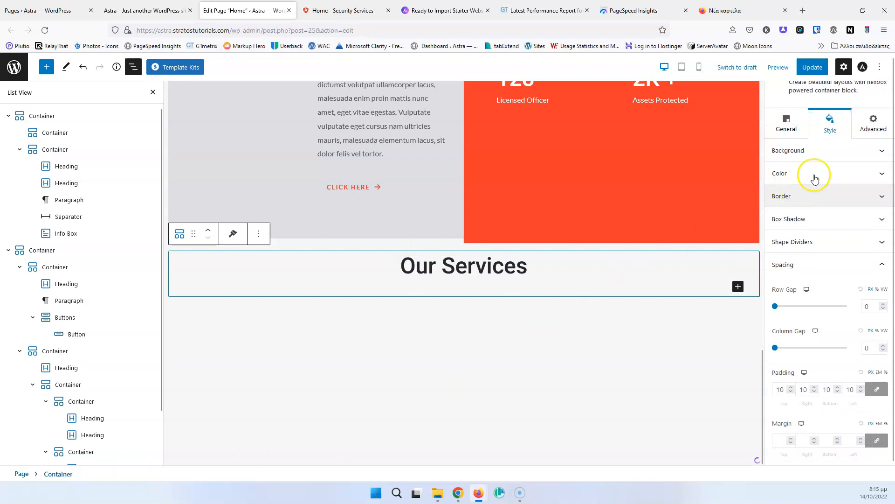
click(876, 390)
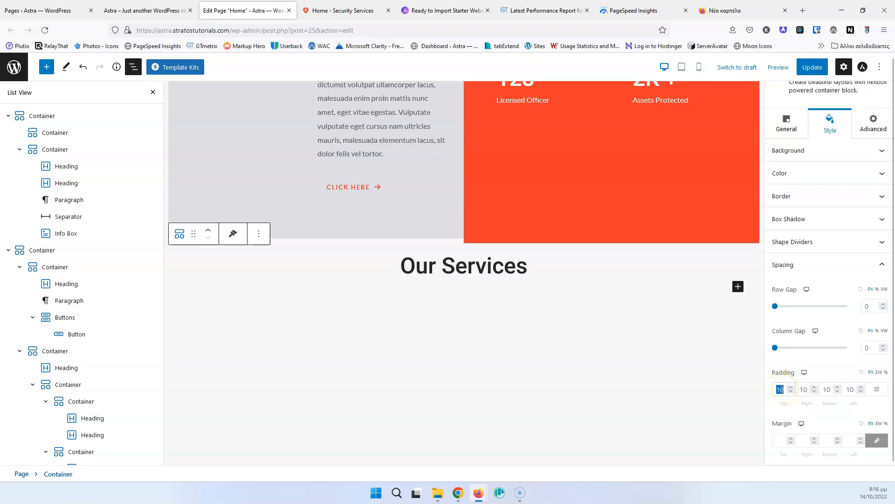
text(75)
Step: Copy the description text under the "Our Services" title on the Security Services demo
click(328, 6)
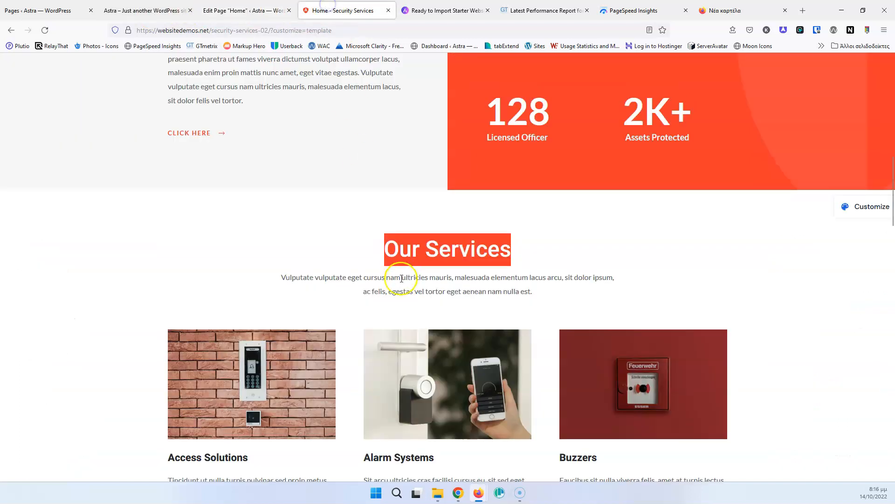
drag(280, 277, 530, 291)
key(ctrl+c)
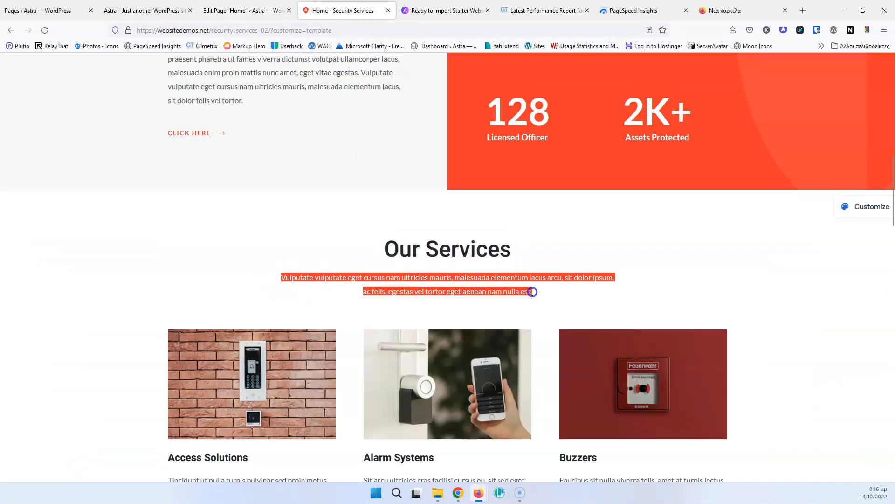
Step: Add a paragraph beneath the "Our Services" heading, paste the copied description into it and centre the text
key(ctrl+shift+Tab)
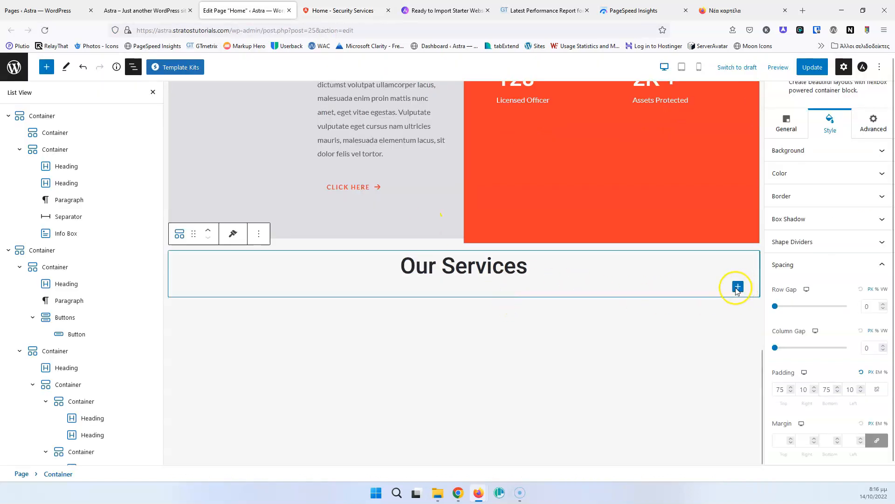
click(737, 317)
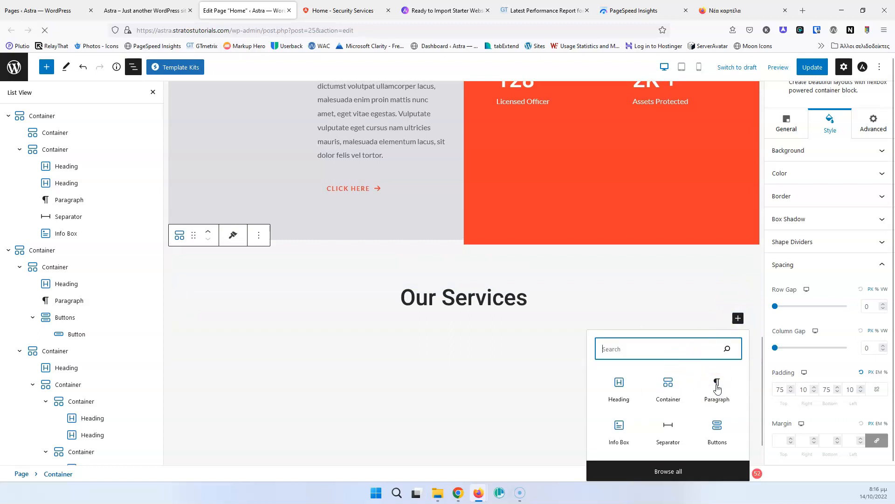
click(717, 388)
key(ctrl+v)
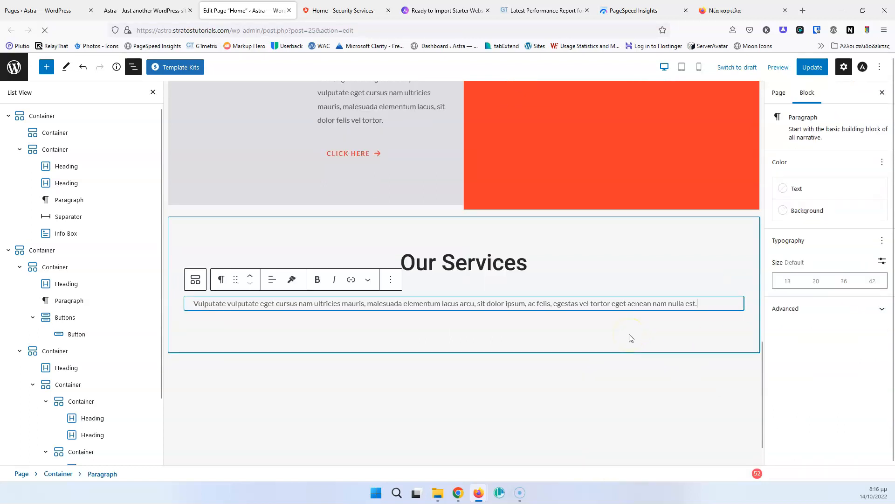
click(271, 279)
click(303, 327)
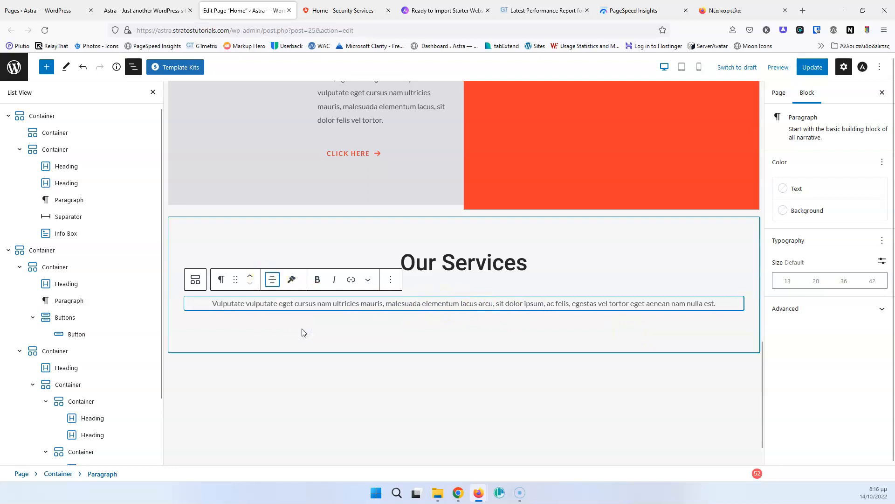
Step: Add a nested container below the description paragraph in the "Our Services" container
click(439, 328)
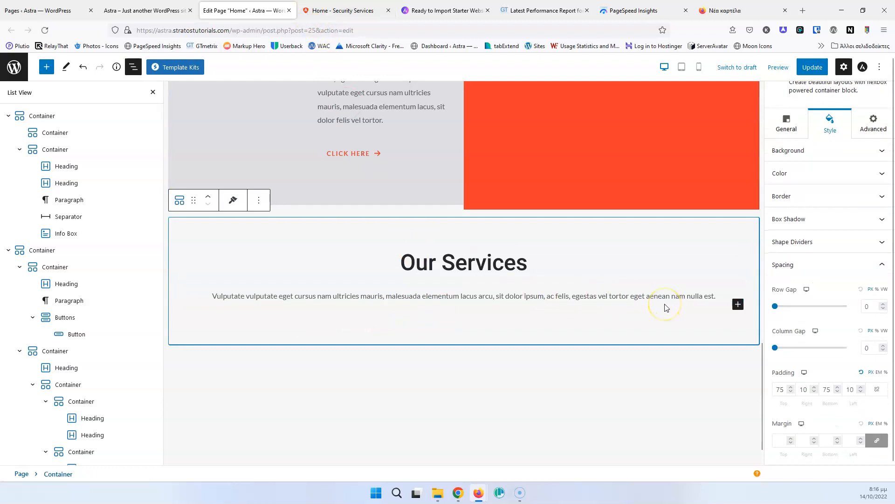
click(738, 306)
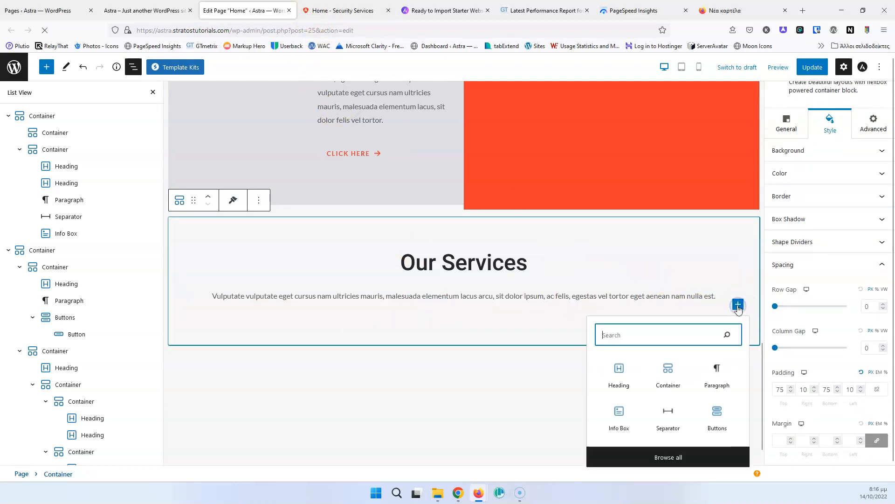
click(671, 371)
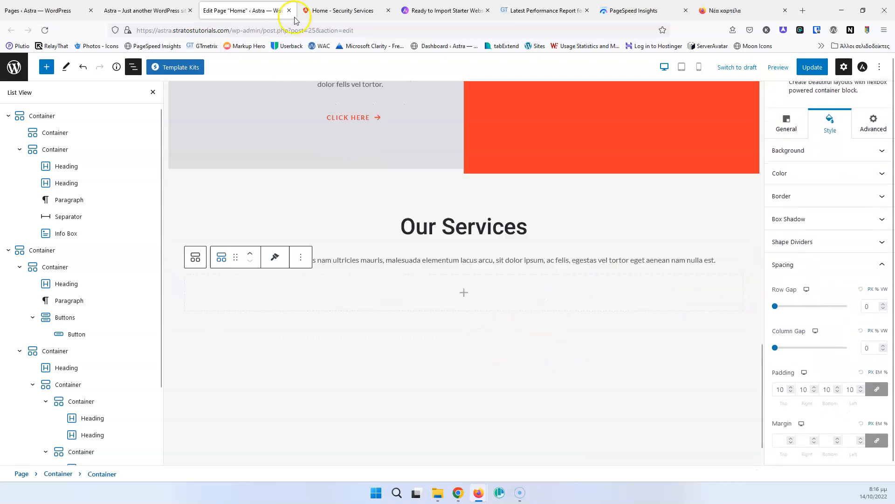
Step: Check the service card layout on the Security Services demo and add a container inside the nested container below the description paragraph
click(312, 11)
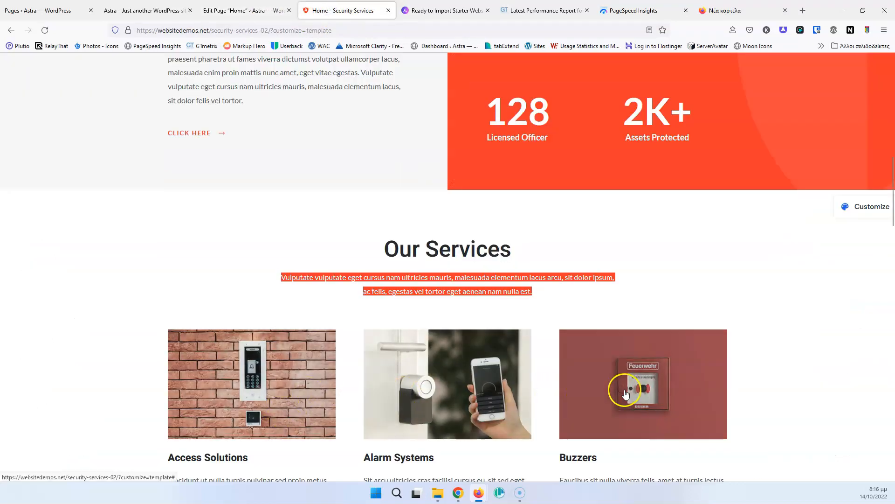
scroll(620, 382, down, 3)
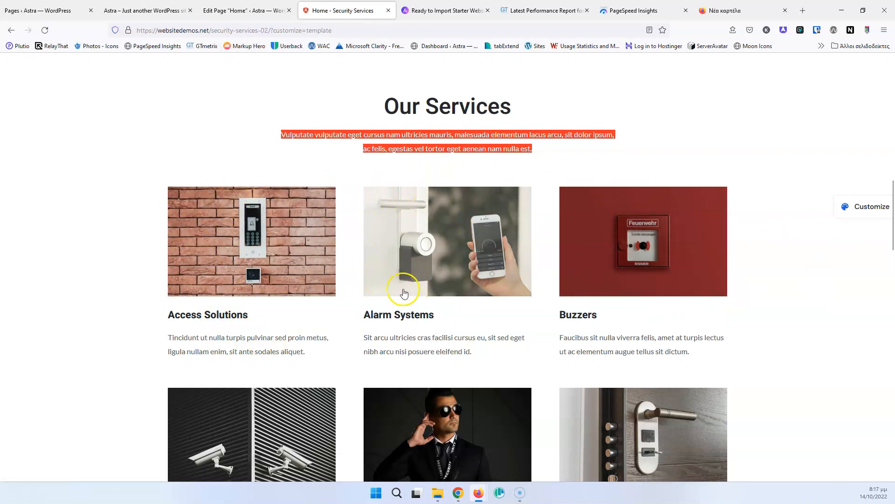
scroll(403, 292, down, 4)
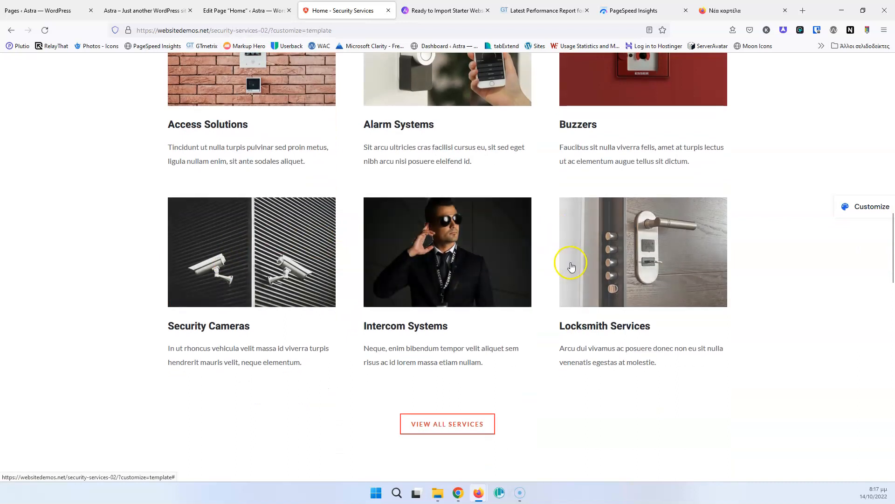
scroll(571, 266, up, 4)
click(250, 10)
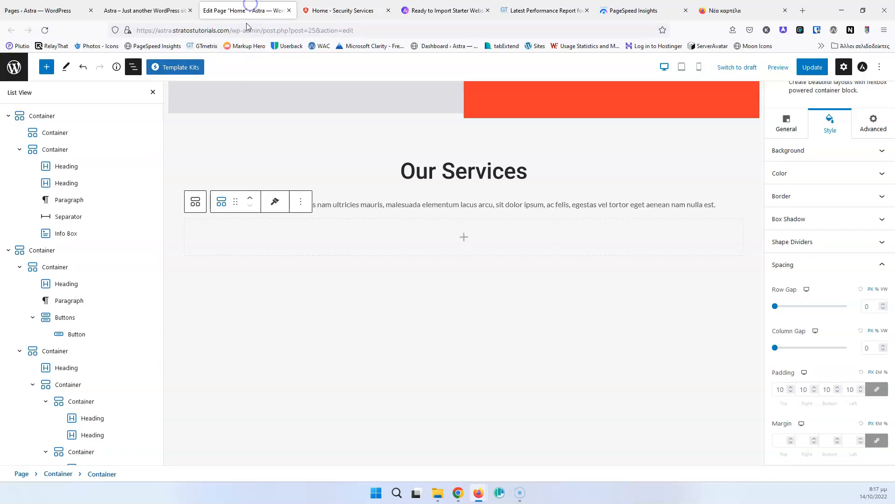
click(464, 237)
click(416, 312)
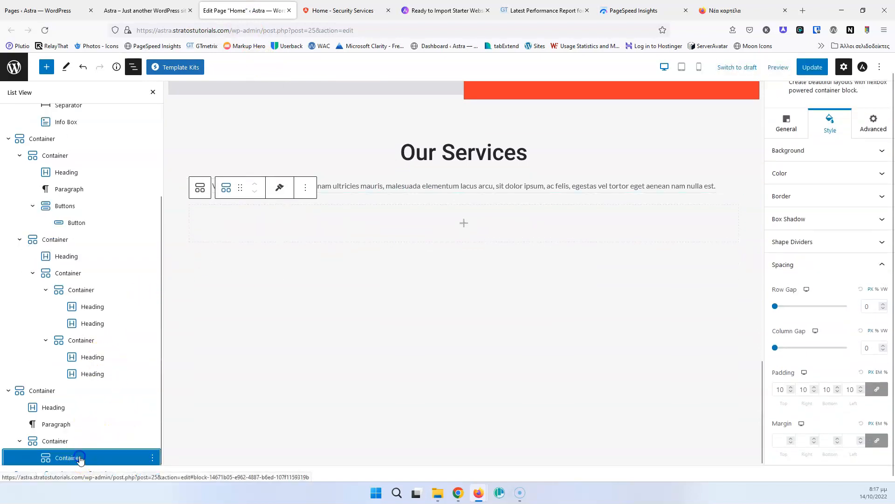
Step: Duplicate the innermost container of the "Our Services" section twice to get three containers
click(119, 456)
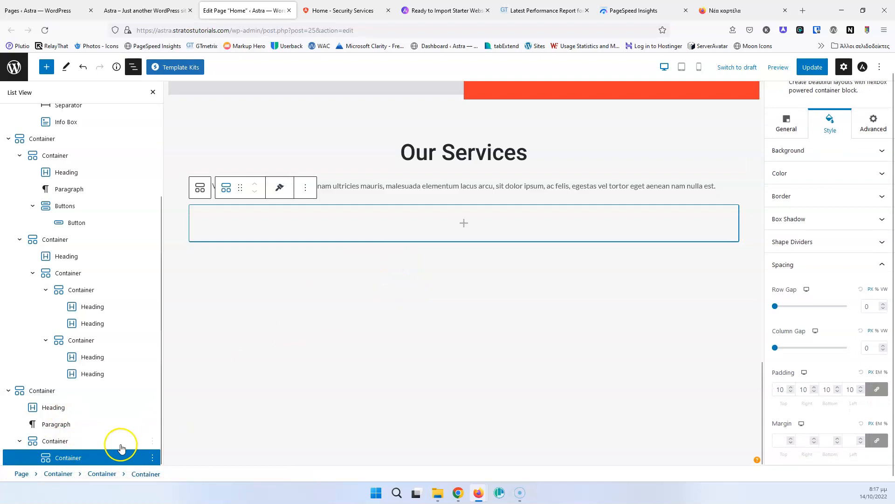
click(116, 461)
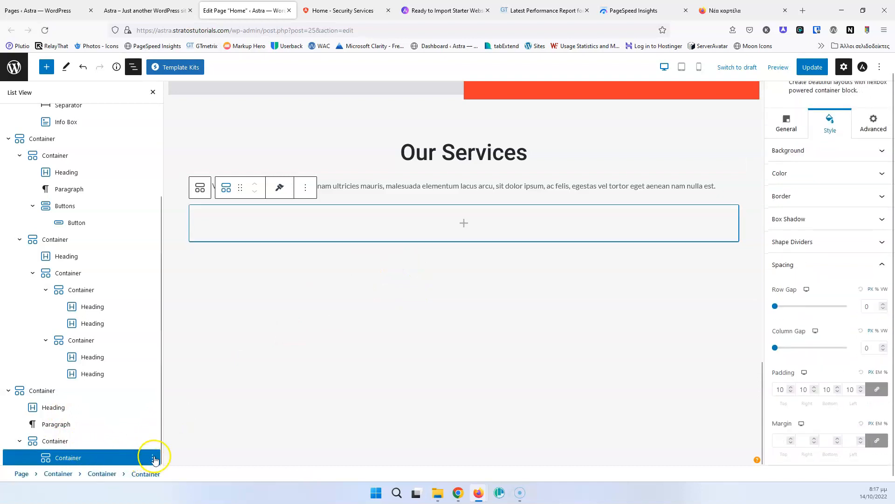
click(153, 458)
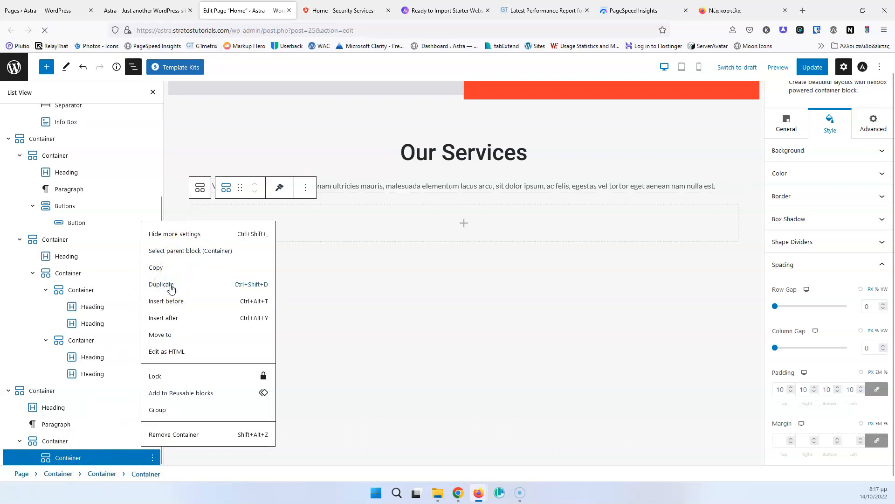
click(171, 288)
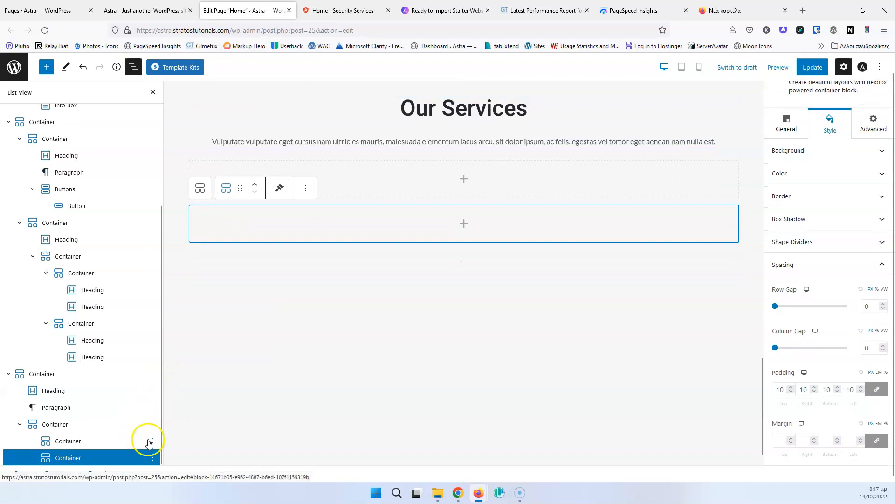
click(151, 441)
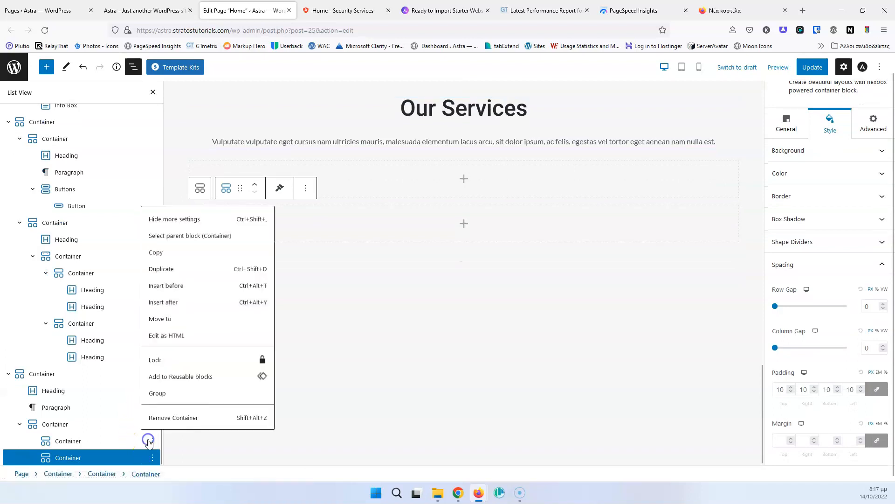
click(189, 268)
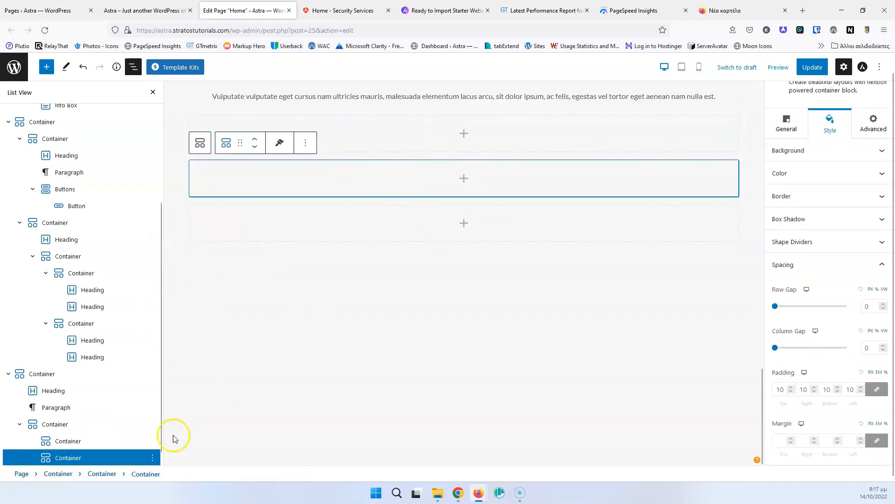
Step: Set the flex direction of the container holding the three inner containers to Row
click(74, 424)
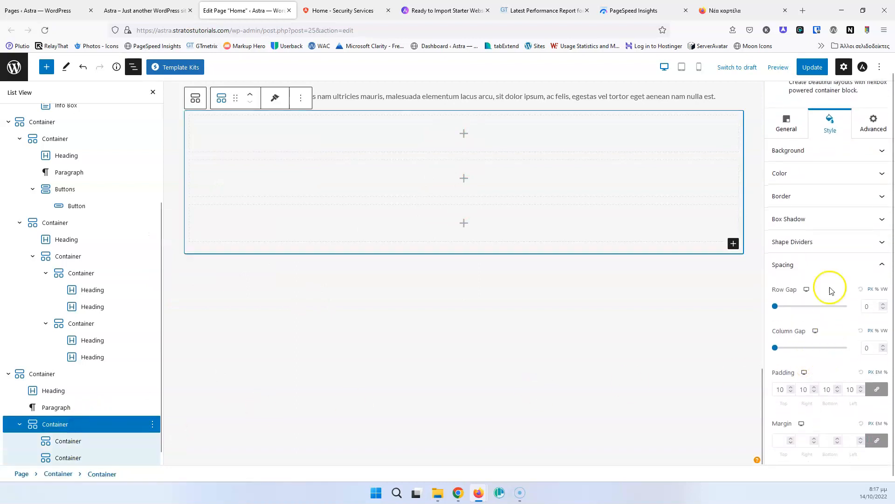
click(793, 125)
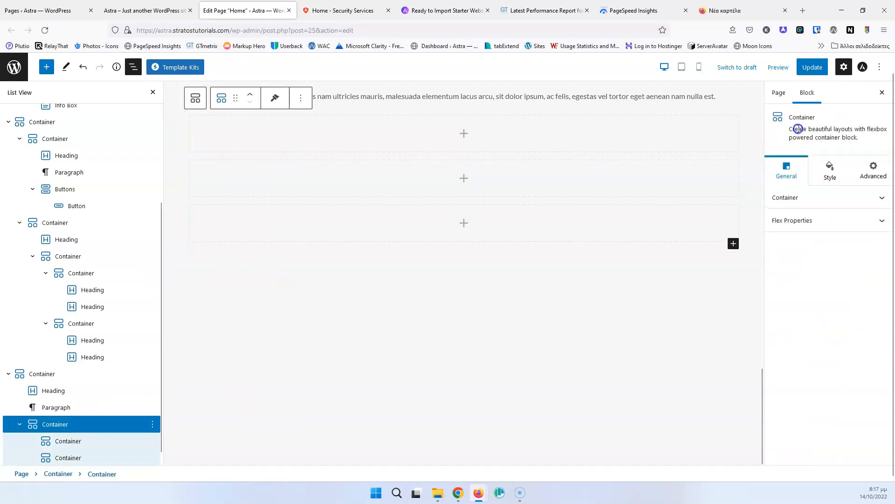
click(806, 226)
click(786, 228)
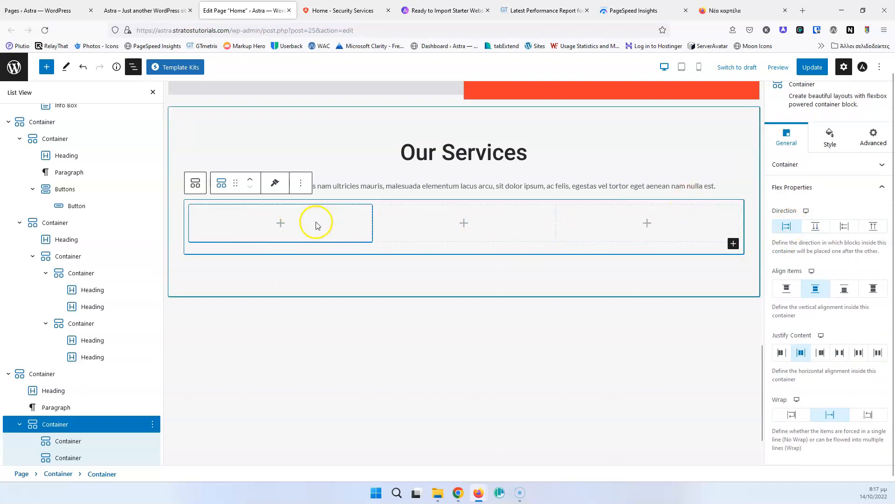
Step: Check the demo's service cards and add an Info Box to the first column of the "Our Services" row
click(326, 10)
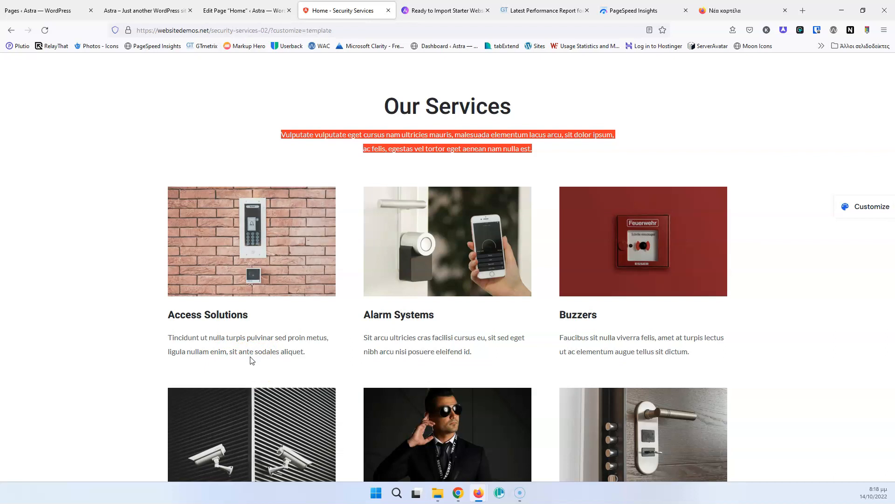
click(245, 11)
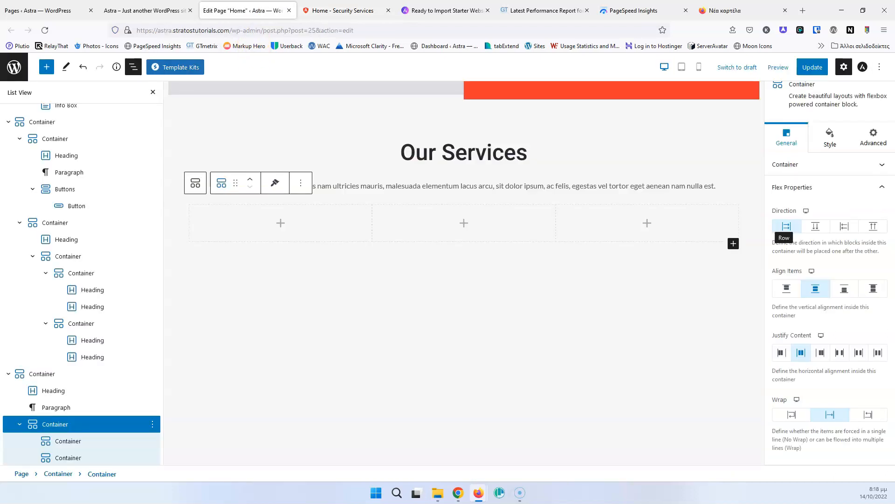
click(281, 224)
click(233, 344)
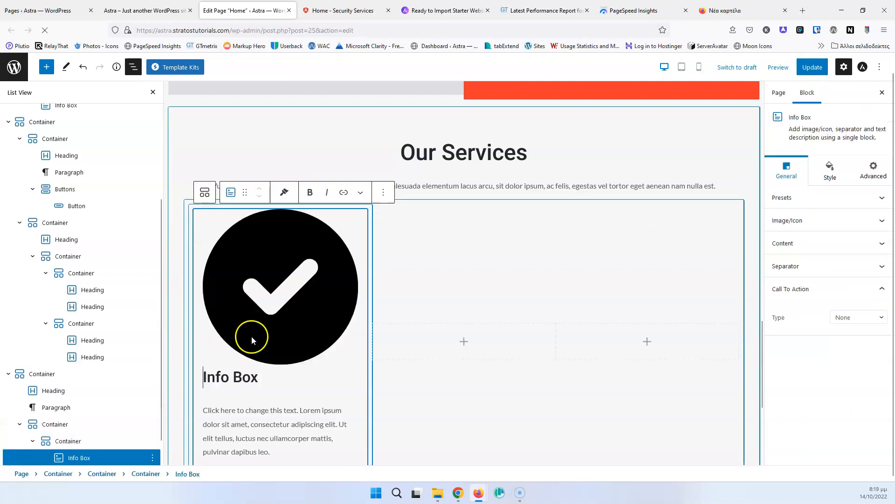
Step: Set the first info box's icon/image source to Image, keeping the position Above Title
click(825, 225)
click(860, 270)
click(844, 260)
click(852, 309)
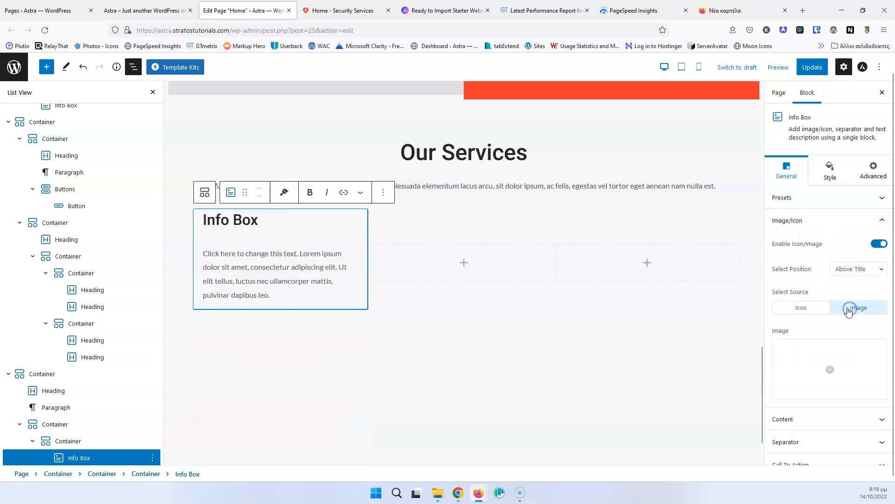
Step: Insert security-service-service-img-1.jpg from the media library into the first info box, with its title "security-service-service-img-1" as alt text
click(830, 369)
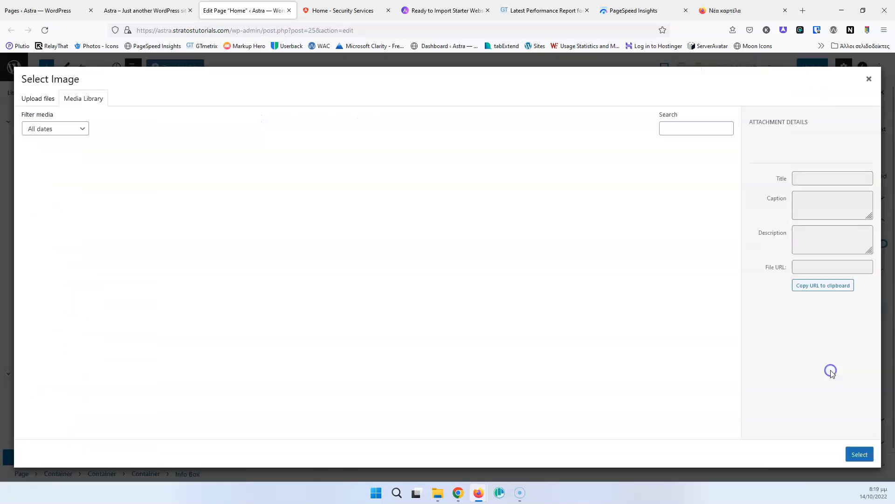
click(340, 10)
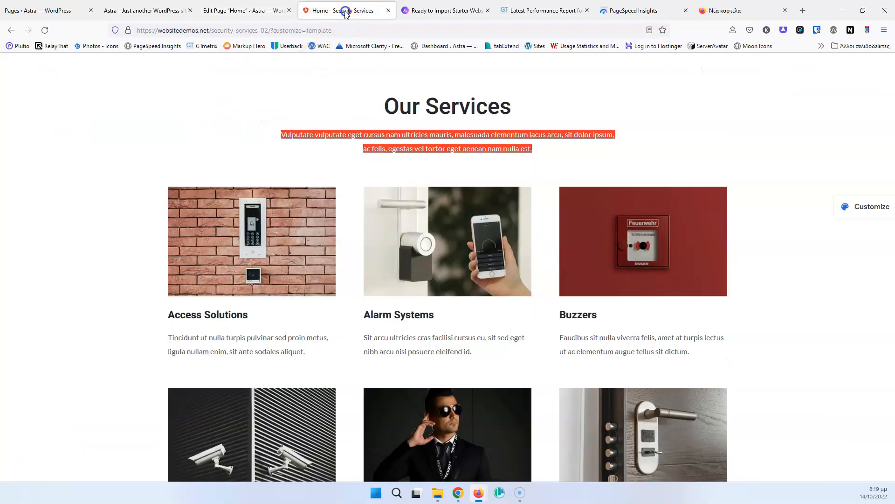
click(241, 9)
click(491, 249)
click(813, 297)
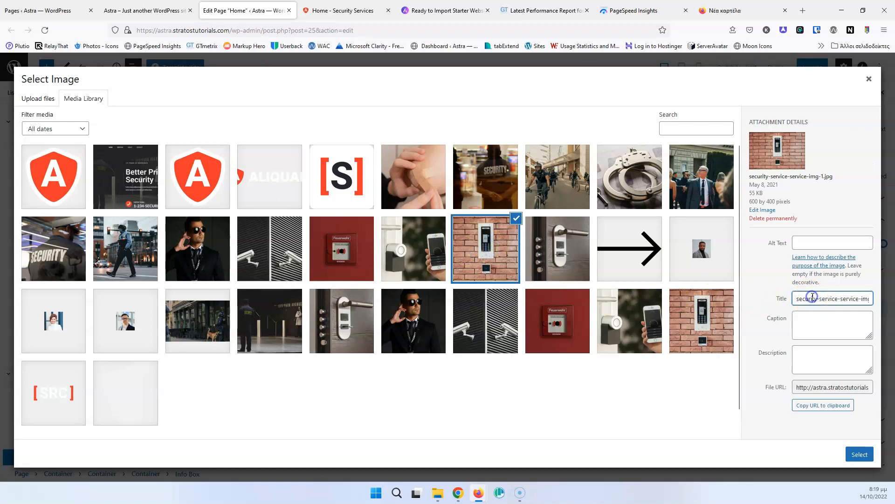
click(841, 243)
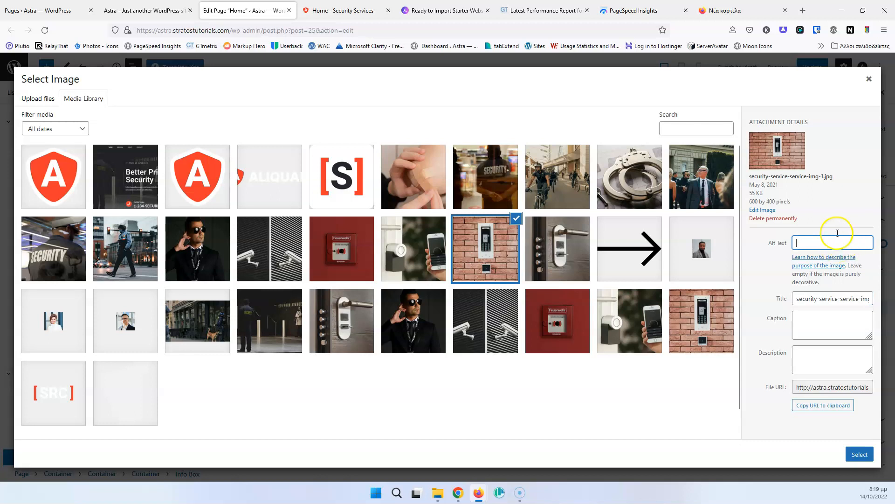
text(security-service-service-img-1)
click(854, 455)
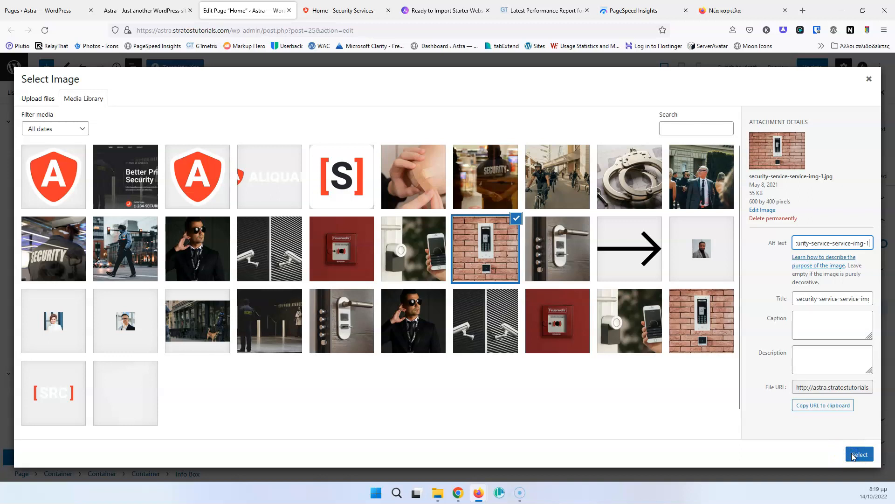
click(854, 455)
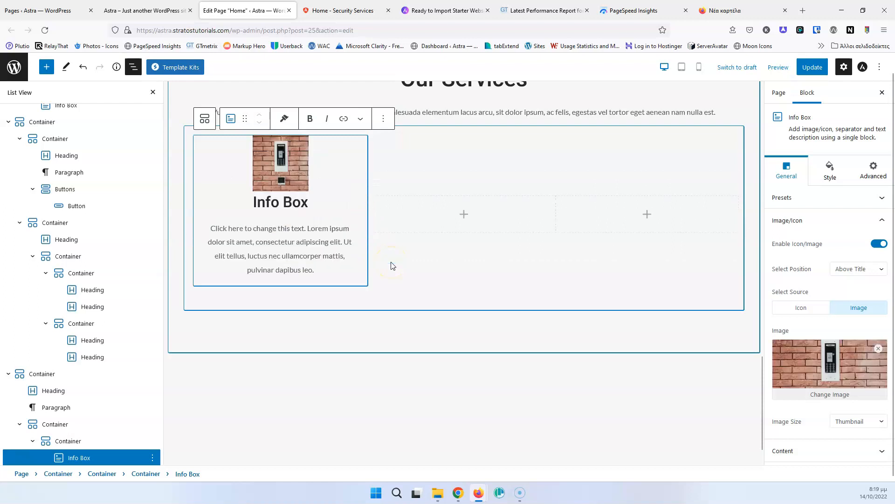
Step: Save the changes to the Home page and reload the editor
click(812, 66)
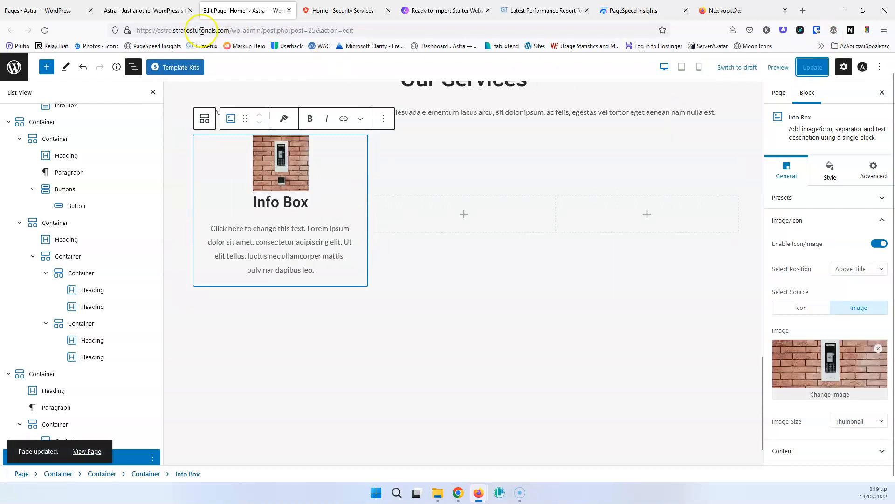
click(45, 30)
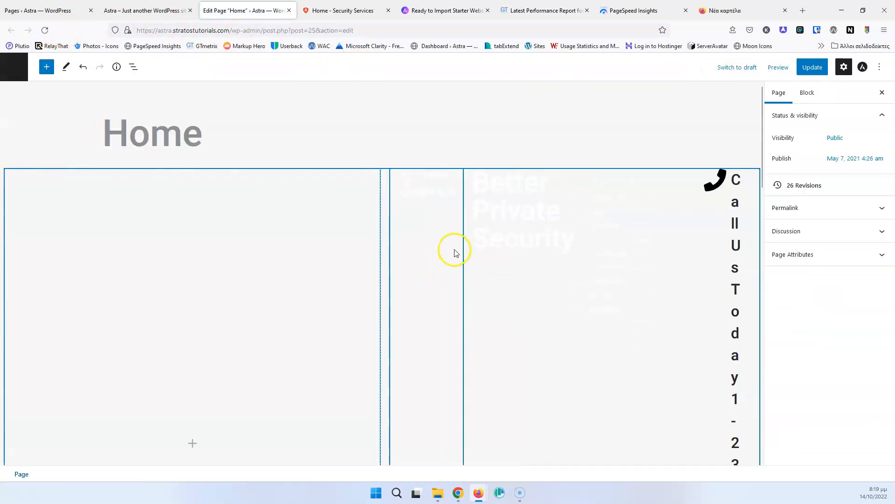
Step: Add an Info Box to the middle column of the "Our Services" row
scroll(355, 248, down, 5)
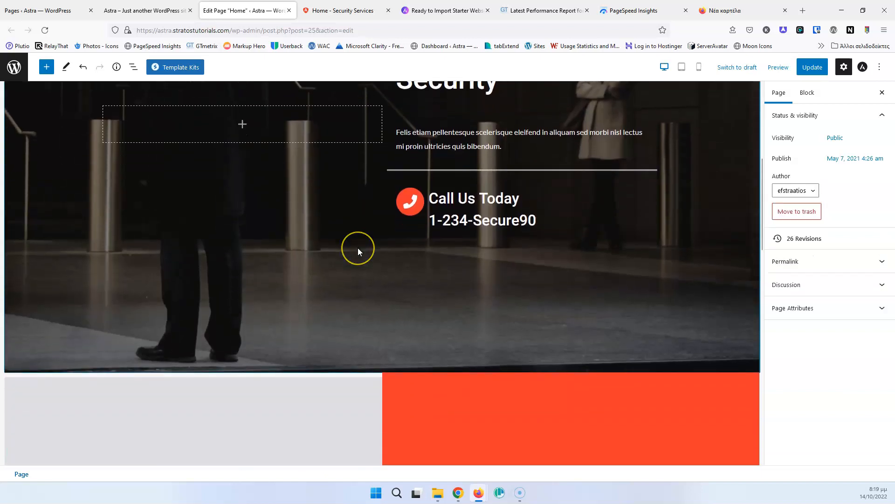
scroll(358, 248, down, 12)
click(380, 295)
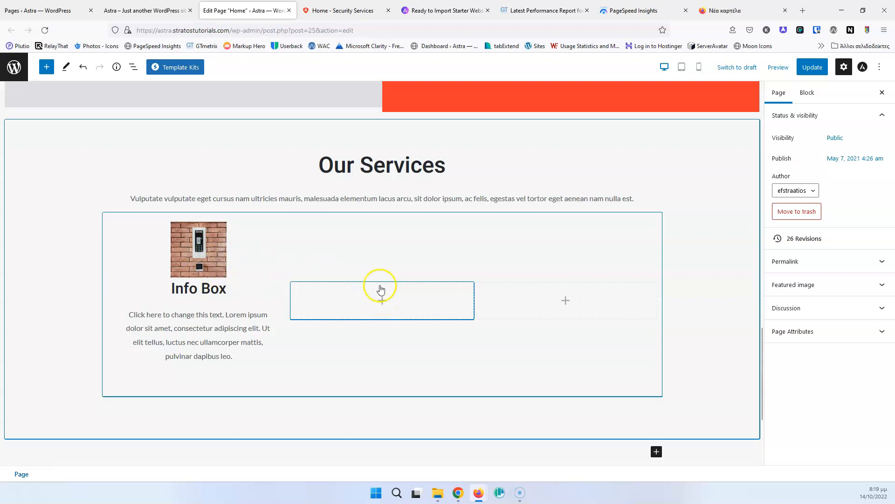
click(382, 301)
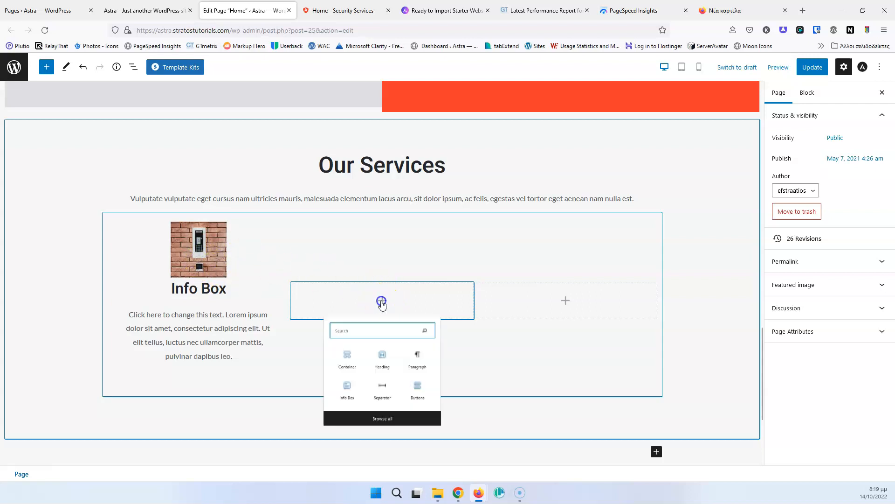
click(334, 421)
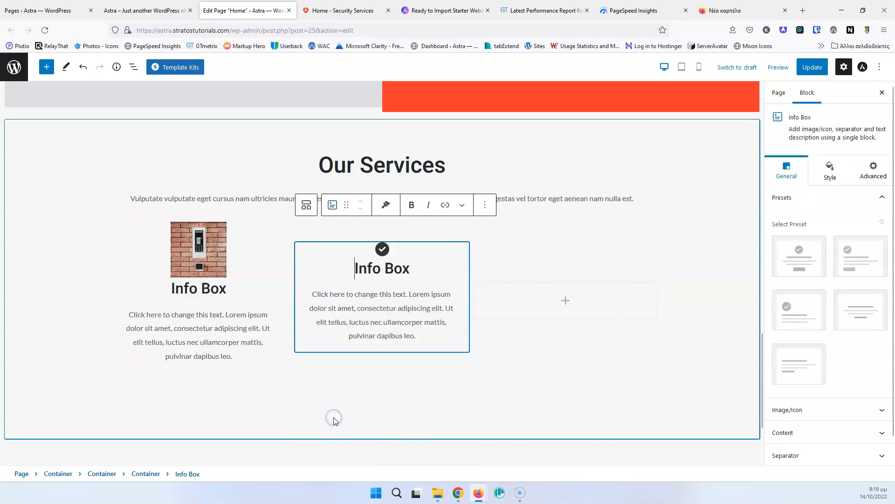
Step: Set the second info box's icon/image source to Image
scroll(373, 280, down, 3)
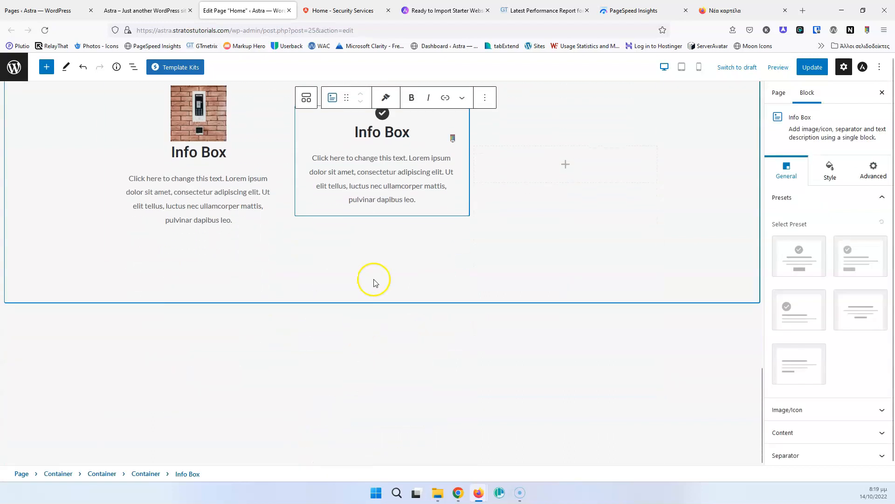
click(815, 406)
click(851, 309)
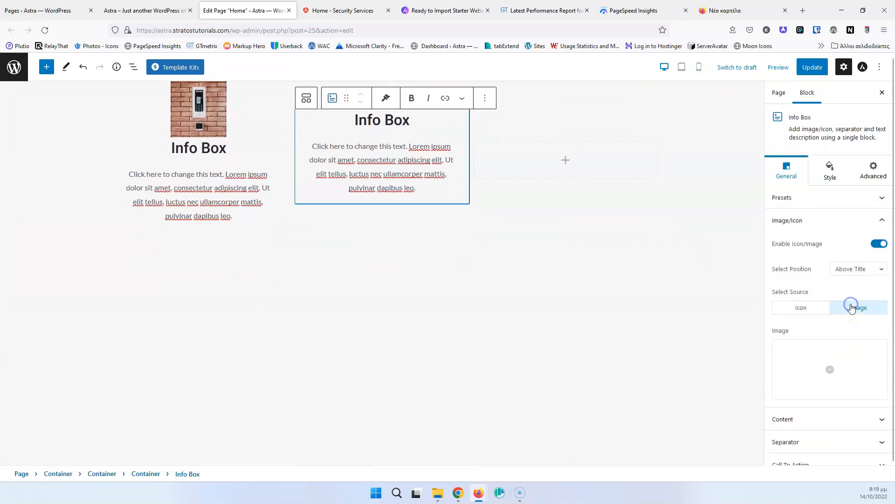
Step: Insert security-service-service-img-2.jpg from the media library into the second info box, using the image's title as its alt text
click(833, 365)
click(344, 5)
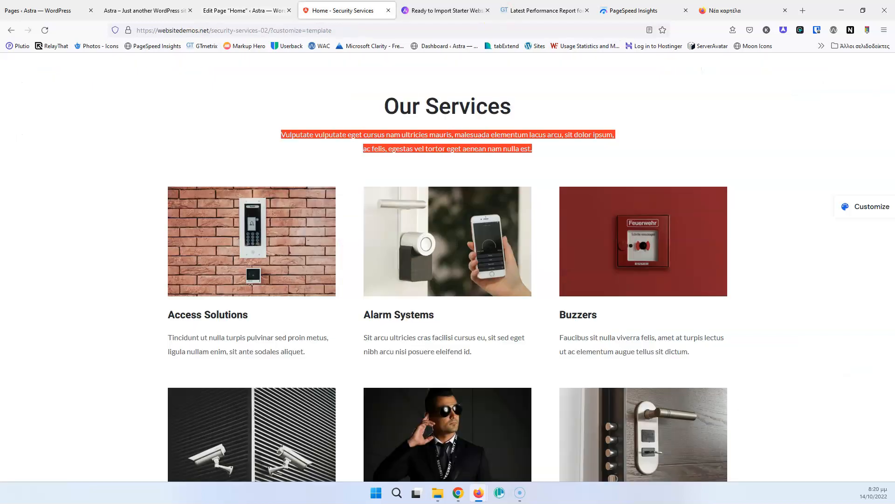
click(251, 3)
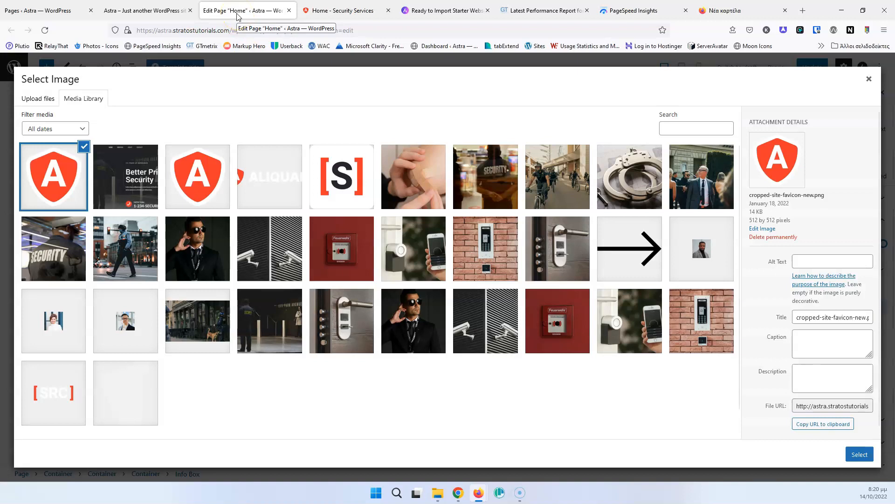
click(425, 248)
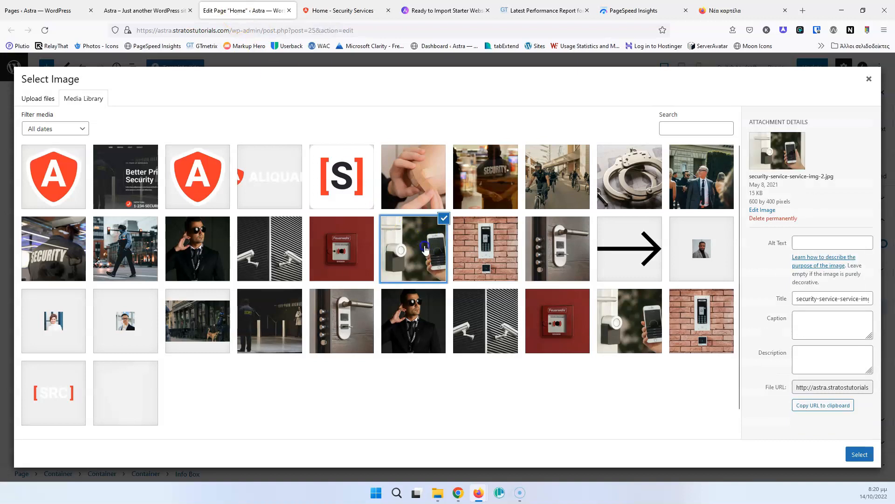
triple_click(822, 298)
key(ctrl+c)
click(824, 242)
key(ctrl+v)
click(860, 454)
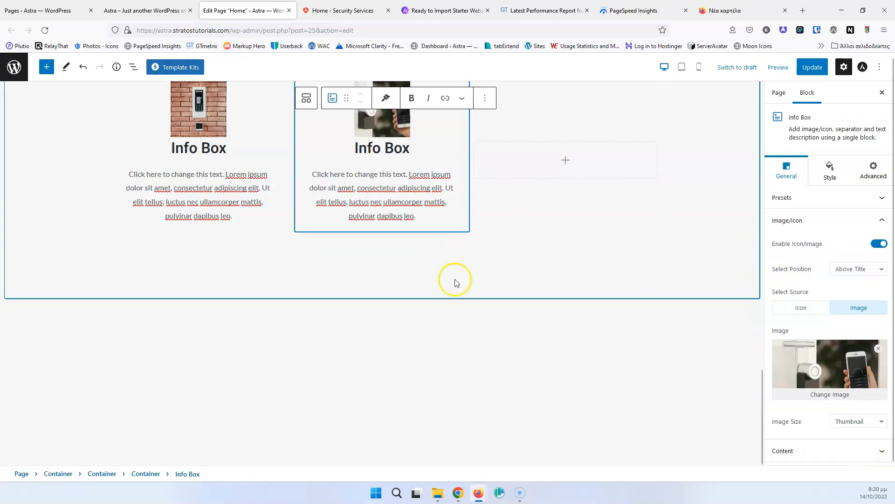
Step: Replace the first info box's title with "Access Solutions", copied from the Security Services demo page
scroll(401, 233, up, 3)
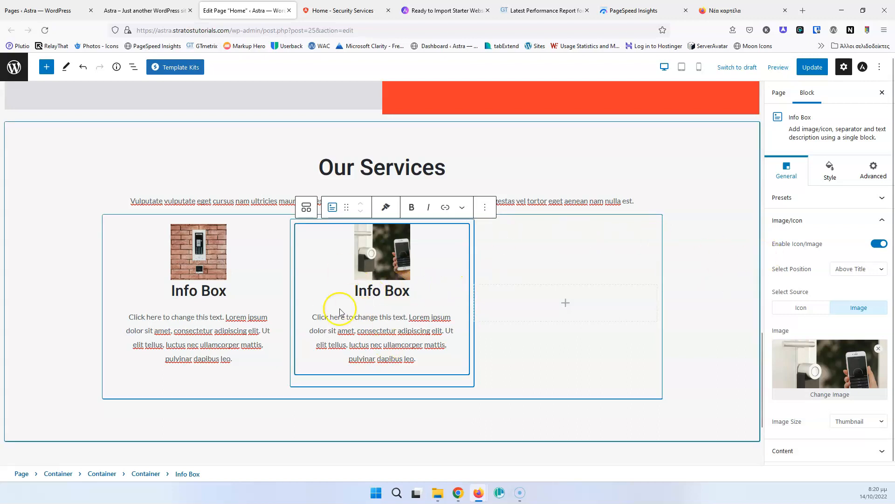
click(340, 10)
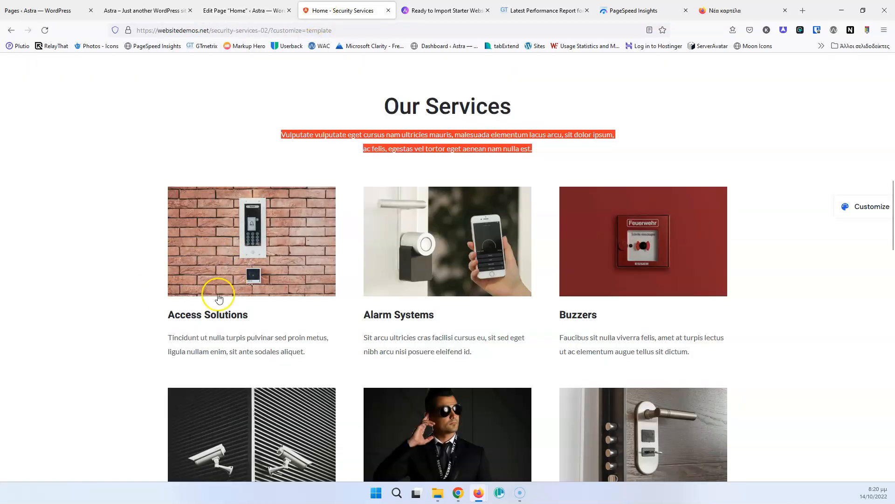
drag(260, 316, 167, 316)
click(245, 10)
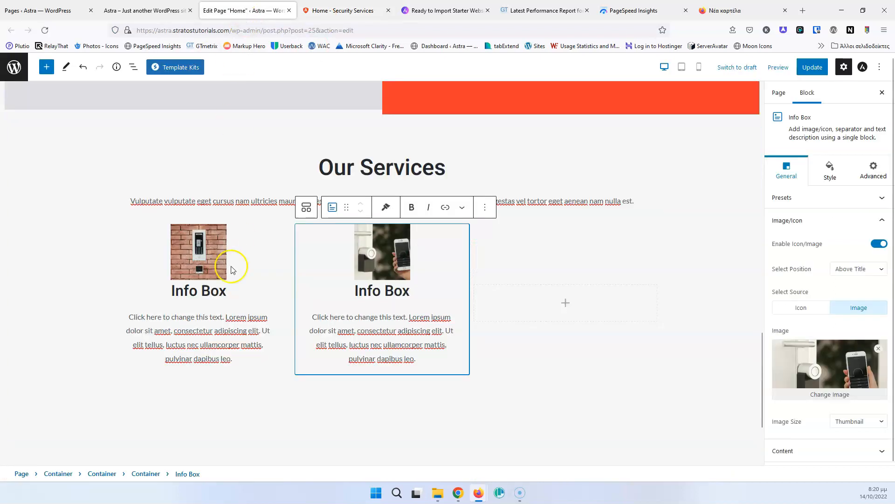
triple_click(216, 293)
key(ctrl+v)
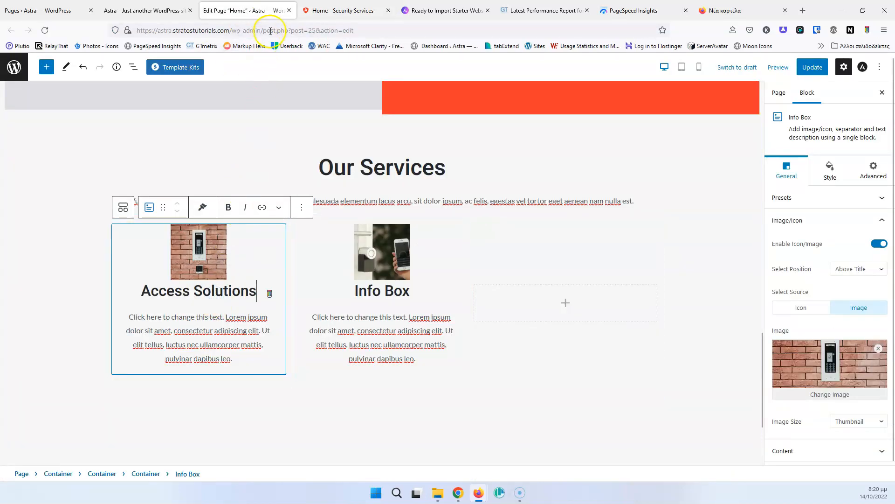
Step: Replace the first info box's description with the demo's "Tincidunt ut nulla turpis pulvinar sed proin metus, ligula nullam enim, sit ante sodales aliquet."
click(328, 10)
triple_click(211, 339)
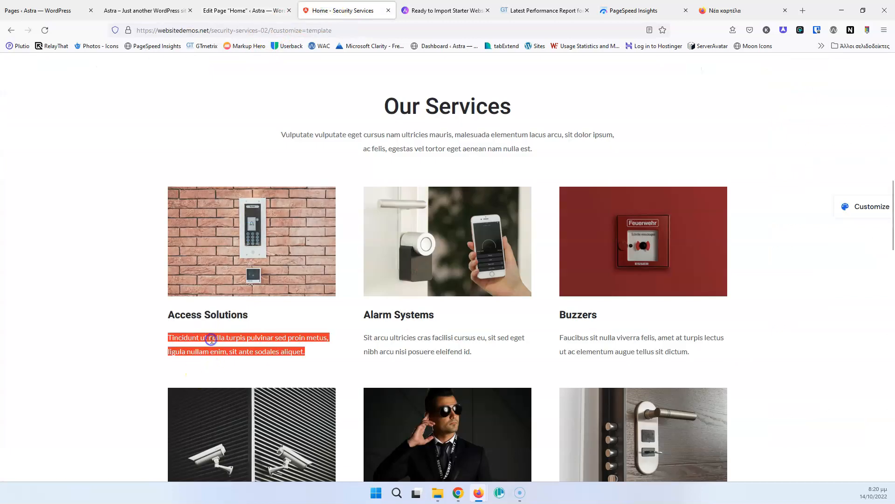
click(246, 11)
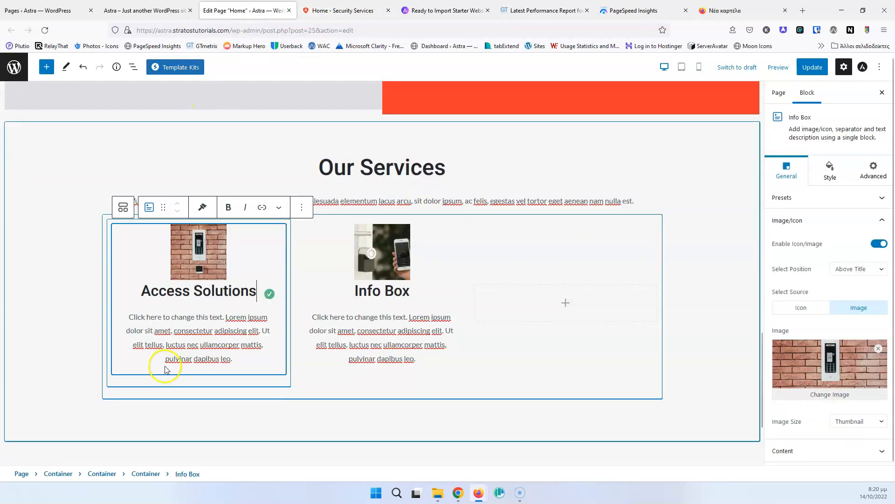
triple_click(179, 325)
key(ctrl+v)
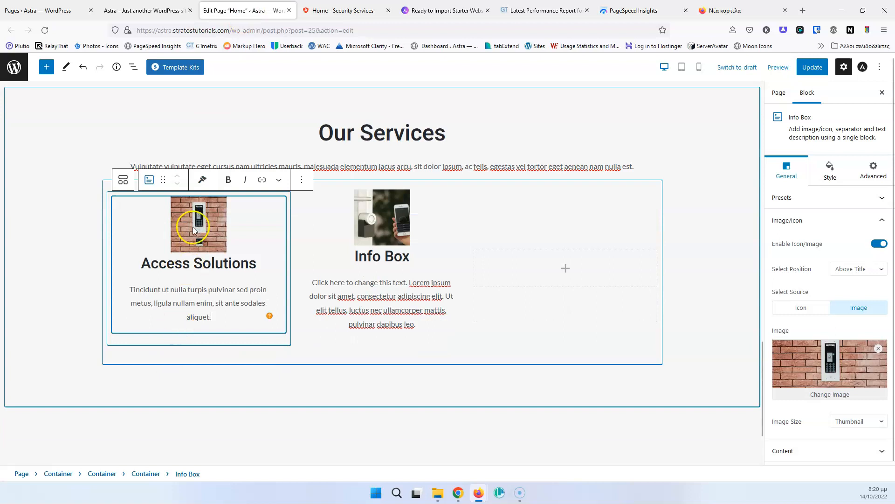
Step: Set the custom image width of the "Access Solutions" info box to 100%
click(327, 10)
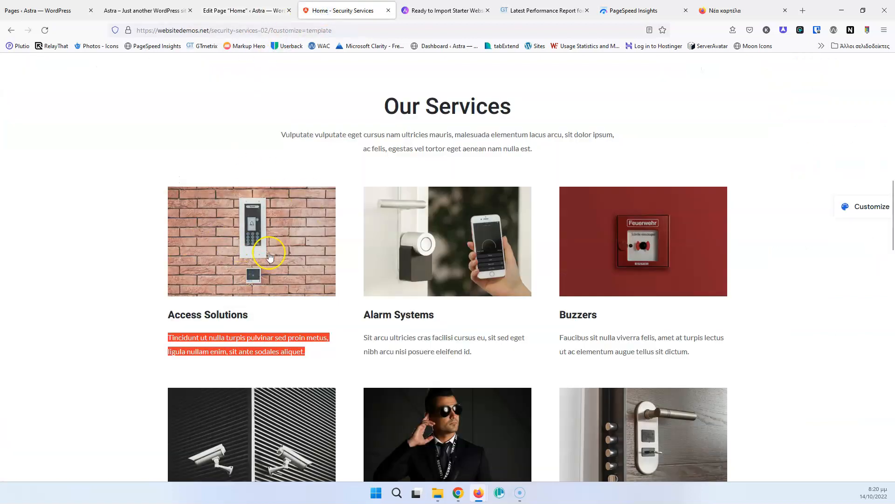
click(246, 10)
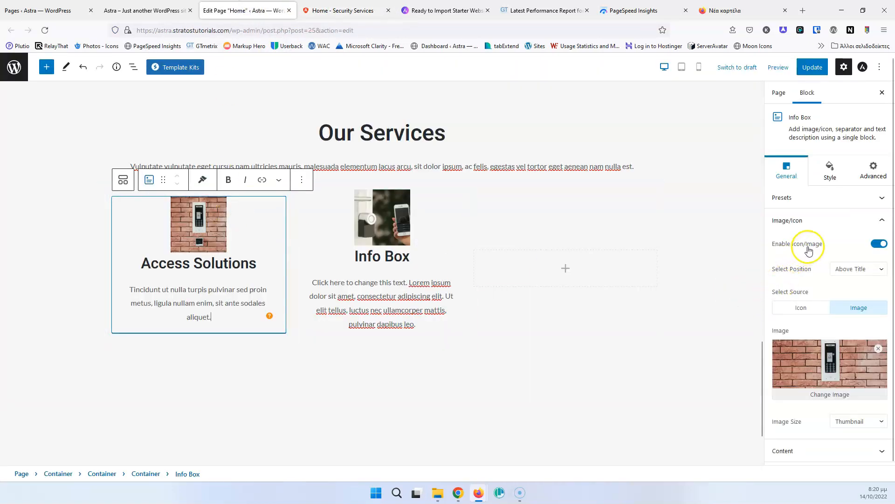
scroll(822, 233, down, 1)
scroll(825, 274, up, 1)
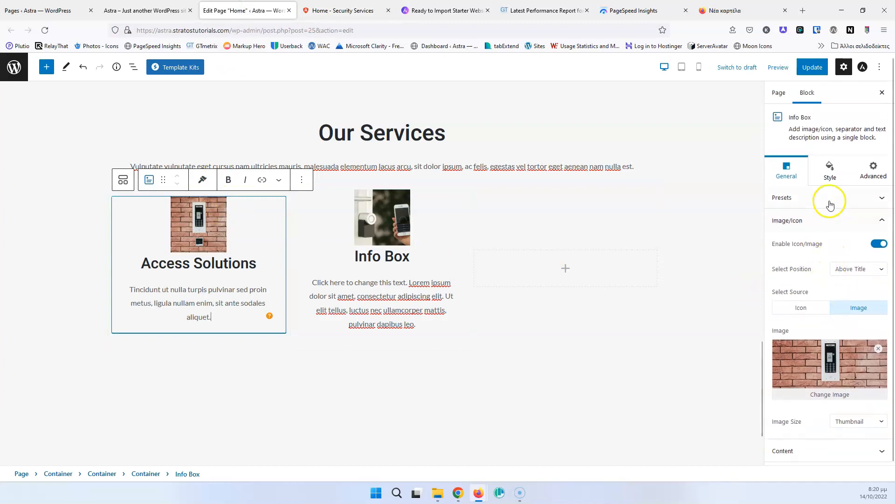
click(830, 169)
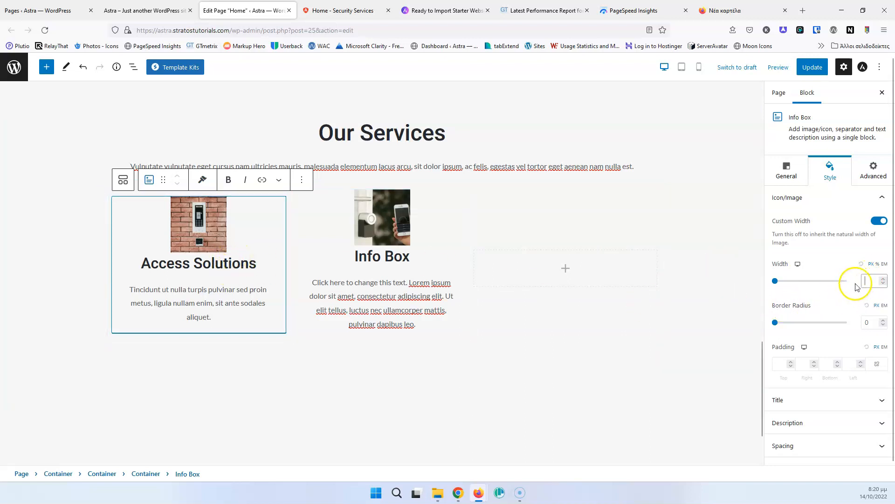
click(878, 264)
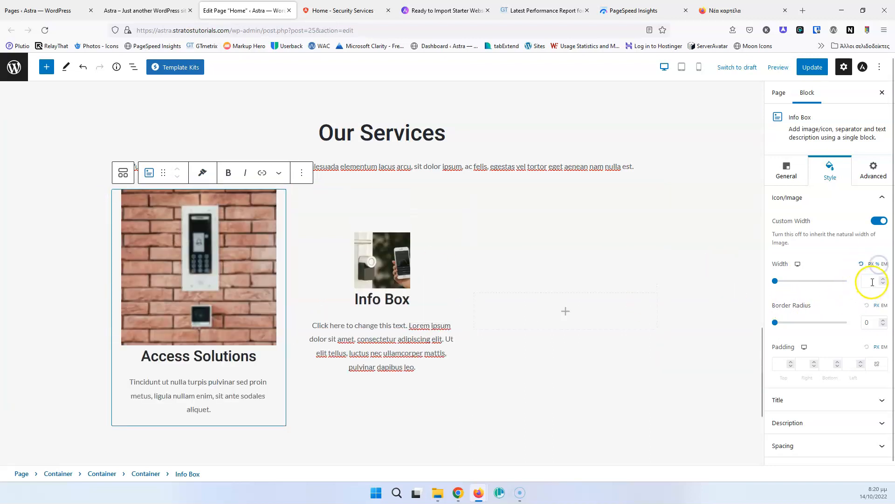
text(100)
click(839, 304)
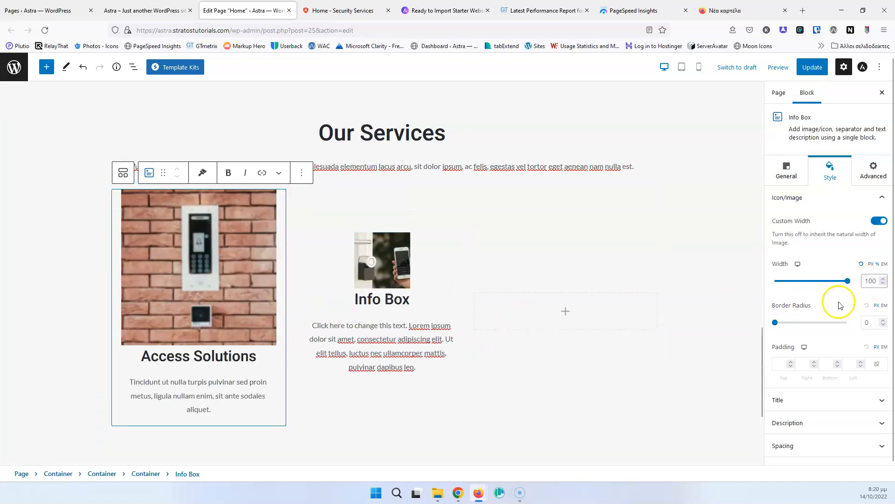
click(865, 299)
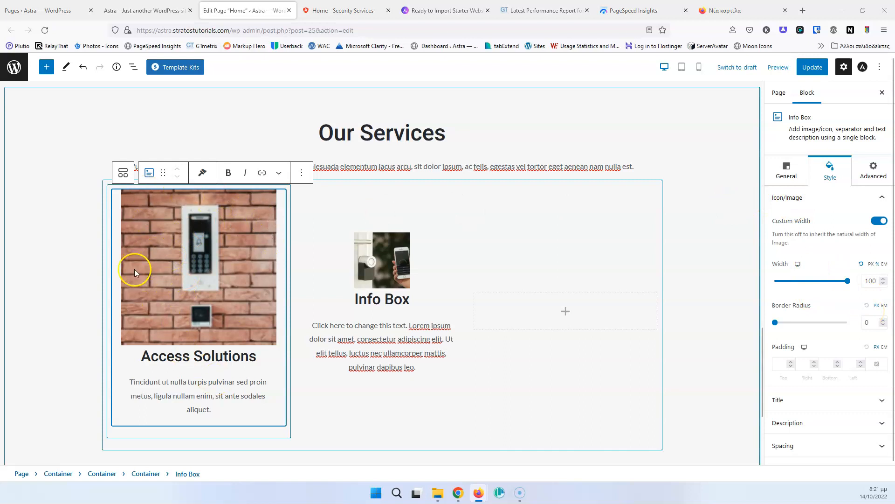
Step: Compare the info box with the demo and set the "Access Solutions" image size to Full
click(317, 10)
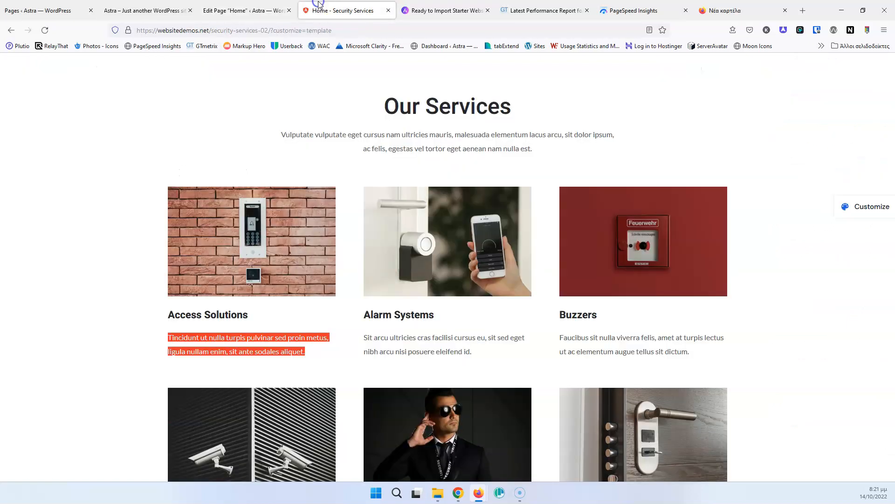
click(256, 17)
click(786, 171)
click(782, 307)
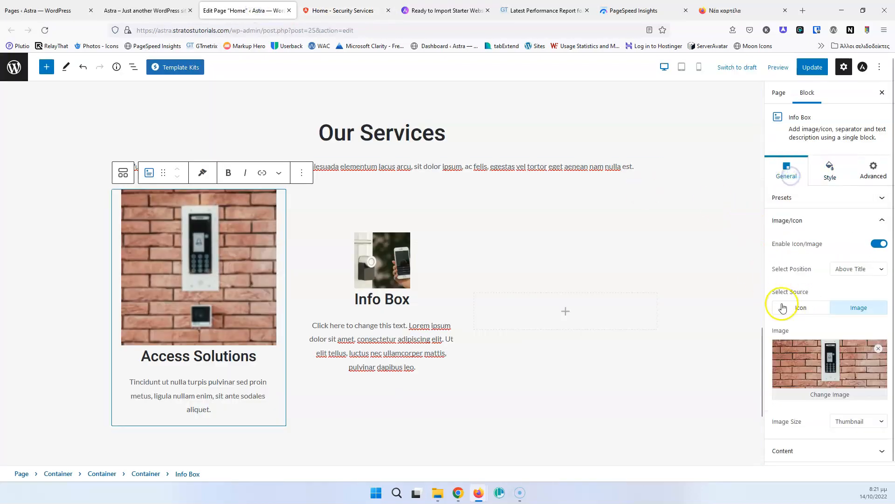
scroll(809, 322, down, 1)
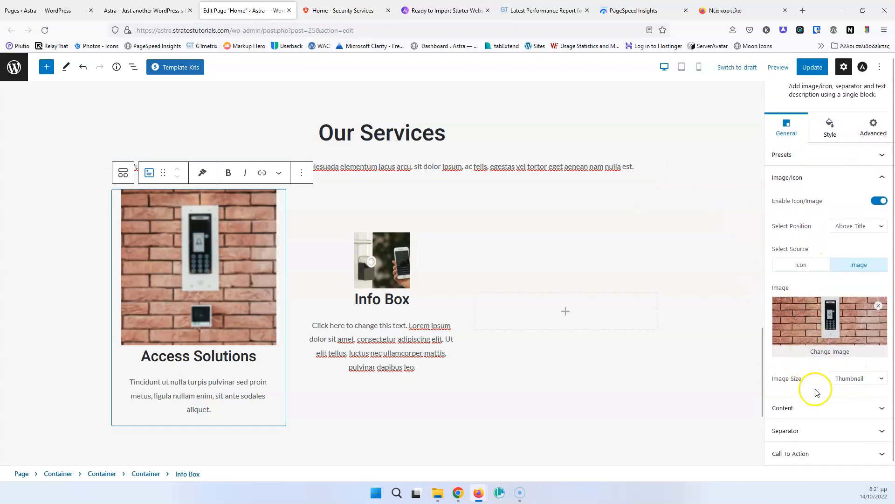
click(865, 382)
click(847, 418)
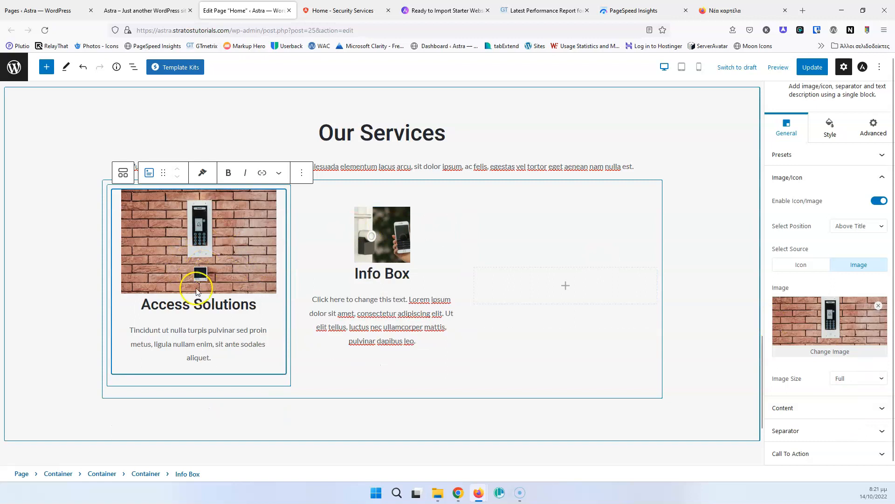
Step: Try the Medium image size on the "Access Solutions" info box and switch back to Full
click(856, 379)
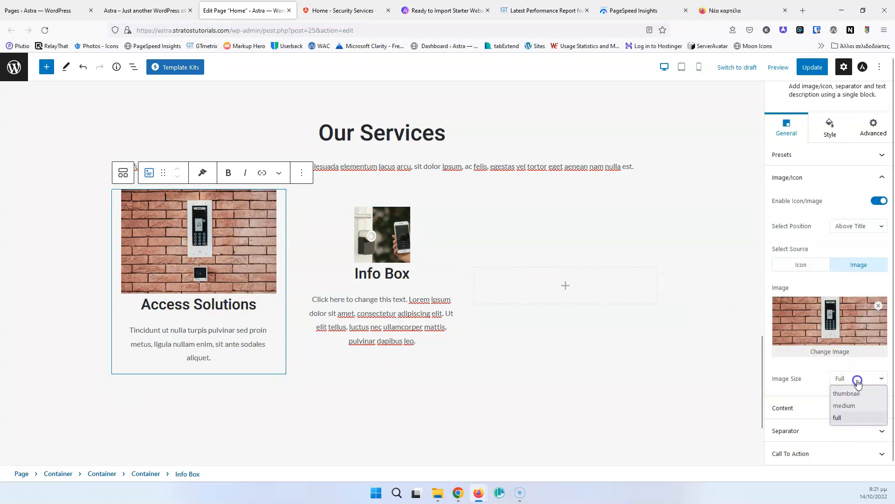
click(851, 407)
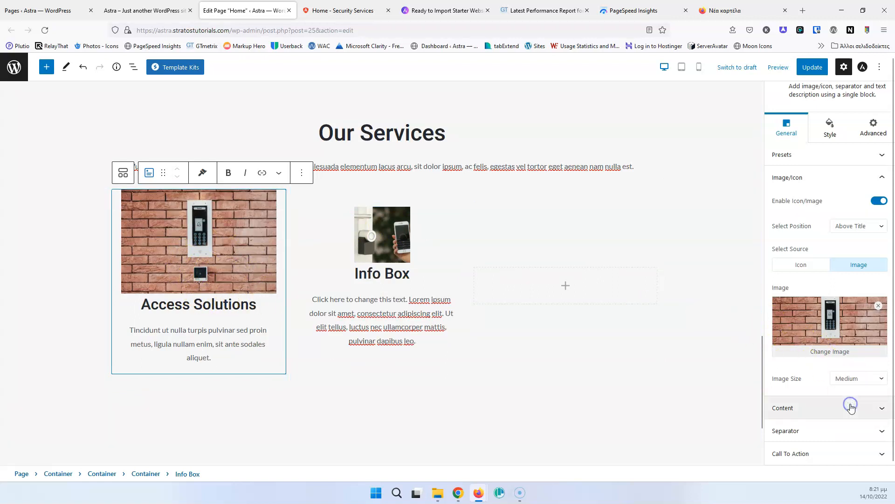
click(850, 377)
click(850, 418)
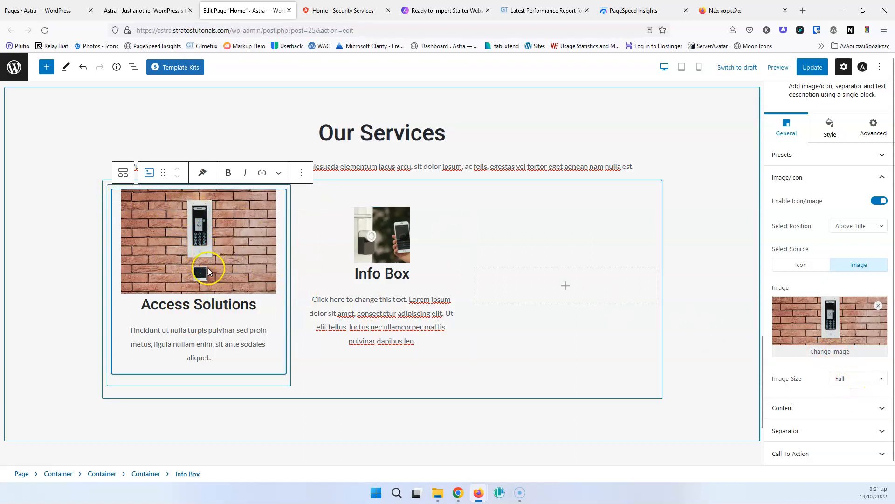
Step: Examine the Call To Action type options of the "Access Solutions" info box without choosing one
click(395, 246)
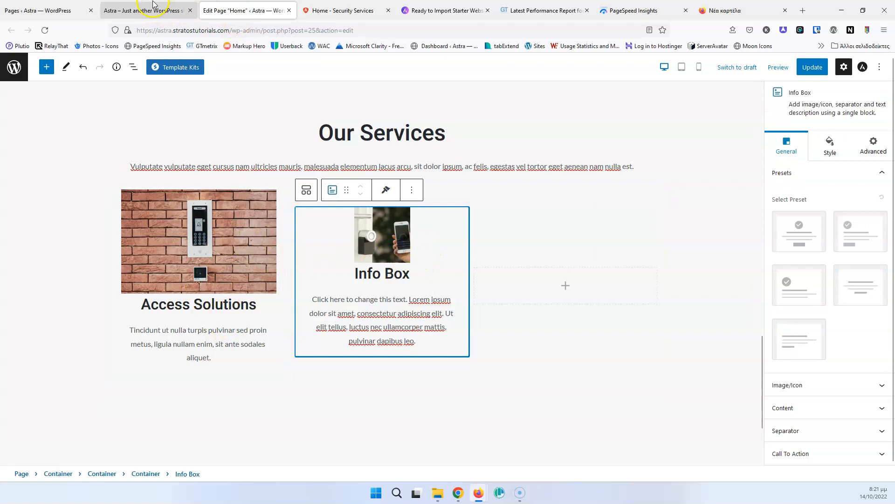
click(222, 248)
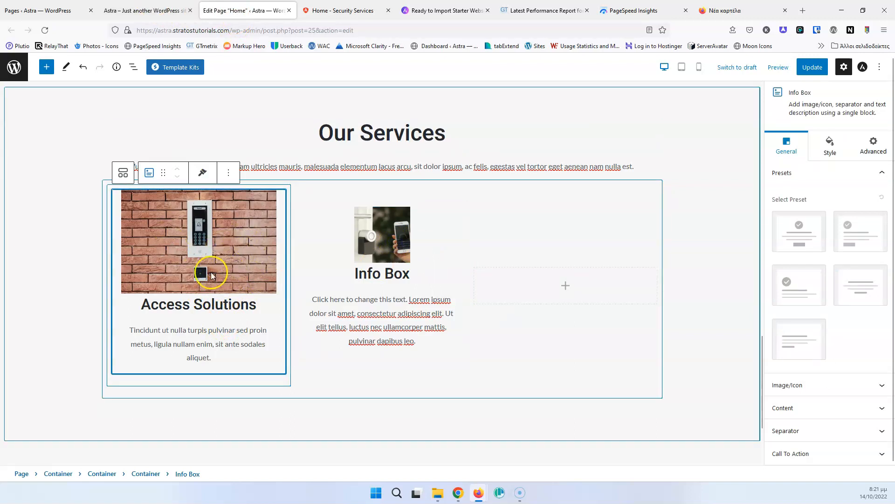
click(828, 453)
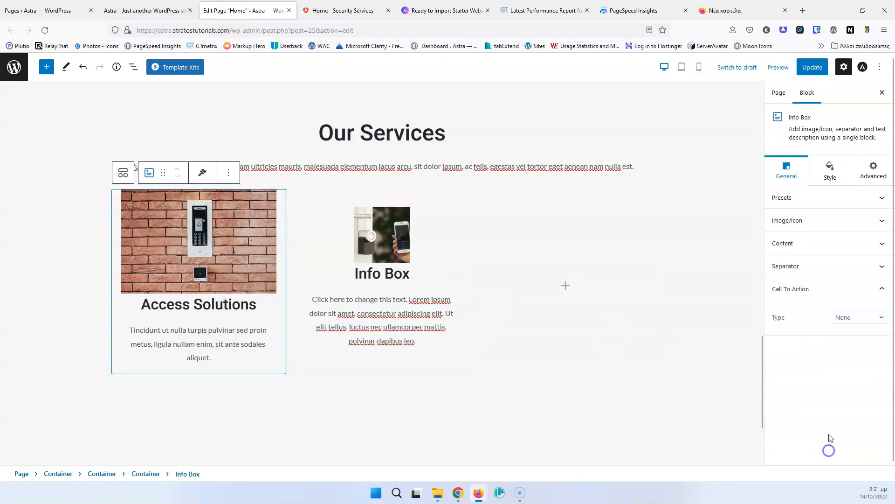
click(858, 321)
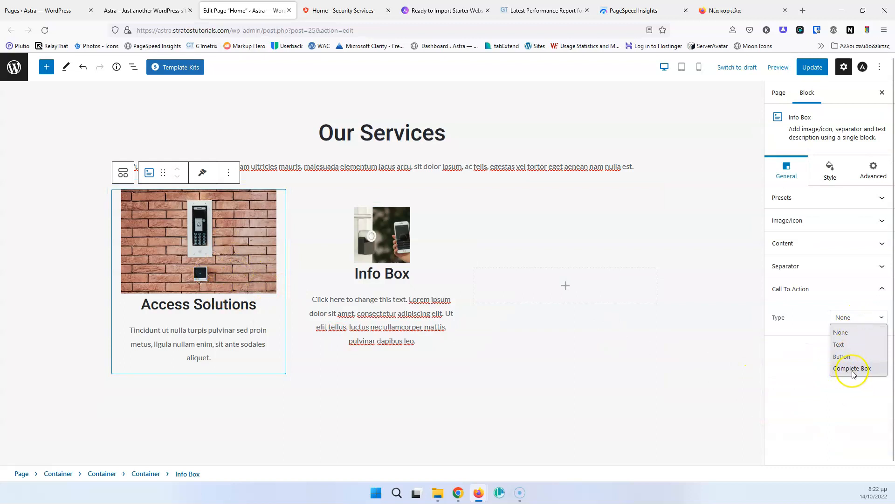
click(804, 359)
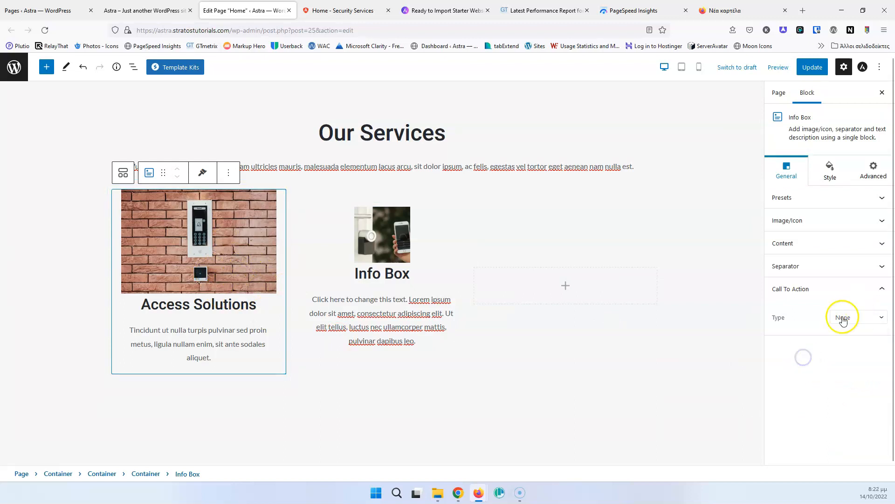
Step: Copy the style of the "Access Solutions" info box and paste it onto the second info box
click(412, 243)
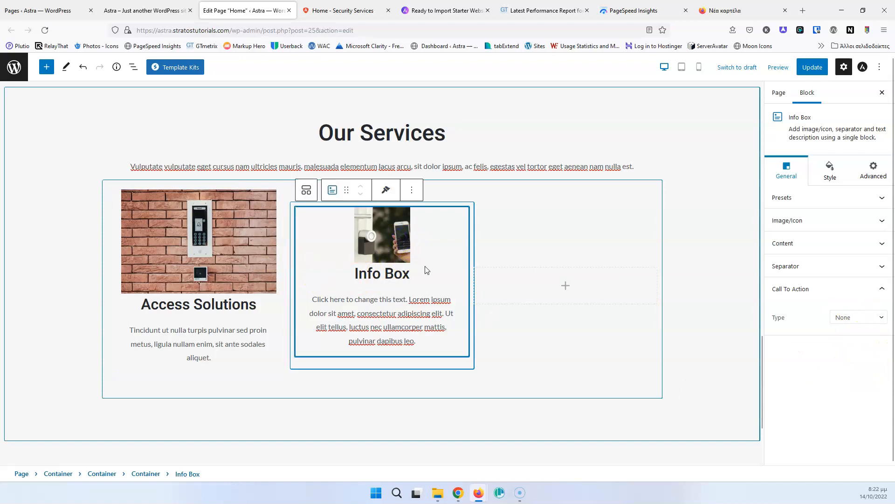
click(205, 200)
click(203, 173)
click(206, 199)
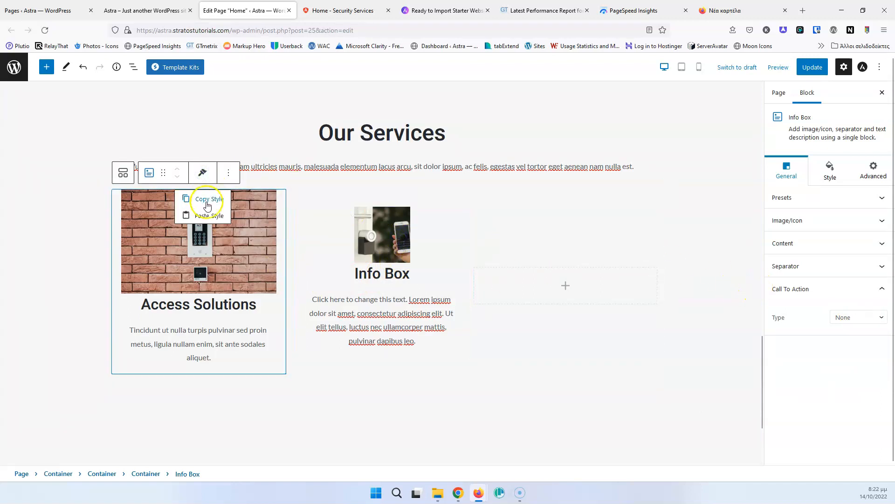
click(390, 241)
click(386, 190)
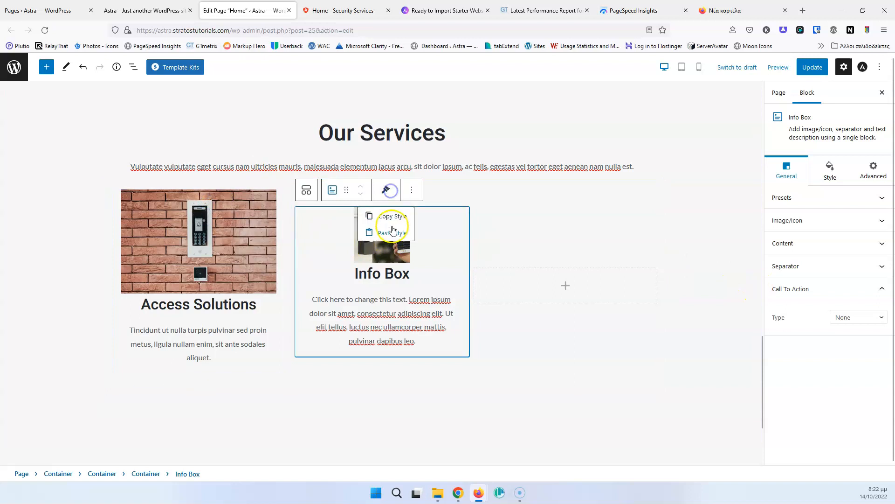
click(392, 231)
click(375, 301)
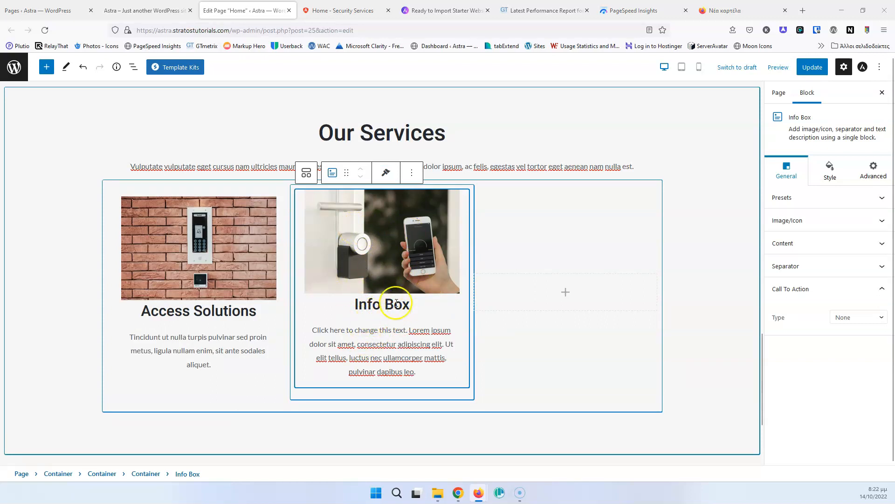
click(347, 279)
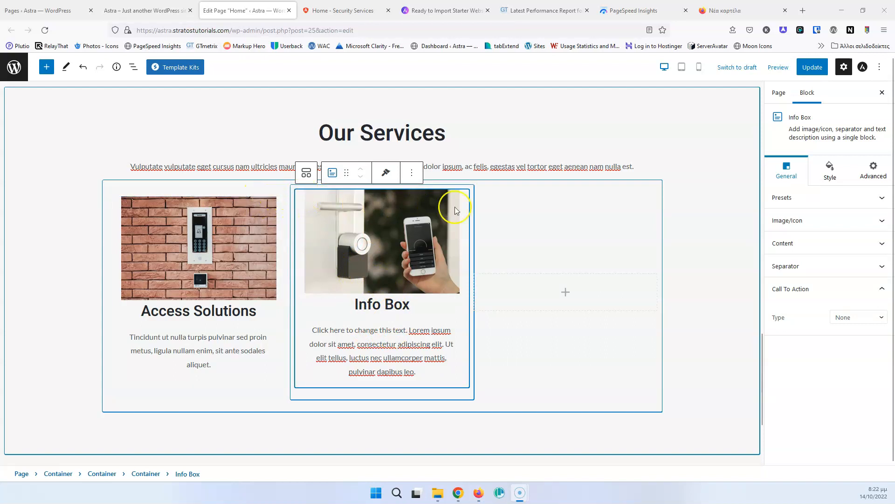
Step: Set the vertical alignment of items in the three-column services row container to the top
click(103, 474)
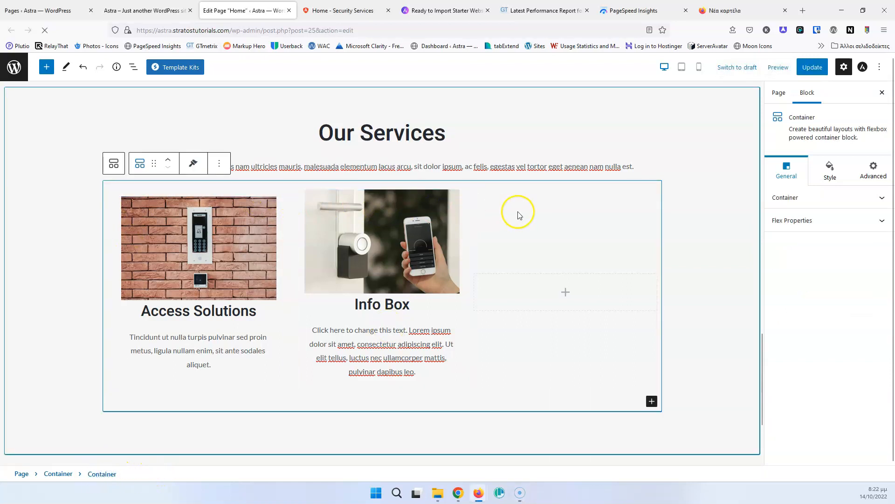
click(838, 224)
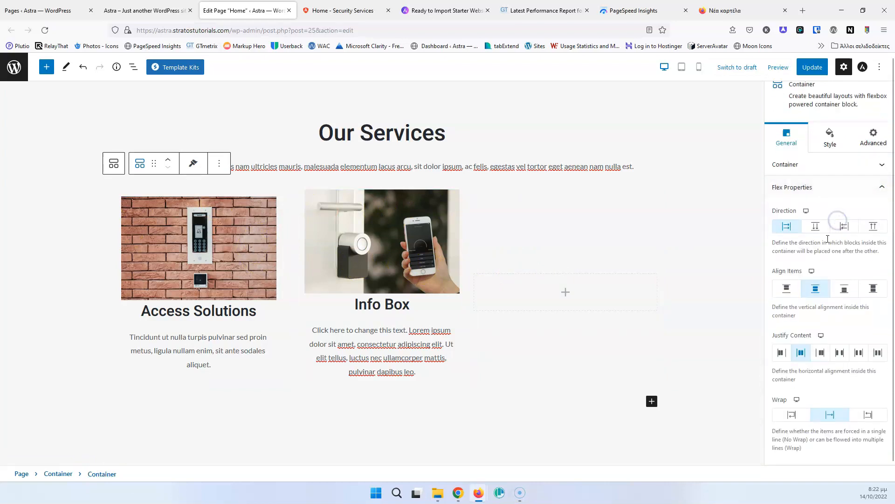
click(787, 290)
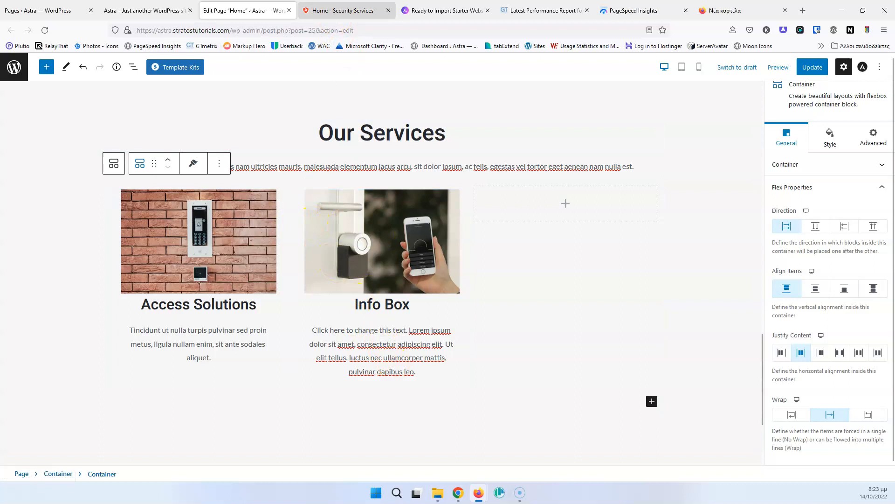
Step: Copy the title "Alarm Systems" from the demo and paste it over the second info box's heading
click(348, 10)
drag(398, 315, 366, 319)
key(ctrl+c)
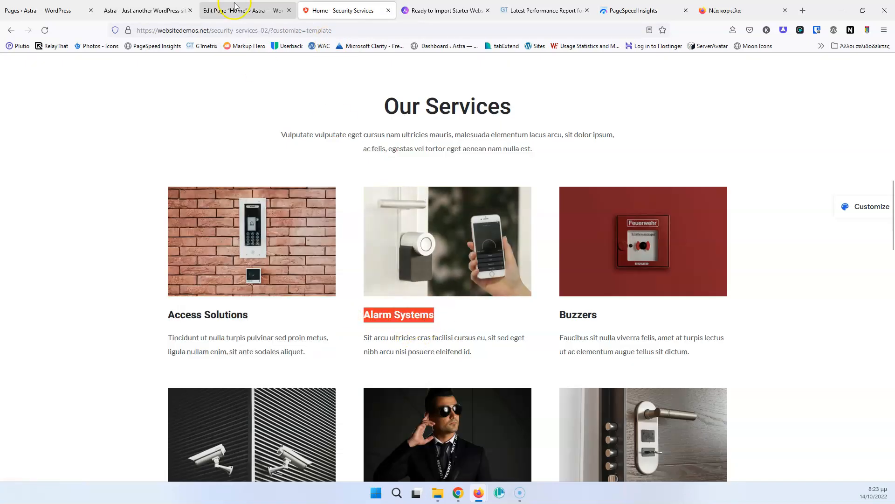
click(236, 11)
triple_click(379, 304)
key(ctrl+v)
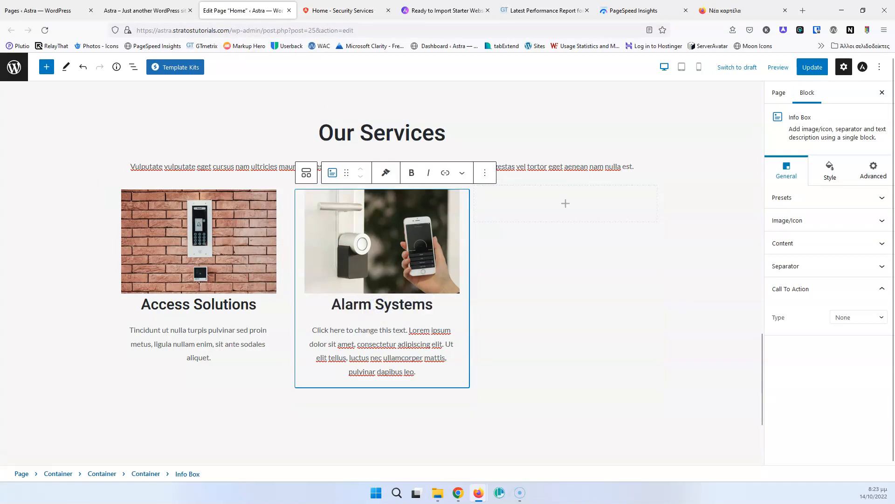
Step: Copy the "Alarm Systems" description from the demo and paste it over the second info box's placeholder text
click(173, 11)
click(308, 10)
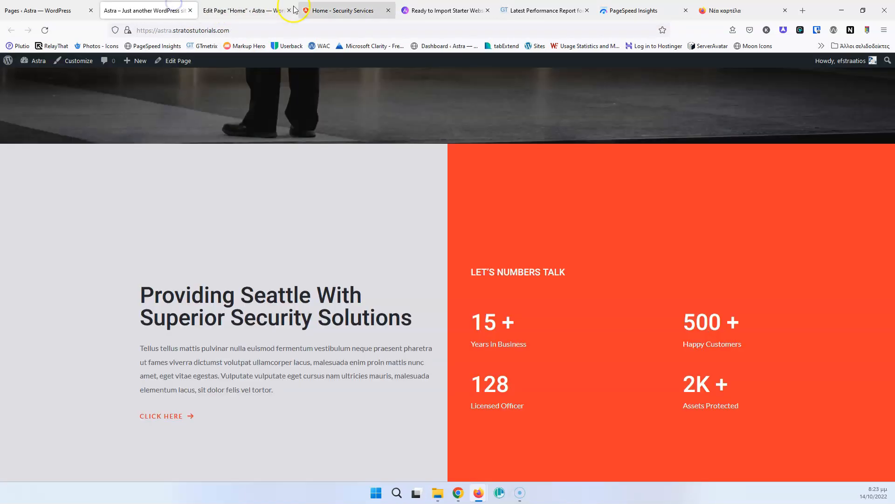
triple_click(434, 337)
key(ctrl+c)
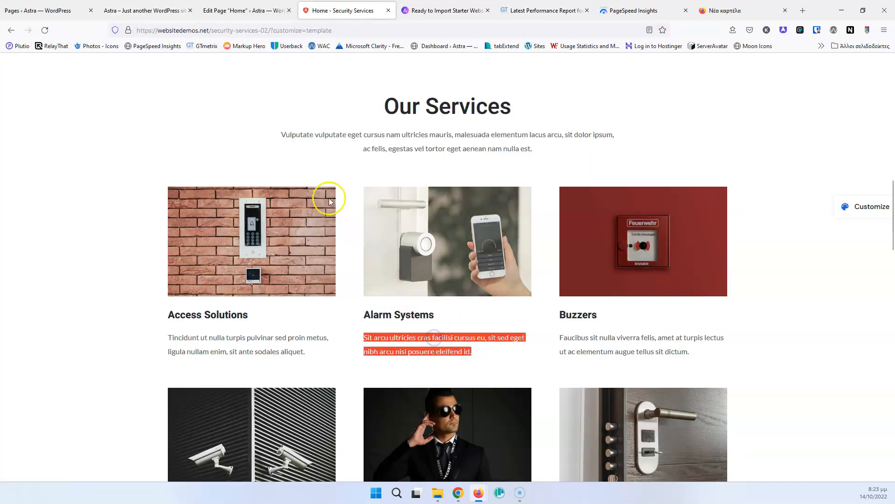
click(242, 10)
triple_click(344, 334)
key(ctrl+v)
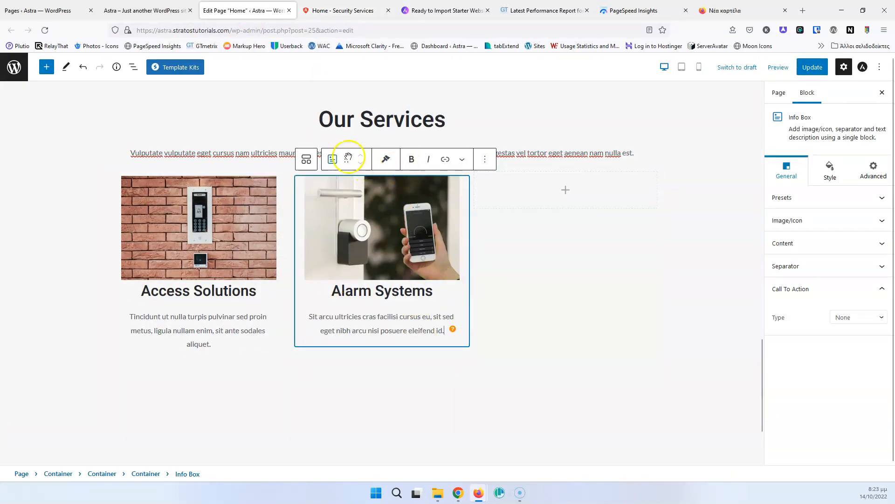
Step: Duplicate the "Alarm Systems" info box and add a placeholder paragraph "dfvbsfvb" in the empty third column
click(483, 162)
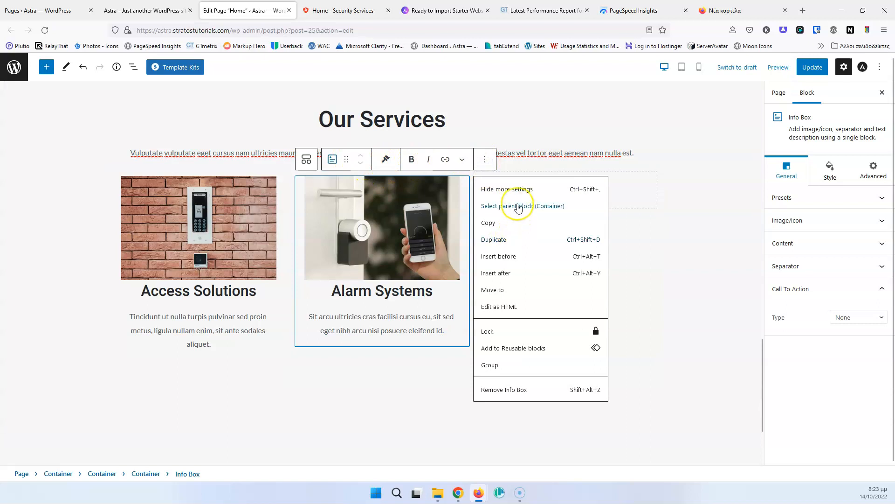
click(508, 240)
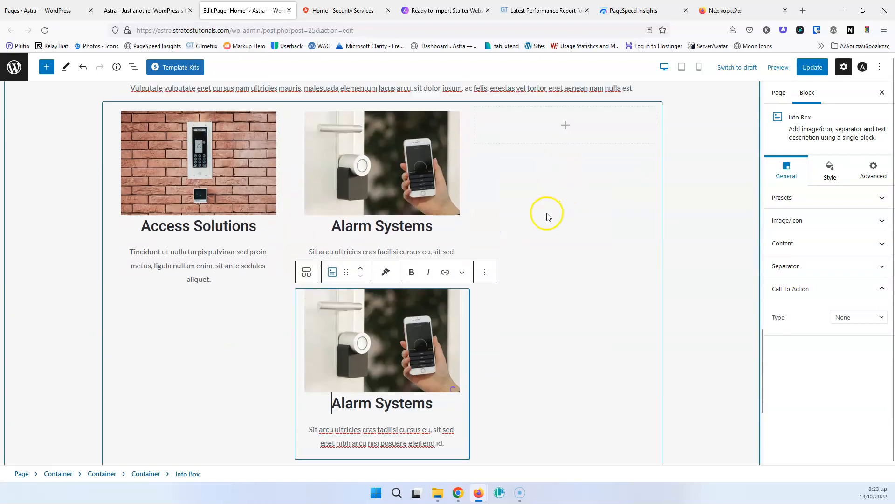
scroll(546, 205, up, 1)
click(565, 154)
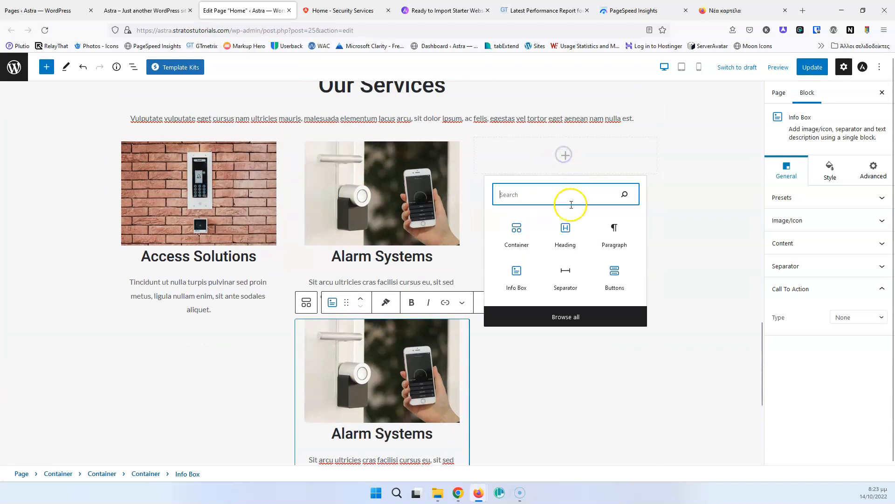
click(615, 237)
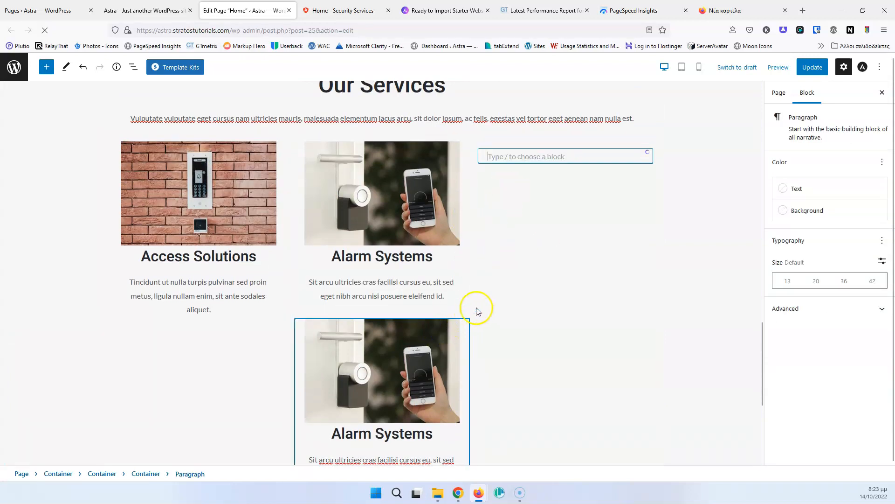
scroll(478, 311, up, 5)
text(dfvbsfvb)
scroll(513, 368, down, 4)
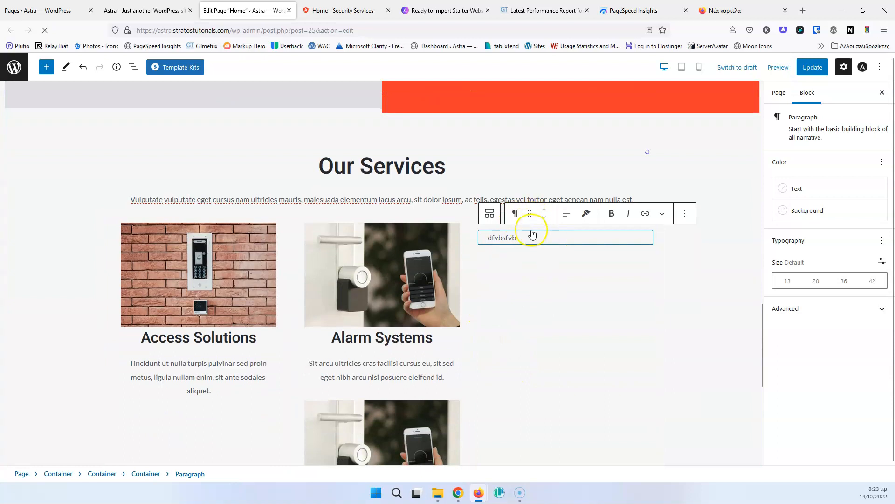
Step: Move the duplicated "Alarm Systems" info box into the third column, above the placeholder paragraph
click(388, 403)
drag(345, 382, 533, 288)
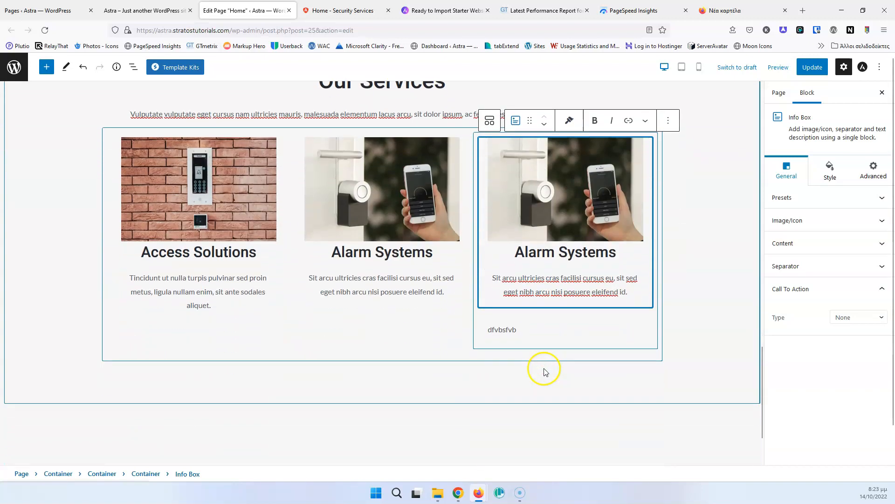
Step: Remove the "dfvbsfvb" placeholder paragraph from the third column and update the page
scroll(526, 290, down, 1)
click(523, 273)
click(692, 248)
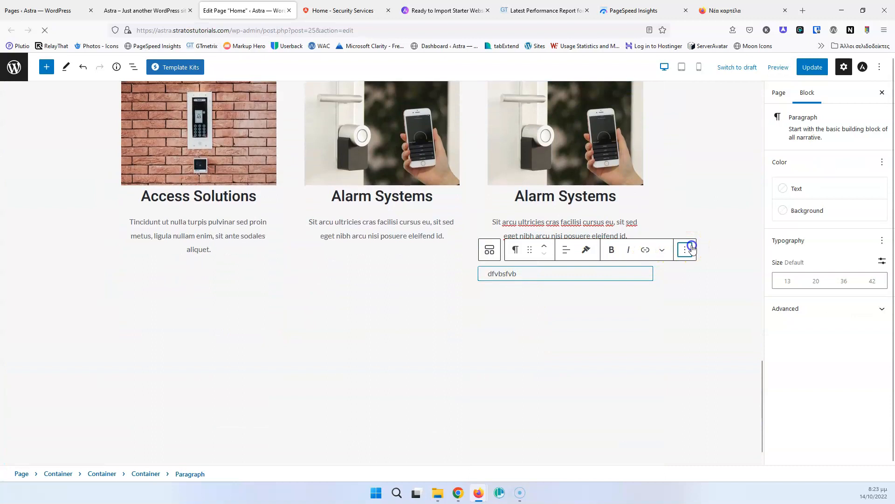
scroll(706, 407, down, 1)
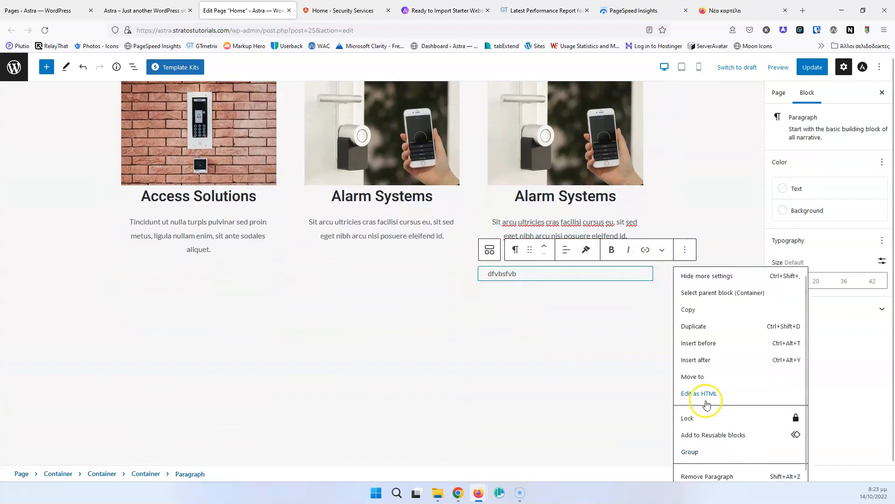
click(713, 466)
click(812, 68)
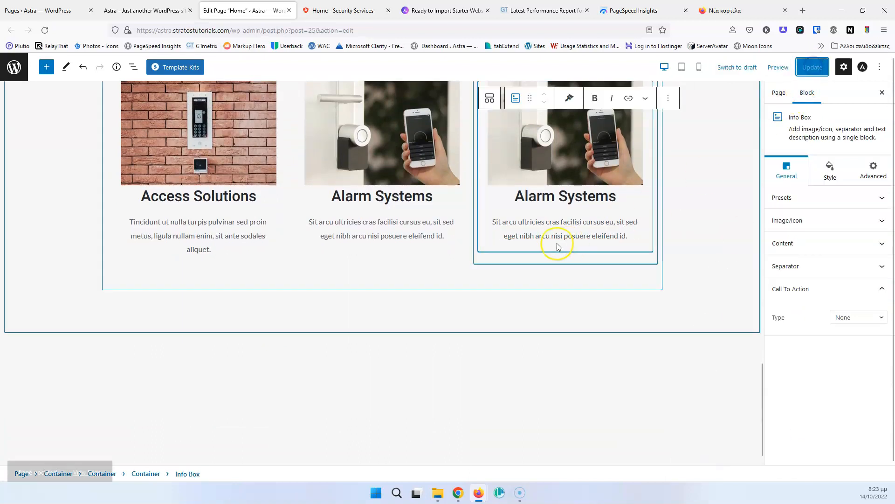
Step: Switch to the Security Services demo page to get the "Buzzers" content for the third info box
click(344, 11)
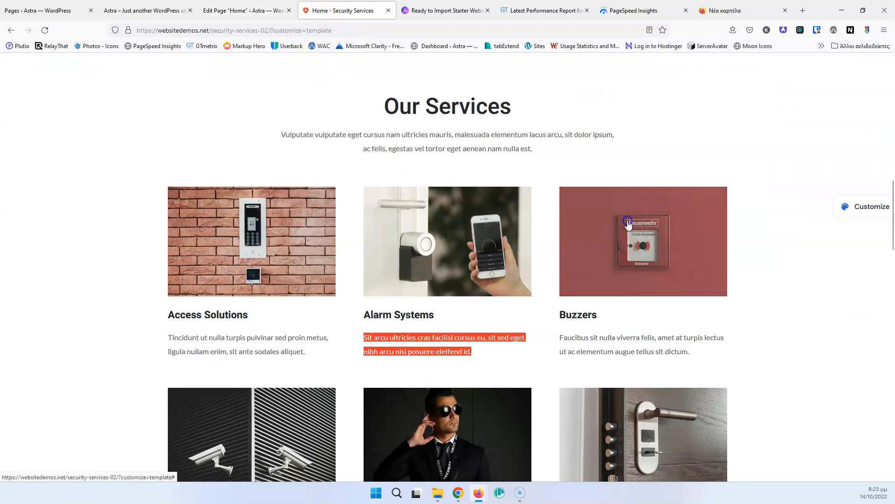
Step: Replace the third service info box's image on the Home page with security-service-service-img-3.jpg from the media library
click(629, 224)
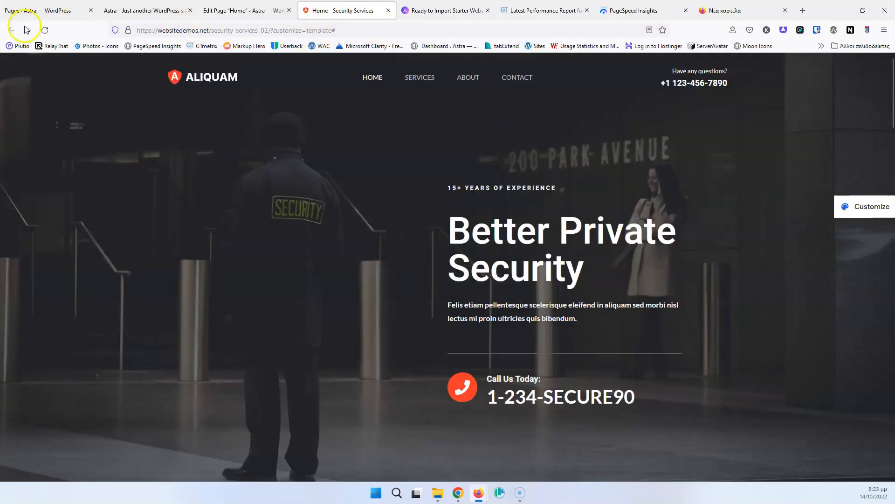
click(9, 30)
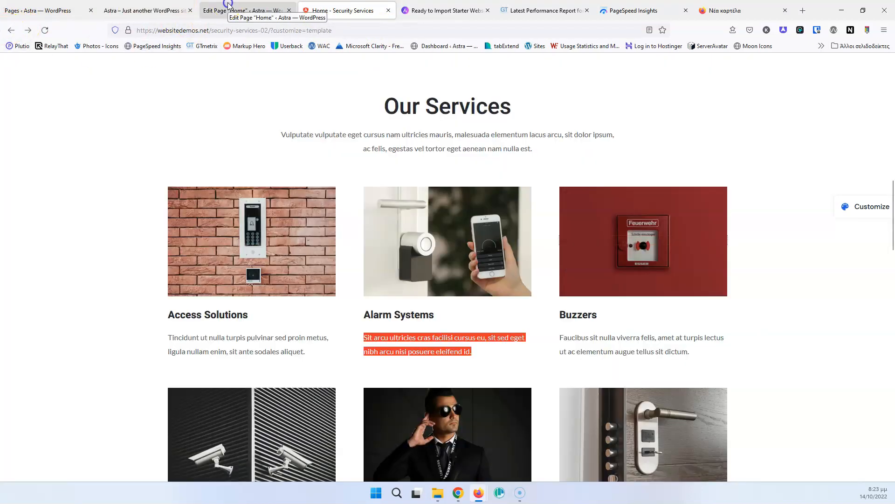
click(228, 10)
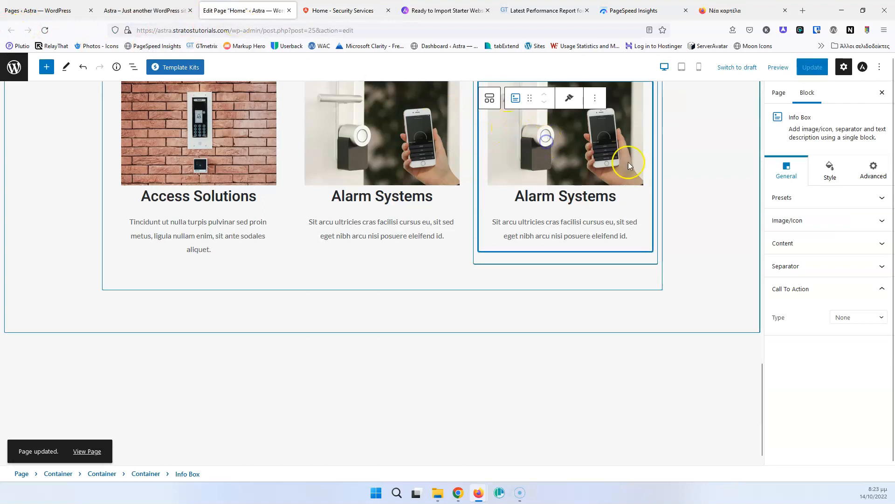
click(846, 222)
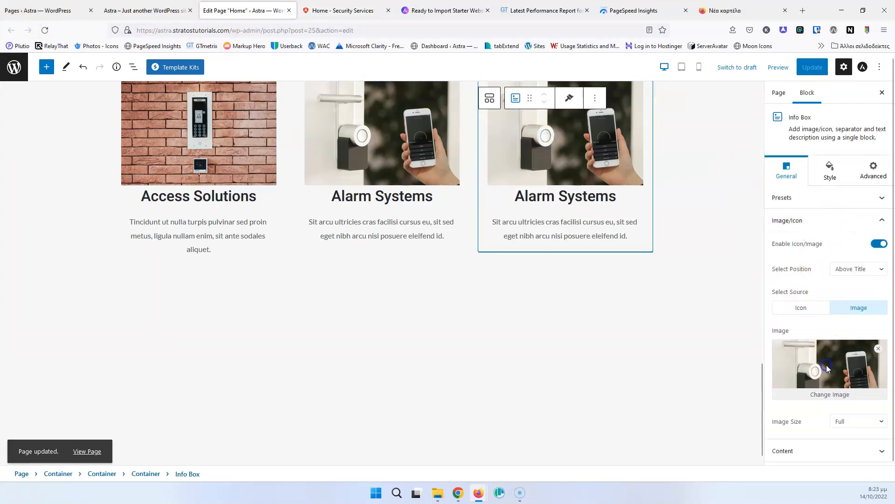
click(835, 395)
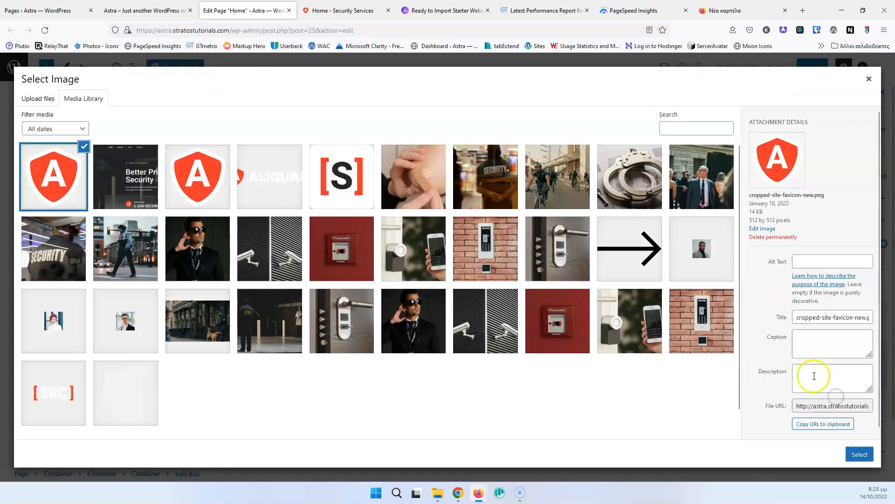
click(339, 269)
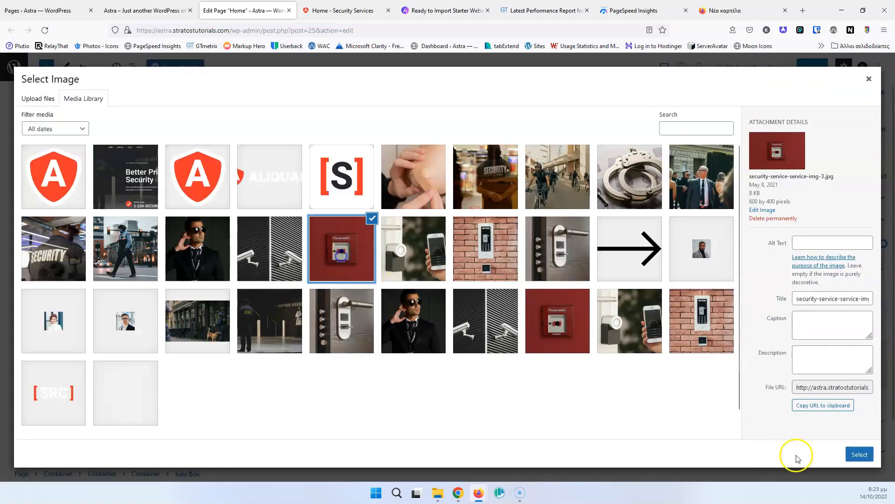
triple_click(833, 298)
click(835, 244)
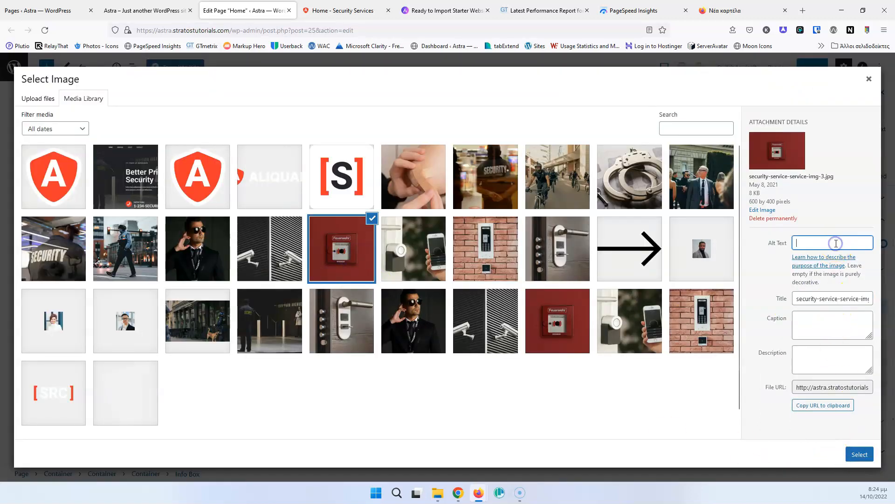
click(858, 457)
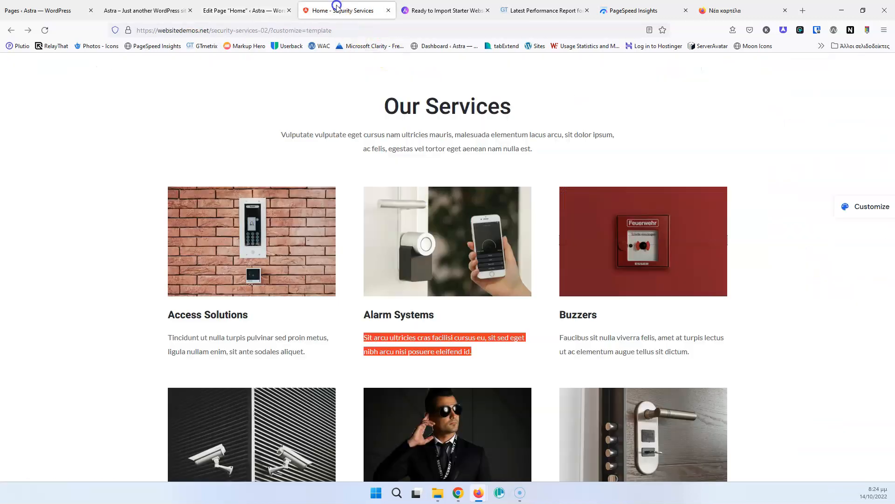
Step: Copy the "Buzzers" heading from the demo page and use it as the third info box's title
click(347, 10)
double_click(573, 319)
key(ctrl+c)
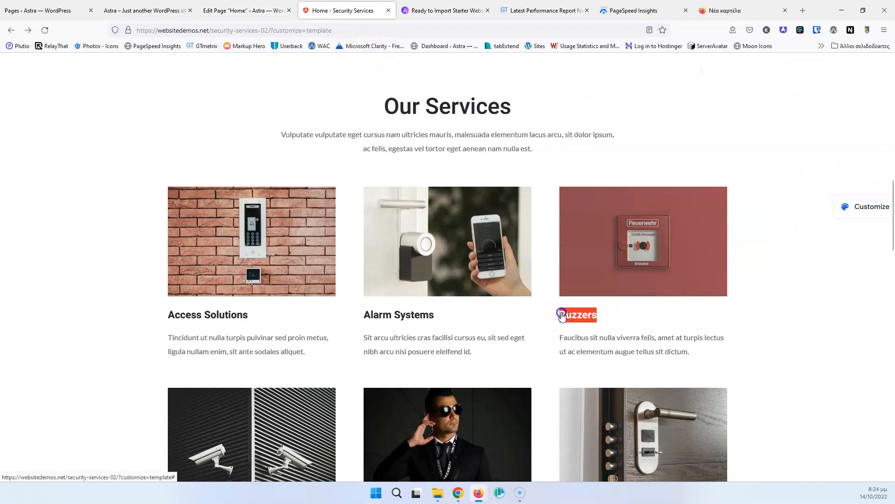
click(245, 10)
triple_click(527, 198)
key(ctrl+v)
Step: Replace the Buzzers info box's description with the demo page's text beginning "Faucibus sit nulla viverra felis"
click(314, 10)
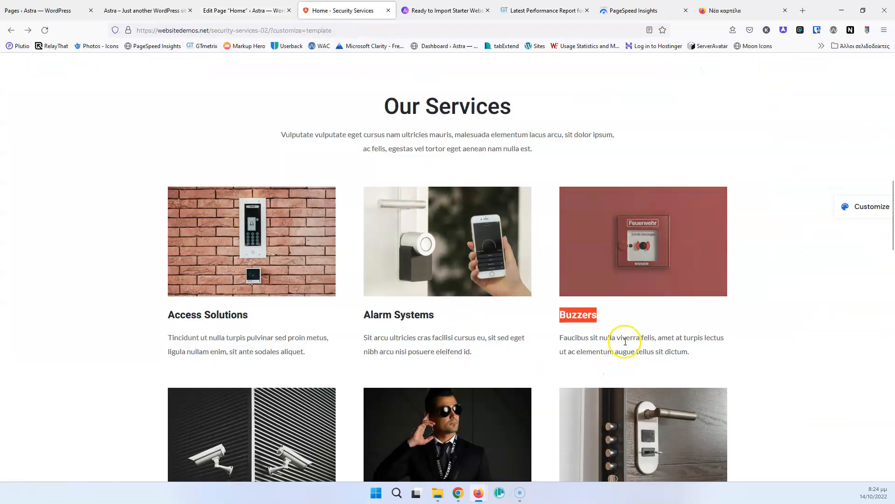
triple_click(626, 342)
key(ctrl+c)
click(275, 10)
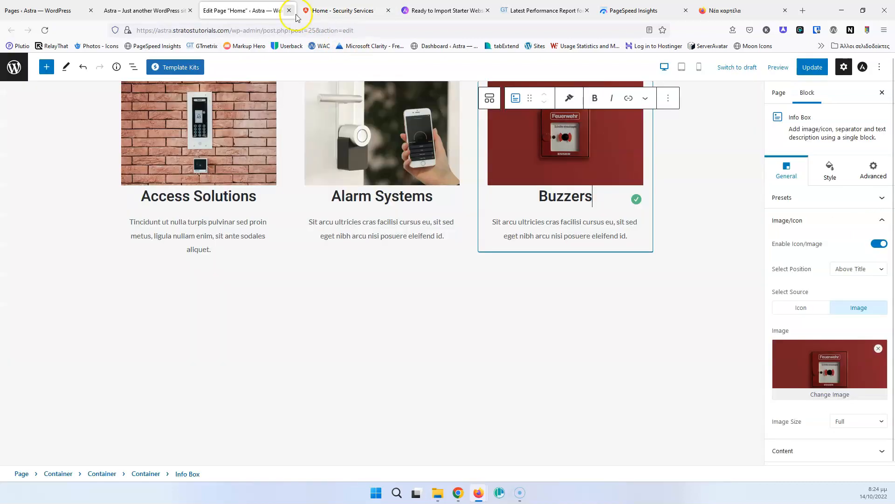
triple_click(542, 221)
scroll(542, 221, down, 1)
key(ctrl+v)
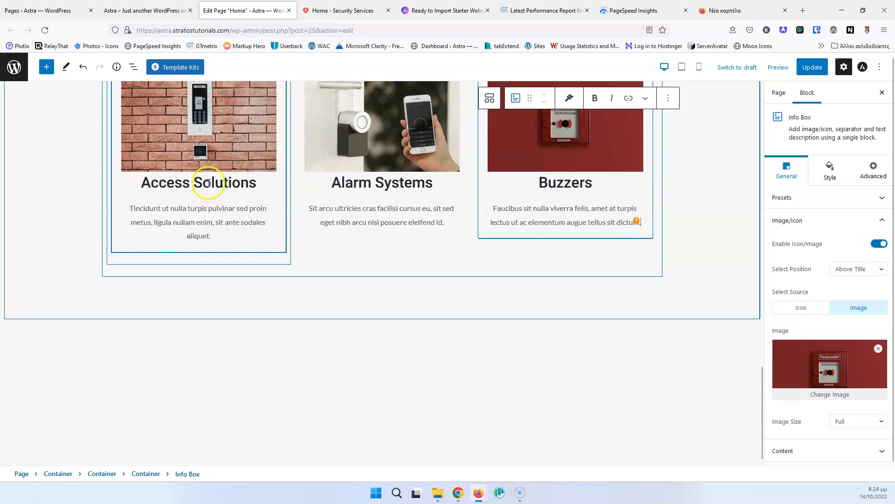
Step: Duplicate the container holding the three service info boxes, and update the Home page
key(ctrl+Tab)
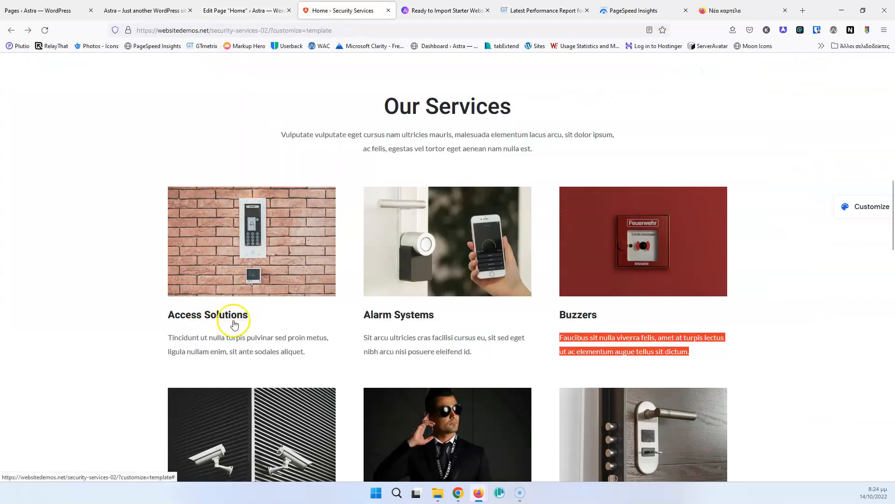
click(245, 11)
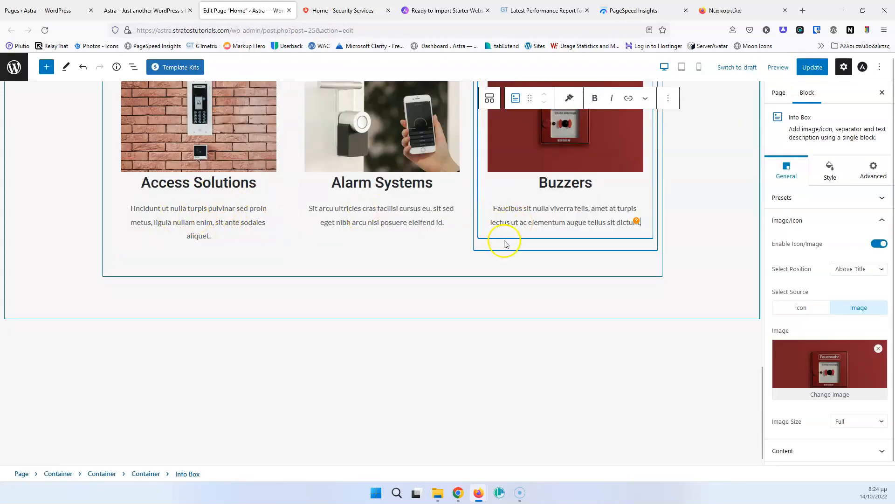
scroll(500, 240, up, 3)
click(693, 273)
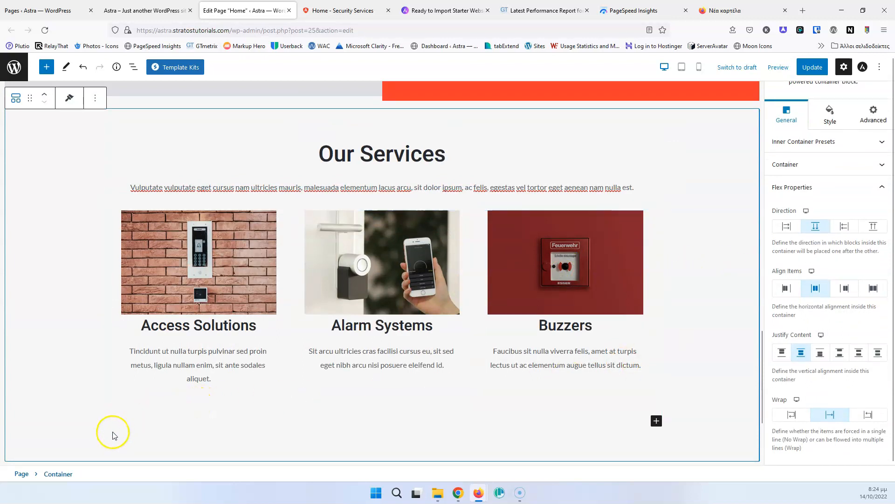
click(120, 414)
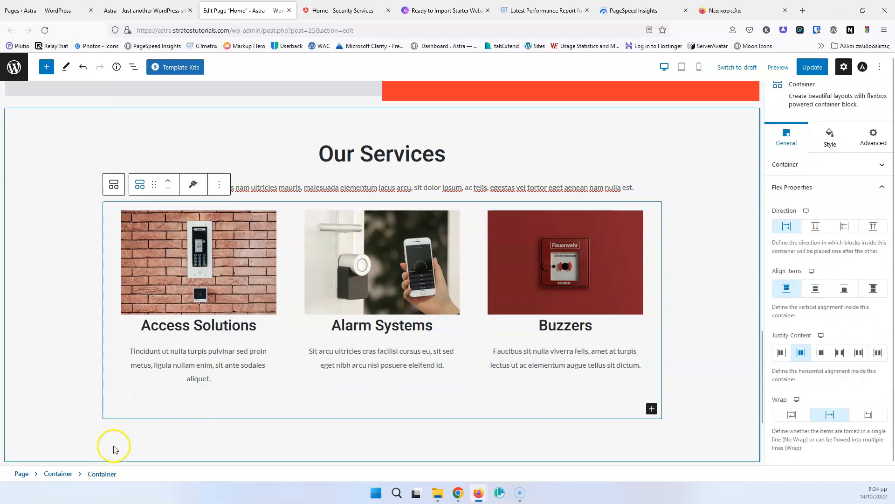
click(219, 185)
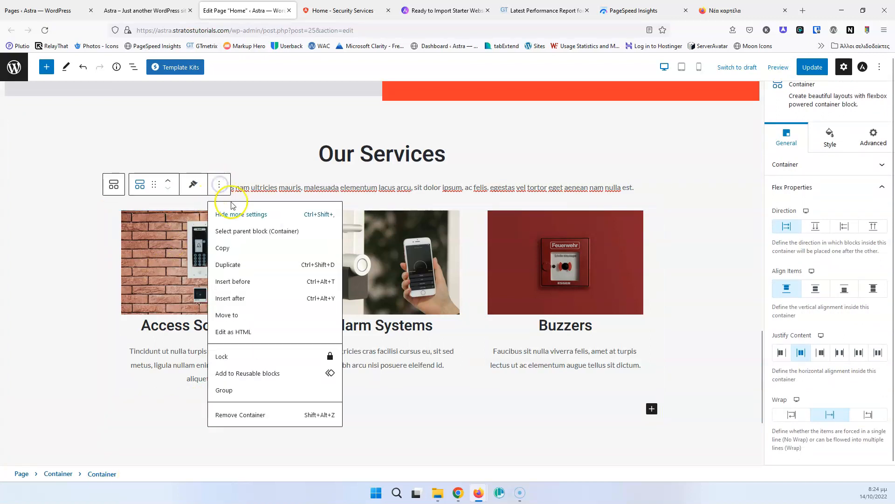
click(239, 266)
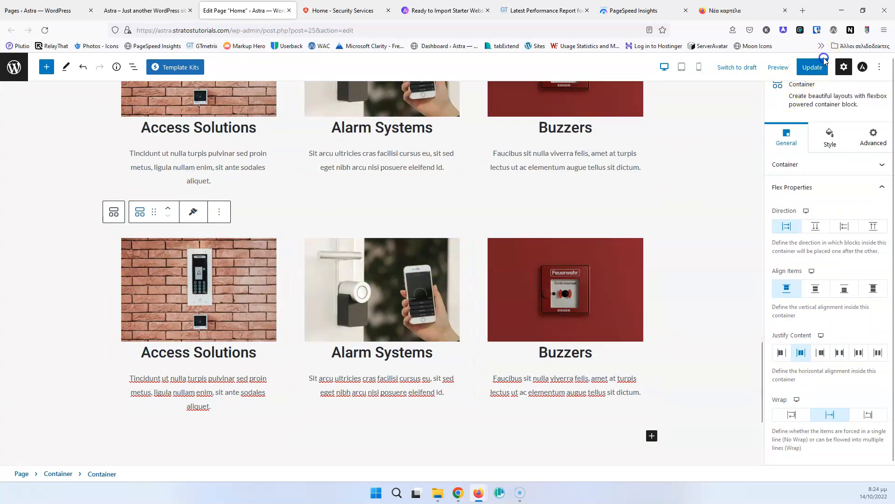
click(813, 66)
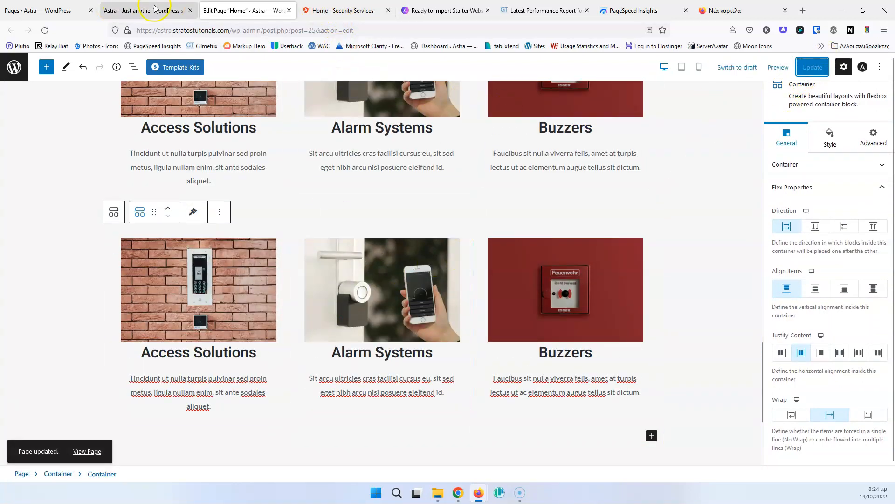
Step: Reload the live site and compare the layout of its Our Services section with the demo page
click(148, 11)
click(46, 30)
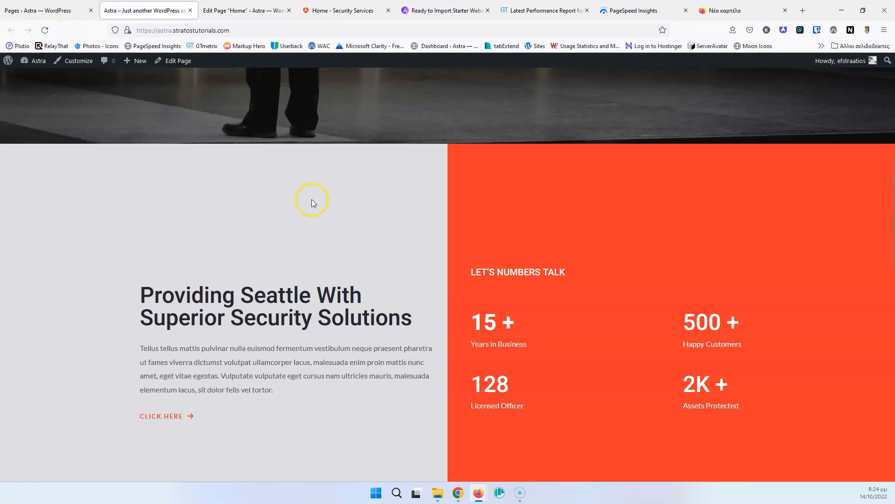
scroll(309, 200, down, 8)
scroll(312, 203, down, 3)
scroll(380, 230, up, 2)
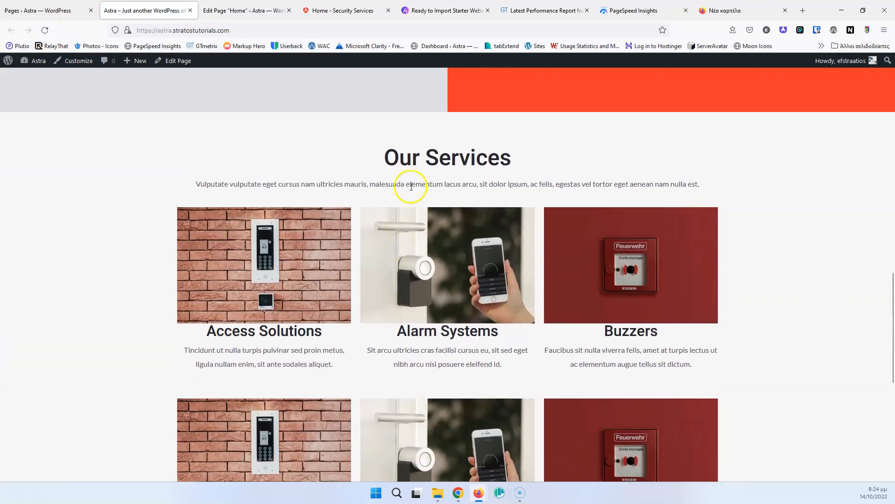
click(336, 7)
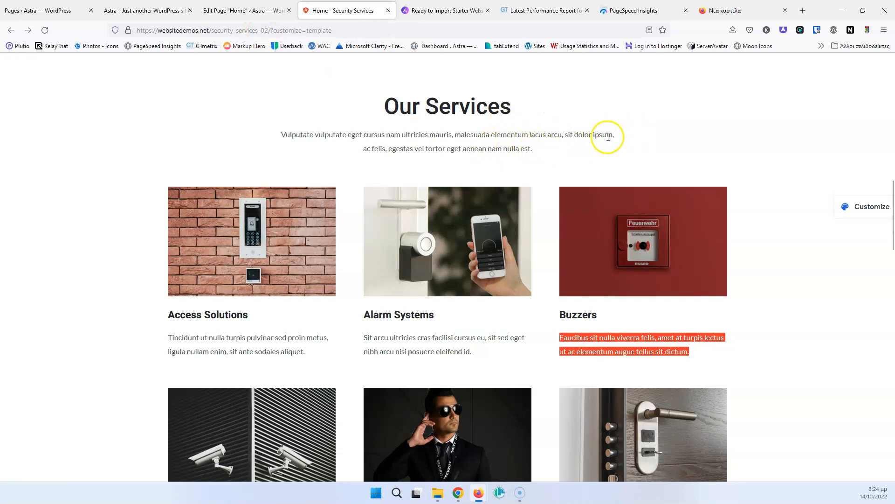
click(252, 10)
click(146, 10)
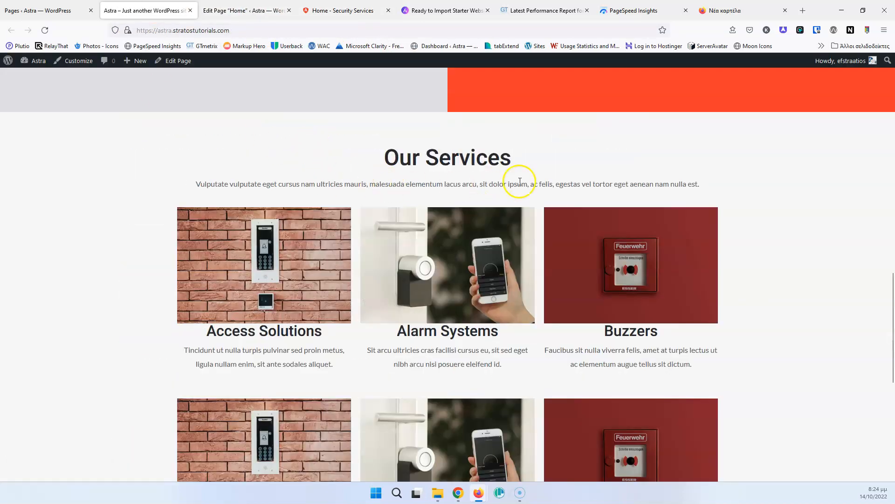
Step: Insert a line break after "ipsum," in the paragraph under the Our Services heading, matching the demo page
click(242, 10)
scroll(410, 219, up, 5)
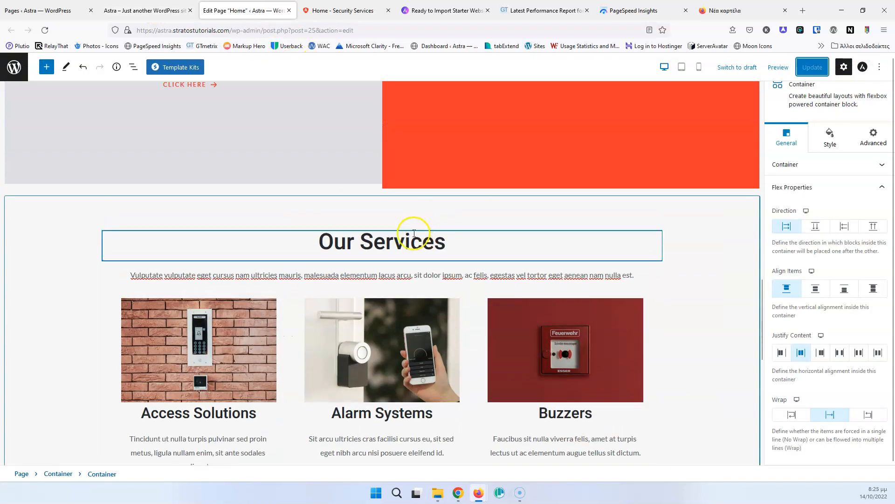
click(457, 275)
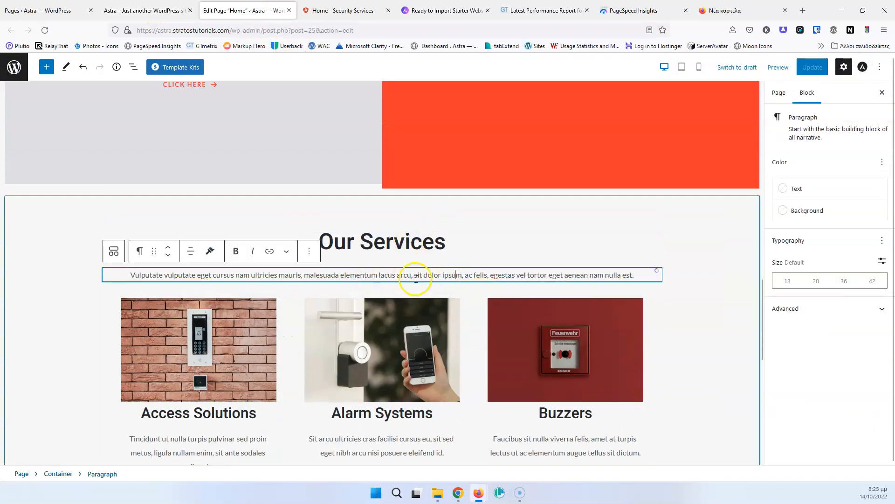
click(342, 10)
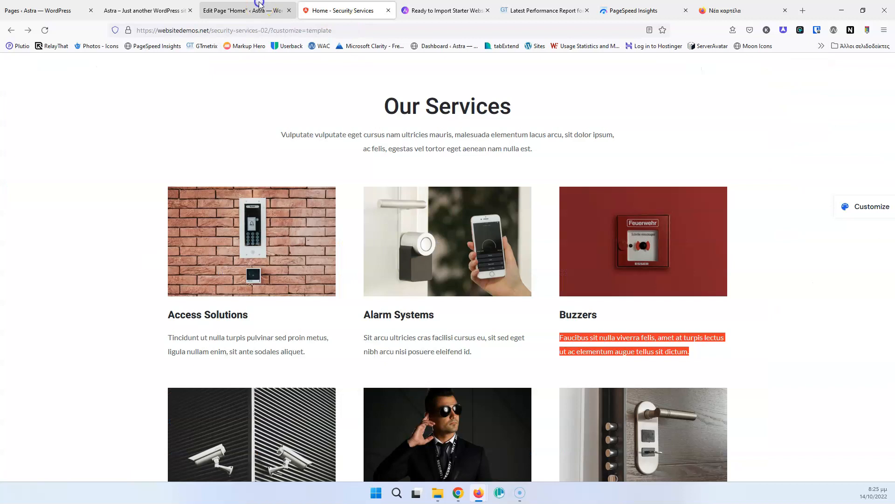
click(256, 7)
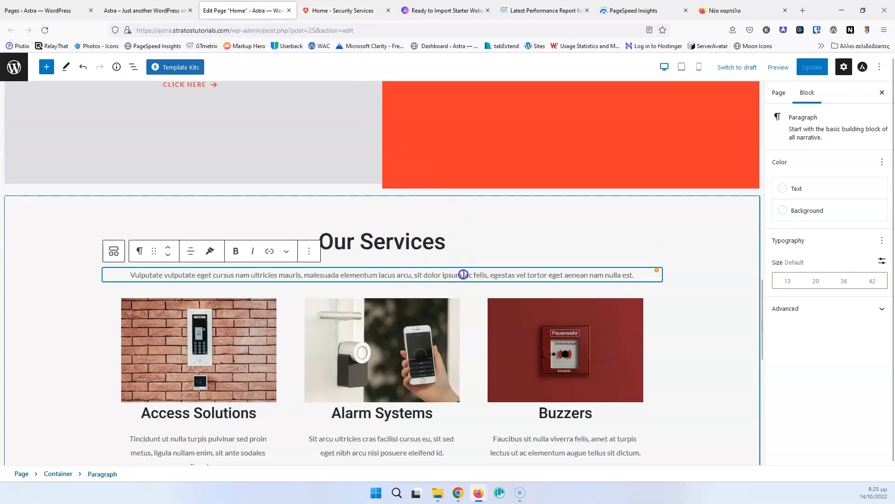
key(shift+Return)
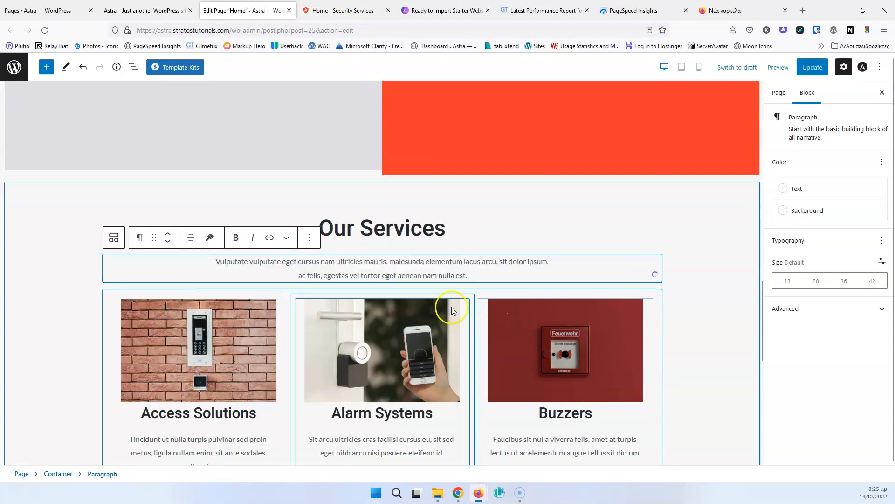
Step: Set the row gap of the outer Our Services container to 20 px and update the page
click(211, 199)
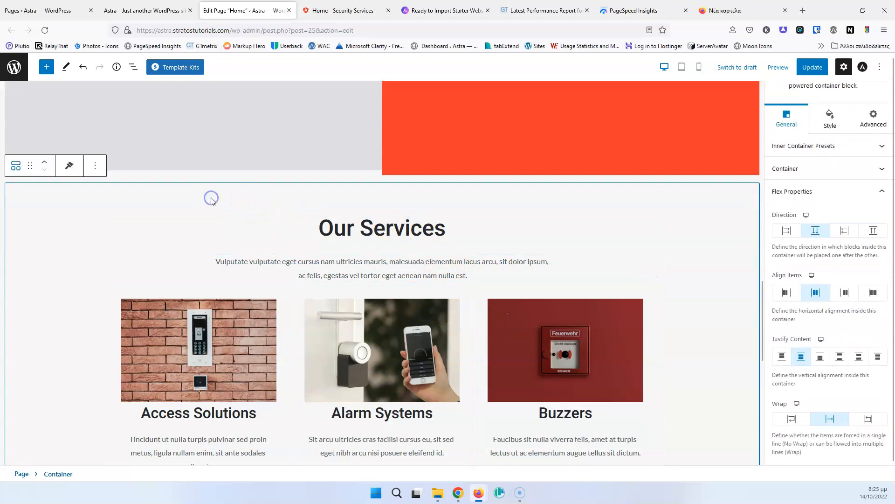
click(828, 127)
click(815, 342)
click(866, 350)
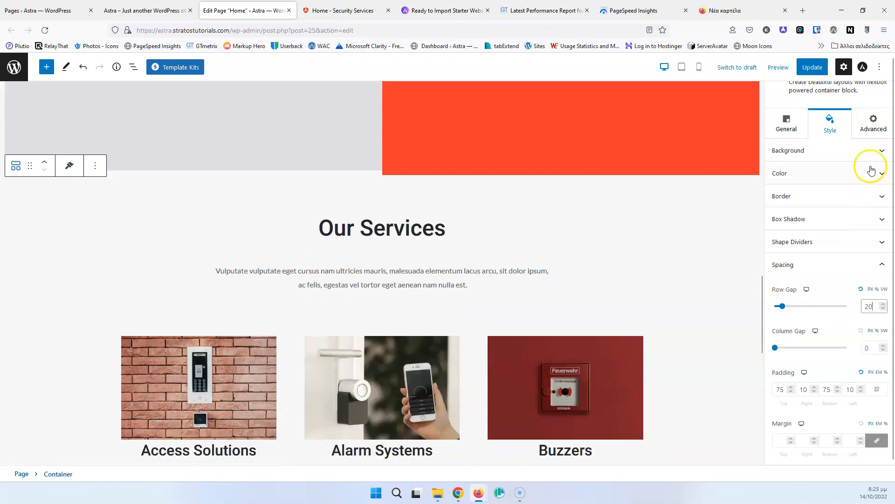
click(812, 67)
Step: Compare the spacing and info box layout of the live Our Services section with the demo page
click(166, 9)
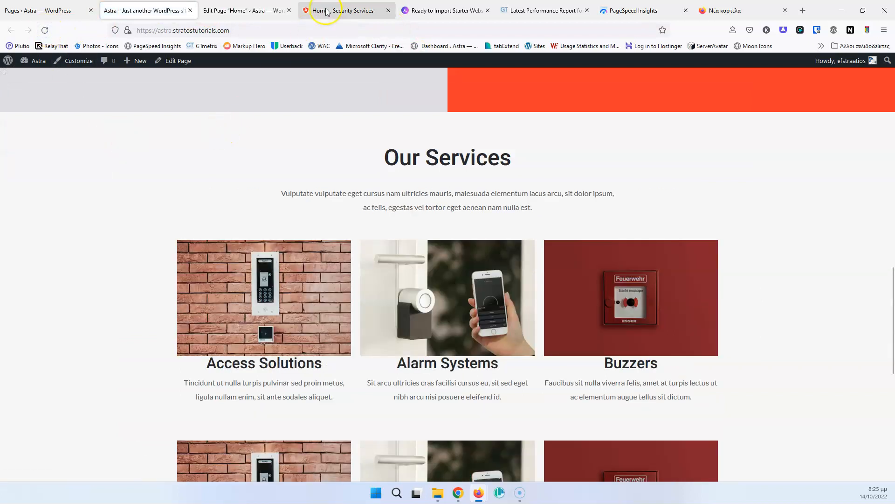
scroll(302, 239, down, 3)
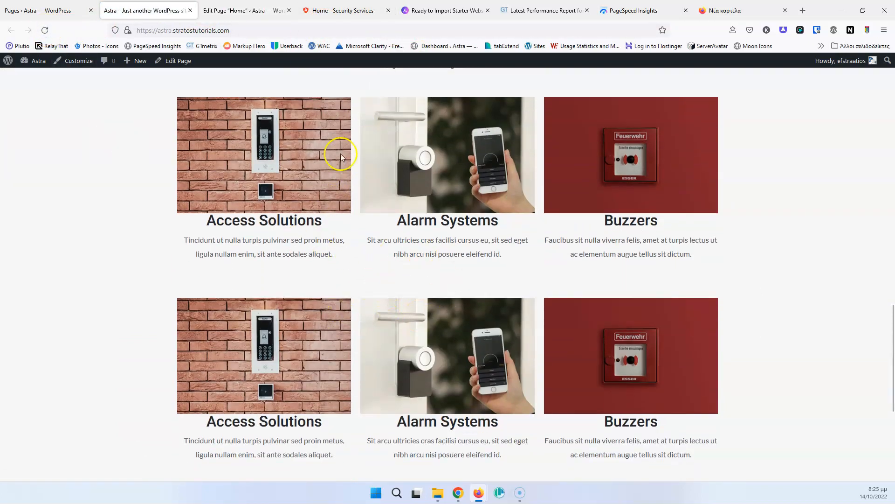
click(348, 7)
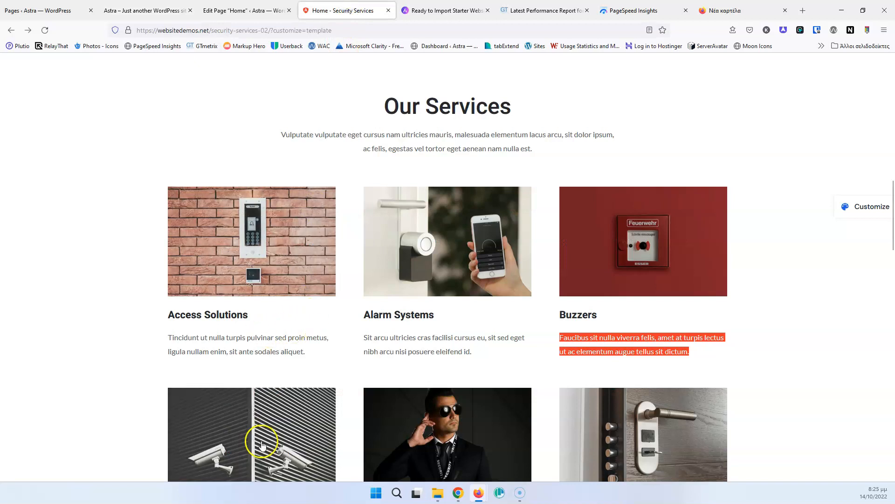
click(216, 22)
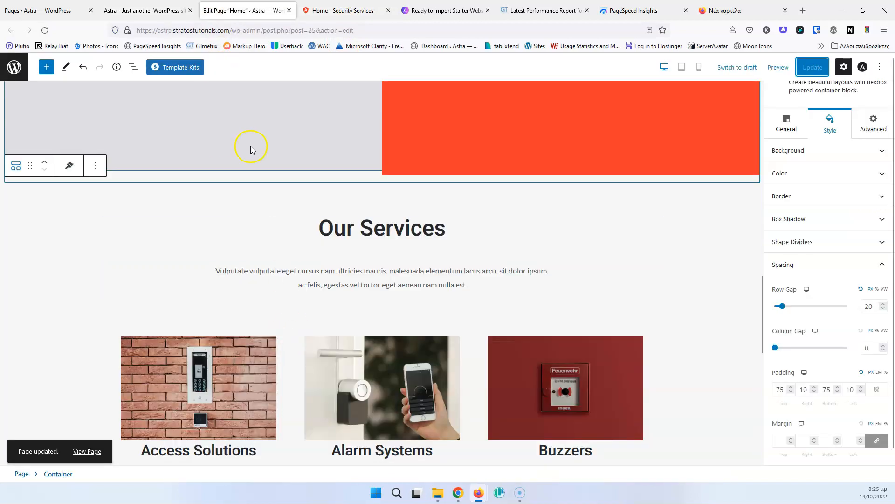
click(331, 10)
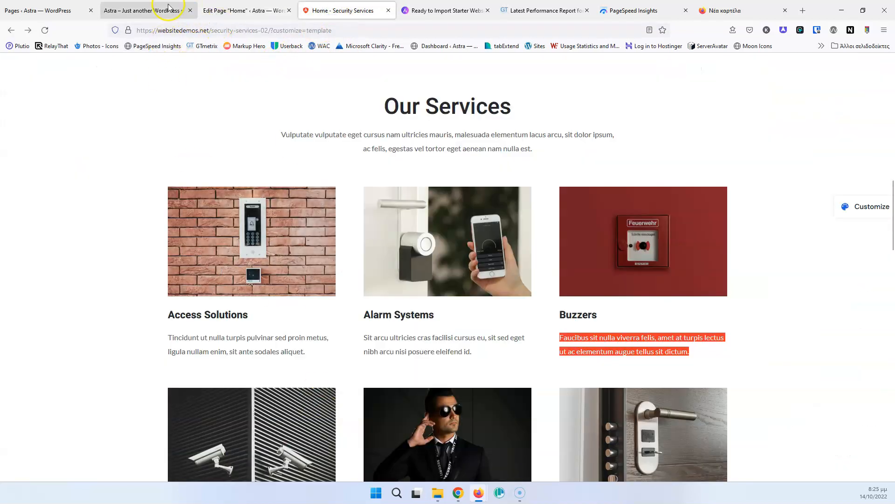
Step: Examine the spacing settings of both info box row containers and the Access Solutions info box's image and call-to-action settings in the page editor
click(233, 11)
scroll(247, 322, down, 5)
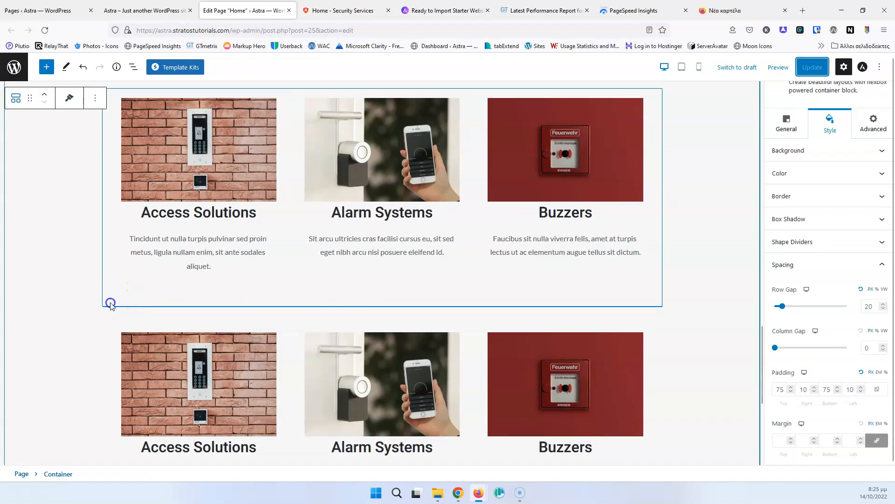
click(110, 304)
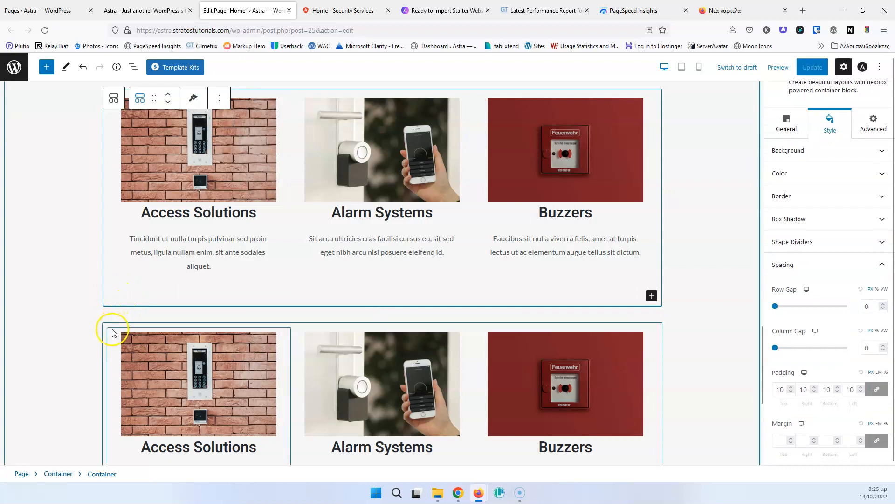
click(112, 333)
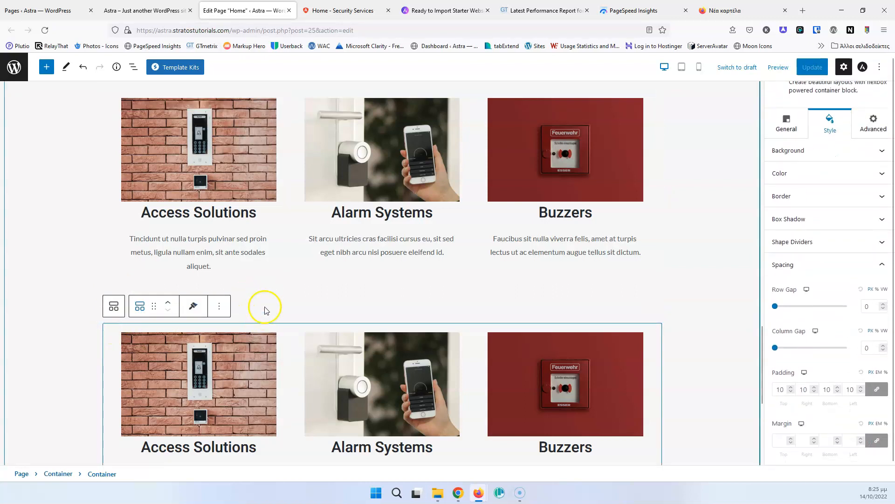
click(106, 286)
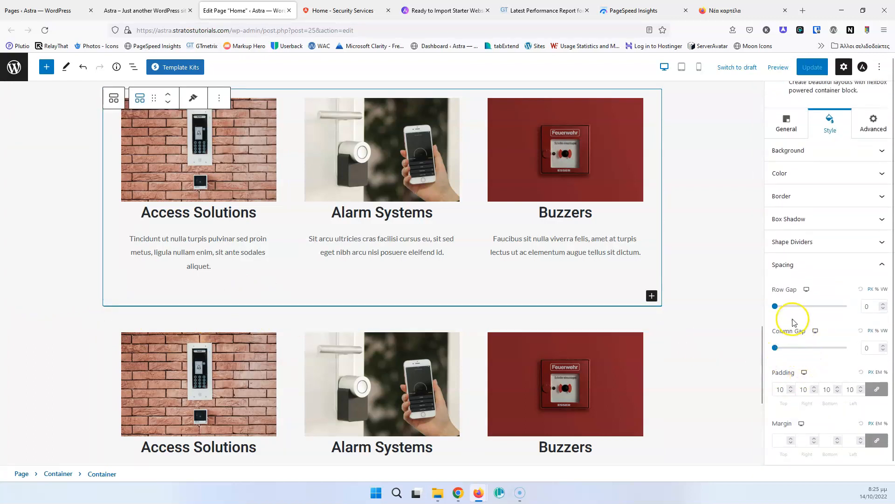
click(782, 439)
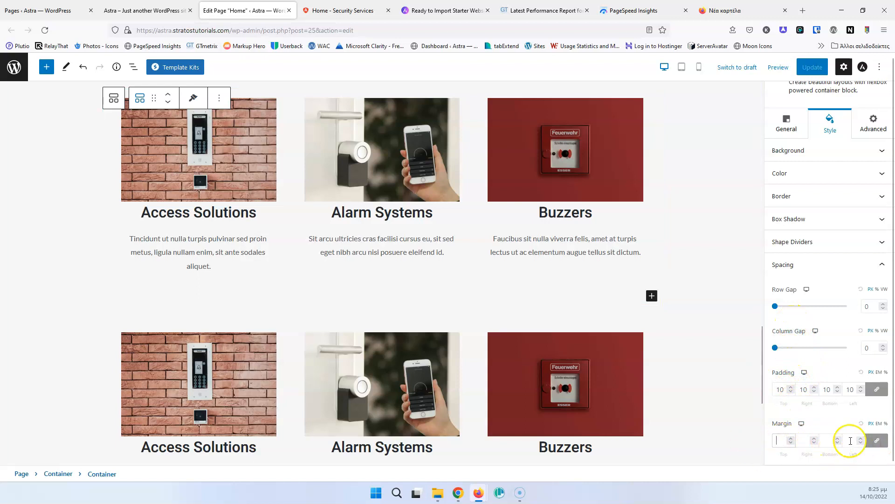
click(115, 304)
scroll(842, 336, down, 1)
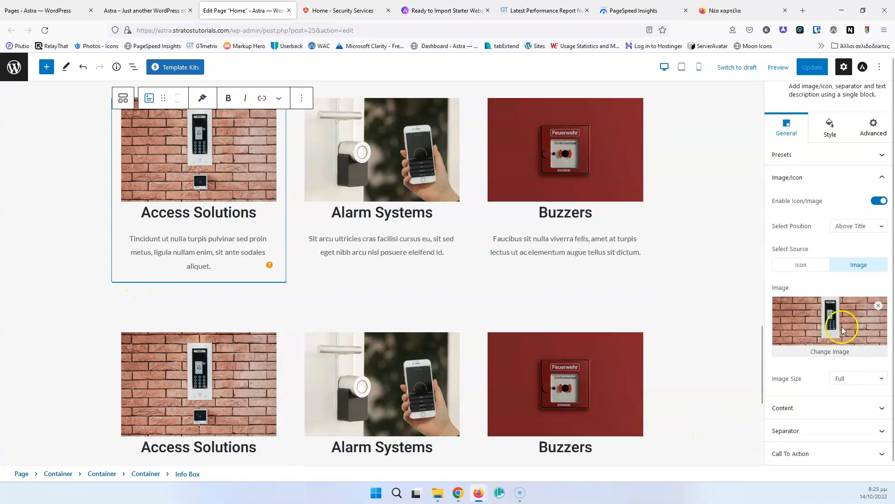
click(816, 452)
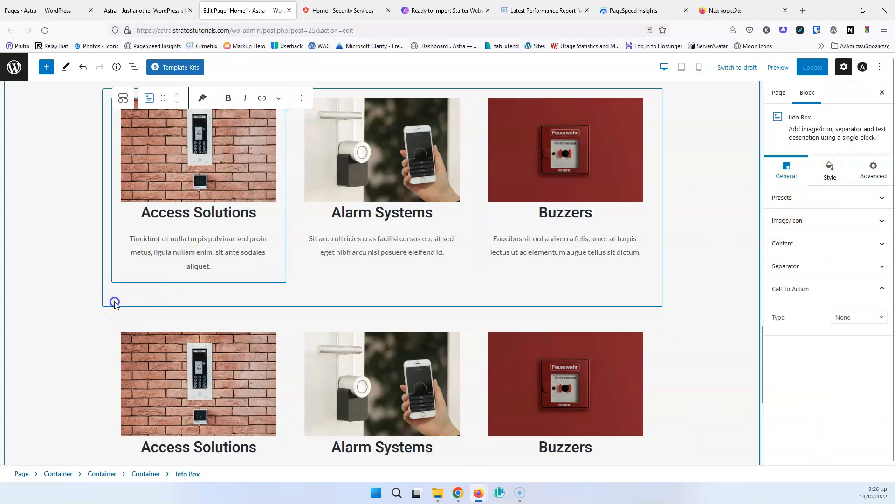
Step: Set the margin of the first info box row container to 0 on all sides and update the page
click(115, 304)
click(783, 442)
text(0)
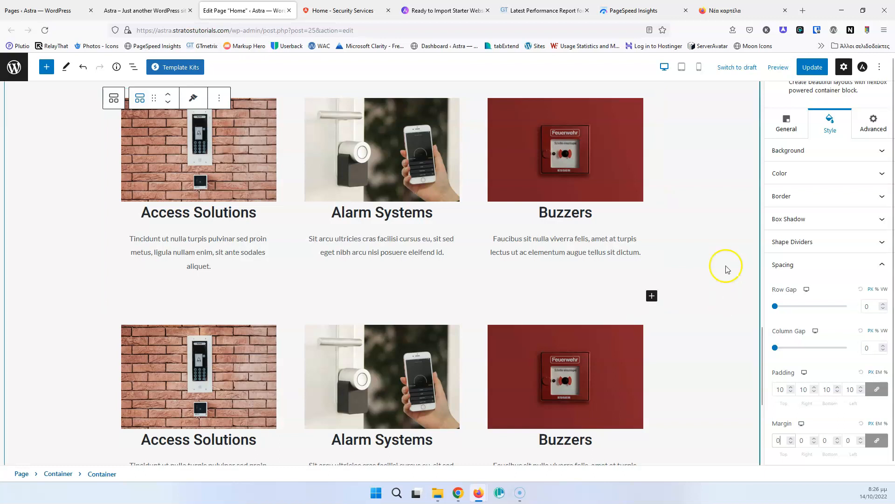
click(815, 67)
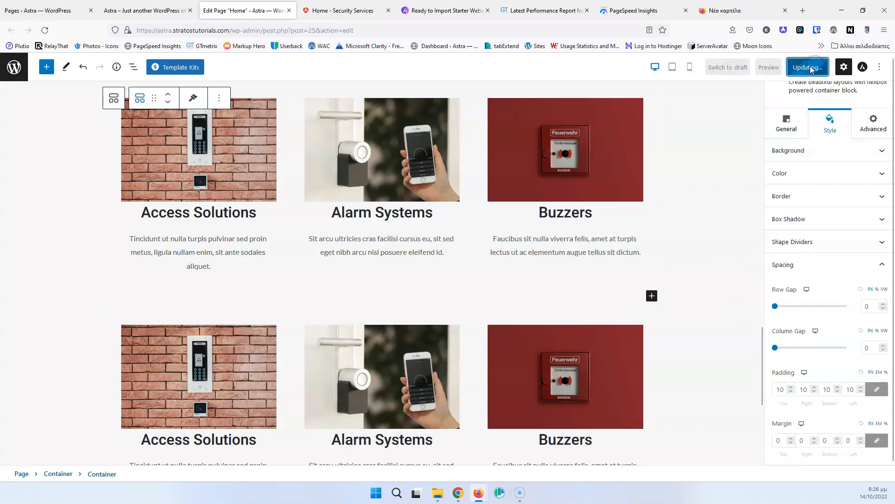
Step: Reload the live site and compare the info box rows and the end of its services section with the demo page
click(135, 10)
click(46, 31)
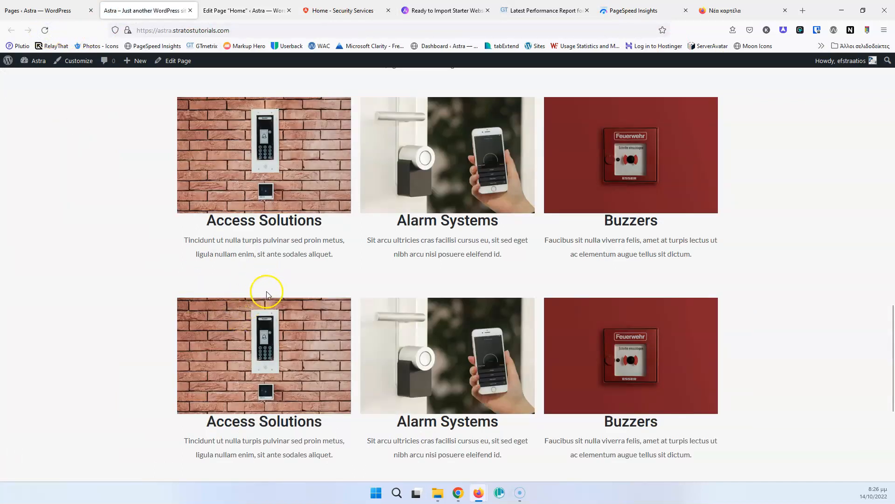
click(244, 11)
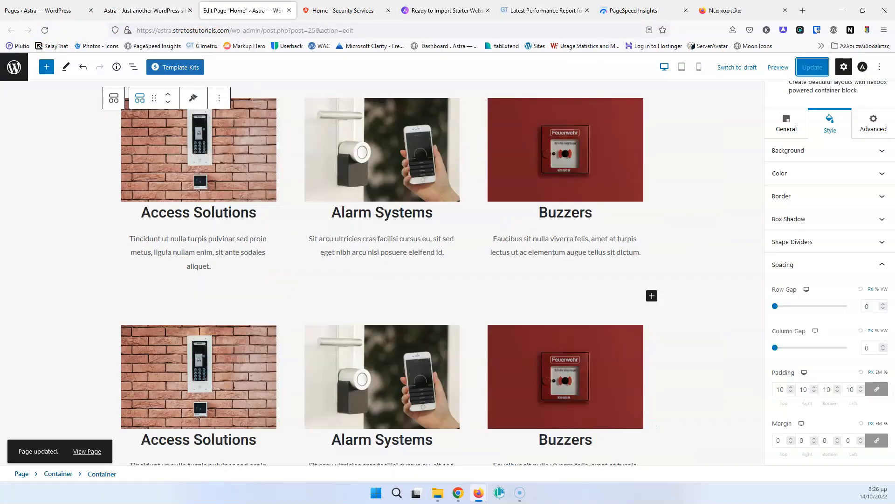
scroll(224, 260, down, 5)
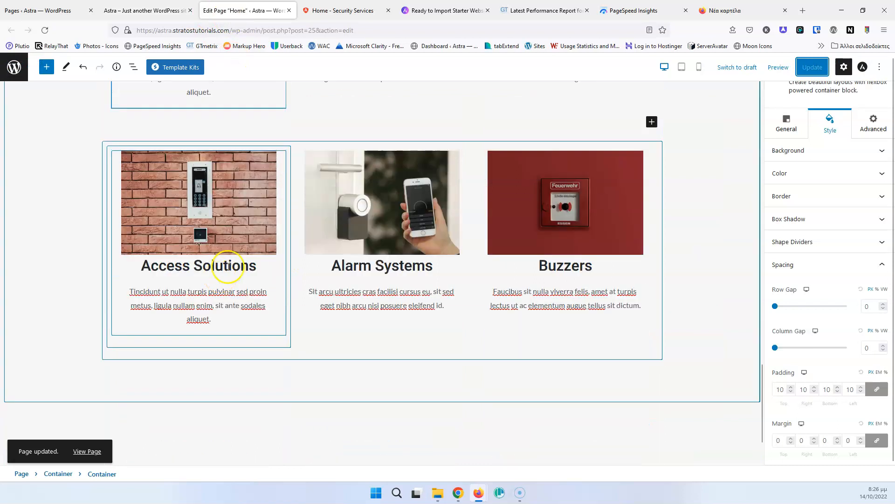
click(346, 7)
scroll(314, 196, down, 8)
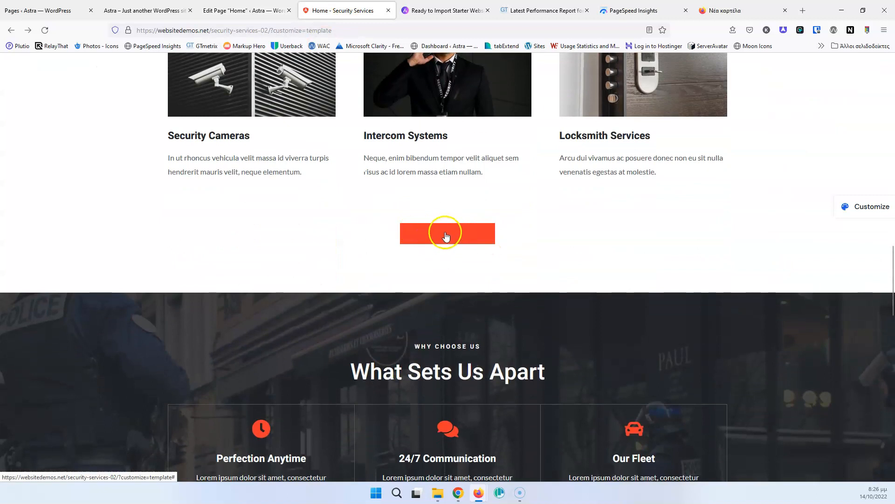
click(235, 9)
click(156, 7)
scroll(183, 223, down, 4)
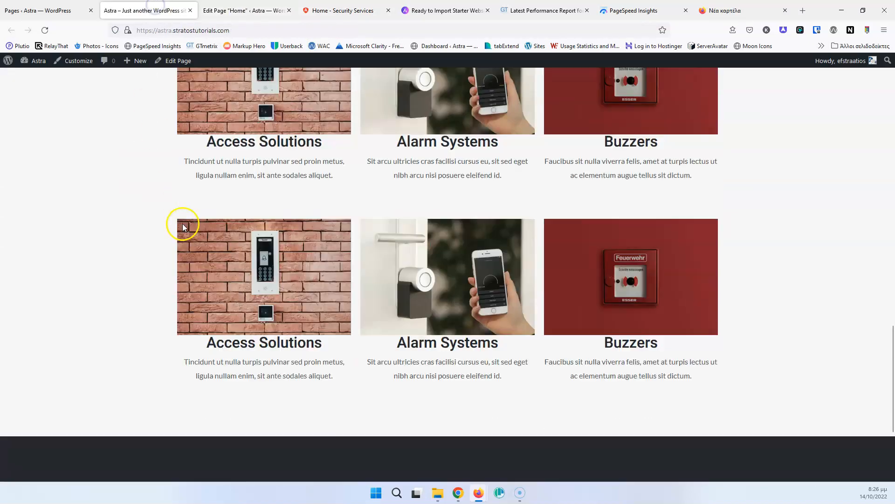
Step: Add a Buttons block at the end of the outer Our Services container, below the second info box row
click(245, 10)
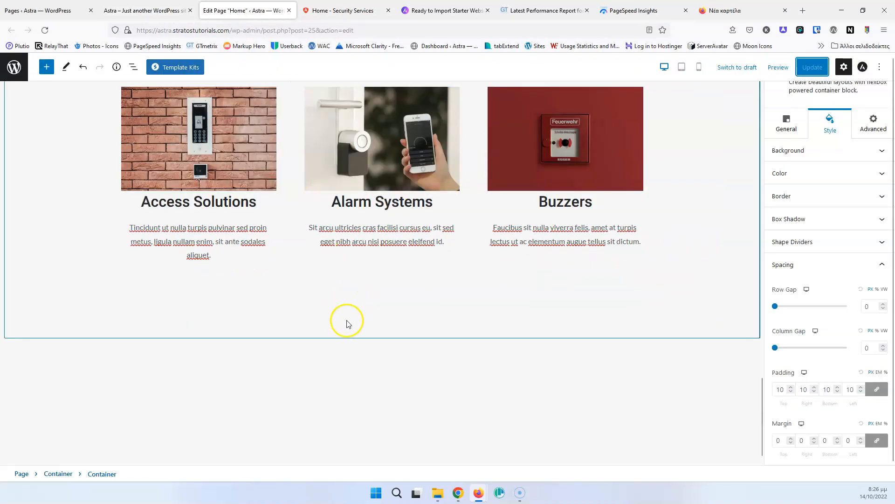
click(346, 309)
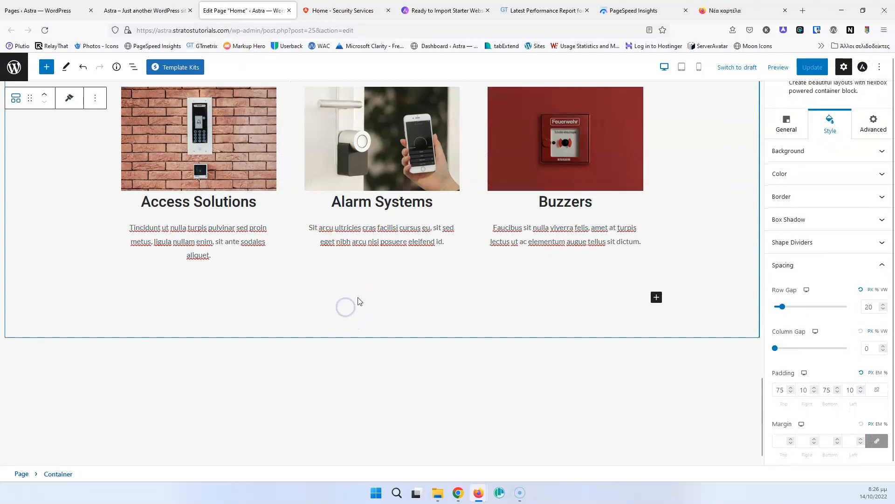
click(656, 297)
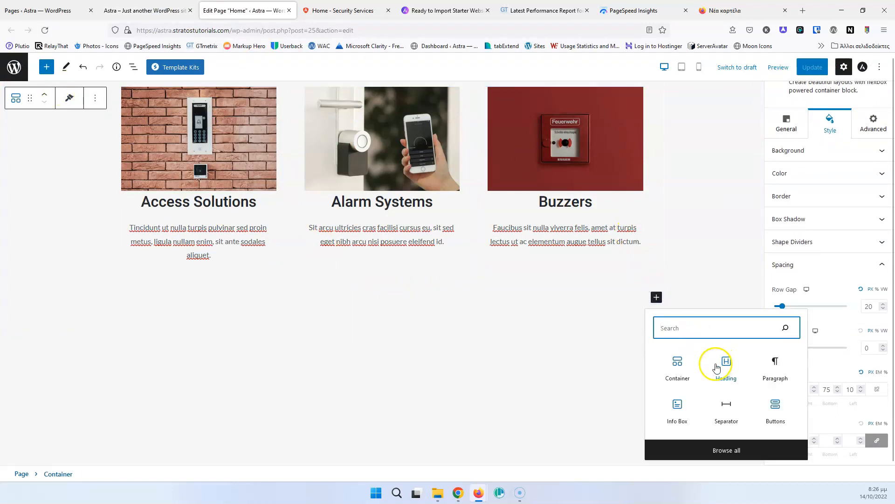
click(775, 405)
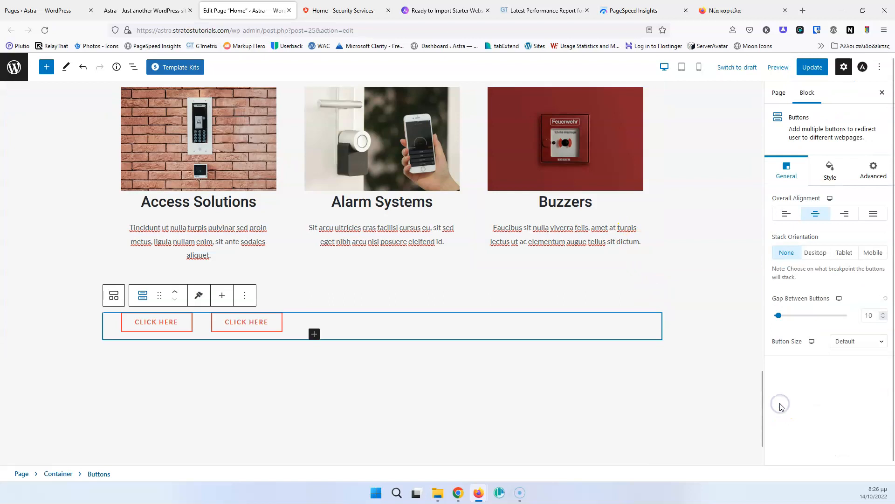
Step: Remove the second button from the new Buttons block, leaving a single button
scroll(394, 229, down, 2)
click(134, 66)
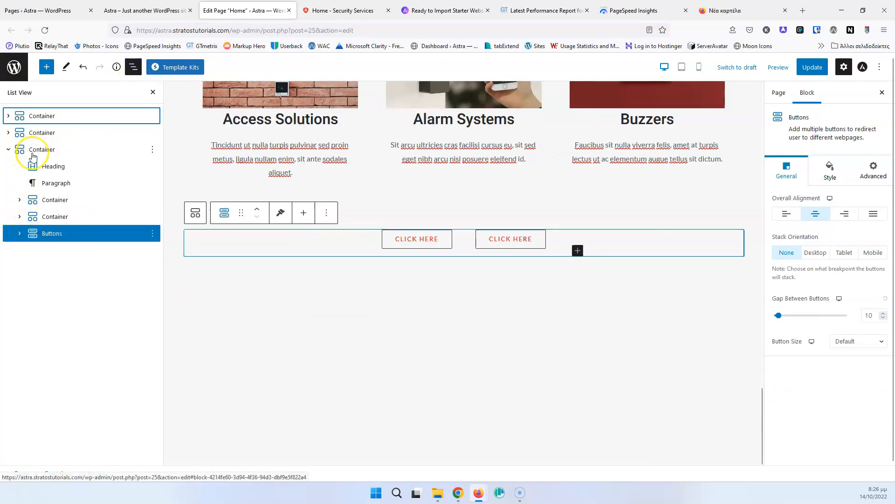
click(517, 247)
click(639, 213)
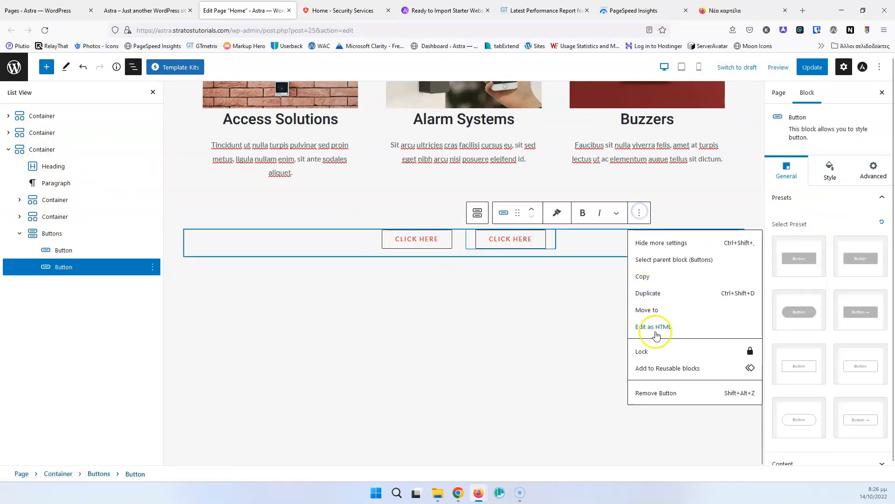
click(667, 393)
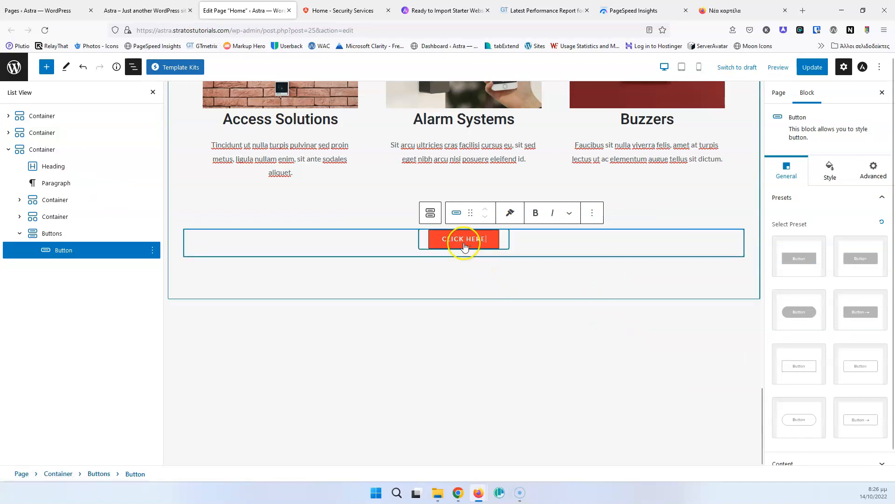
Step: Check the button label under the demo page's services and set the remaining button's text to "VIEW ALL SERVICES"
click(314, 9)
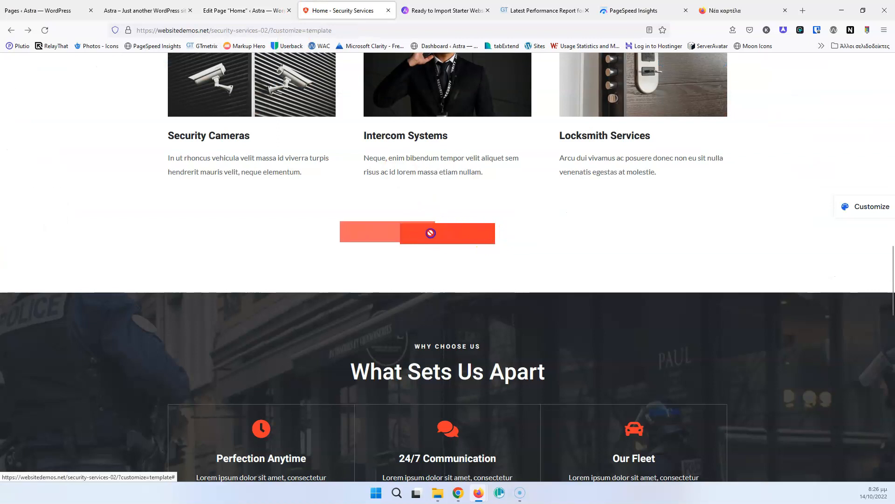
click(247, 8)
click(345, 10)
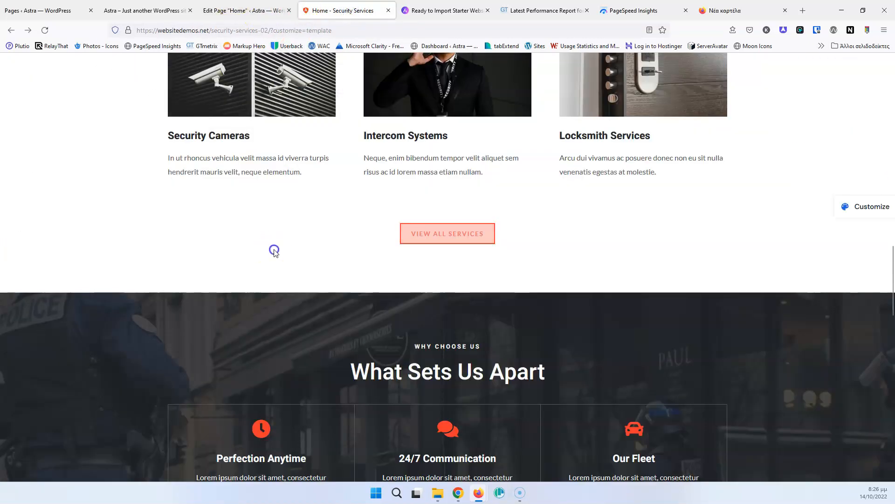
click(231, 12)
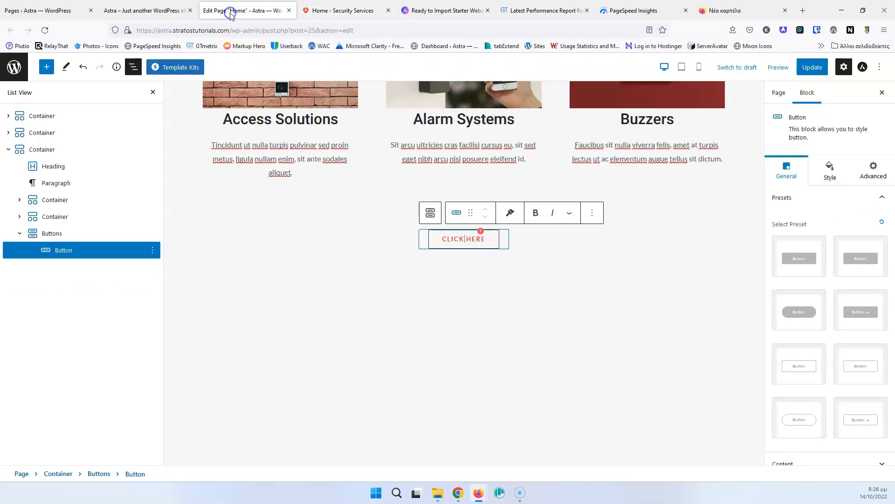
click(453, 241)
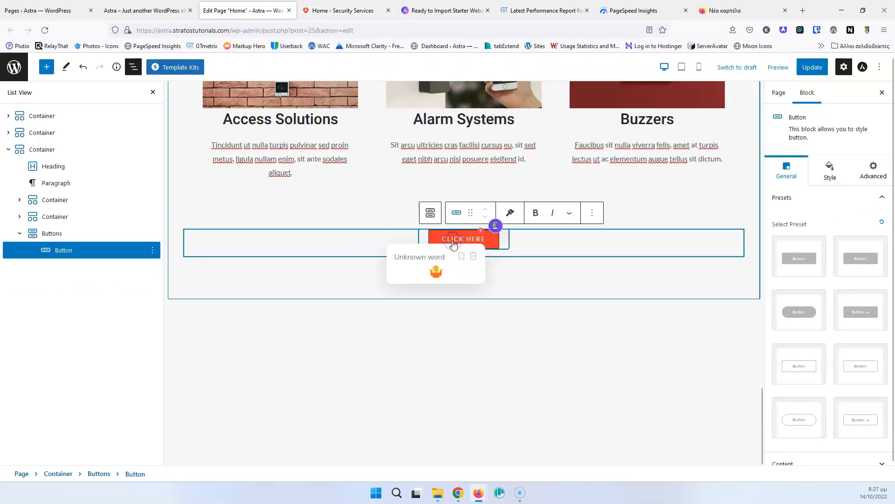
key(ctrl+a)
text(VI)
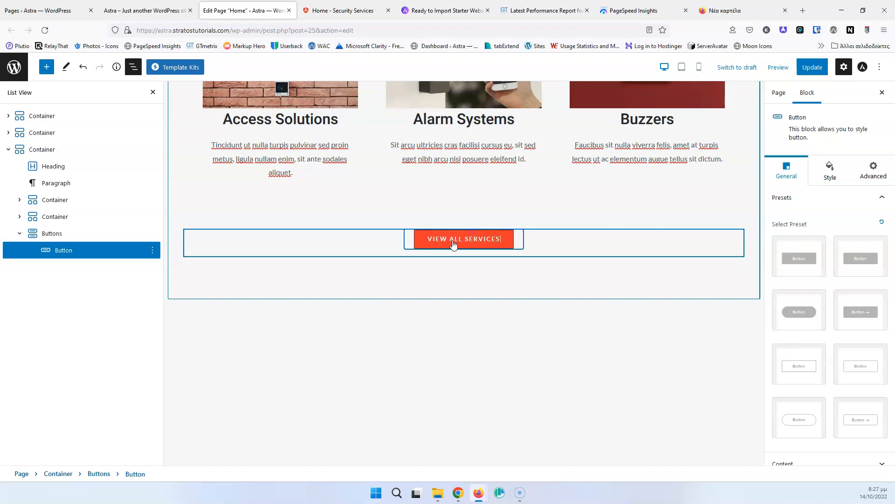
Step: Try the Normal text transform in the VIEW ALL SERVICES button's typography, and return it to Default
click(862, 126)
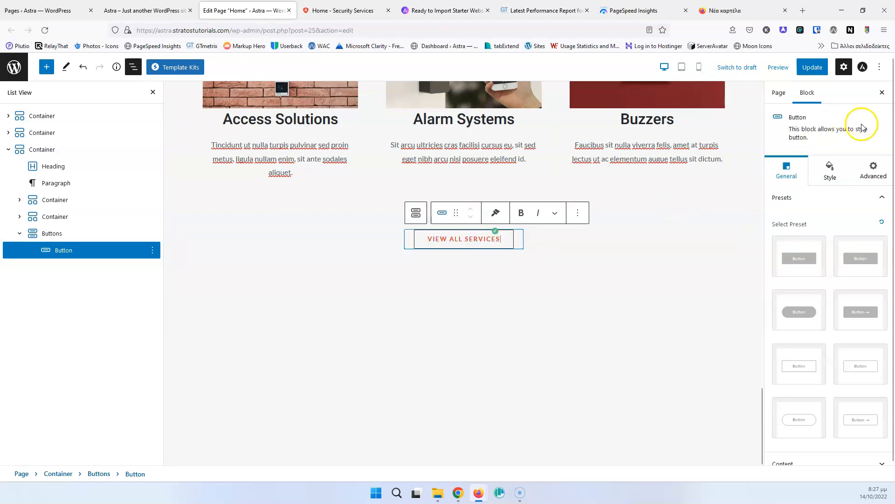
click(833, 174)
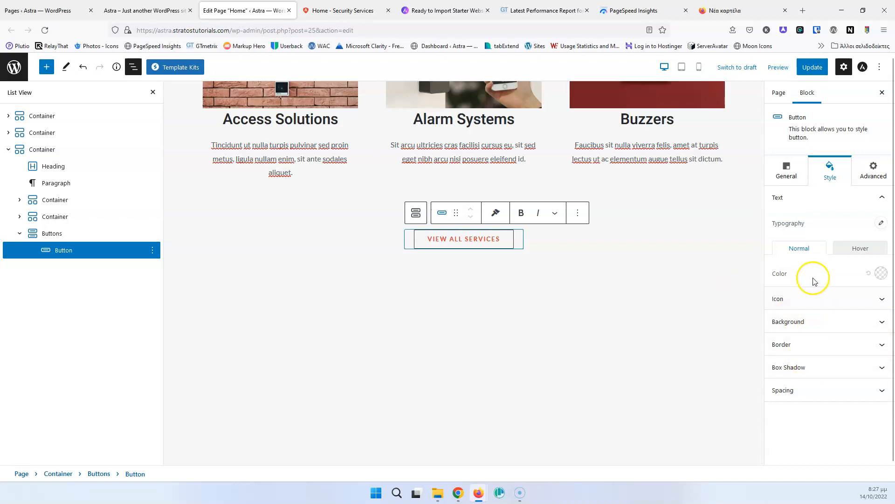
click(882, 223)
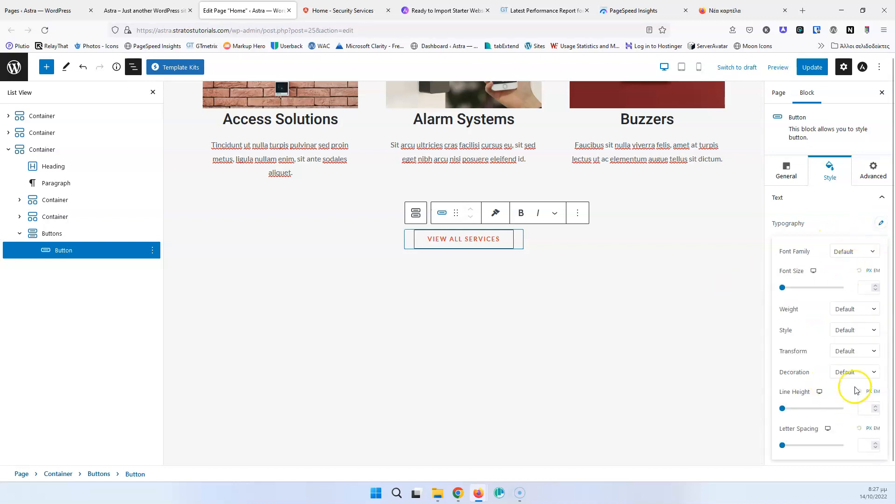
click(858, 356)
click(859, 381)
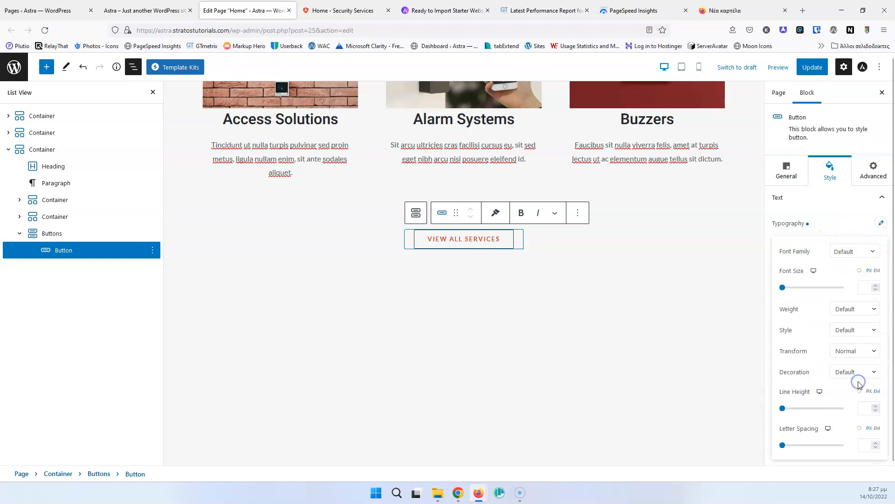
click(861, 352)
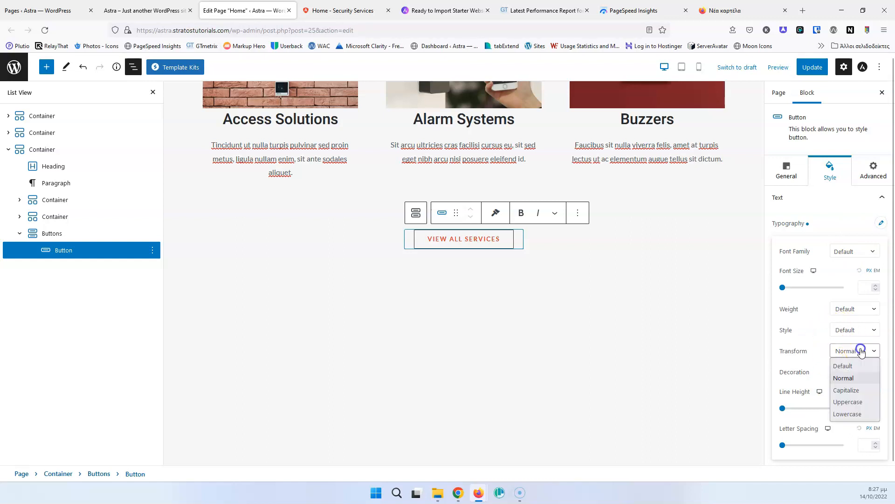
click(849, 371)
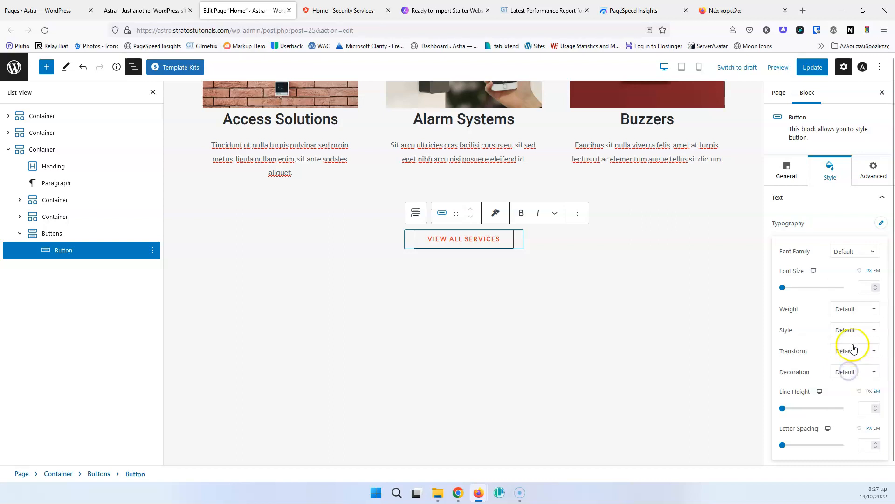
click(839, 219)
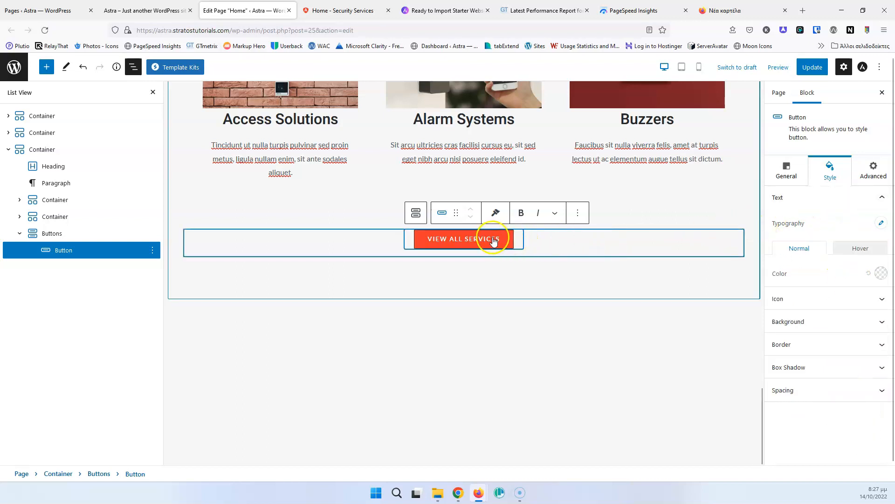
Step: Examine the style and hover effect of the View All Services button on the demo page
click(343, 10)
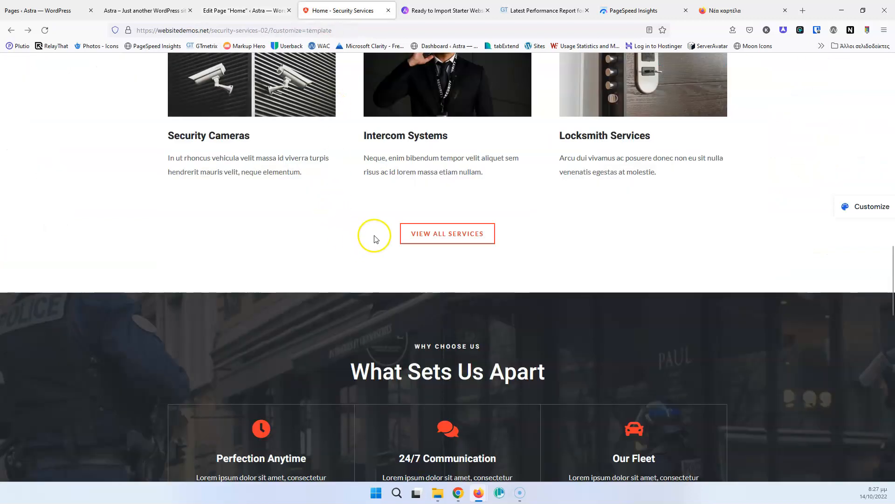
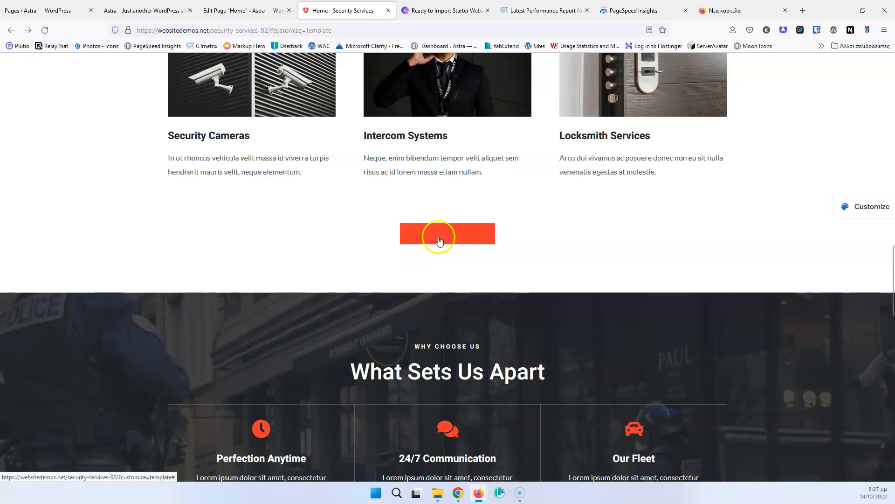
Step: Set the VIEW ALL SERVICES button's normal border color to the first orange-red palette color and update the page
click(243, 10)
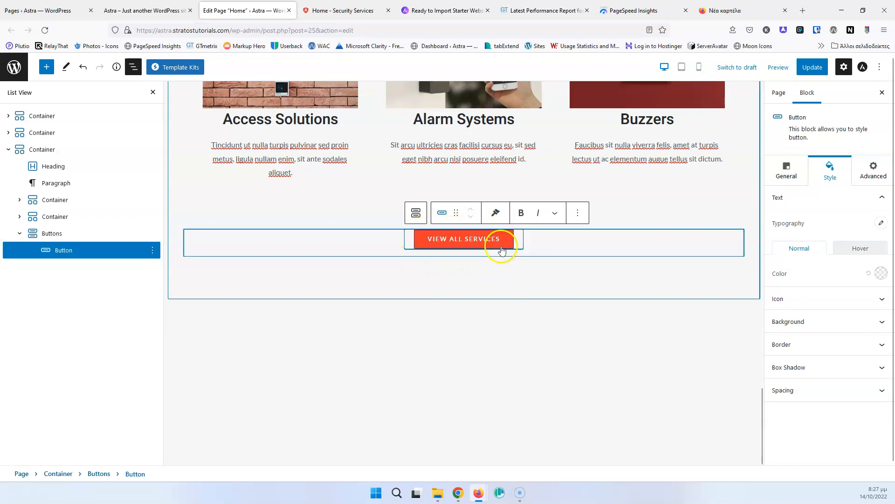
click(820, 345)
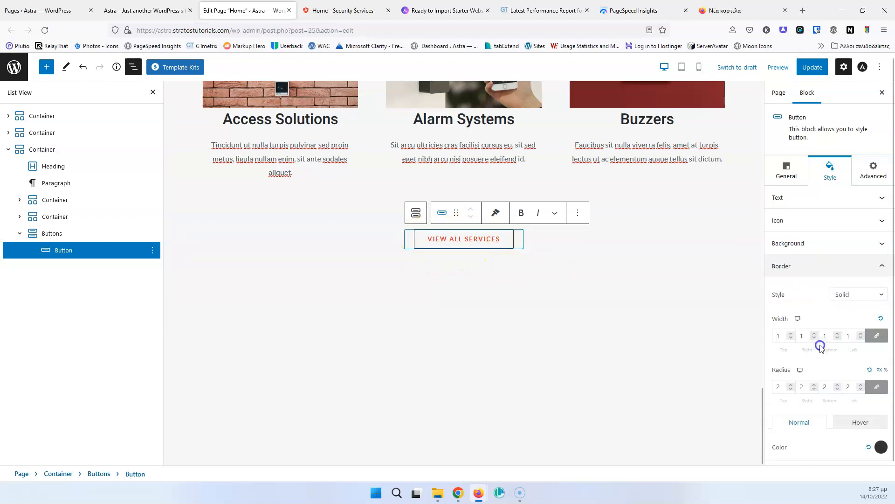
click(884, 450)
click(806, 380)
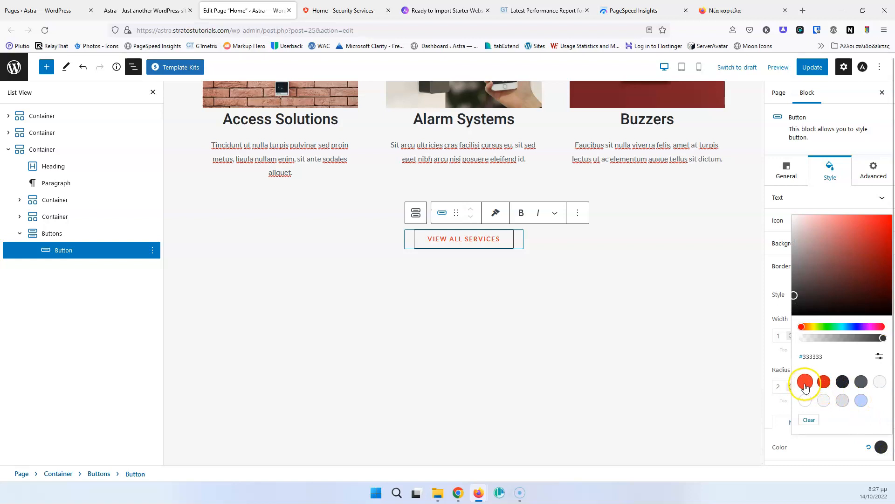
click(697, 321)
click(813, 66)
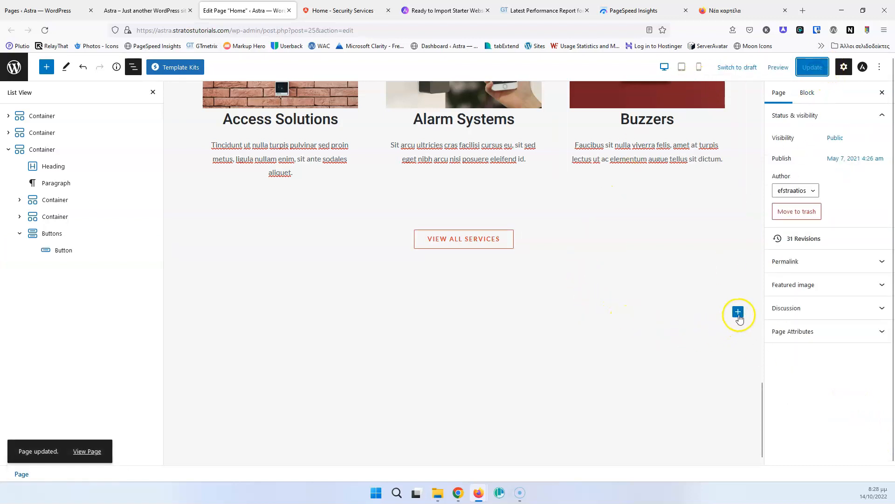
Step: Add a single-column Container below the services section, after checking the layout of the demo page's What Sets Us Apart section
click(738, 312)
click(621, 380)
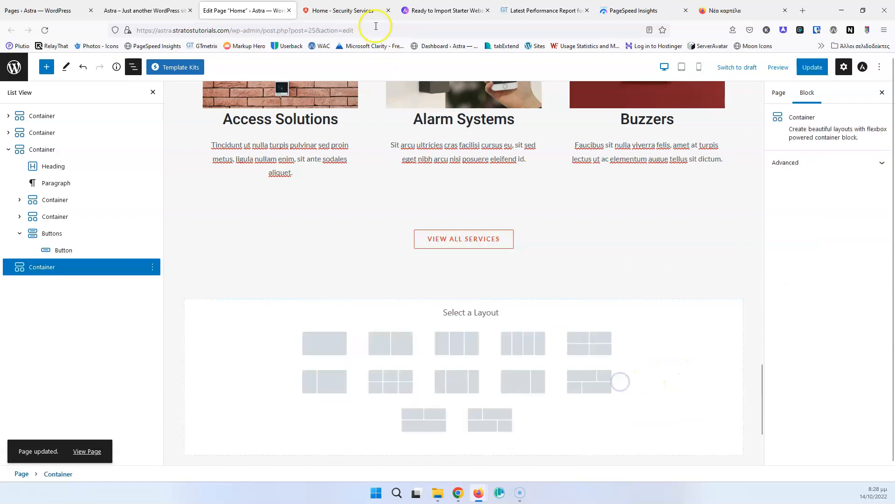
click(345, 10)
scroll(333, 274, down, 5)
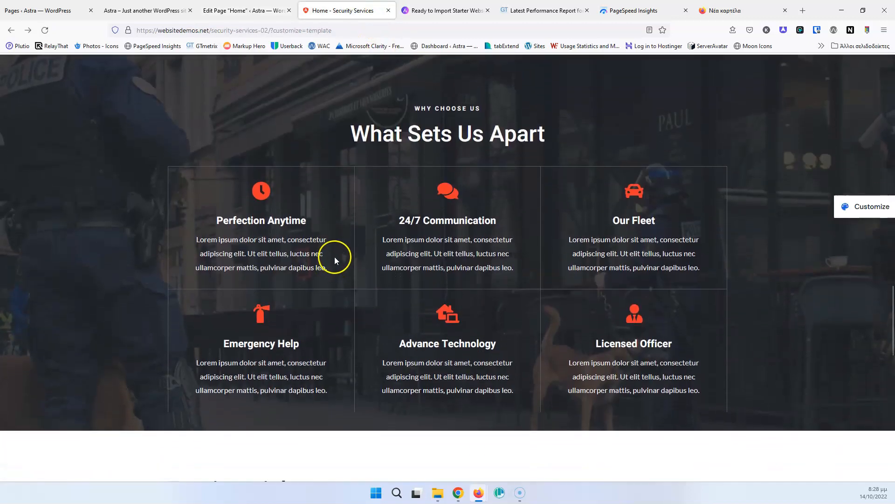
click(246, 10)
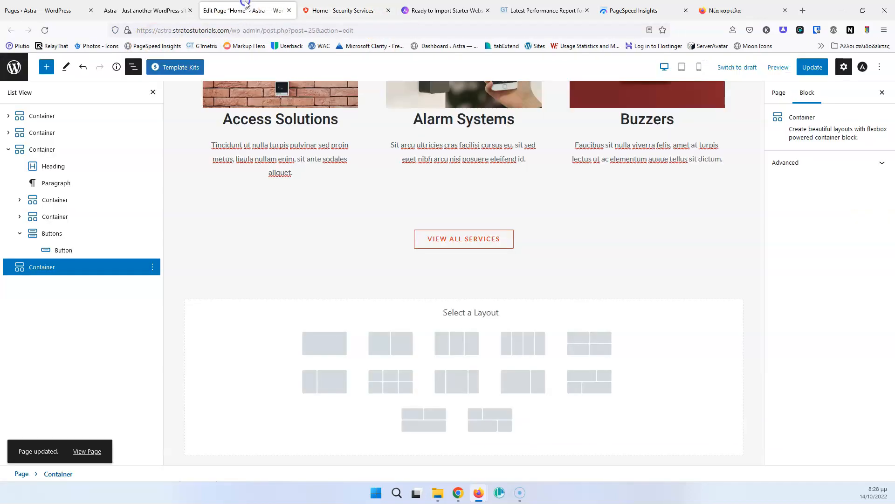
click(333, 347)
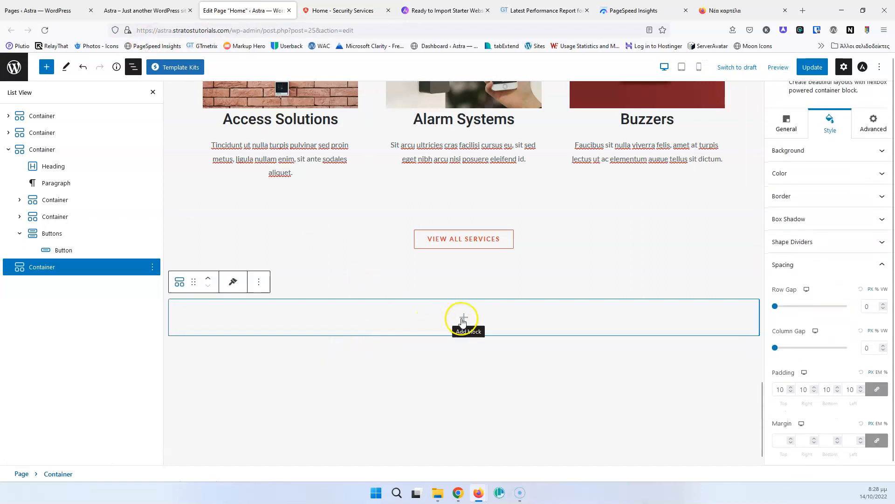
Step: Check the demo section's heading texts and add a Heading block reading "Why Choose Us" to the new container
click(347, 11)
drag(558, 139, 349, 135)
click(502, 108)
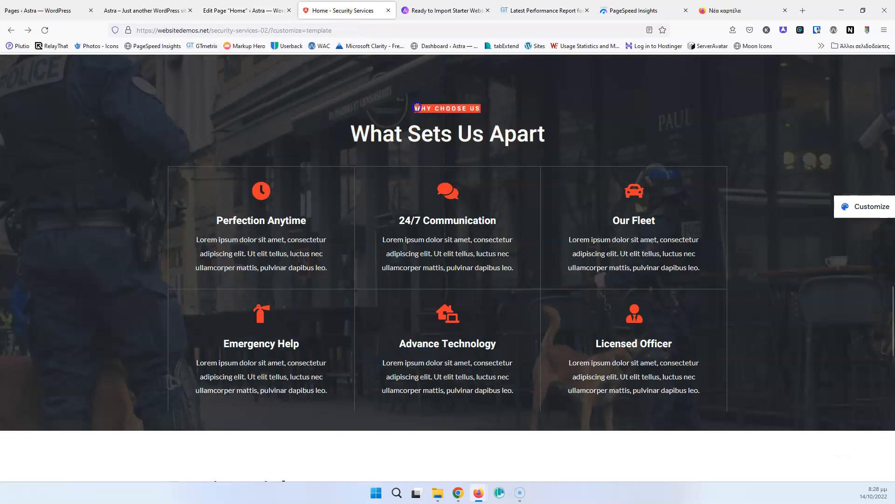
click(243, 10)
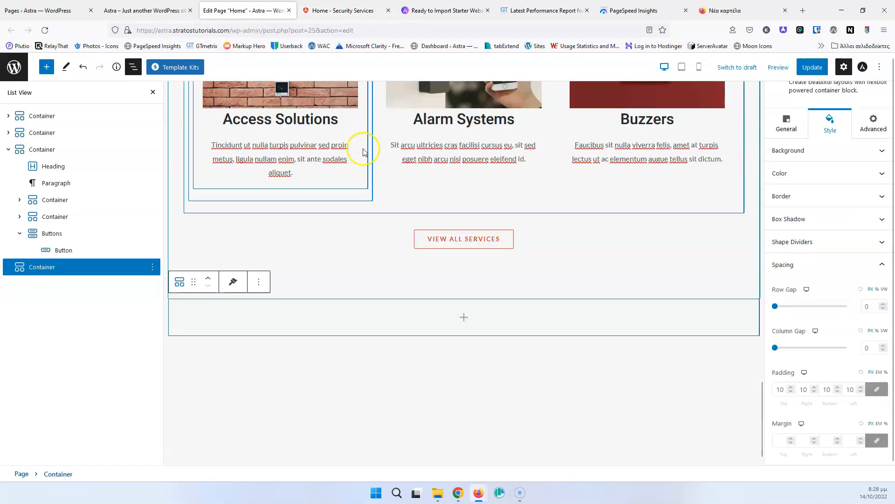
click(461, 320)
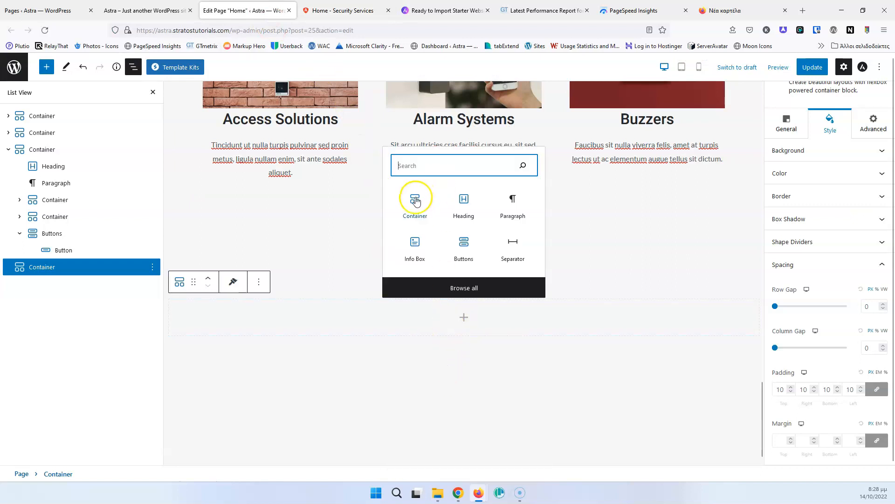
click(465, 205)
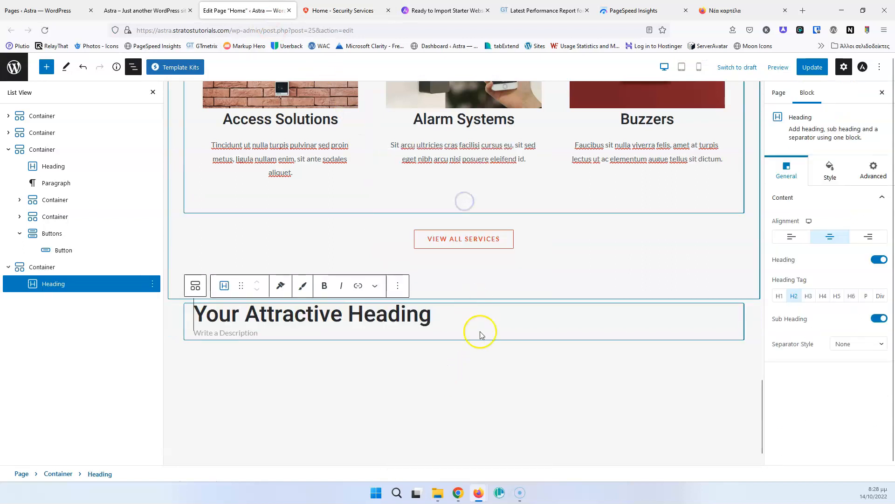
double_click(360, 314)
triple_click(360, 314)
text(Why Choose Us)
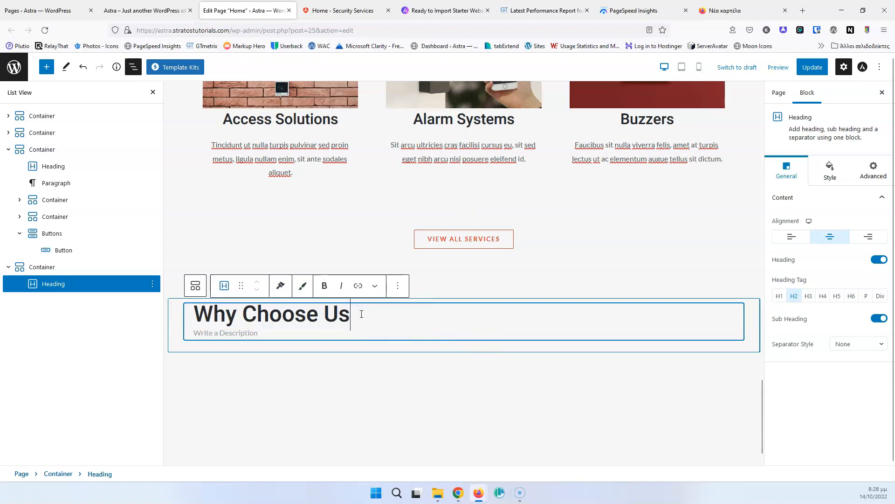
scroll(480, 332, down, 2)
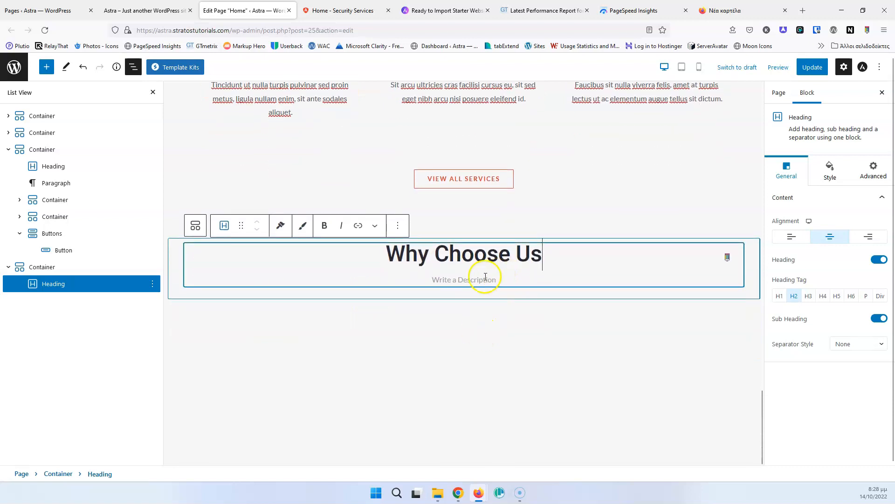
Step: Turn off the sub heading of the Why Choose Us heading and set its heading tag to H4
click(879, 318)
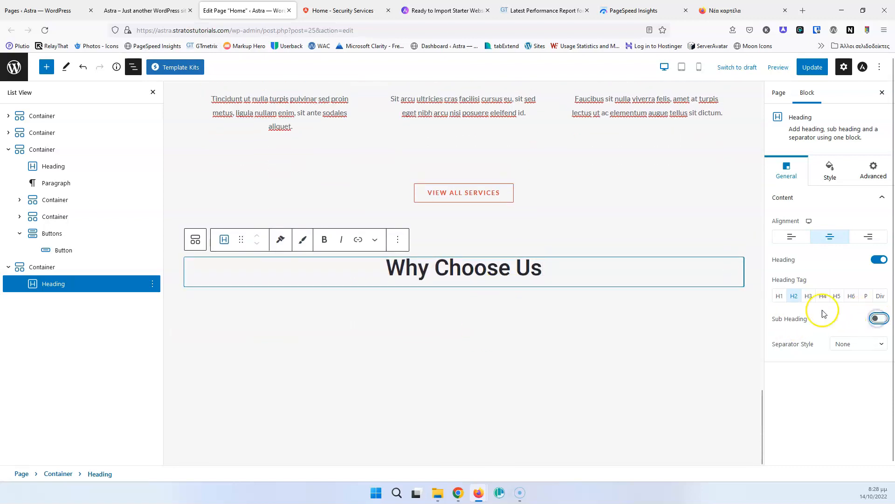
click(809, 299)
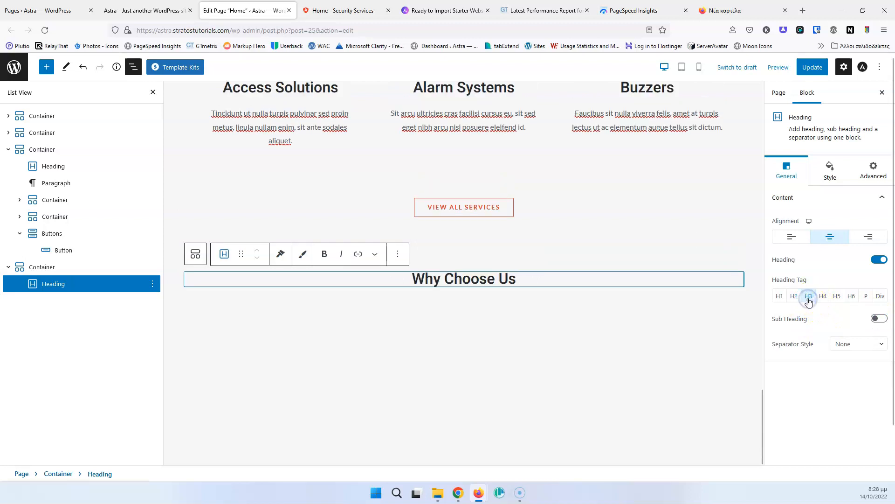
click(824, 297)
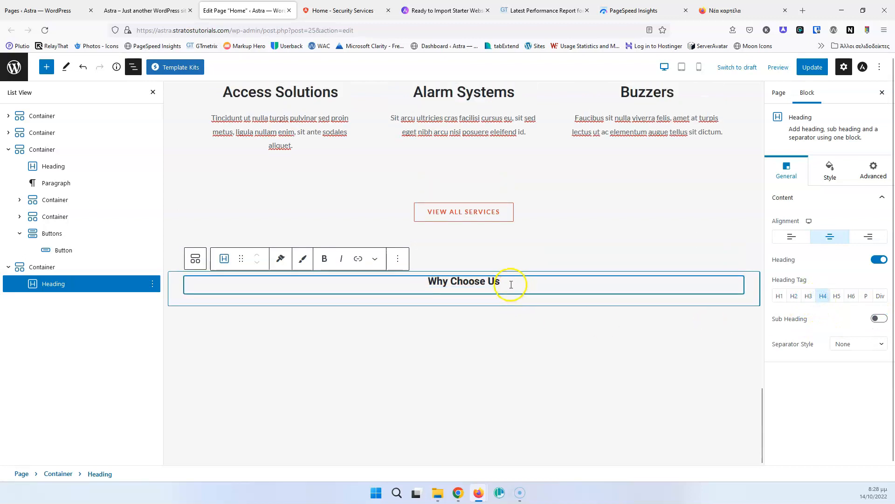
Step: Duplicate the Why Choose Us heading, replace the copy's text with the demo's "What Sets Us Apart", and set its tag to H2
click(397, 258)
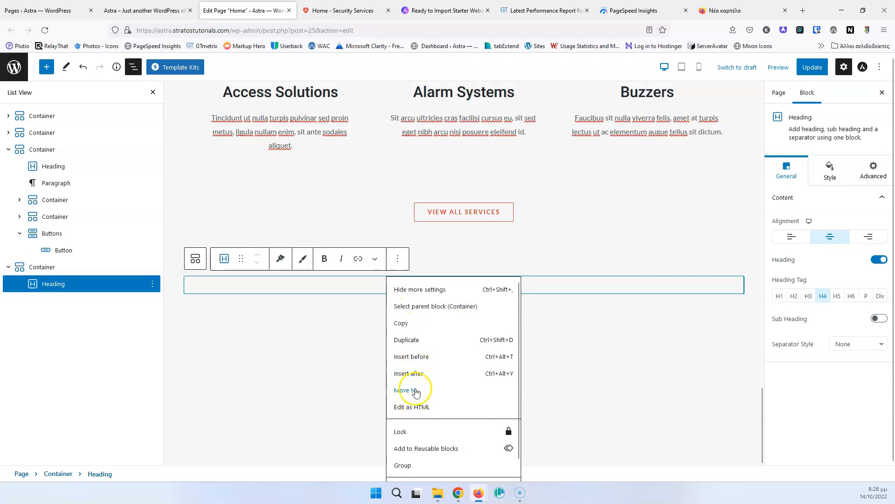
click(416, 340)
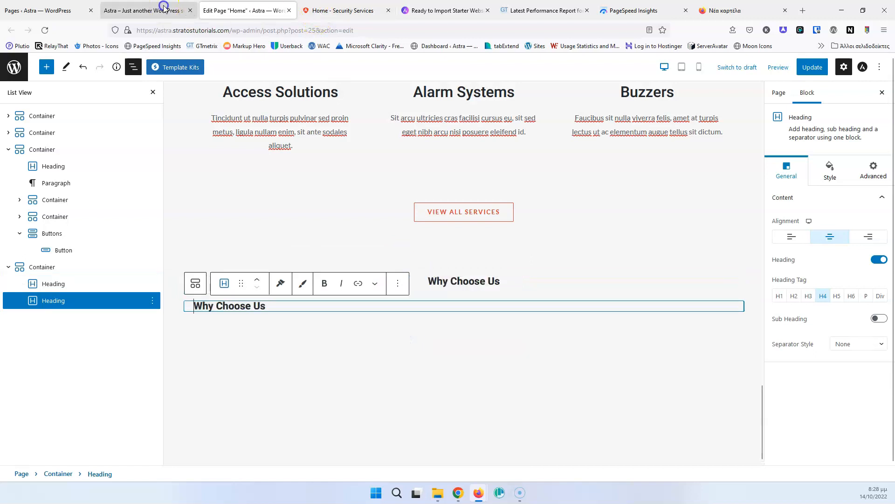
click(164, 7)
click(343, 10)
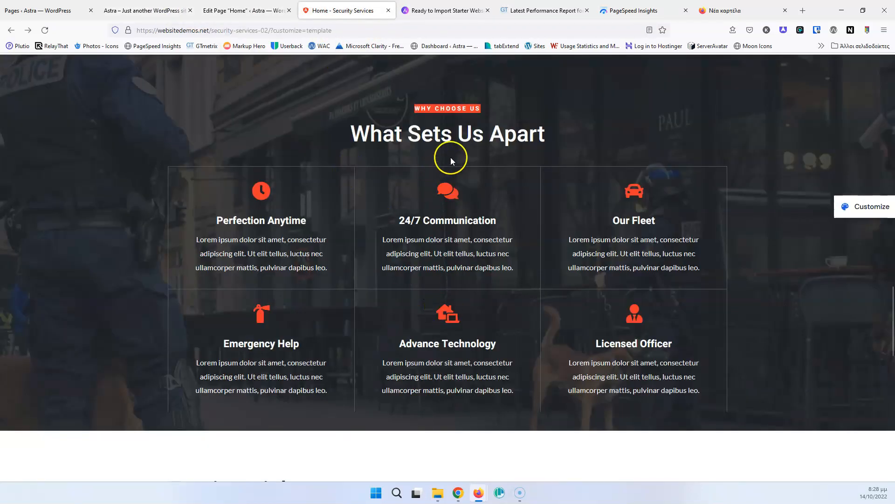
triple_click(448, 135)
key(ctrl+c)
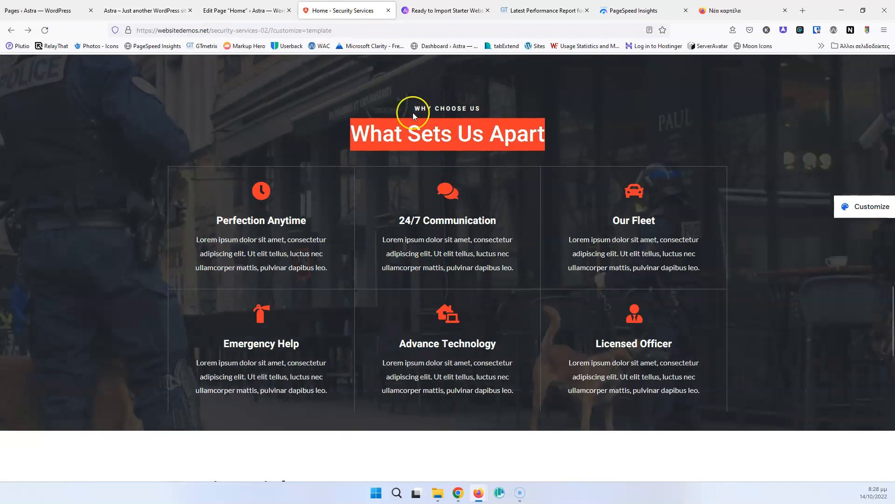
click(242, 11)
triple_click(452, 274)
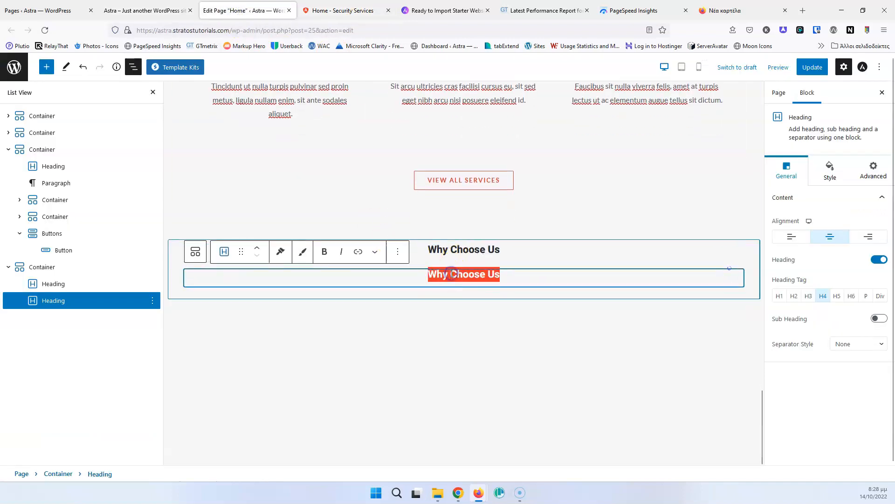
key(ctrl+v)
click(794, 296)
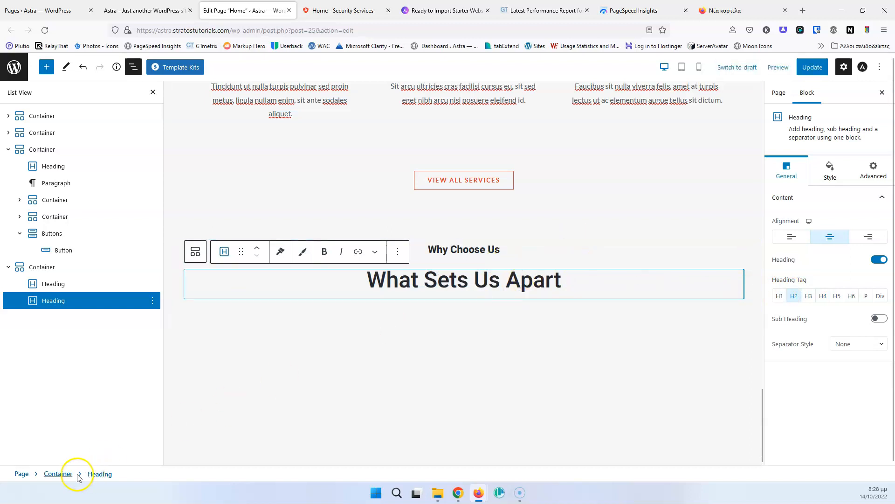
Step: Set the top and bottom padding of the container around the two new headings to 75 px each
click(57, 474)
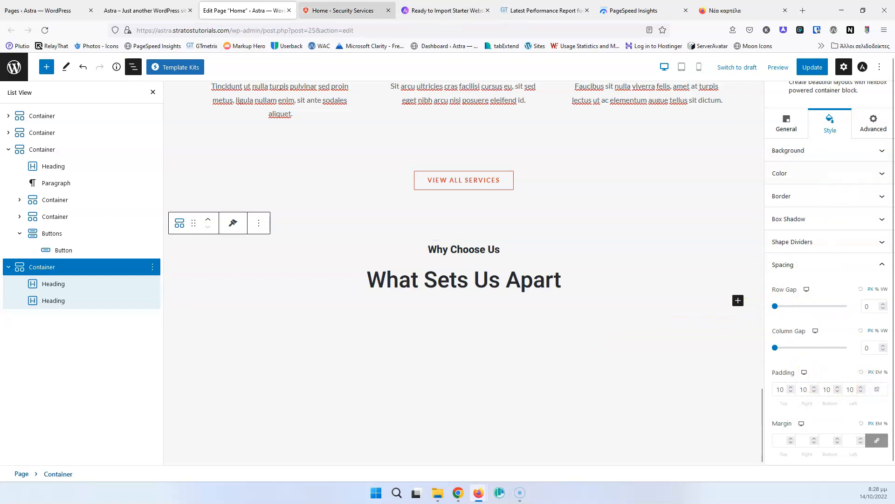
click(345, 10)
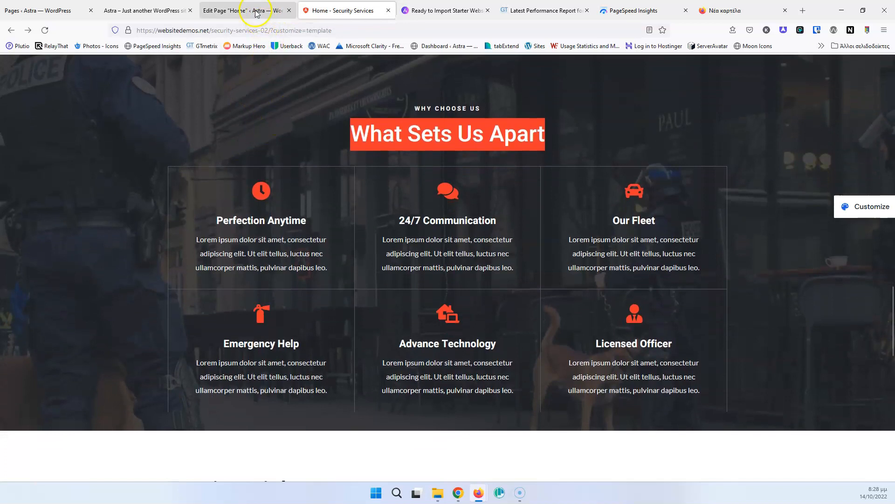
click(256, 13)
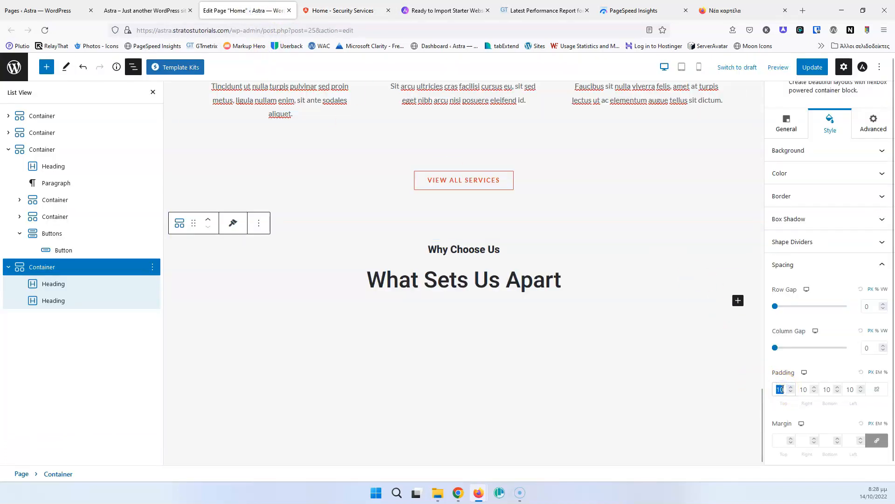
text(75)
click(828, 392)
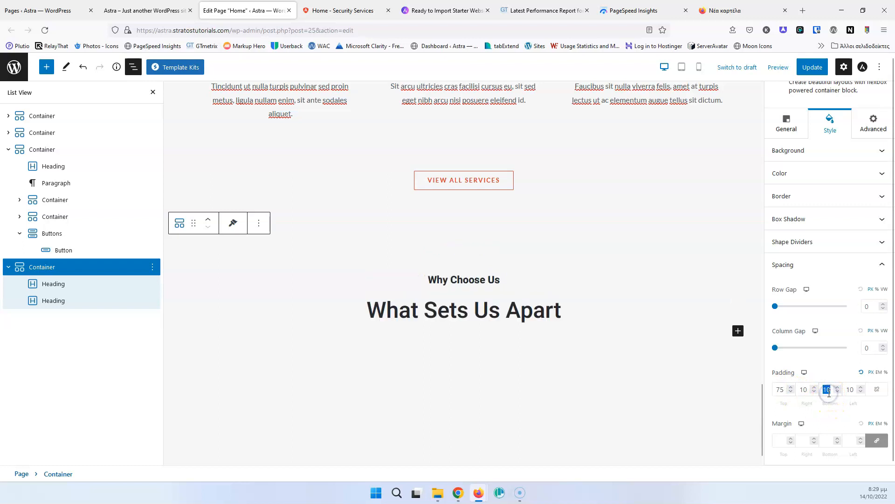
text(75)
Step: Give the container an image background using security-service-rank-img-bg.jpg from the media library, matching the demo section
click(832, 150)
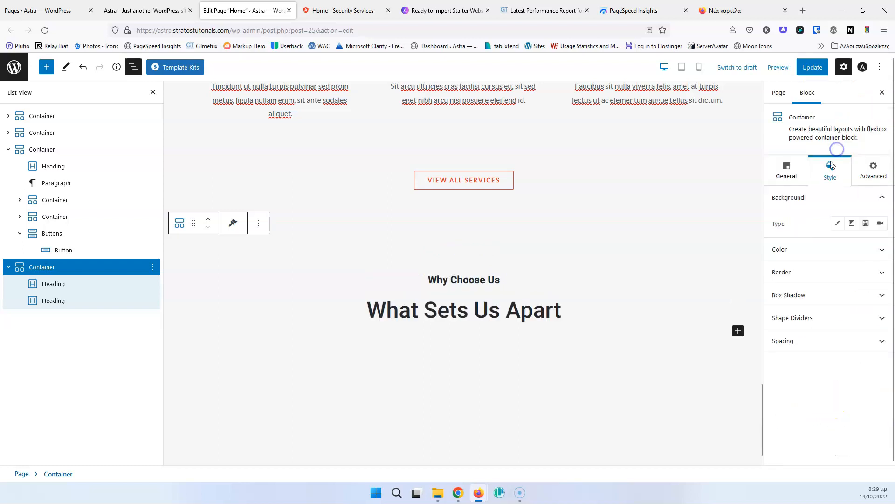
click(851, 224)
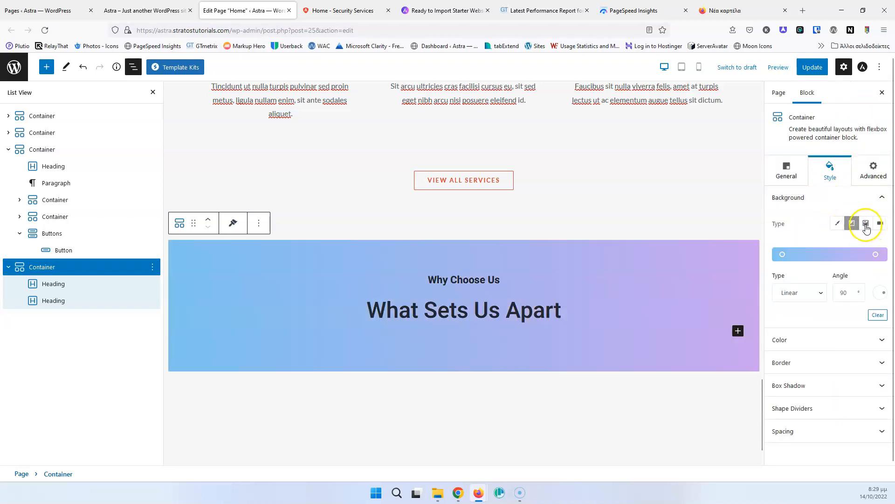
click(865, 225)
click(833, 288)
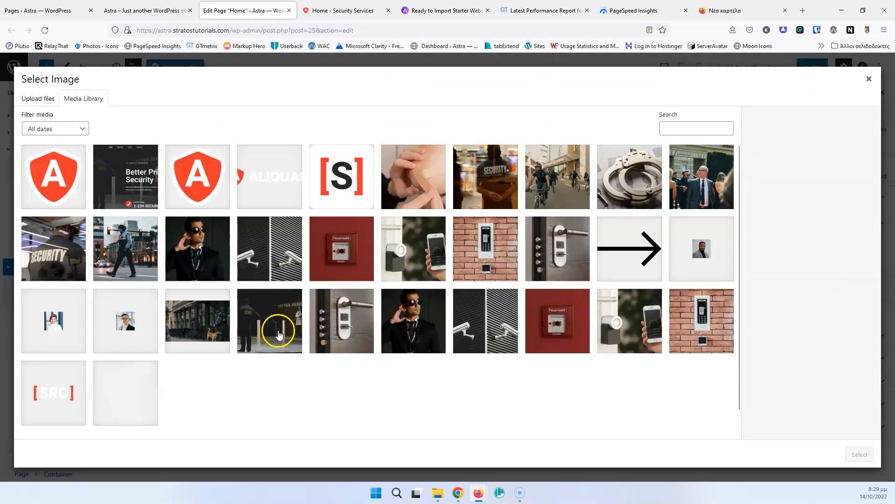
click(265, 320)
click(353, 10)
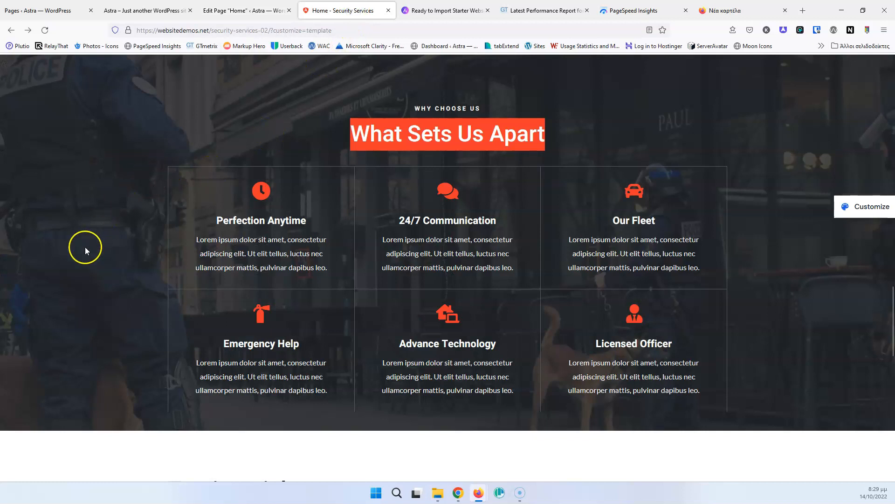
click(243, 10)
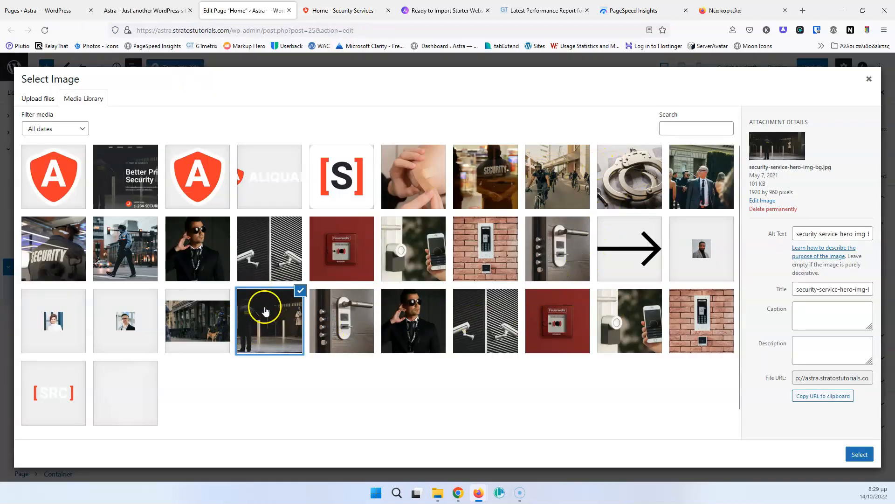
click(200, 332)
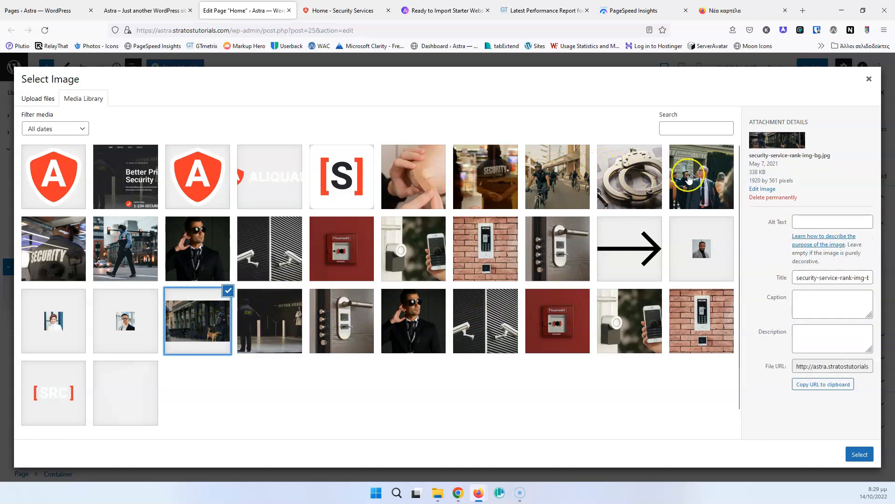
click(859, 454)
Step: Examine how the background image and dark overlay behave in the demo page's What Sets Us Apart section while scrolling
click(347, 10)
scroll(320, 186, up, 5)
scroll(321, 190, down, 6)
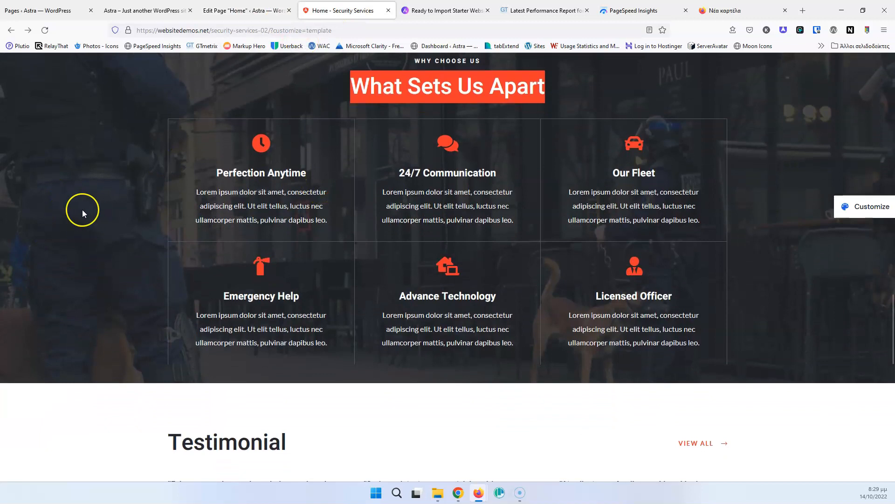
scroll(81, 195, up, 2)
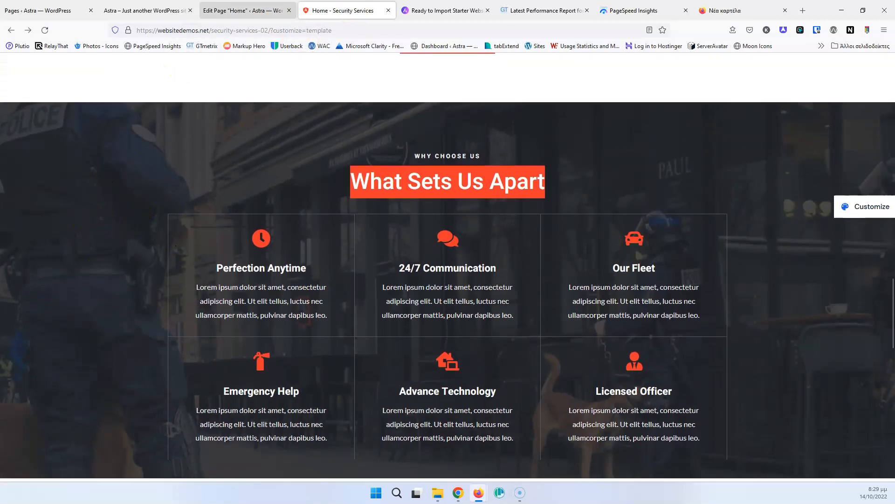
Step: Return to the Home page editor and set the text color of the Why Choose Us and What Sets Us Apart headings to white (#FFFFFF)
click(248, 11)
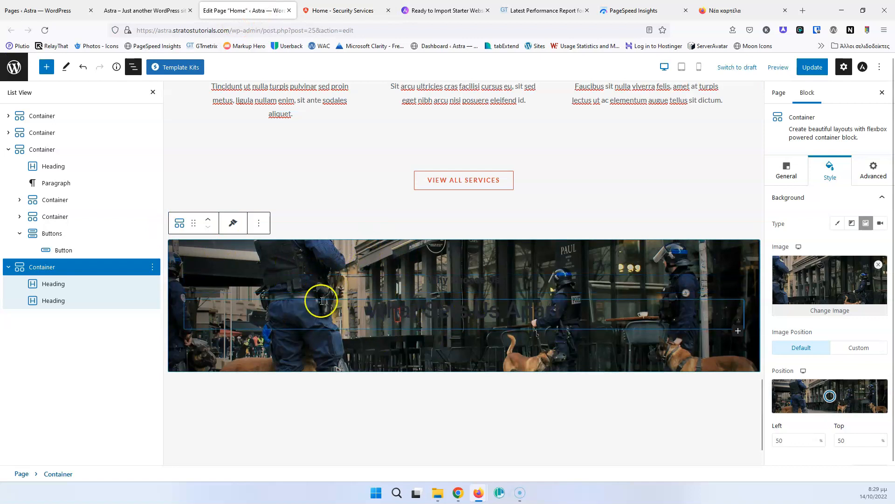
scroll(410, 286, down, 3)
scroll(410, 300, up, 8)
scroll(485, 326, down, 5)
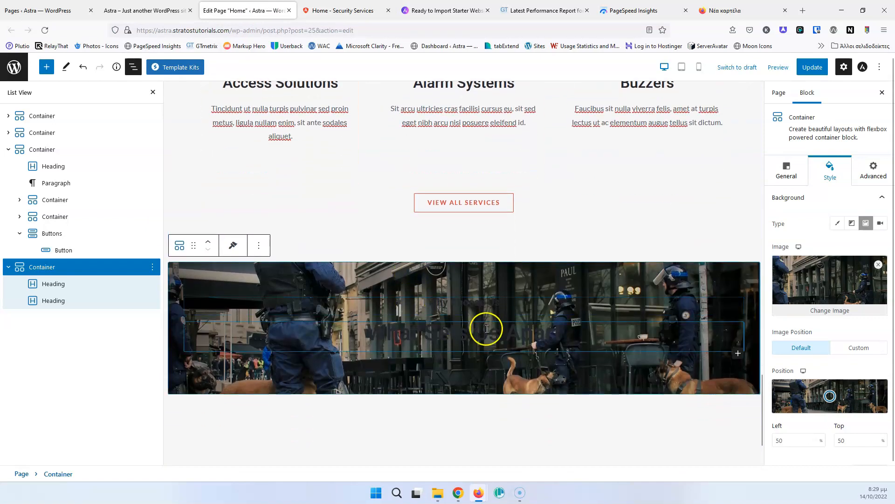
click(476, 304)
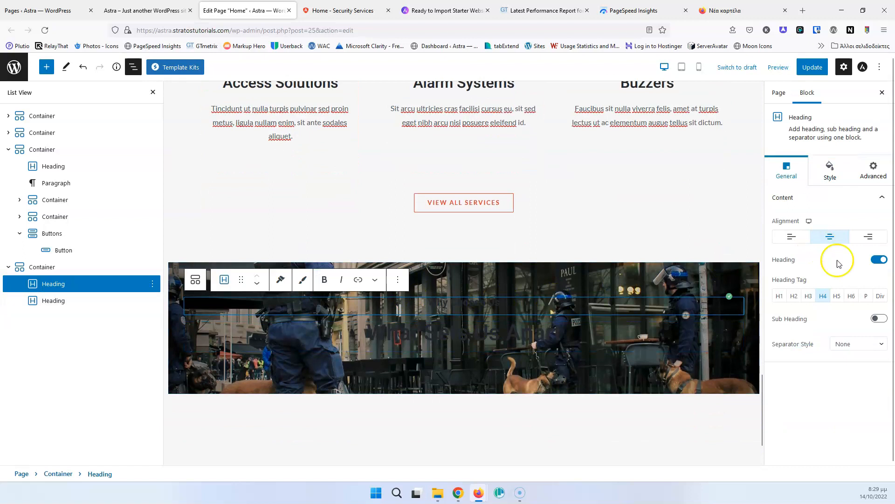
click(831, 169)
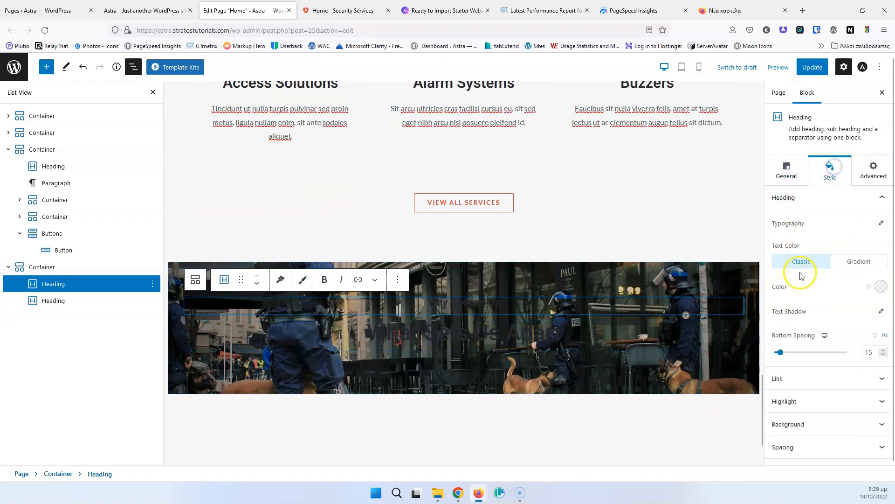
click(880, 286)
click(806, 243)
click(447, 338)
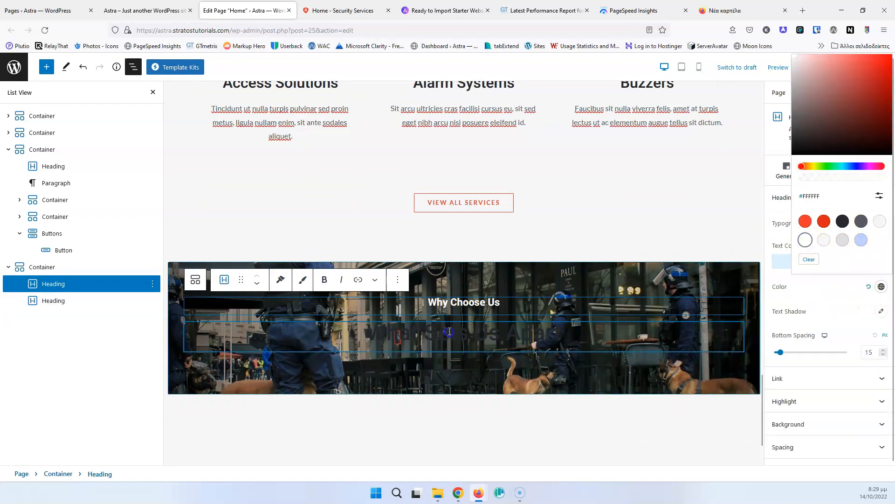
click(882, 289)
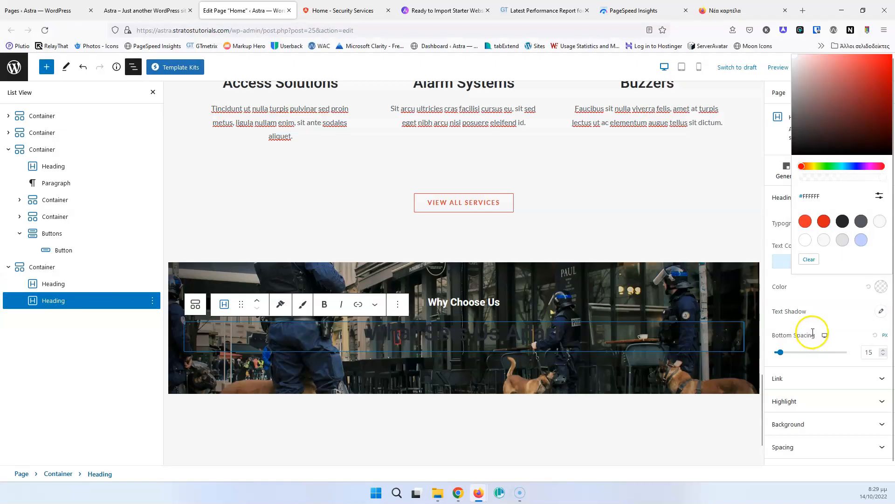
click(805, 240)
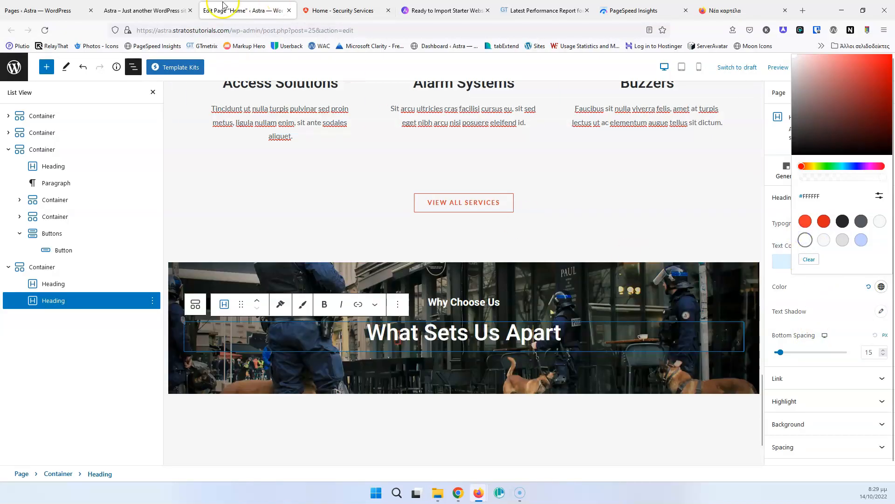
Step: Add a Classic overlay in semi-transparent black (#0000008F) to the section container's background image and compare it with the demo section
click(327, 10)
click(259, 9)
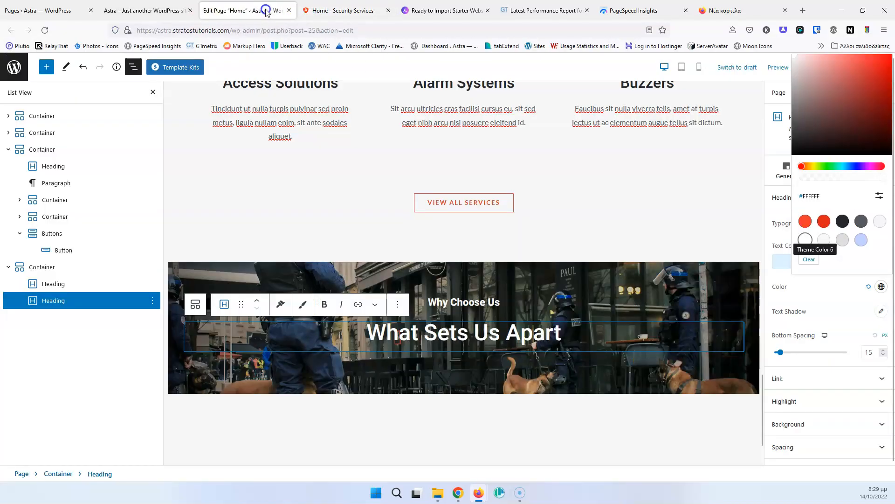
click(733, 270)
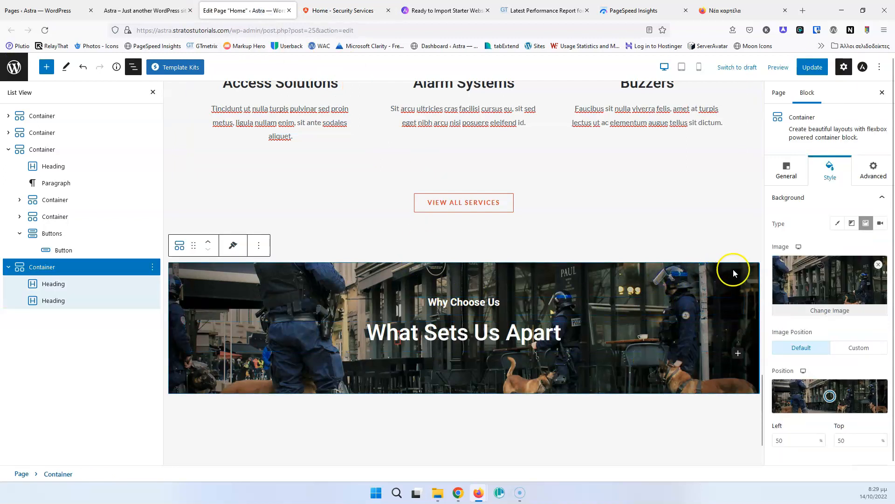
scroll(828, 338, down, 3)
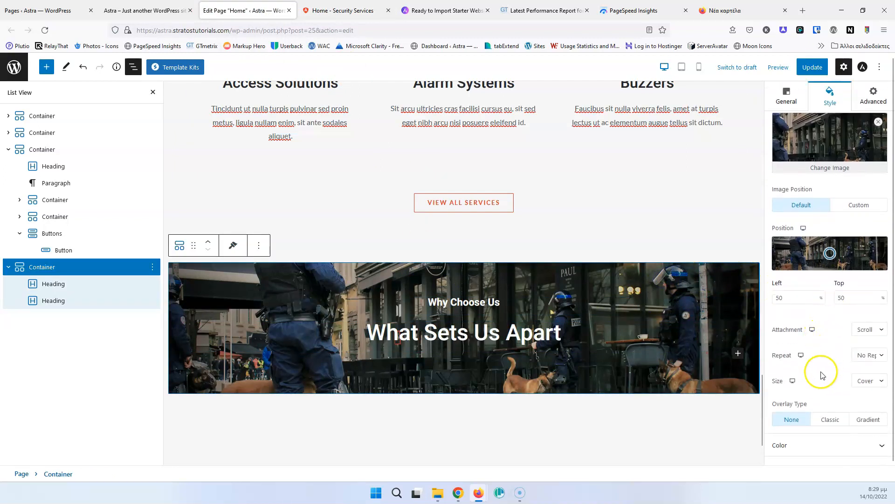
scroll(822, 373, down, 2)
click(831, 336)
click(883, 363)
click(843, 296)
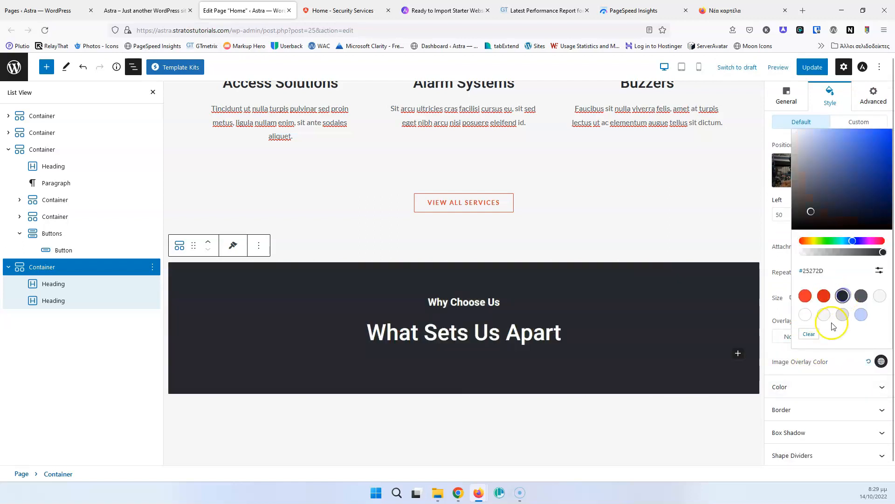
drag(809, 207, 788, 236)
drag(852, 254, 845, 256)
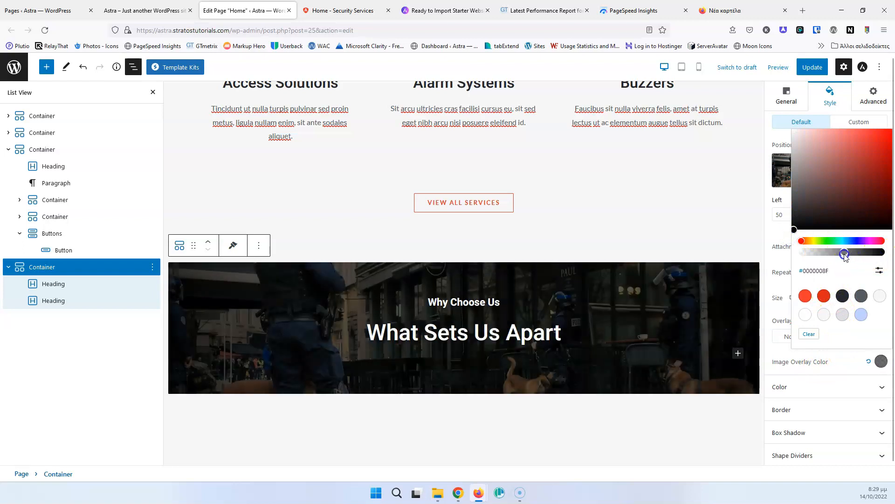
click(651, 344)
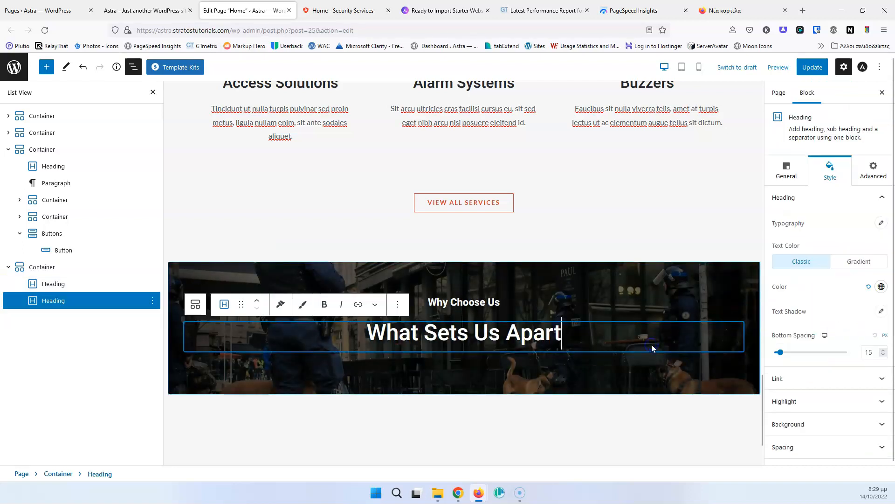
key(ctrl+Tab)
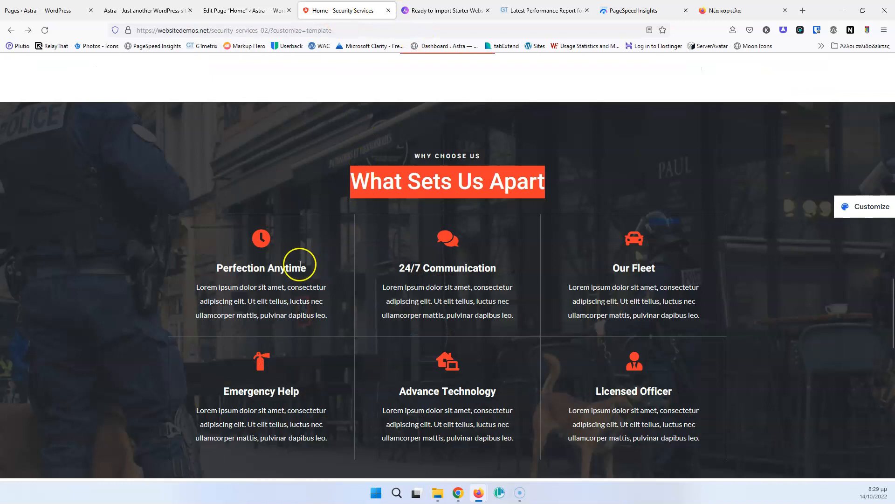
key(ctrl+shift+Tab)
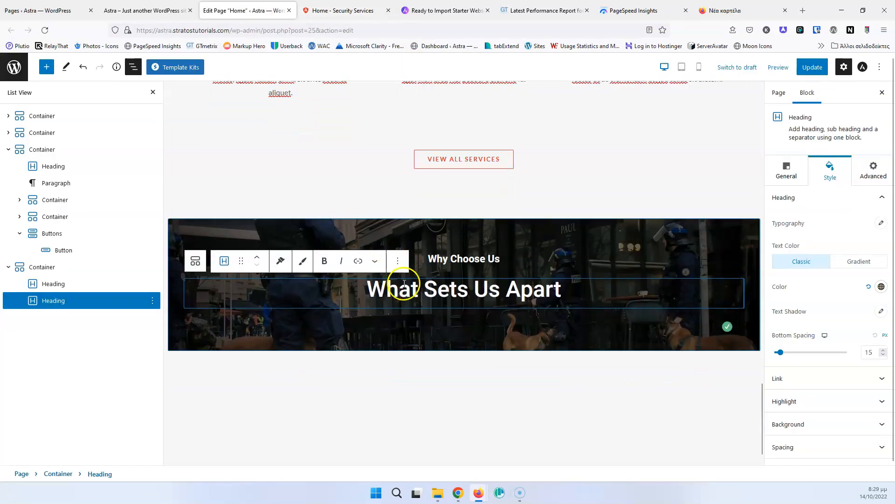
Step: Insert a container below the What Sets Us Apart heading, nest another container inside it, and duplicate the nested one
scroll(404, 282, down, 1)
click(692, 265)
click(737, 260)
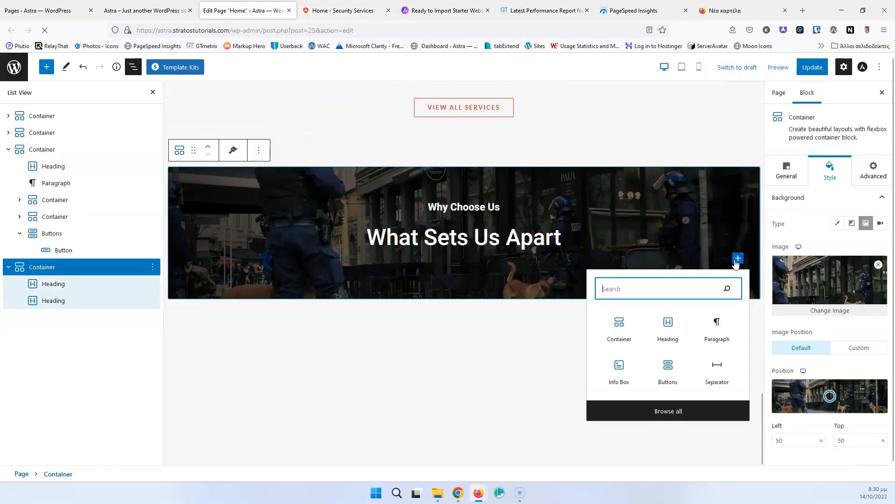
click(621, 335)
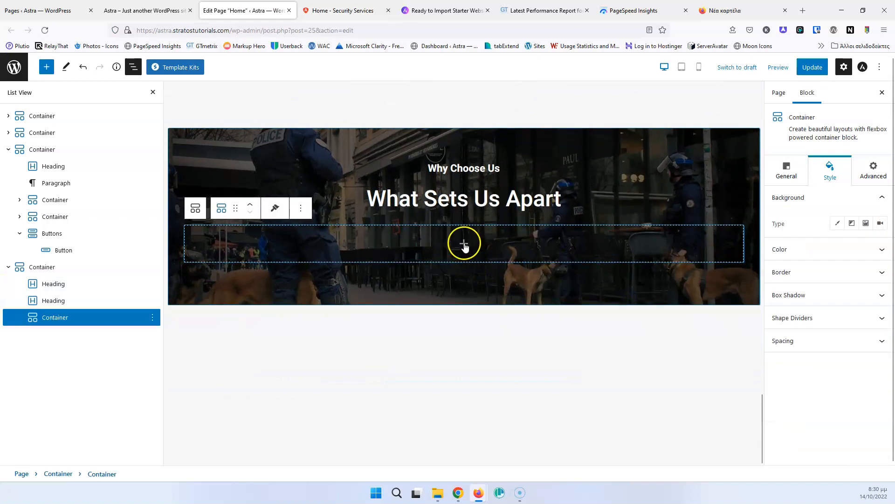
click(464, 243)
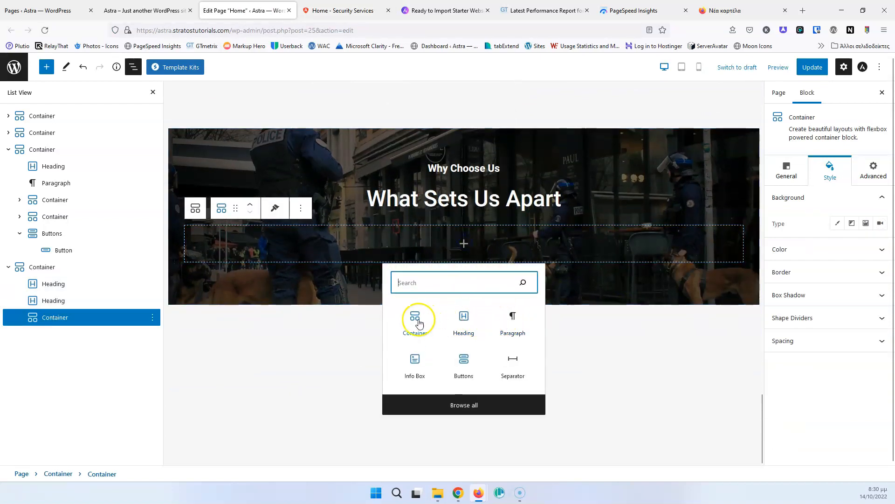
click(415, 317)
click(152, 334)
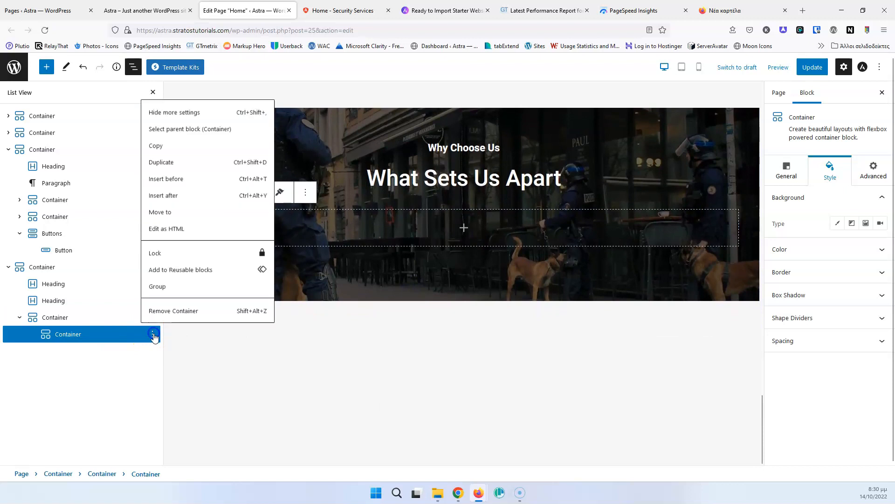
click(174, 161)
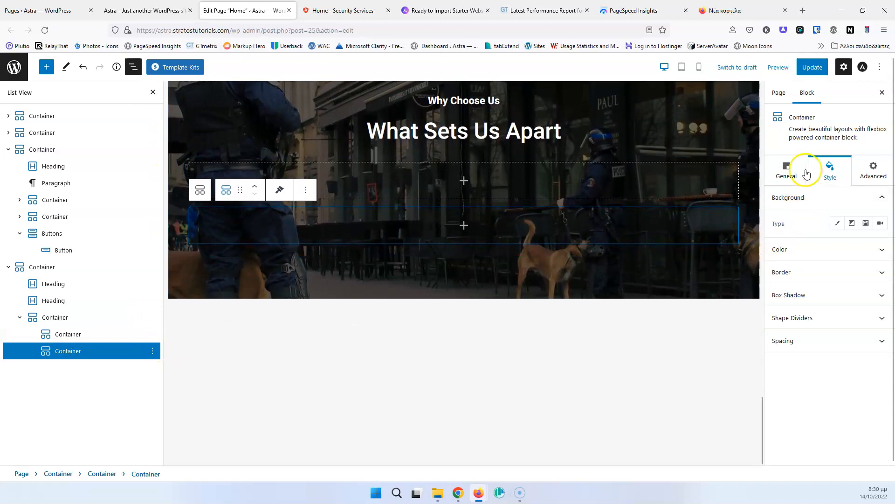
Step: Set the flex direction to row on the container that holds the two nested containers
click(787, 170)
click(814, 221)
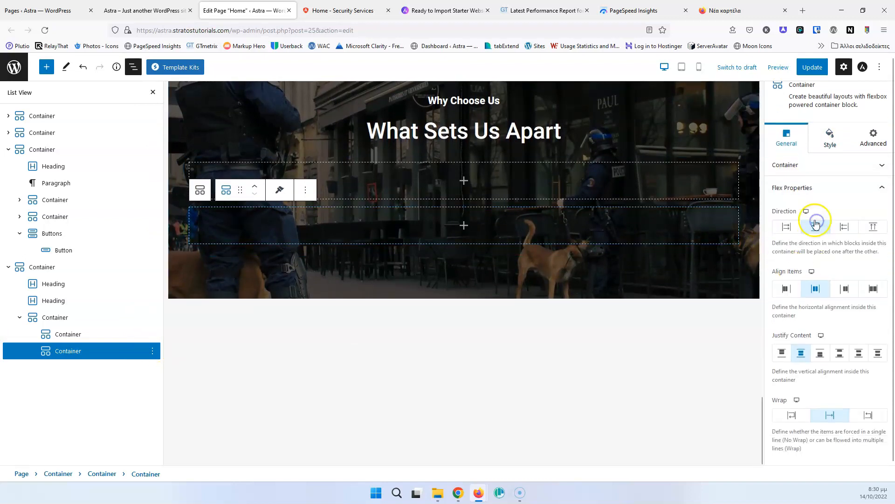
click(788, 227)
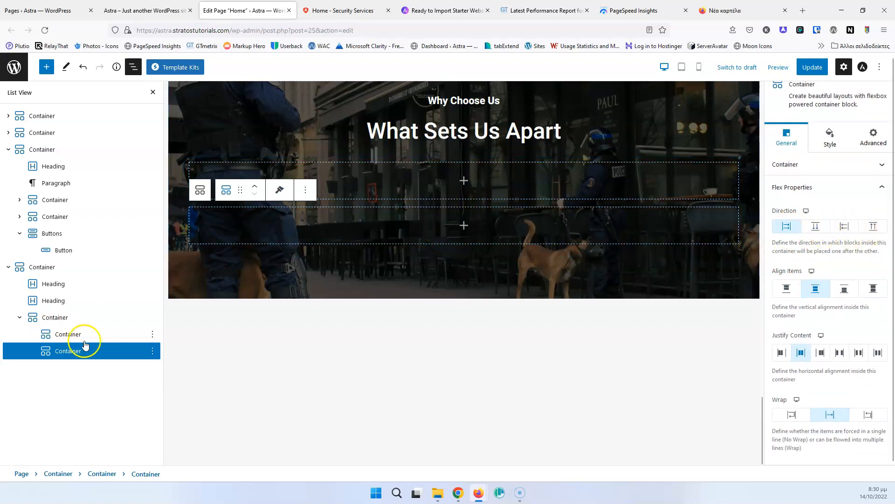
click(816, 227)
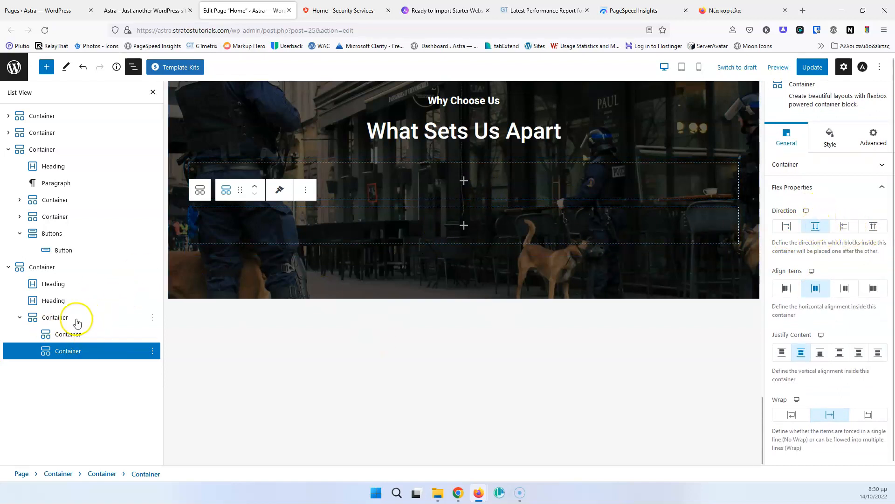
click(59, 315)
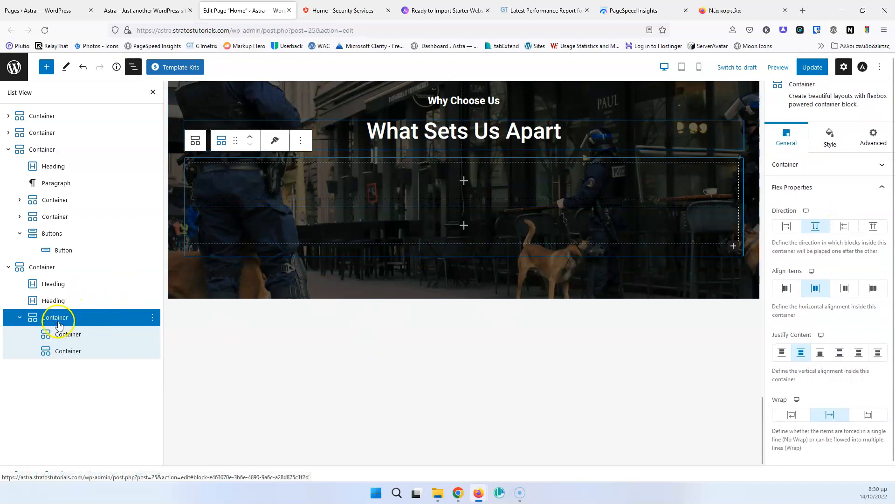
click(793, 226)
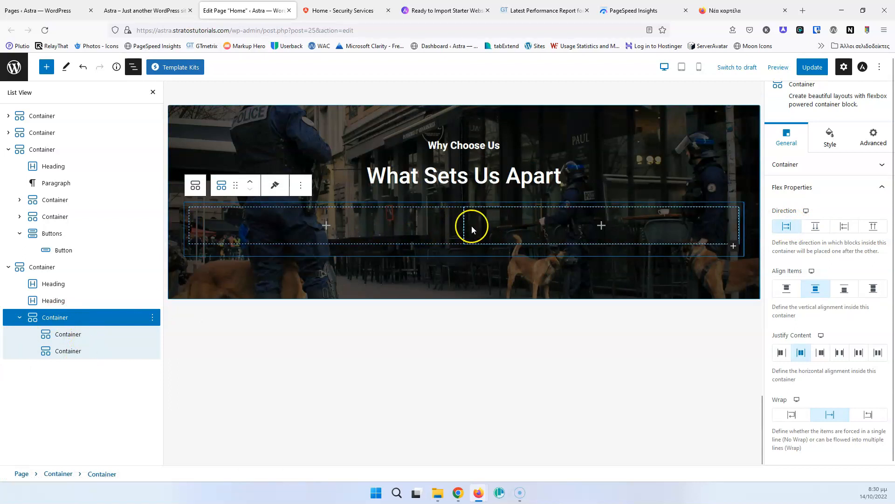
Step: Duplicate the second nested container to make a three-column row, and update the page
click(415, 234)
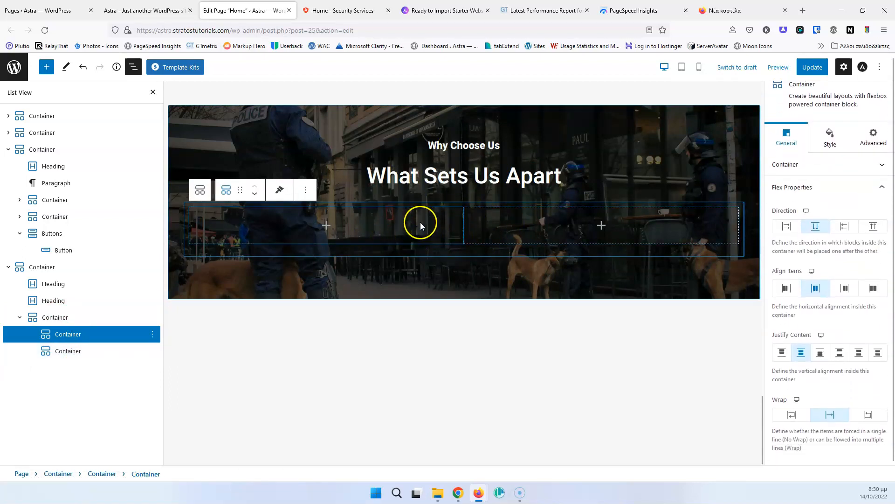
click(806, 165)
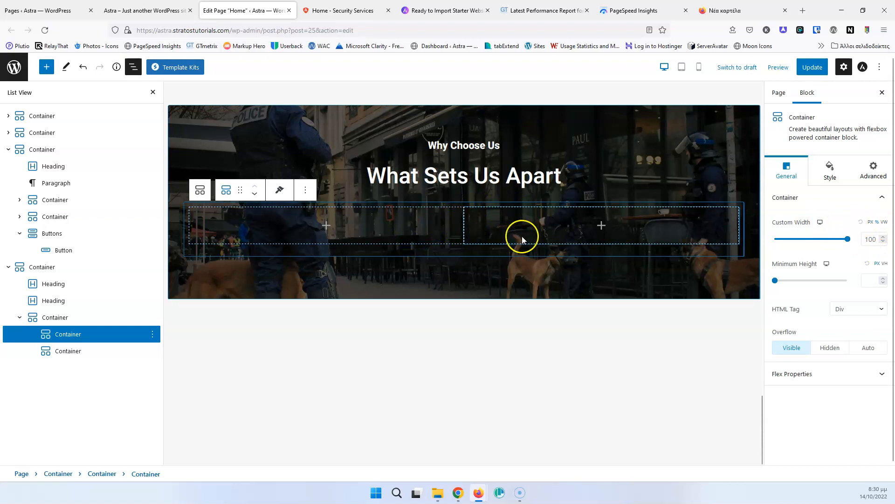
click(552, 235)
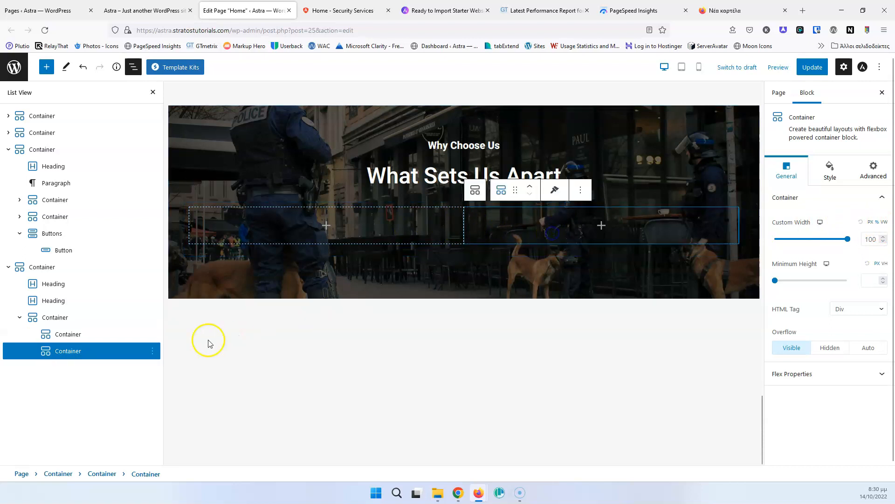
click(153, 353)
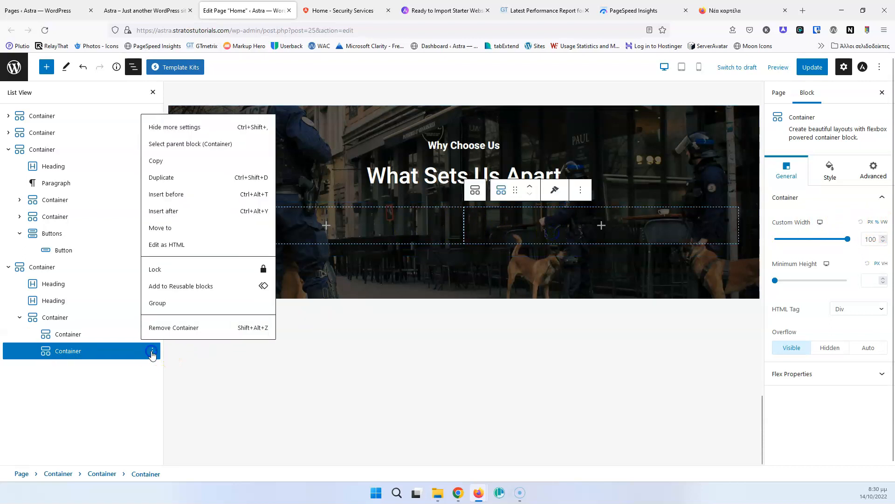
click(188, 179)
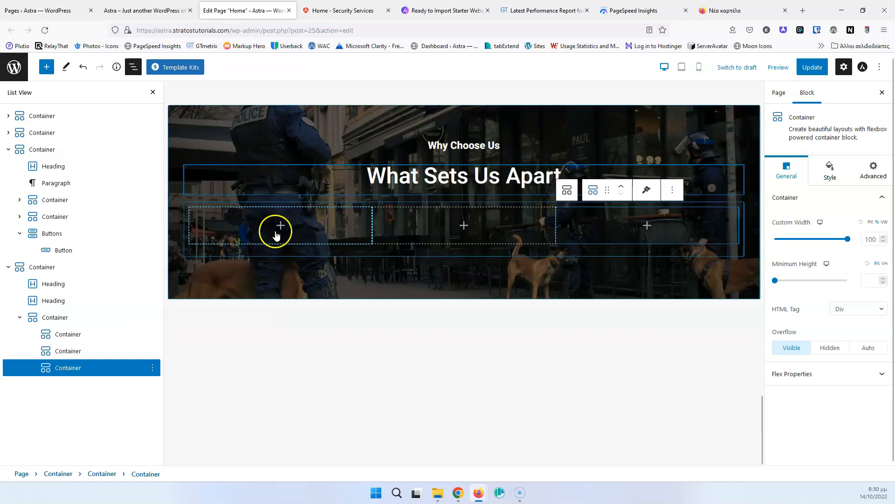
click(630, 254)
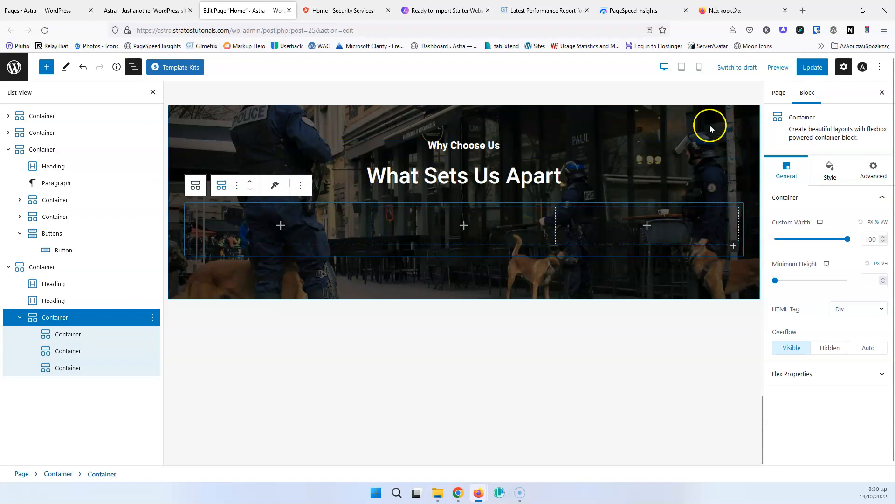
click(813, 69)
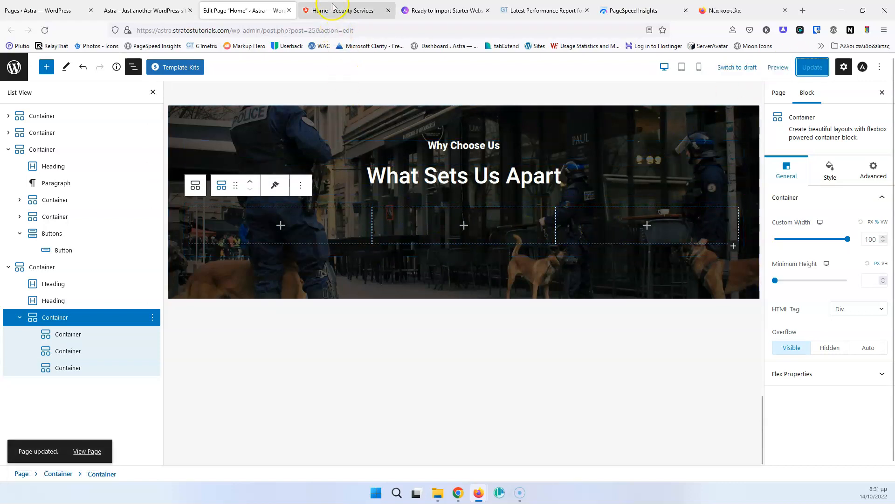
Step: Check how the Perfection Anytime box is built in the demo's What Sets Us Apart section, and return to the page editor
click(332, 7)
drag(217, 268, 281, 265)
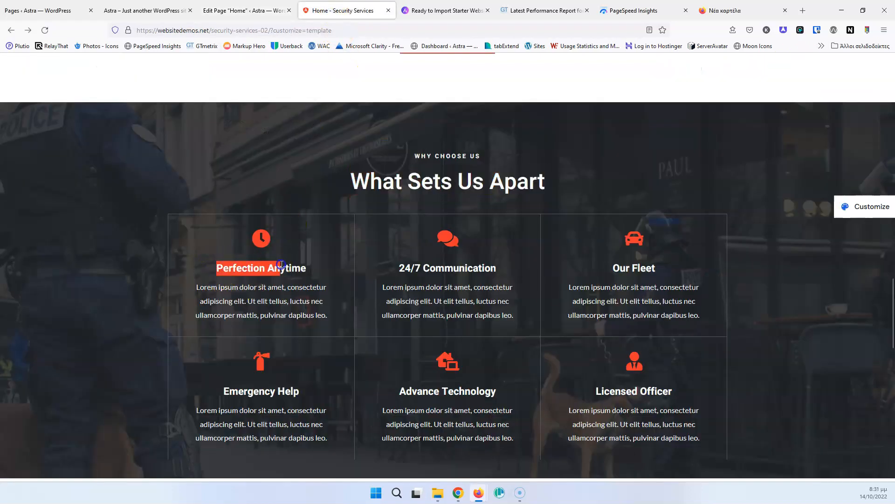
click(290, 241)
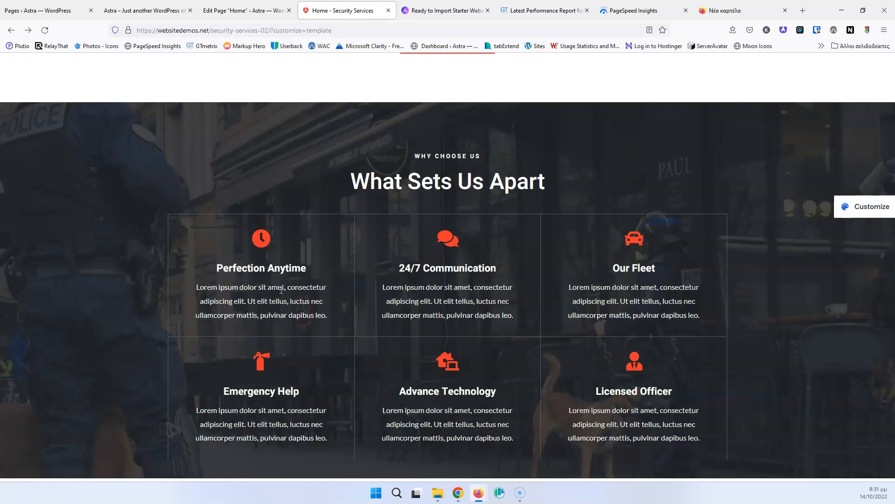
click(247, 10)
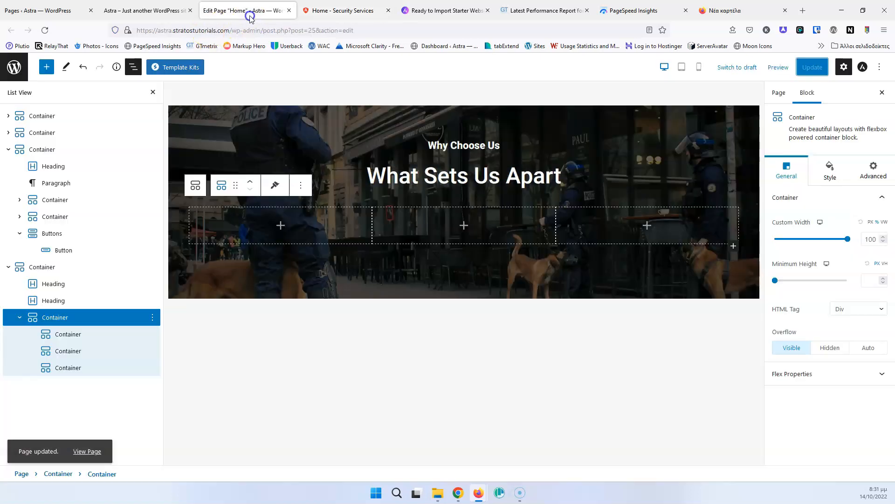
Step: Find the Info Box block among the Spectra blocks and insert it into the first column under the What Sets Us Apart heading
click(278, 225)
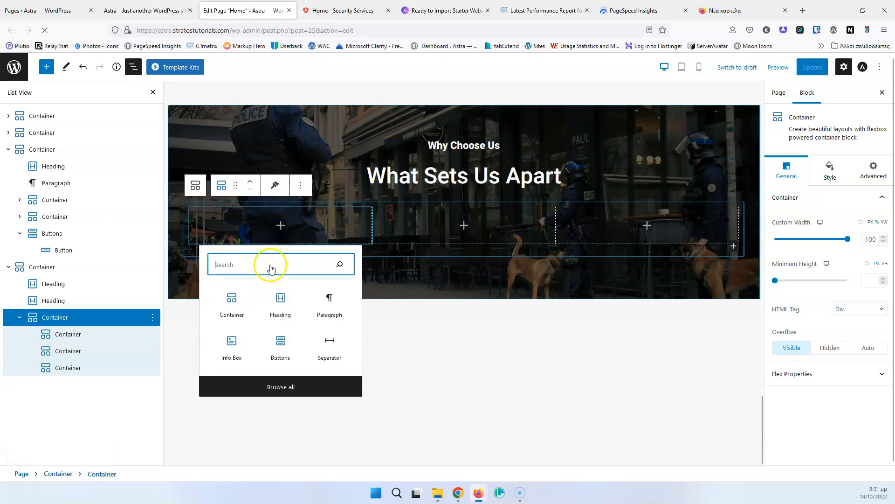
text(ico)
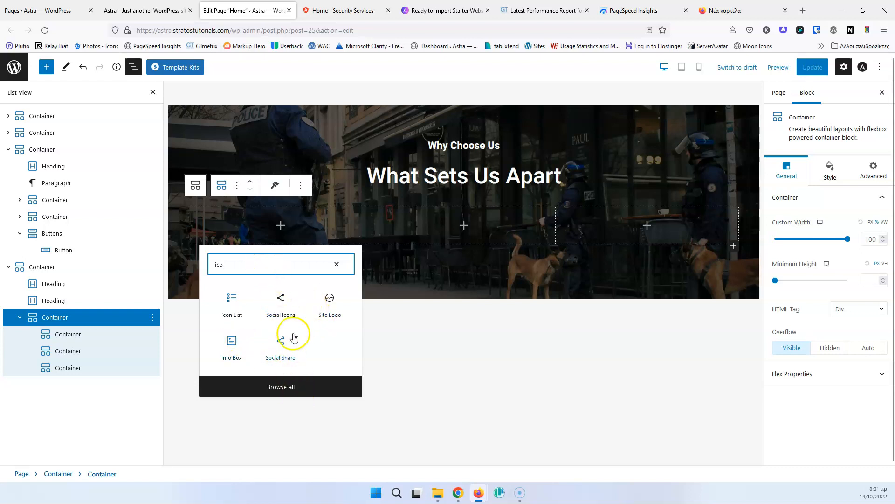
click(280, 391)
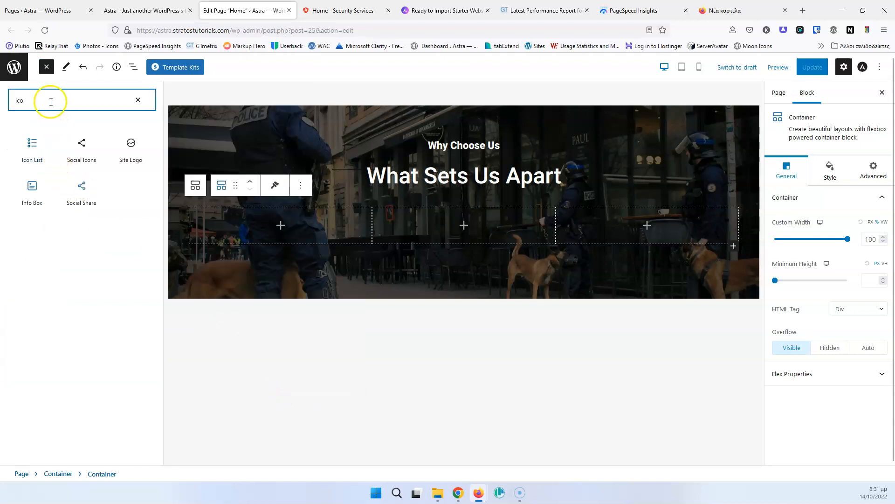
key(BackSpace)
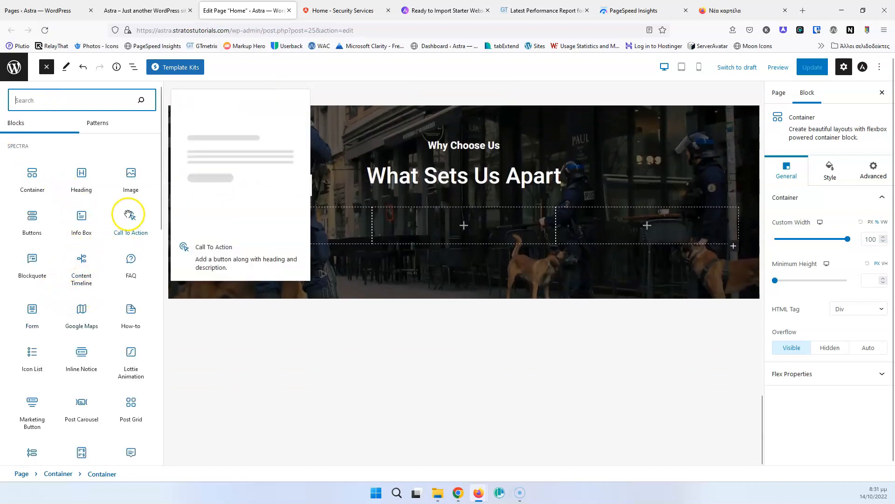
scroll(125, 257, down, 1)
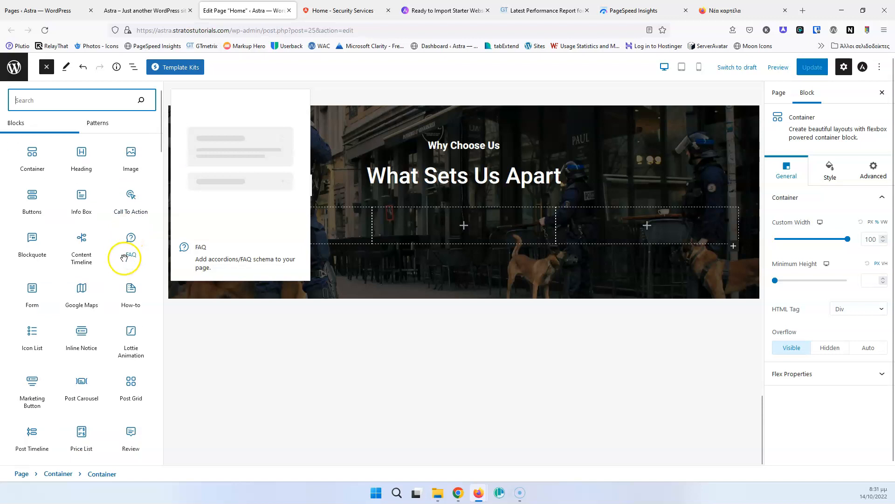
scroll(124, 257, down, 4)
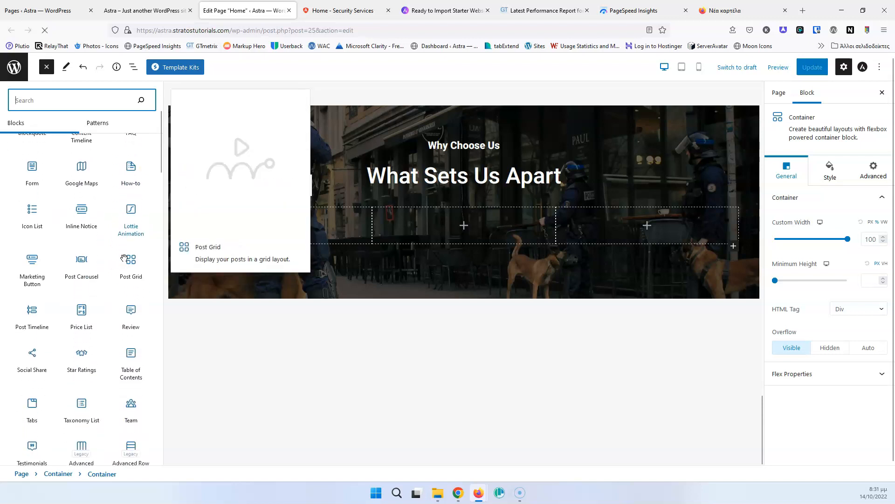
scroll(124, 257, up, 5)
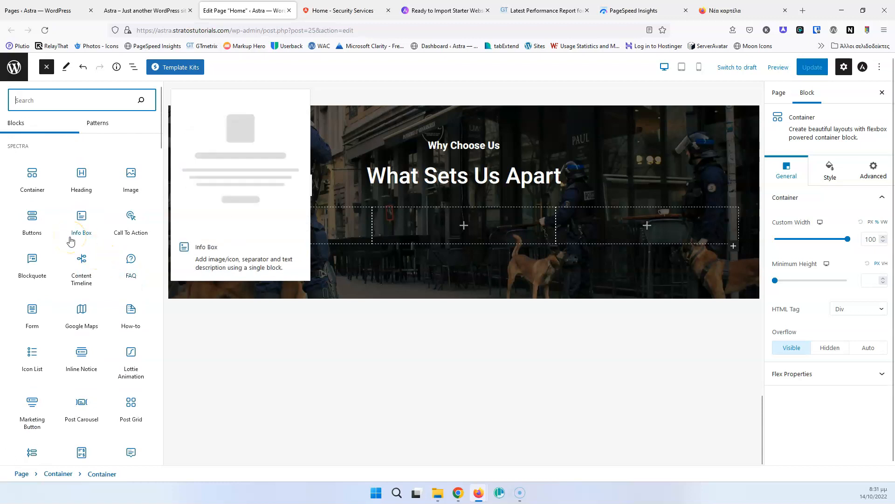
mouse_move(75, 219)
mouse_down()
mouse_move(60, 219)
mouse_move(82, 216)
mouse_up()
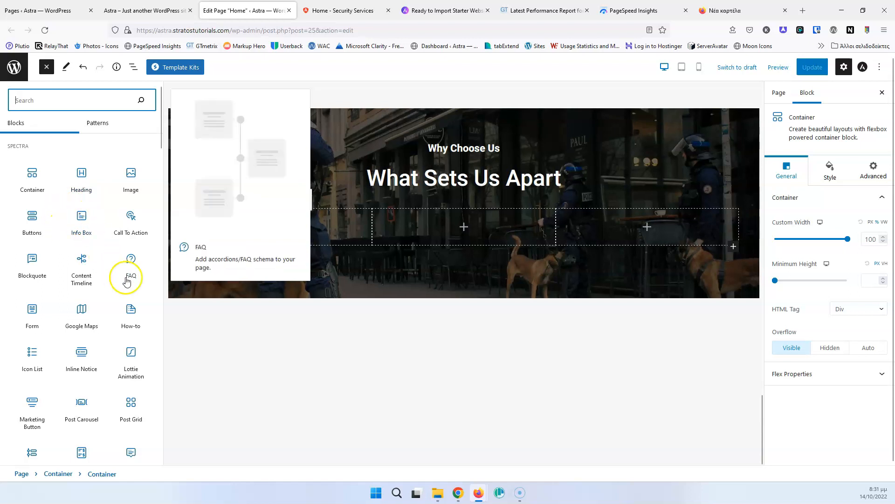
scroll(108, 310, down, 3)
scroll(108, 310, down, 5)
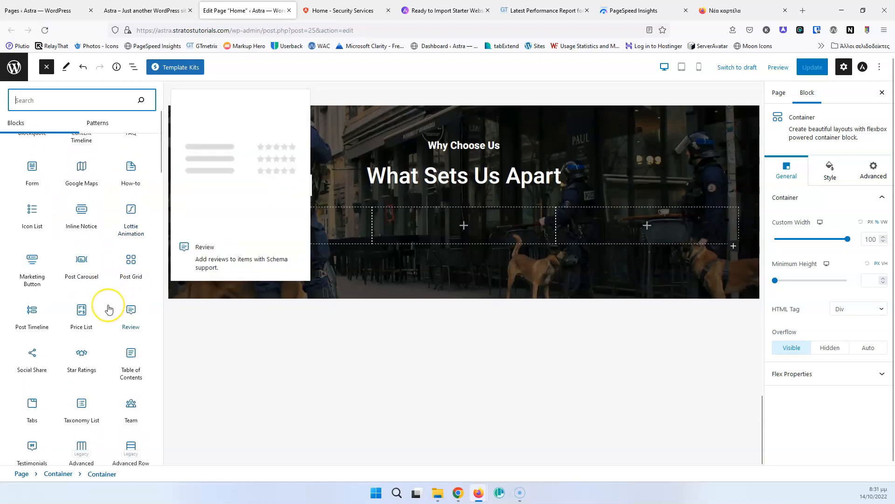
scroll(109, 309, up, 7)
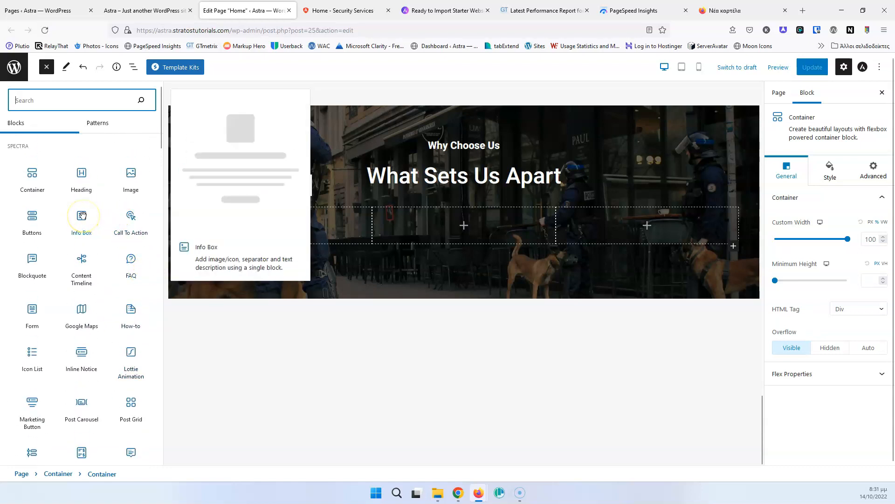
click(82, 215)
scroll(382, 267, down, 2)
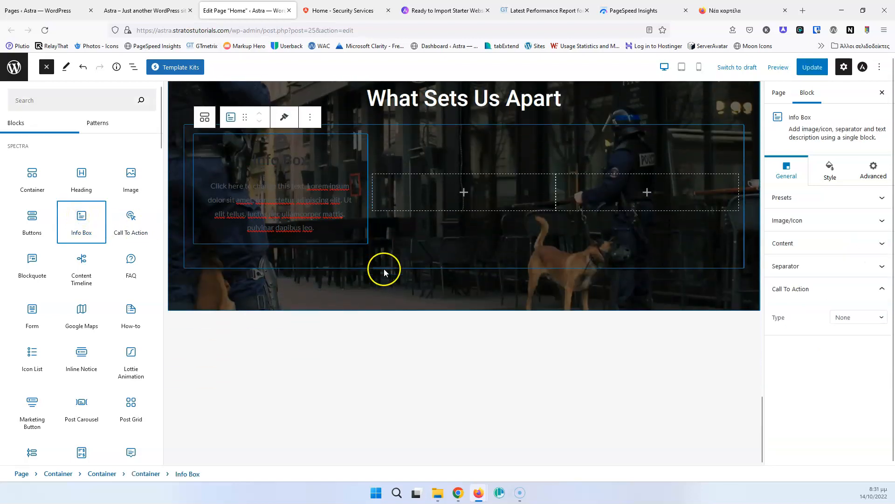
scroll(292, 160, up, 4)
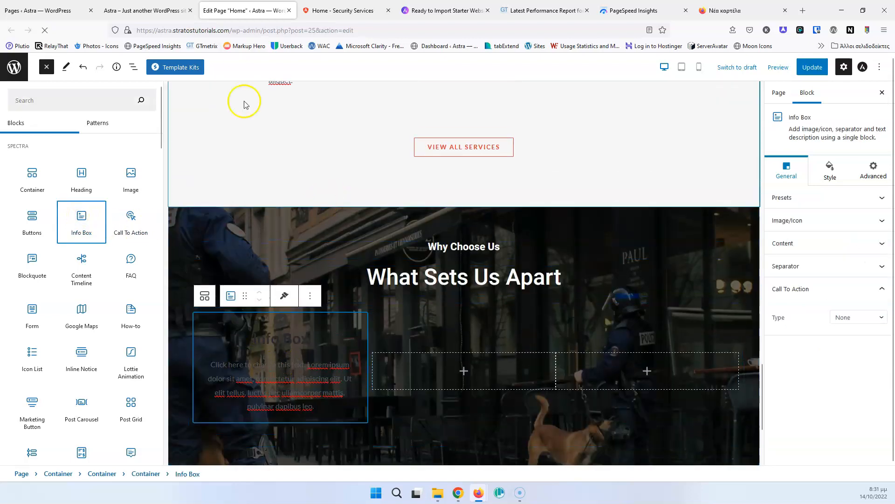
Step: Replace the Info Box title with "Perfection Anytime", as in the demo's first feature box
click(345, 10)
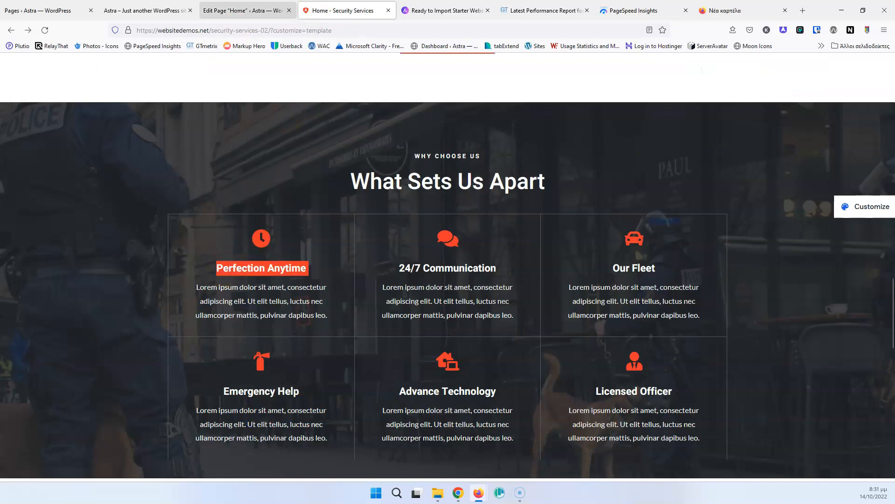
key(ctrl+shift+Tab)
scroll(276, 300, down, 4)
scroll(277, 301, up, 3)
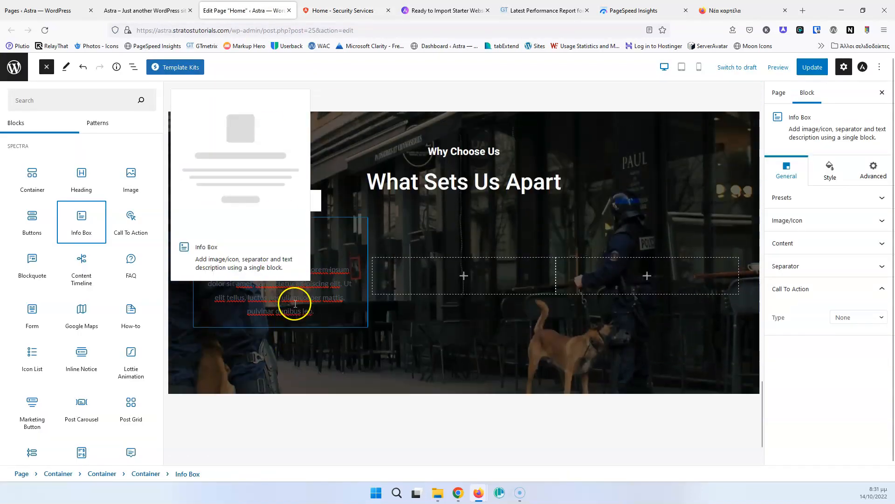
click(275, 293)
triple_click(276, 292)
text(Perfection Anytime)
Step: Copy the lorem ipsum description of the demo's Perfection Anytime box and paste it over the Info Box description
key(ctrl+Tab)
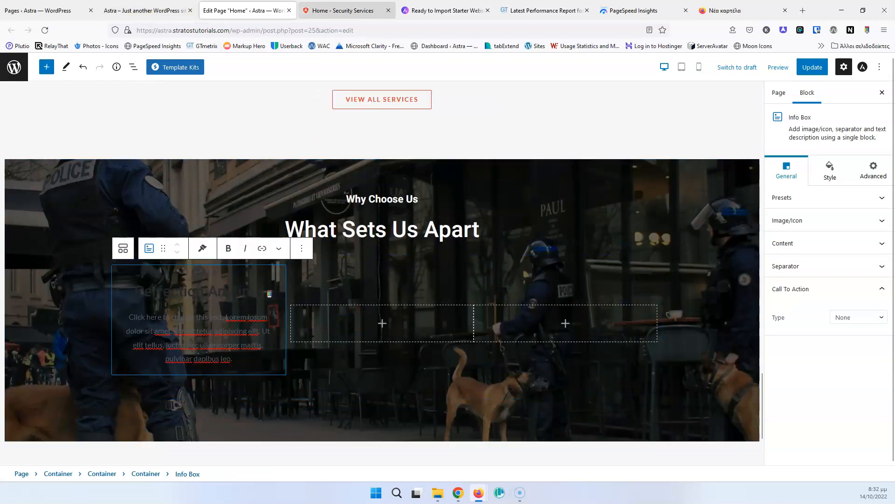
drag(195, 281, 333, 311)
key(ctrl+c)
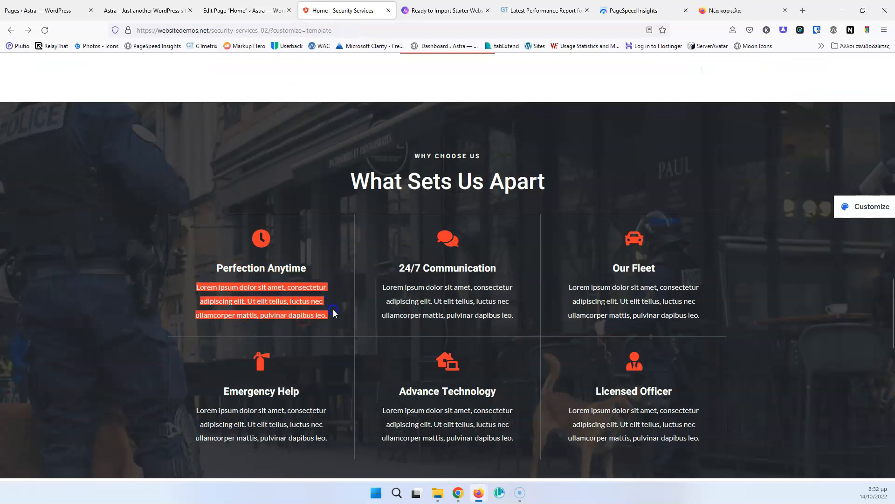
click(219, 11)
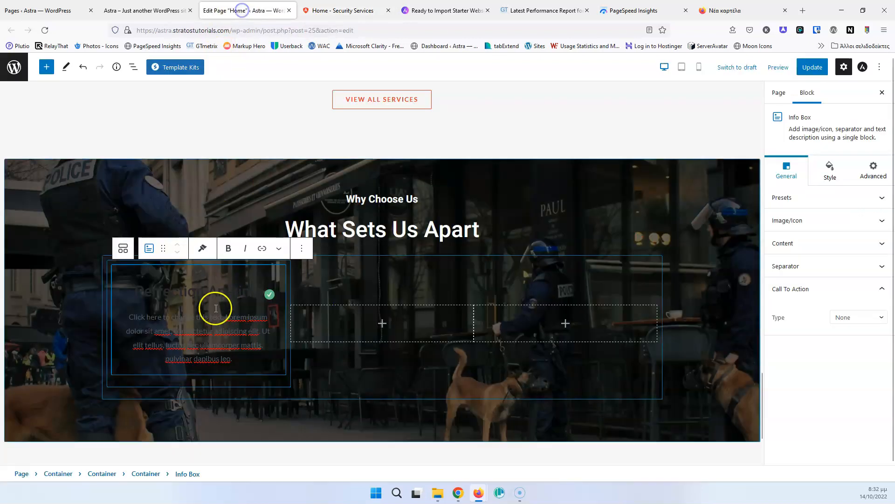
triple_click(187, 319)
key(ctrl+v)
scroll(216, 304, down, 1)
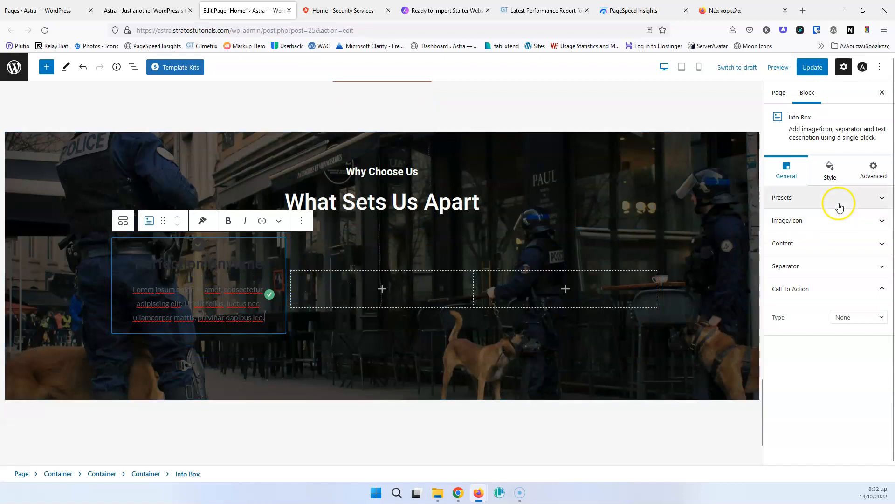
Step: Replace the Info Box icon with the solid clock icon and set the title tag to H4
click(831, 220)
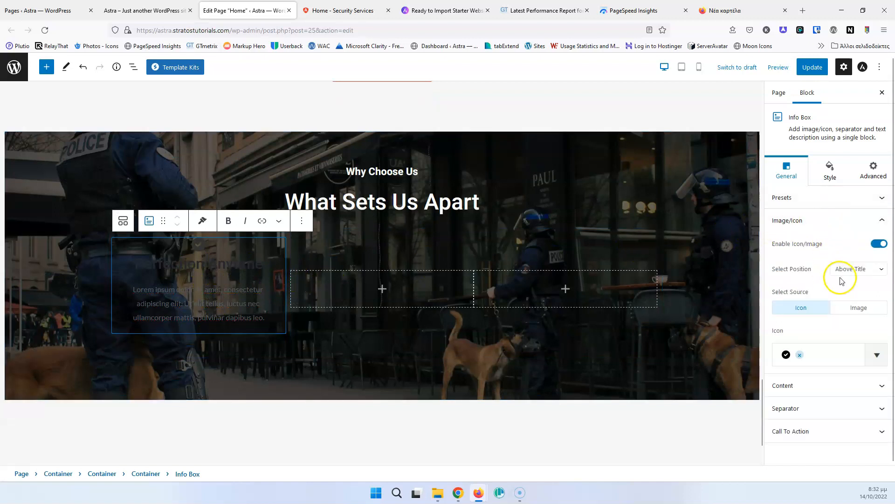
click(799, 355)
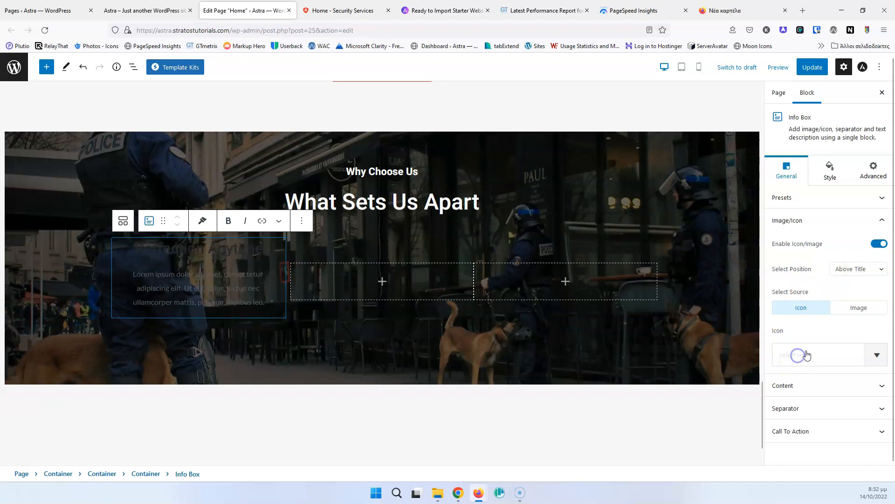
click(794, 359)
text(cloc)
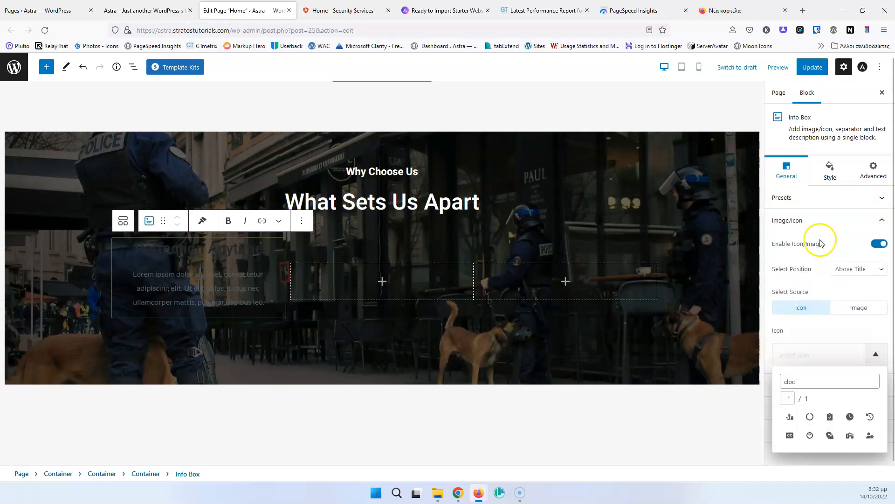
click(850, 417)
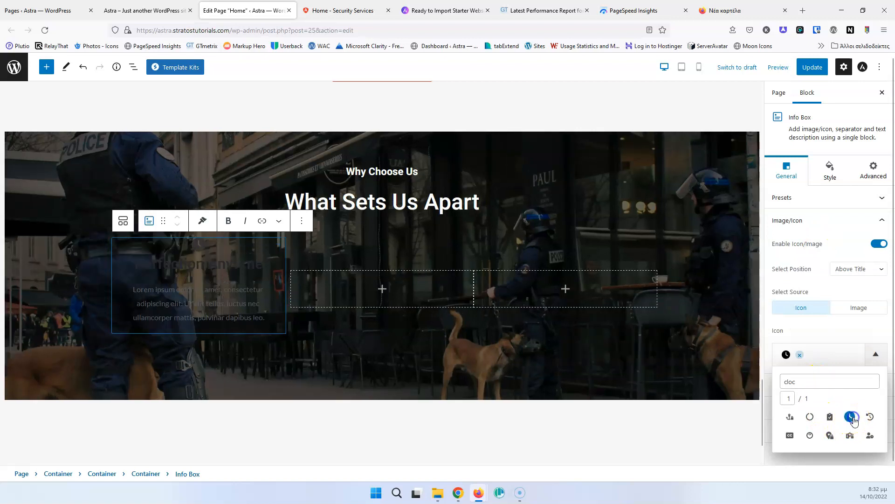
click(821, 323)
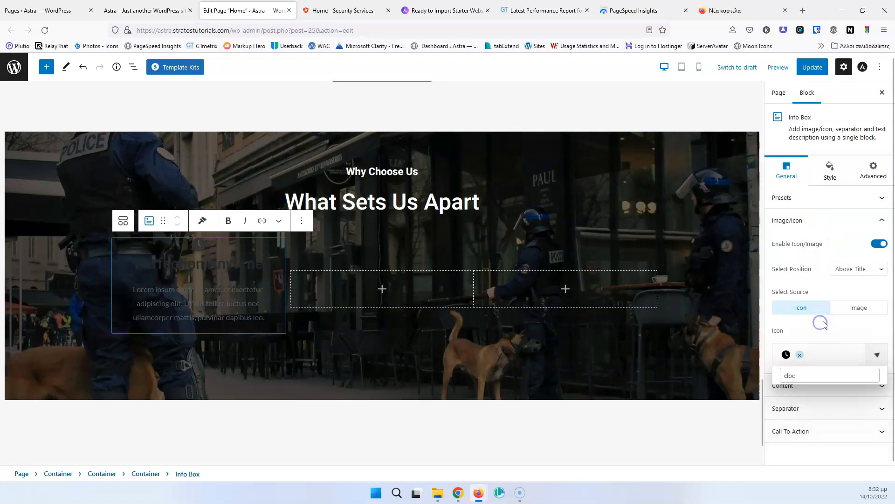
click(821, 389)
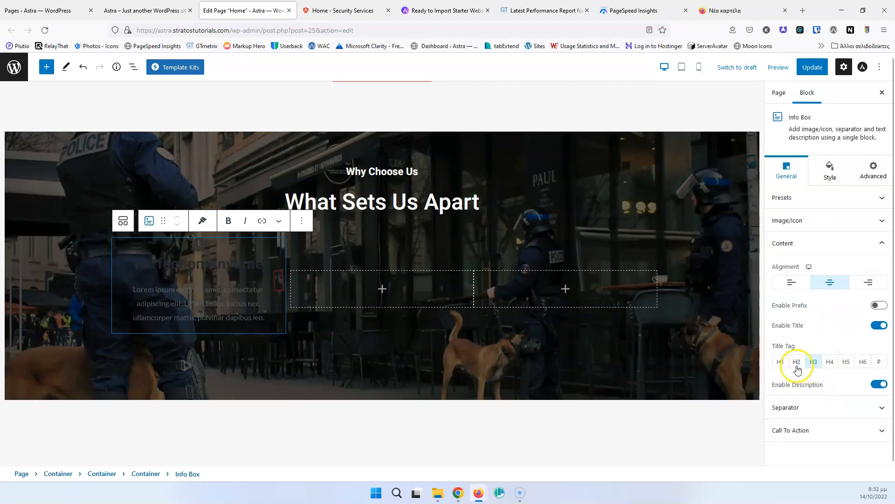
click(829, 363)
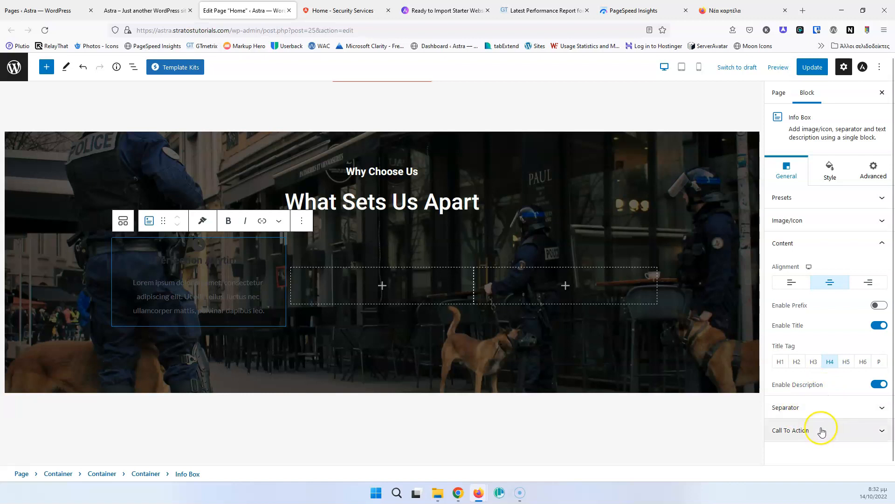
Step: Match the clock icon to the demo by setting its color to the theme red #DC2618 and its width to 40
click(830, 175)
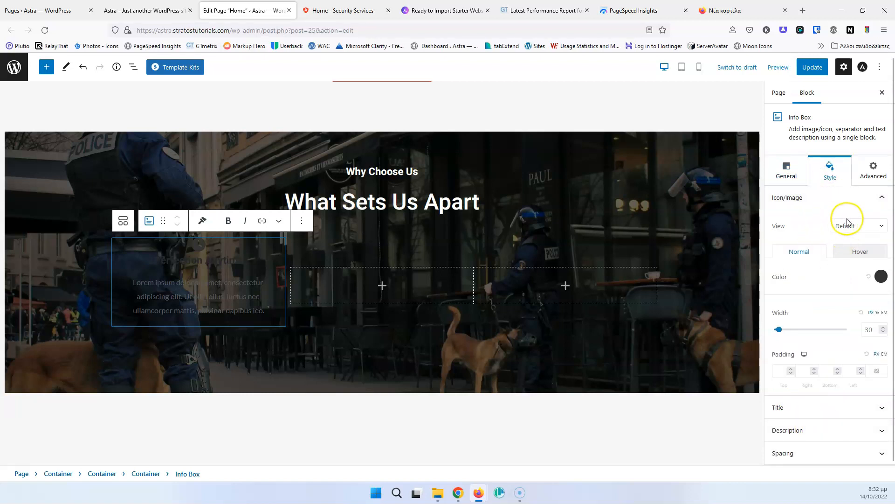
click(851, 226)
click(805, 218)
click(880, 276)
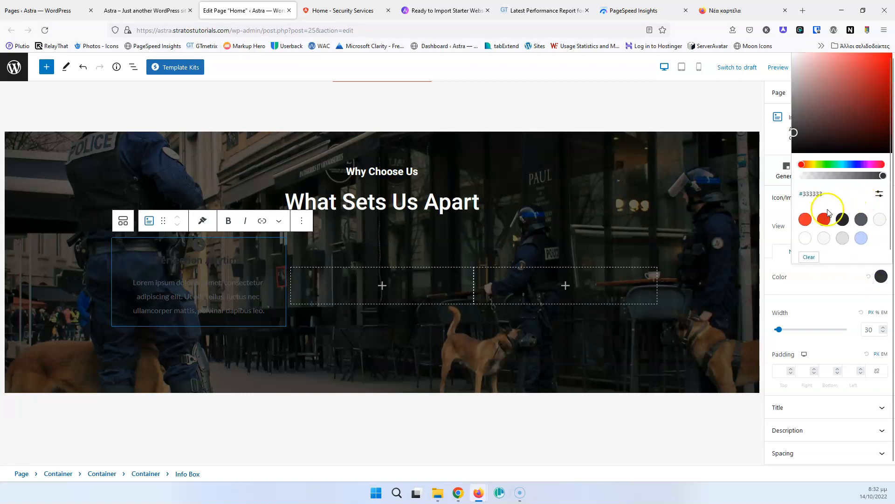
click(805, 219)
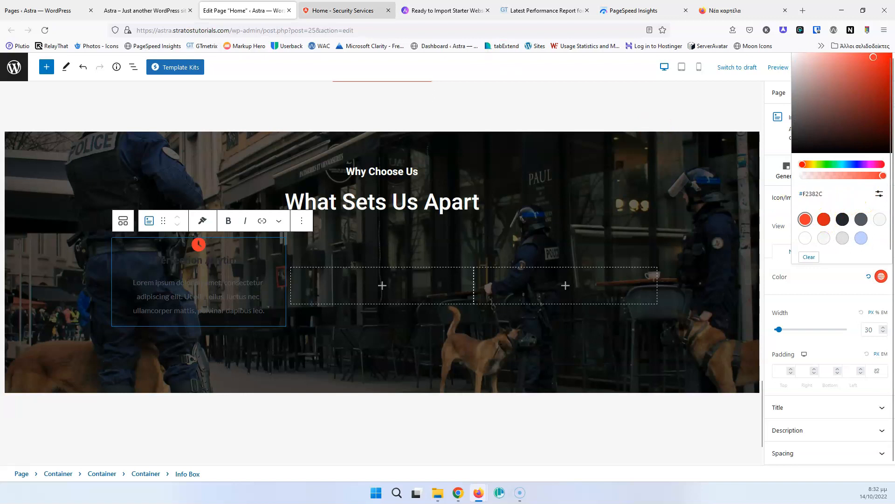
click(343, 10)
click(239, 12)
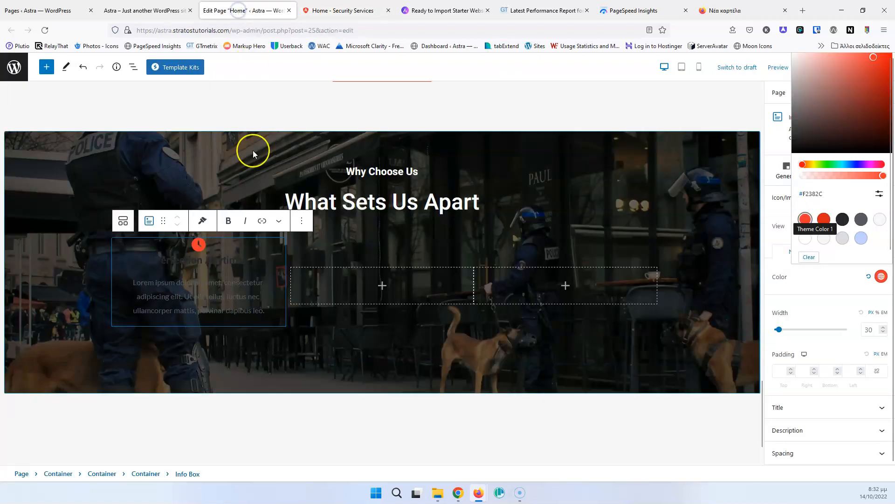
click(824, 219)
click(818, 279)
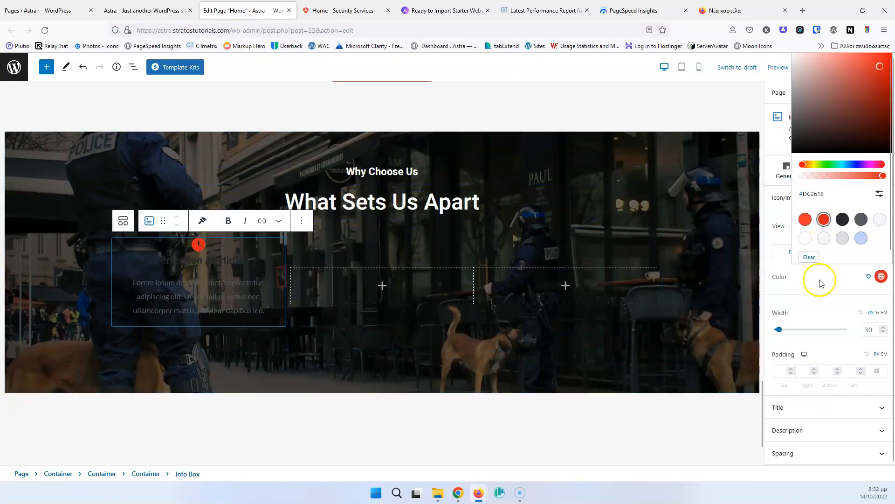
click(343, 10)
click(243, 10)
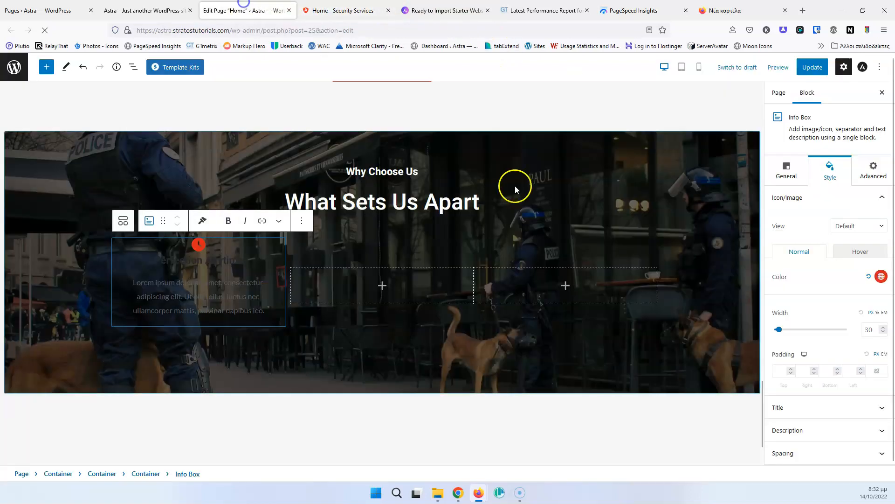
click(884, 327)
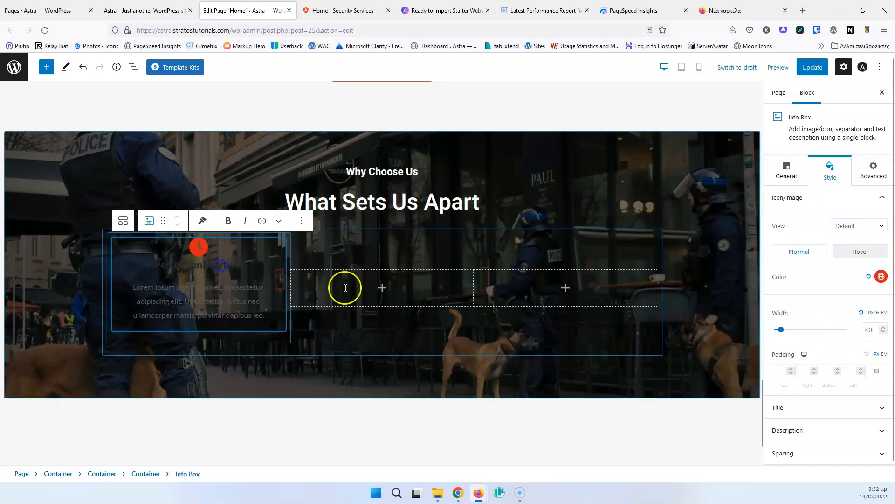
Step: Set the Info Box title color to white and compare the box with the demo's Perfection Anytime box
click(811, 407)
click(880, 247)
drag(833, 306, 780, 246)
click(807, 445)
click(830, 239)
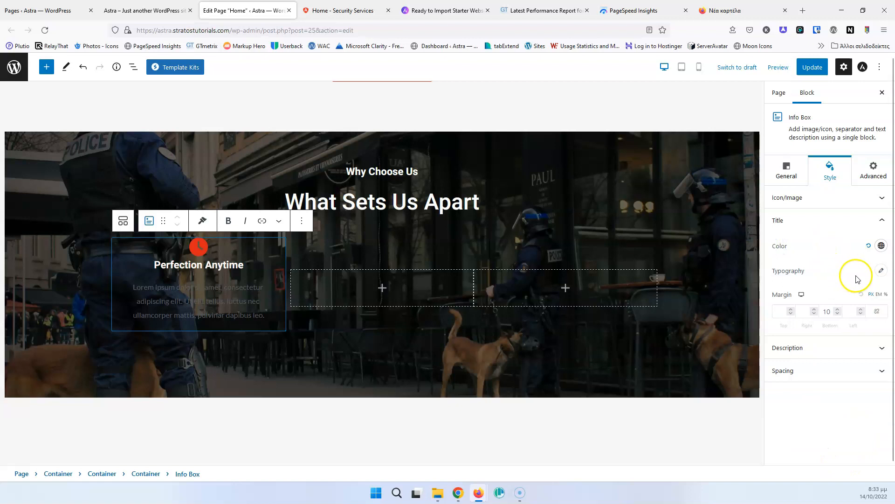
click(341, 11)
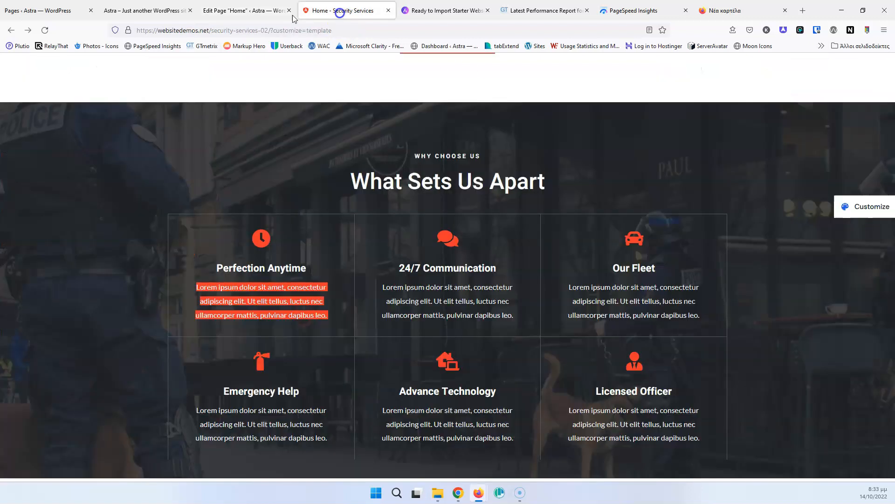
click(261, 13)
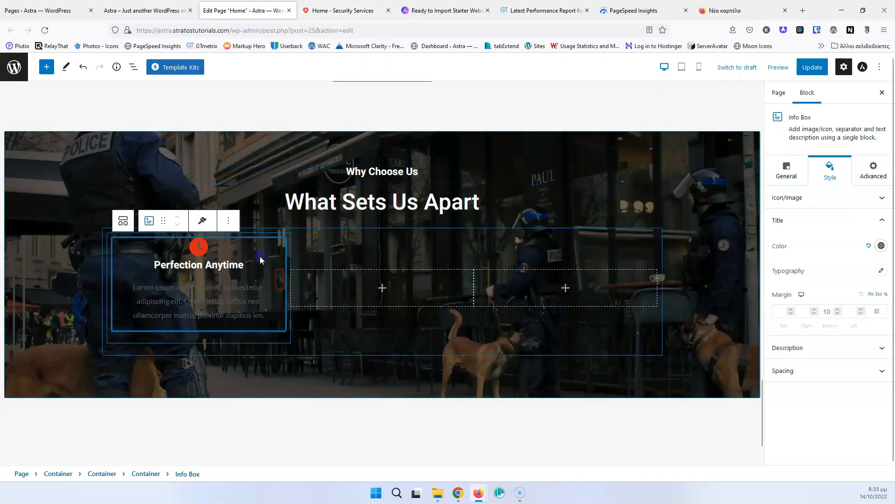
Step: Set the Perfection Anytime Info Box description color to white #FFFFFF
click(224, 294)
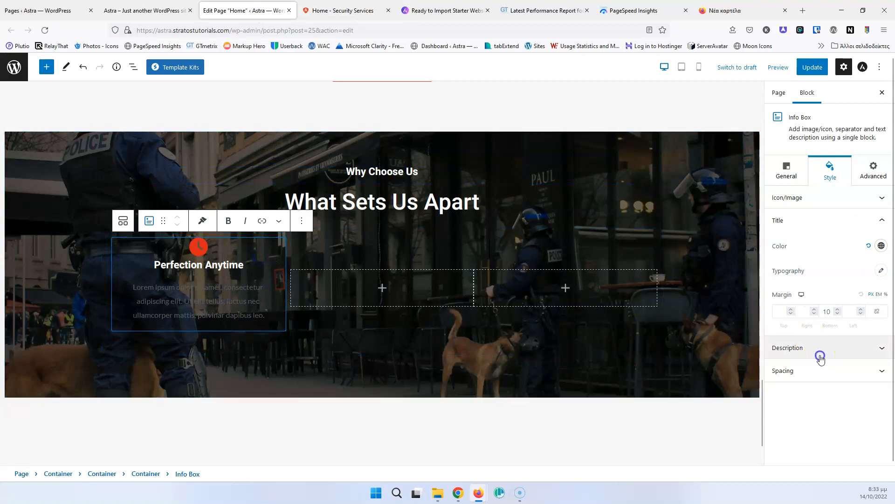
click(819, 348)
click(207, 311)
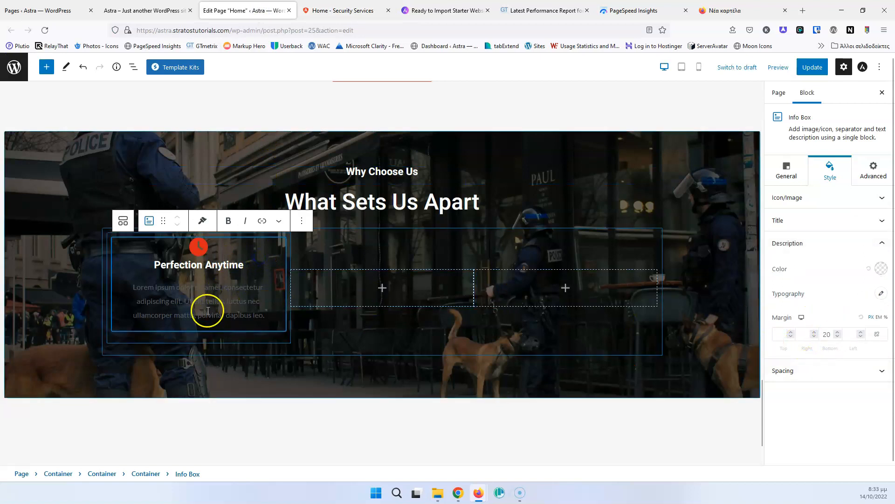
click(881, 268)
click(803, 236)
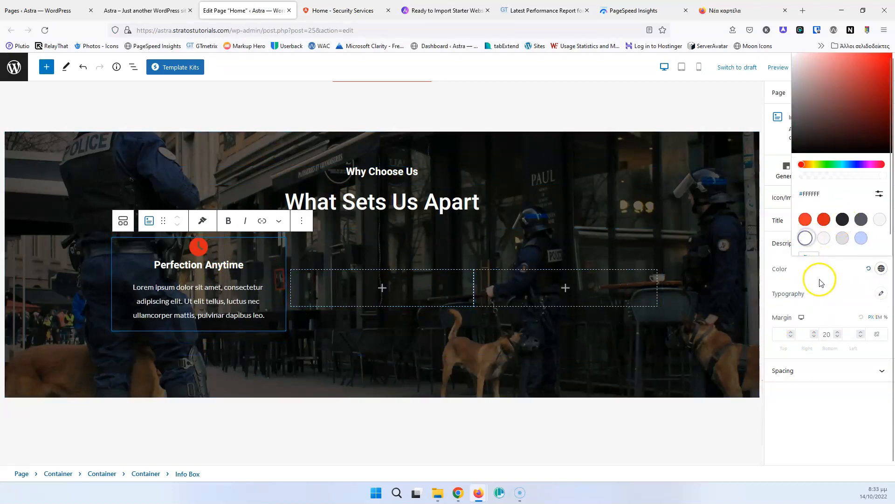
click(819, 279)
Step: Set the clock icon's bottom padding to 20 px and compare the spacing with the demo's Perfection Anytime box
click(819, 198)
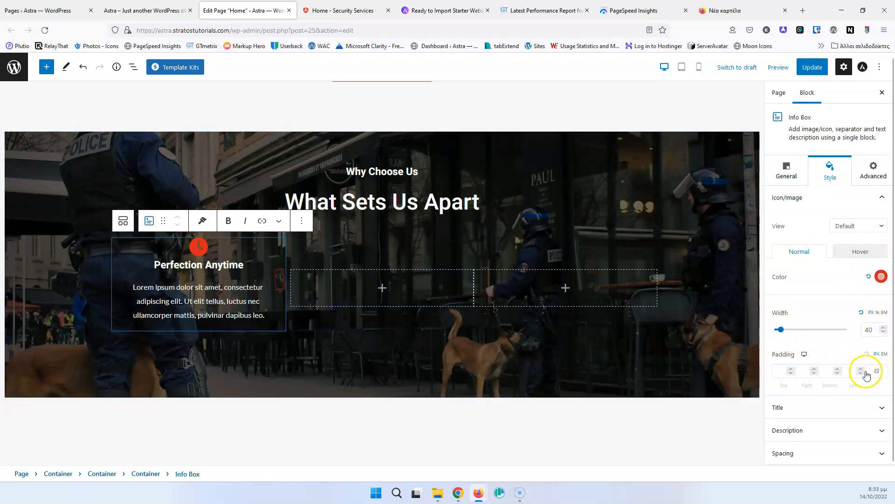
click(830, 372)
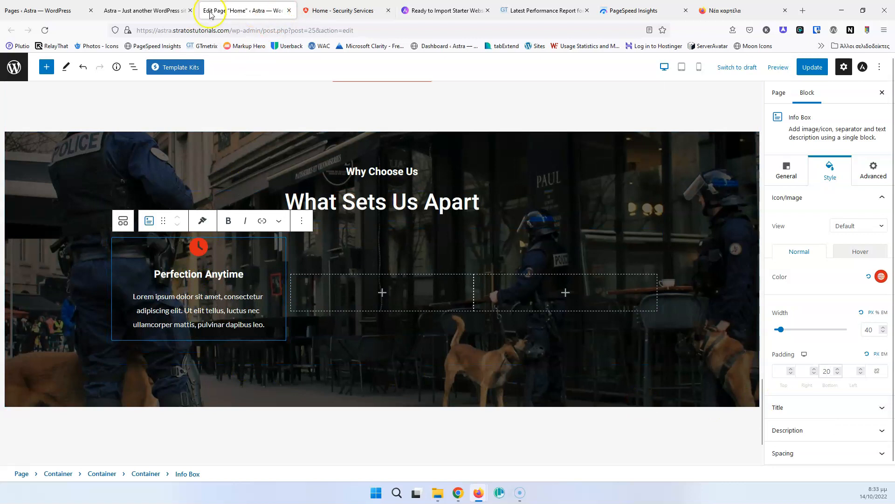
click(341, 11)
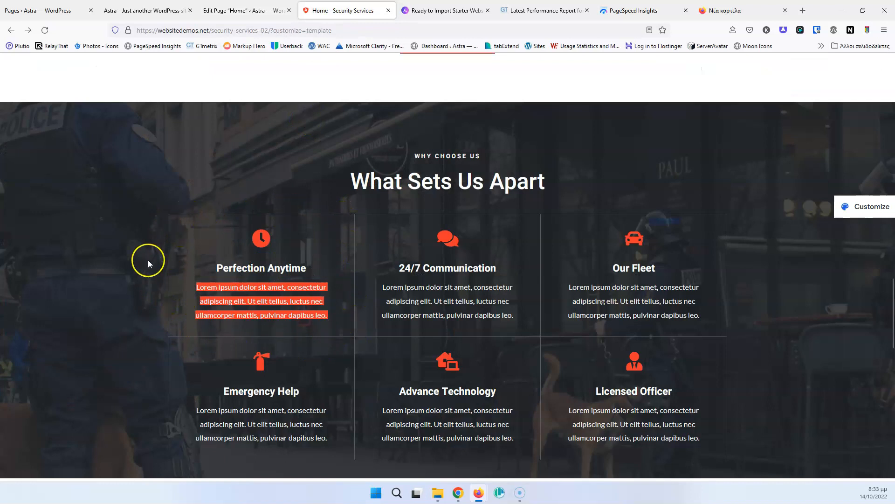
click(245, 11)
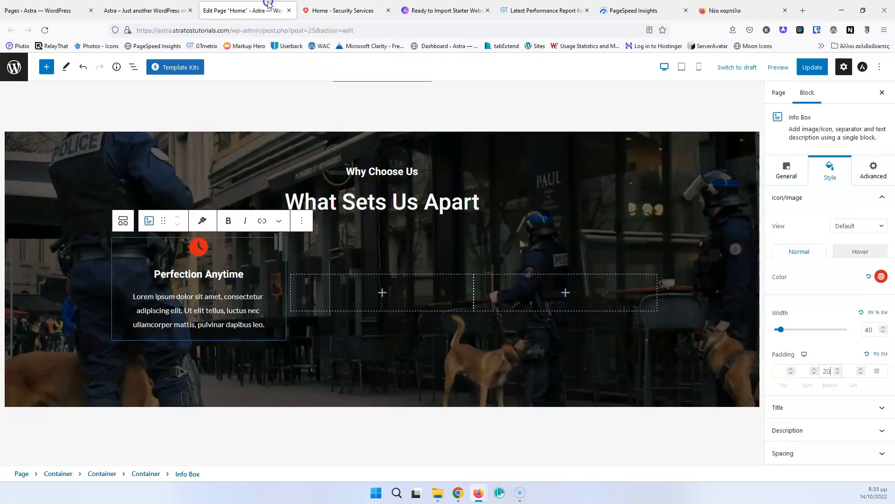
Step: Check the demo's box grid lines and give the container around the Perfection Anytime Info Box a solid border
click(146, 474)
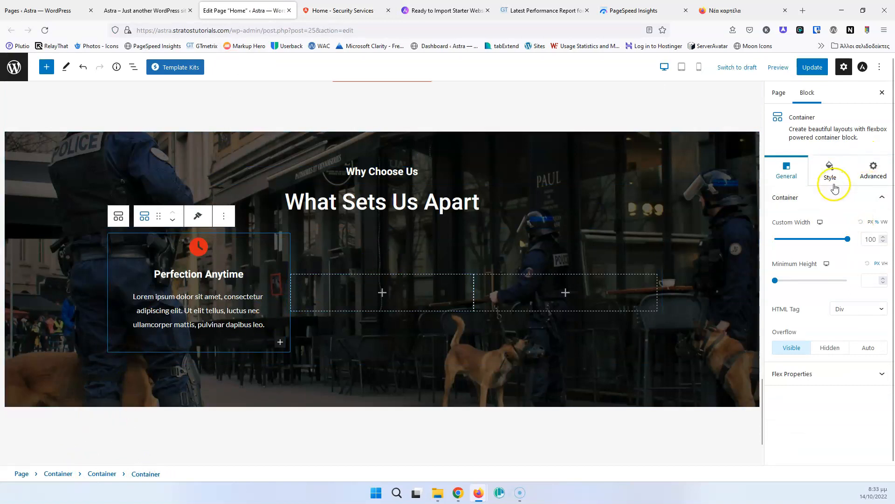
click(331, 10)
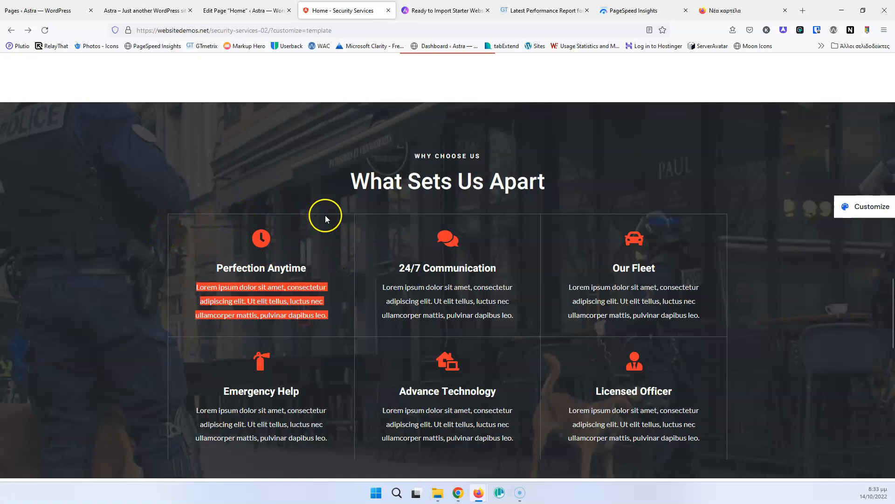
scroll(344, 186, down, 3)
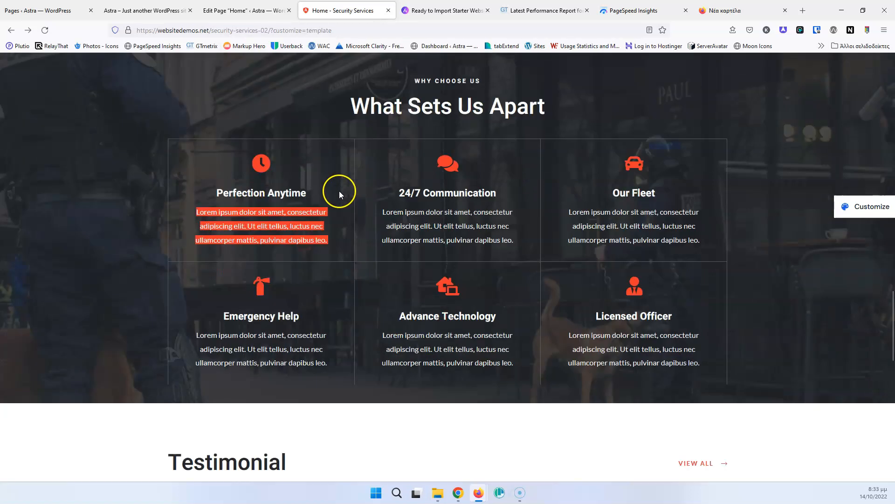
scroll(322, 185, up, 2)
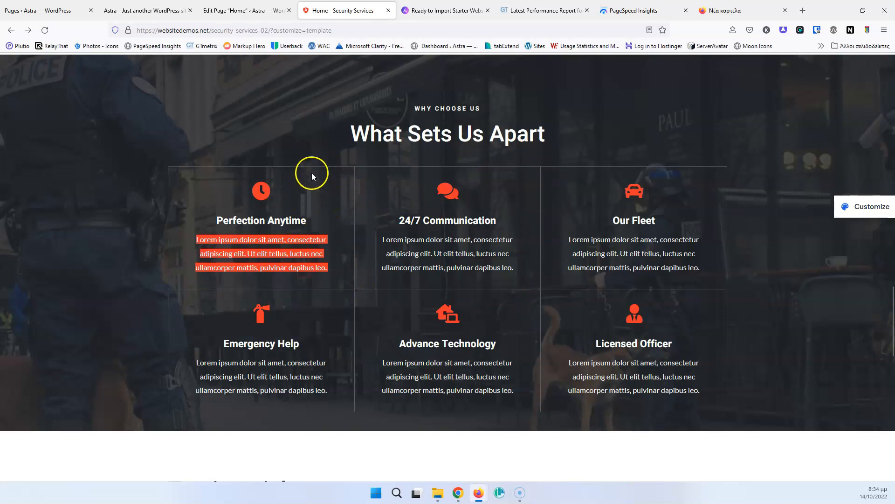
click(243, 10)
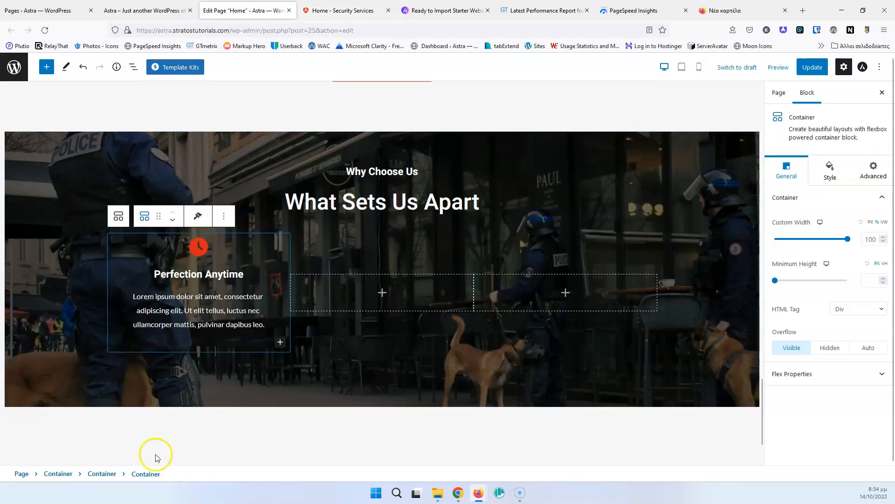
click(830, 171)
click(826, 275)
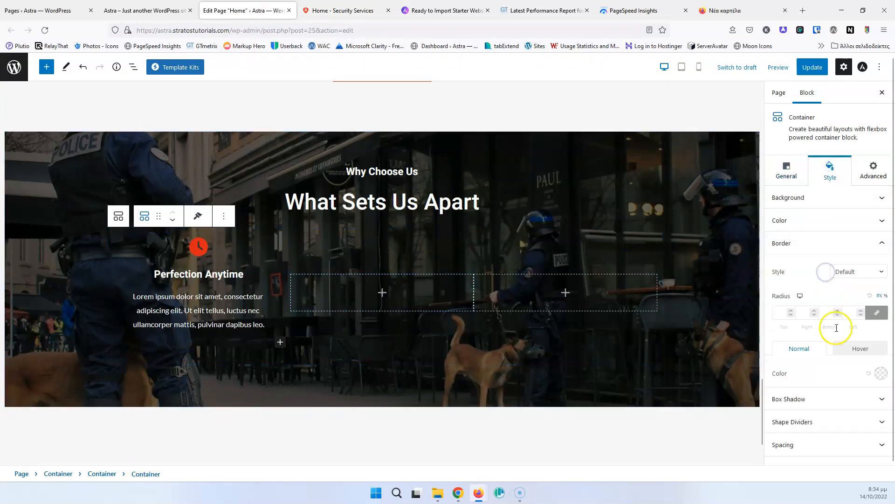
click(859, 274)
click(842, 311)
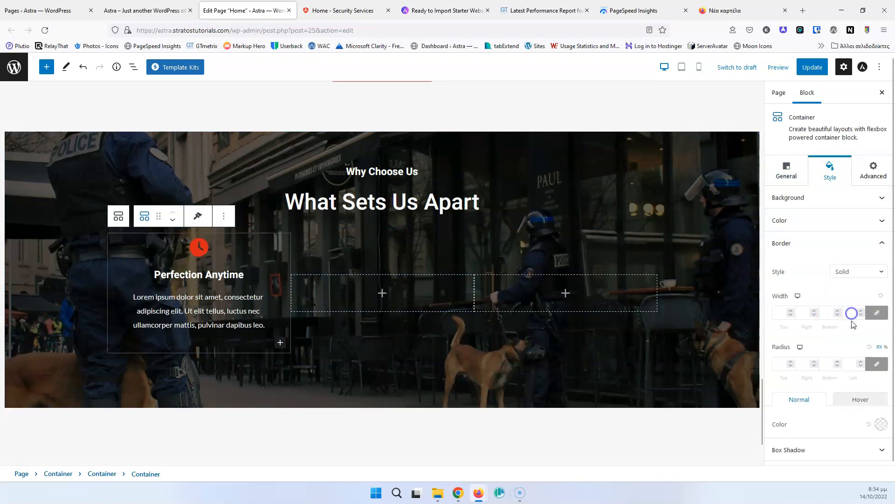
Step: Color the container's border semi-transparent white (#FFFFFF3B) and set its width to 1 on all sides
click(876, 423)
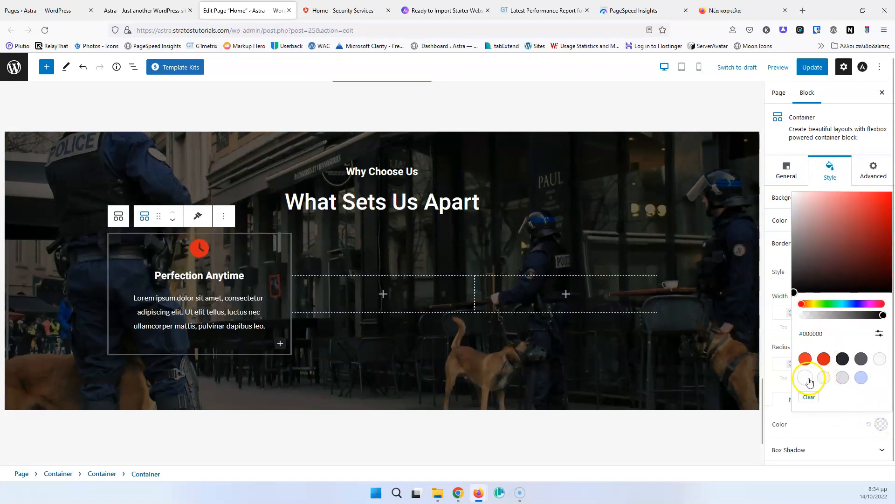
click(807, 378)
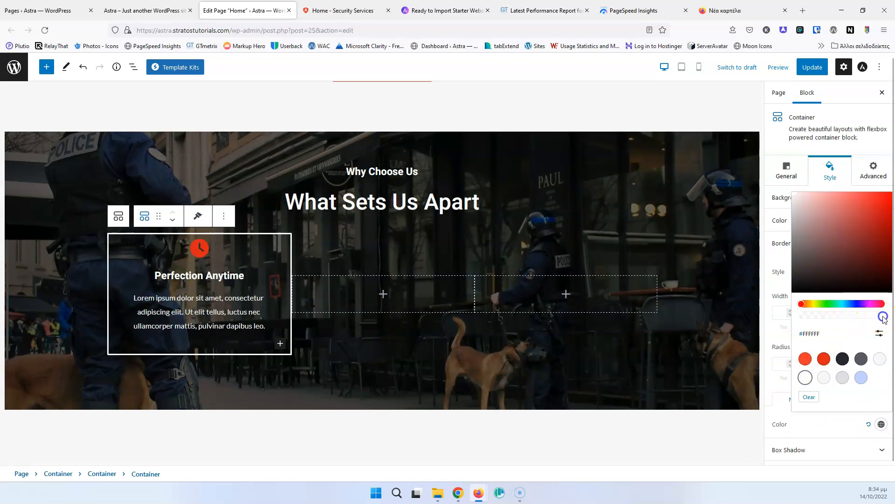
drag(836, 316, 823, 317)
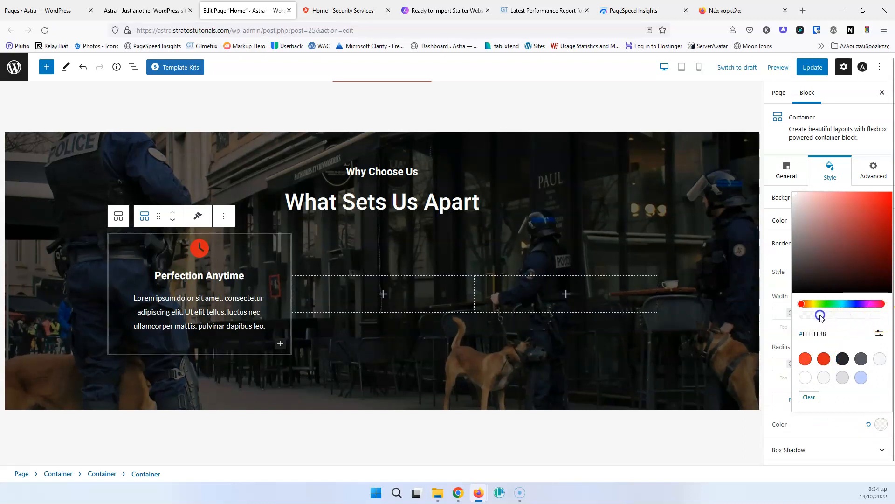
click(771, 334)
click(784, 309)
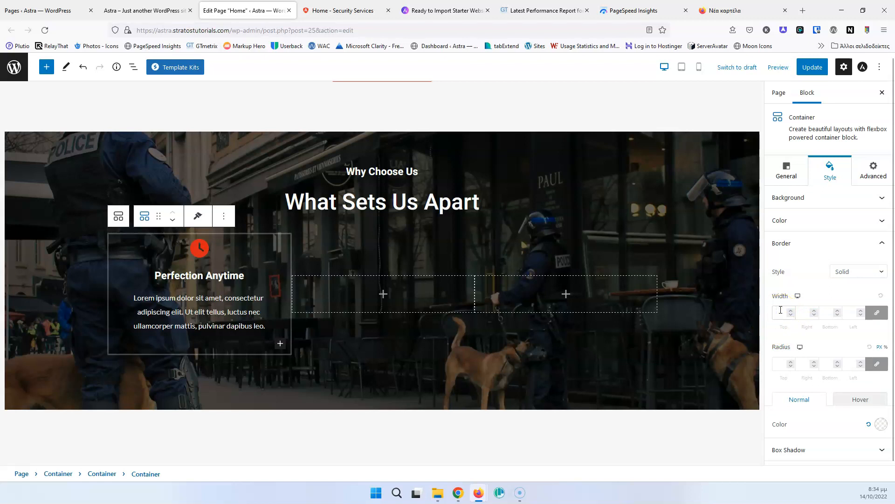
Step: Update the page and check the bordered Perfection Anytime box on the reloaded live home page
click(814, 68)
click(142, 10)
click(44, 31)
scroll(233, 257, down, 5)
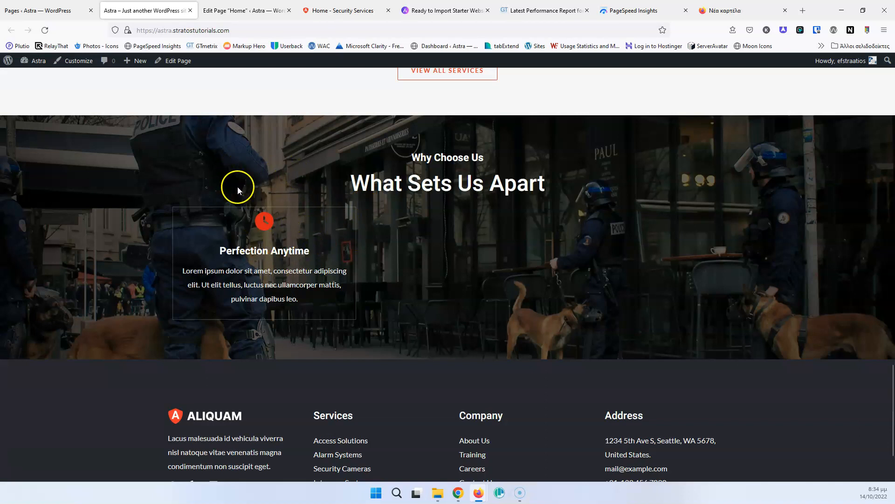
Step: Darken the What Sets Us Apart section's background image overlay to #000000A6 and update the page
click(255, 15)
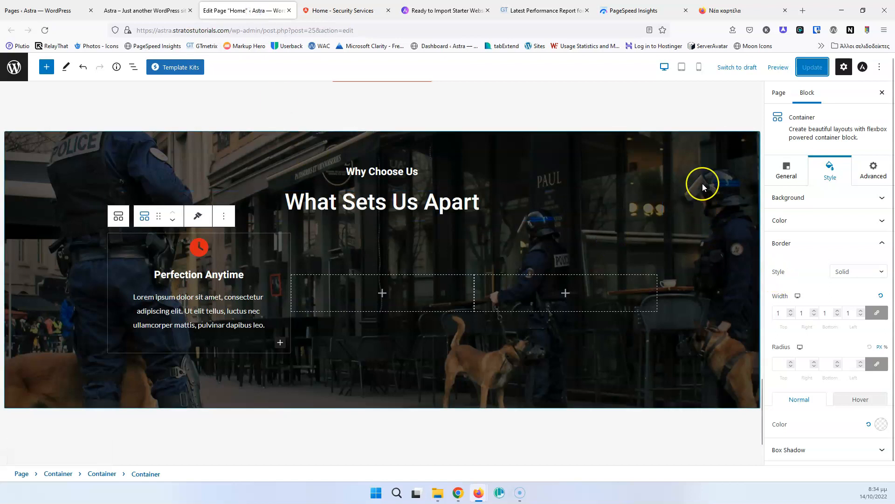
click(712, 156)
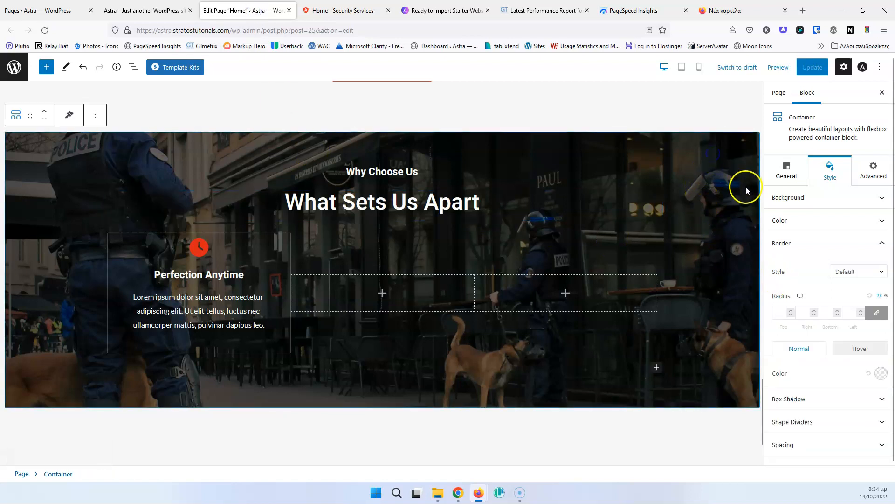
click(801, 195)
scroll(835, 320, down, 5)
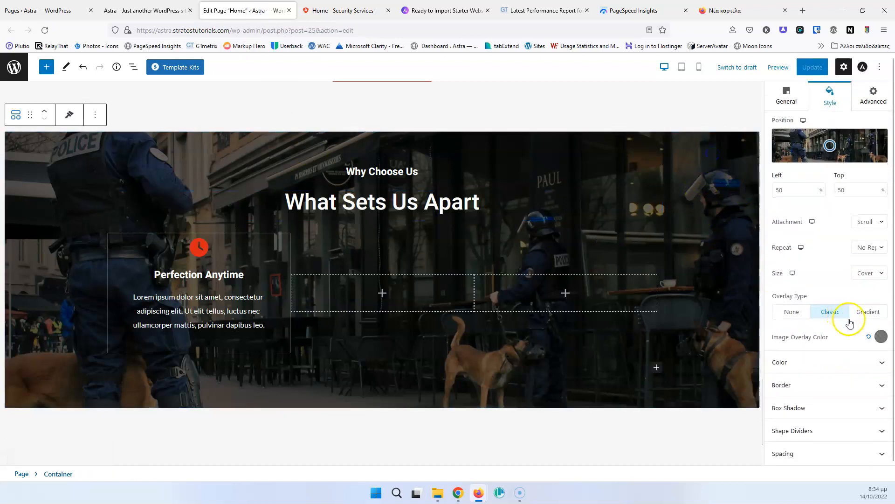
click(882, 338)
click(849, 228)
drag(845, 228, 859, 230)
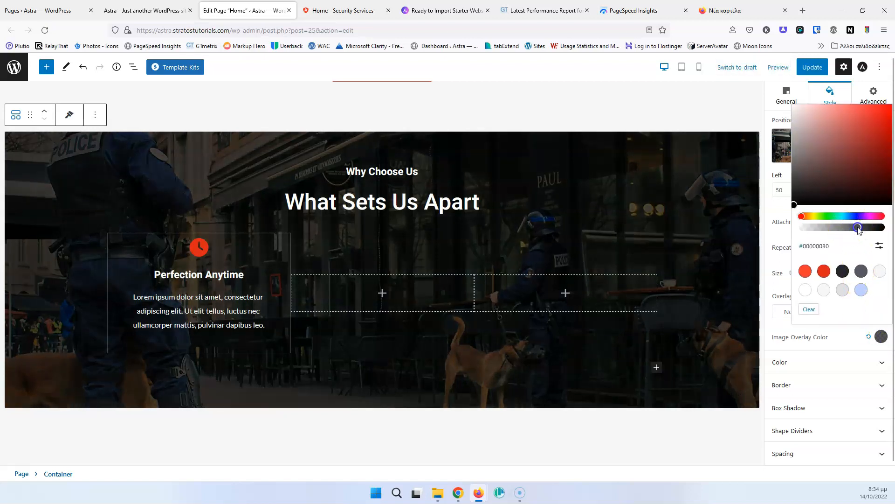
click(813, 67)
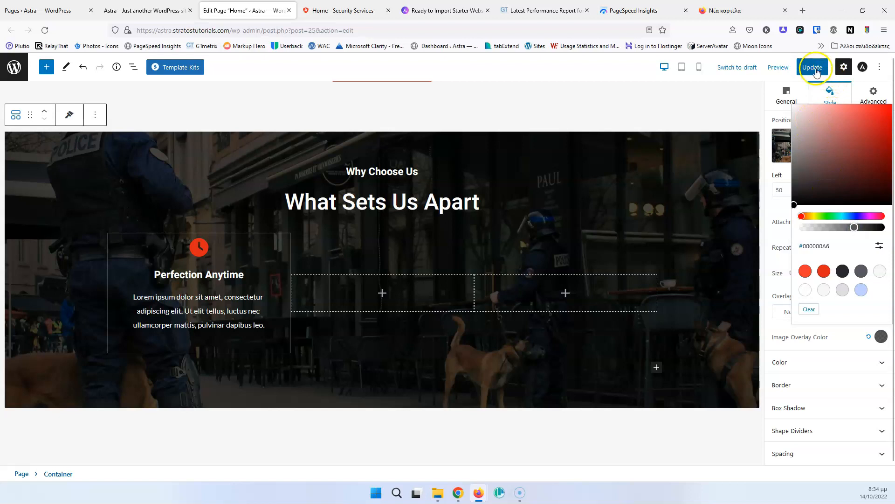
Step: Compare the section with the demo and the live home page, reloading the page editor
click(331, 6)
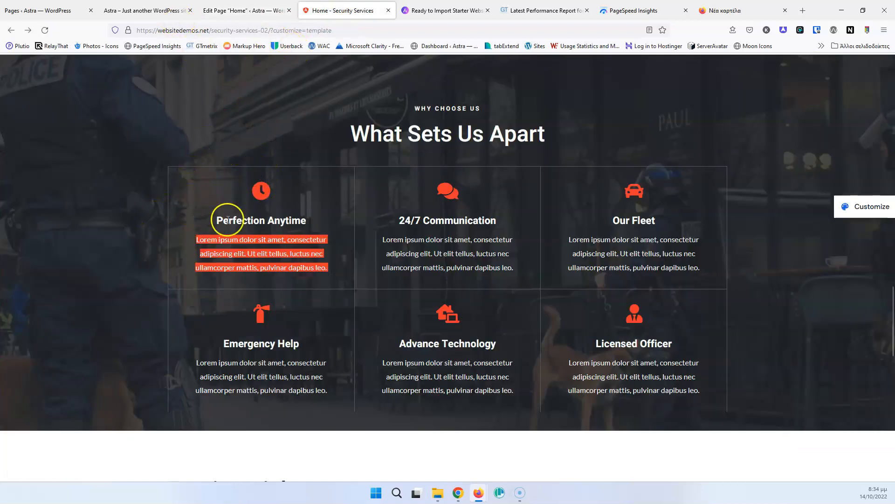
click(235, 9)
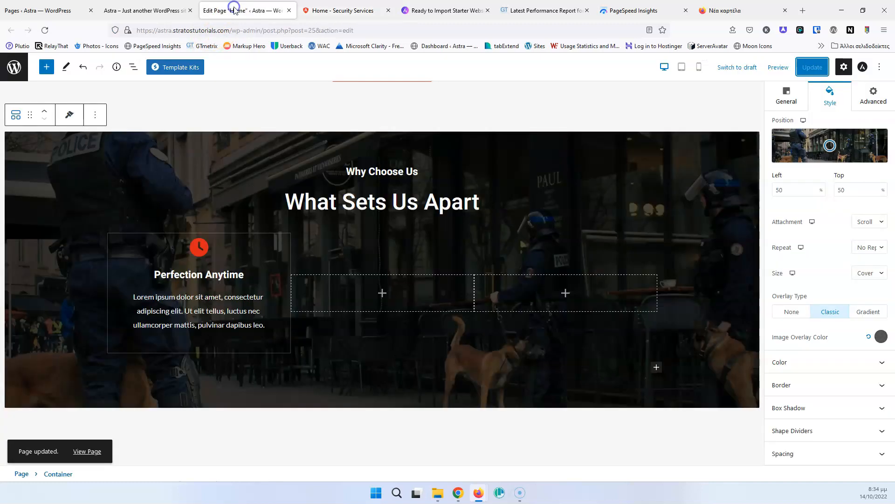
click(45, 30)
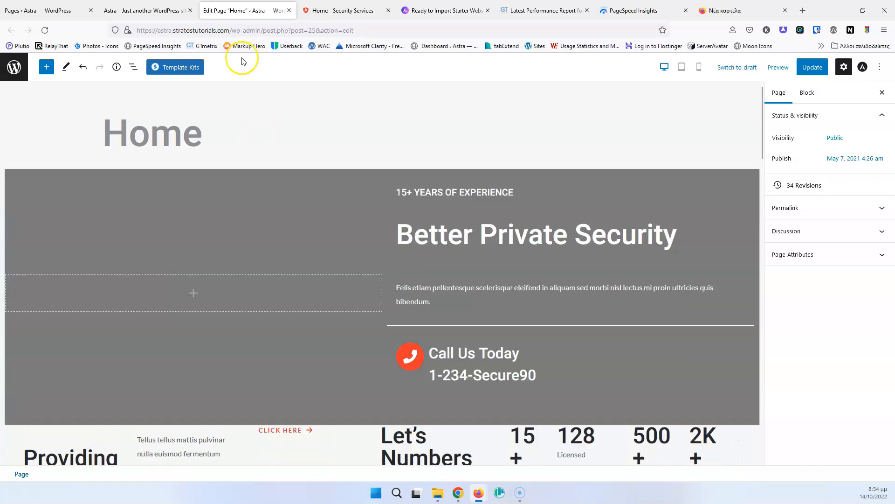
click(181, 11)
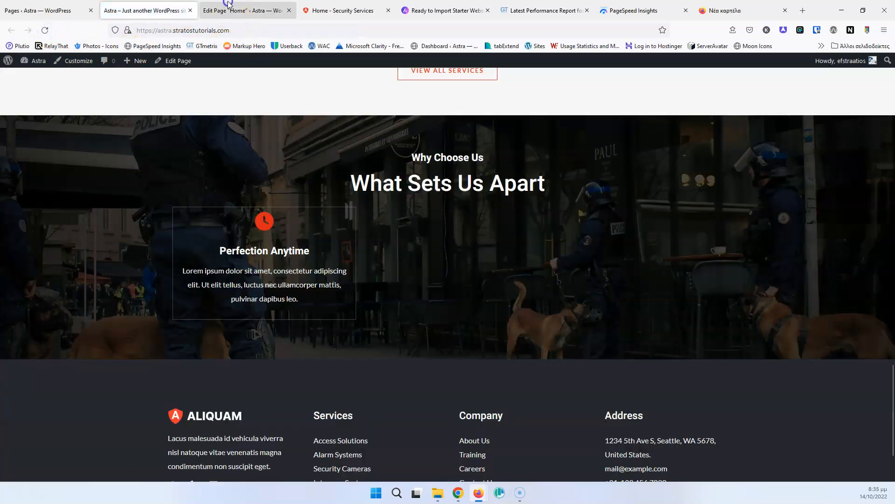
Step: Set the Perfection Anytime Info Box padding to 20 px on all sides and update the page
click(228, 4)
scroll(252, 276, down, 15)
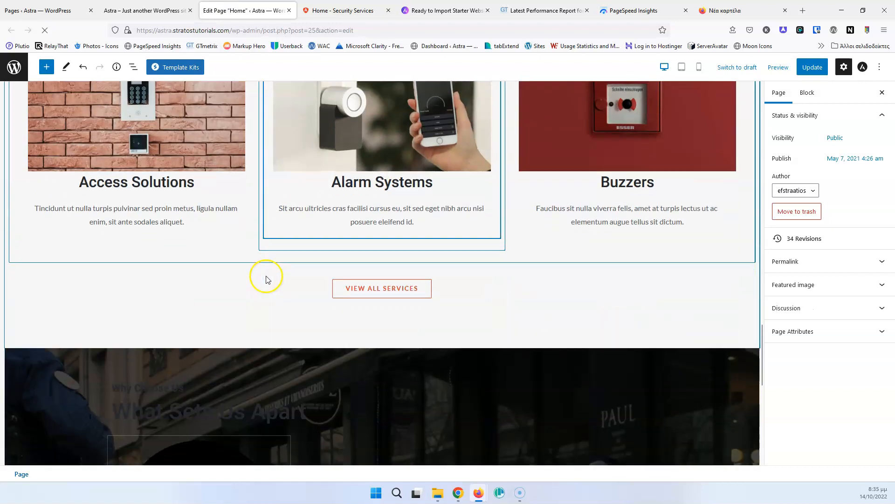
scroll(266, 279, down, 7)
click(223, 139)
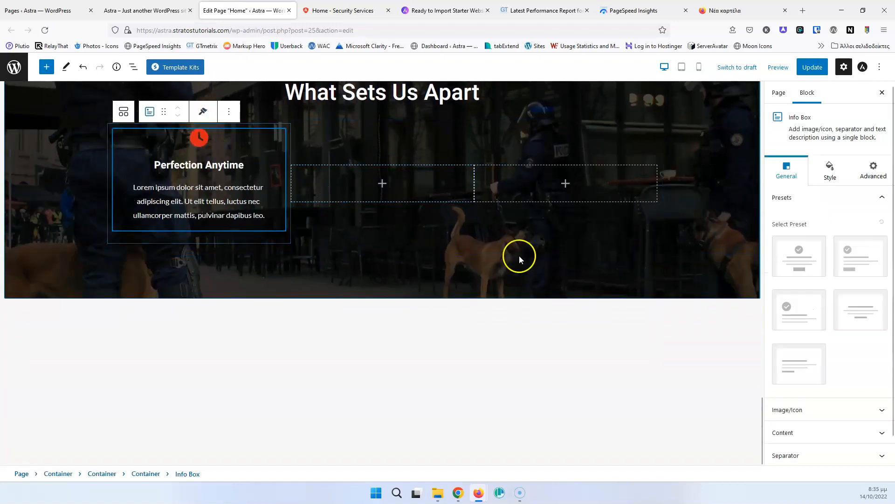
click(834, 173)
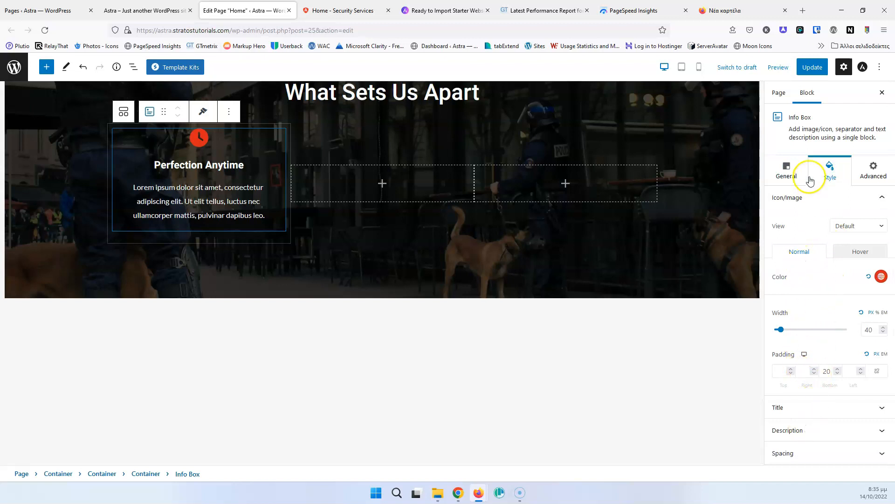
click(802, 452)
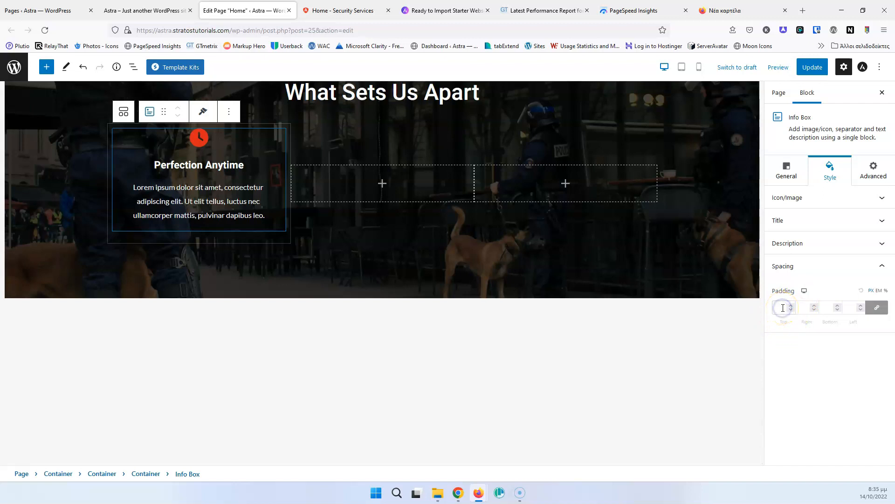
text(20)
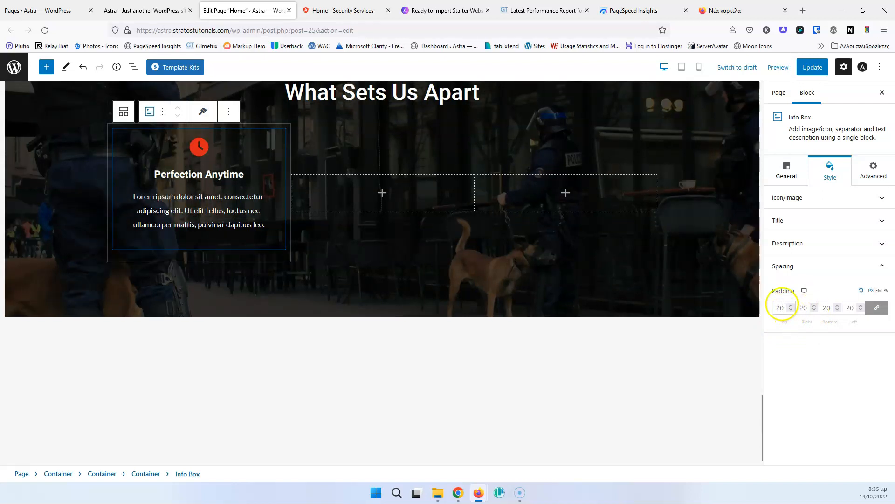
click(811, 66)
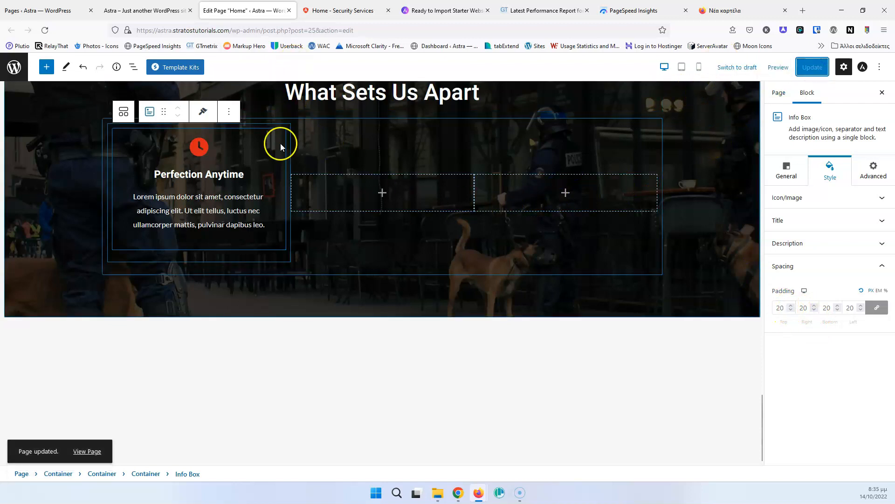
Step: Duplicate the Perfection Anytime Info Box within its container
click(229, 112)
click(240, 193)
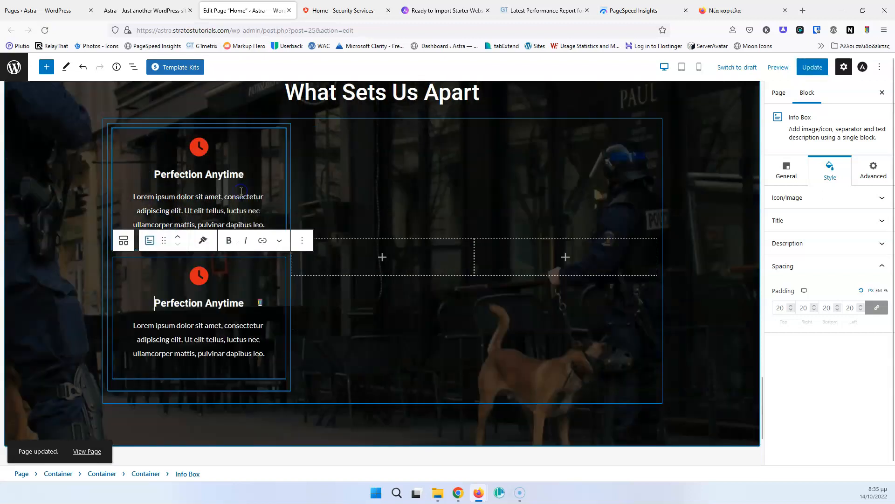
Step: Duplicate the Perfection Anytime Info Box four more times within the first column's container
scroll(240, 219, up, 5)
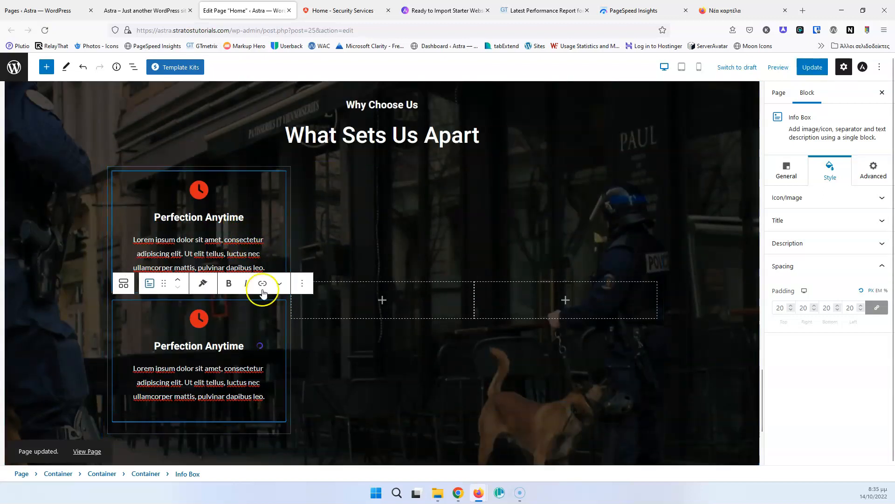
click(262, 214)
click(232, 155)
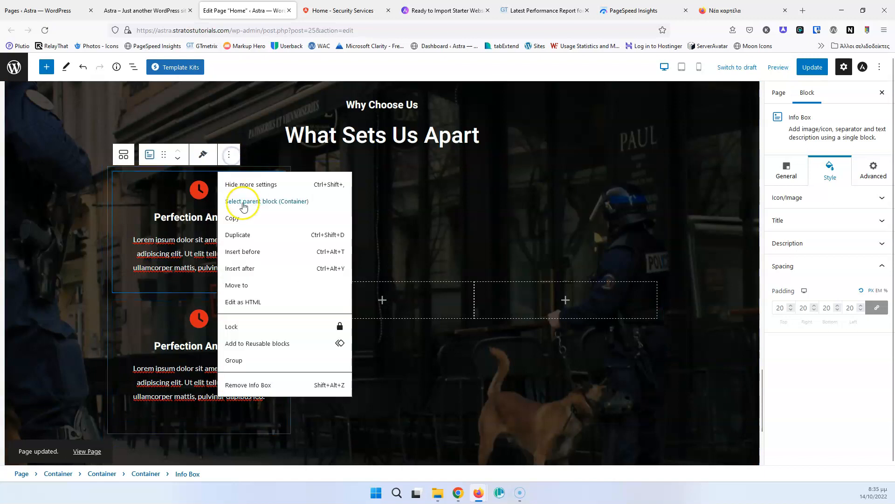
click(247, 238)
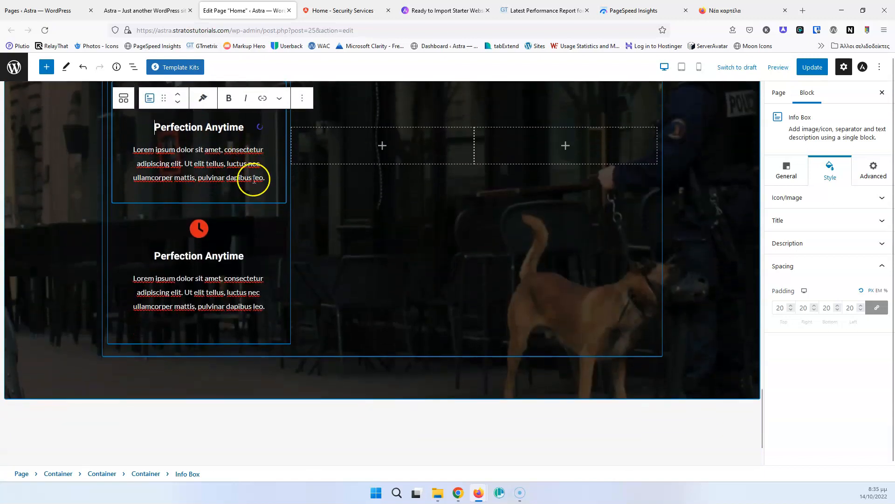
click(302, 210)
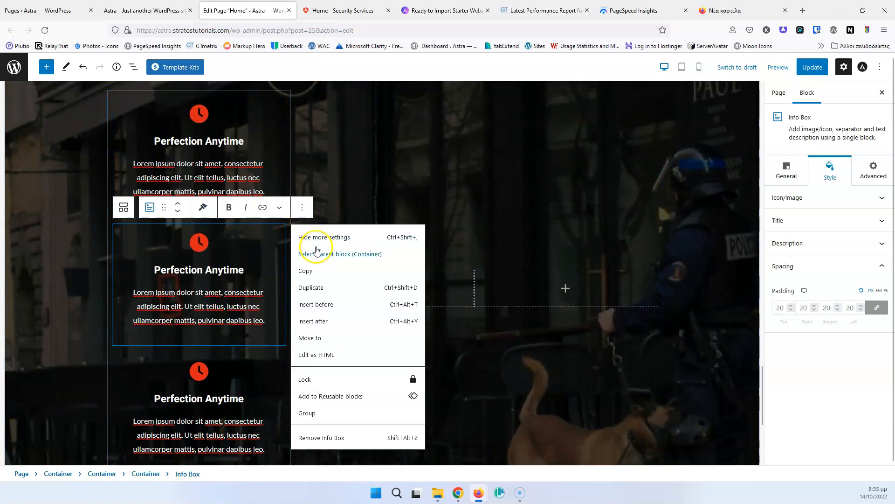
click(313, 288)
scroll(268, 240, down, 4)
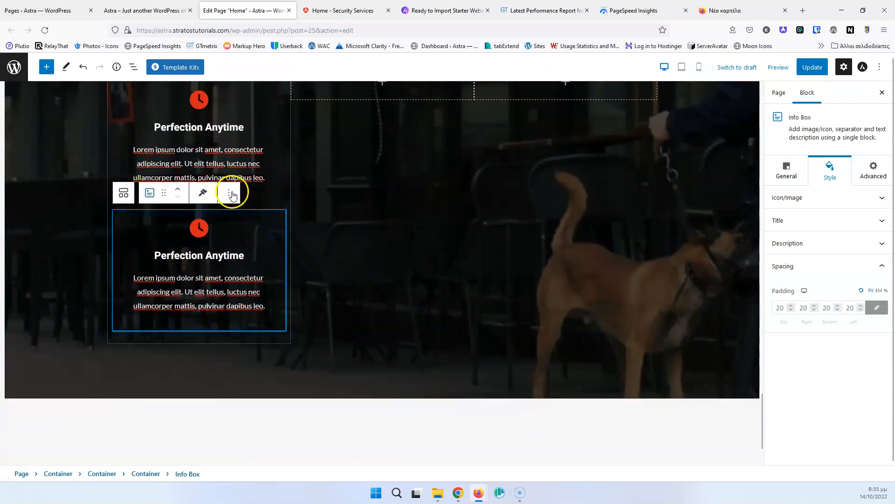
click(229, 193)
click(260, 274)
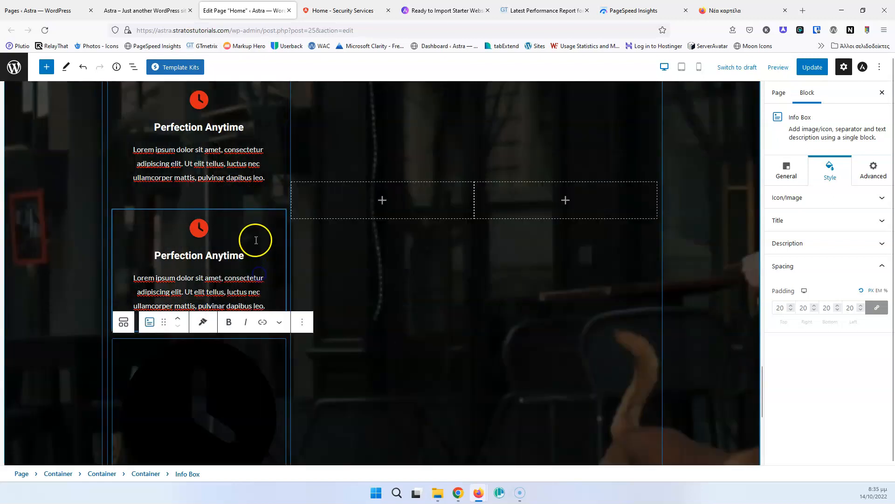
scroll(246, 234, down, 3)
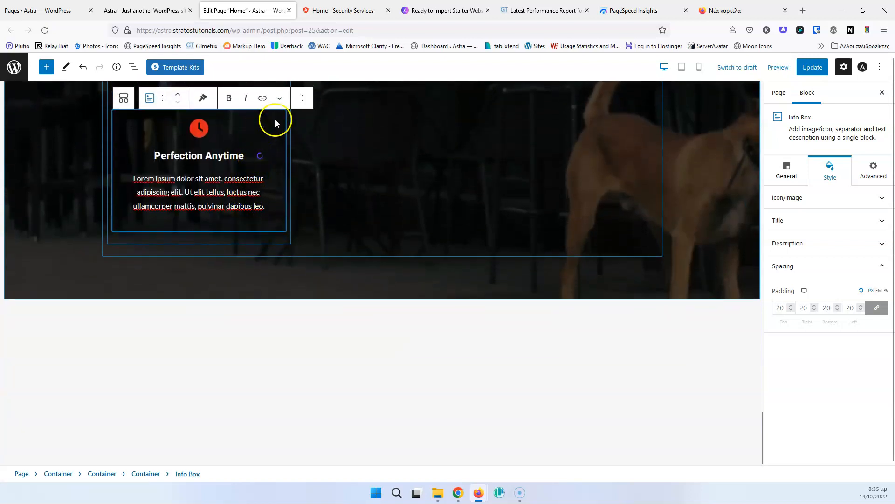
click(302, 97)
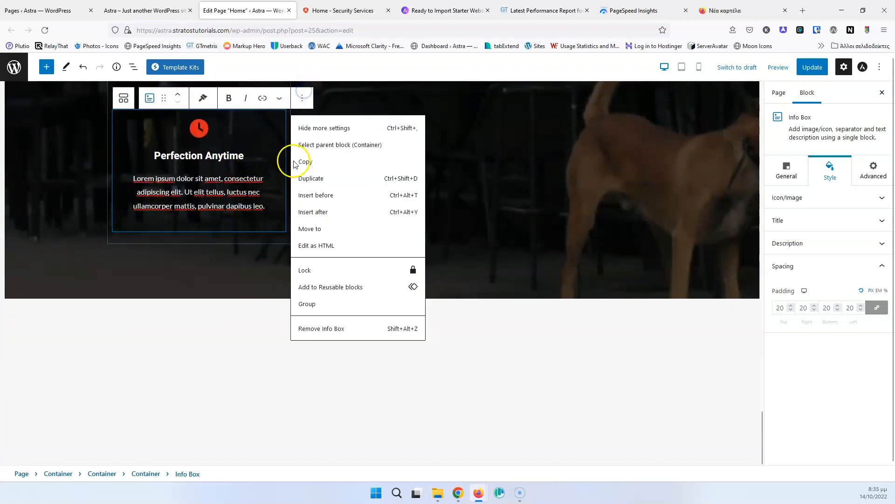
click(311, 179)
scroll(294, 234, down, 2)
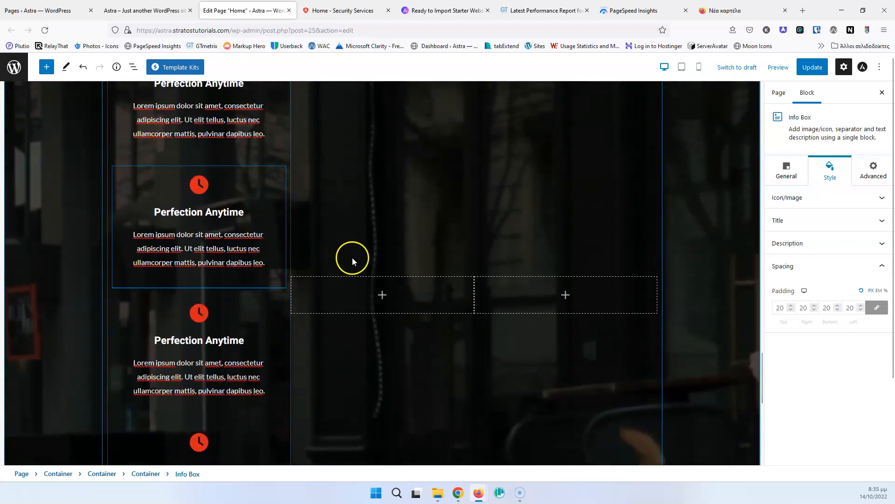
Step: Add an empty Paragraph block to both the second and the third column containers
click(383, 295)
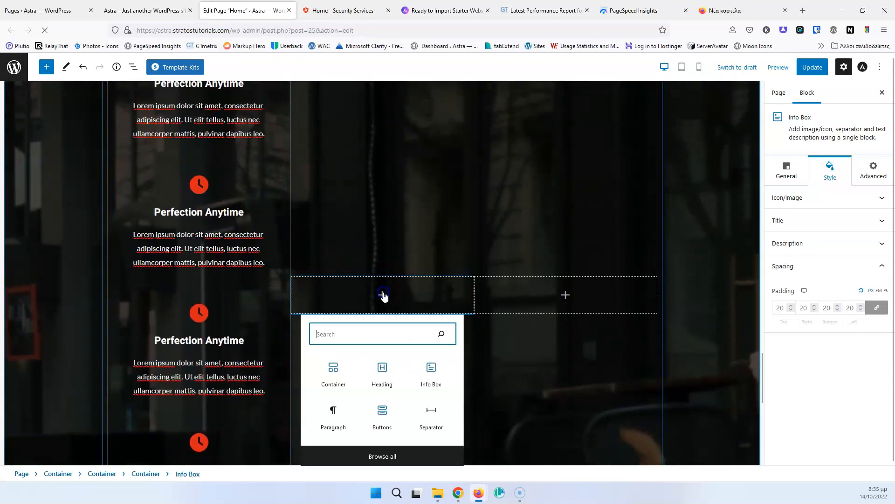
click(331, 417)
click(566, 294)
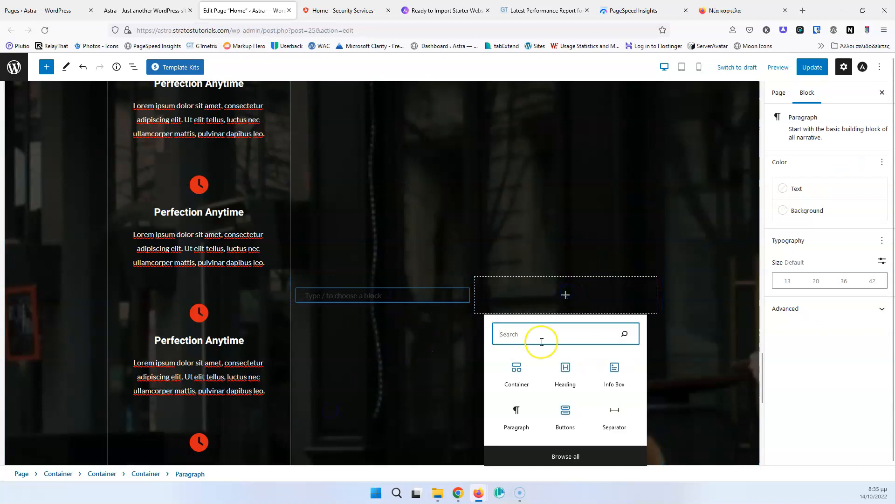
click(507, 411)
Step: Move one Info Box from the first column into the second column and another into the third column
click(180, 187)
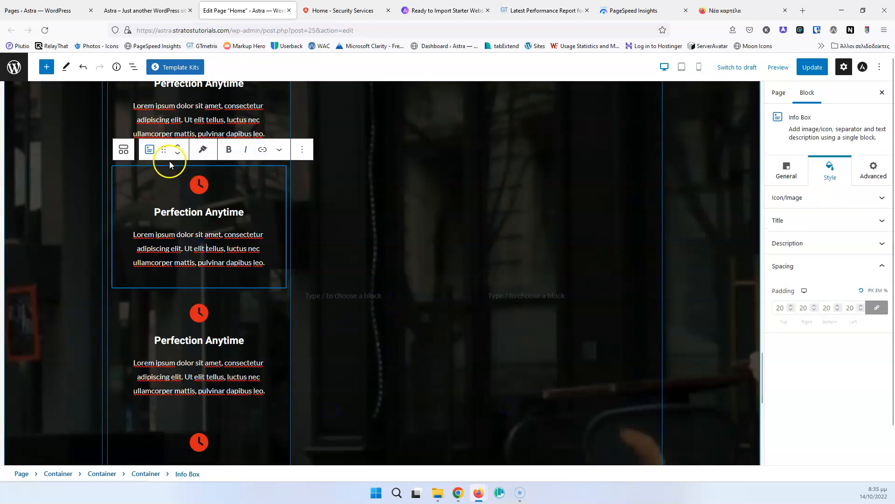
drag(162, 150, 343, 214)
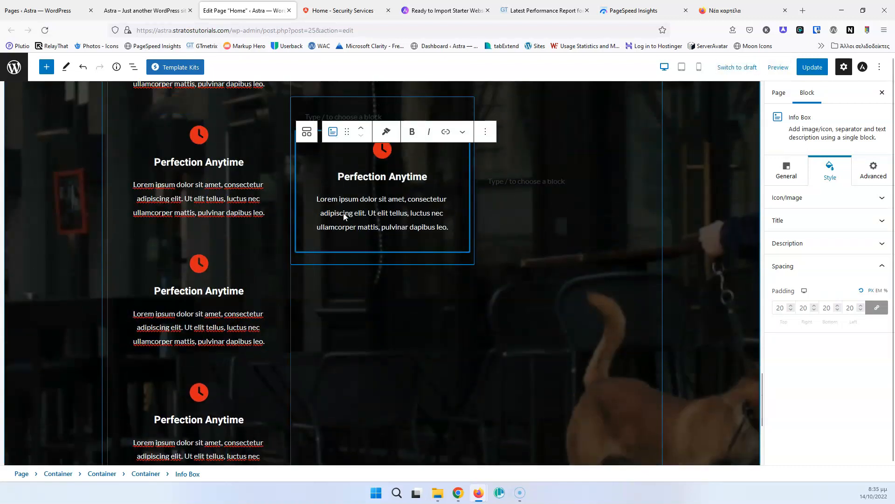
scroll(344, 214, up, 2)
click(194, 258)
scroll(160, 208, down, 3)
click(161, 208)
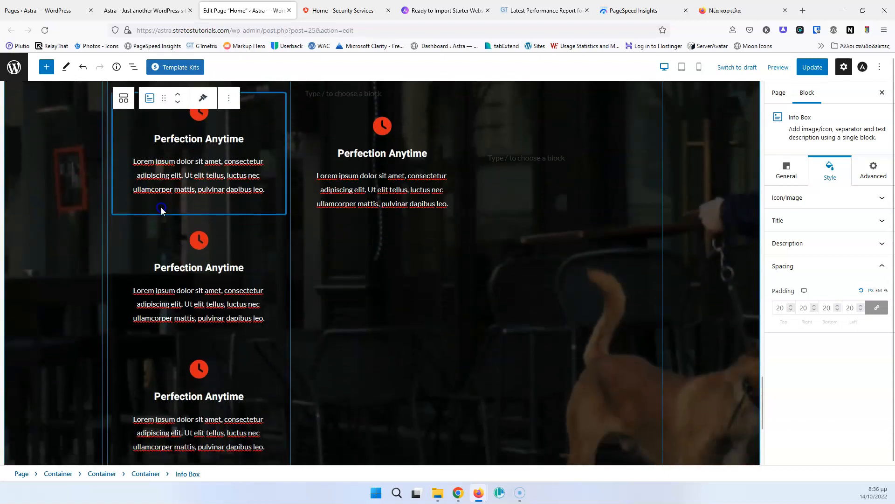
click(167, 259)
drag(161, 219, 516, 268)
scroll(517, 256, up, 1)
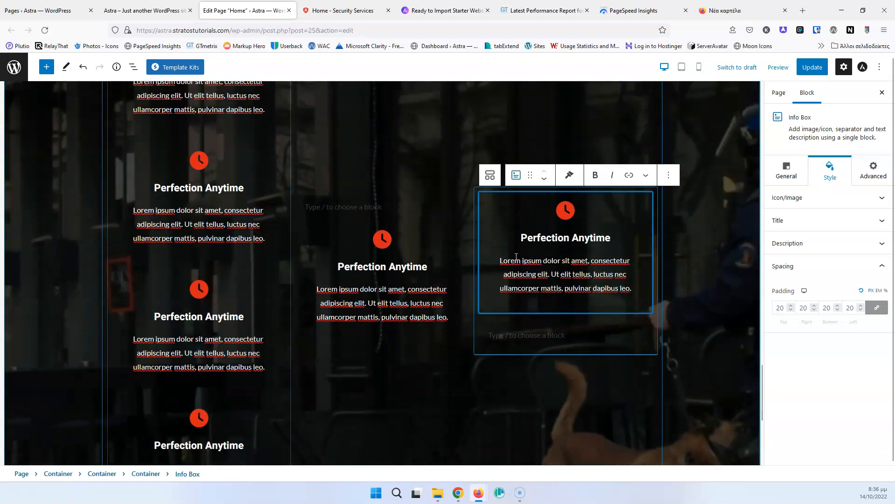
scroll(134, 294, down, 3)
scroll(266, 253, up, 2)
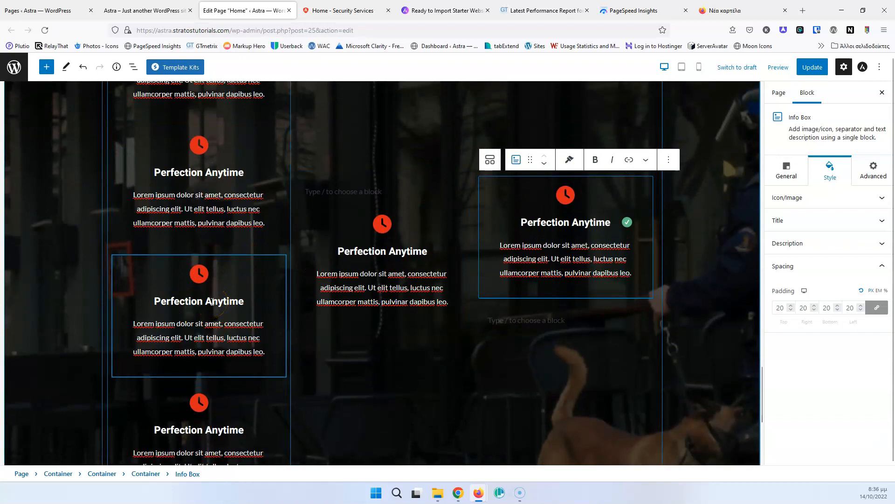
click(125, 273)
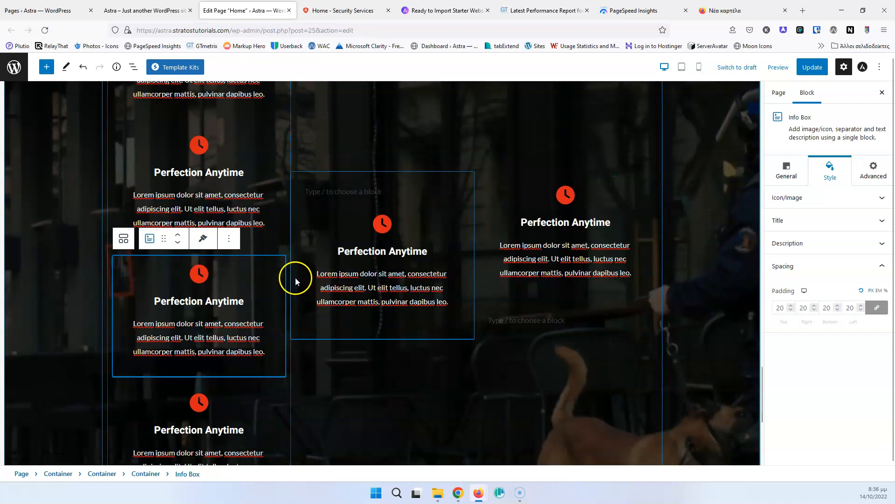
click(156, 164)
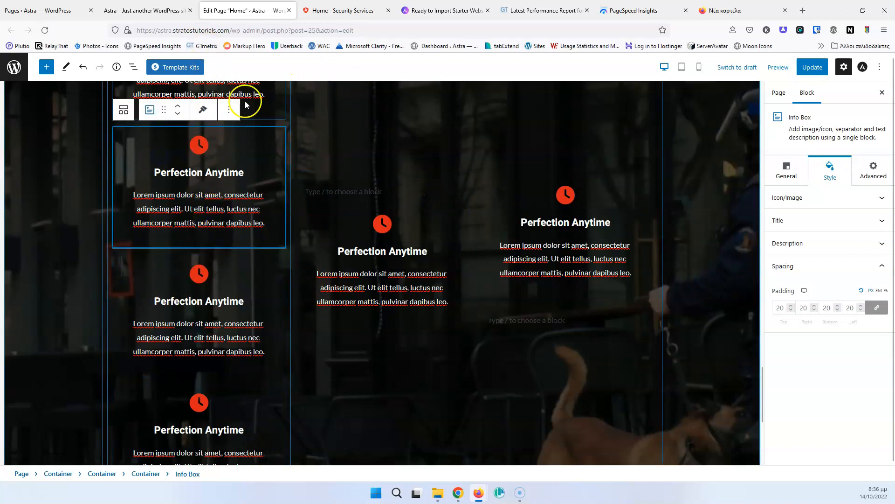
click(424, 215)
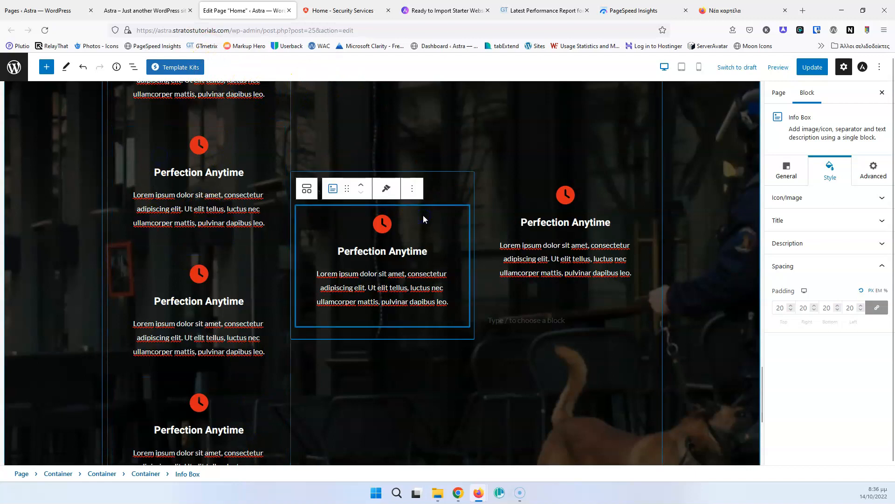
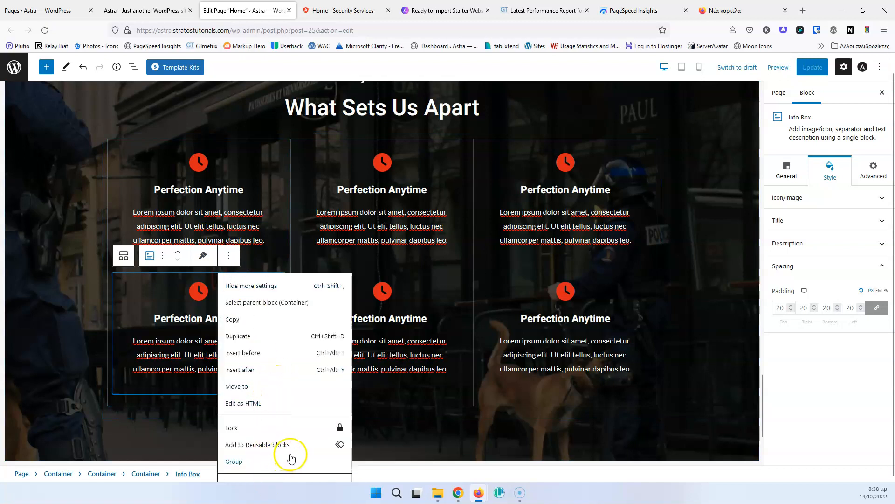
Step: Remove the lower Info Box from each of the three columns, leaving a single row of Info Boxes
click(306, 480)
click(463, 289)
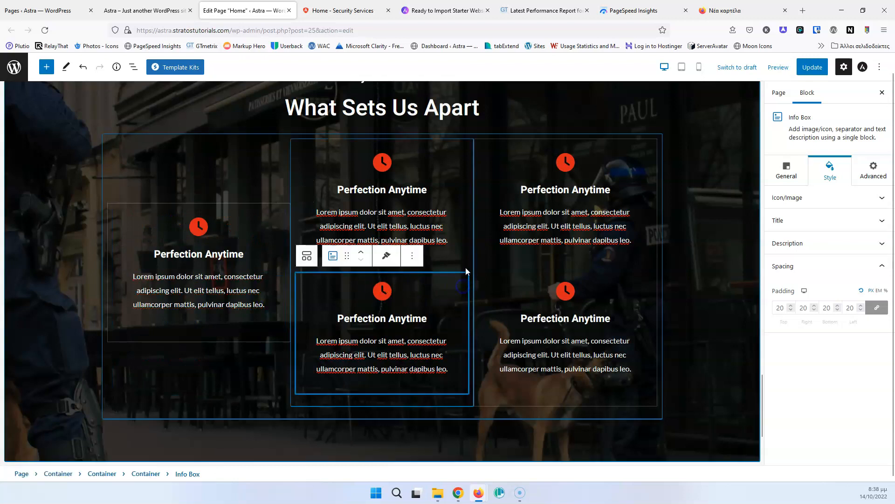
click(412, 256)
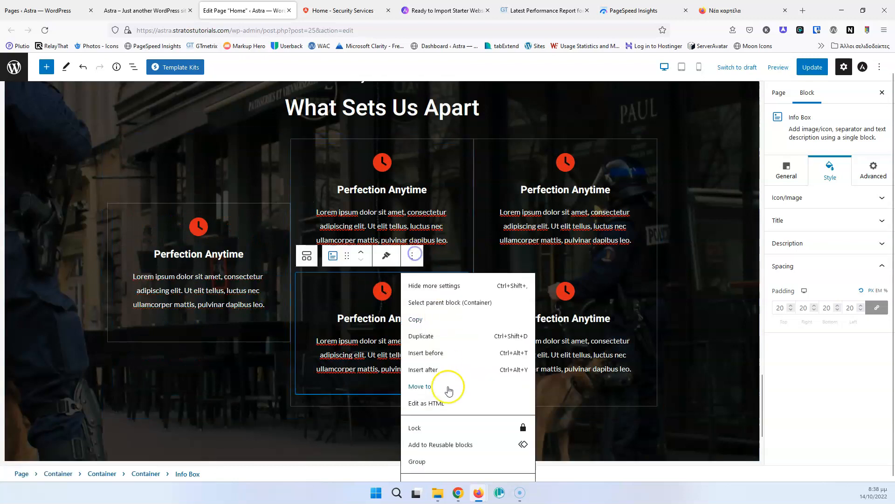
click(468, 480)
click(635, 292)
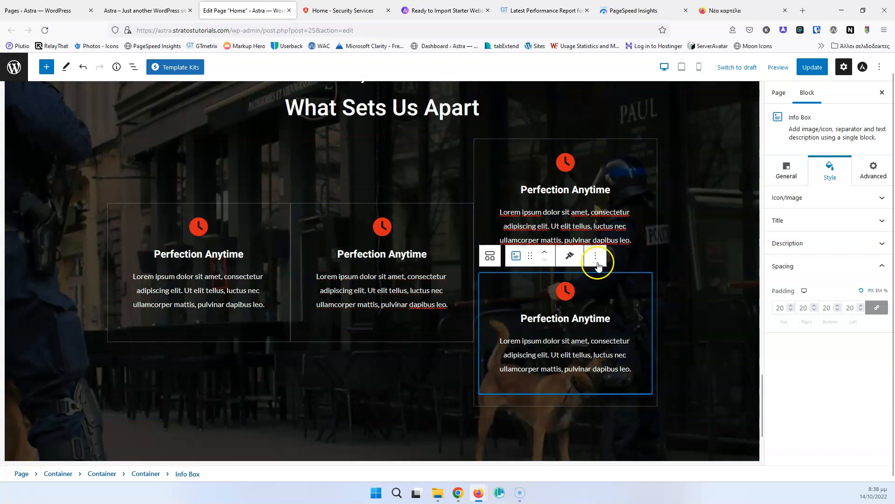
click(596, 256)
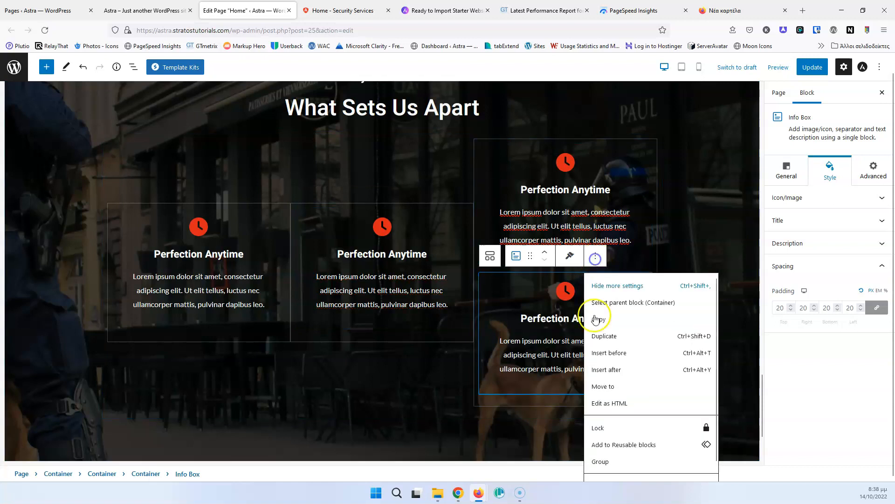
click(624, 479)
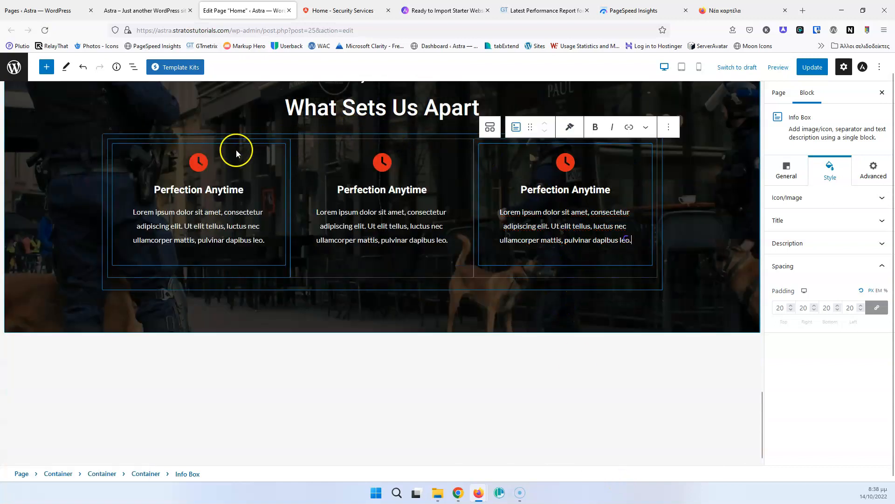
Step: Duplicate the container holding the three Info Box columns to make a second row below it
click(231, 135)
click(219, 117)
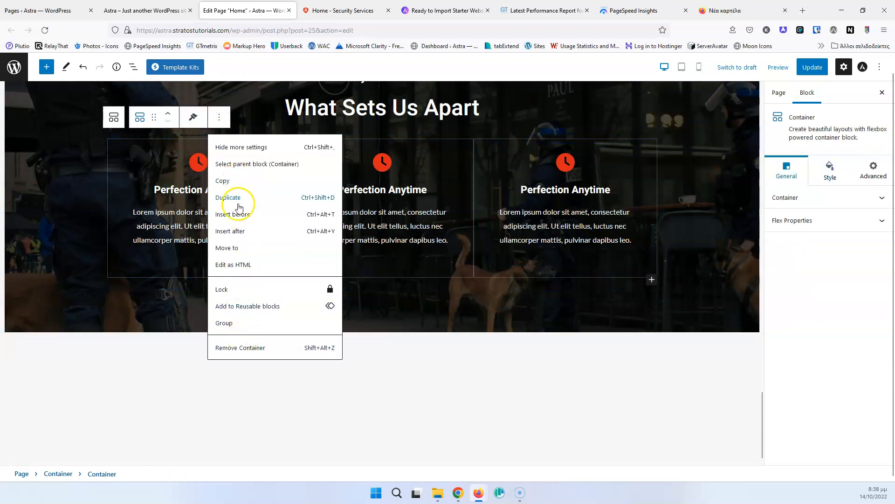
click(245, 201)
scroll(380, 266, down, 4)
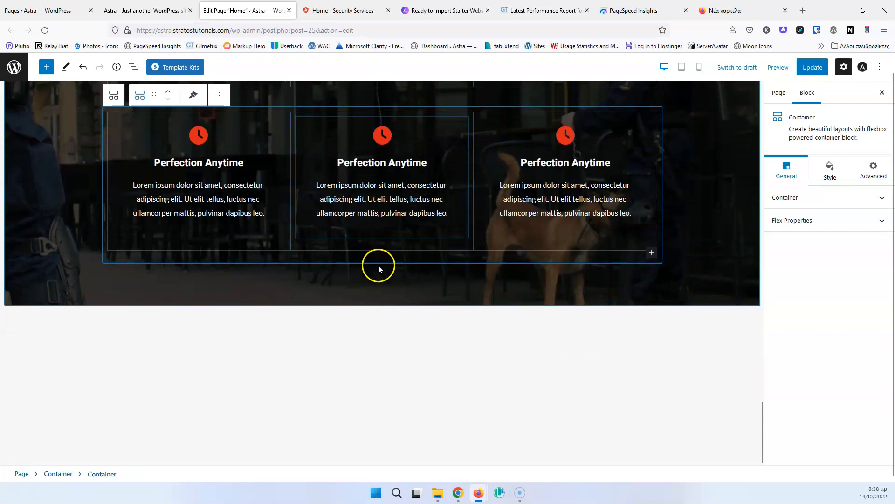
scroll(693, 242, up, 3)
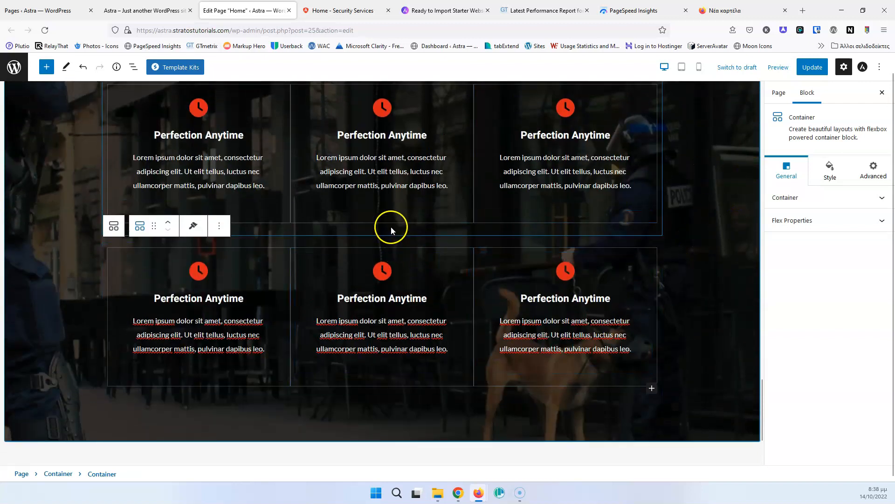
Step: Update the page and check the What Sets Us Apart section on the live home page
click(814, 68)
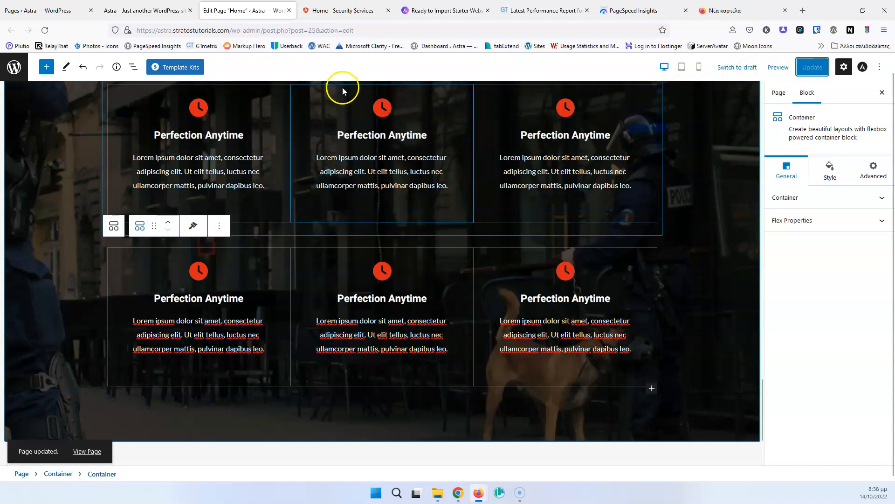
click(124, 10)
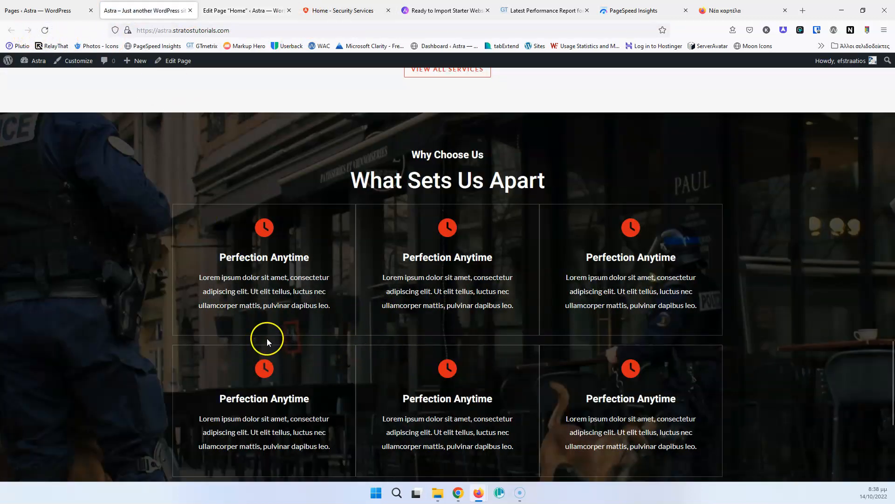
click(240, 10)
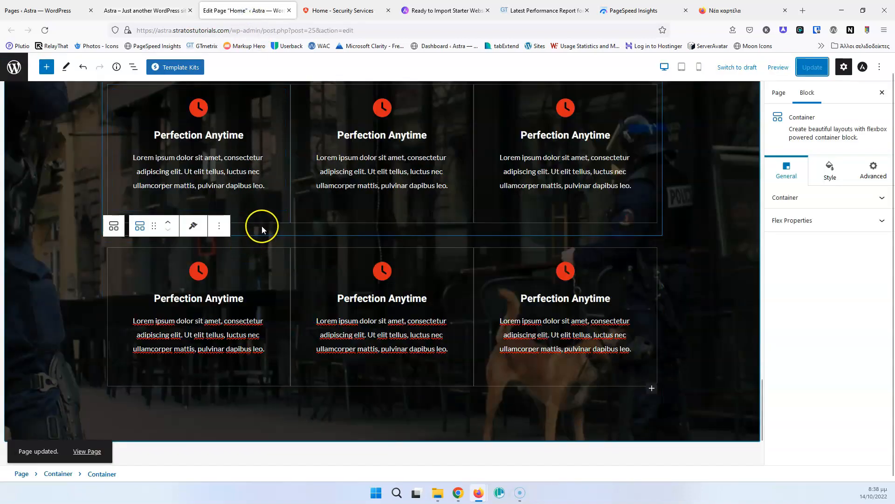
Step: Set the top and bottom padding of the first Info Box in the upper row to 0
click(260, 231)
click(260, 231)
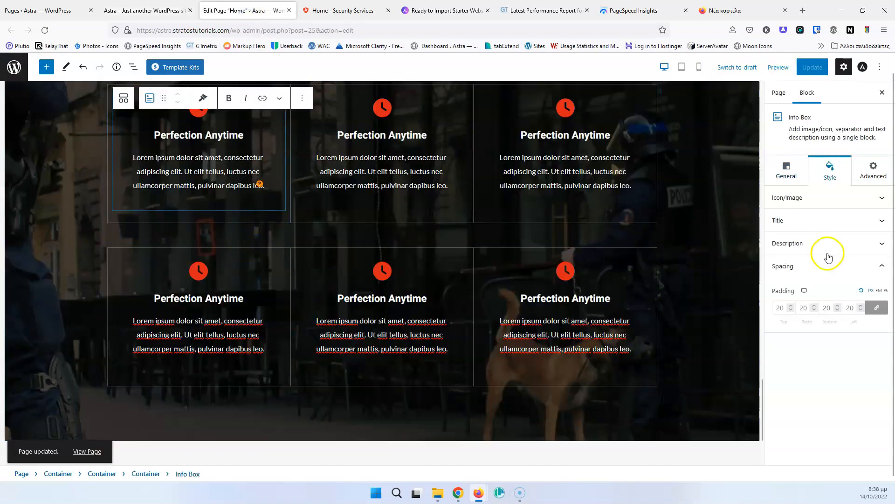
double_click(781, 308)
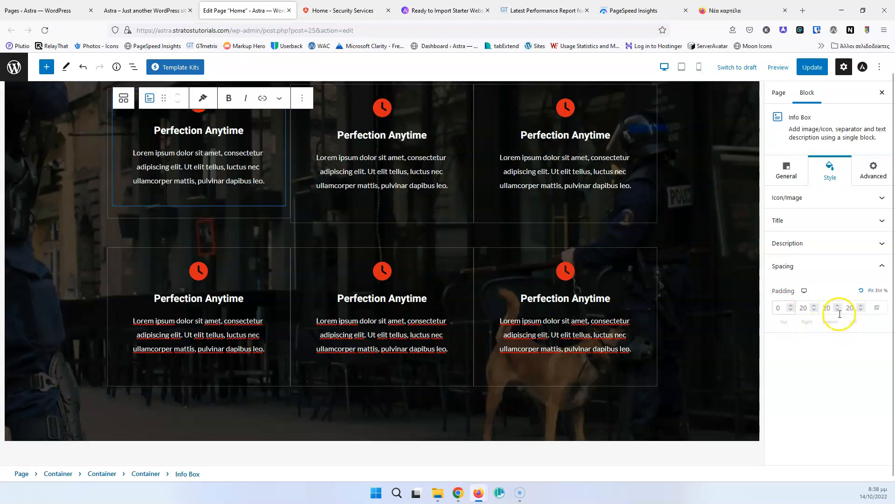
text(0)
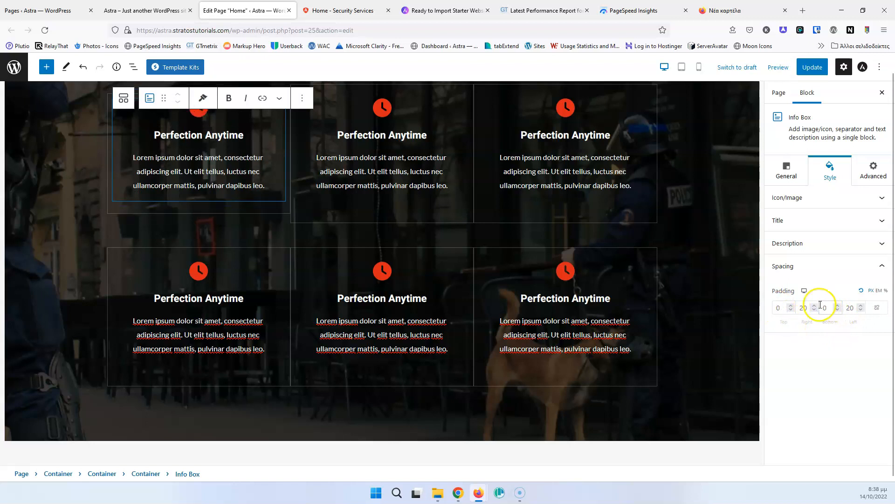
Step: Copy the first Info Box's style and paste it onto the second and third Info Boxes in the upper row
click(202, 100)
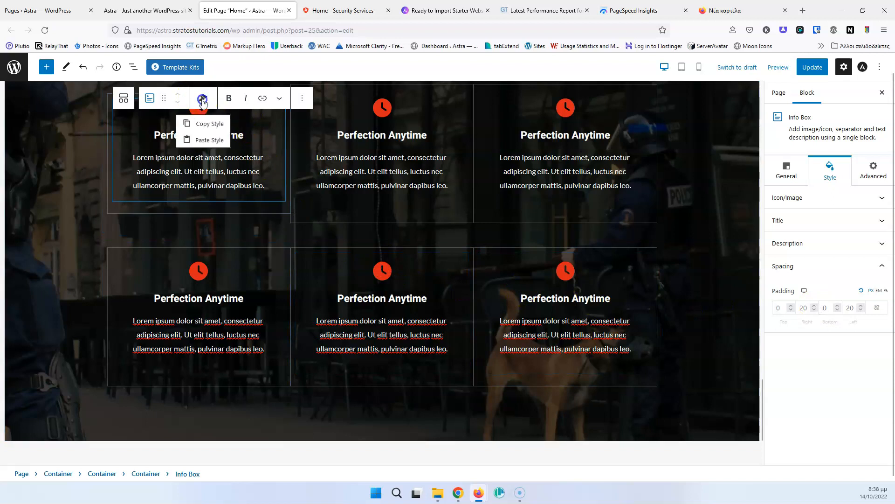
click(207, 128)
click(324, 203)
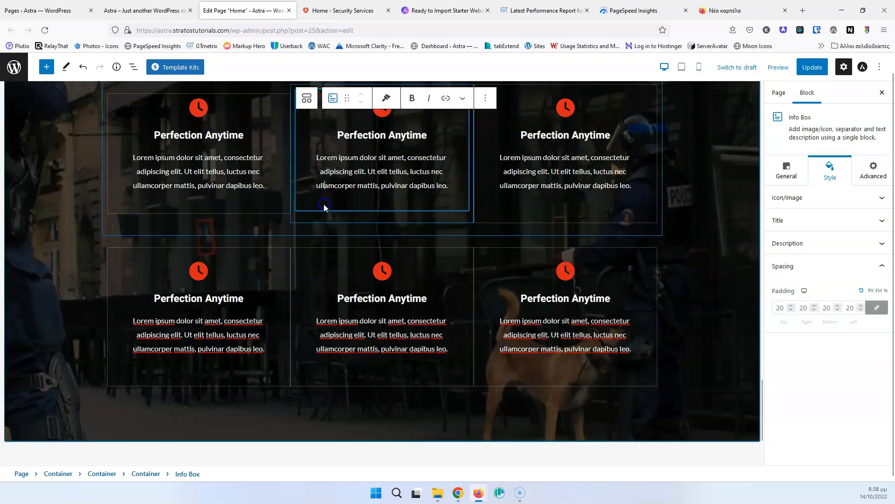
click(386, 98)
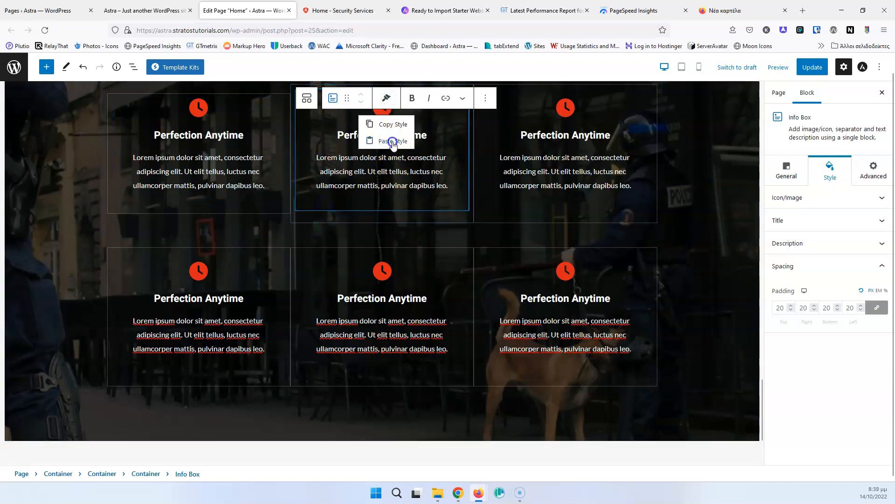
click(392, 142)
click(494, 208)
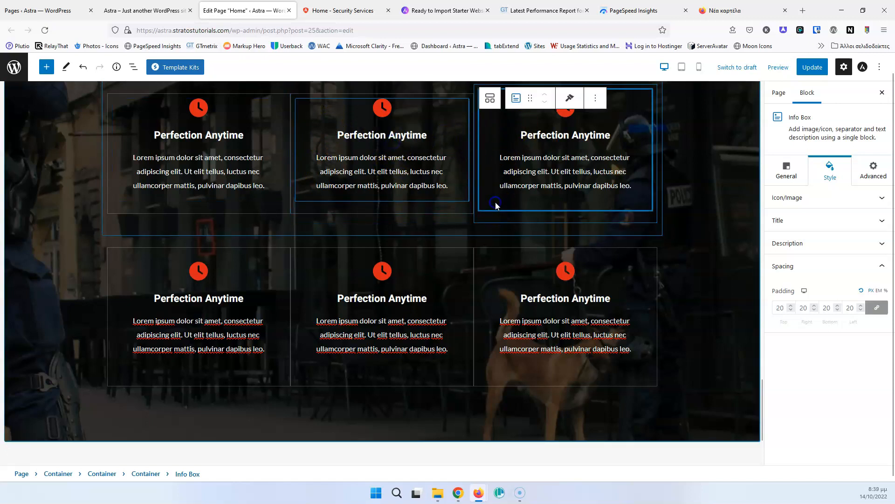
click(570, 98)
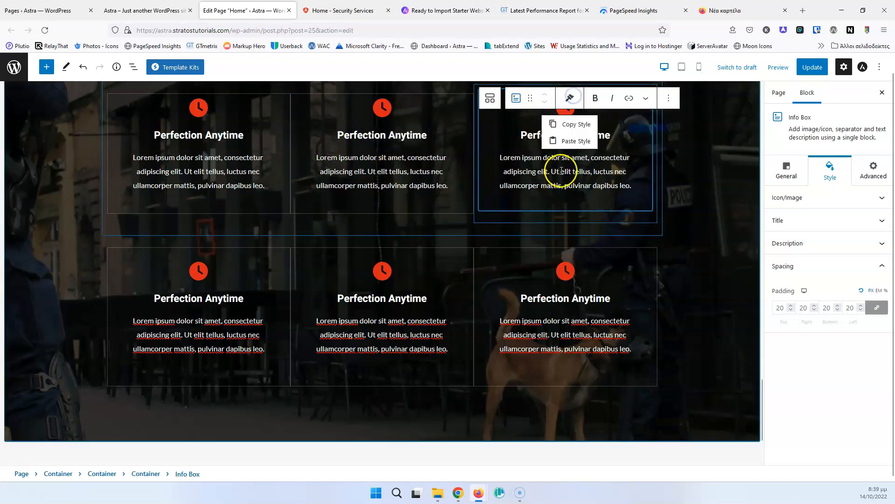
click(567, 140)
Step: Try to paste the copied style onto the three column containers of the lower row
click(131, 231)
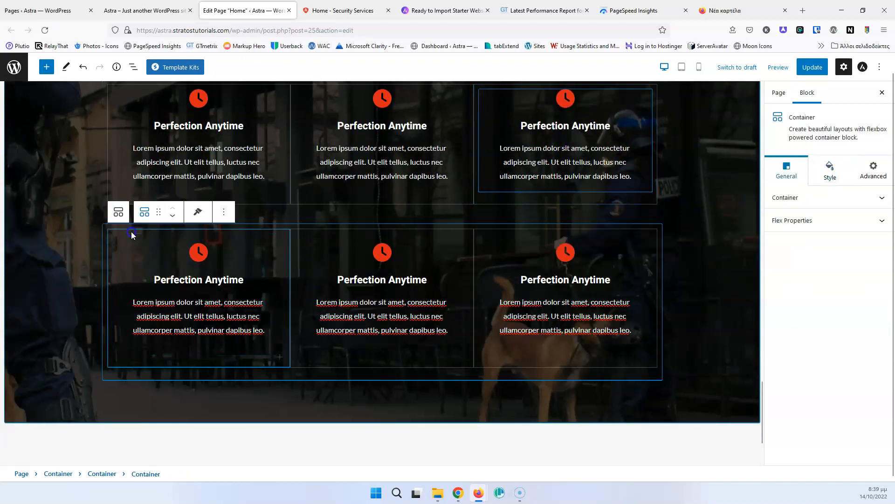
click(198, 212)
click(203, 254)
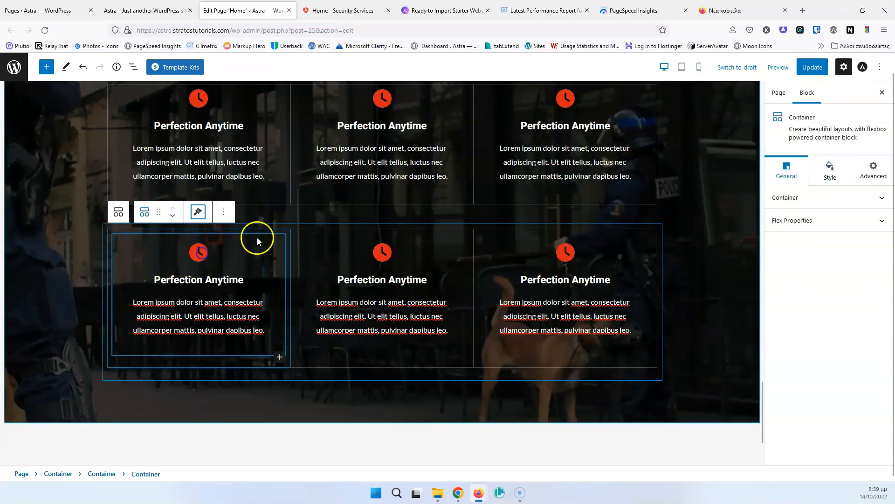
click(306, 232)
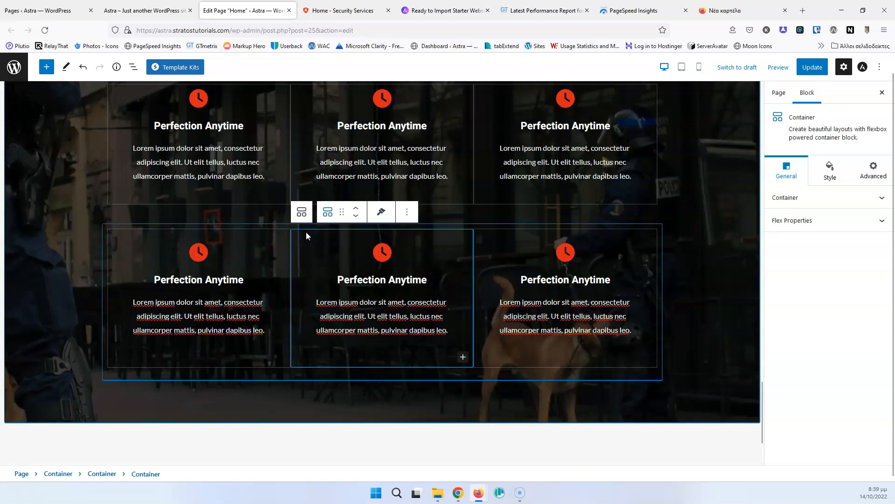
click(381, 212)
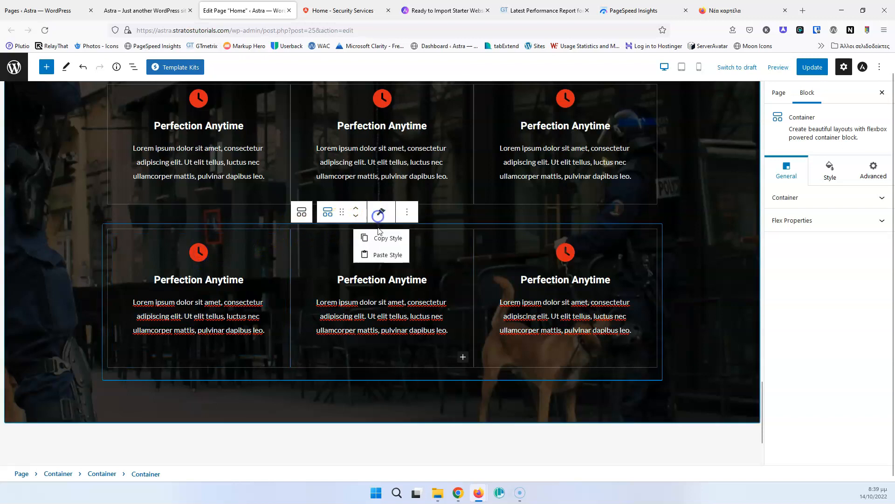
click(383, 256)
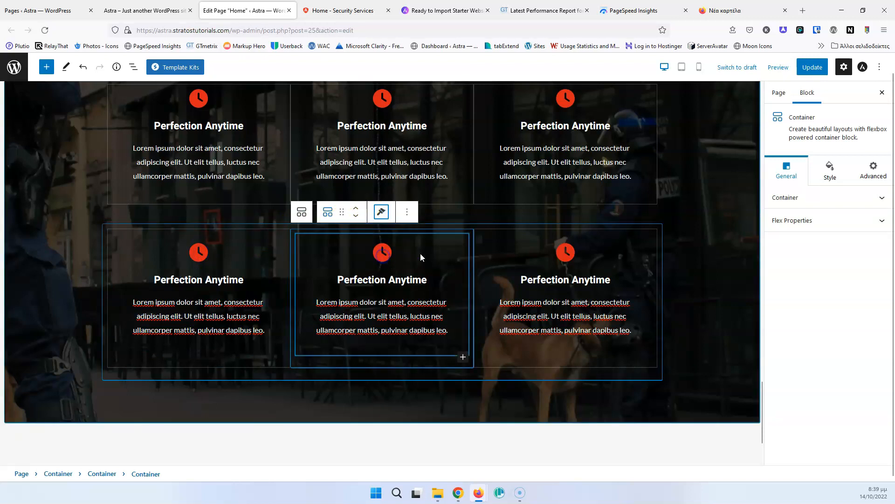
click(511, 233)
click(830, 171)
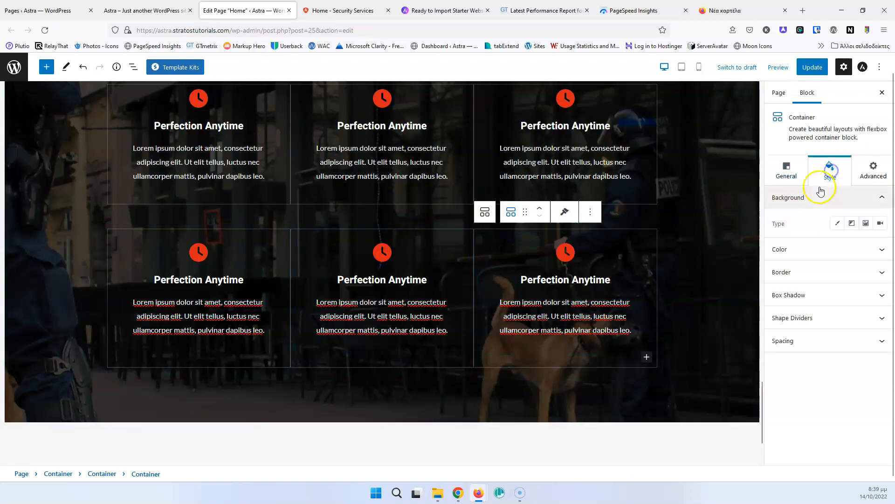
click(825, 340)
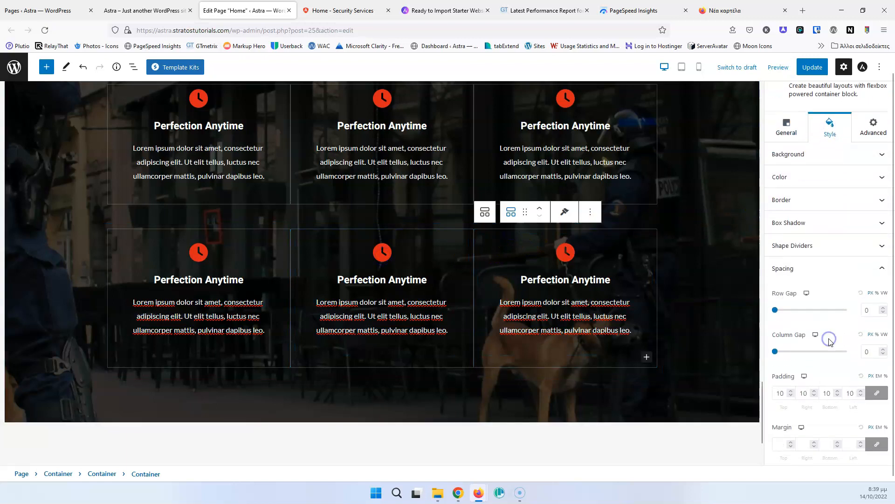
click(566, 218)
click(573, 256)
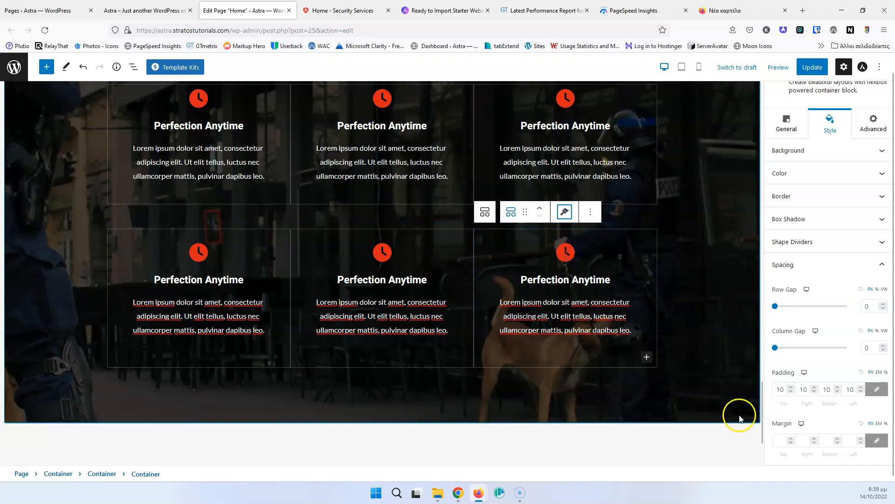
Step: Paste the copied style onto the first Info Box in the lower row, and set its padding back to 20 on all sides
scroll(491, 253, up, 4)
click(581, 304)
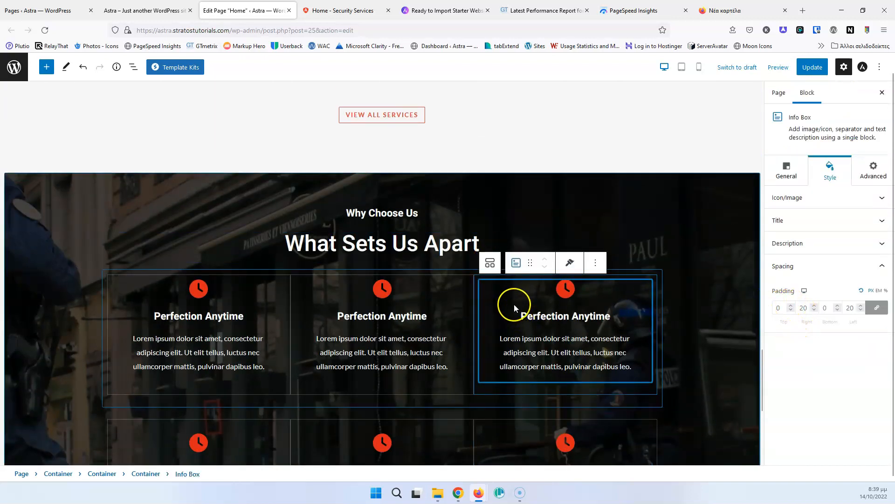
scroll(513, 279, down, 4)
click(217, 258)
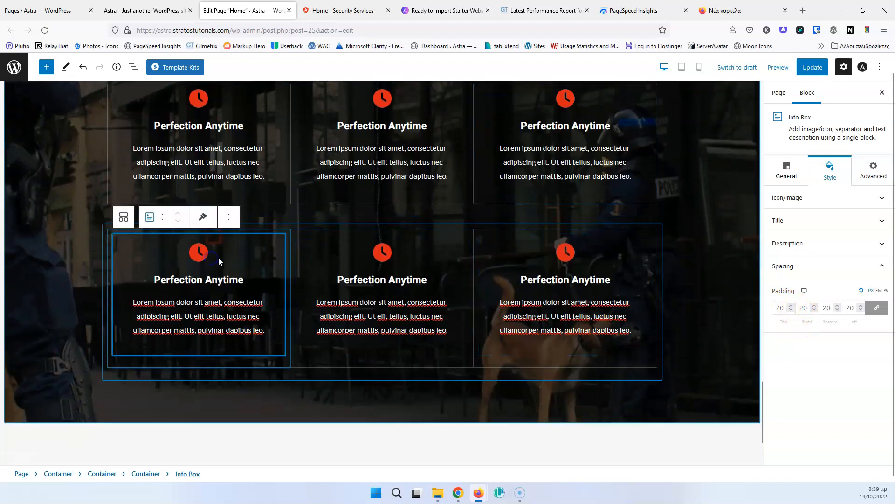
click(203, 217)
click(219, 256)
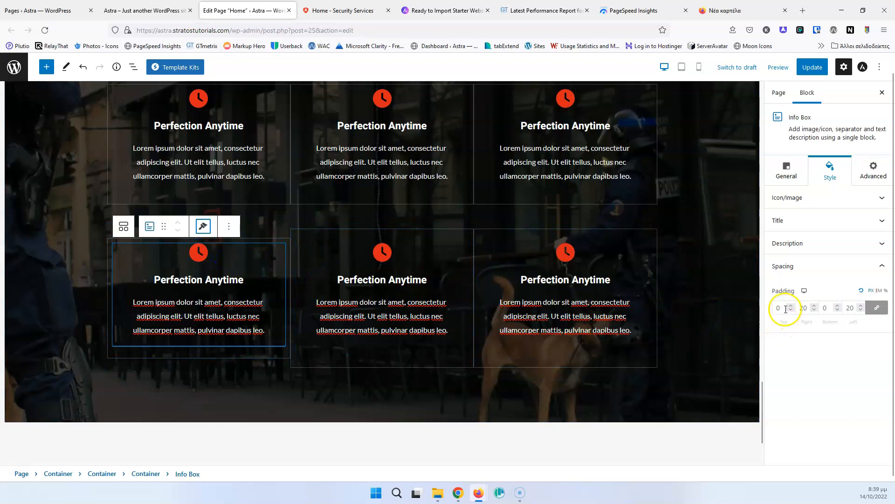
text(20)
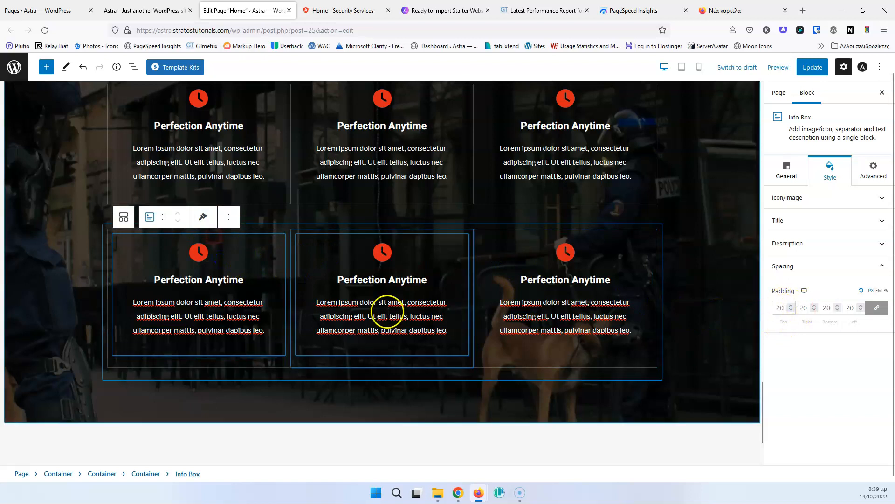
Step: Copy the style of the lower row's first Info Box and paste it onto all three Info Boxes in the upper row
click(205, 216)
click(205, 243)
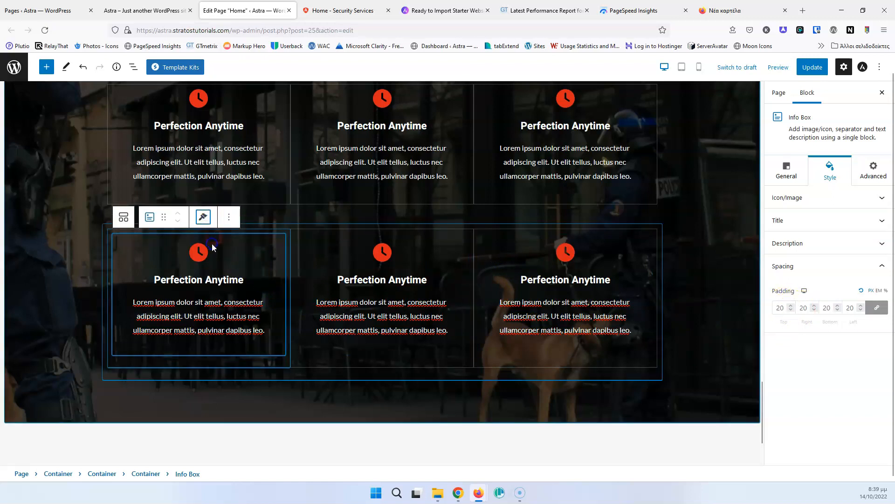
scroll(225, 248, up, 3)
click(234, 257)
click(205, 215)
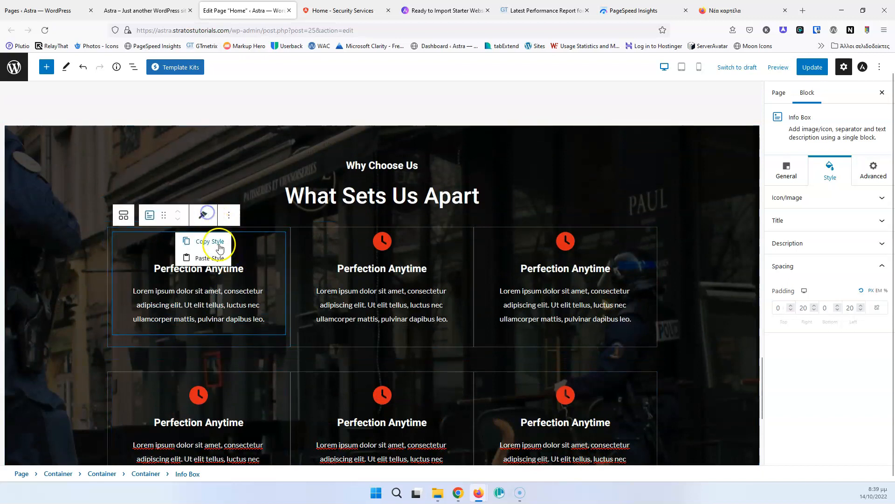
click(219, 252)
click(359, 256)
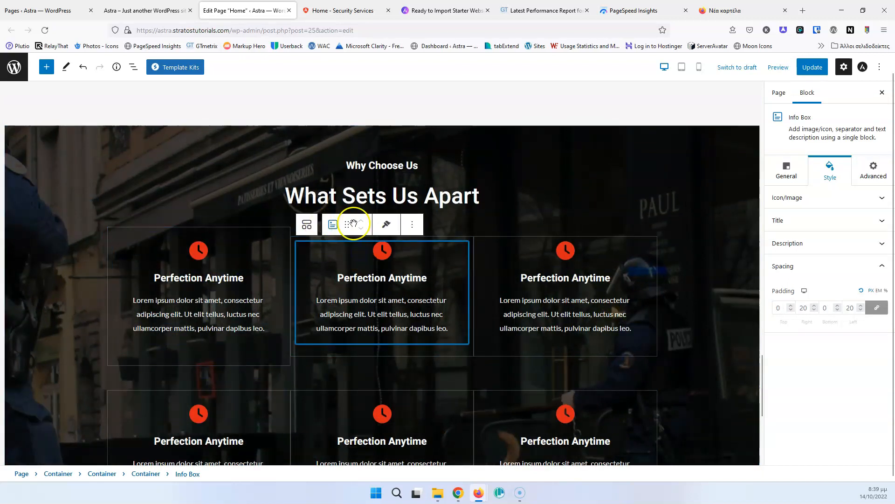
click(387, 226)
click(391, 269)
click(545, 252)
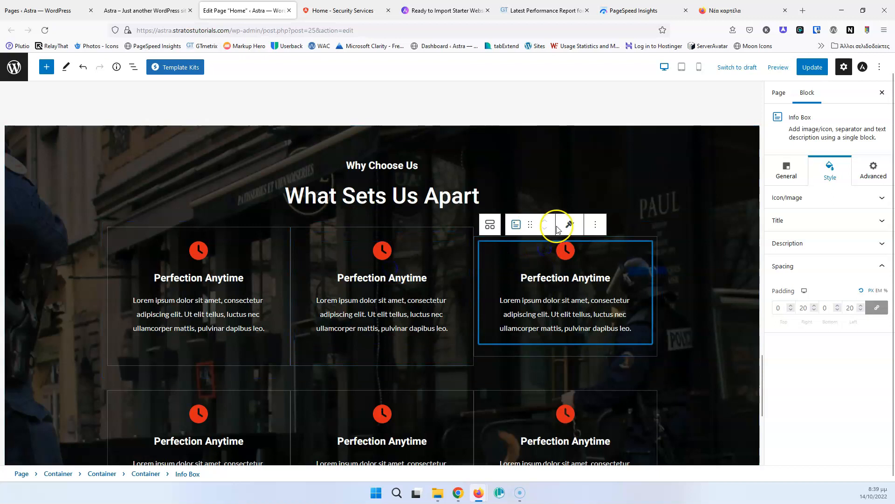
click(569, 224)
click(575, 267)
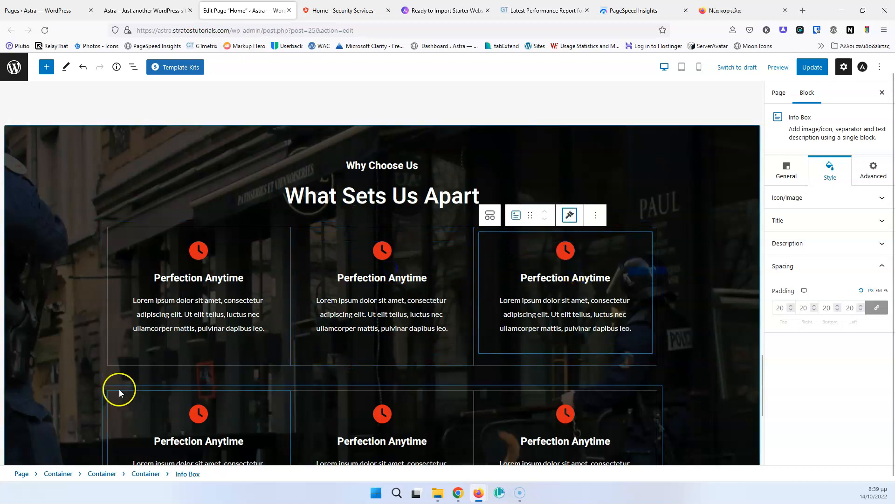
Step: Set the padding of the container holding the upper row of Info Boxes to 0 on all sides
click(141, 371)
click(157, 366)
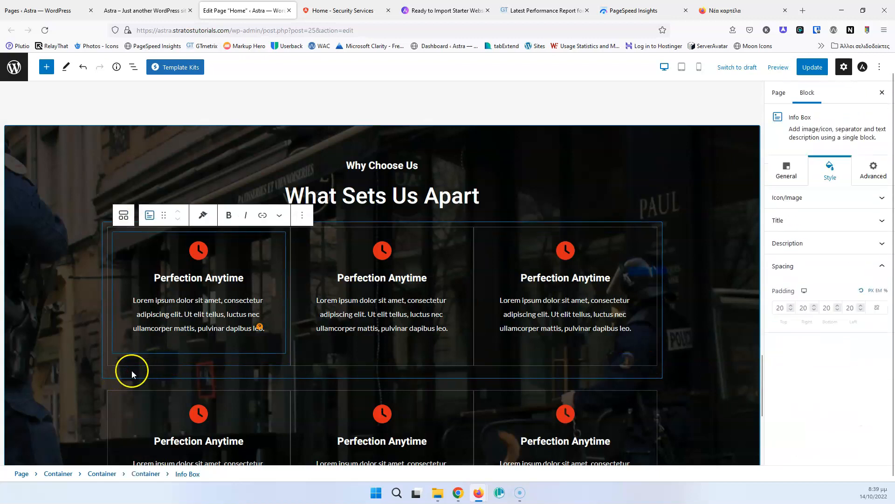
click(90, 478)
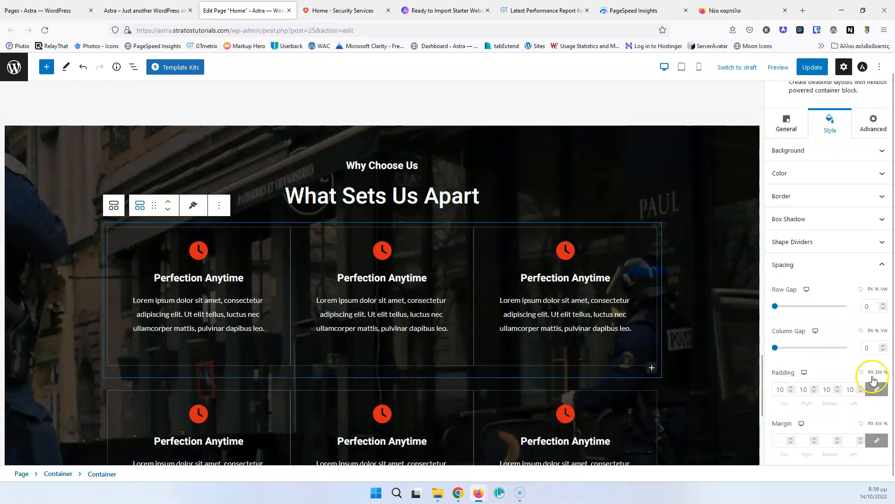
double_click(781, 390)
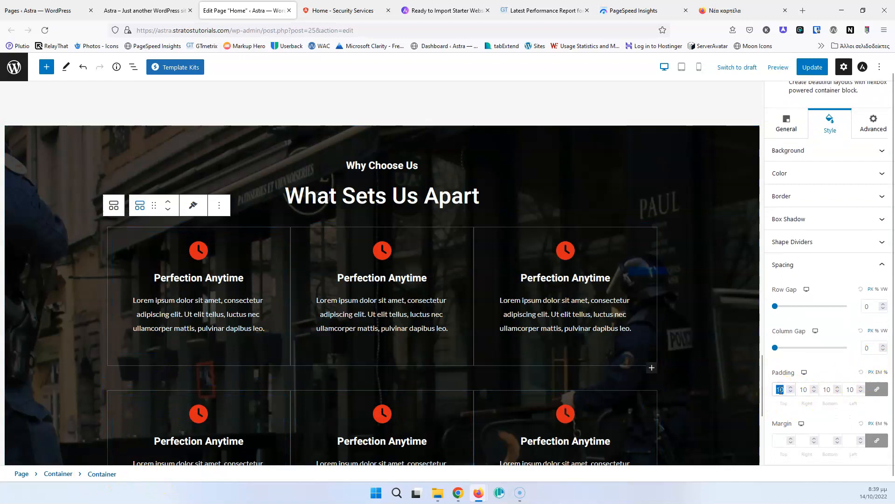
text(0)
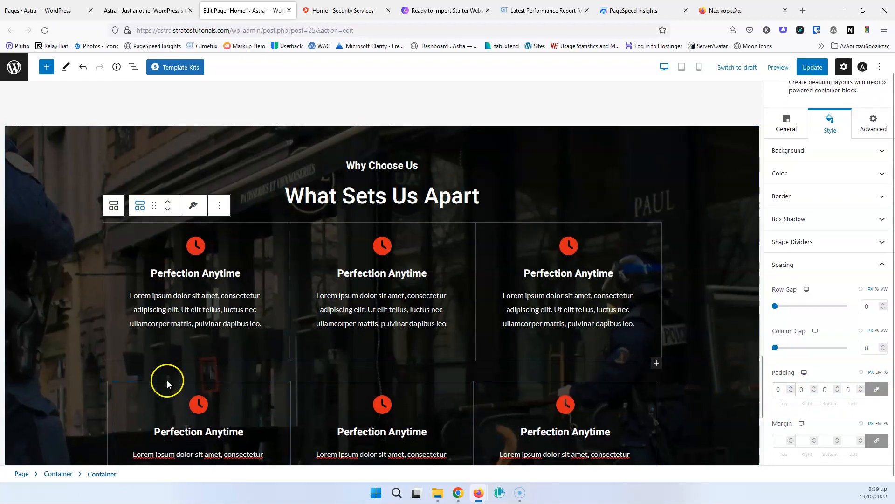
Step: Set both the padding and the margin of the lower row's container to 0 on all sides
click(111, 378)
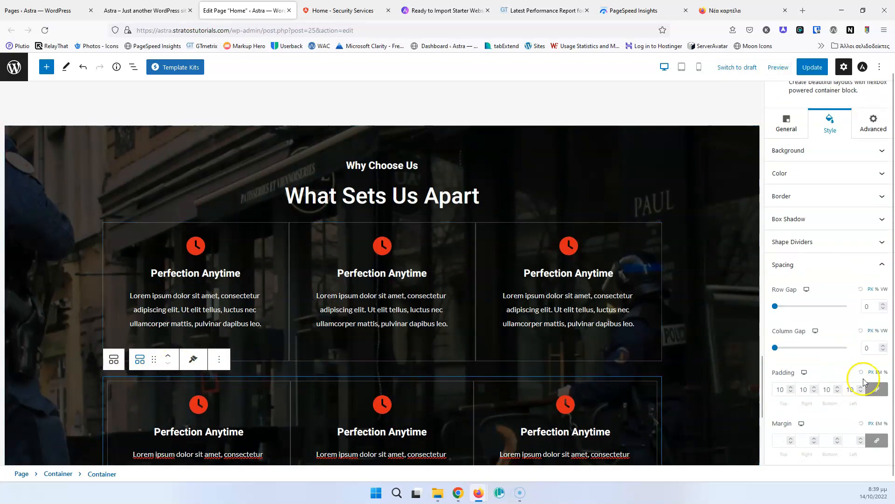
click(784, 389)
click(781, 439)
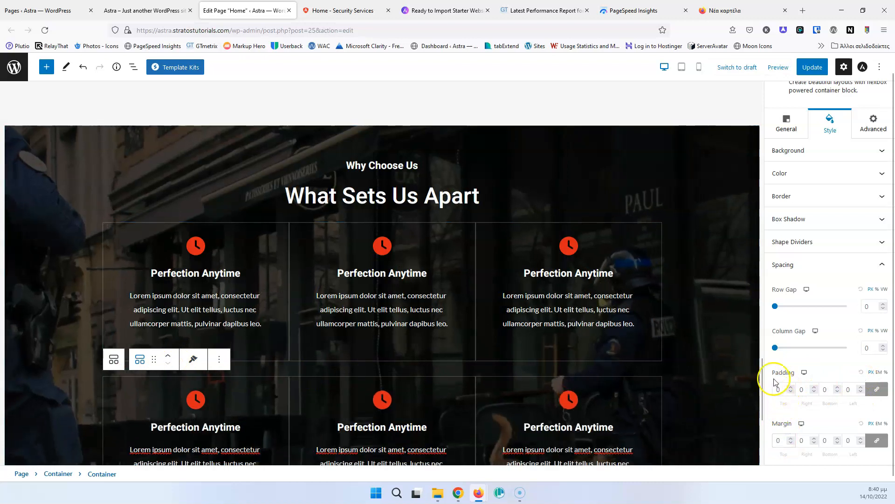
Step: Set the margin of the upper row's container to 0 on all sides
click(260, 366)
click(259, 365)
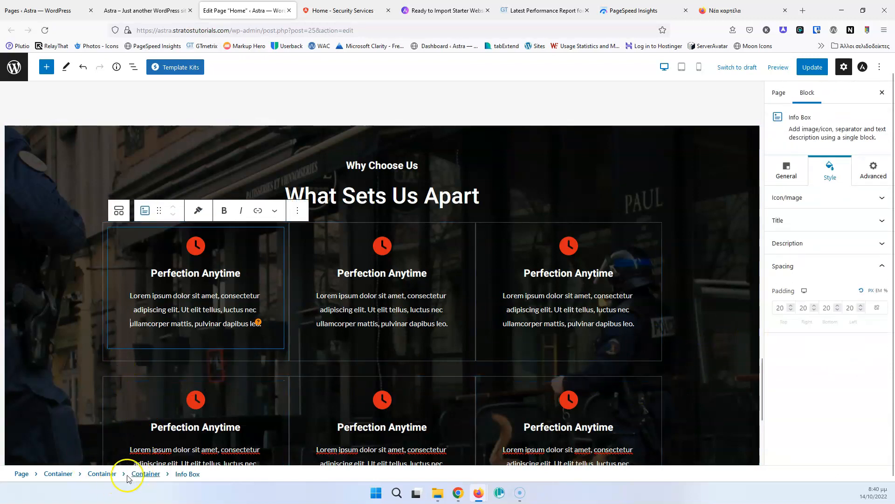
click(100, 474)
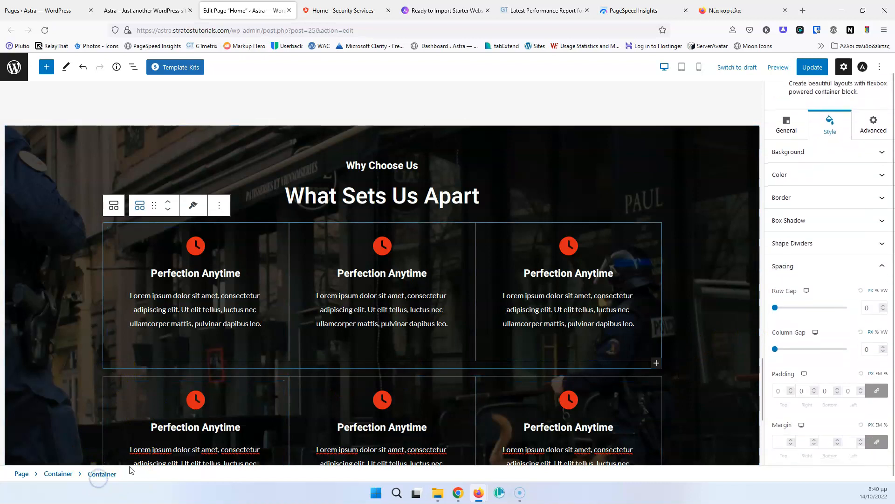
click(777, 440)
text(0)
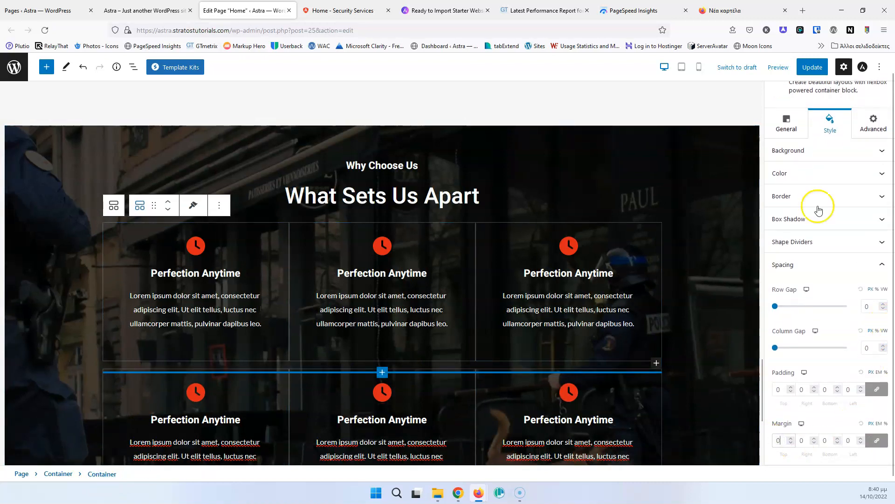
Step: Update the page, reload the live site, and compare its What Sets Us Apart grid with the demo site's section
click(814, 69)
click(171, 11)
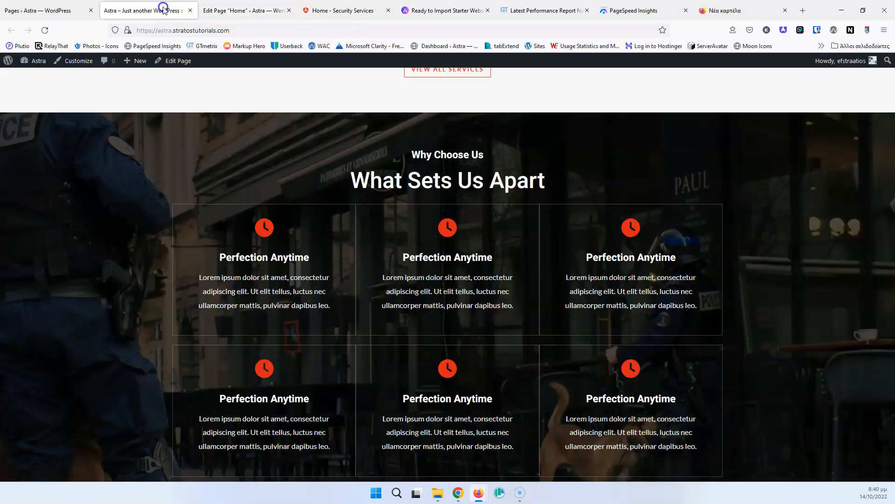
click(45, 30)
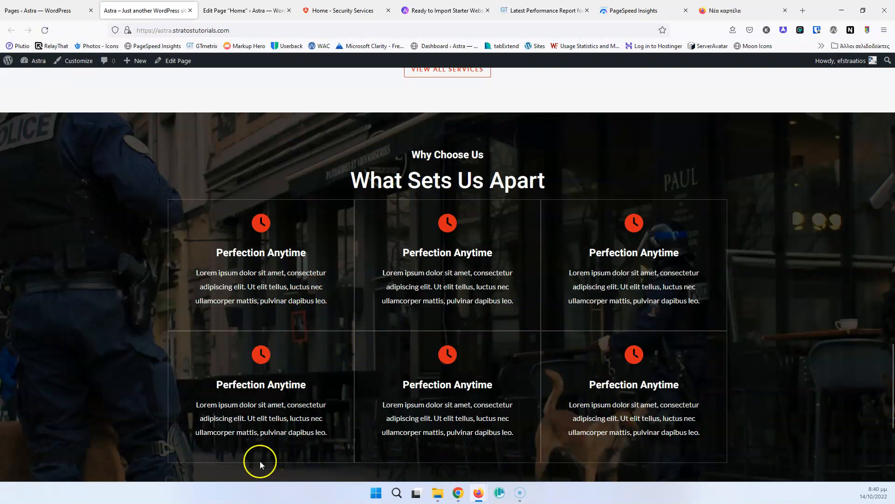
click(347, 10)
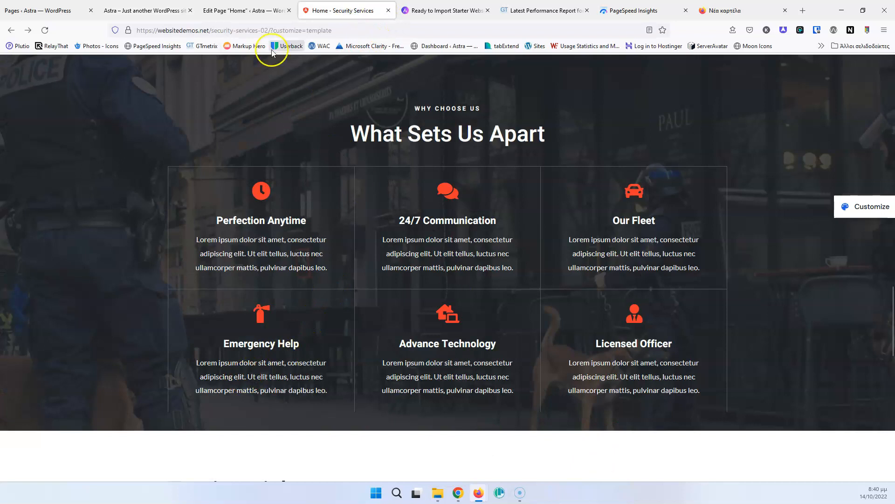
click(162, 13)
Step: Set the border width of the lower row's first Info Box container to 0 on all sides and copy its style
click(231, 11)
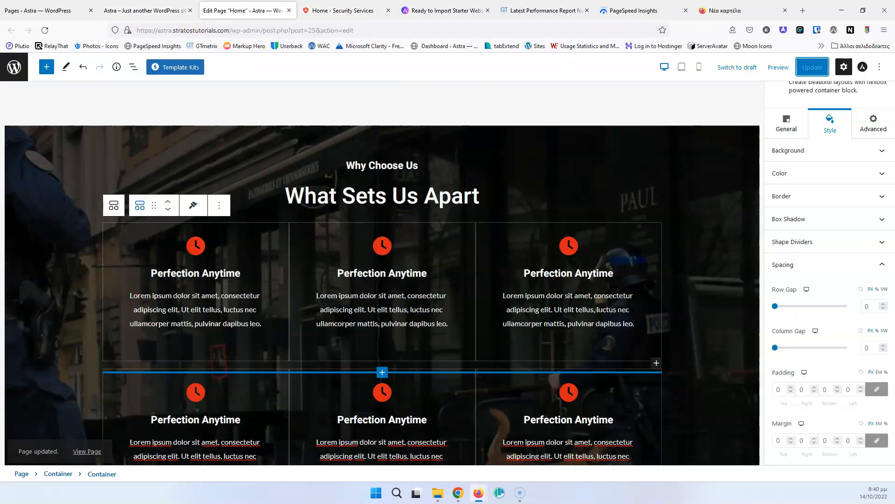
scroll(236, 419, down, 3)
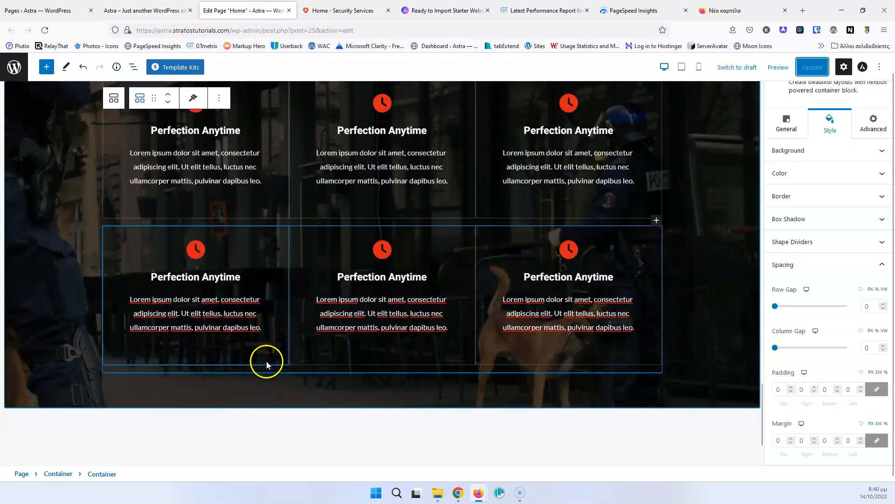
click(267, 361)
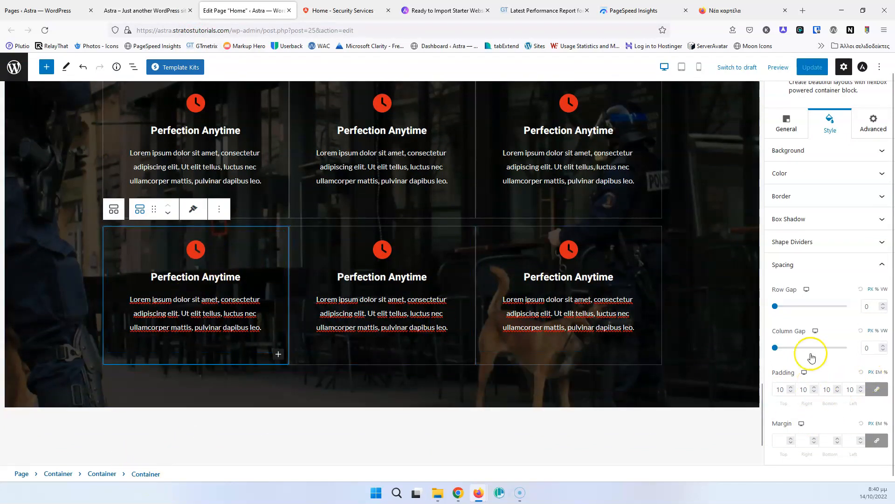
click(803, 198)
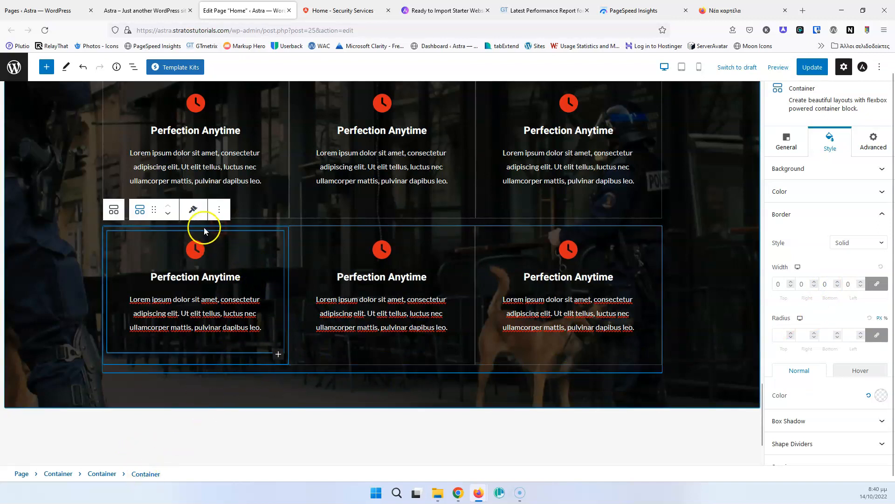
click(193, 209)
click(205, 244)
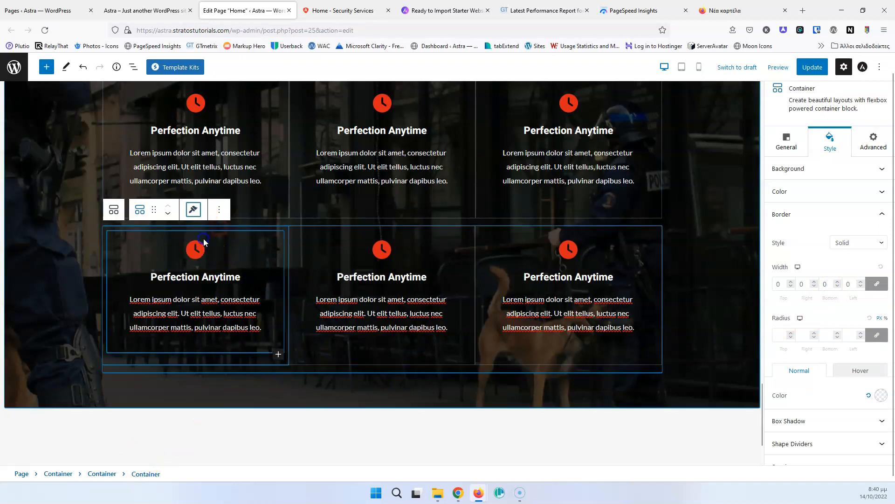
Step: Paste the copied borderless style onto the lower row's middle and last containers and update the page
click(330, 250)
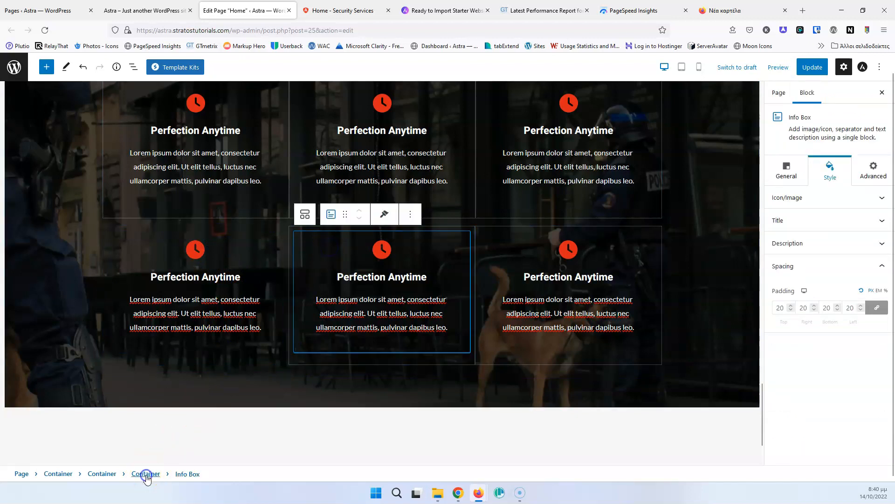
click(145, 474)
click(379, 209)
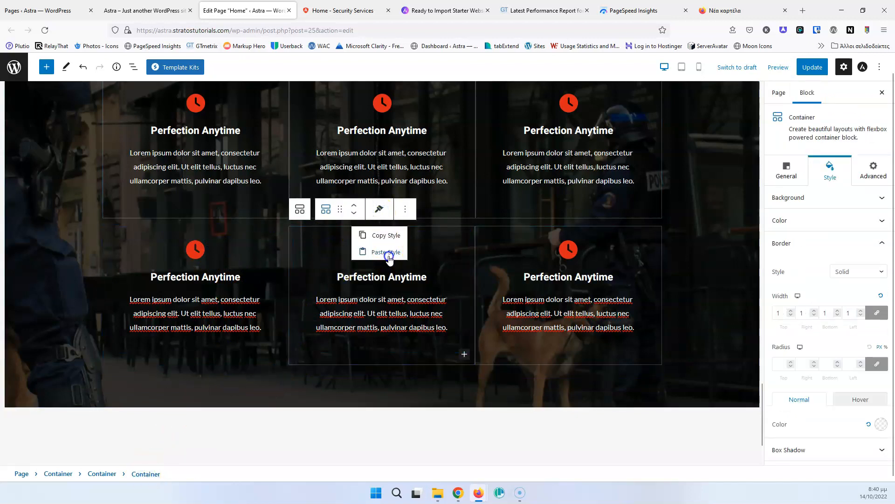
click(387, 253)
click(533, 245)
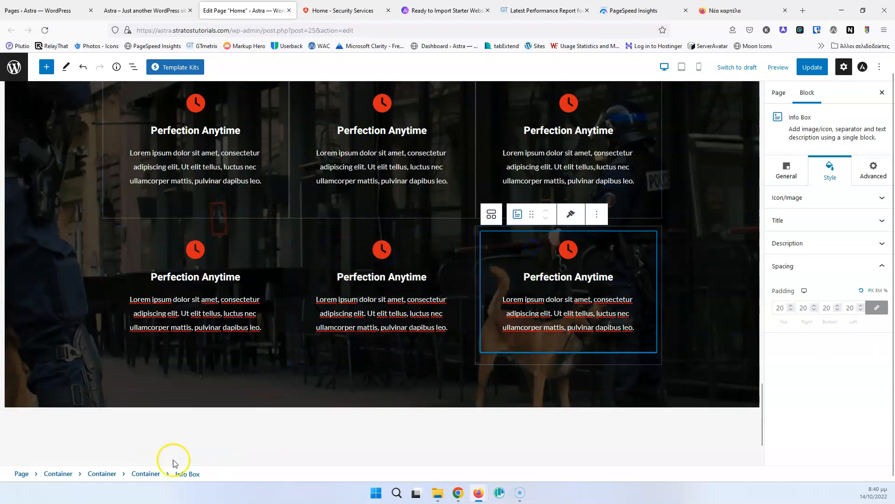
click(146, 474)
click(568, 209)
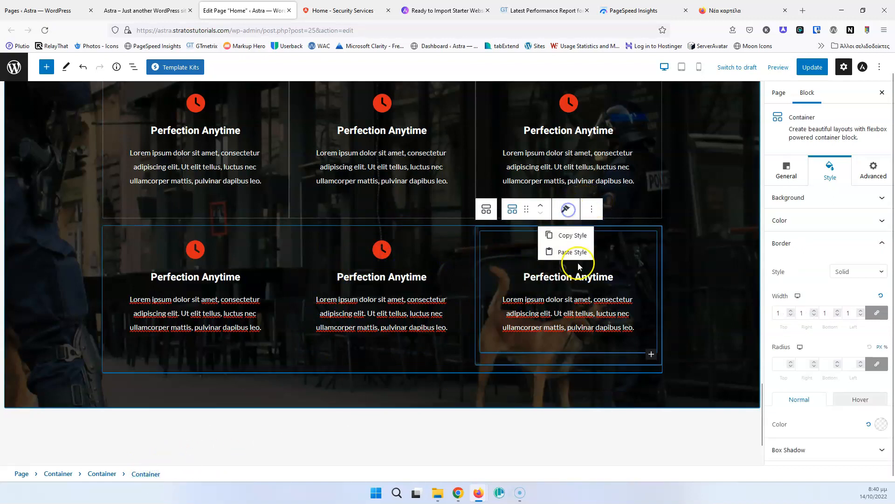
click(578, 251)
click(809, 70)
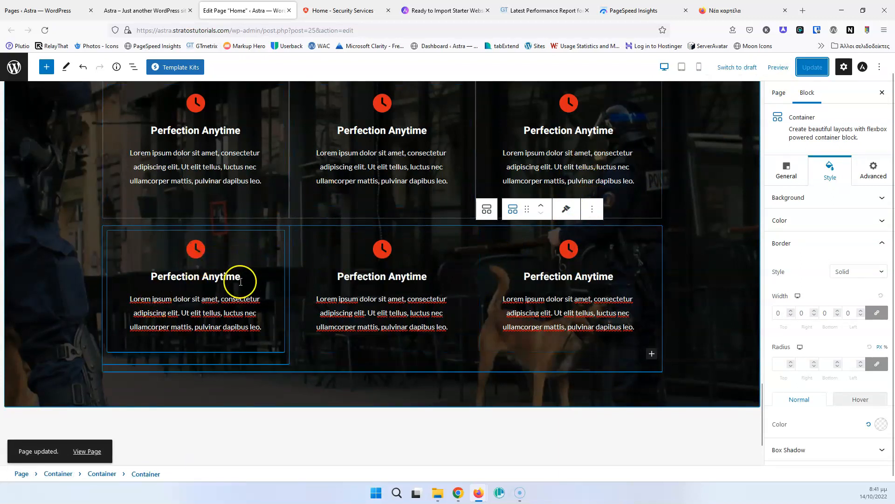
Step: Unlink the border widths of the lower row's first container and set top, right and left to 1, keeping bottom at 0
click(265, 358)
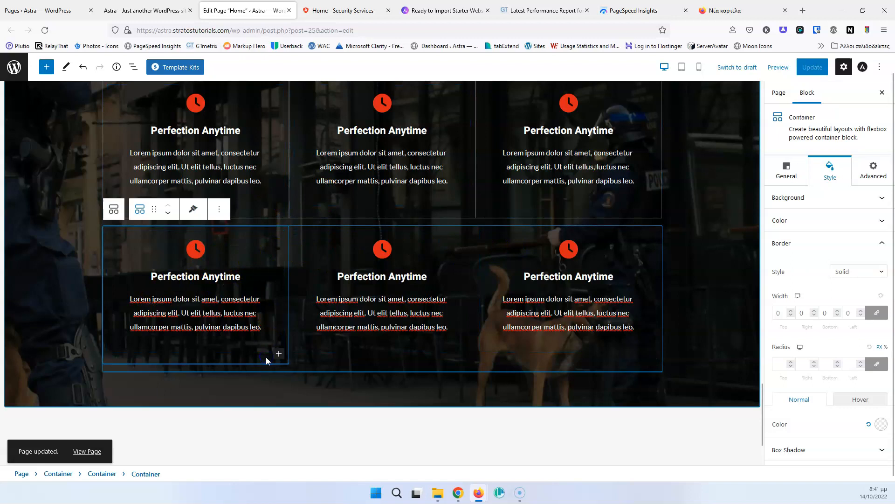
click(266, 358)
click(145, 474)
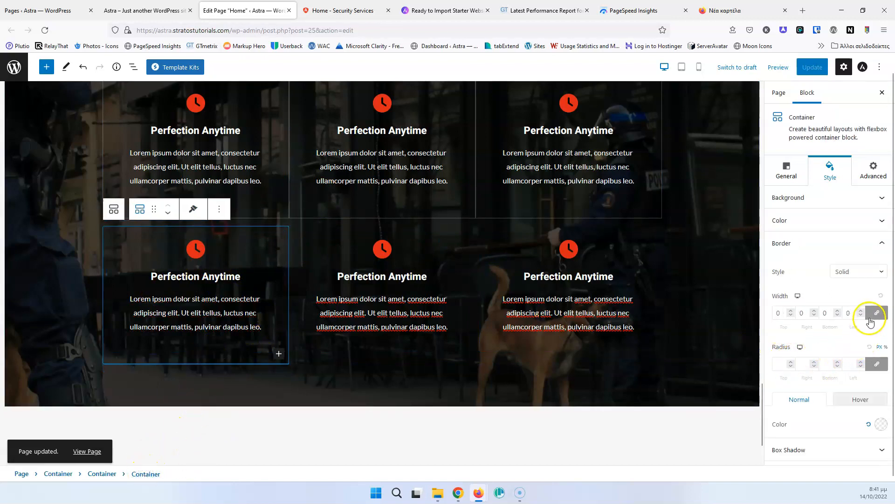
click(877, 312)
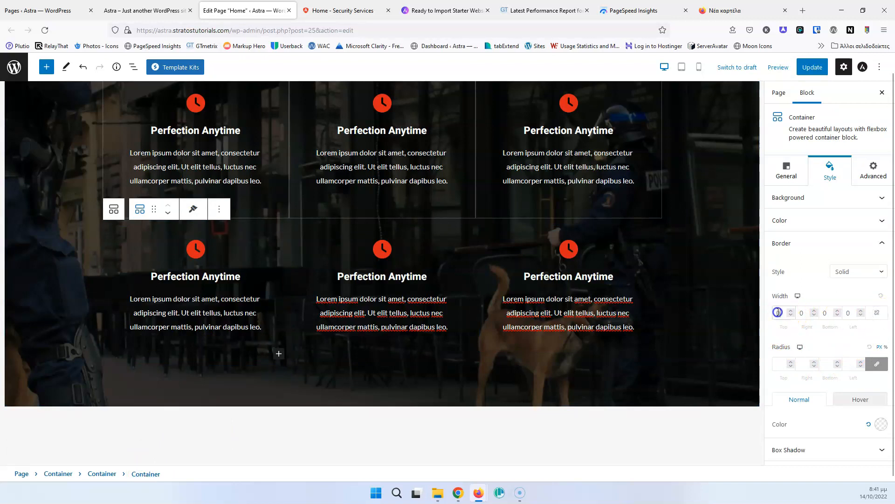
text(1)
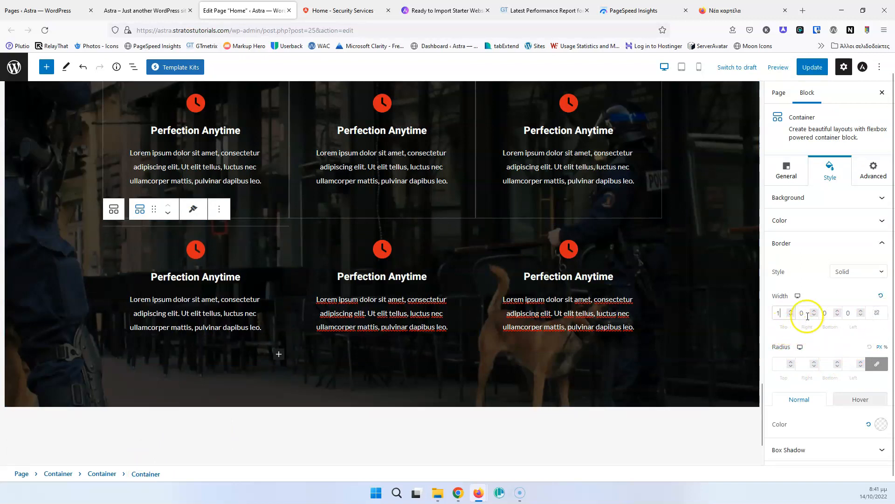
text(1)
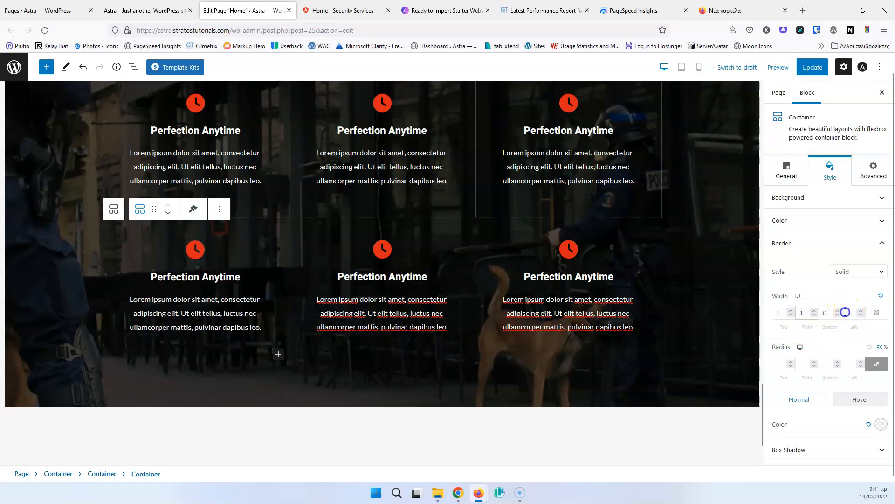
text(1)
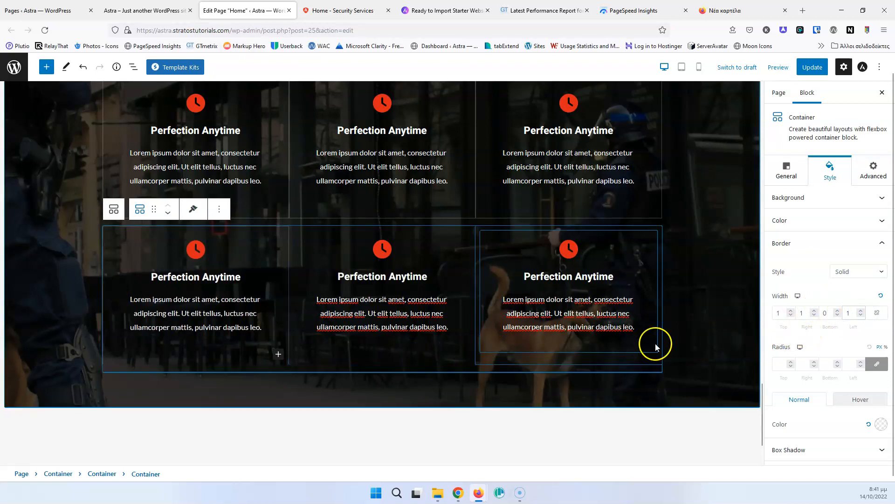
Step: Copy the style of the lower row's first container and paste it onto the row's middle and last containers
click(194, 209)
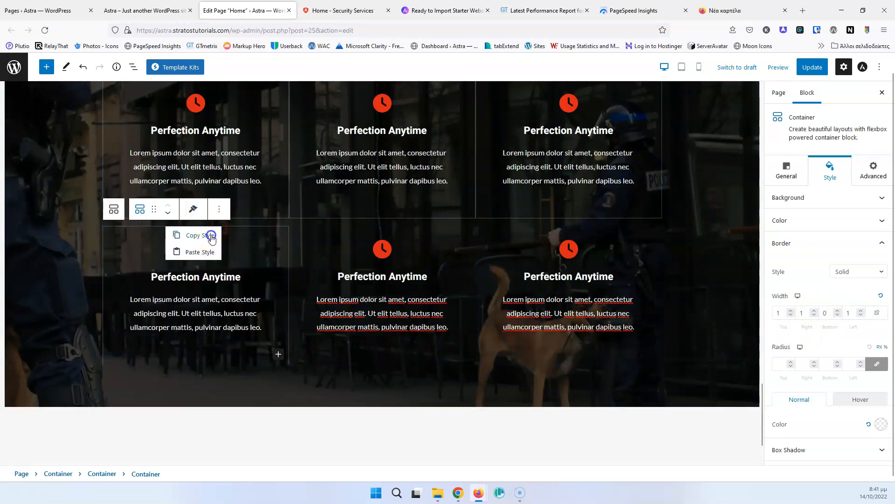
click(201, 235)
click(443, 290)
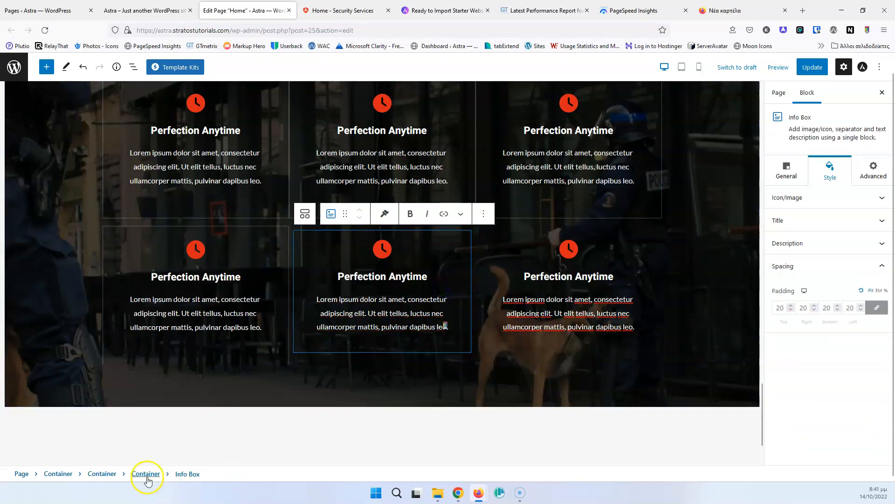
click(146, 474)
click(406, 210)
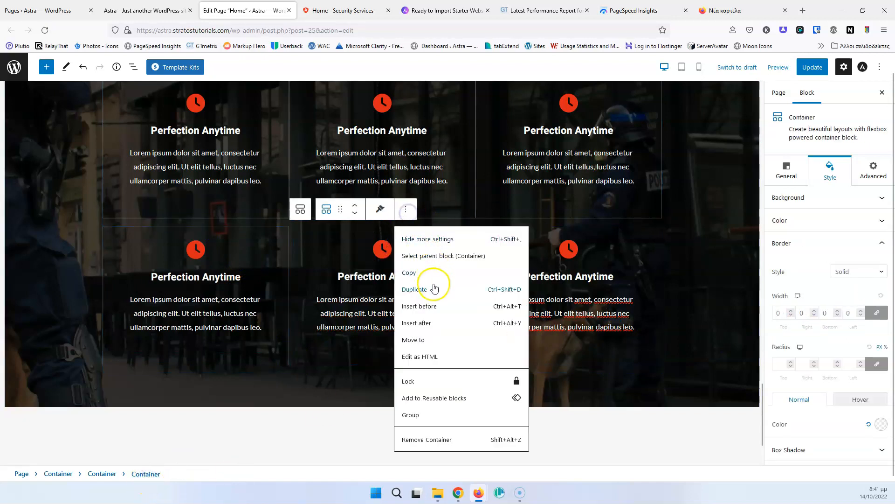
click(380, 208)
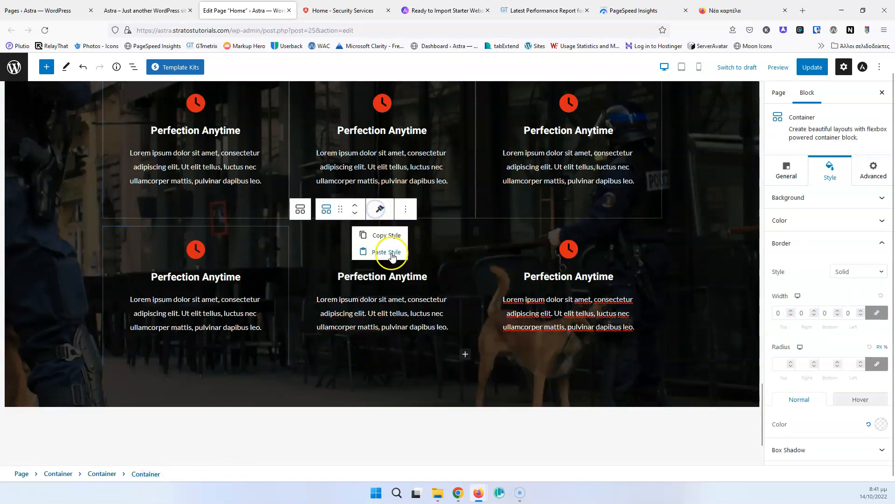
click(392, 253)
click(542, 236)
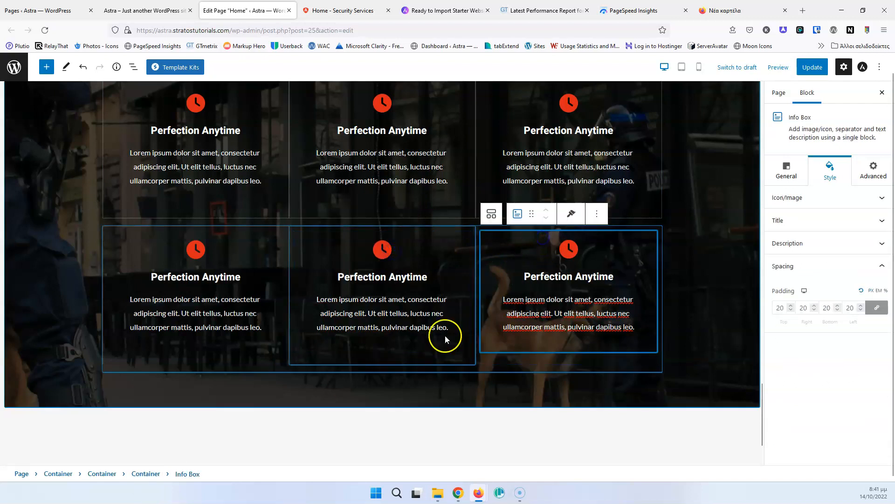
click(146, 474)
click(558, 213)
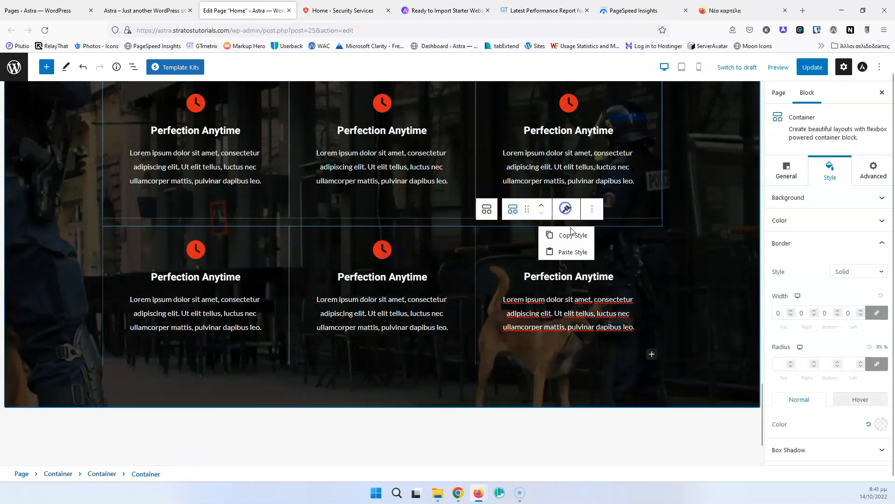
click(578, 255)
Step: Save the page changes, reload the live site, and compare the lower row's borders with the demo site
click(813, 67)
click(148, 10)
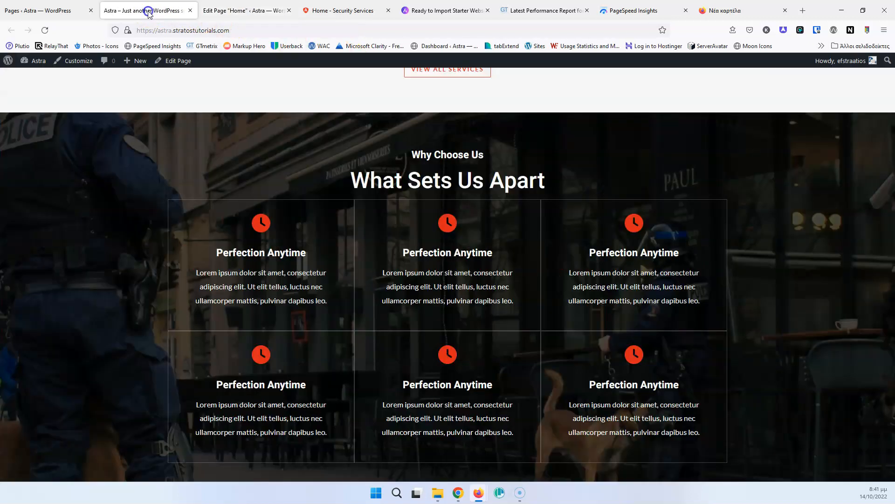
click(45, 30)
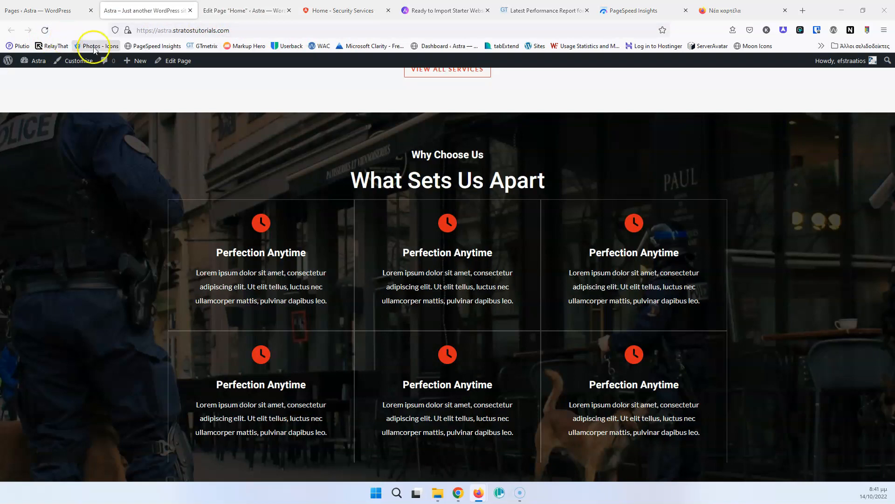
click(342, 11)
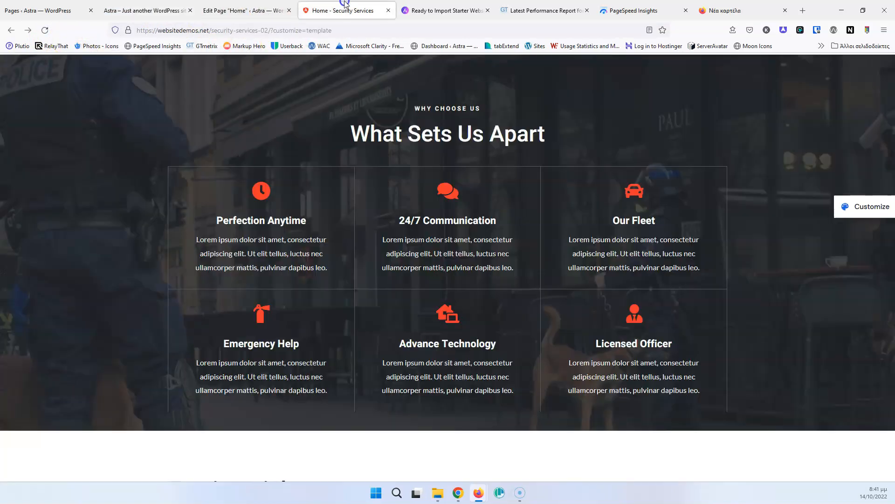
Step: Set the row gap of the outer What Sets Us Apart container to 20 px
click(255, 11)
scroll(234, 153, up, 3)
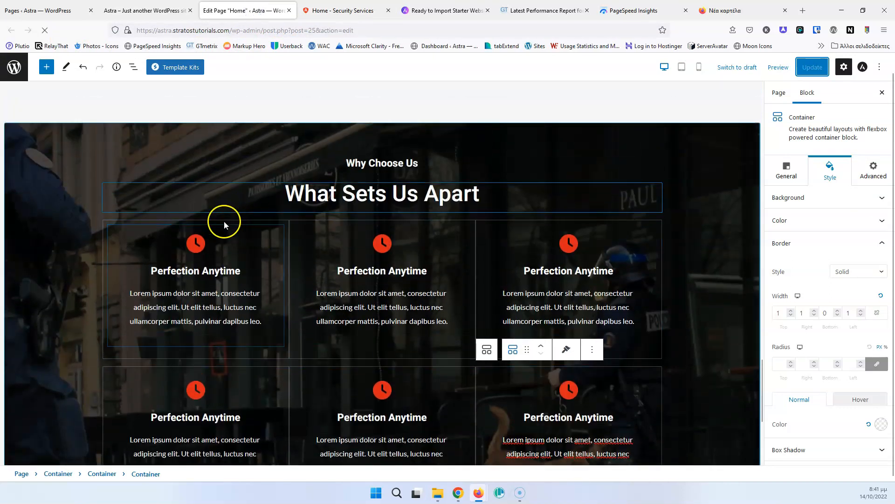
click(68, 147)
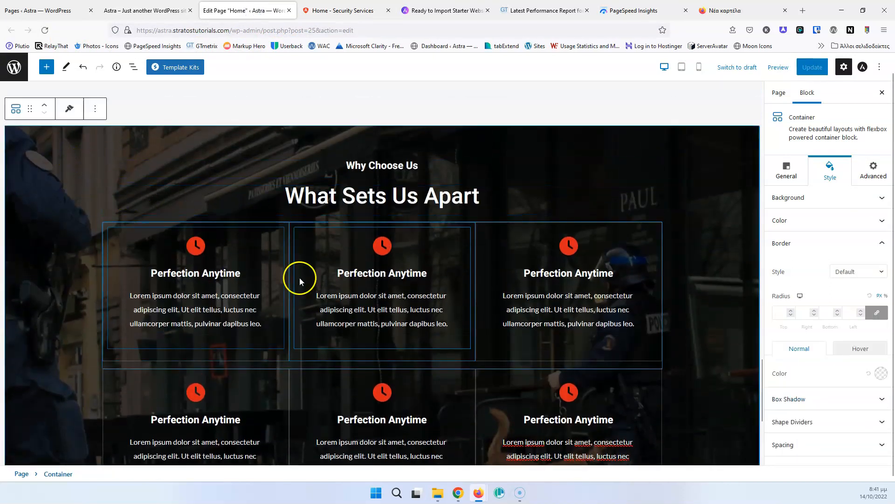
click(816, 447)
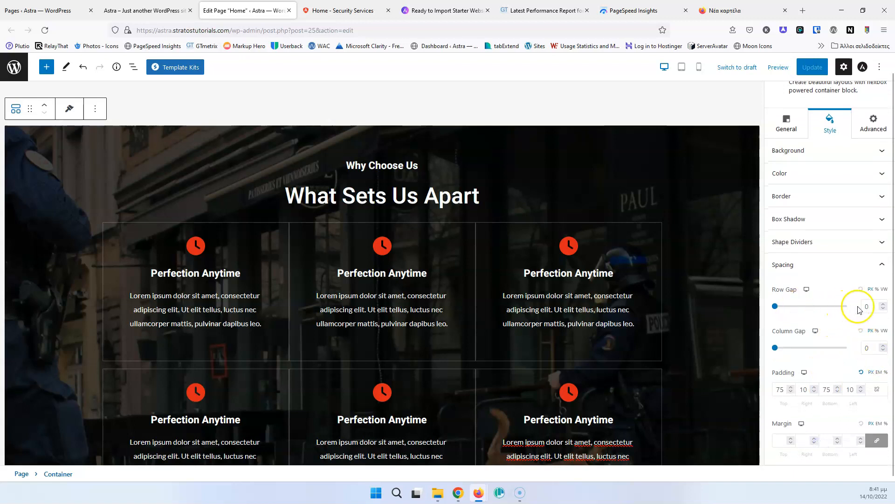
text(2)
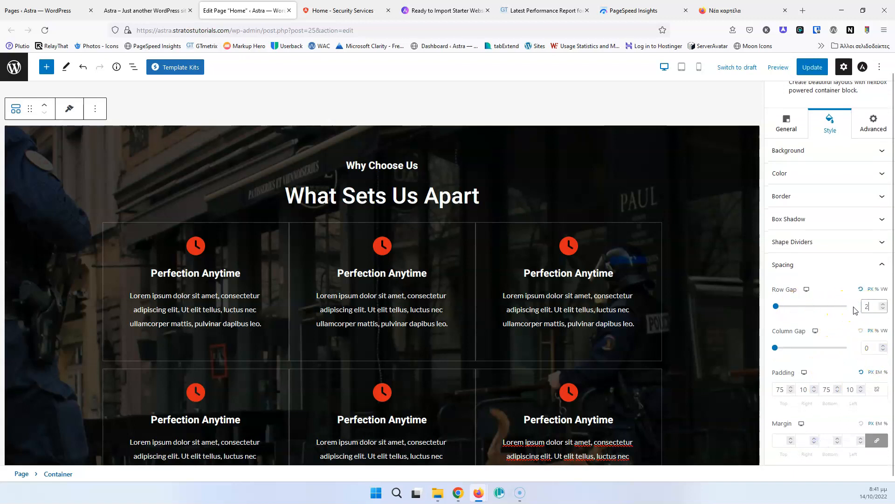
text(0)
Step: Update the page and check the section's new row spacing on the reloaded live site
click(813, 66)
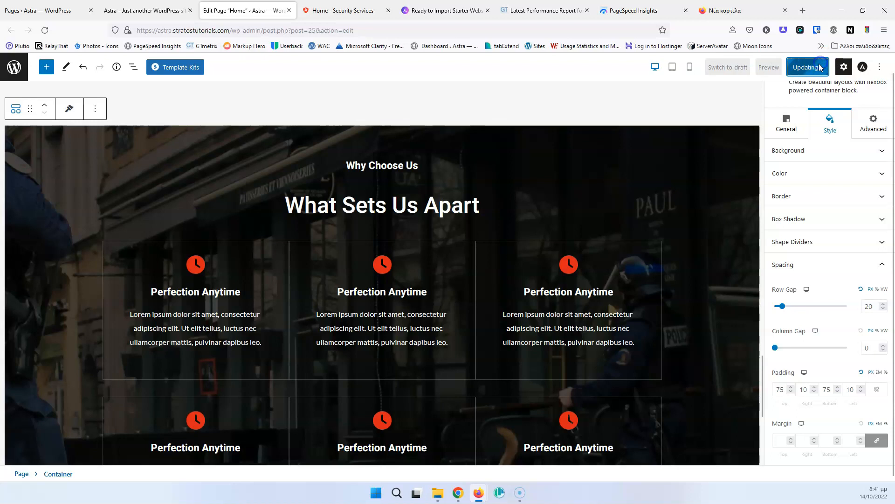
click(147, 12)
click(45, 30)
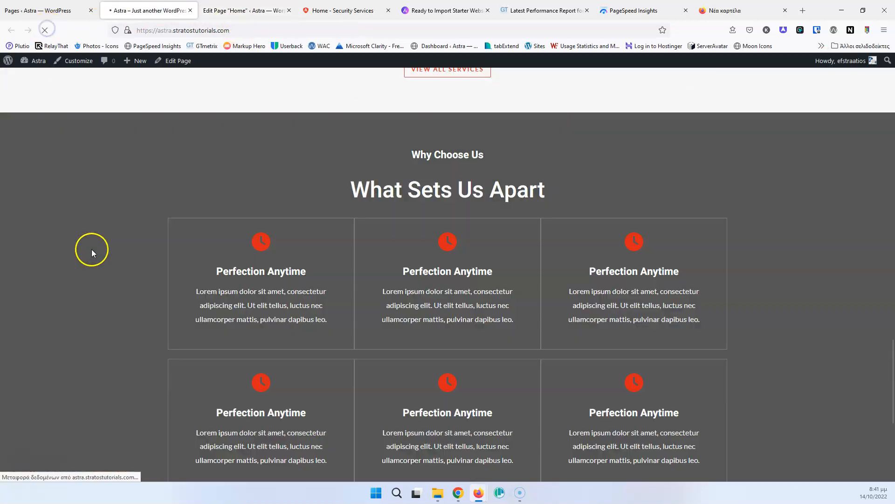
scroll(223, 289, down, 4)
scroll(223, 286, up, 5)
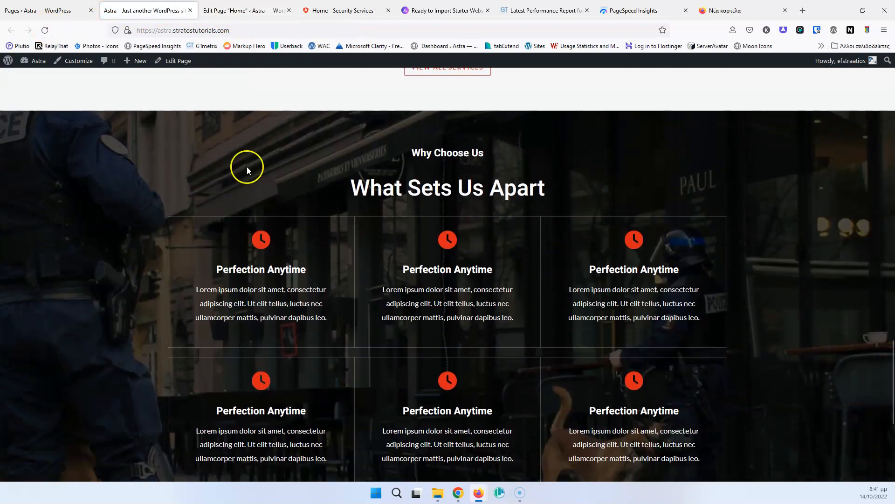
Step: Review the live home page from the hero section down to the What Sets Us Apart section
scroll(224, 247, down, 5)
scroll(357, 267, up, 15)
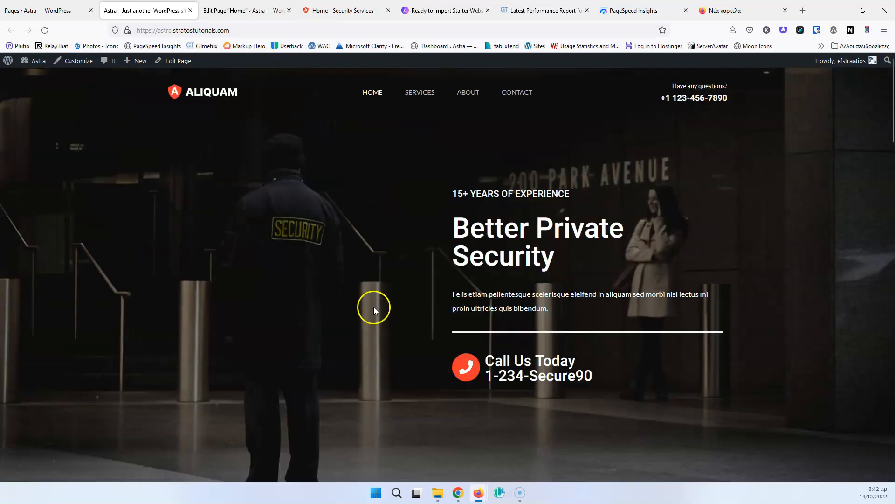
scroll(445, 300, down, 15)
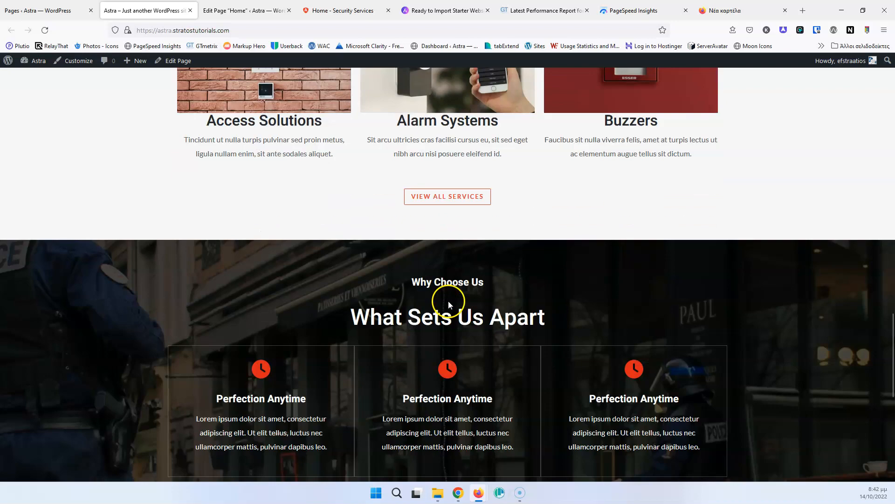
scroll(451, 301, up, 7)
scroll(451, 304, up, 10)
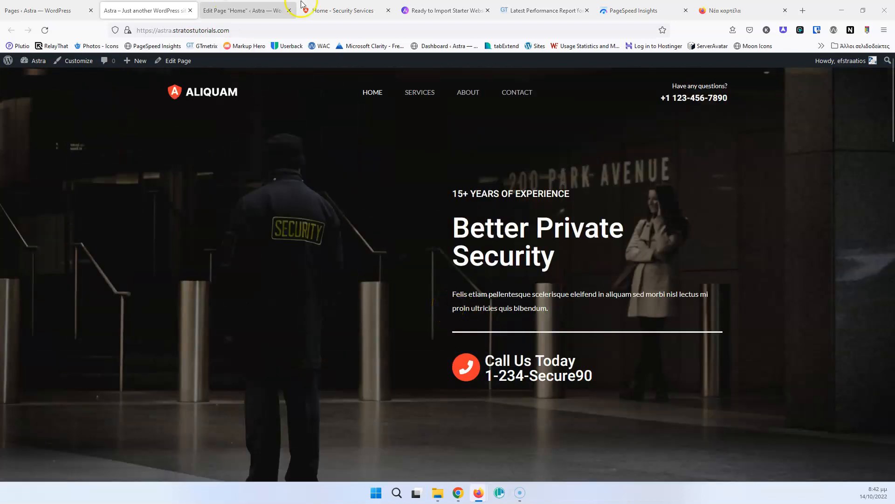
Step: Find the Testimonial section on the demo site and pick up its heading text
click(328, 10)
scroll(285, 261, down, 5)
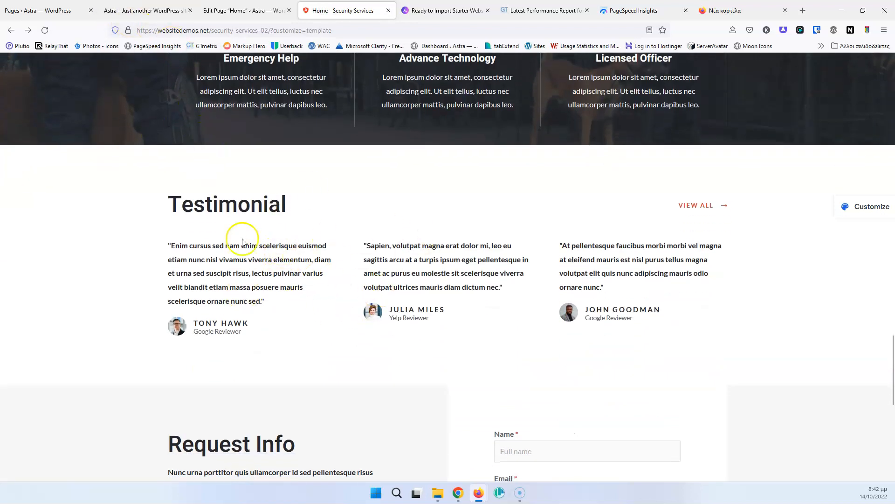
scroll(320, 230, down, 5)
scroll(364, 247, up, 5)
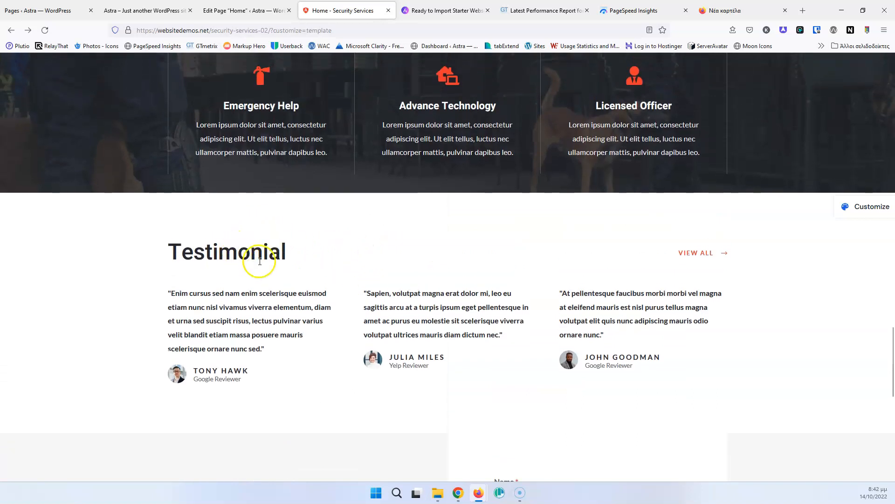
double_click(240, 254)
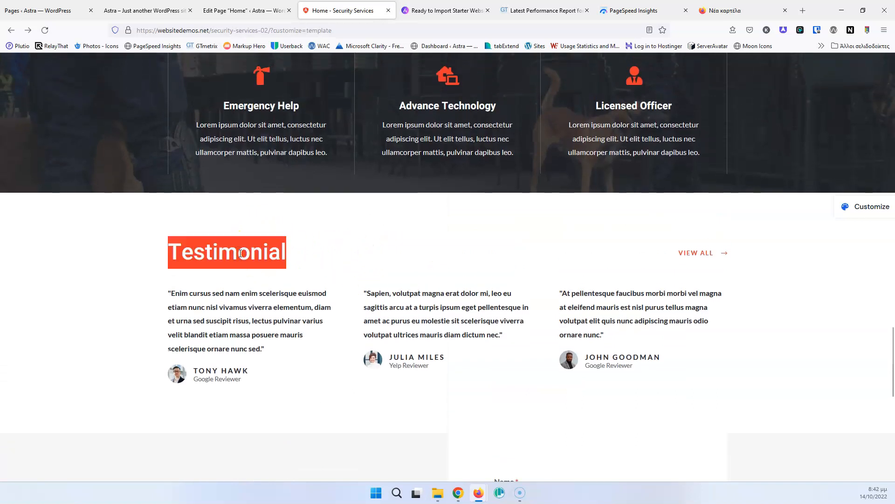
Step: Return to the Home page editor and add a single-column Container below the What Sets Us Apart section
click(236, 10)
click(150, 10)
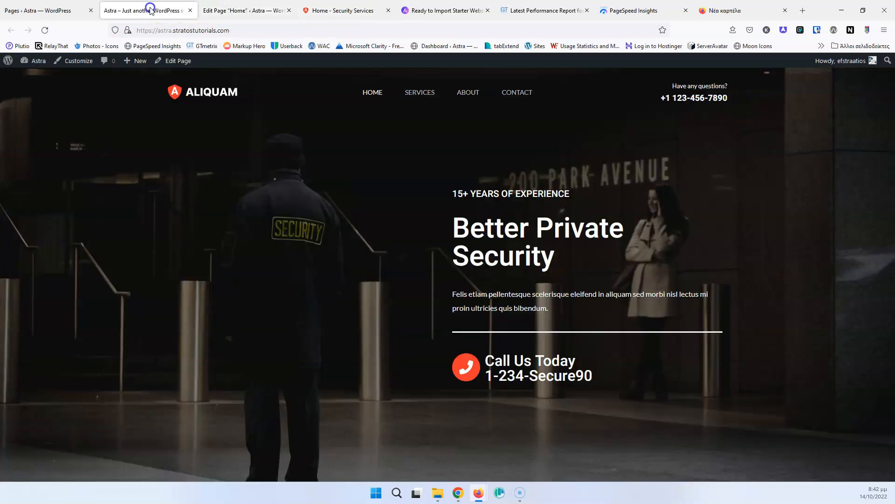
click(236, 11)
scroll(400, 225, down, 5)
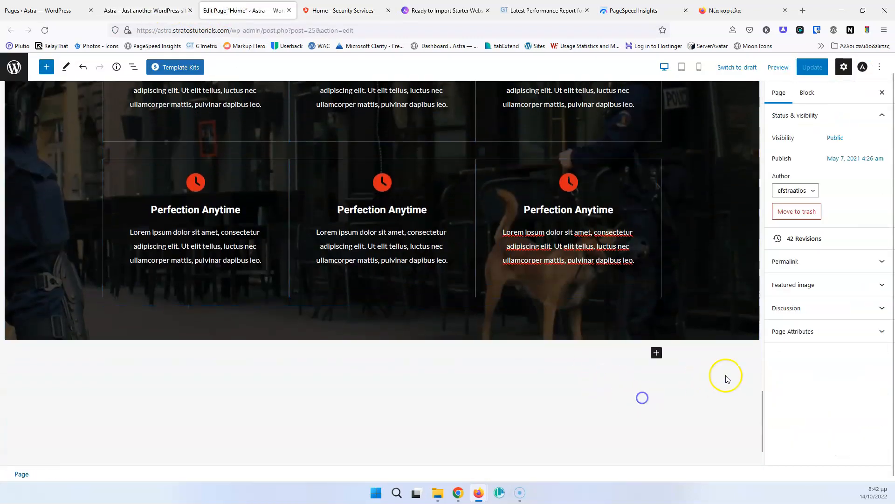
click(657, 352)
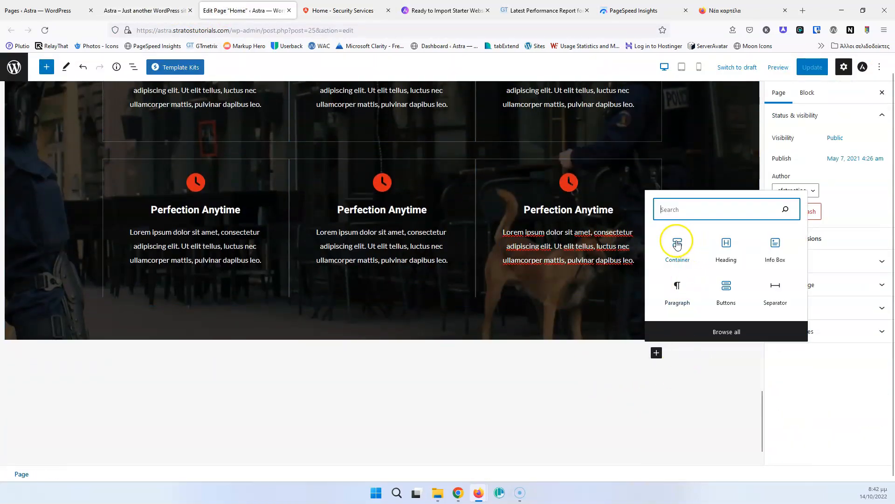
click(678, 243)
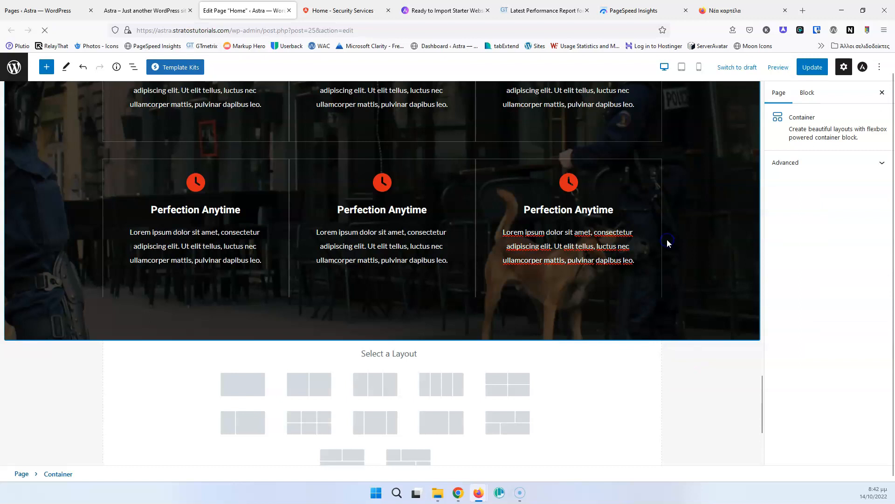
click(247, 385)
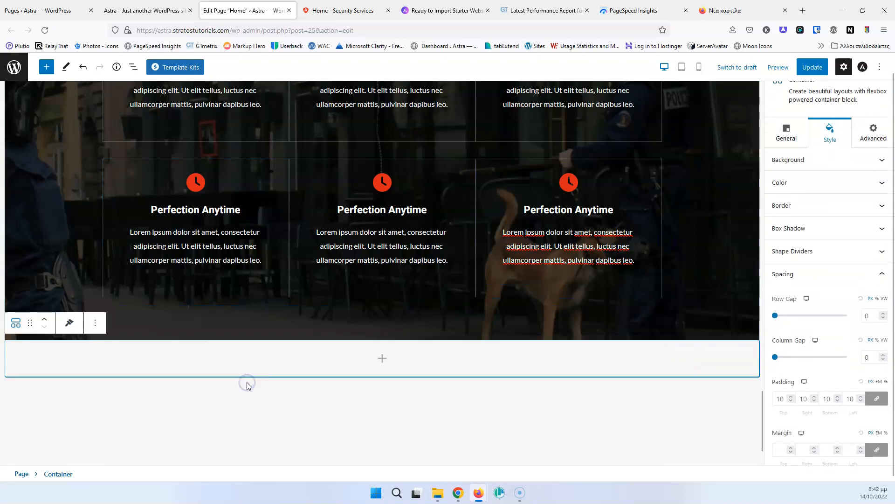
Step: Add a Heading block reading "Testimonial" inside the new container and turn off its sub heading
click(382, 358)
click(387, 263)
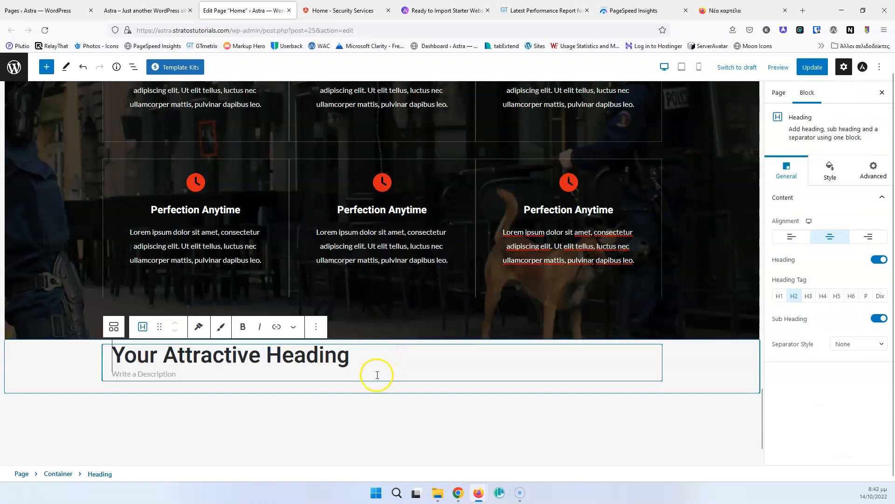
triple_click(304, 359)
text(Testimonial)
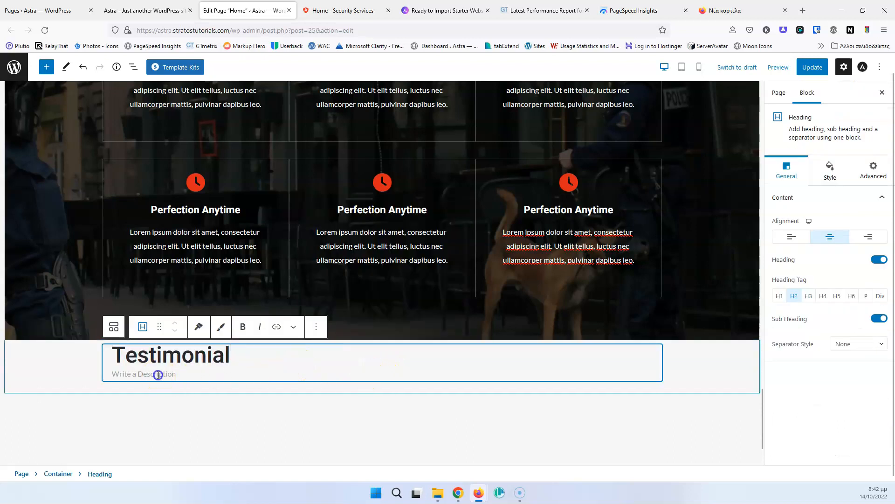
click(879, 318)
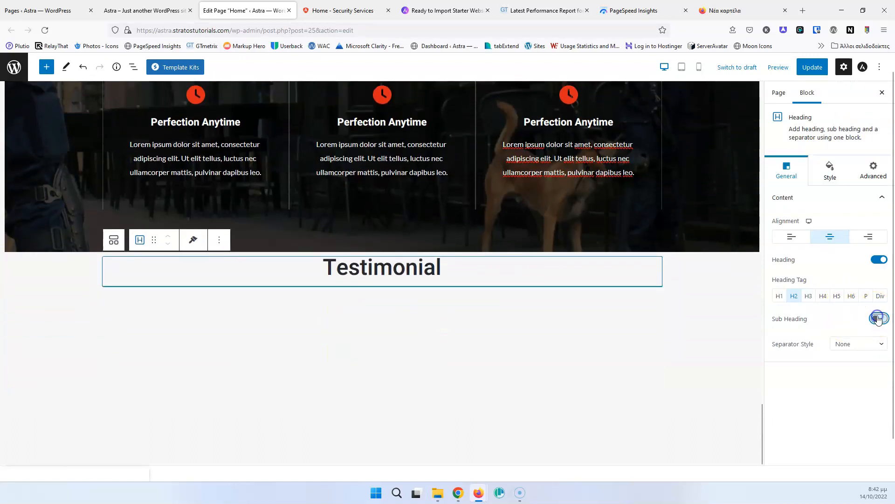
Step: Unlink the Testimonial container's padding values and set the top and bottom padding to 75 px
click(691, 275)
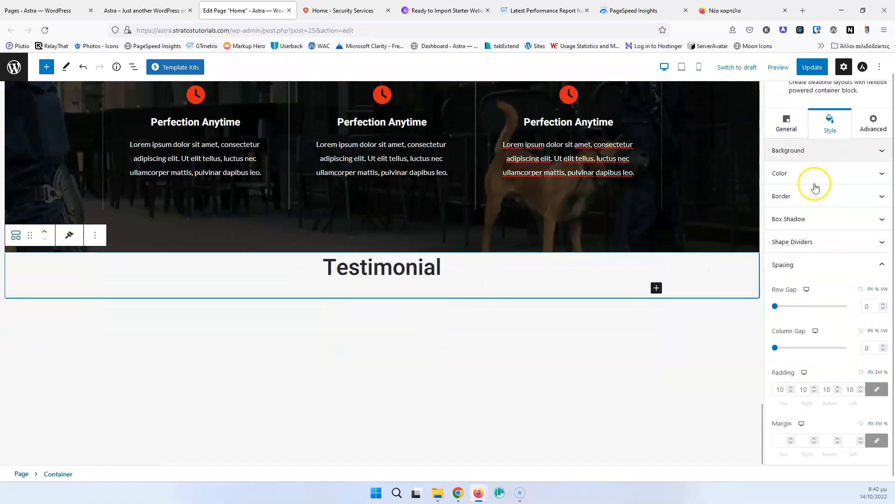
click(876, 391)
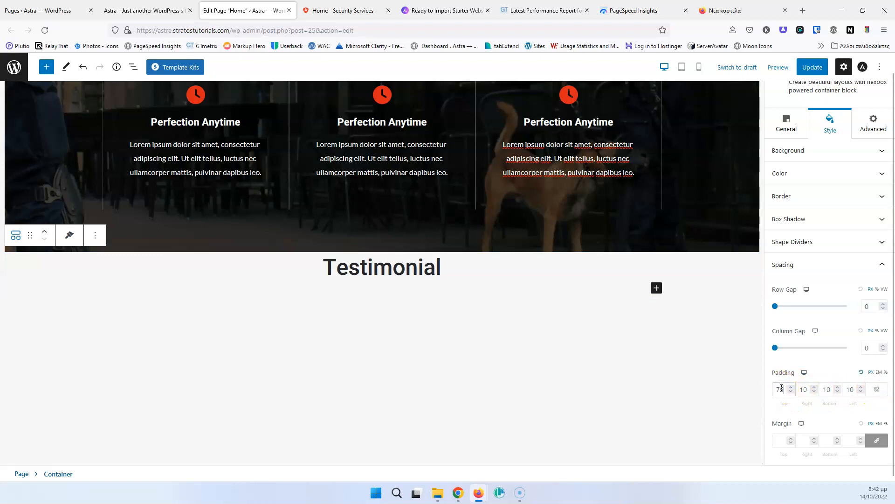
click(825, 389)
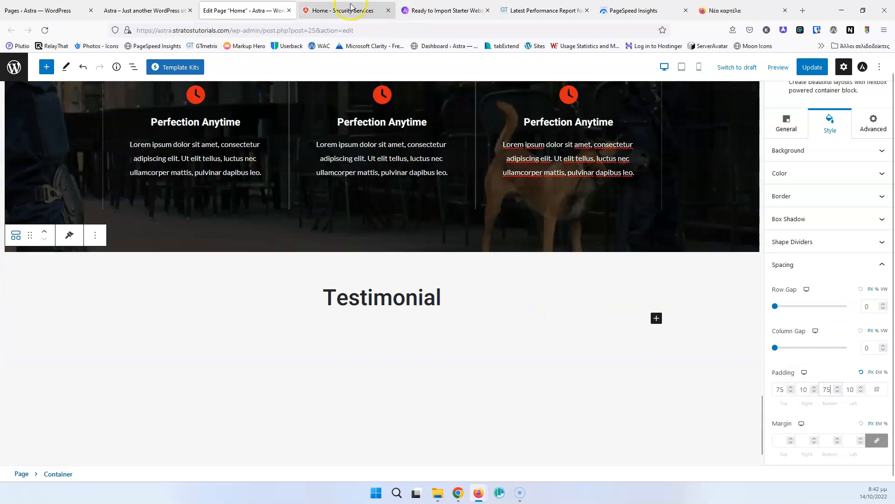
Step: Examine the demo site's Testimonial section layout, including its heading row, View All link and review columns
click(178, 10)
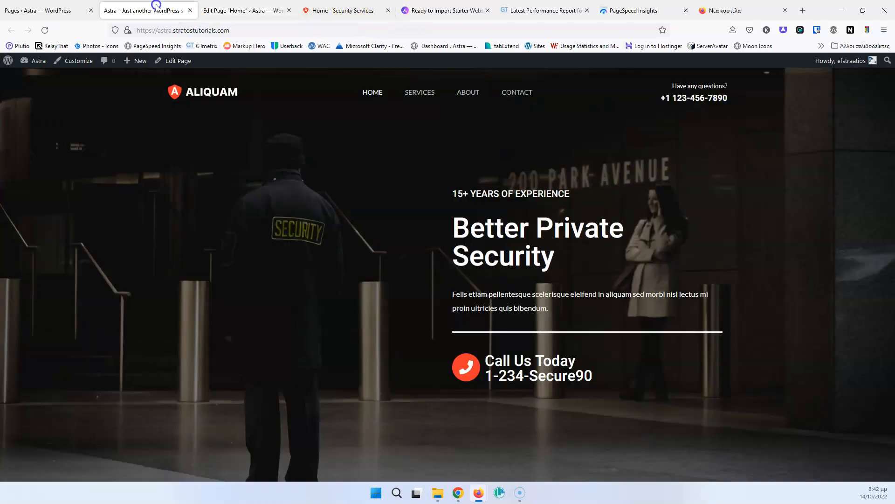
click(242, 16)
scroll(405, 279, up, 6)
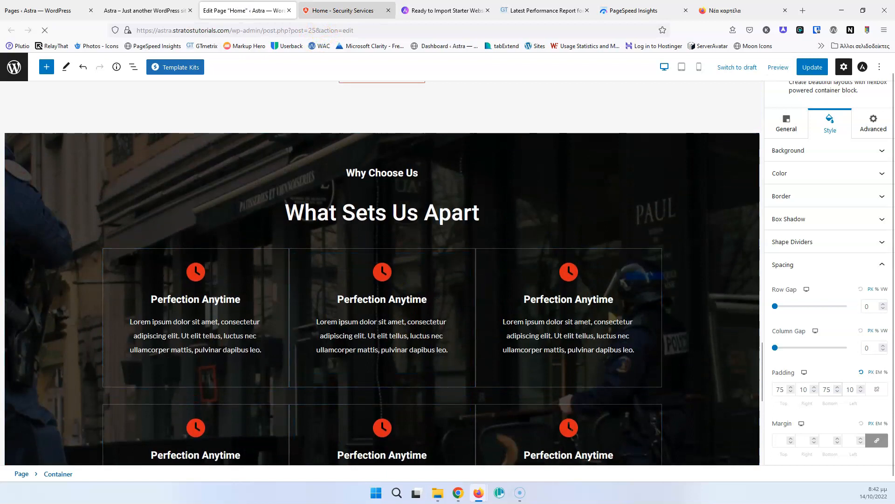
click(343, 11)
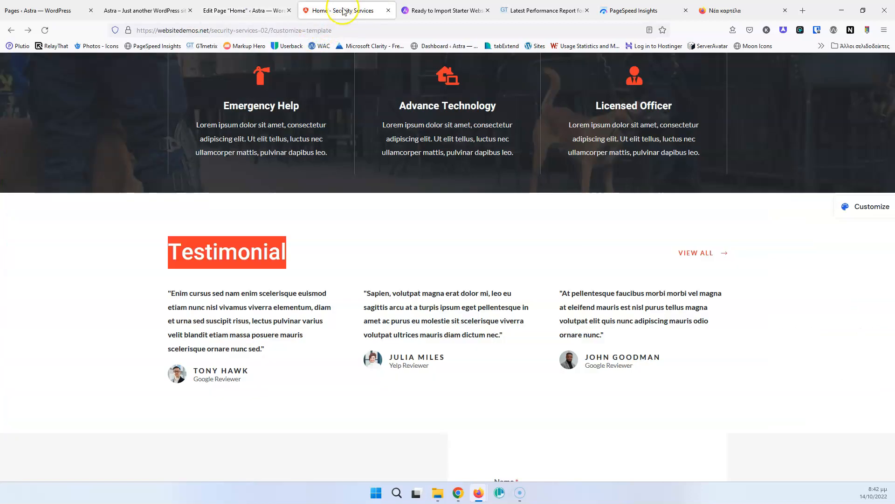
click(678, 225)
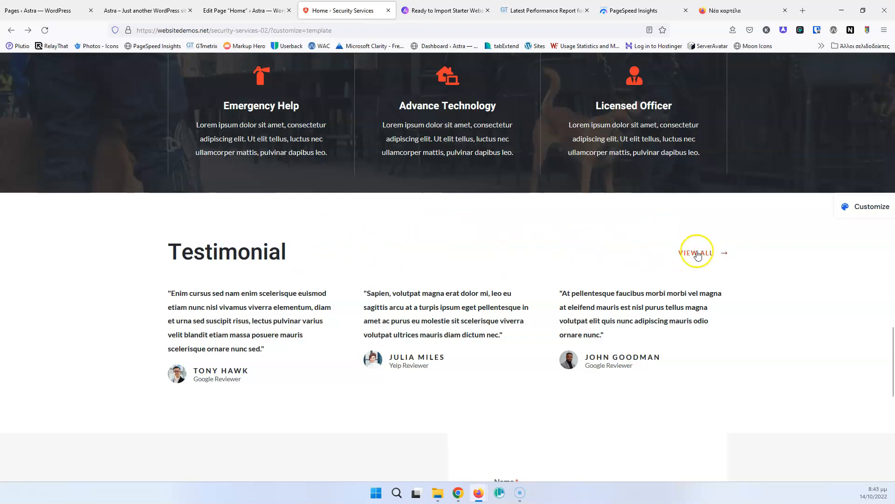
click(208, 305)
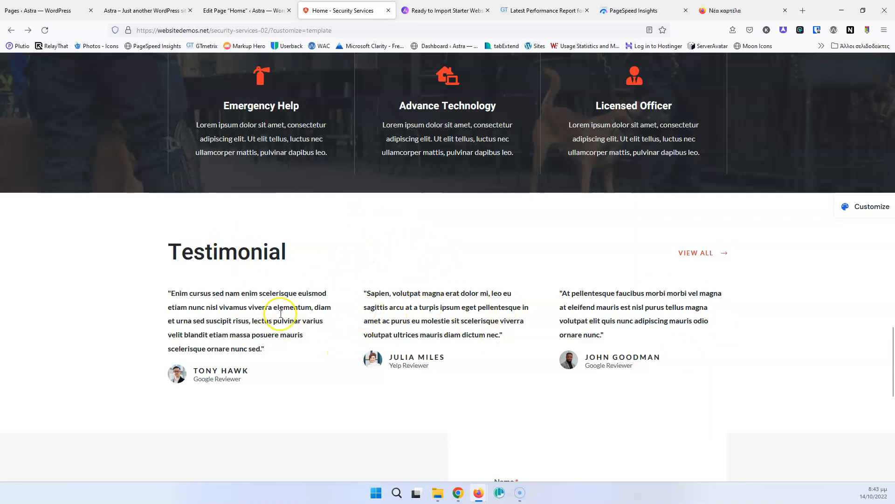
Step: Add a nested Container below the Testimonial heading in the page editor
click(247, 11)
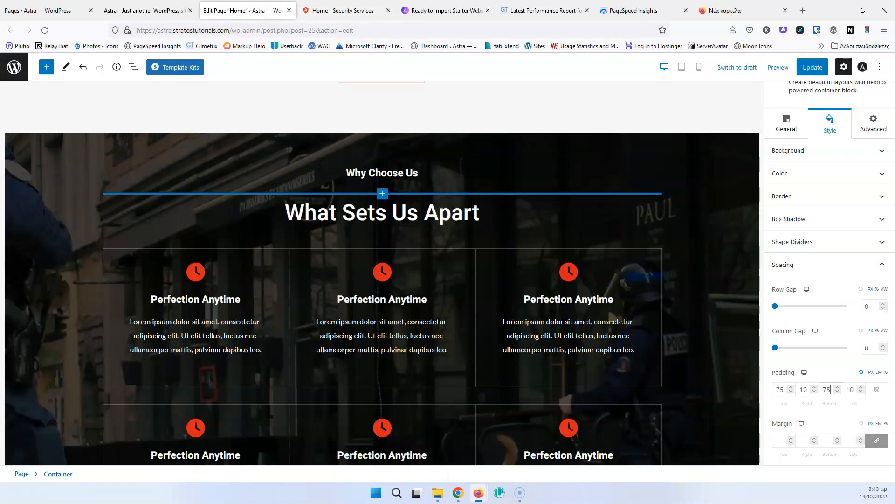
scroll(294, 187, down, 5)
click(478, 344)
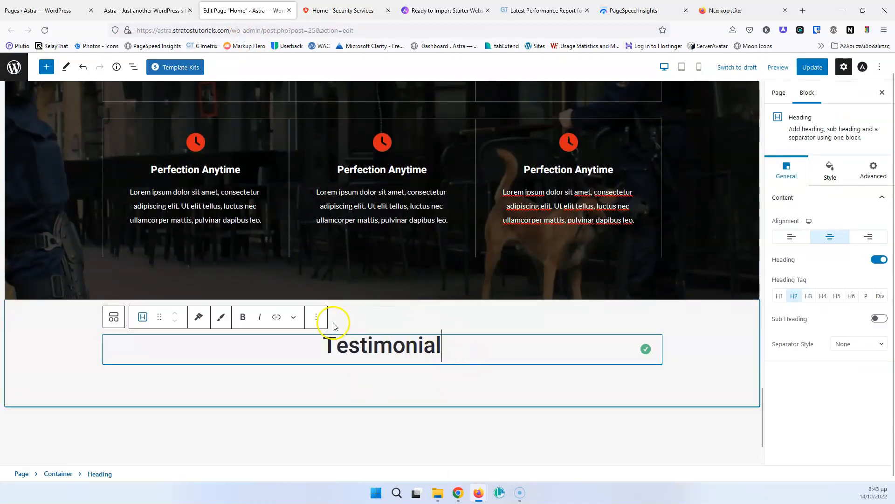
click(381, 322)
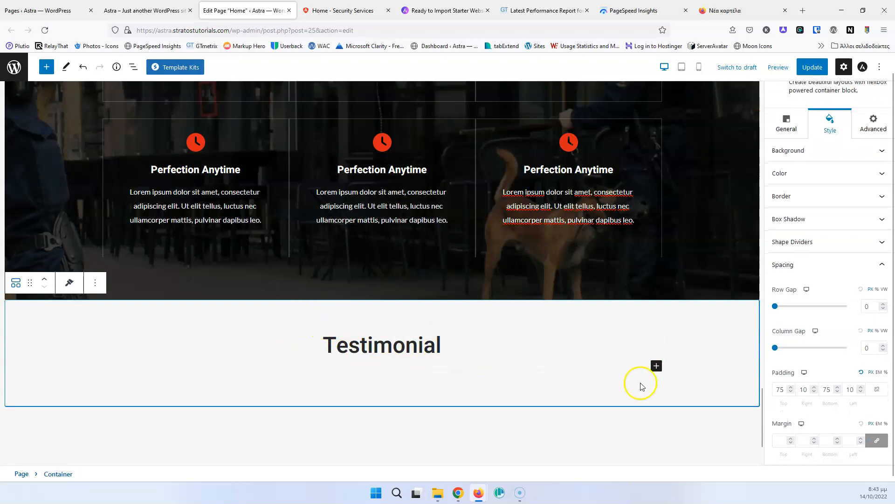
click(657, 365)
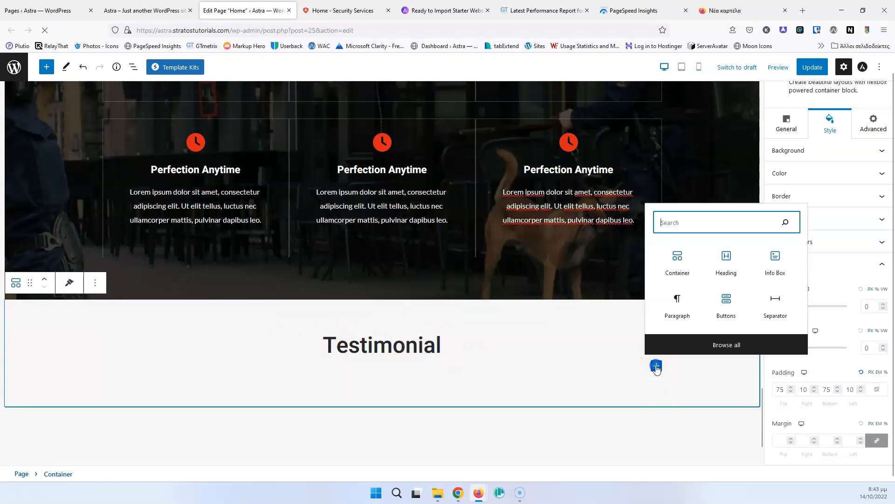
click(679, 257)
scroll(328, 382, down, 3)
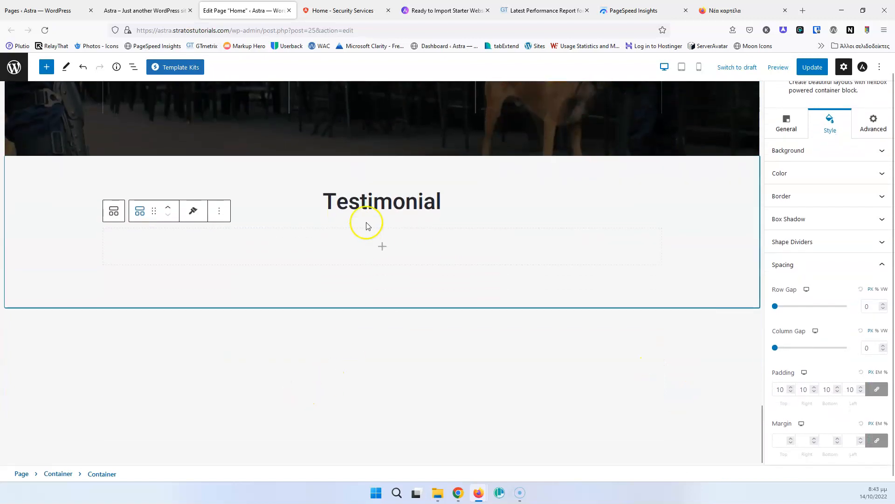
Step: Move the Testimonial heading into the nested container using a temporary Paragraph block, and remove that paragraph
click(383, 248)
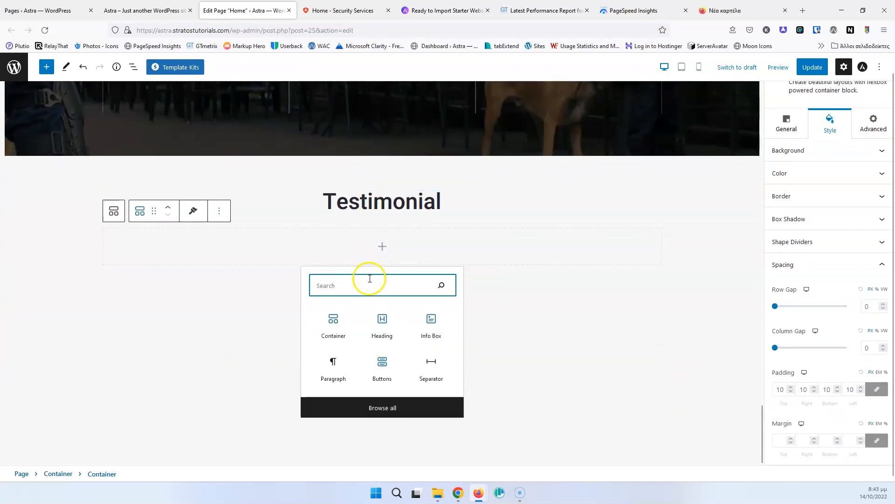
click(328, 369)
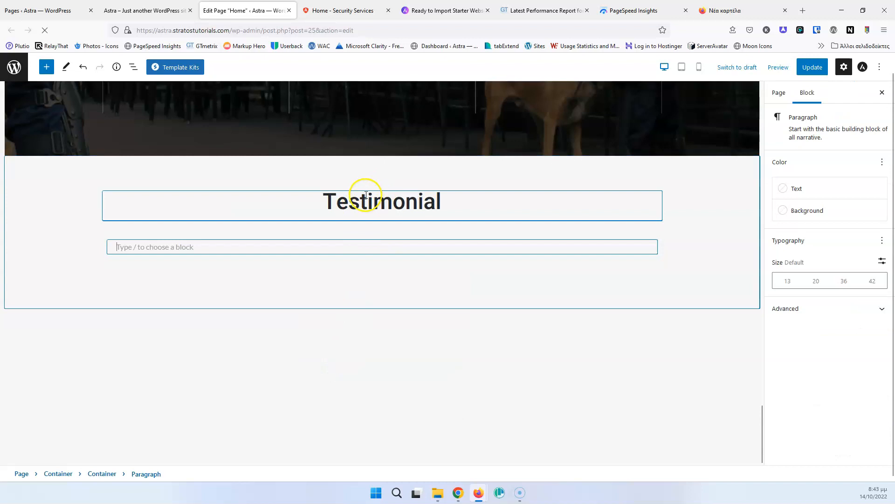
click(133, 66)
drag(51, 198, 99, 224)
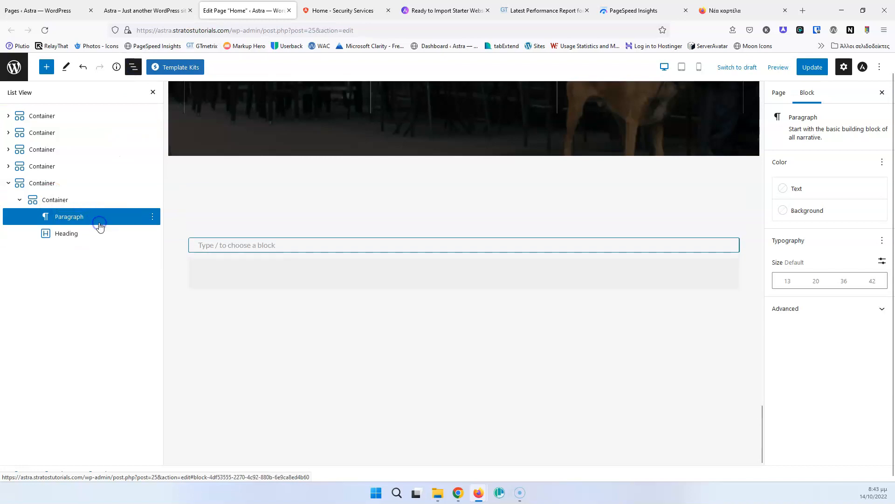
click(152, 217)
click(195, 443)
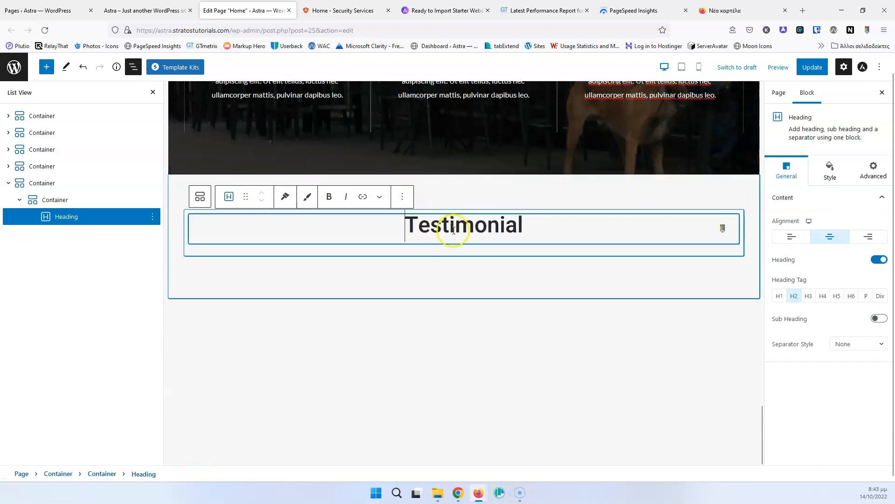
Step: Add a Buttons block below the Testimonial heading inside the nested container
click(728, 247)
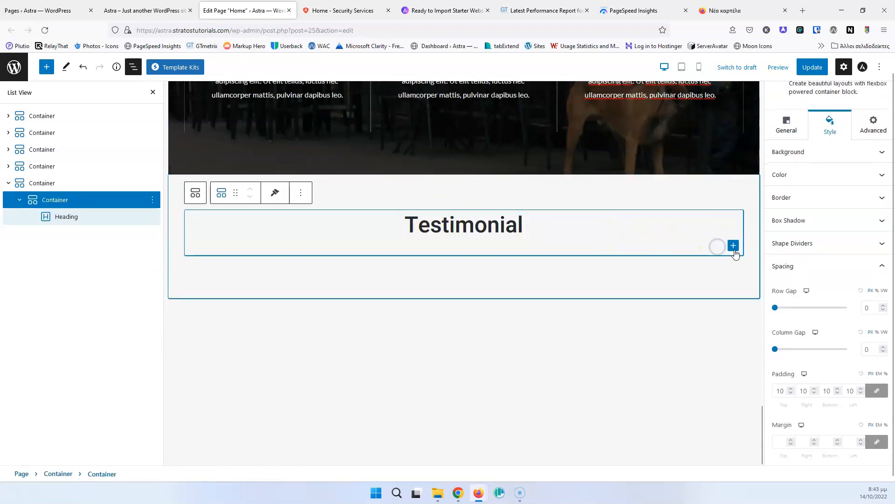
click(733, 246)
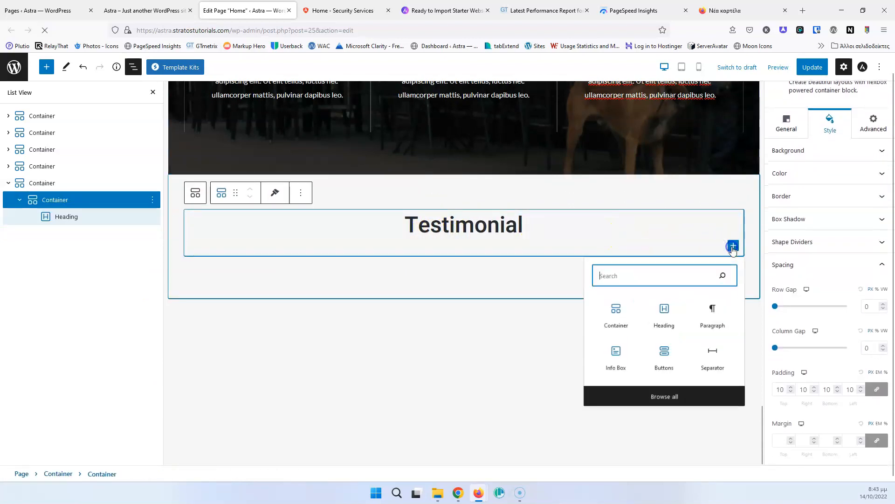
click(654, 361)
scroll(590, 176, down, 1)
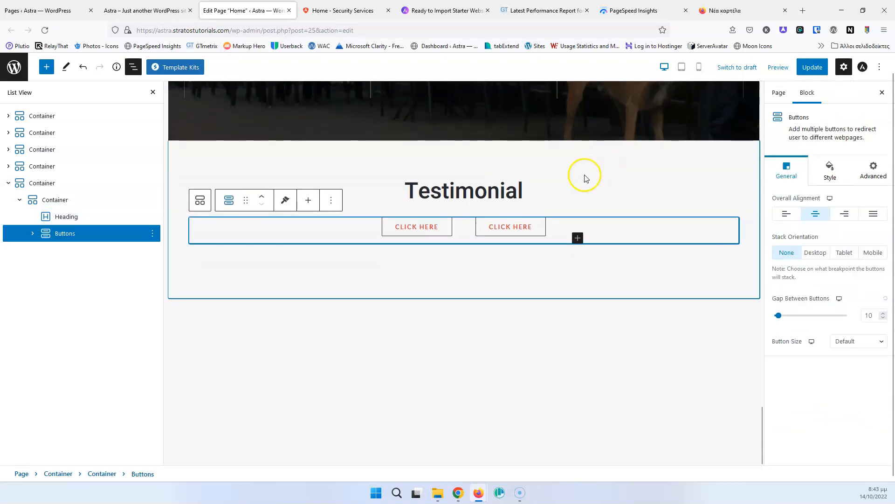
Step: Open the Flex Properties of the nested container that holds the Testimonial heading and buttons
click(97, 479)
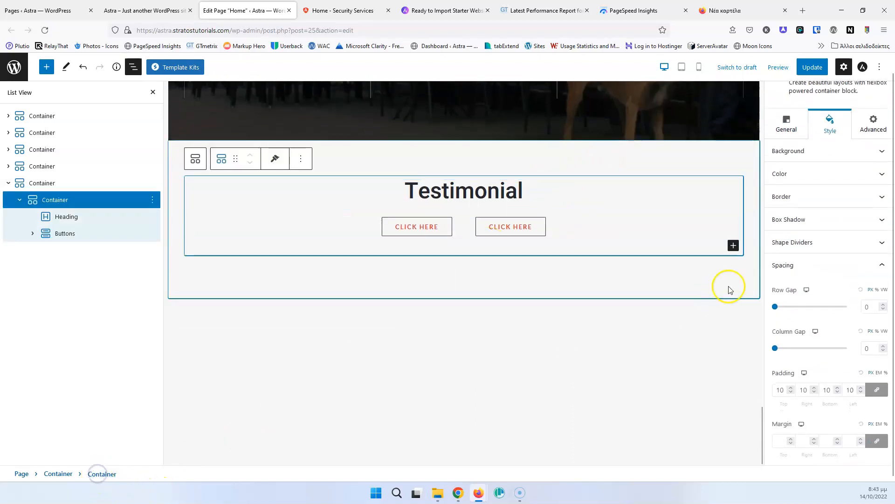
click(790, 131)
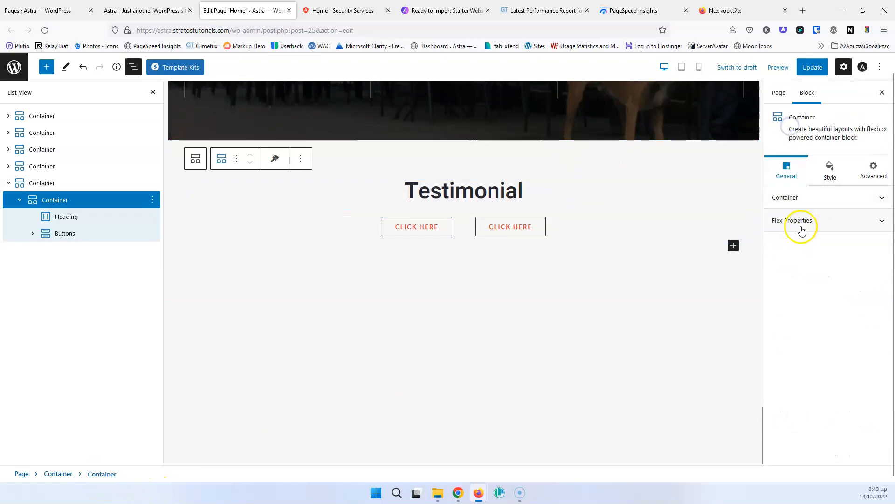
click(800, 201)
click(830, 173)
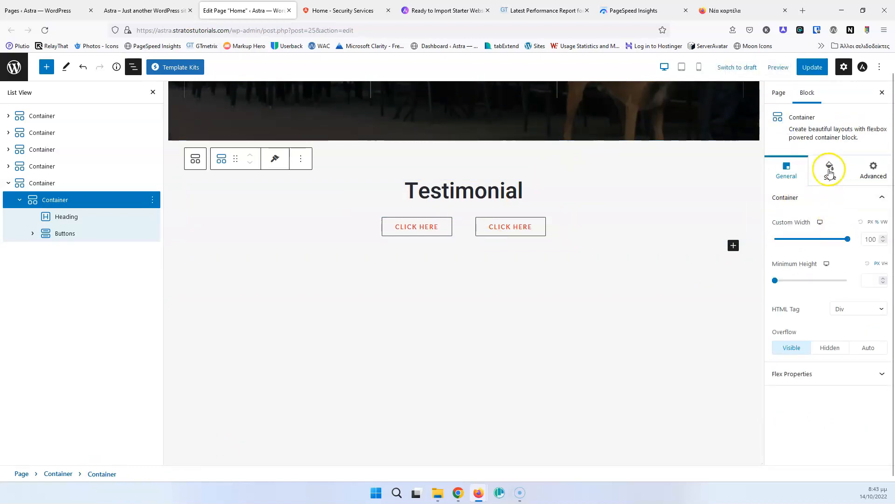
click(827, 374)
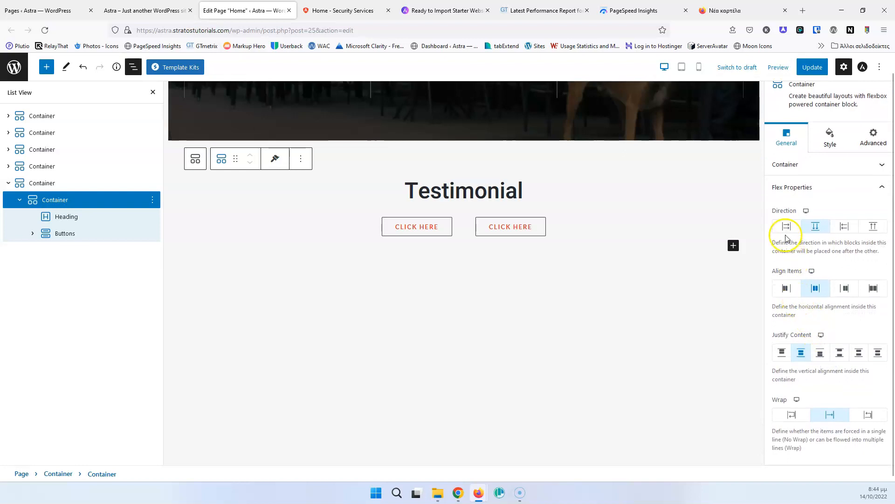
Step: Arrange the Testimonial heading and buttons side by side in a row, and remove the second button
click(786, 227)
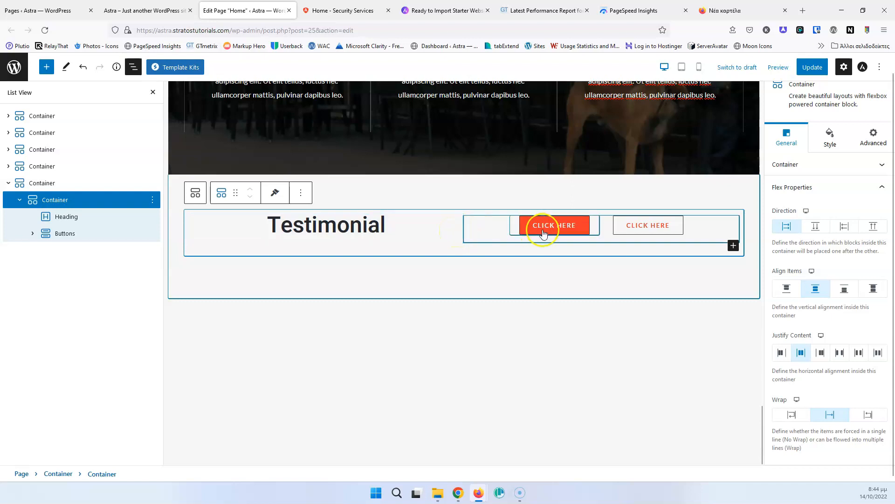
click(693, 231)
click(752, 199)
click(773, 380)
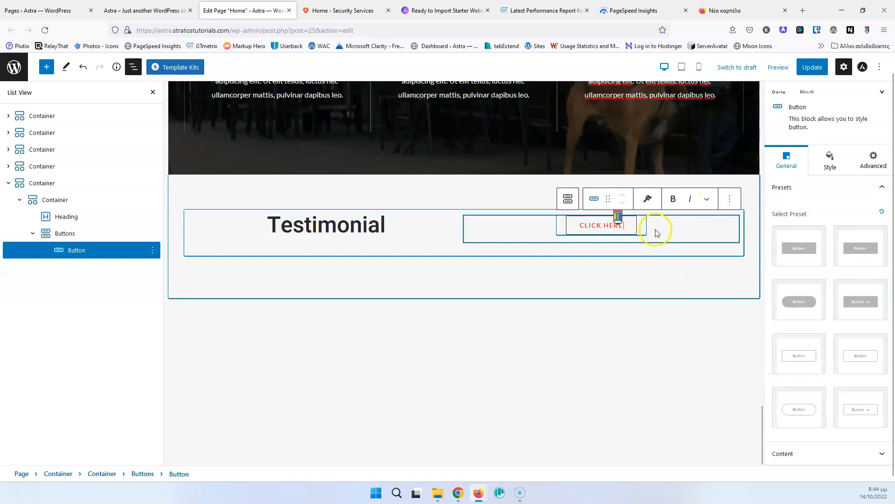
Step: Align the Buttons block in the Testimonial row to the right
click(807, 189)
click(831, 173)
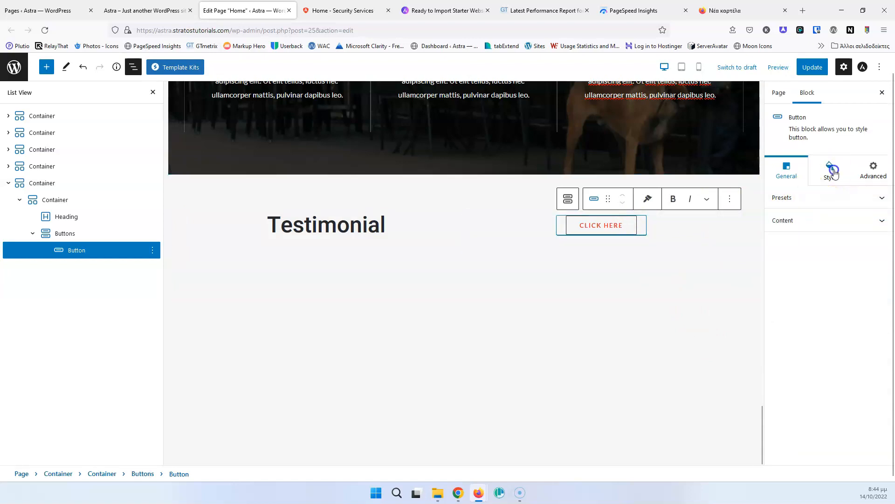
click(781, 186)
click(811, 220)
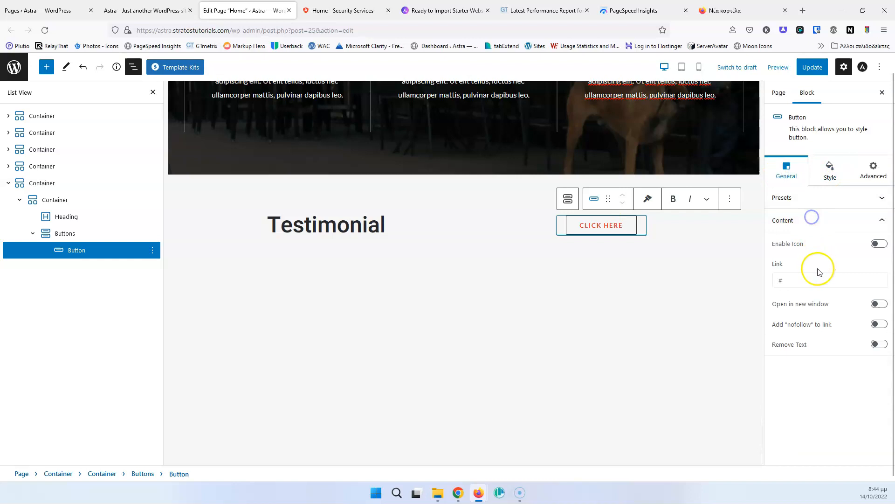
click(137, 474)
click(842, 215)
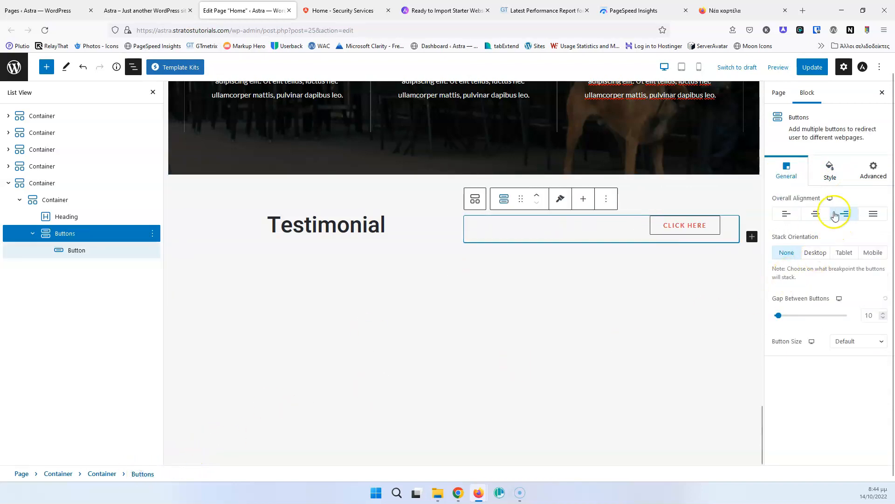
Step: Align the Testimonial heading to the left and compare the row with the Security Services demo page
click(401, 227)
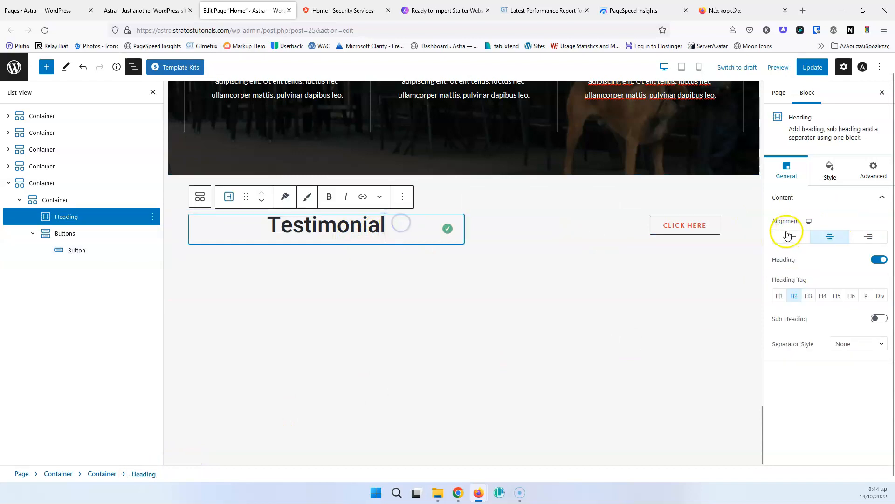
click(789, 236)
click(329, 9)
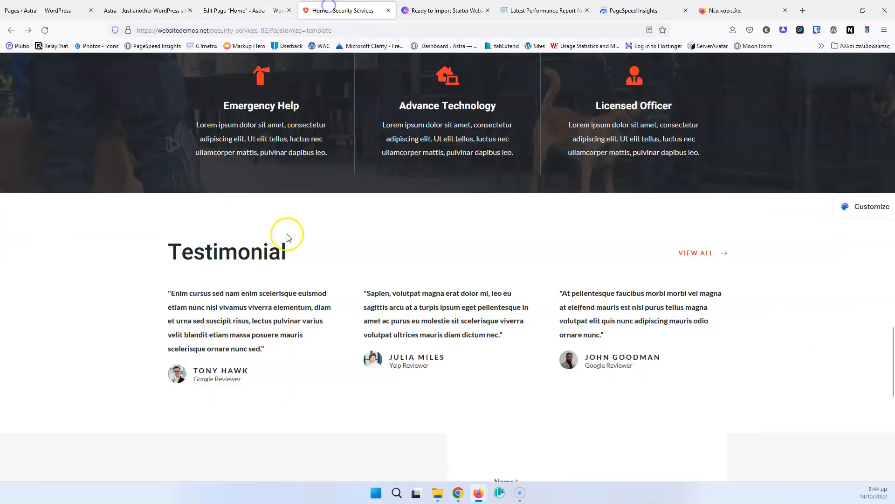
click(244, 11)
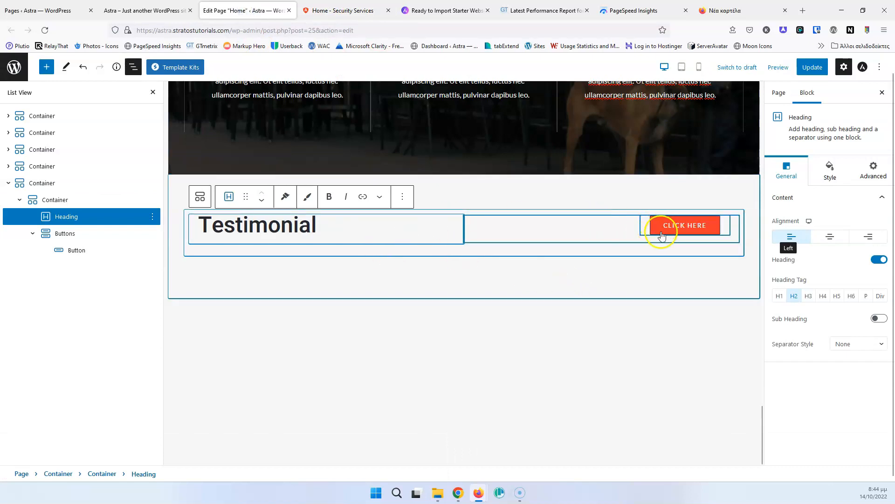
click(342, 10)
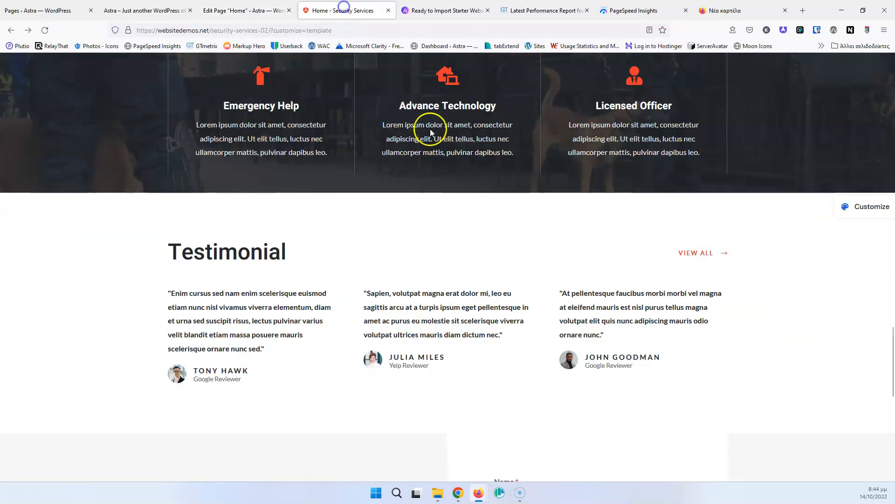
click(244, 10)
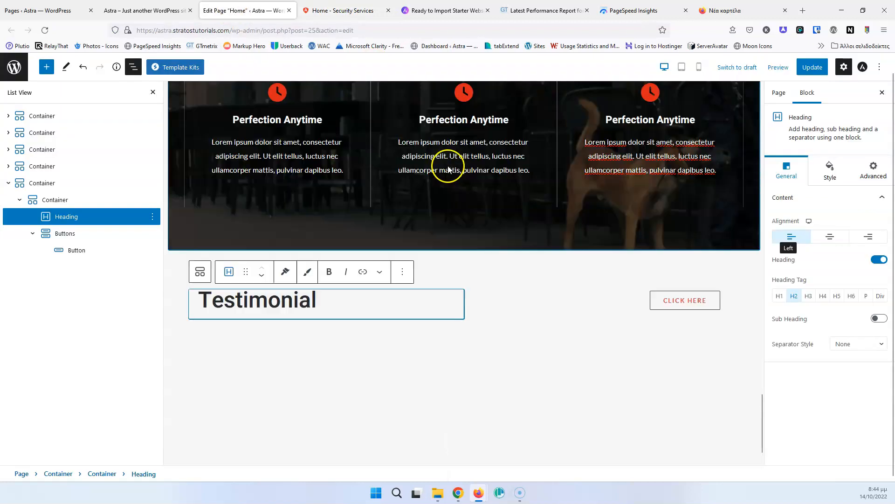
Step: Copy the style of the arrow button below the "Superior Security Solutions" paragraph
scroll(452, 206, up, 12)
scroll(452, 215, up, 9)
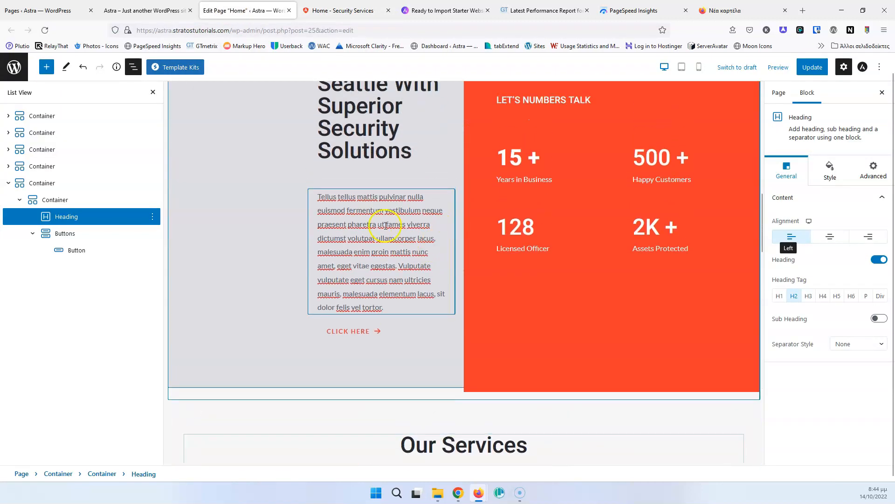
click(363, 334)
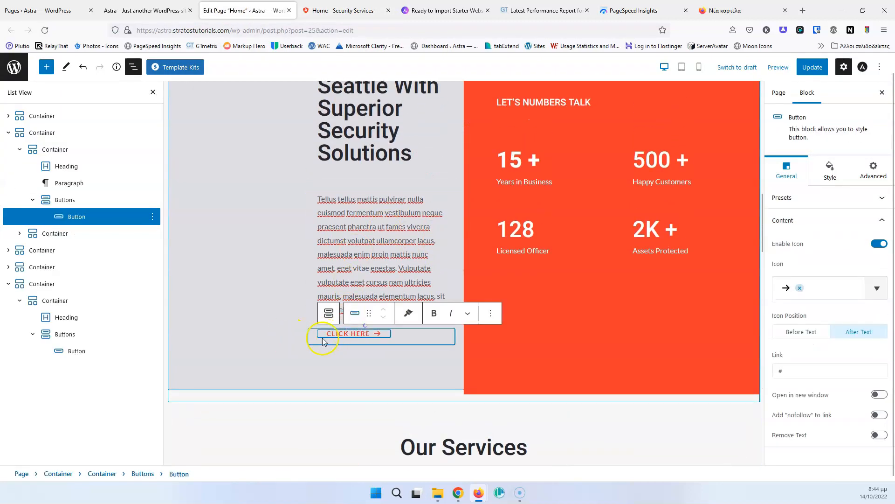
click(410, 319)
click(408, 335)
Step: Paste the copied button style onto the button beside the Testimonial heading
scroll(546, 302, down, 12)
scroll(575, 300, down, 6)
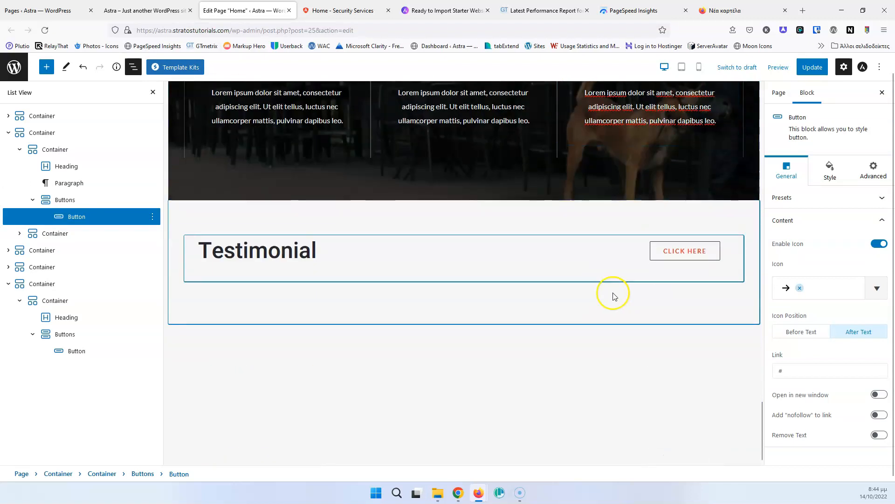
click(678, 227)
click(670, 206)
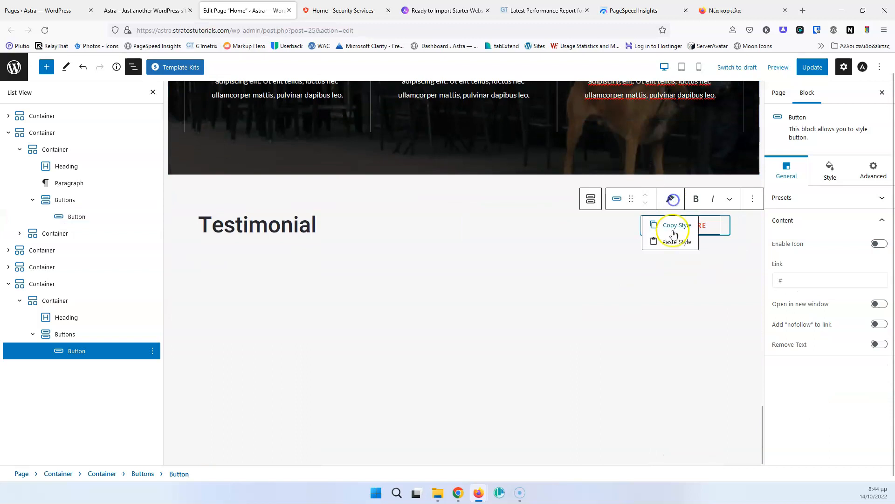
click(672, 239)
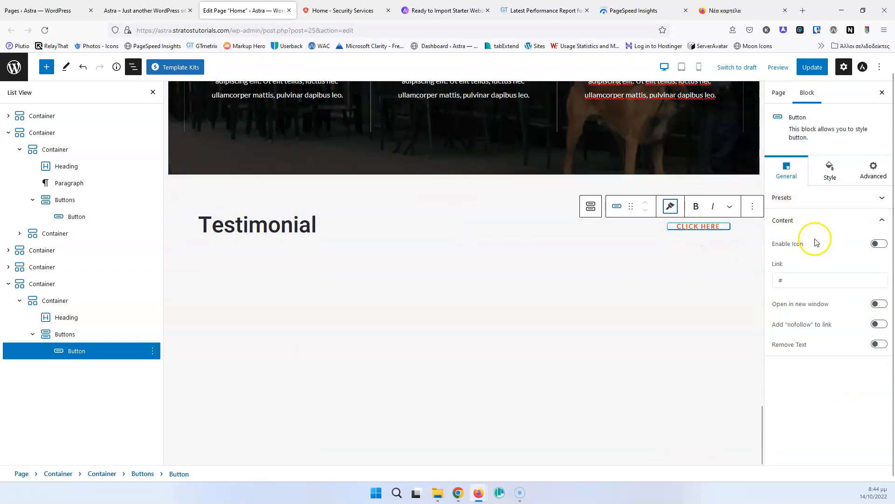
Step: Enable the arrow icon after the text on the Testimonial button
click(817, 198)
click(817, 198)
click(806, 223)
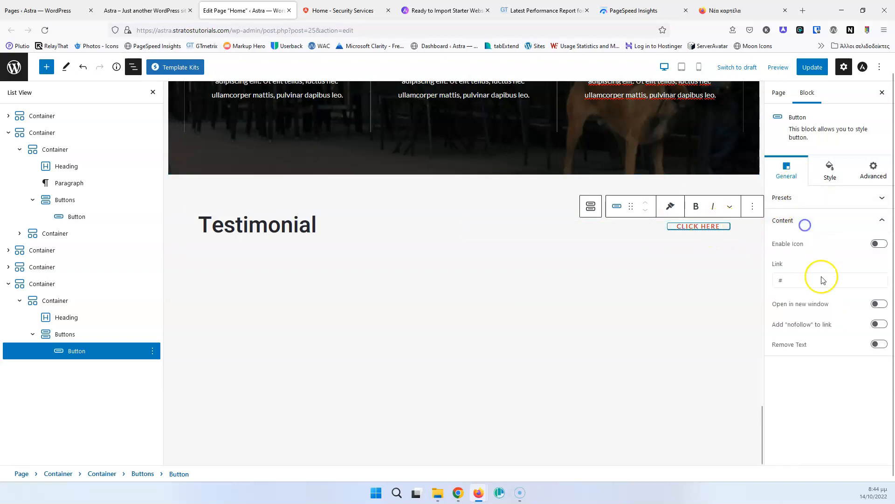
click(881, 245)
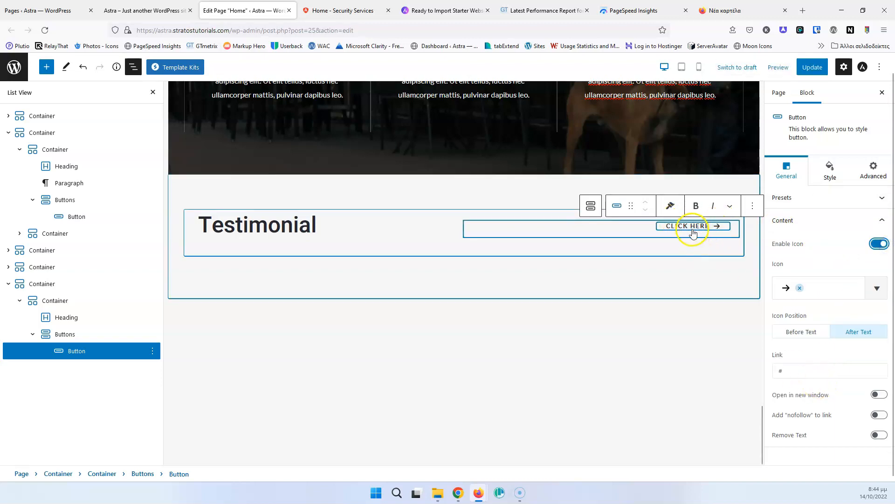
Step: Add a container below the Testimonial heading row and nest another container inside it
click(402, 266)
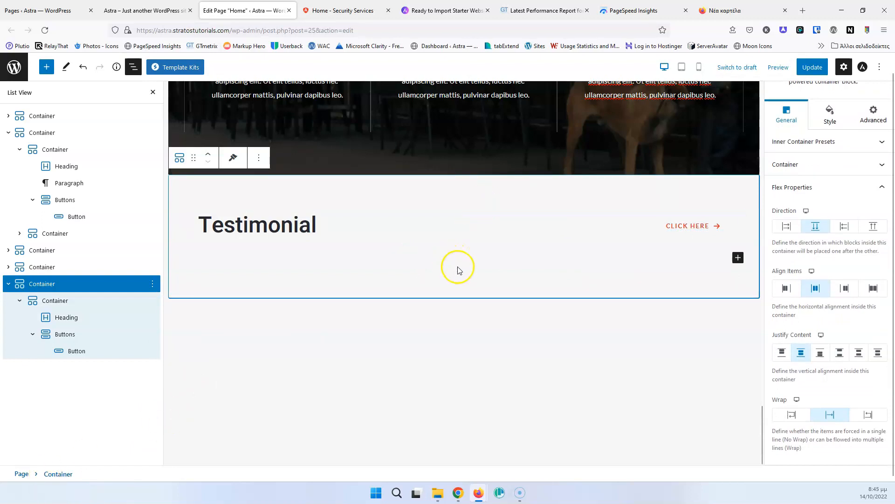
click(738, 258)
click(620, 324)
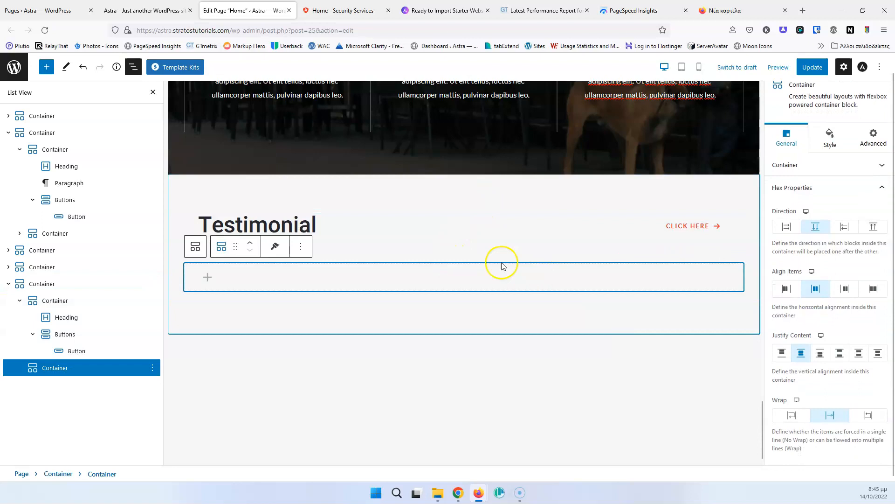
click(461, 251)
click(414, 317)
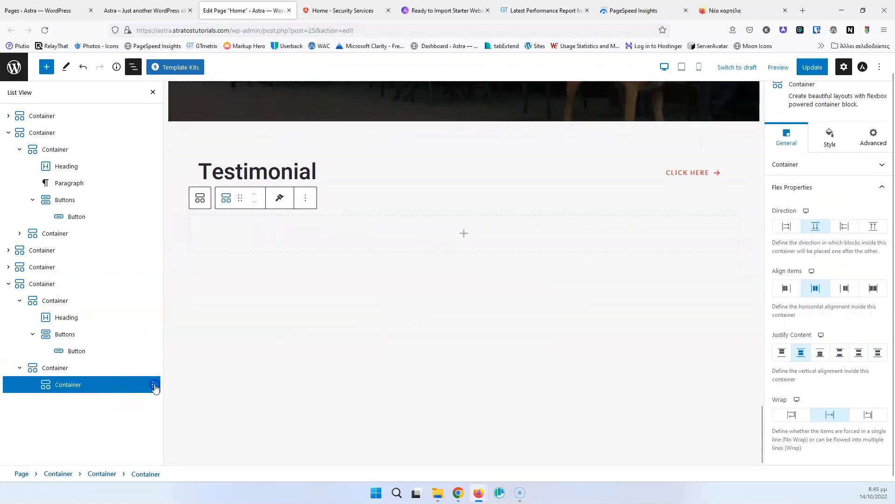
Step: Duplicate the nested container twice to make three inner containers under the Testimonial row
click(152, 385)
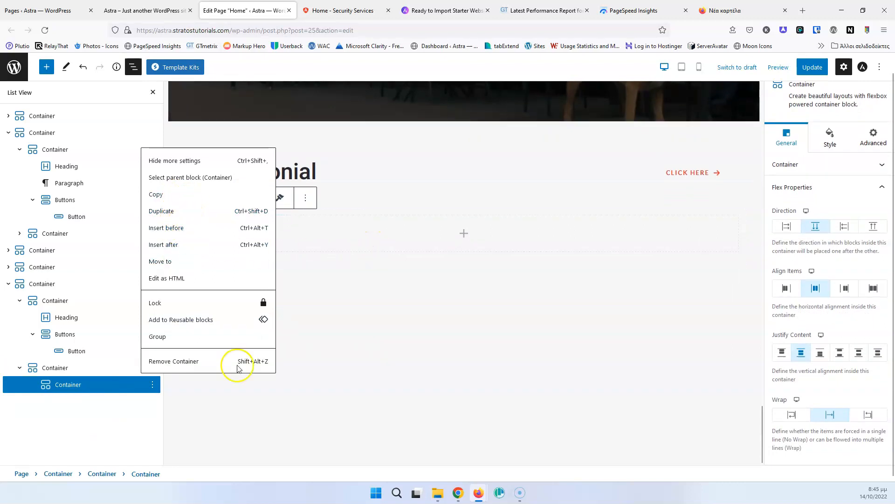
click(161, 212)
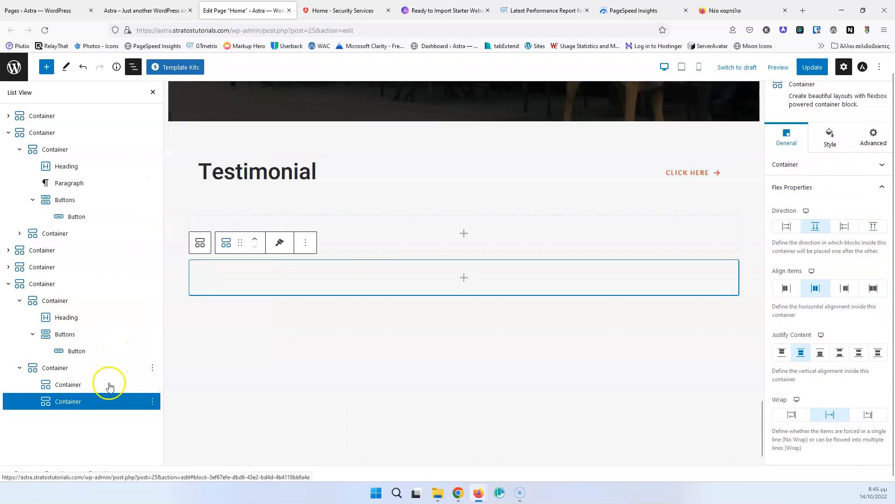
click(152, 401)
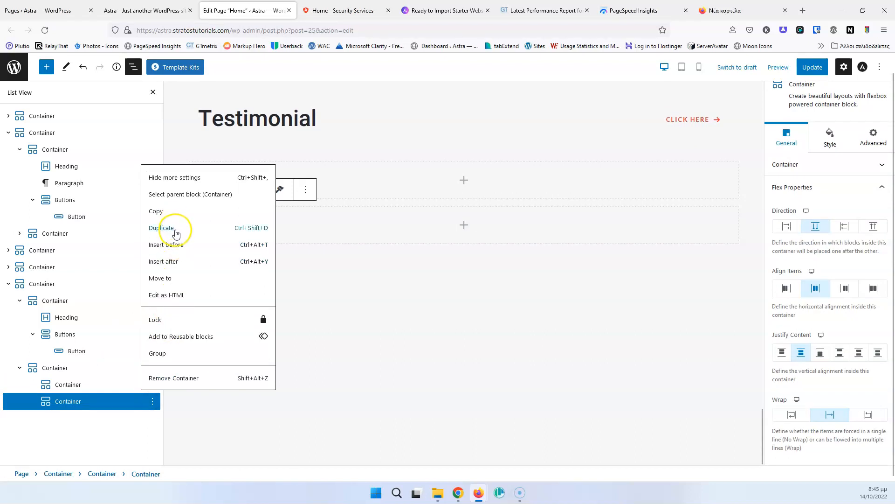
click(176, 228)
Step: Set the flex direction of the parent of the three inner containers to row so they form columns
scroll(510, 254, down, 3)
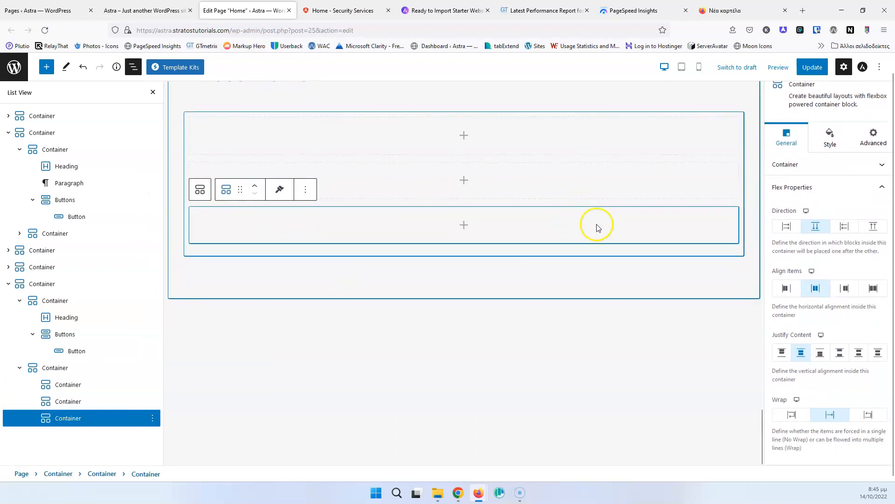
scroll(642, 275, up, 4)
click(45, 369)
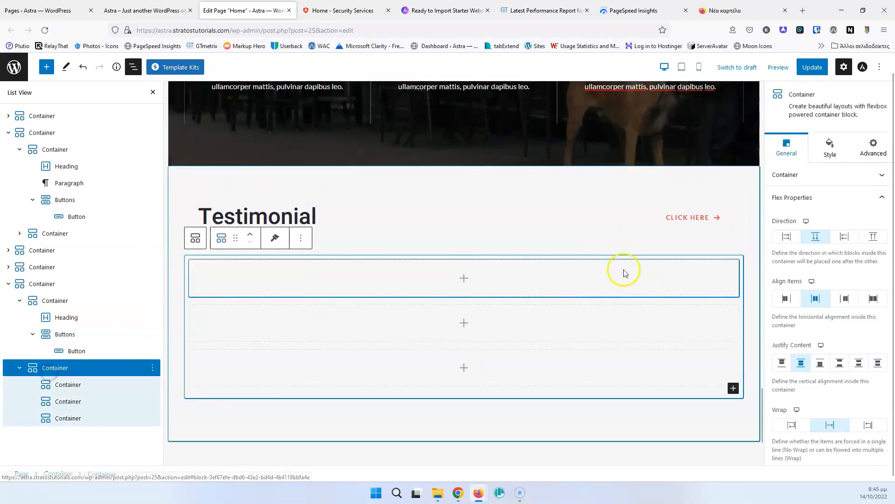
click(793, 228)
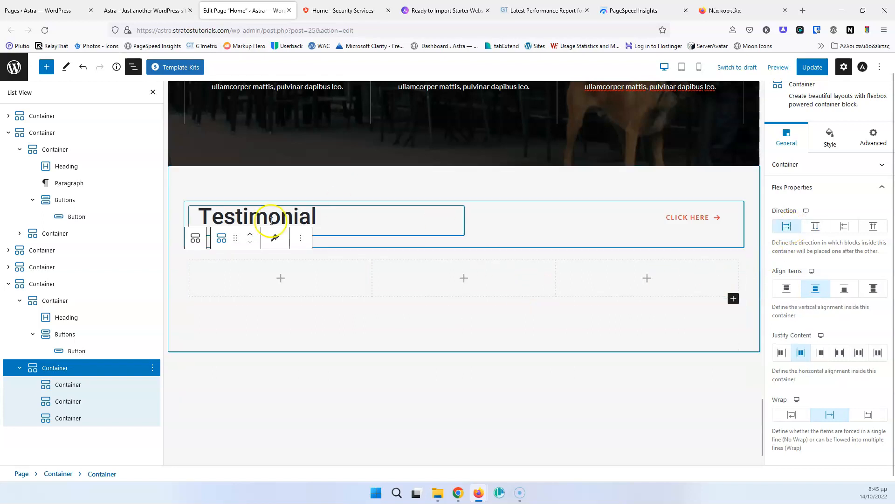
Step: Copy the first testimonial quote from the Security Services demo page and return to the Home page editor
click(342, 5)
drag(168, 292, 271, 349)
key(ctrl+c)
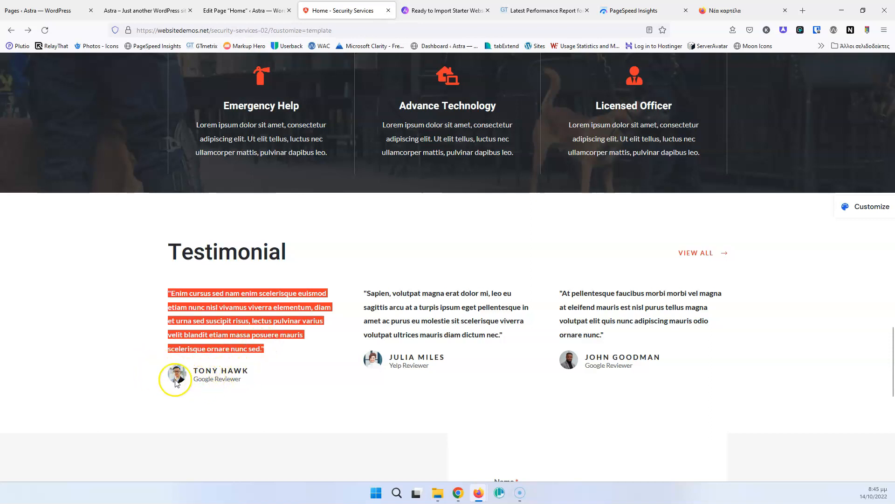
click(243, 10)
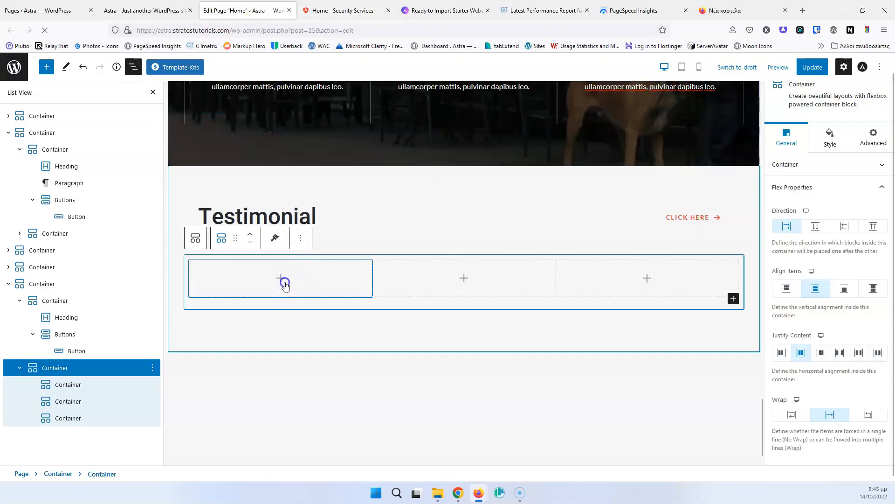
click(284, 281)
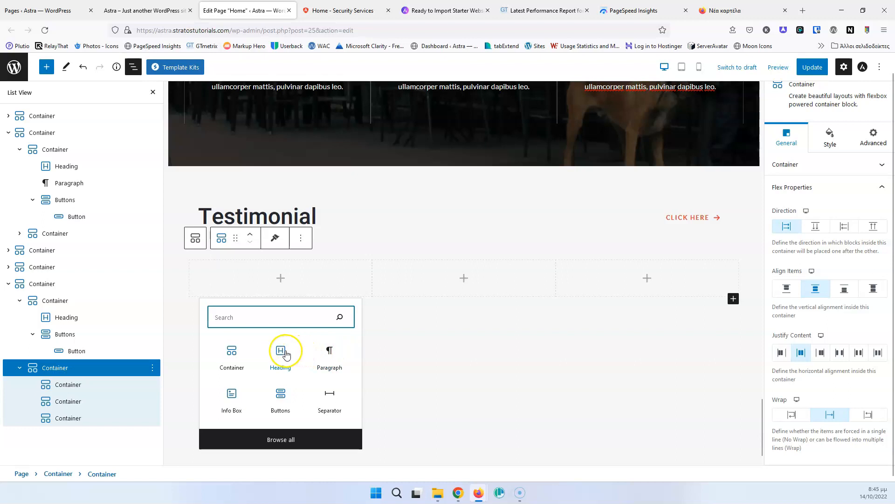
click(288, 355)
click(154, 11)
click(348, 11)
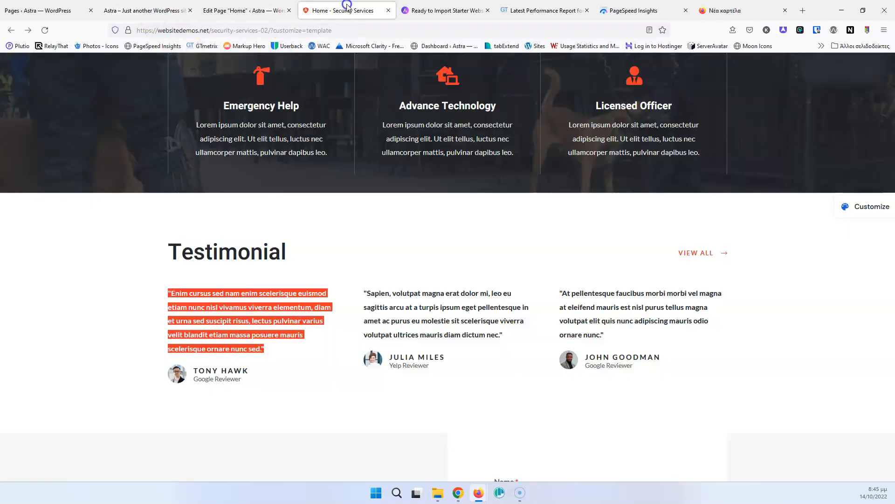
click(244, 10)
click(266, 298)
scroll(287, 275, down, 1)
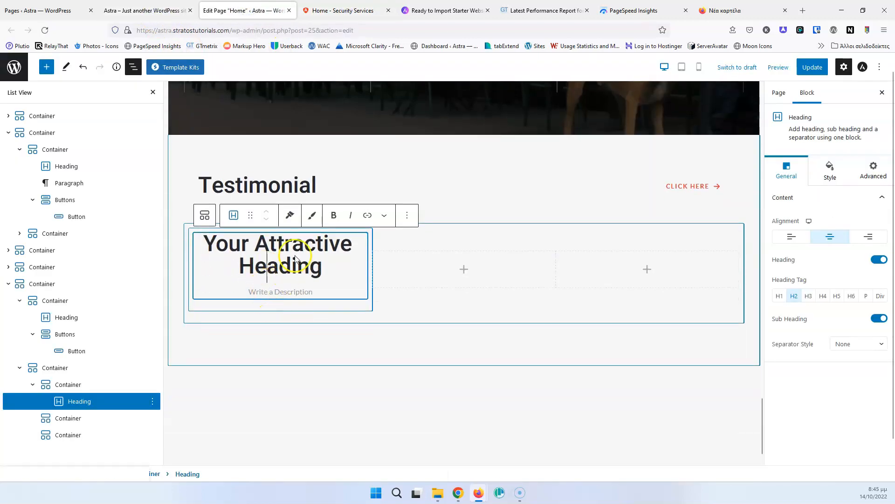
click(407, 215)
click(456, 448)
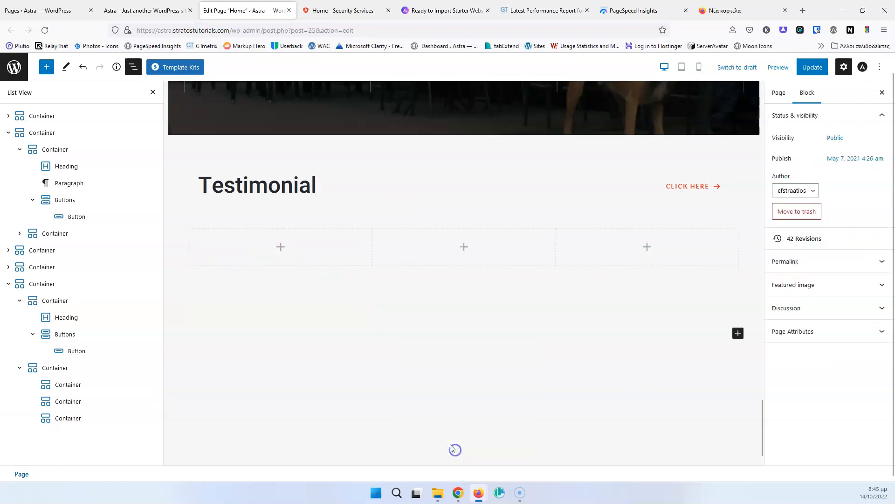
Step: Add a Paragraph block to the first testimonial column and paste the copied quote into it
click(280, 247)
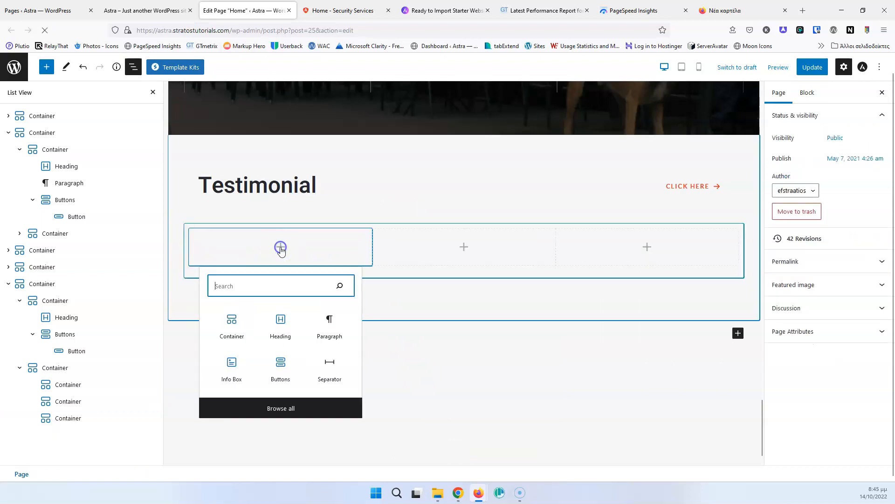
click(330, 325)
key(ctrl+v)
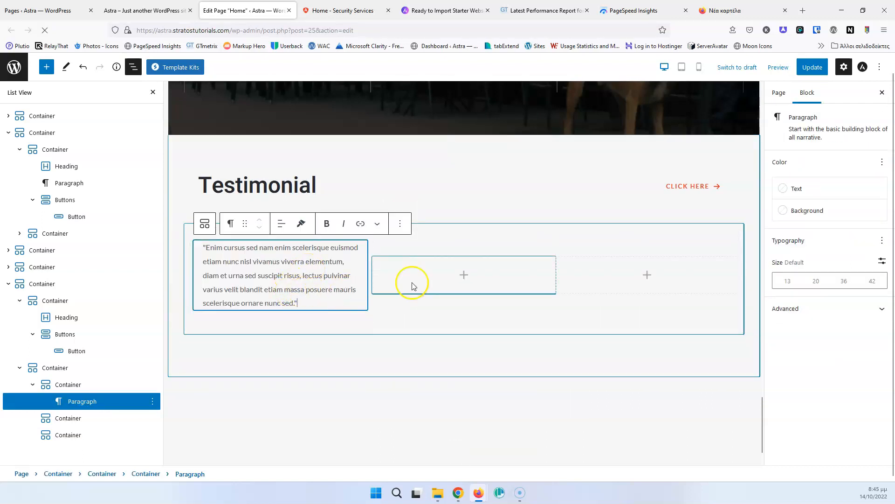
Step: Set the first testimonial quote's text colour to black
click(786, 189)
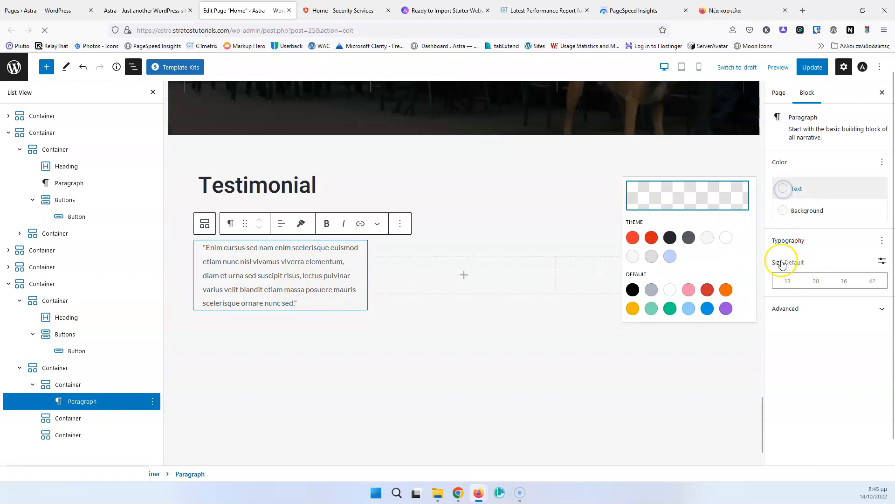
click(671, 239)
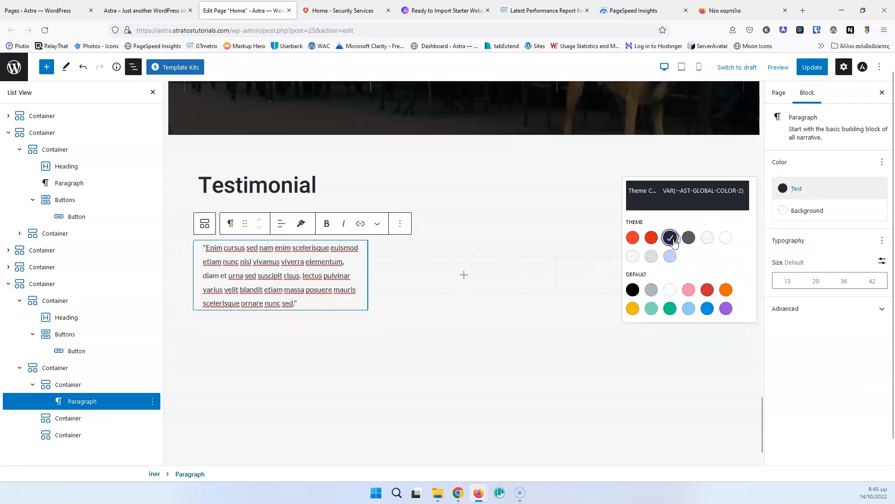
click(633, 290)
click(209, 276)
Step: Add an Info Box block below the quote inside the first testimonial column
click(306, 319)
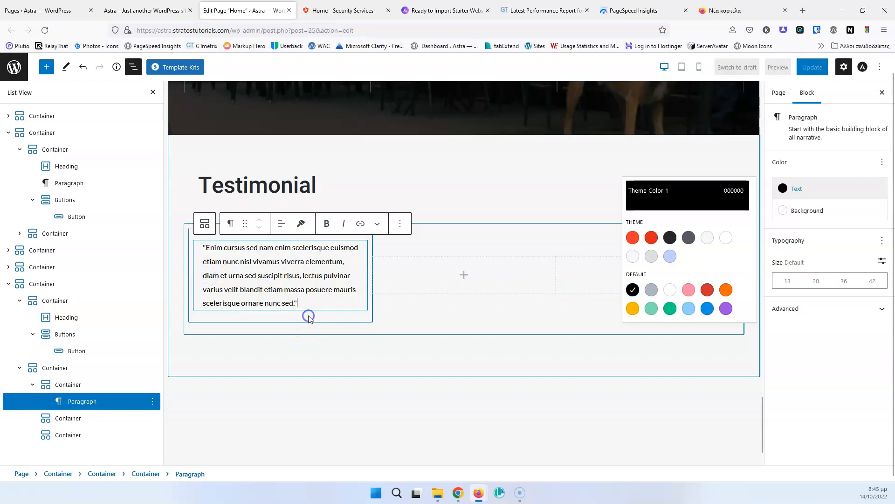
click(309, 319)
click(362, 311)
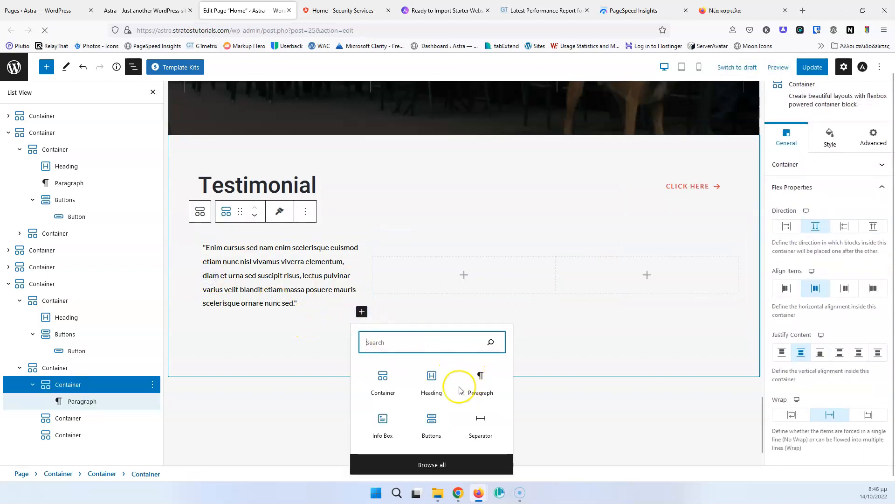
click(384, 423)
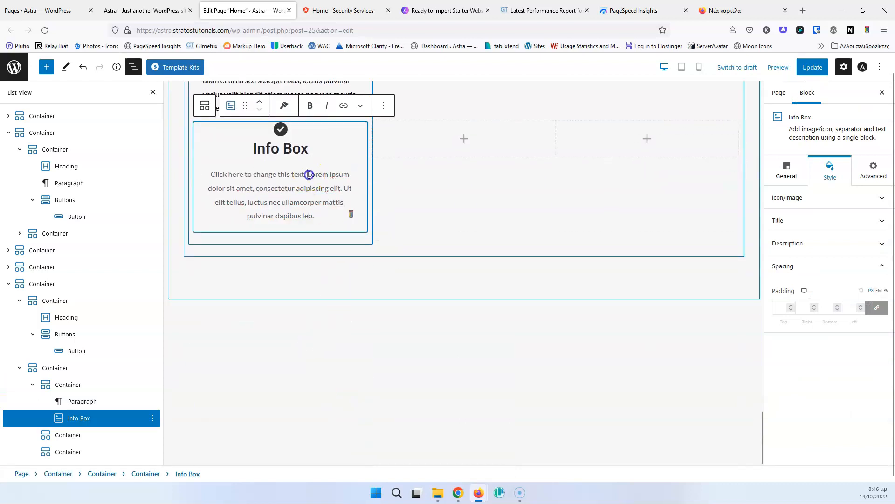
Step: Set the info box's icon/image position to Left of Text and Title
click(842, 199)
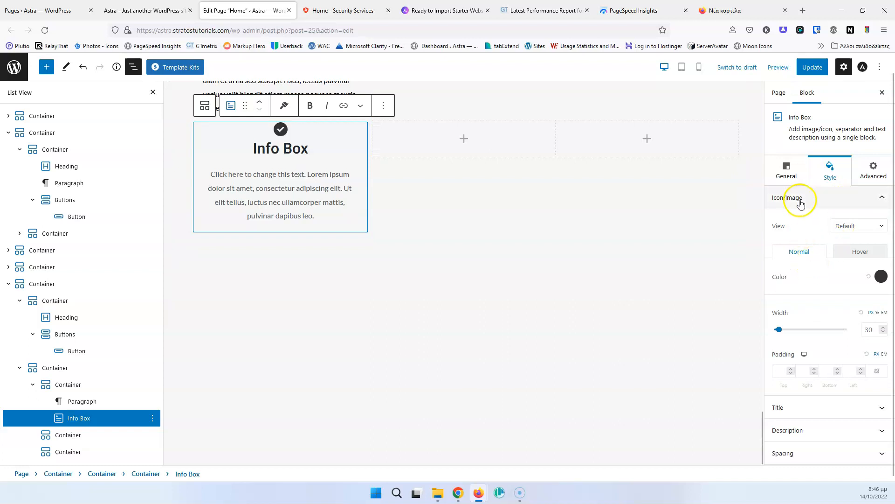
click(786, 170)
scroll(807, 330, down, 1)
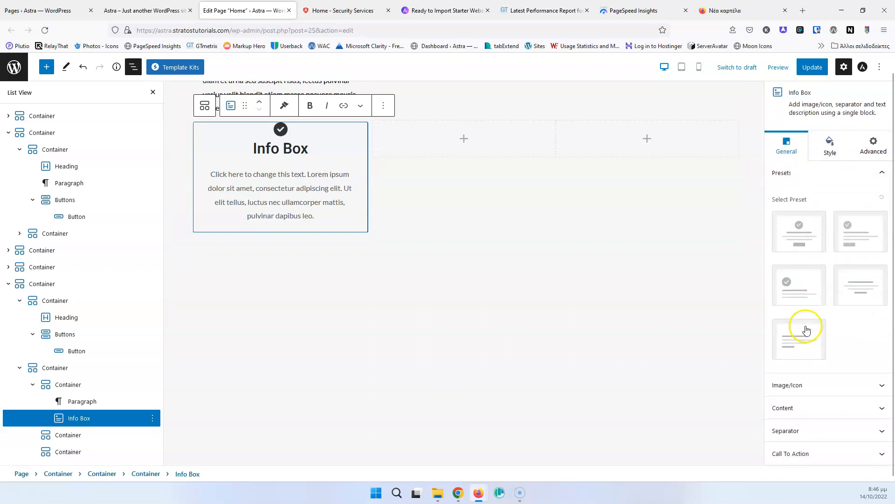
click(830, 385)
click(852, 270)
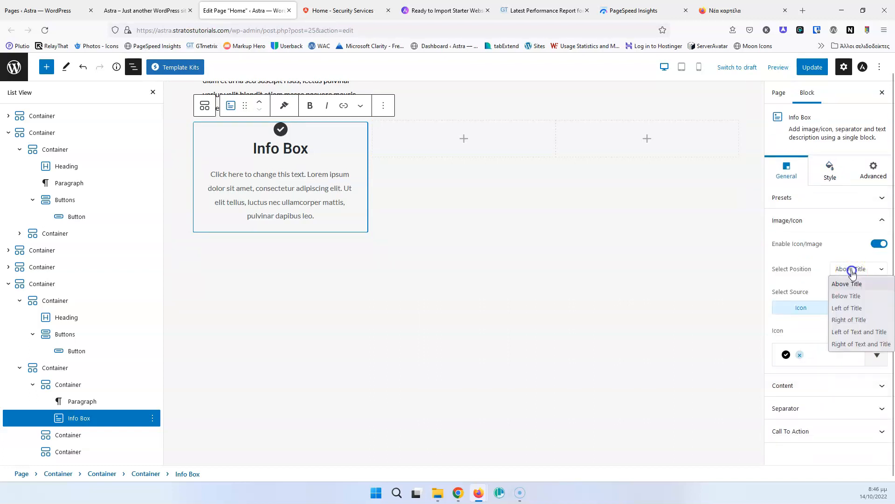
click(859, 308)
click(856, 269)
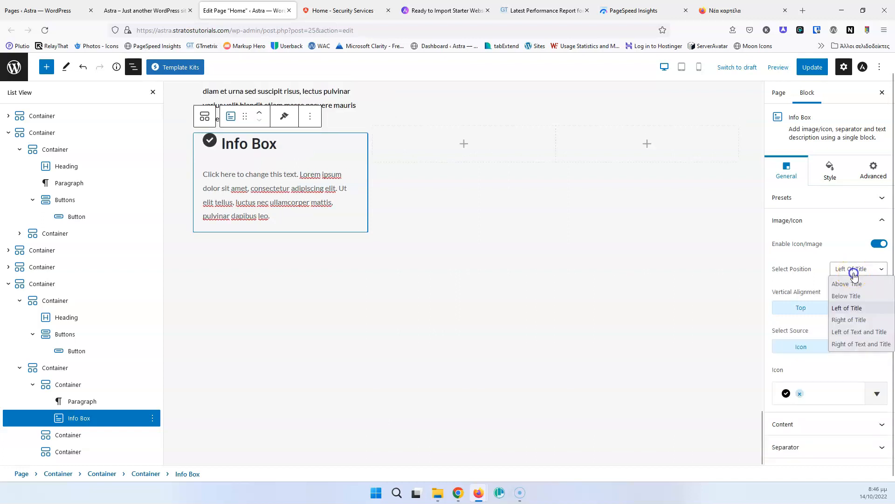
click(860, 333)
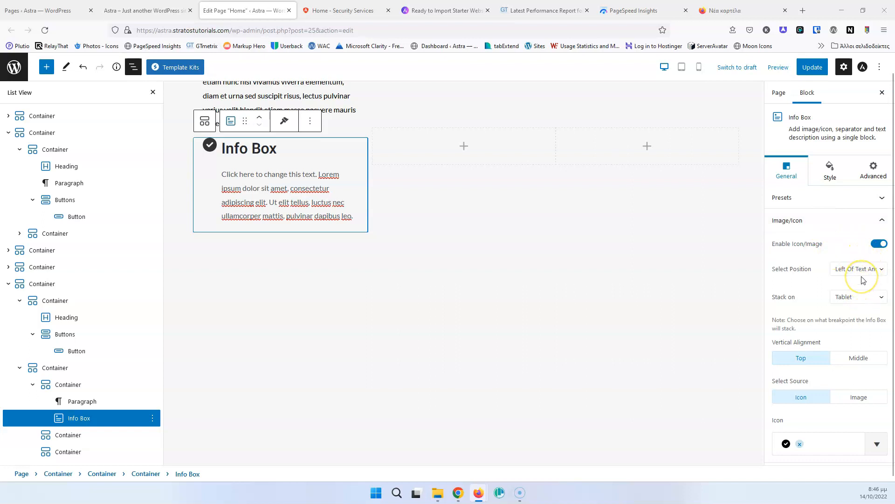
Step: Use security-service-reviewer-1.jpg from the media library as the info box's image, and copy the first reviewer's name from the demo page
click(856, 397)
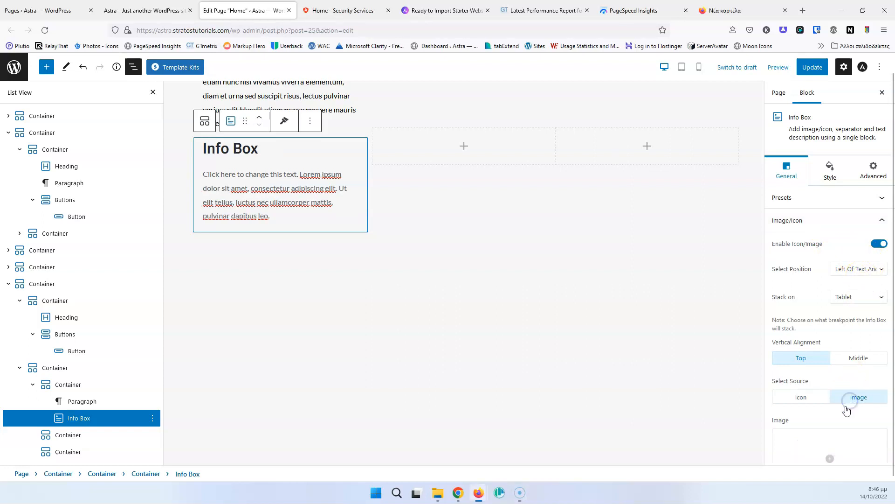
scroll(833, 394, down, 2)
click(832, 365)
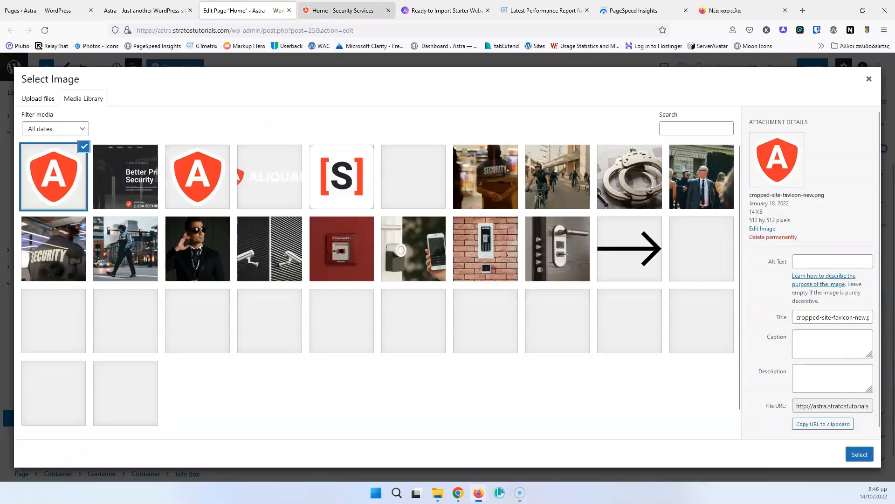
click(311, 10)
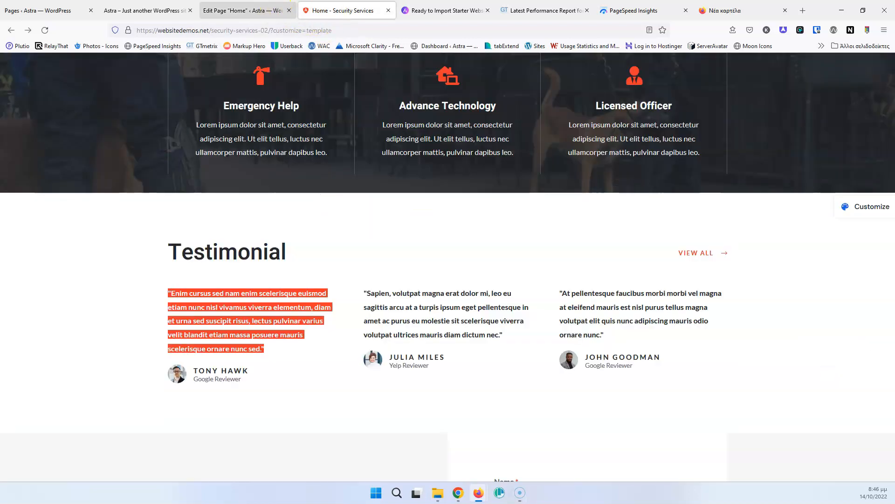
drag(252, 371, 201, 370)
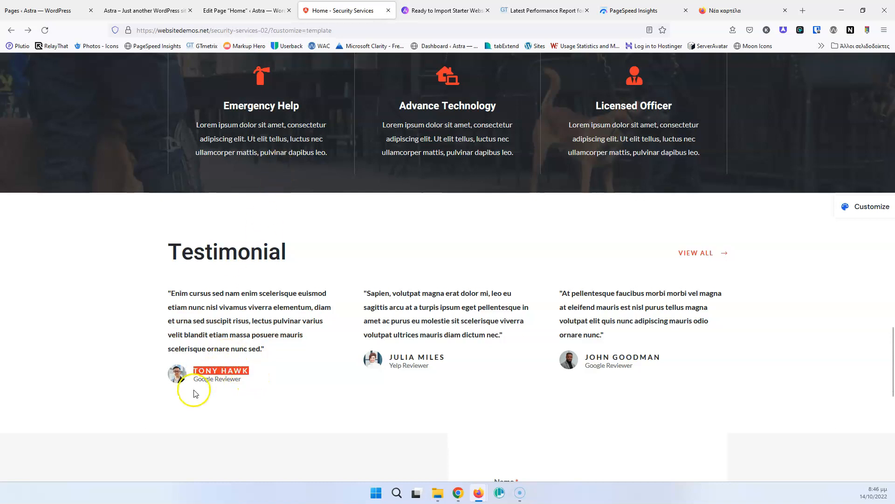
click(247, 10)
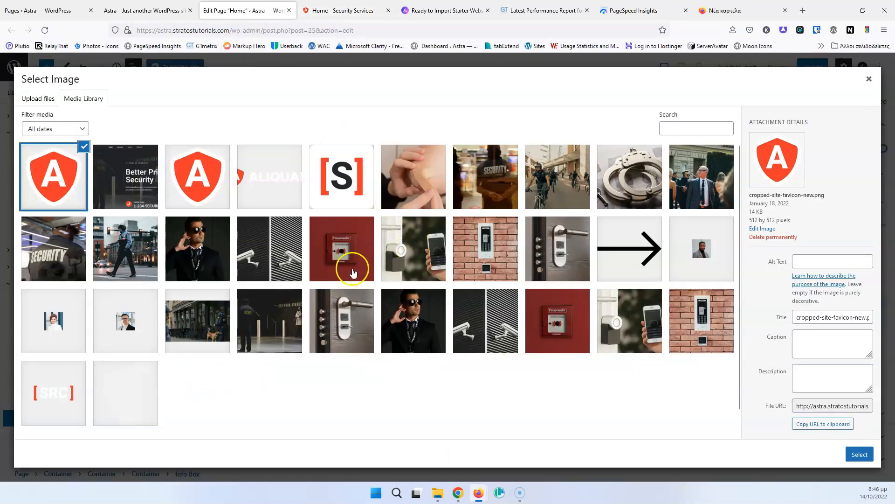
click(127, 323)
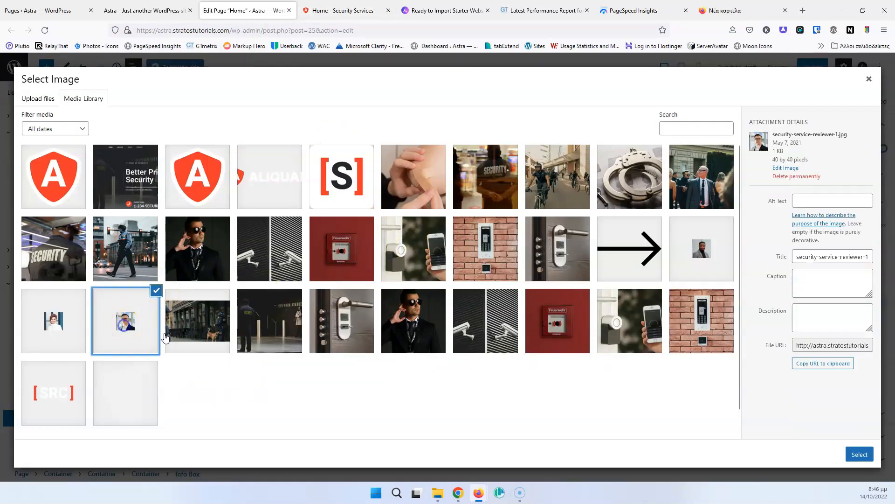
click(860, 453)
Step: Set the vertical alignment of the info box's image to Middle
click(842, 415)
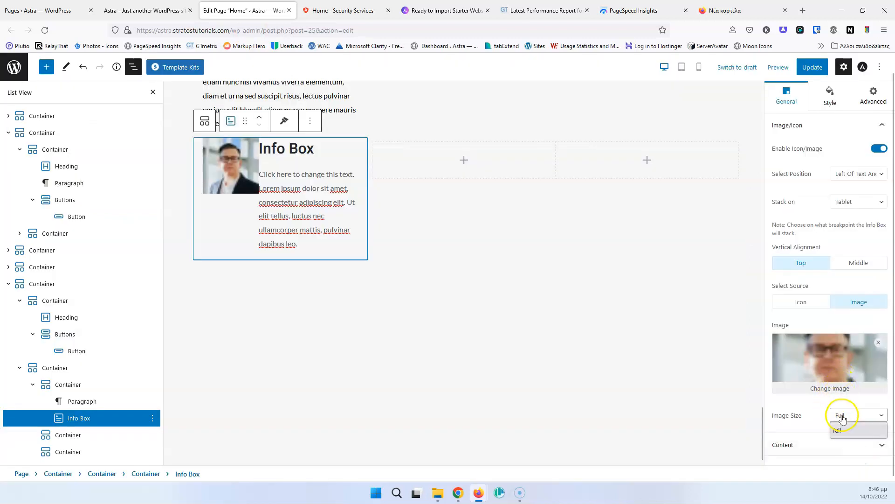
click(841, 401)
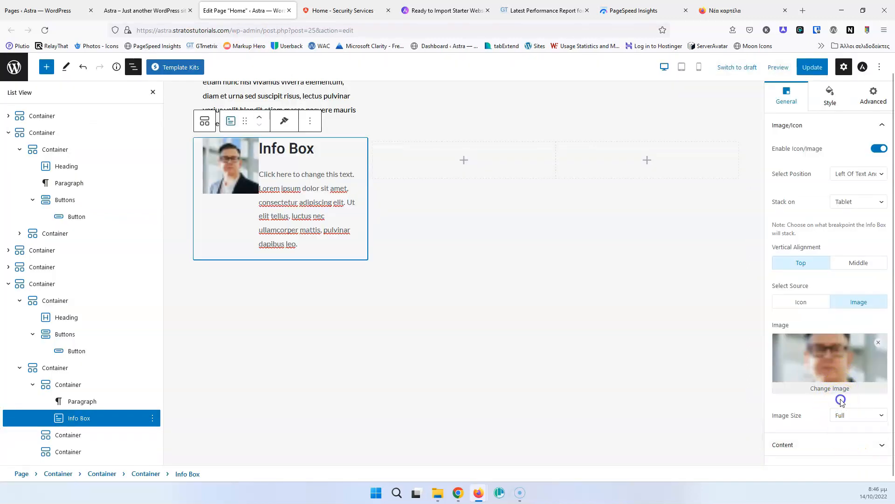
scroll(840, 396, down, 1)
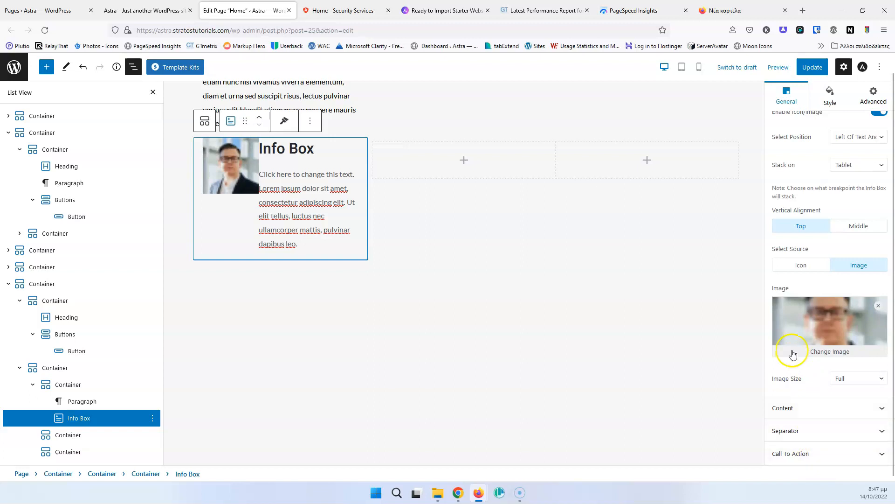
scroll(839, 243, up, 5)
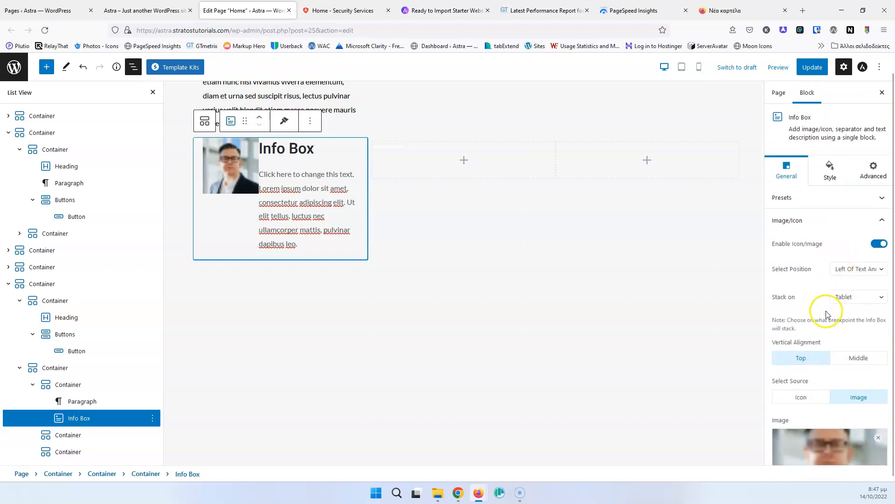
click(854, 359)
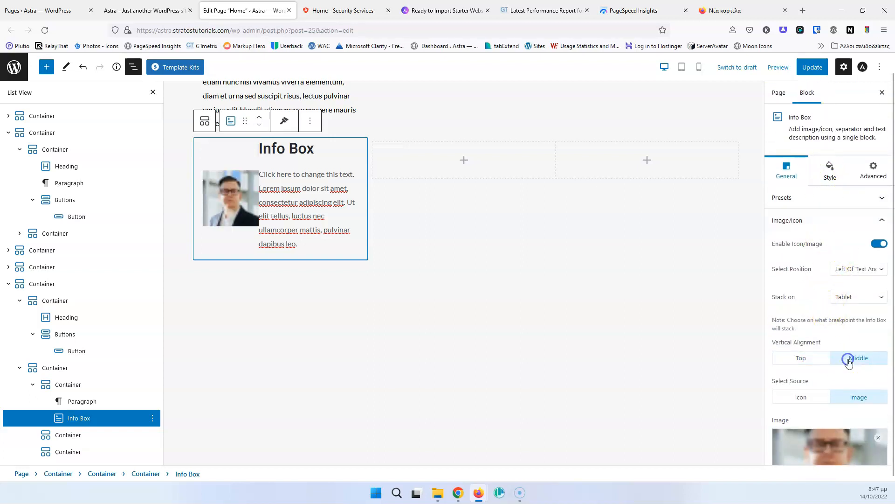
Step: Replace the info box's title with the first reviewer's name from the demo page
click(323, 10)
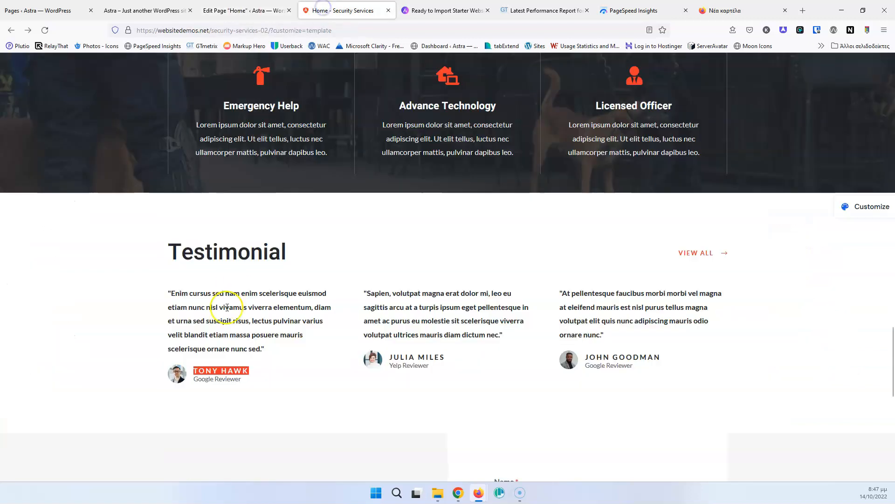
click(247, 10)
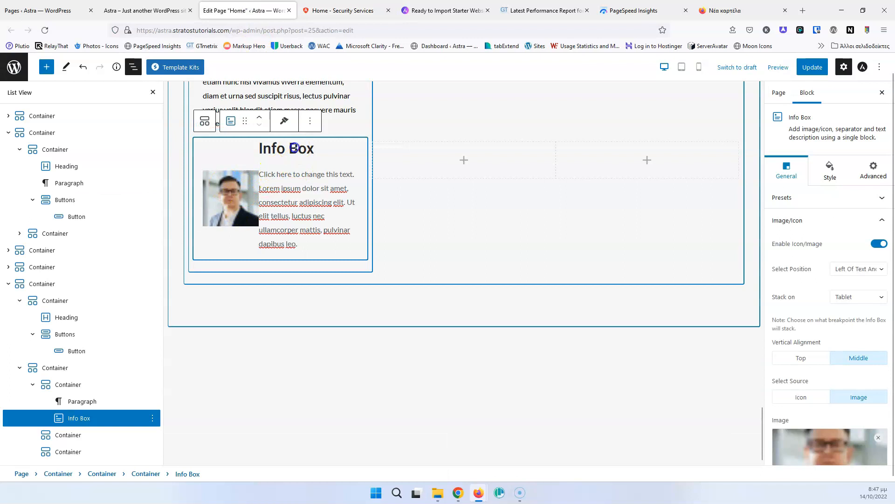
triple_click(295, 148)
text(Tony Hawk)
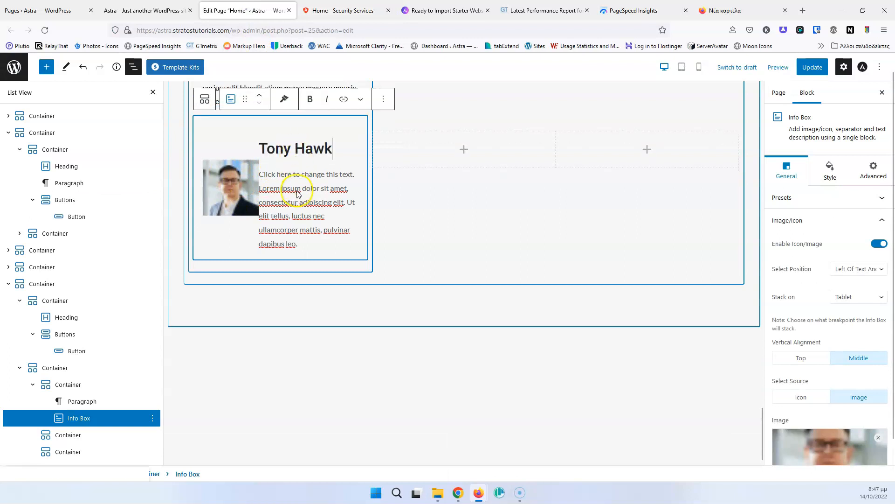
Step: Copy the first reviewer's role from the demo page and replace the info box's description with "Google Reviewer"
click(350, 7)
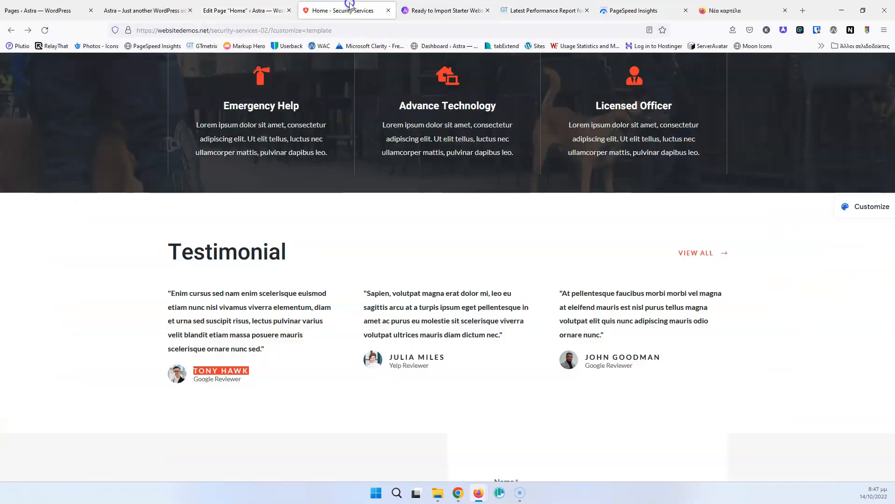
drag(248, 380, 206, 380)
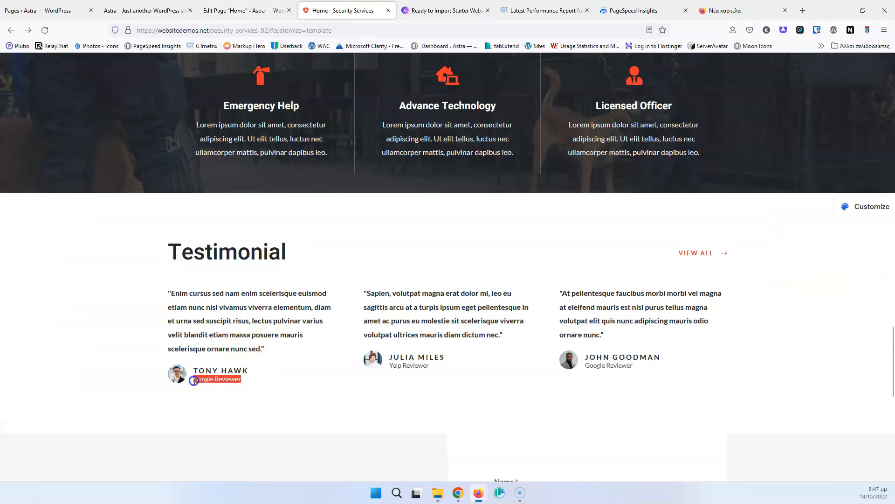
click(238, 11)
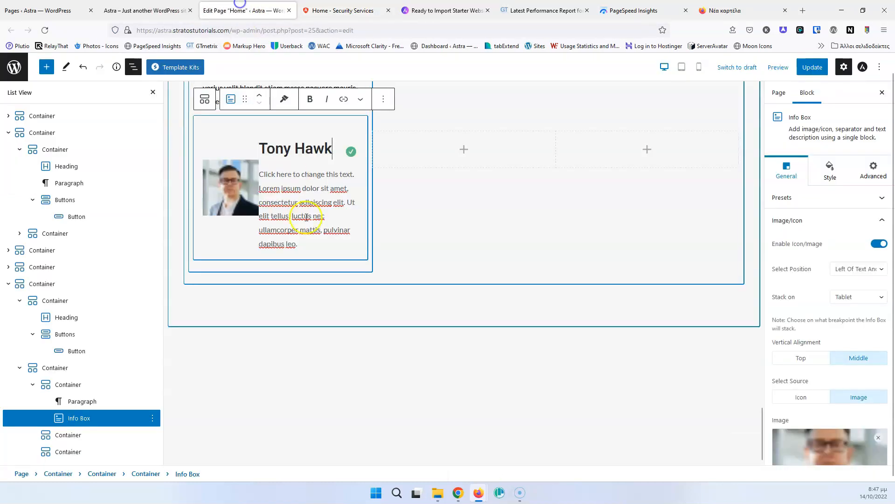
triple_click(293, 193)
text(Google Reviewer)
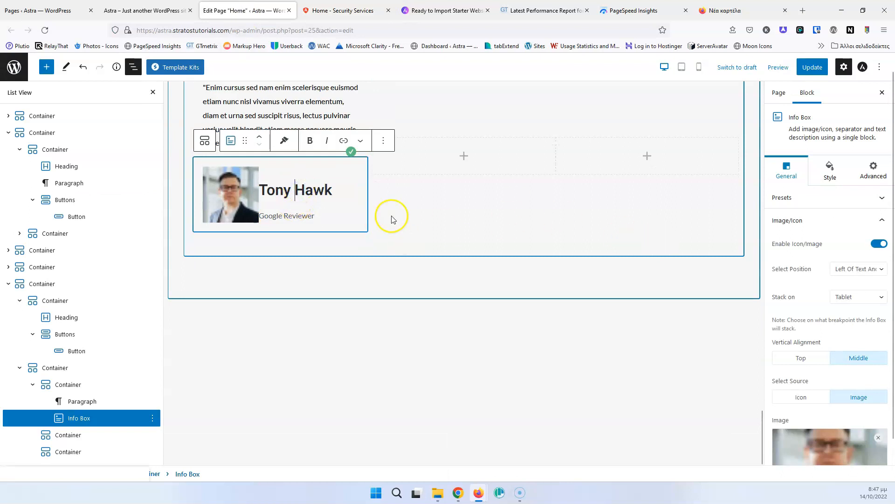
Step: Set the info box image's width to 30 px and its border radius to 20 px
click(830, 171)
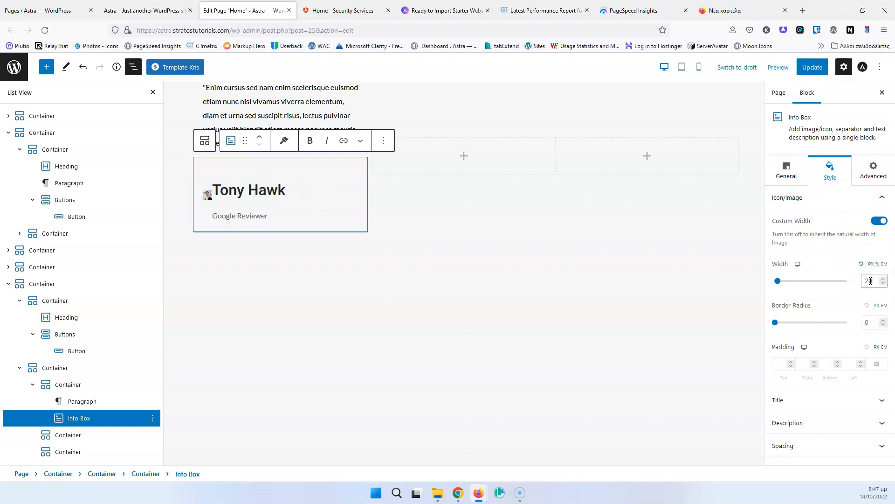
text(0)
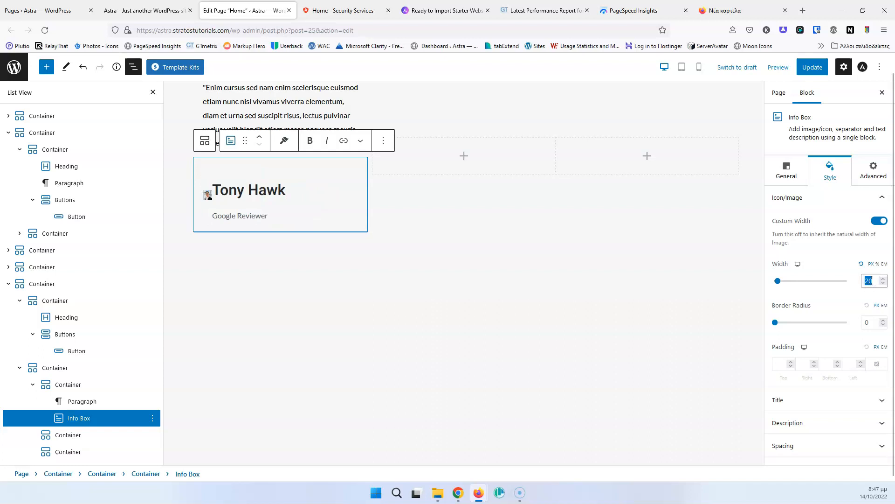
click(868, 304)
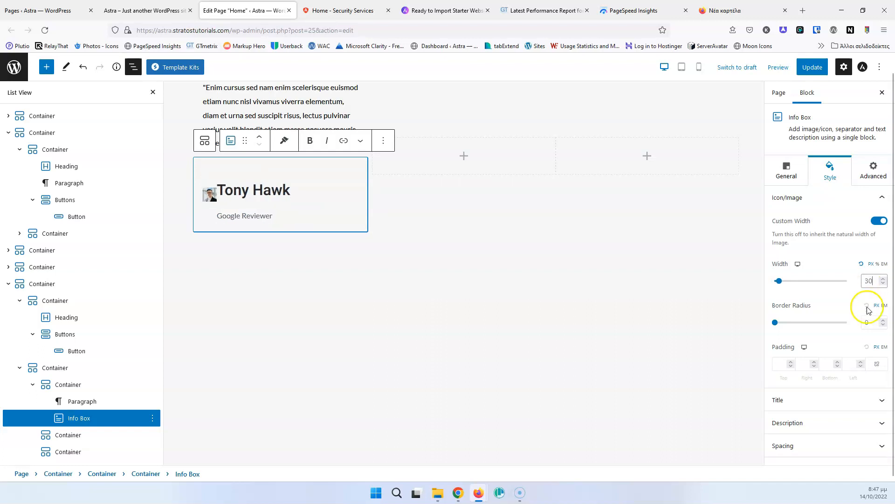
click(870, 323)
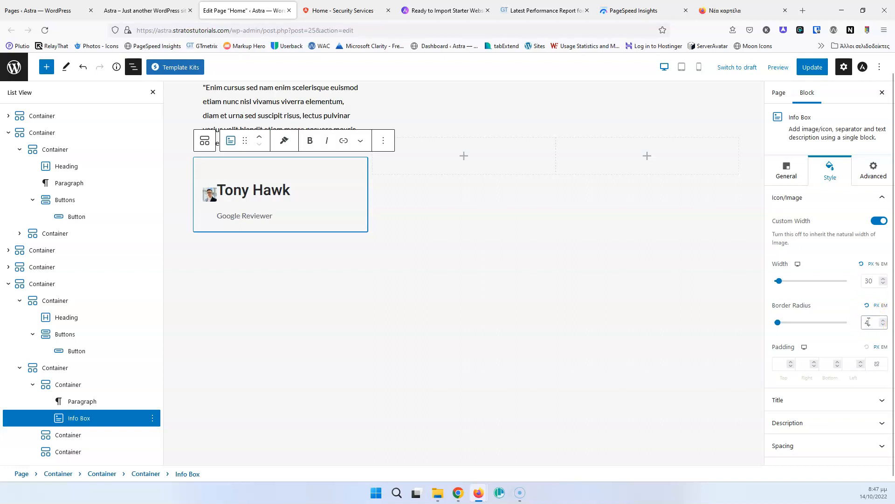
key(Up)
key(Up)
key(Up)
key(Up)
key(Up)
Step: Compare the reviewer image with the demo page and set its width in the info box to 40 px
click(318, 11)
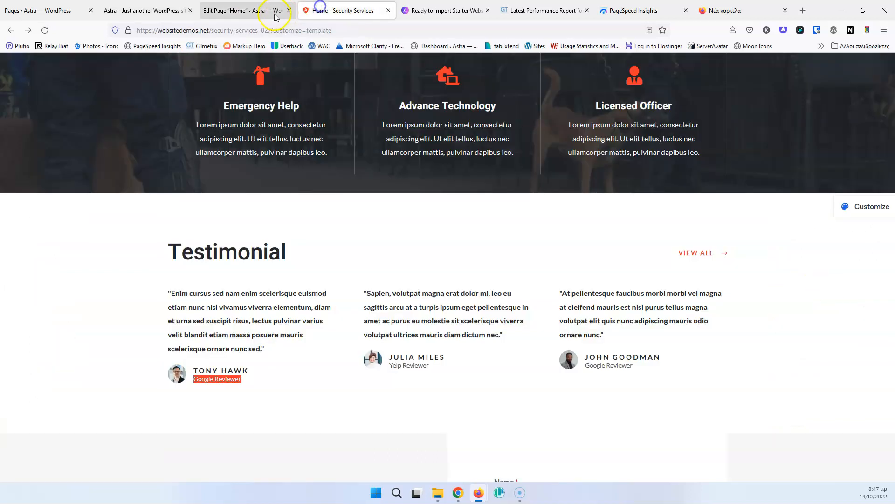
click(244, 12)
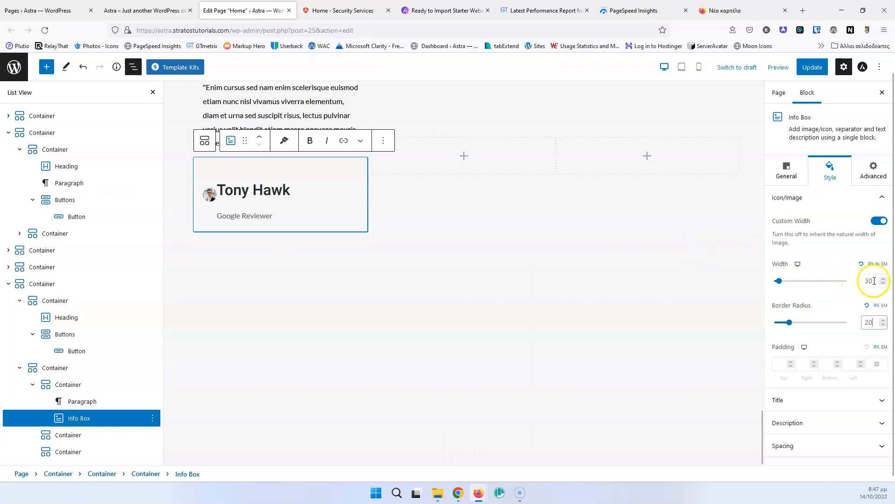
click(859, 283)
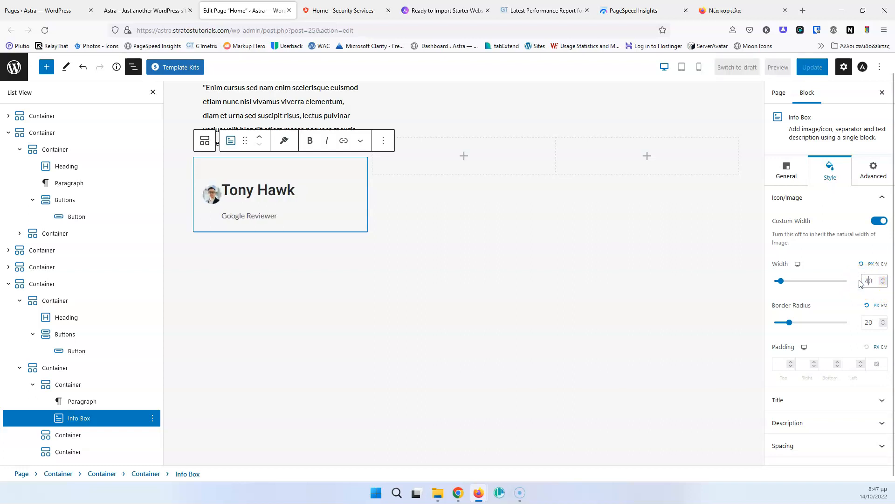
Step: Compare the reviewer name with the demo page and set the info box title's font size to 22 px
click(327, 10)
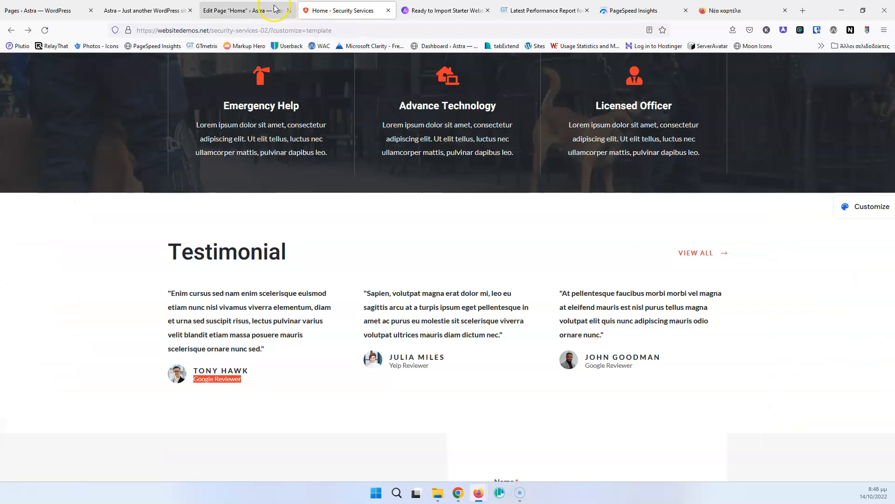
click(243, 11)
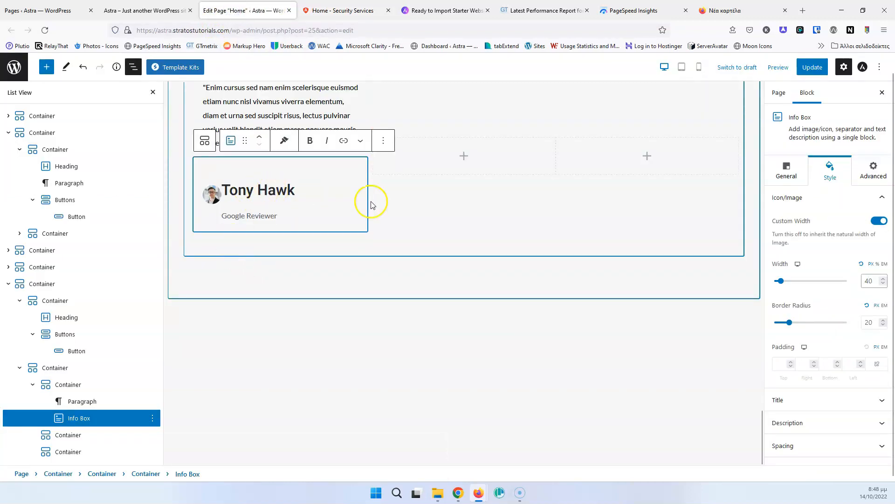
click(830, 400)
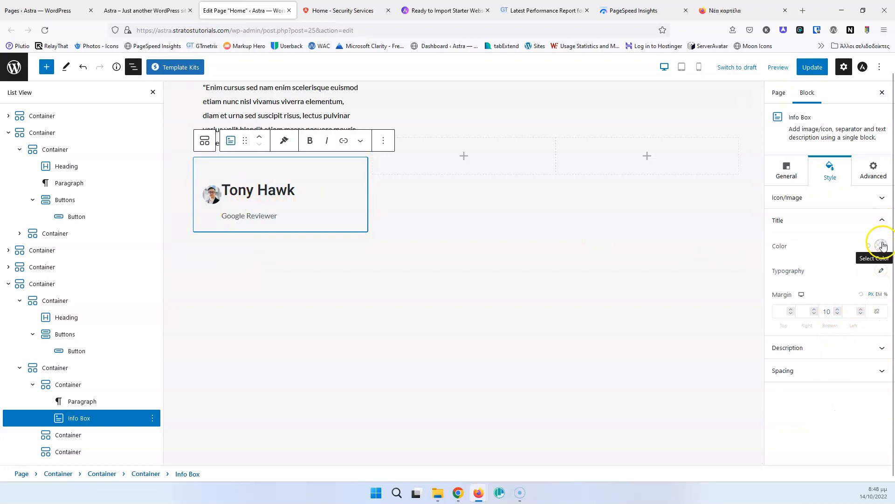
click(881, 270)
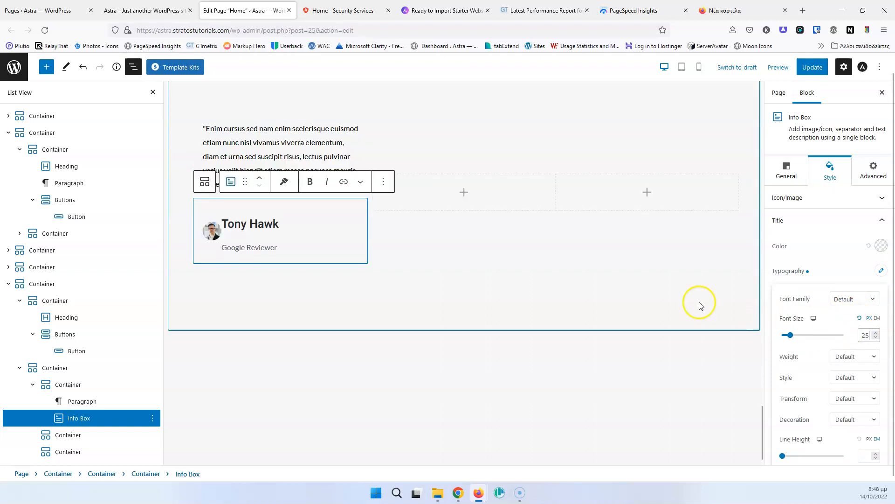
click(343, 4)
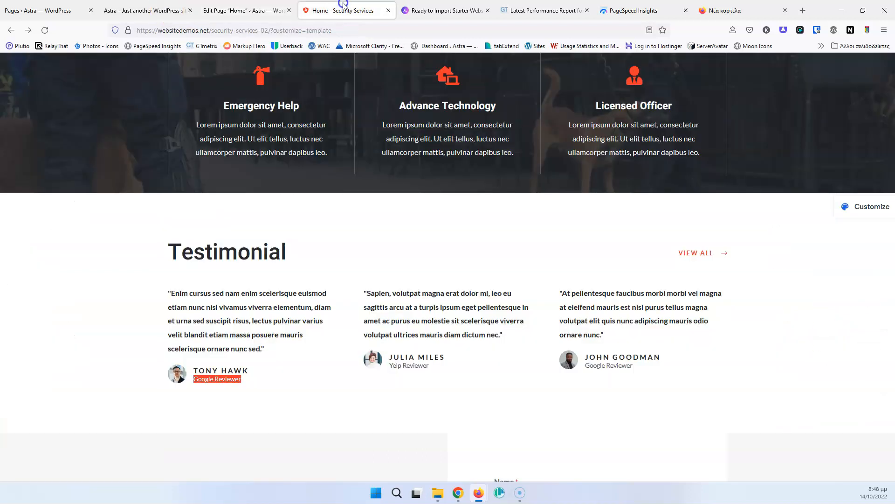
click(257, 9)
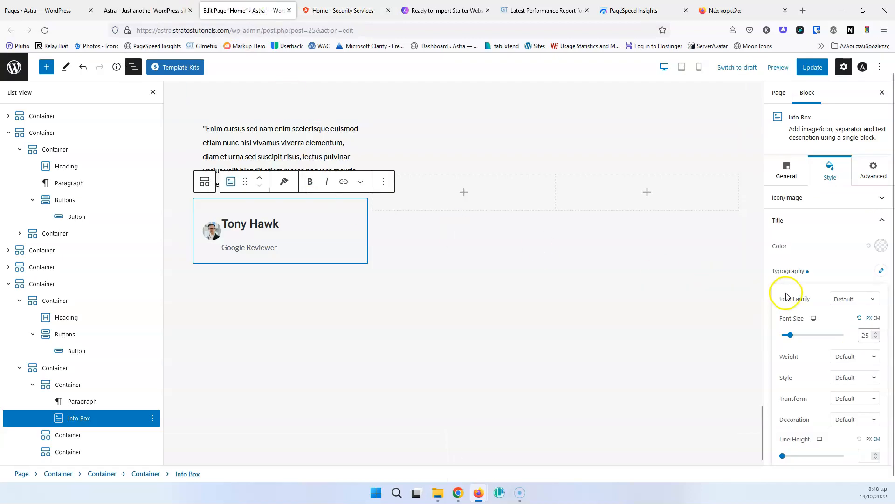
key(Down)
key(Down)
key(Down)
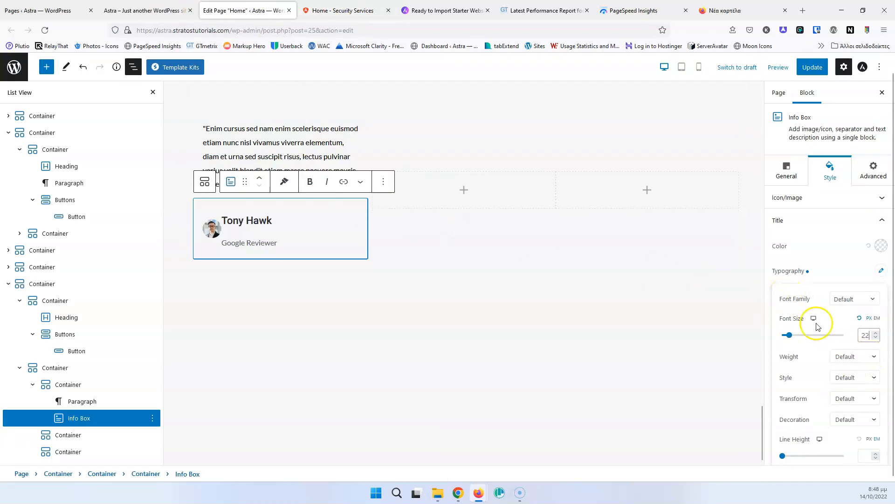
click(882, 271)
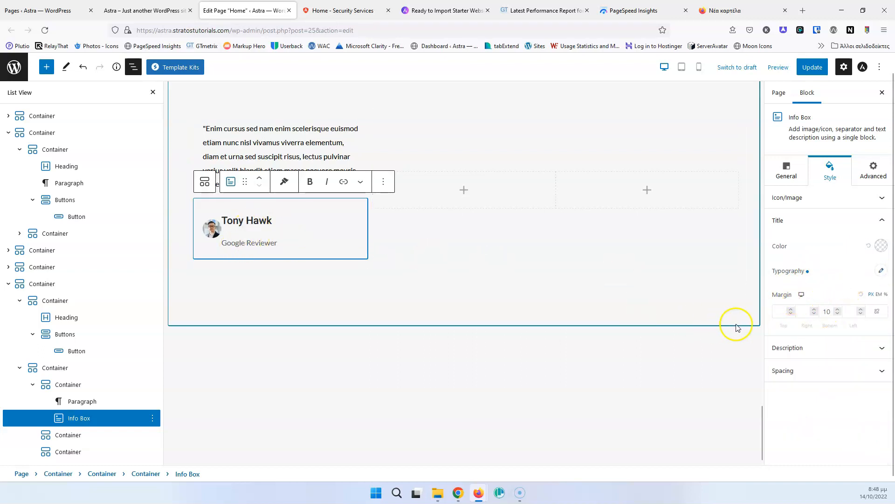
Step: Set the info box title's bottom margin to 2 px, update the page and check the testimonial on the live site
click(839, 314)
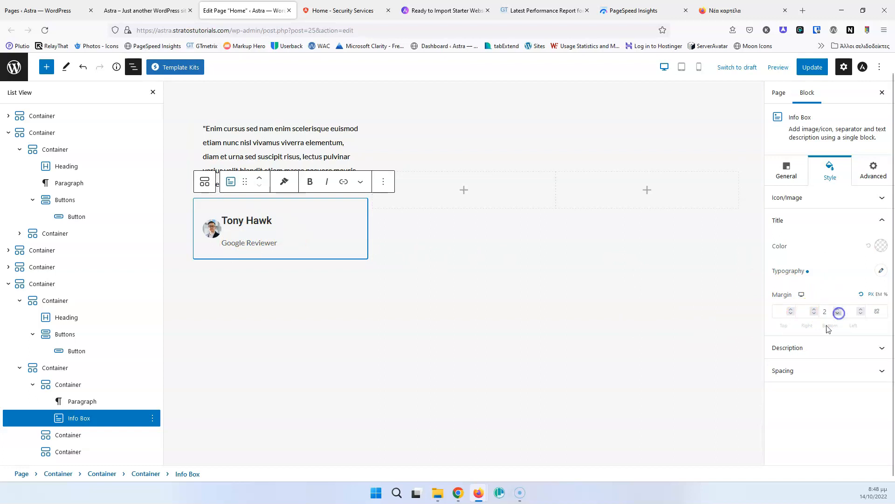
click(315, 221)
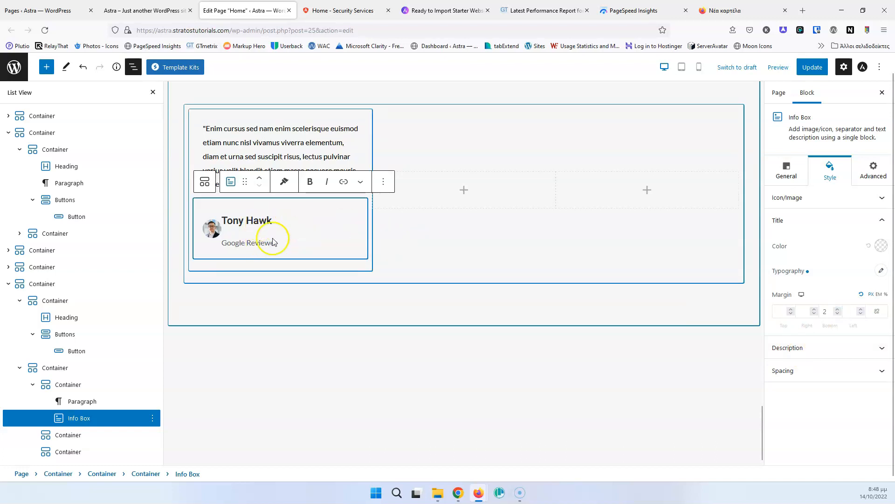
click(812, 67)
click(142, 11)
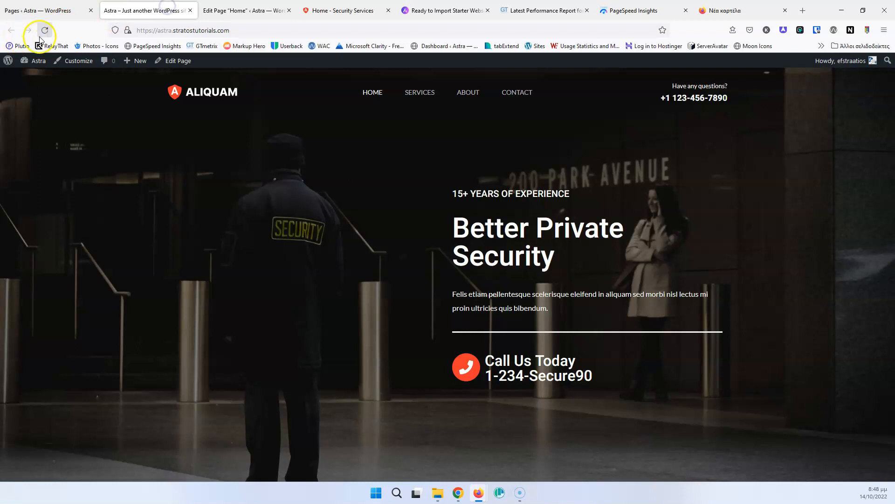
scroll(300, 216, down, 5)
scroll(301, 217, down, 15)
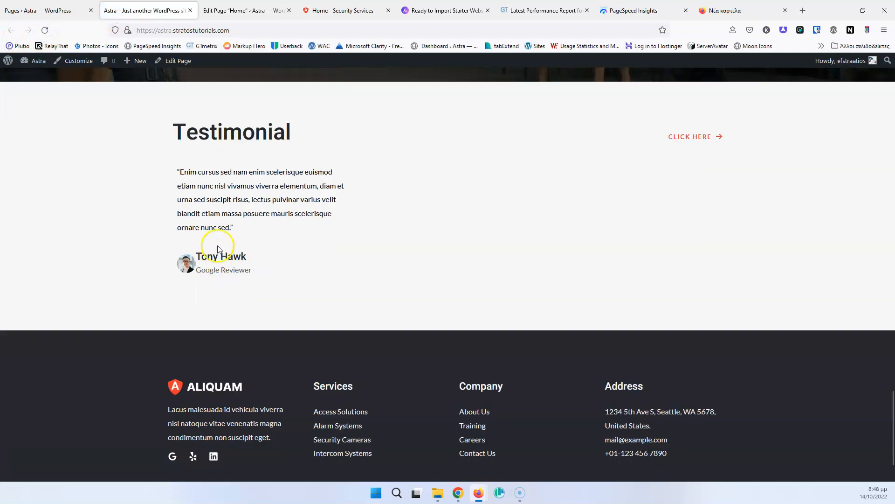
click(245, 10)
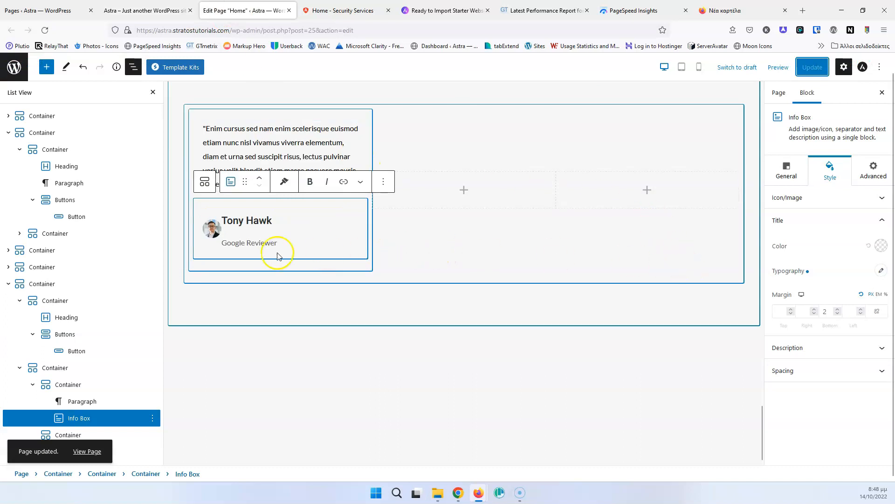
Step: Set the info box image's right padding to 10 px and the other sides to 0, and update the page
click(831, 197)
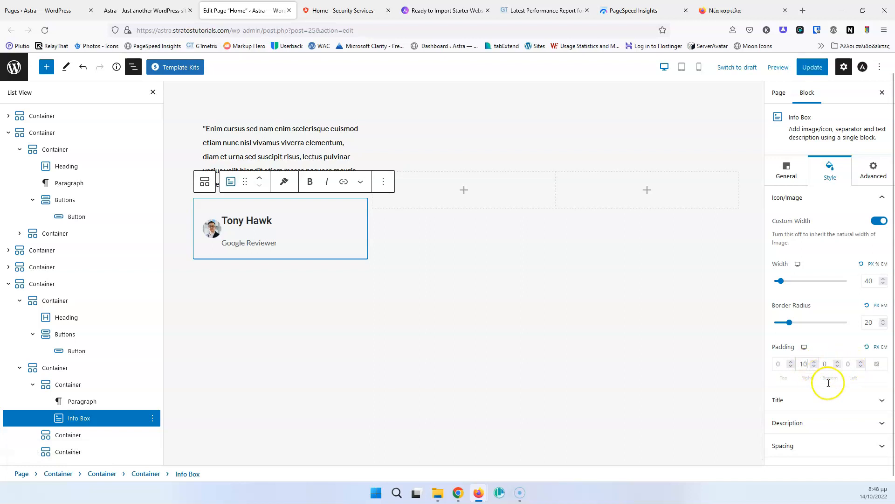
click(812, 67)
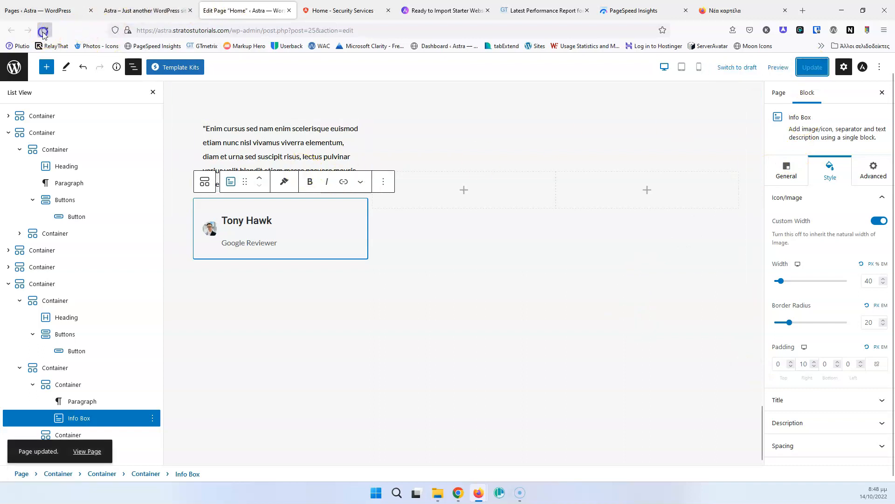
Step: Reload the page editor and the live page to check the spacing between the reviewer image and name
click(44, 32)
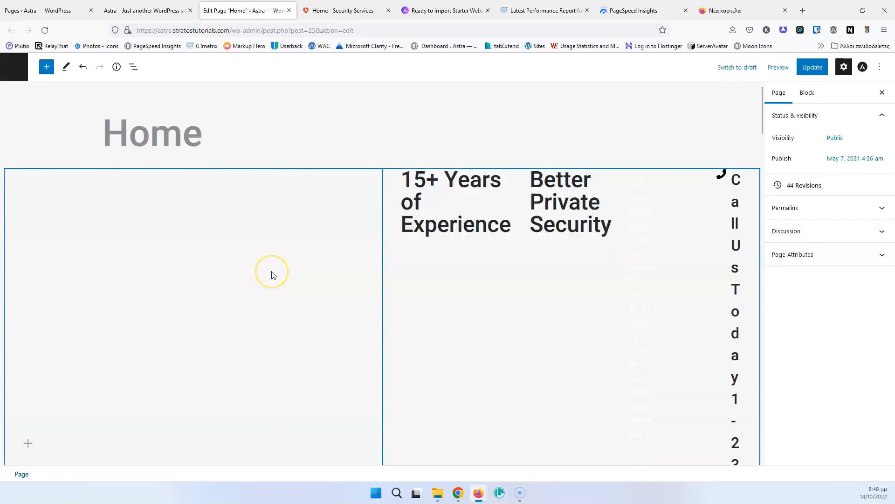
scroll(272, 272, down, 10)
scroll(272, 272, down, 15)
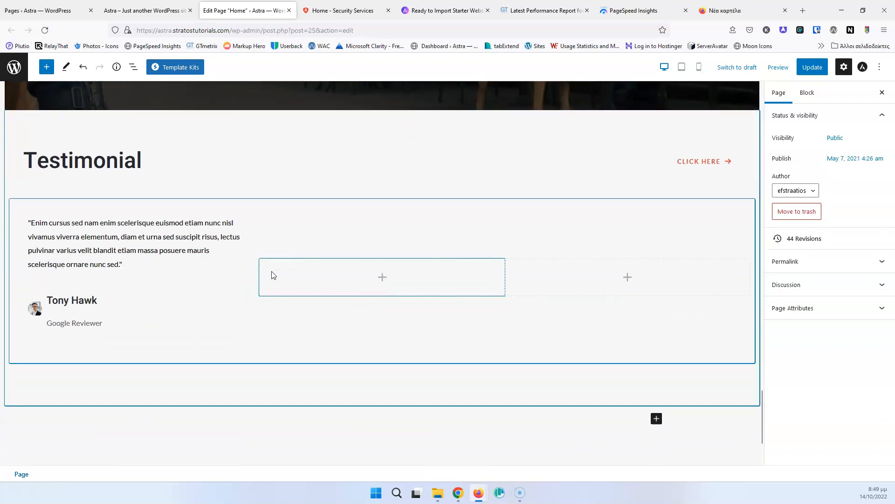
scroll(272, 275, down, 3)
click(85, 169)
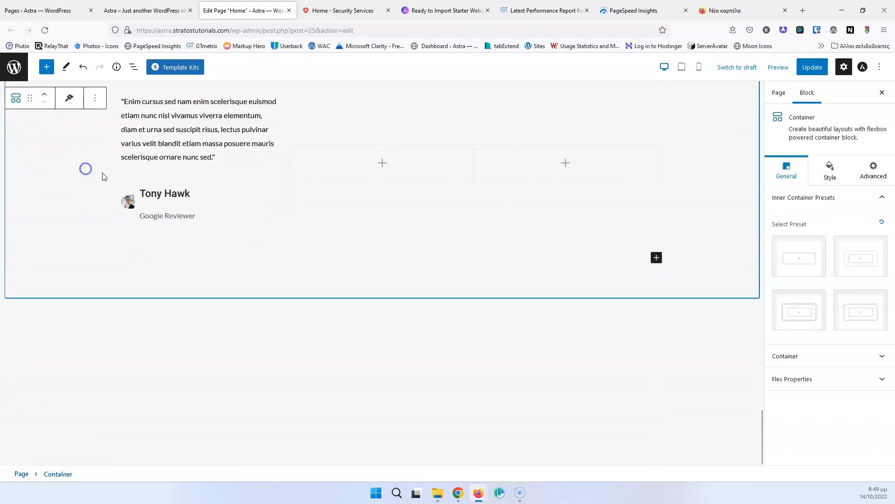
click(170, 206)
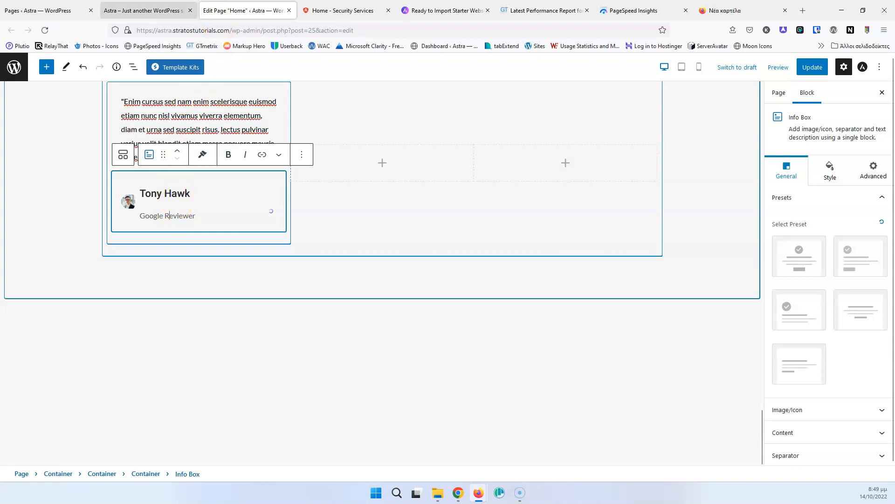
click(148, 10)
click(45, 30)
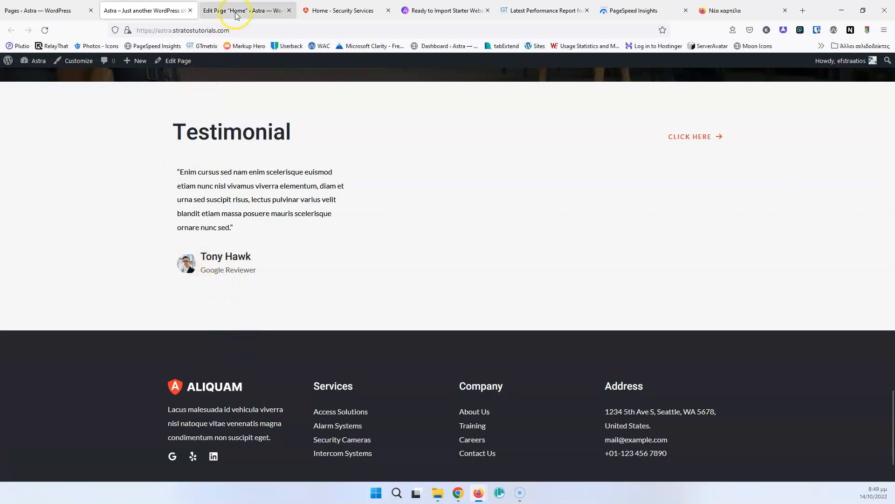
click(250, 13)
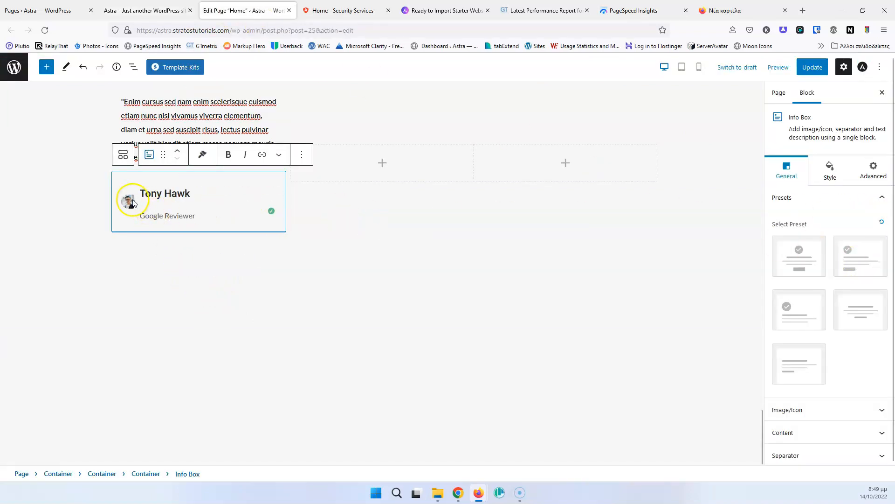
Step: Set the info box image's left padding to 10 px and its border radius to 50 px
click(807, 411)
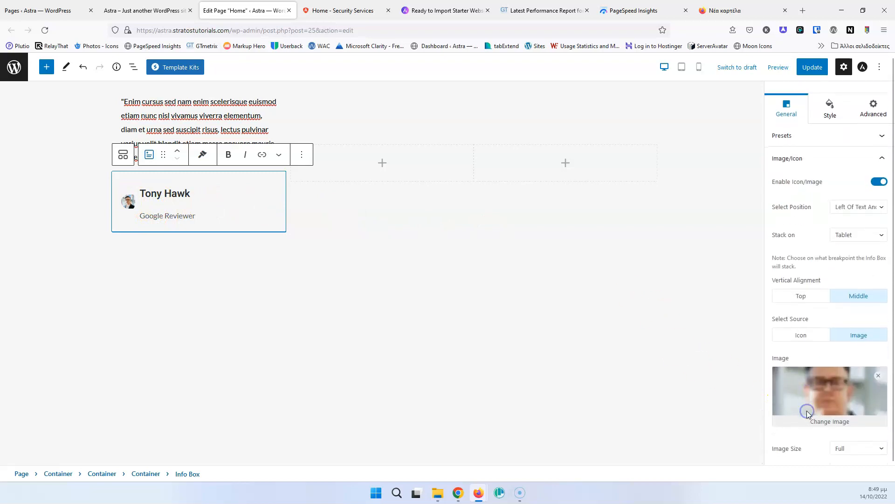
scroll(834, 348, down, 3)
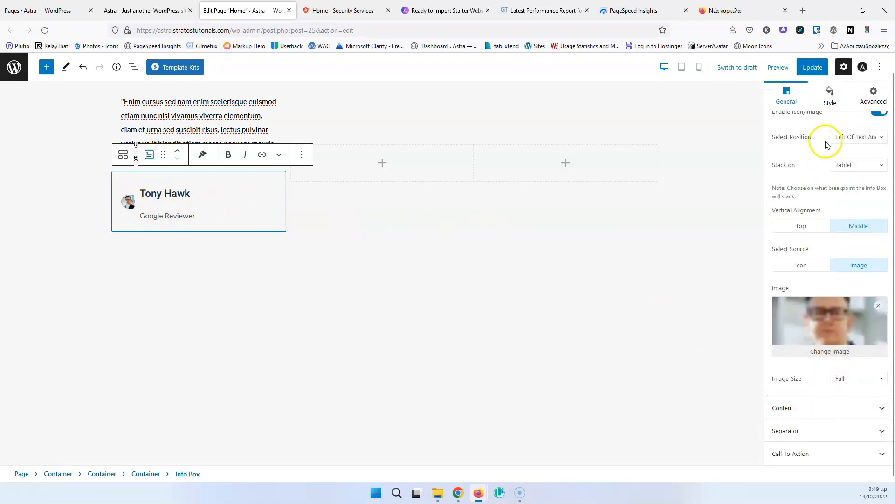
click(829, 94)
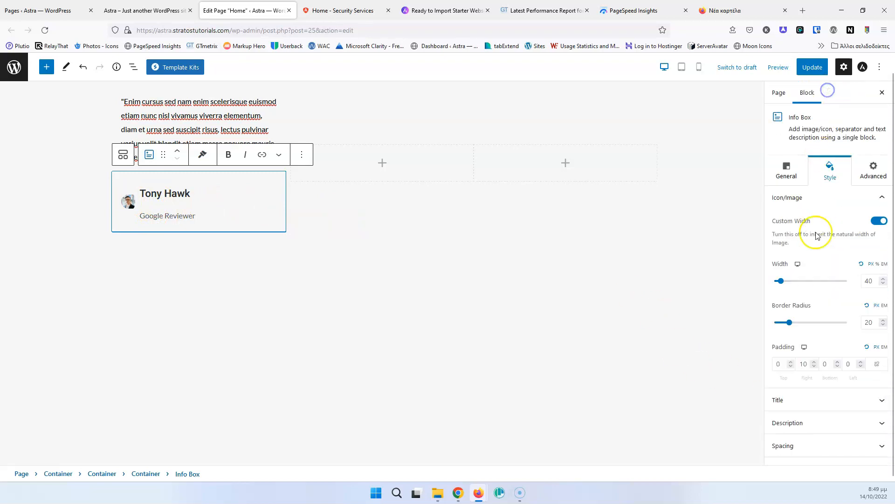
click(885, 320)
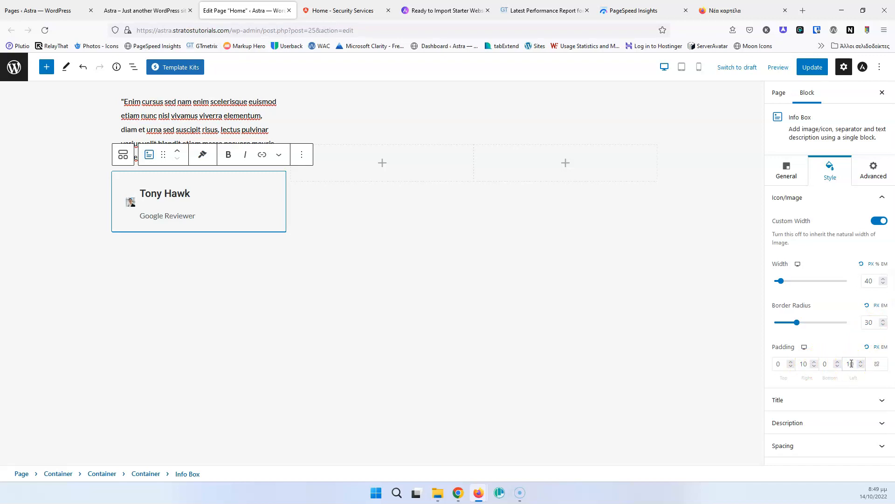
click(883, 320)
click(883, 320)
click(881, 303)
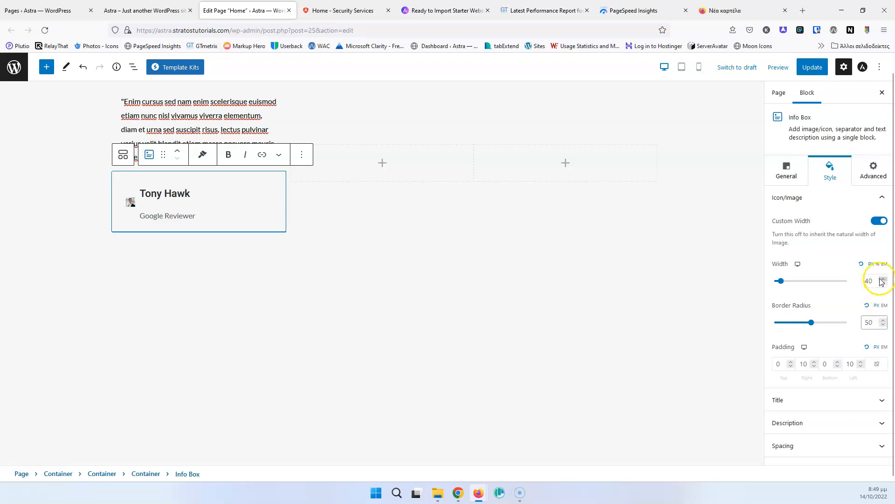
Step: Set the info box image's width to 59 px and its border radius to 100 px
click(883, 279)
click(883, 279)
click(882, 279)
click(882, 279)
click(883, 279)
click(882, 278)
click(883, 279)
click(882, 279)
click(882, 279)
click(883, 279)
click(882, 279)
click(882, 279)
click(881, 326)
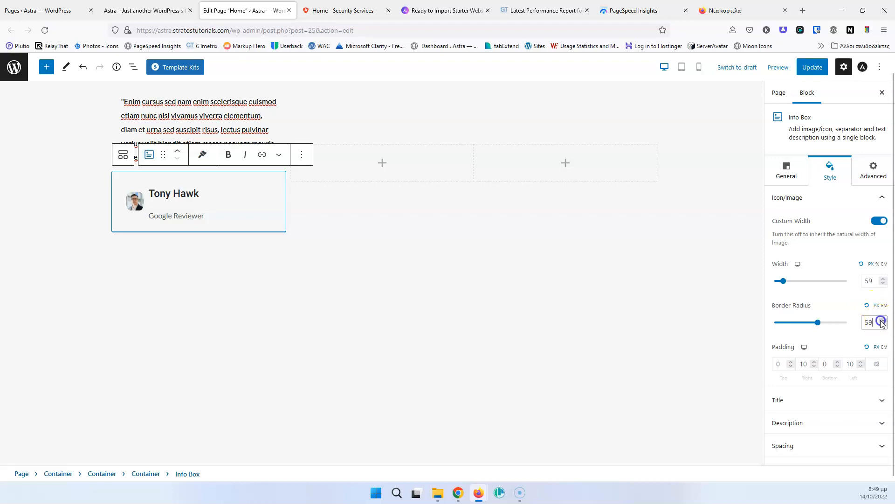
click(882, 323)
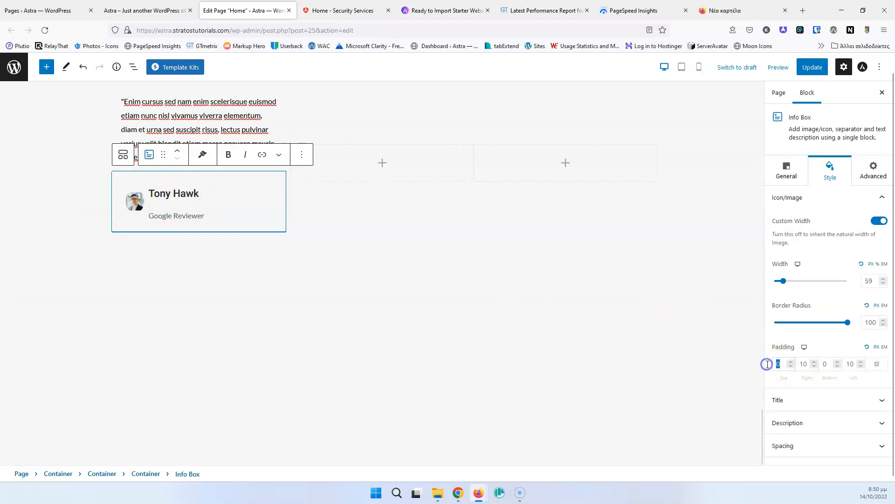
Step: Set the info box image's top and bottom padding to 10 px and update the page
text(10)
click(809, 366)
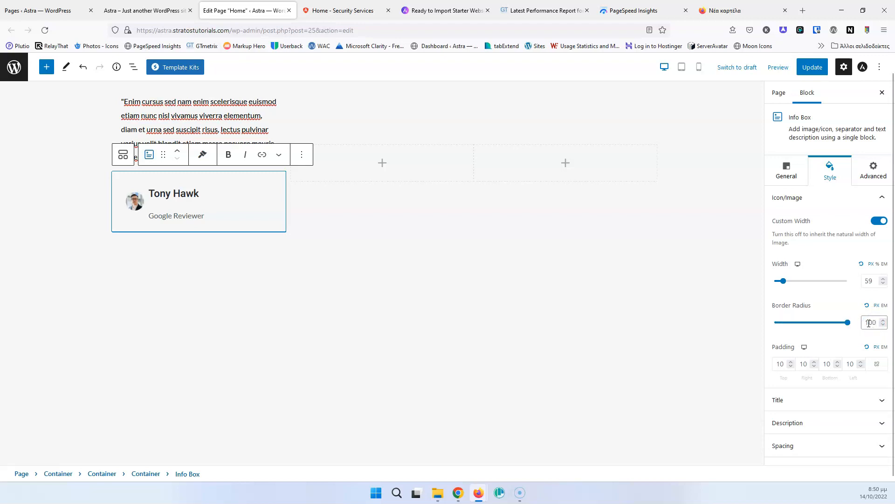
click(812, 67)
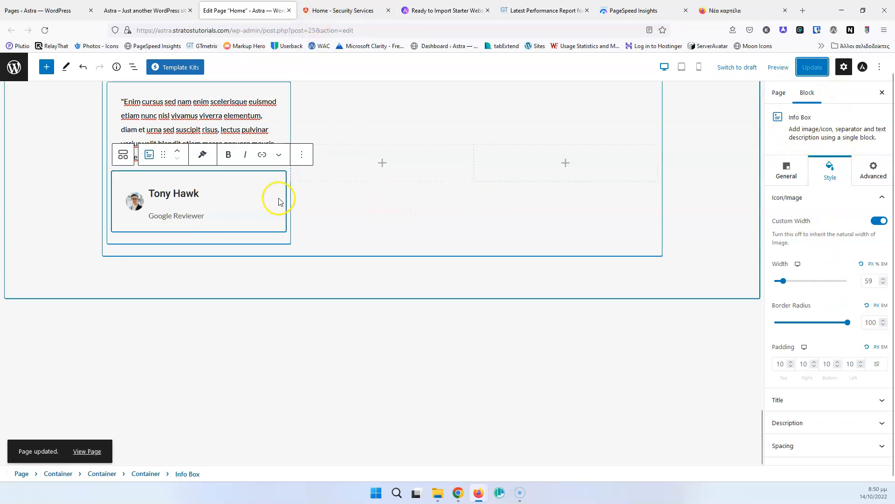
Step: Duplicate the first testimonial column's container, including its quote and info box
scroll(287, 204, up, 1)
scroll(287, 205, up, 3)
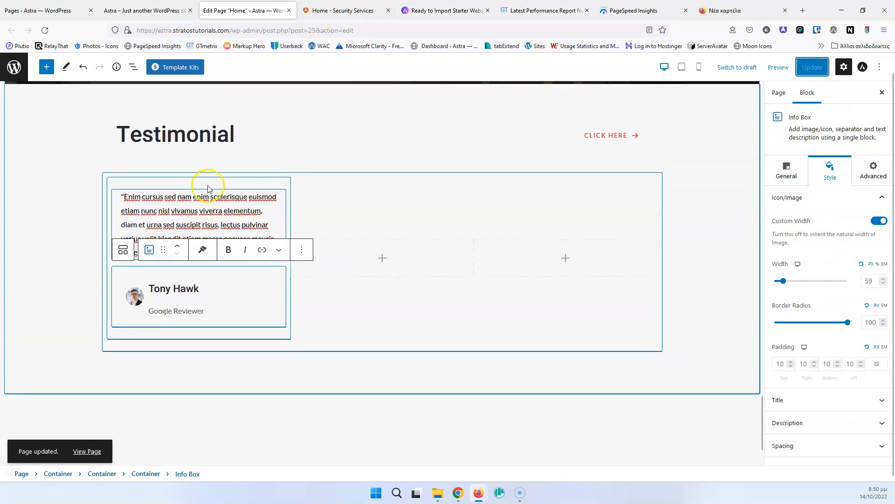
click(135, 187)
click(135, 192)
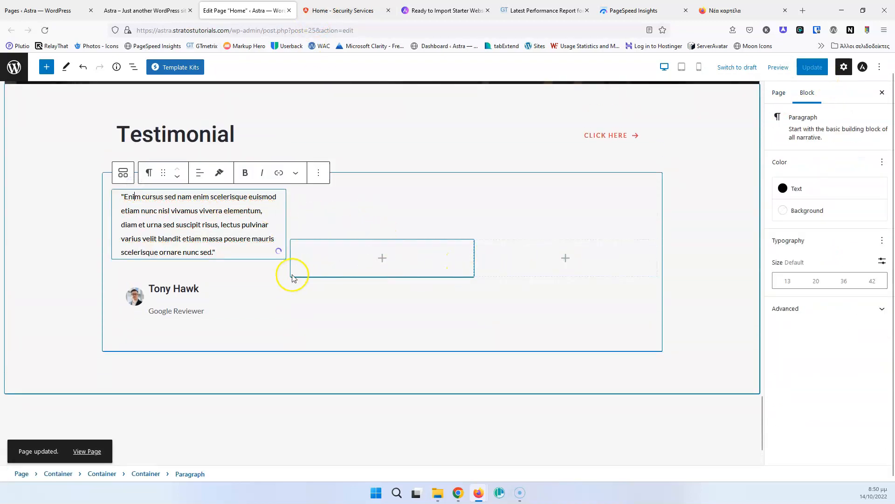
click(112, 271)
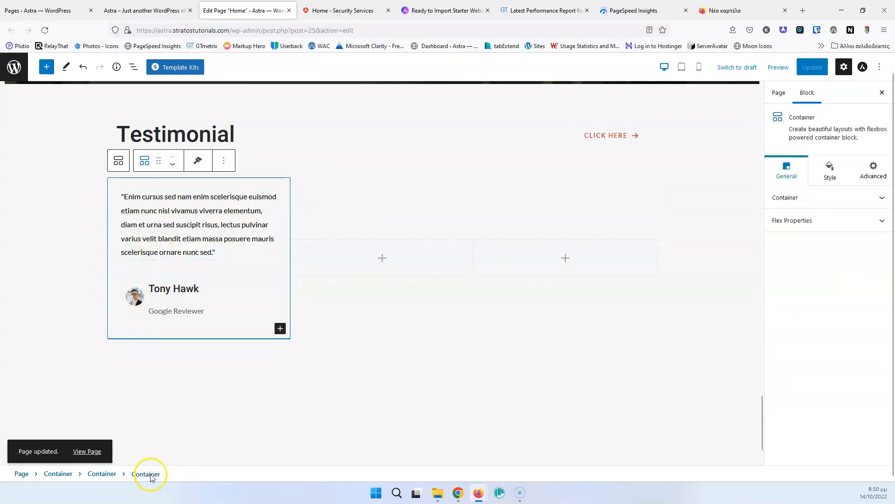
click(224, 161)
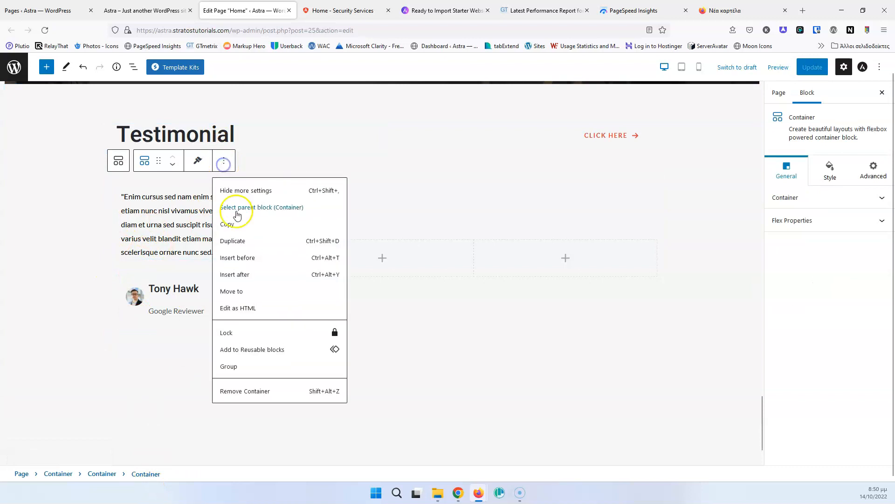
click(247, 241)
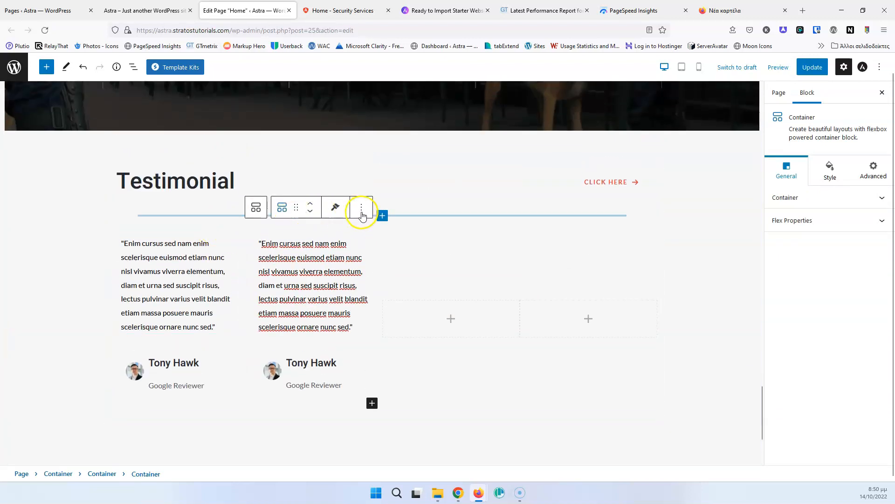
Step: Duplicate the second testimonial column's container and remove the first of the two empty containers beside it
click(361, 213)
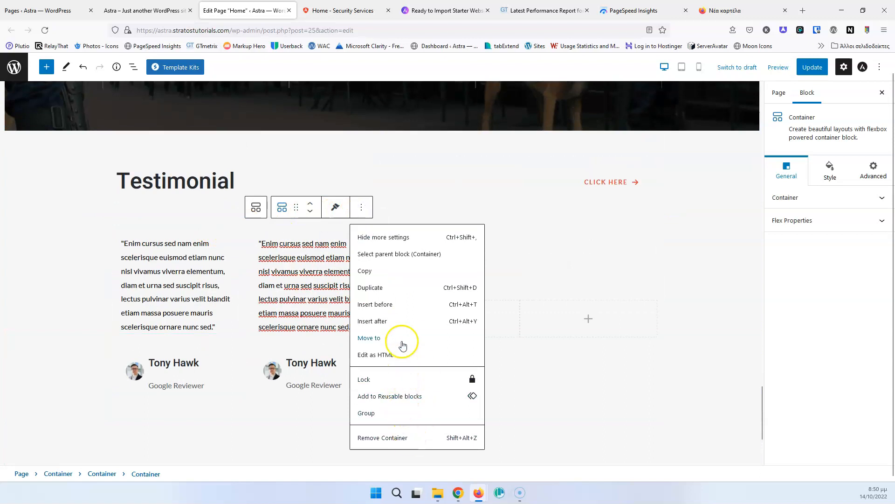
click(396, 287)
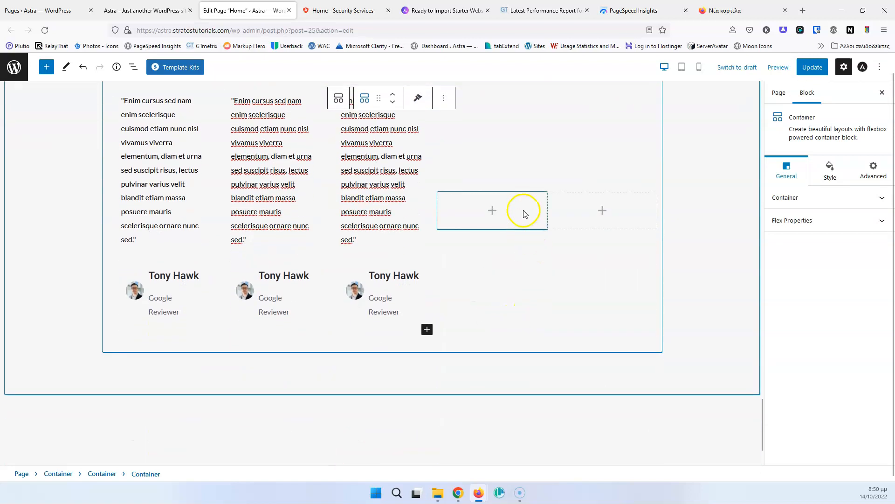
click(523, 203)
click(556, 176)
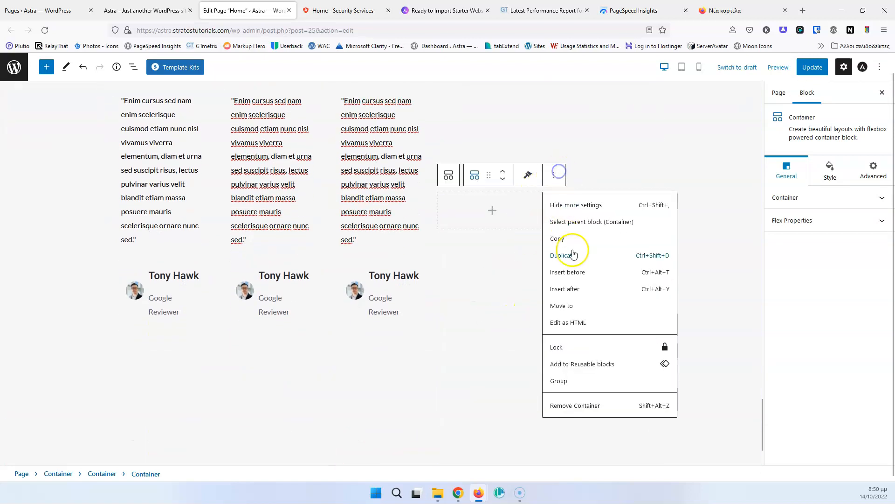
click(598, 404)
Step: Remove the remaining empty container from the testimonial row and update the page
click(558, 168)
click(637, 140)
click(683, 372)
click(813, 68)
scroll(230, 156, up, 5)
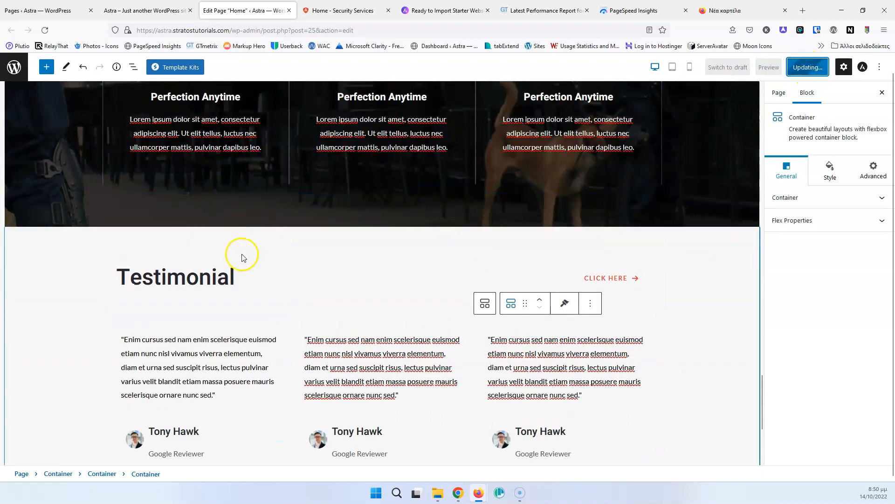
Step: Check the demo's Request Info section, and add a container with two equal columns below the Testimonial section on the Home page
click(329, 10)
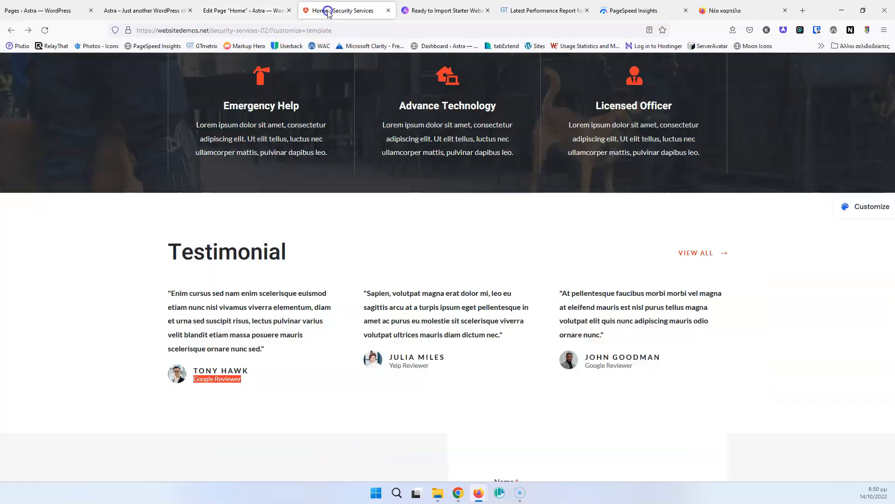
scroll(383, 240, down, 3)
scroll(405, 266, down, 4)
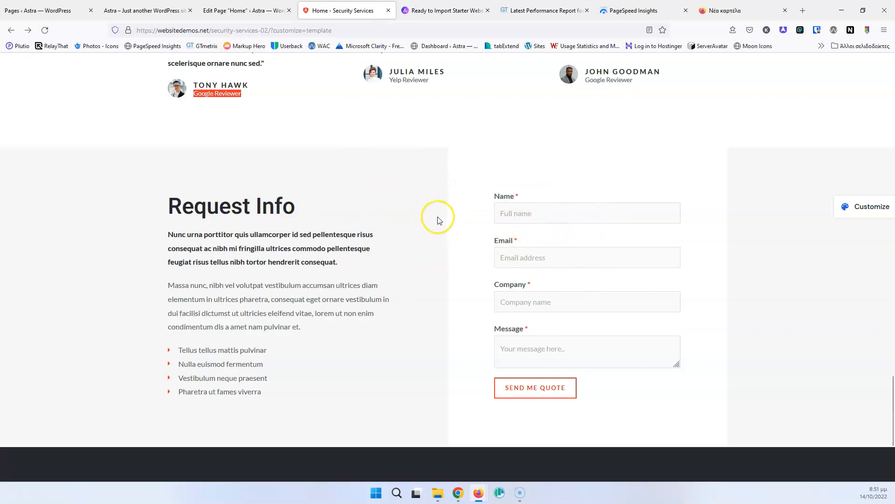
click(256, 9)
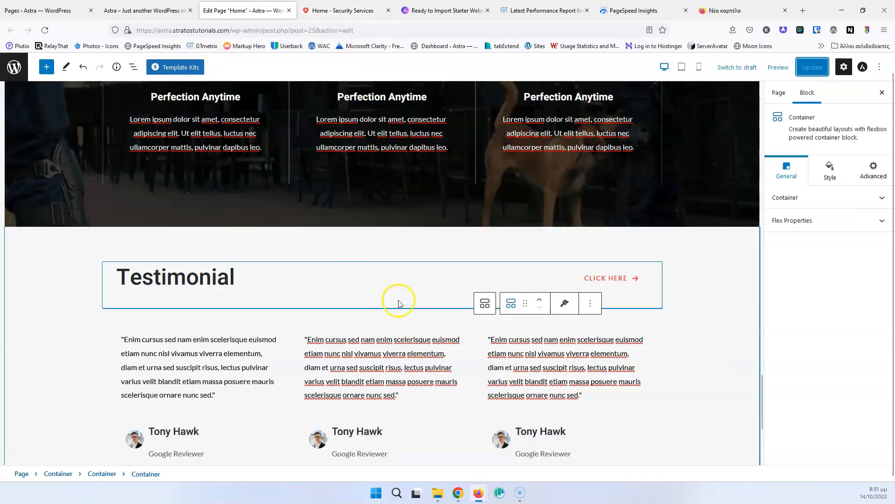
scroll(400, 298, down, 5)
click(649, 348)
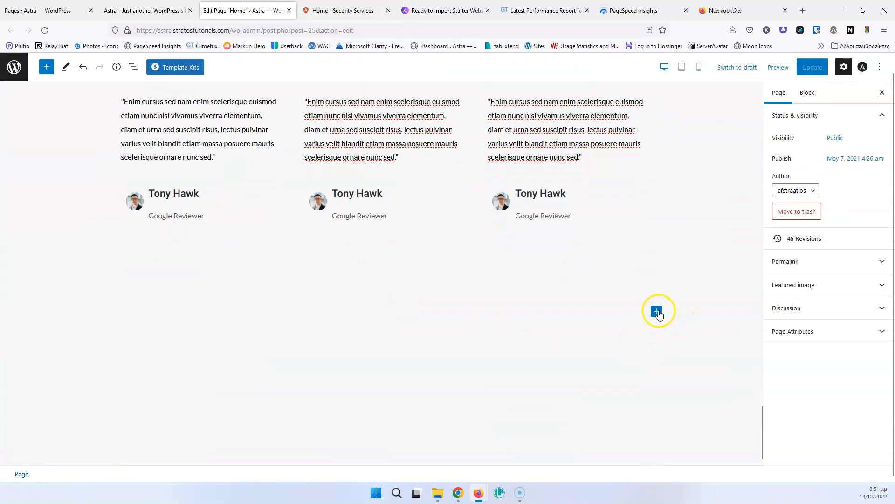
click(657, 311)
click(692, 386)
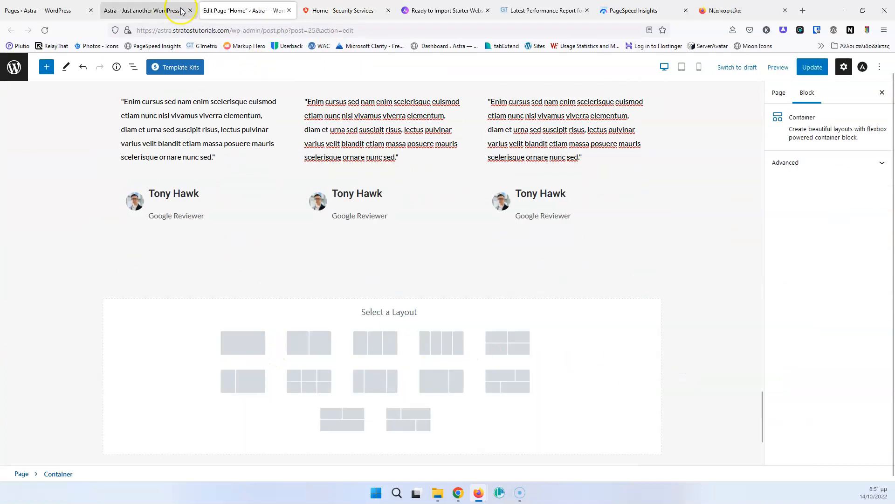
click(321, 9)
click(247, 13)
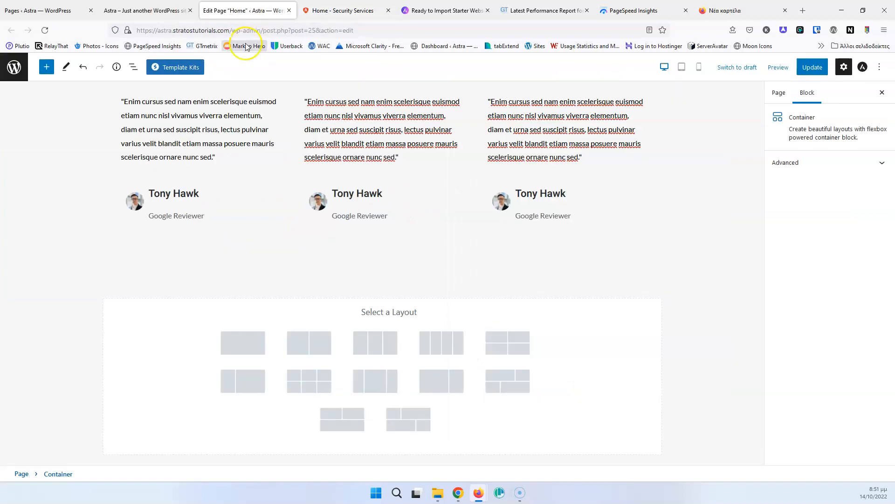
click(302, 343)
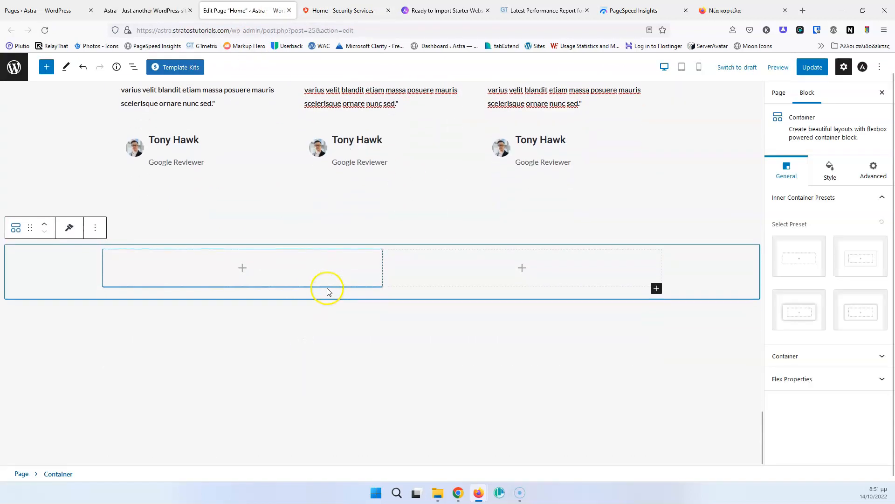
Step: Add a Heading block reading "Request Info" in the new section's first column and disable its sub heading
scroll(327, 298, up, 4)
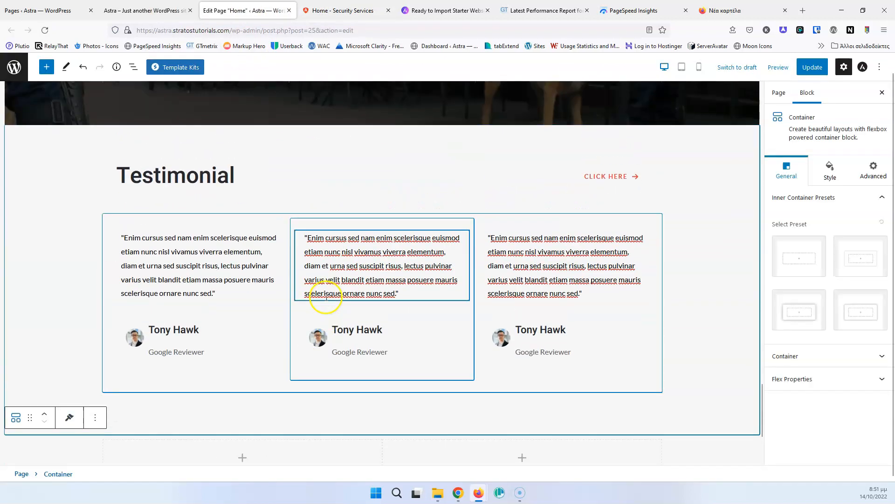
scroll(333, 303, down, 4)
click(346, 10)
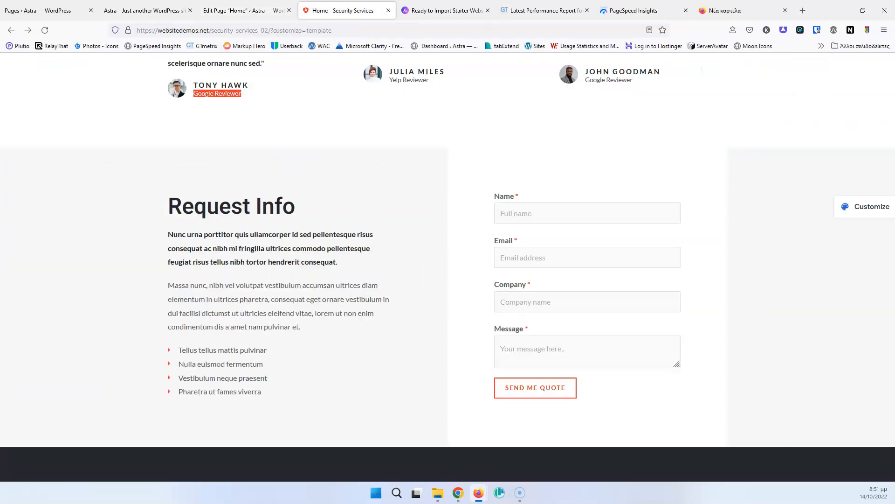
drag(174, 205, 282, 212)
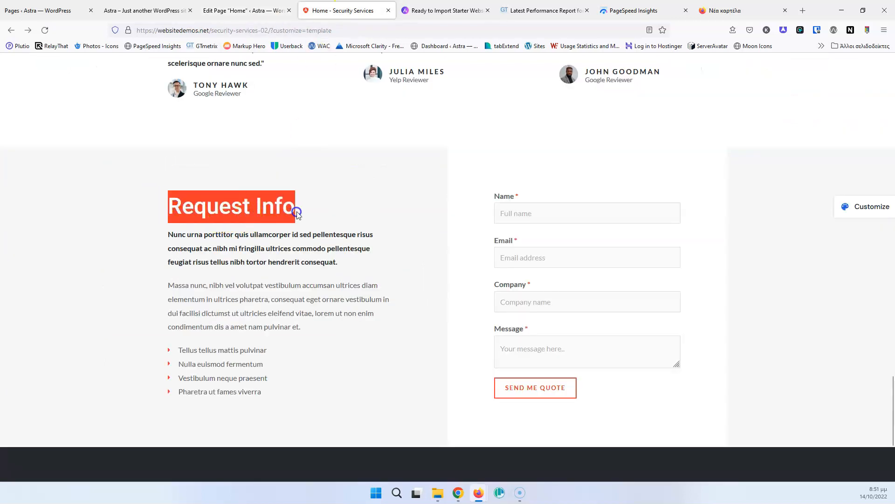
click(236, 10)
click(240, 270)
click(242, 338)
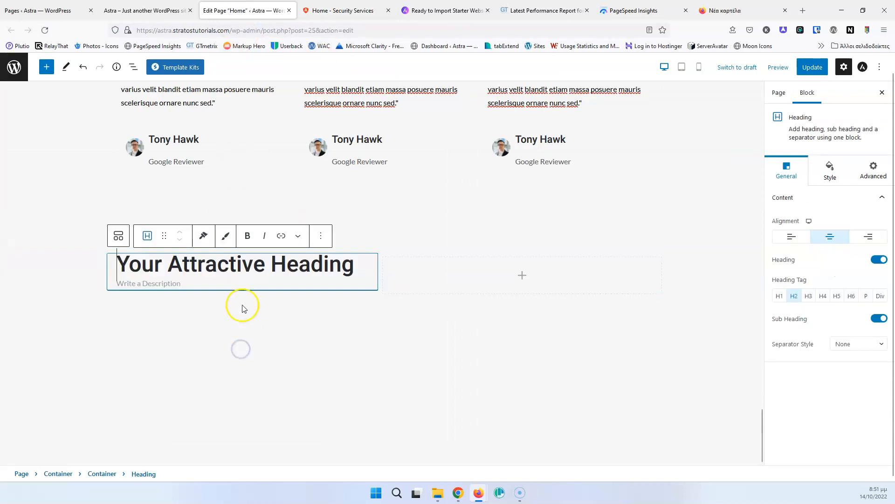
triple_click(240, 242)
text(Request Info)
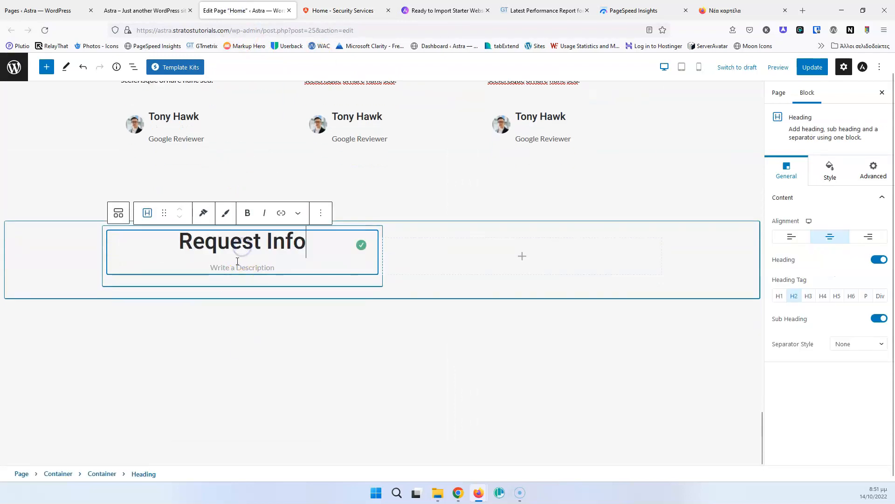
click(879, 318)
Step: Copy the demo's "Nunc urna porttitor" paragraph into a new Paragraph block below the Request Info heading
click(140, 10)
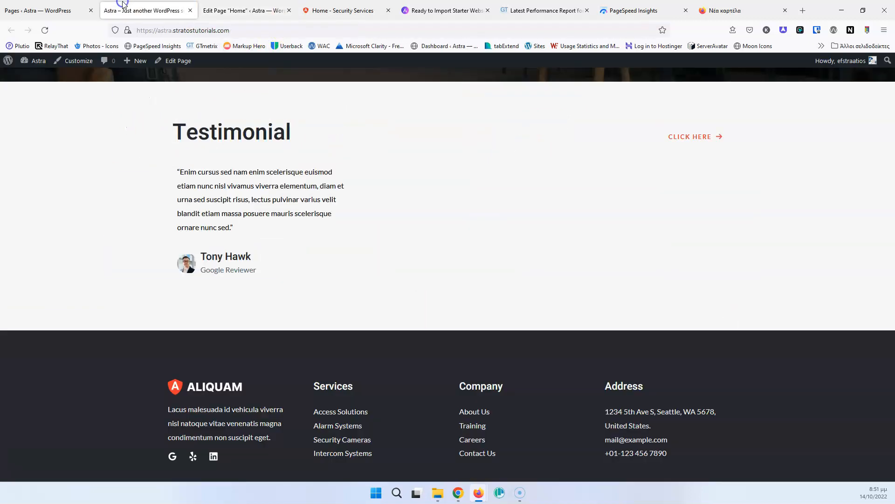
click(343, 10)
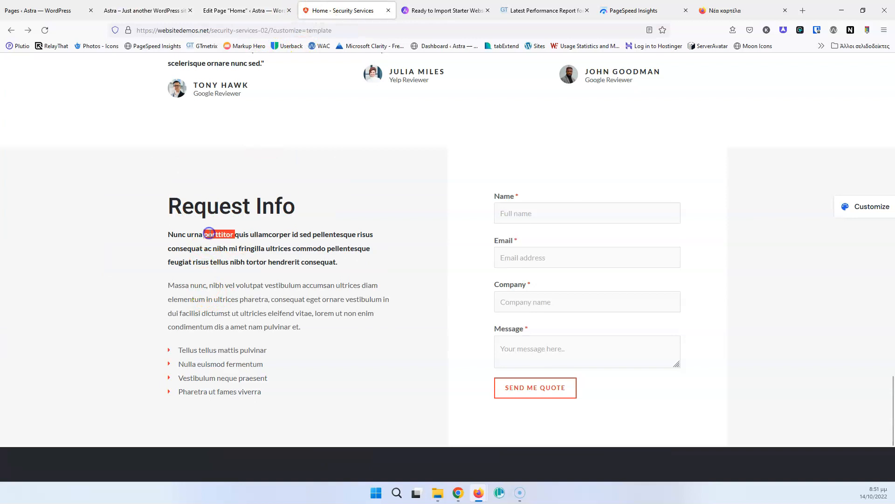
triple_click(205, 252)
key(ctrl+c)
click(235, 10)
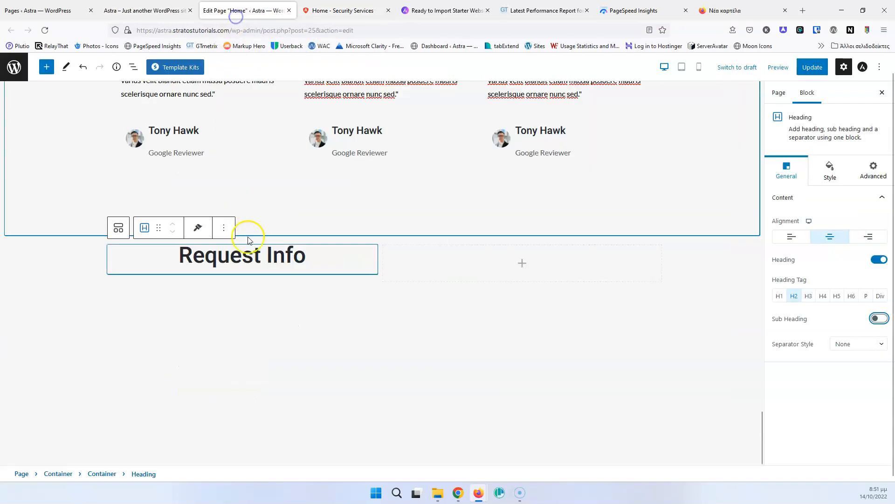
click(332, 279)
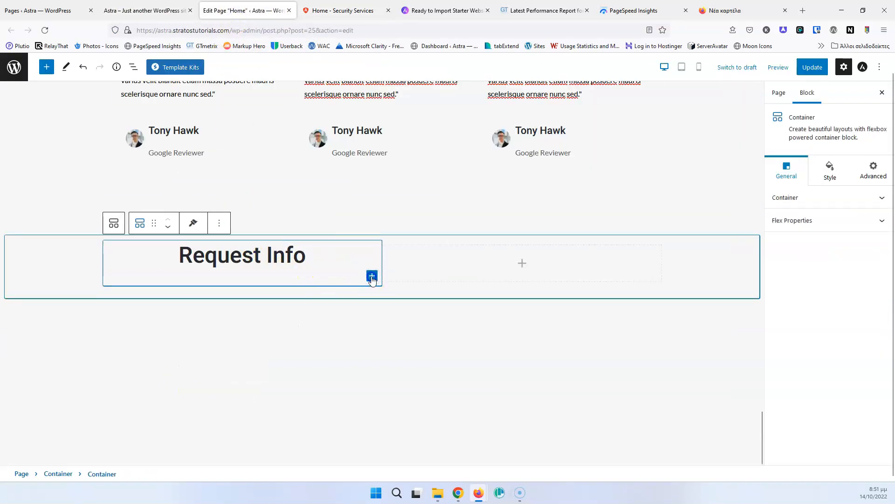
click(373, 276)
click(492, 343)
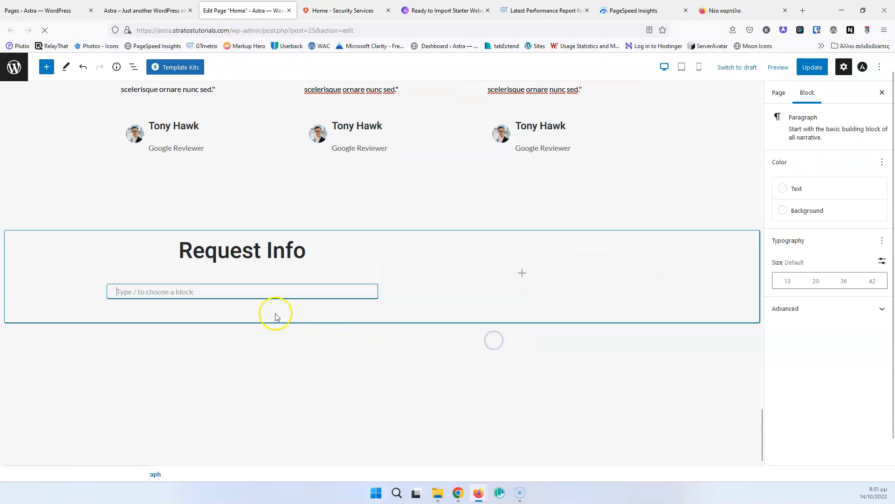
key(ctrl+v)
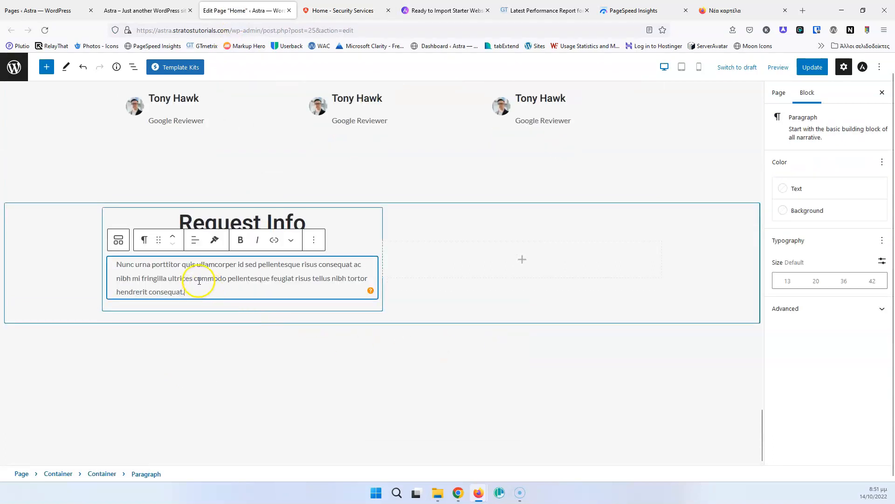
Step: Make the whole "Nunc urna porttitor" paragraph bold, as in the demo
click(322, 10)
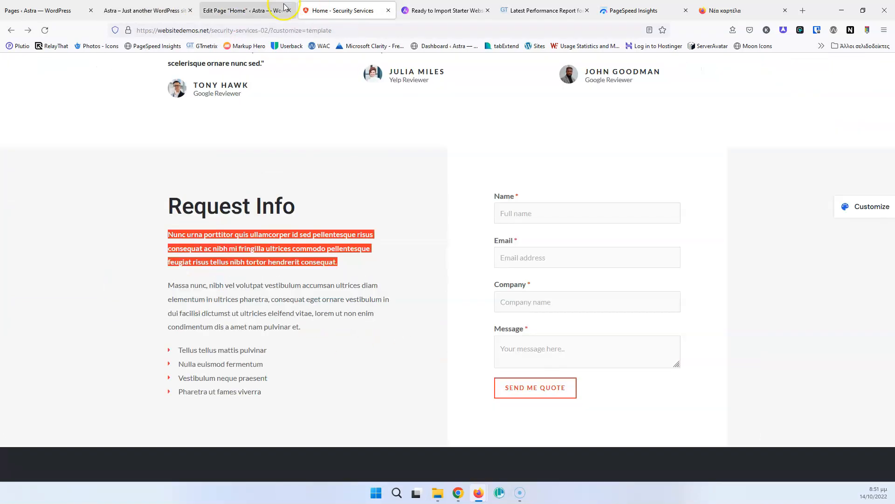
click(258, 7)
triple_click(188, 288)
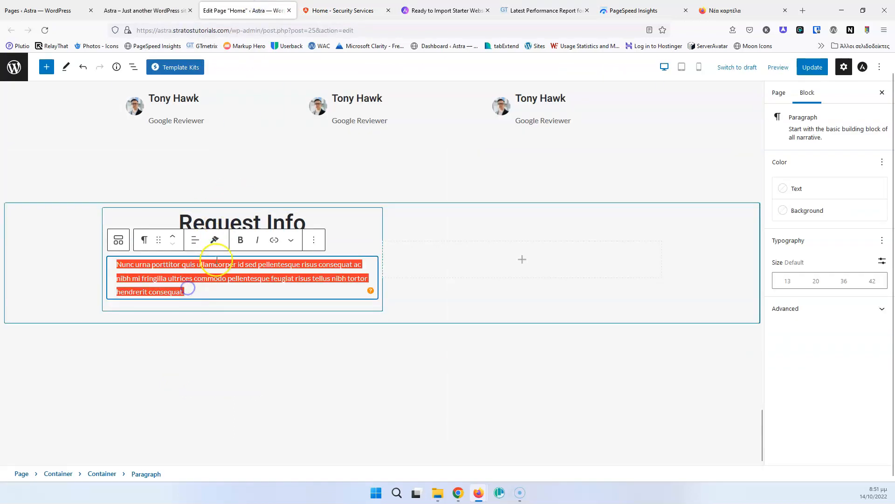
click(241, 240)
Step: Copy the demo's "Massa nunc" paragraph text and duplicate the bold paragraph block under the Request Info heading
click(148, 10)
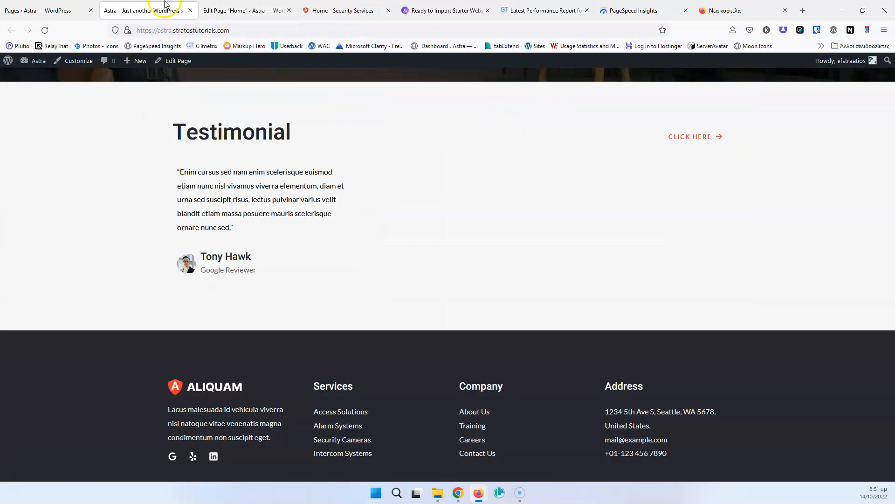
click(336, 10)
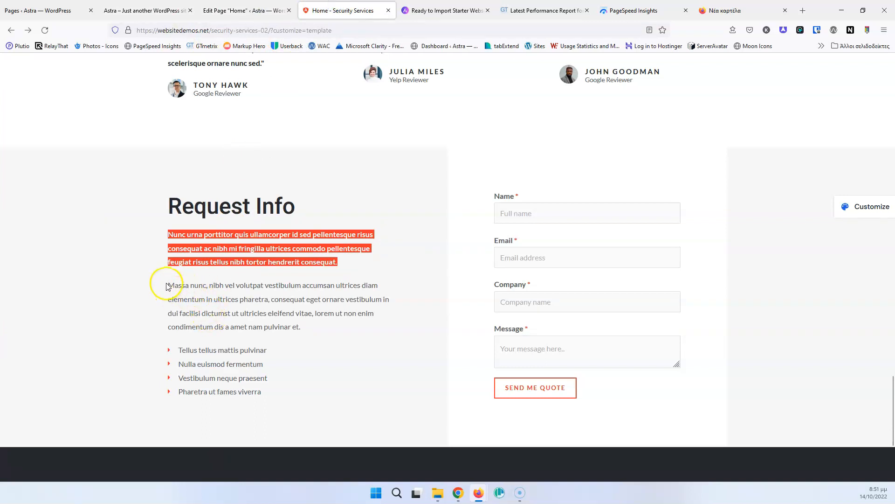
drag(167, 287, 304, 323)
key(ctrl+c)
click(224, 10)
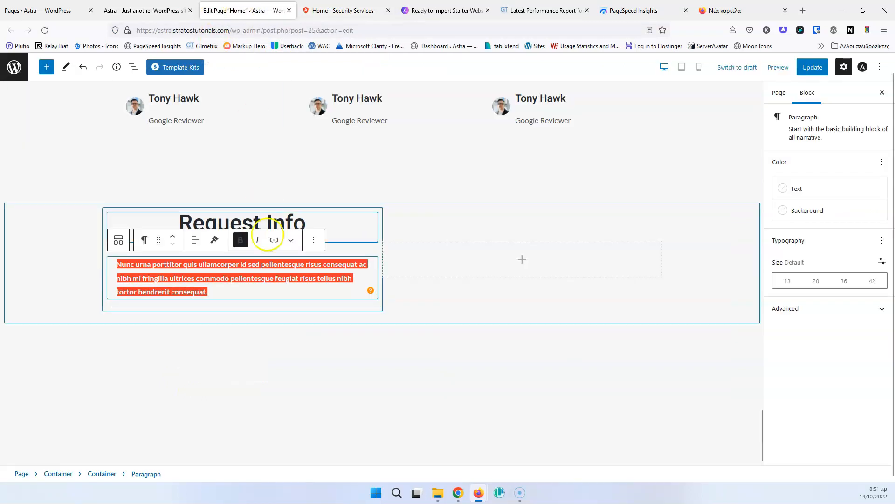
click(293, 299)
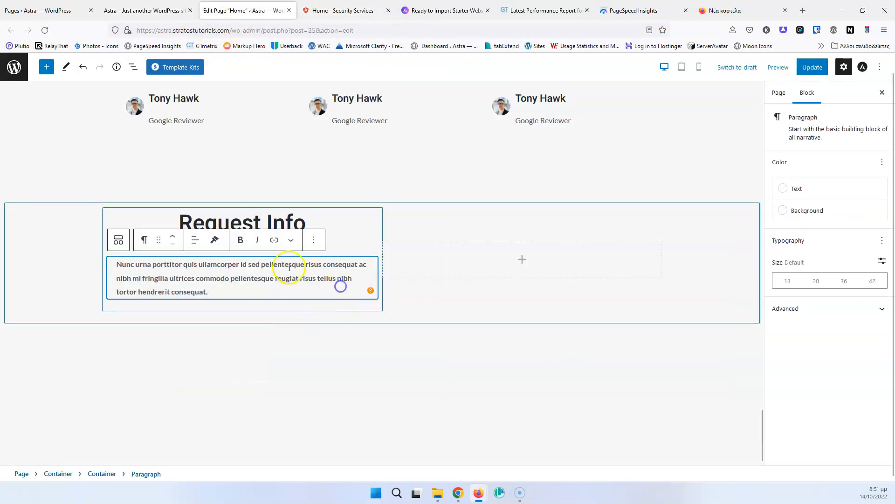
click(313, 239)
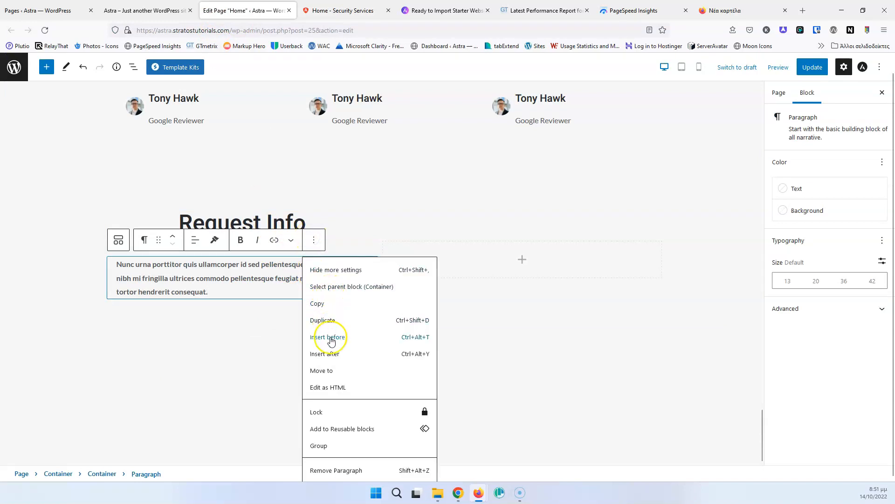
click(332, 319)
Step: Remove the bold from the duplicated paragraph and replace its text with the copied "Massa nunc" paragraph
triple_click(204, 338)
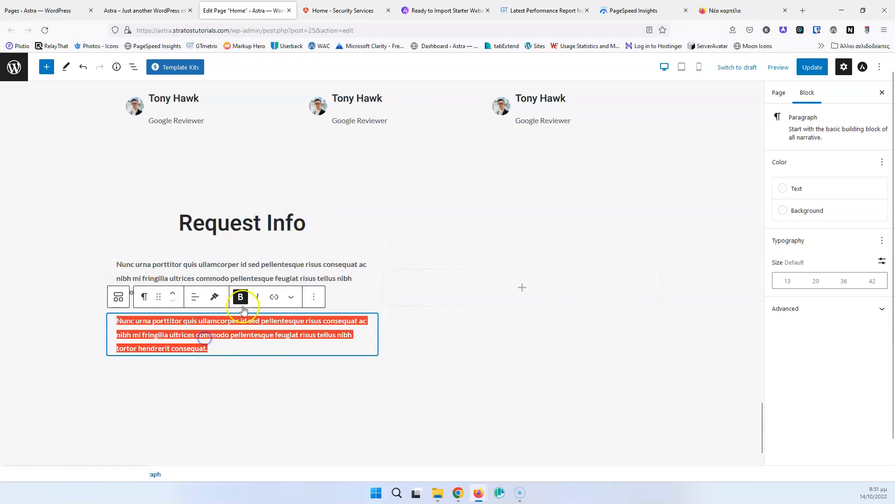
click(240, 296)
key(ctrl+v)
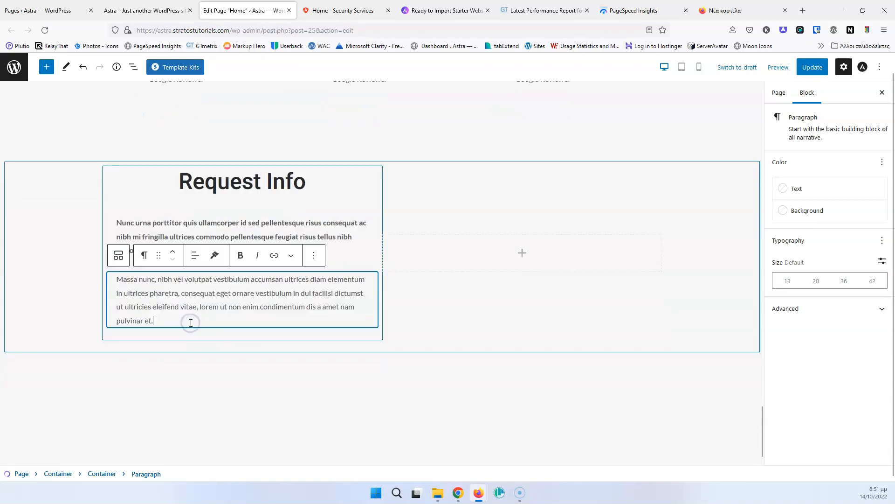
key(ctrl+s)
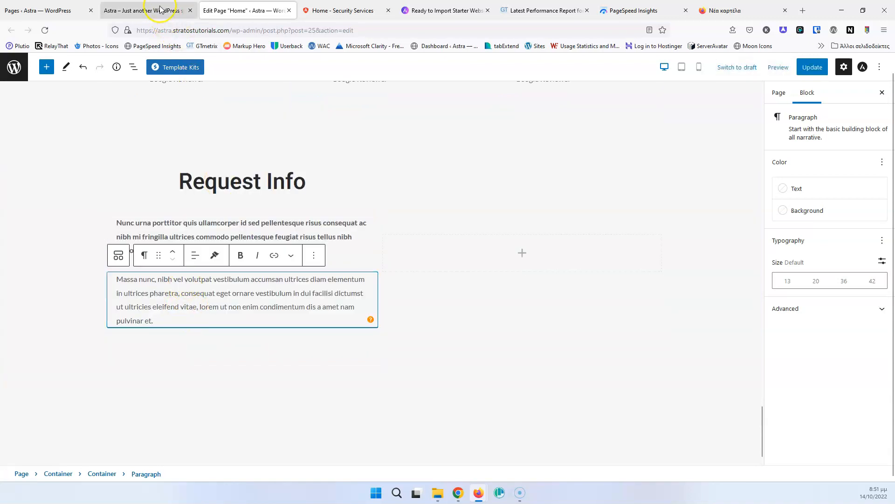
Step: Copy the first list item, "Tellus tellus mattis pulvinar", from the demo's Request Info section and return to the Home page editor
click(150, 11)
click(322, 11)
click(193, 358)
drag(274, 351, 182, 348)
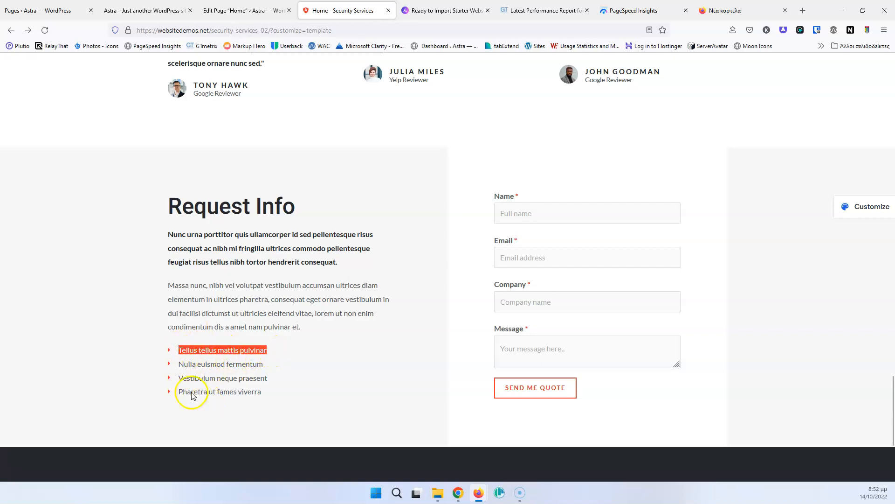
key(ctrl+Page_Up)
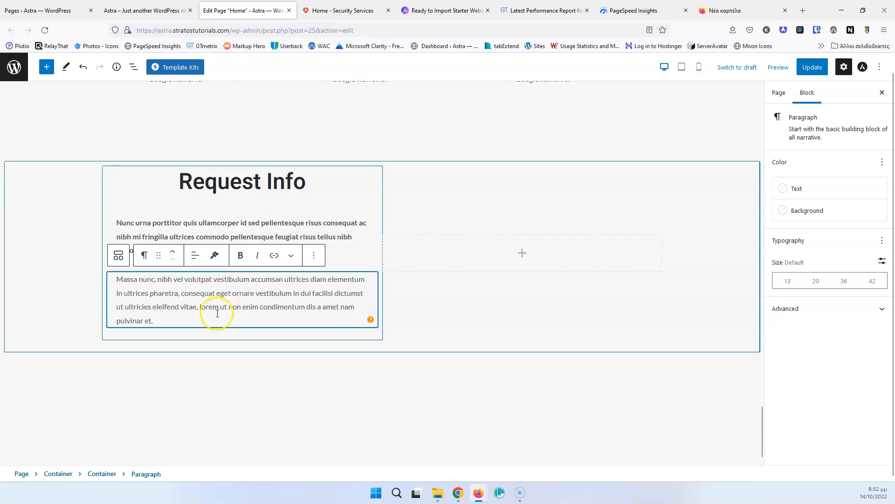
Step: Insert an Icon List block below the "Massa nunc" paragraph and set its first item to "Tellus tellus mattis pulvinar"
click(251, 335)
click(372, 329)
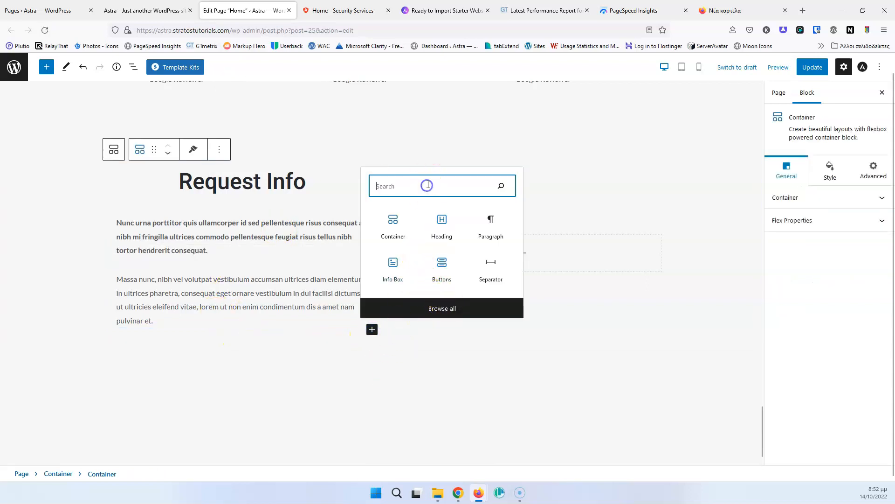
text(ico)
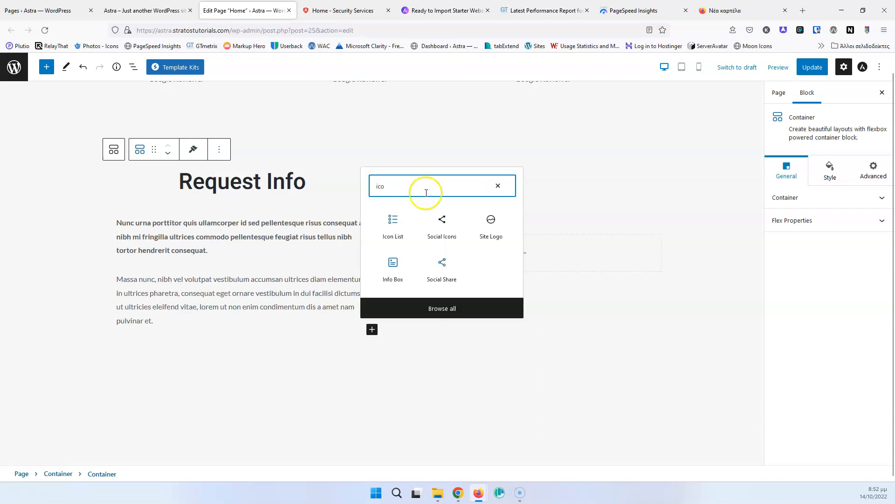
click(394, 219)
scroll(254, 314, down, 1)
click(151, 237)
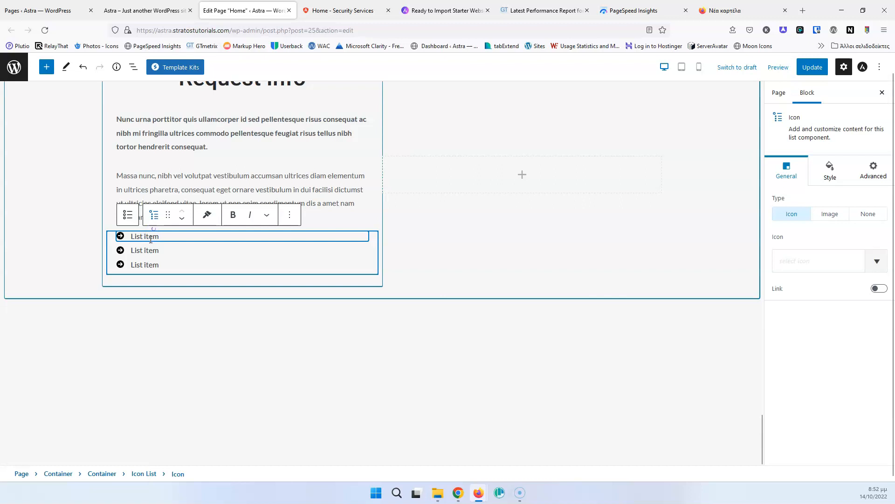
text(Tellus tellus mattis pulvinar)
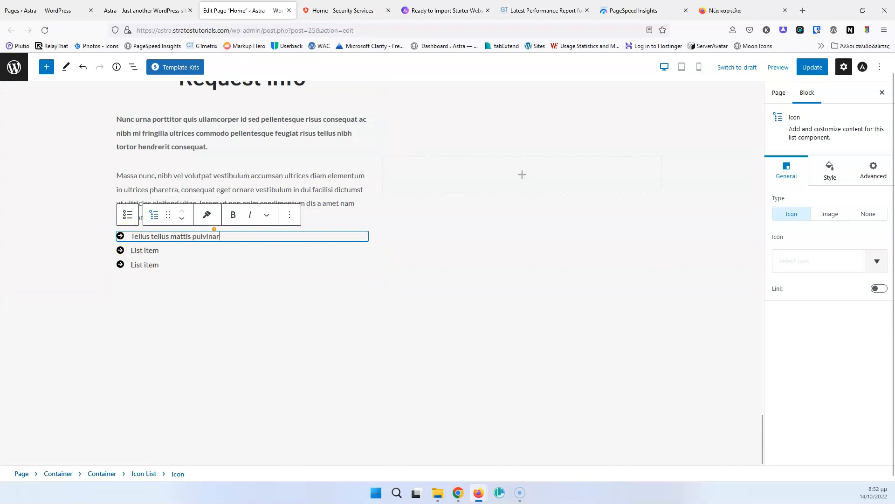
Step: Replace the second icon list item's text with "Nulla euismod fermentum" copied from the demo
click(343, 10)
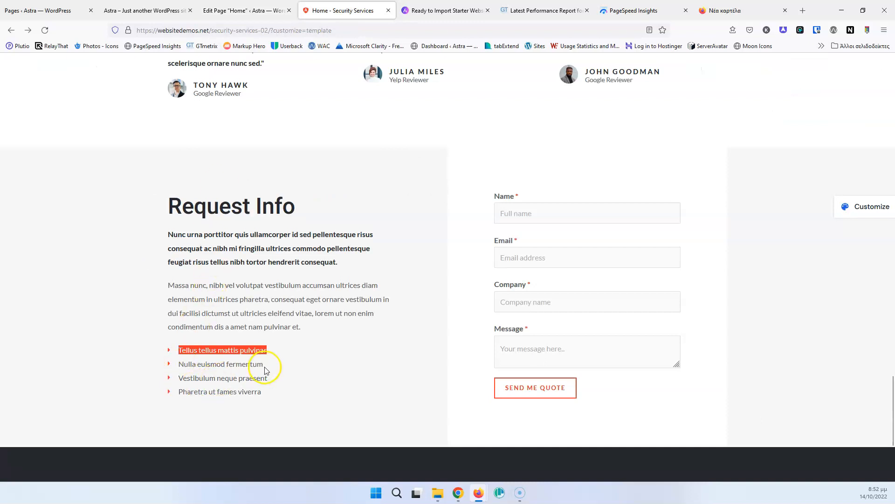
drag(263, 365, 192, 364)
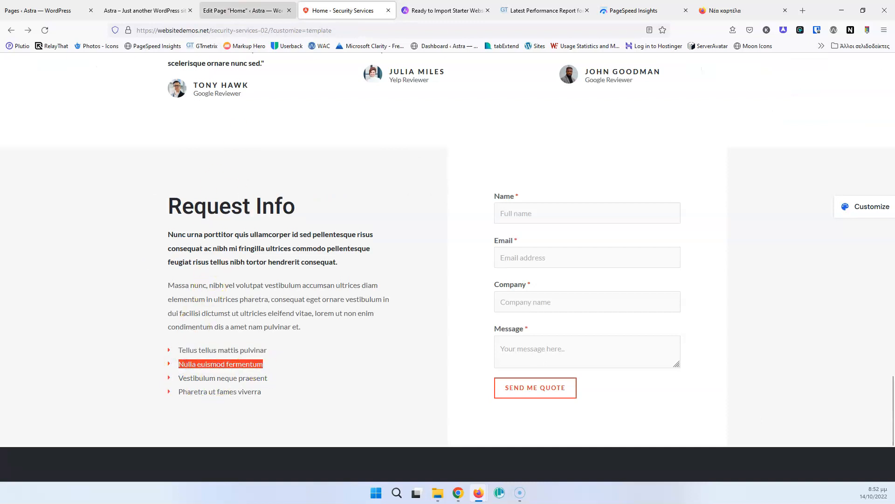
click(242, 10)
double_click(136, 251)
text(Nulla euismod fermentum)
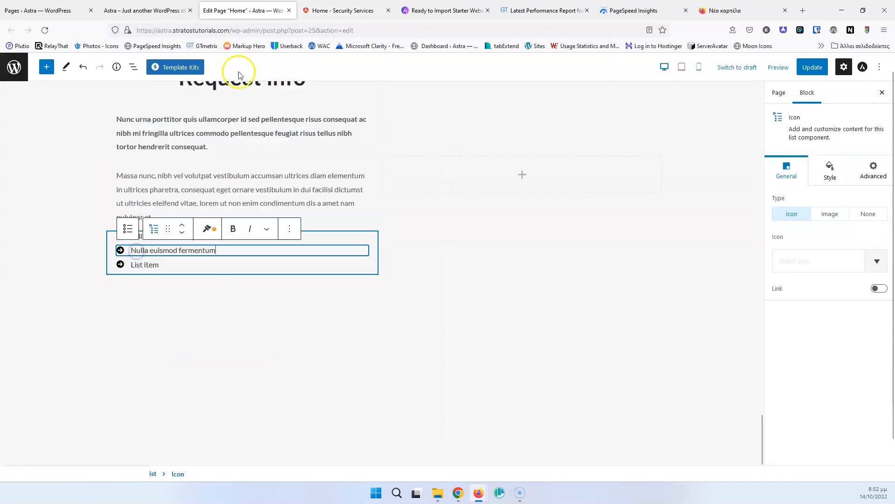
Step: Replace the third icon list item's text with "Vestibulum neque praesent" copied from the demo
click(322, 10)
triple_click(201, 377)
key(ctrl+c)
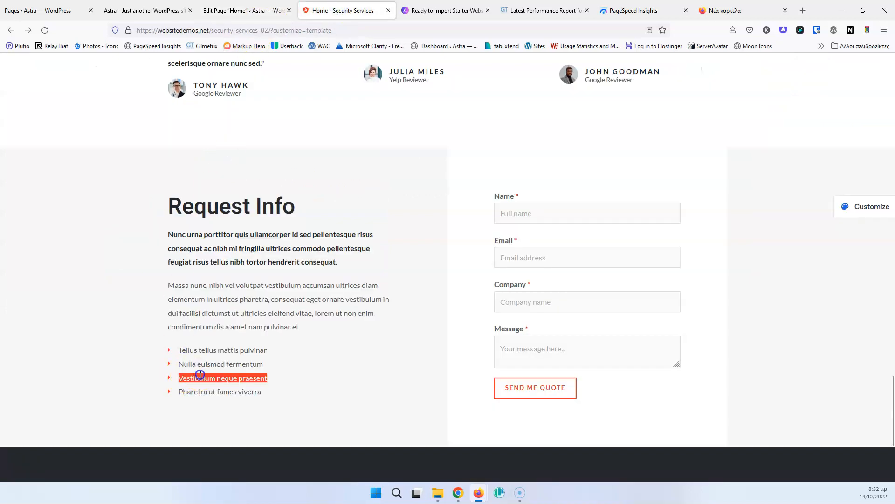
click(242, 11)
triple_click(140, 265)
key(ctrl+v)
Step: Copy "Pharetra ut fames viverra" from the demo and add a fourth item to the icon list
click(343, 11)
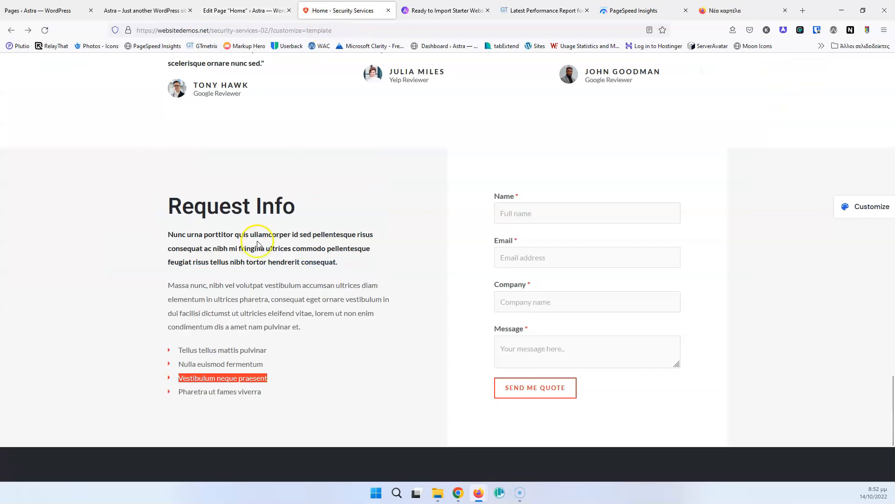
triple_click(215, 392)
key(ctrl+c)
click(241, 10)
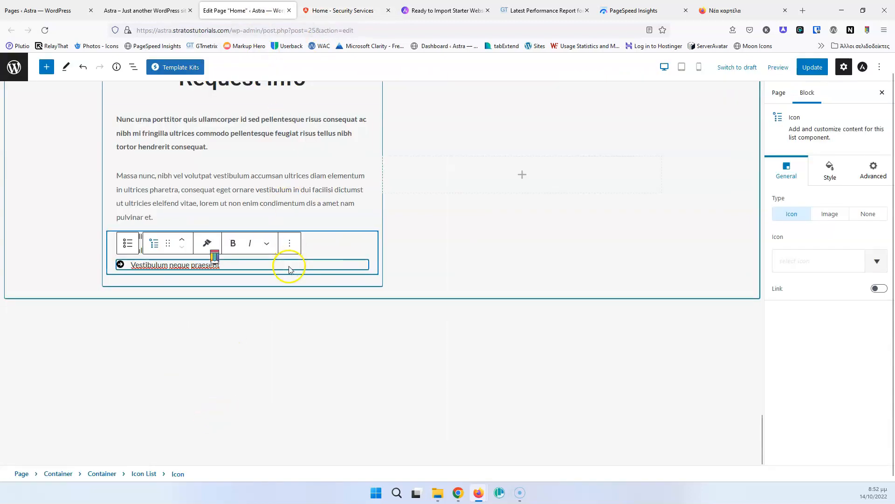
click(290, 272)
click(363, 264)
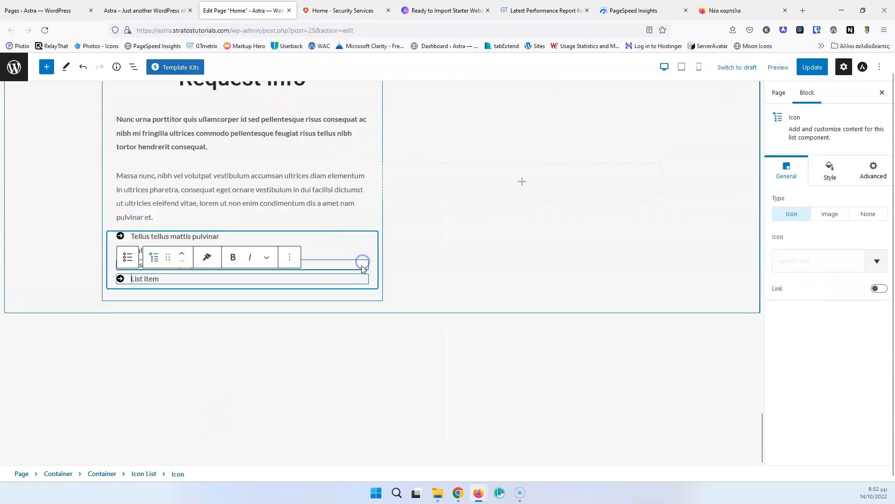
Step: Paste "Pharetra ut fames viverra" into the fourth list item and delete the leftover "List item" placeholder text
key(ctrl+v)
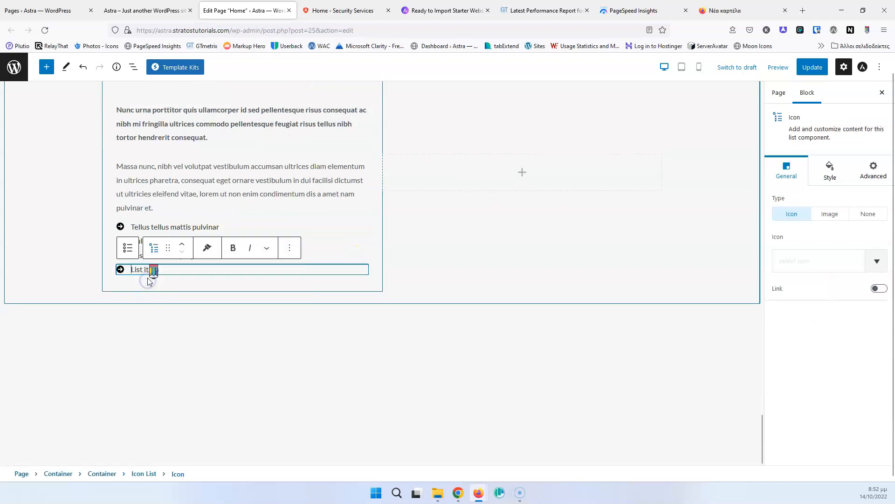
click(219, 283)
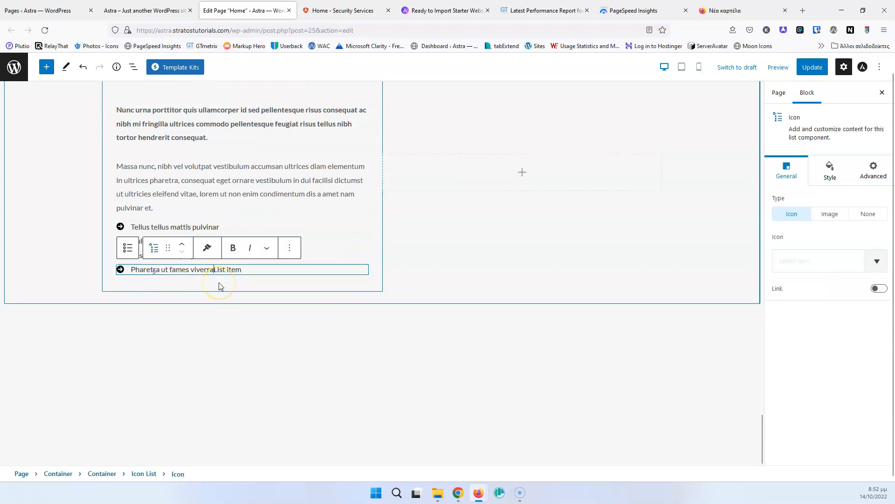
key(Delete)
key(Delete)
key(Delete)
key(Delete)
key(Delete)
key(Delete)
key(Delete)
key(Delete)
key(Delete)
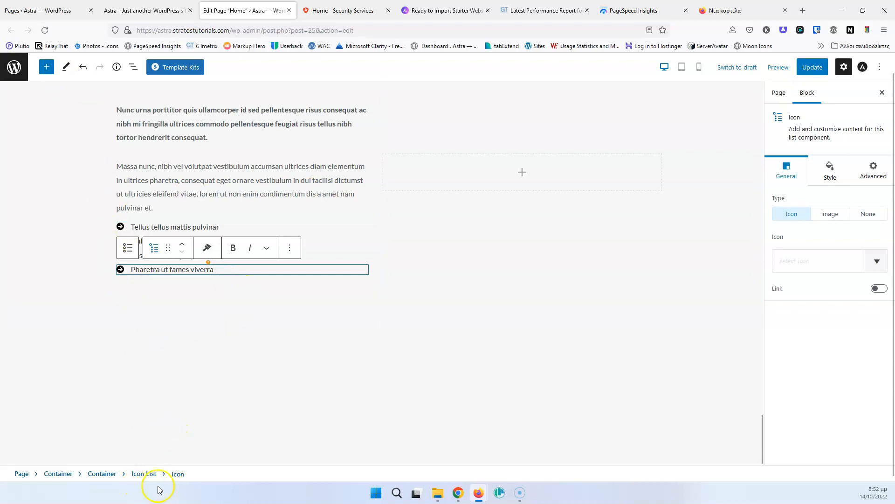
Step: Select the whole Icon List block in the List View and set its icon color to Theme Color 1
click(135, 68)
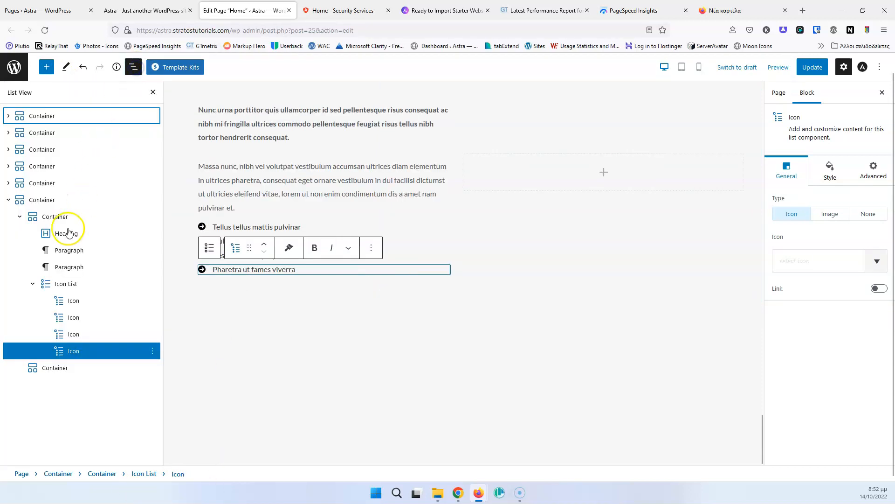
click(66, 283)
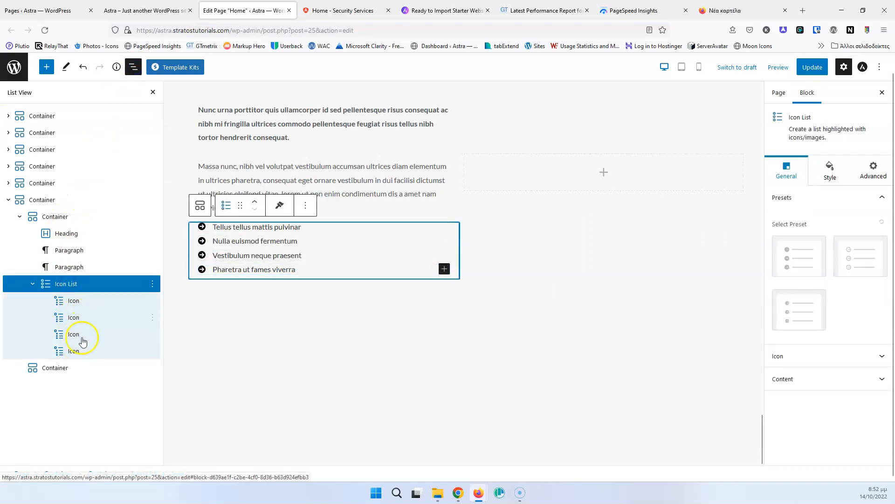
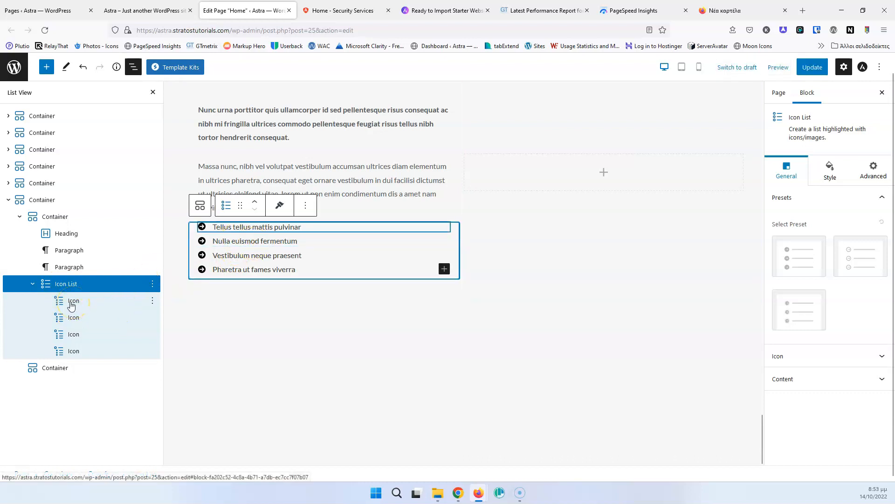
click(75, 304)
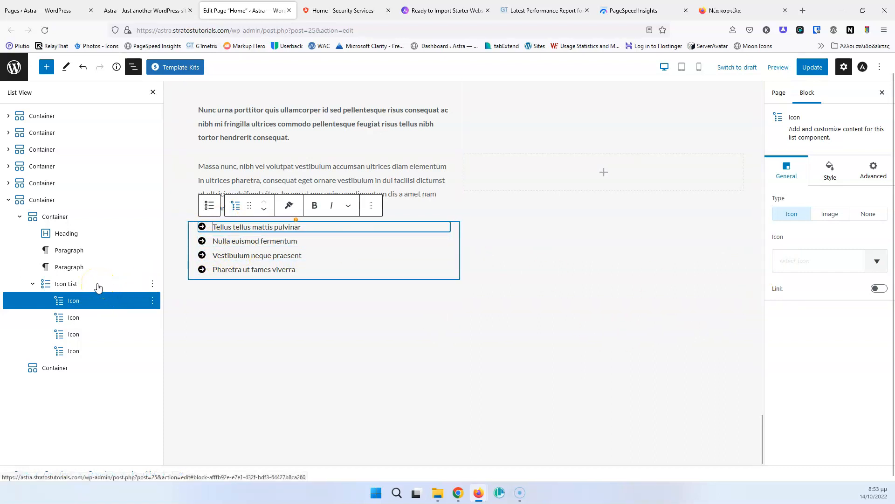
click(82, 285)
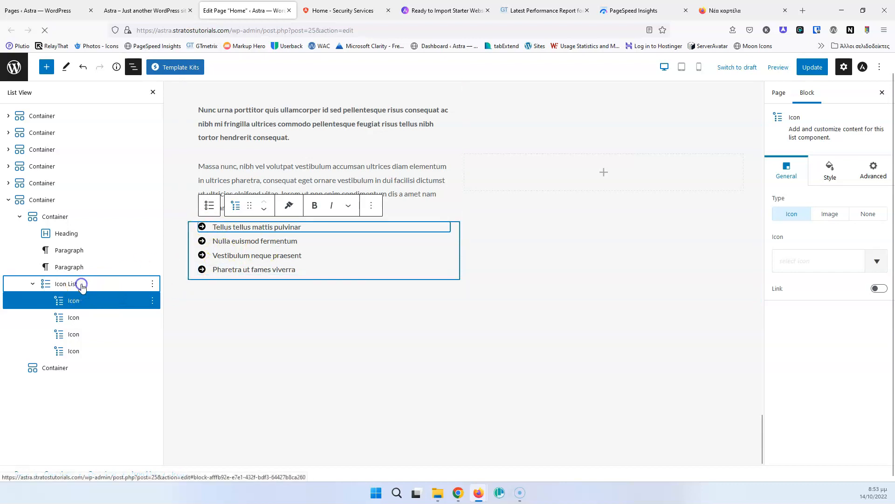
click(827, 171)
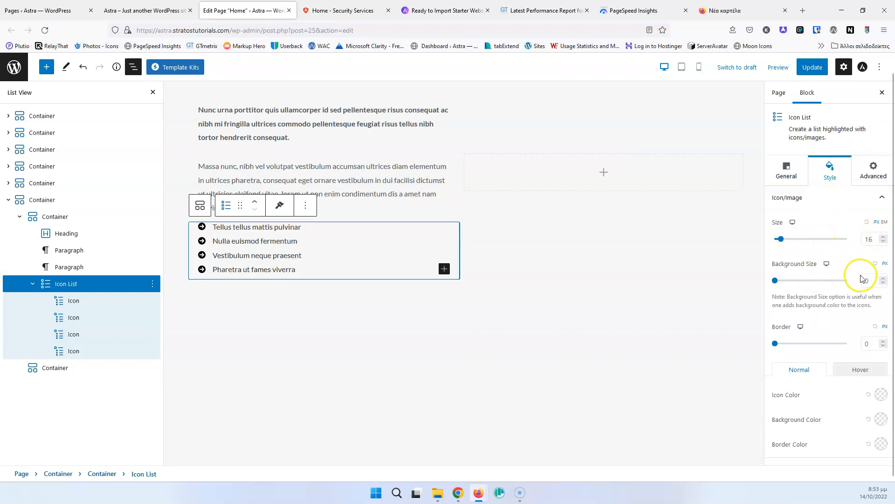
scroll(825, 384, down, 2)
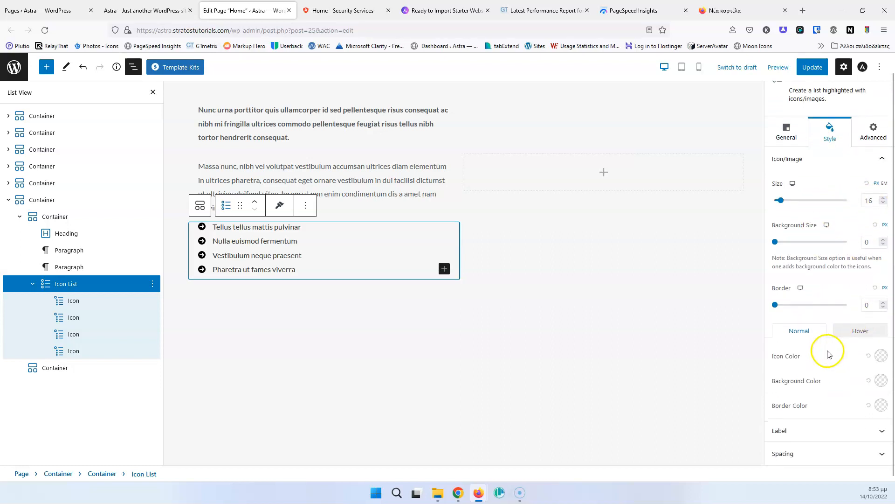
click(880, 356)
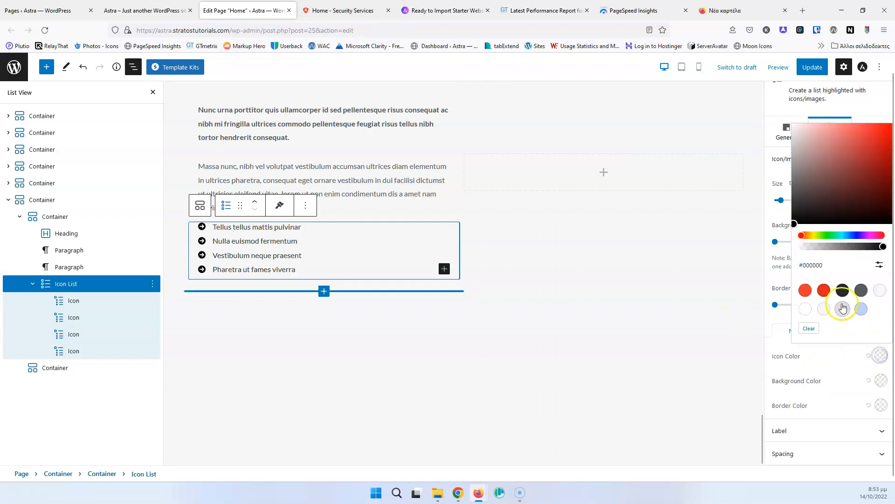
click(806, 290)
Step: Check the demo's bullet shape and replace the list's circled arrow with the solid right-pointing caret, searching the icons for "righ"
click(343, 10)
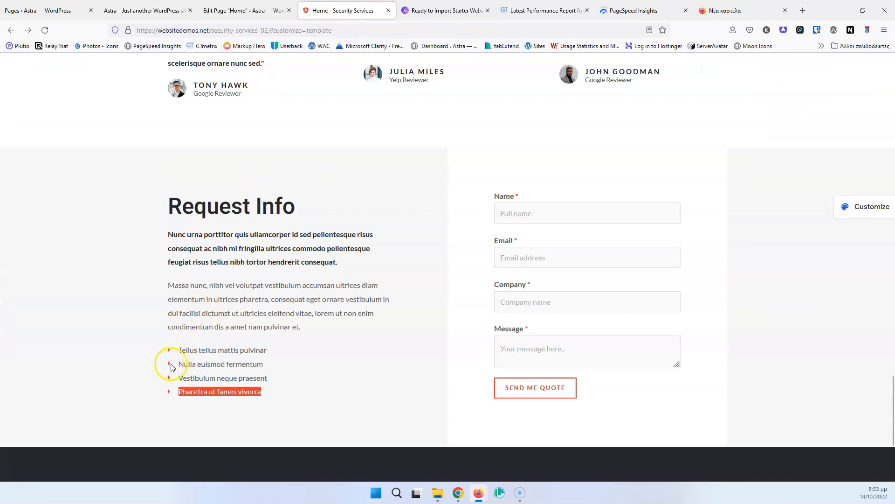
click(243, 10)
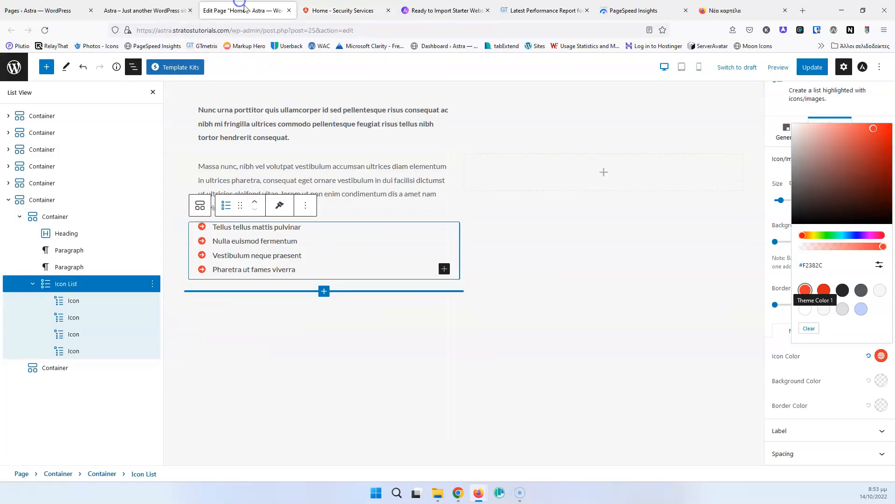
click(829, 382)
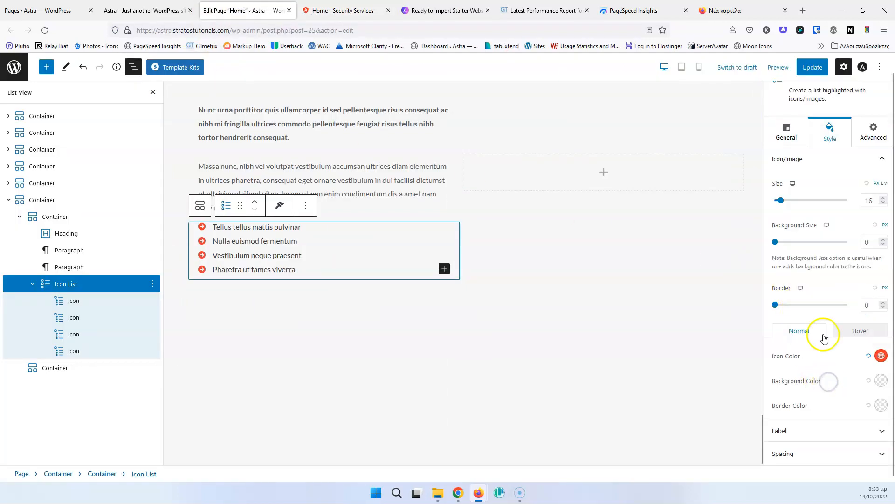
click(793, 128)
click(809, 358)
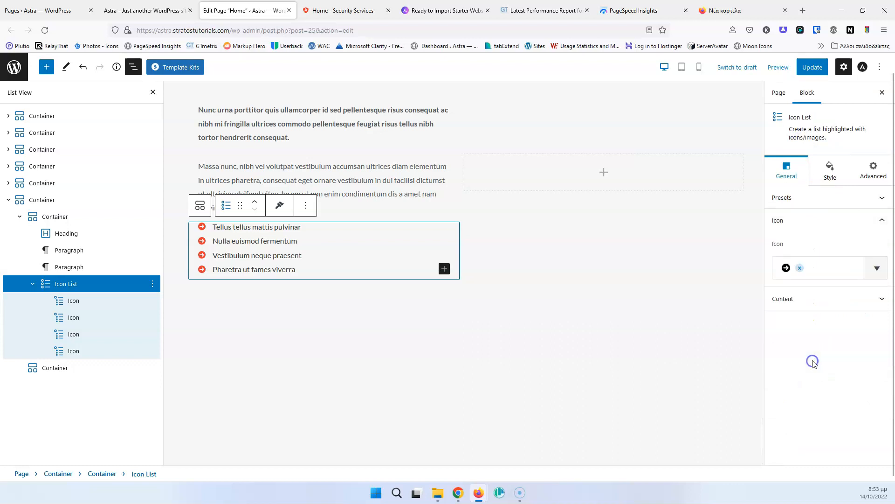
click(800, 269)
click(805, 273)
text(fri)
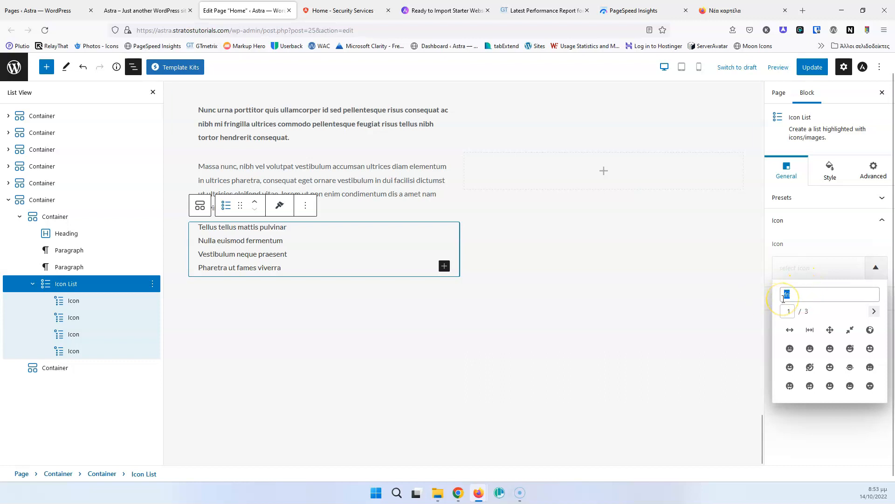
text(righ)
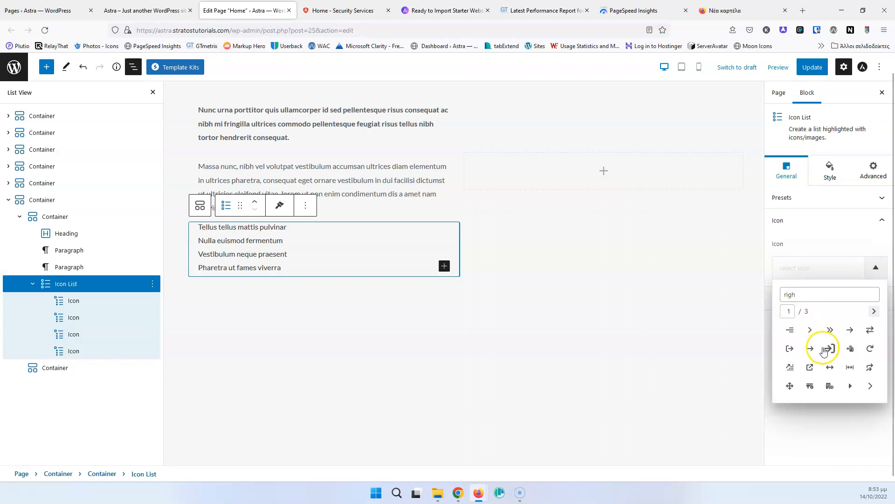
click(851, 386)
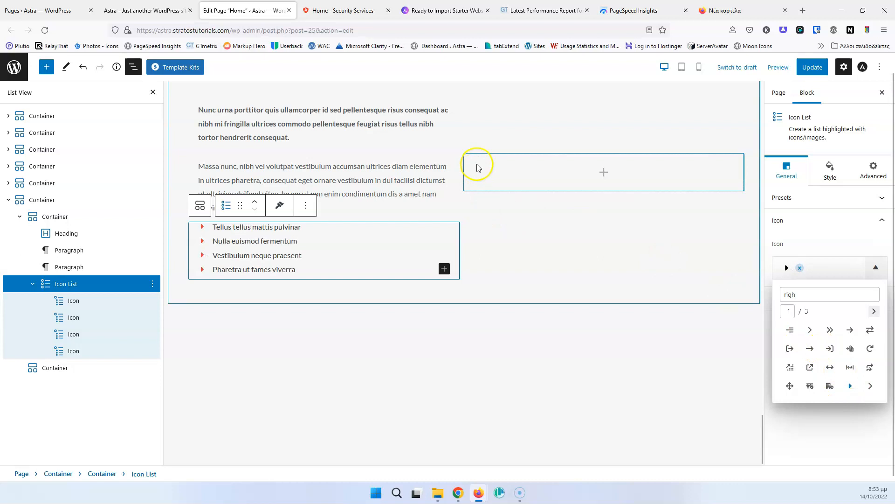
Step: Compare the demo's bullet list with the rebuilt icon list for icon and text styling, and close the icon picker
click(345, 10)
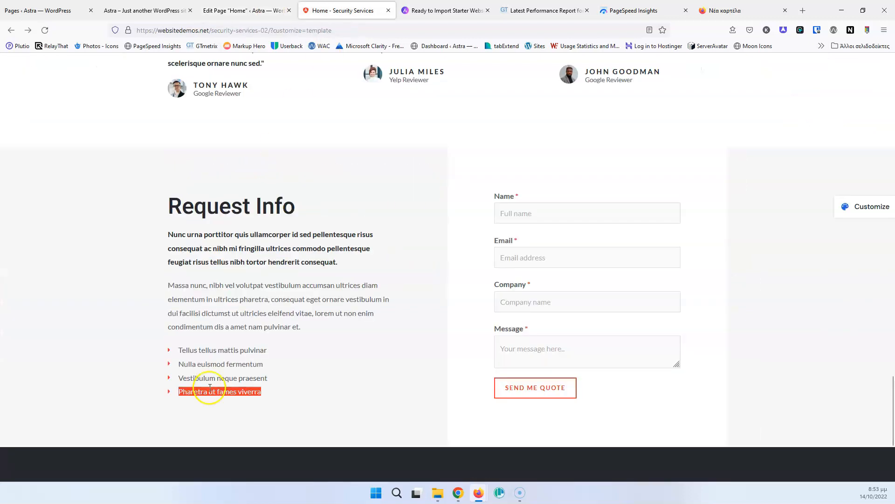
click(178, 348)
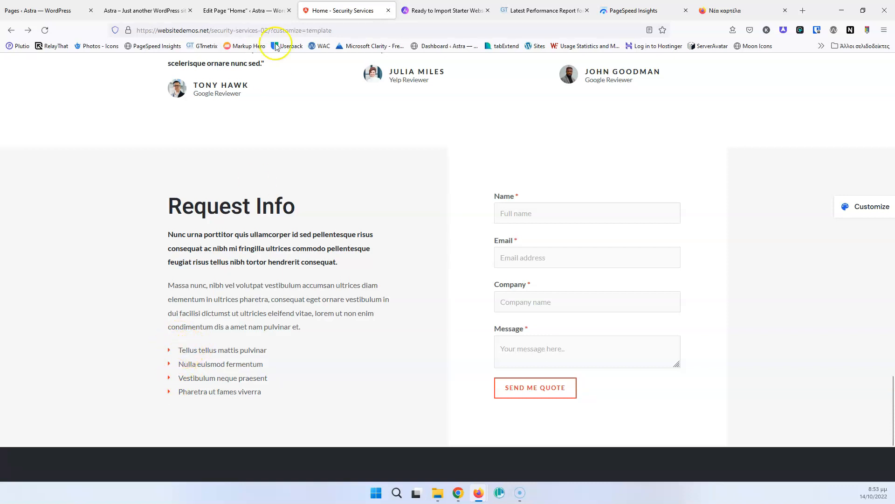
click(245, 11)
click(345, 11)
click(219, 10)
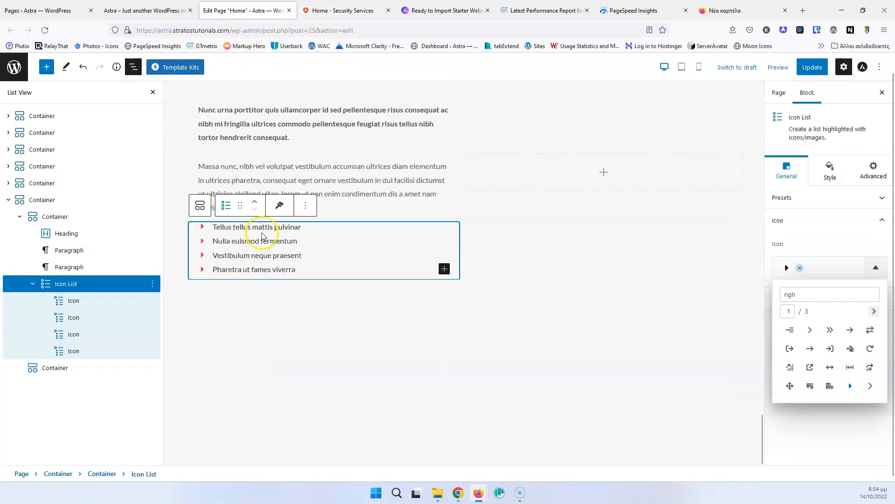
click(826, 237)
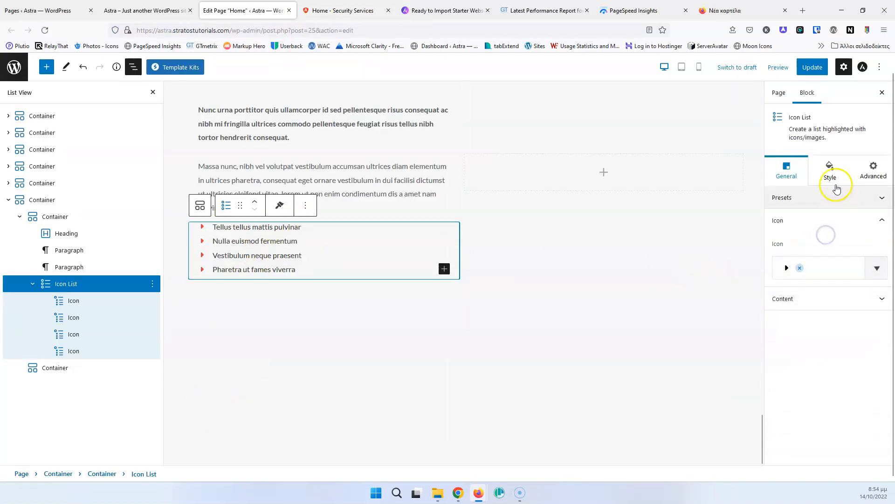
Step: Try a different gap between icon and label in the icon list's label styling
click(830, 174)
scroll(820, 254, down, 1)
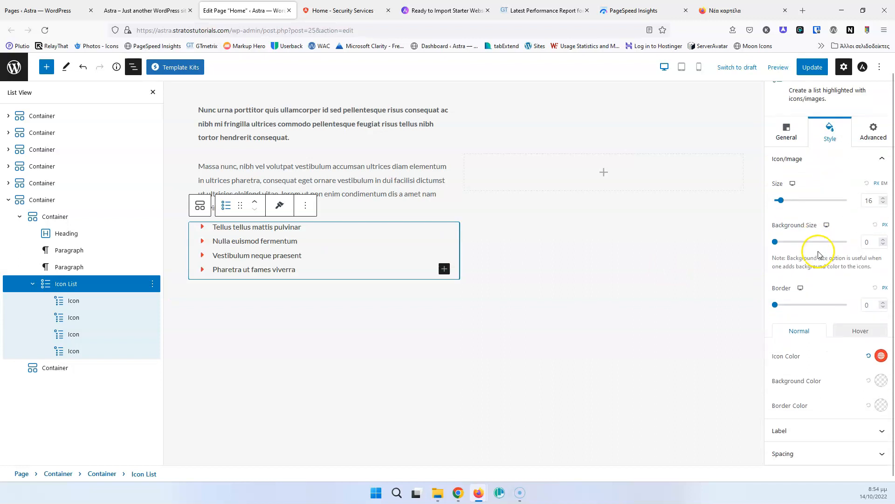
click(816, 430)
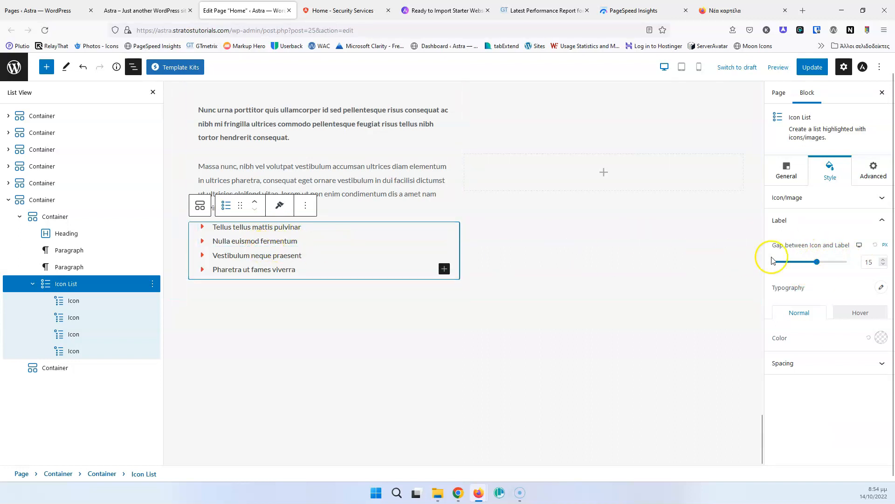
click(885, 260)
click(885, 259)
click(885, 265)
click(884, 265)
click(884, 264)
click(884, 265)
click(883, 265)
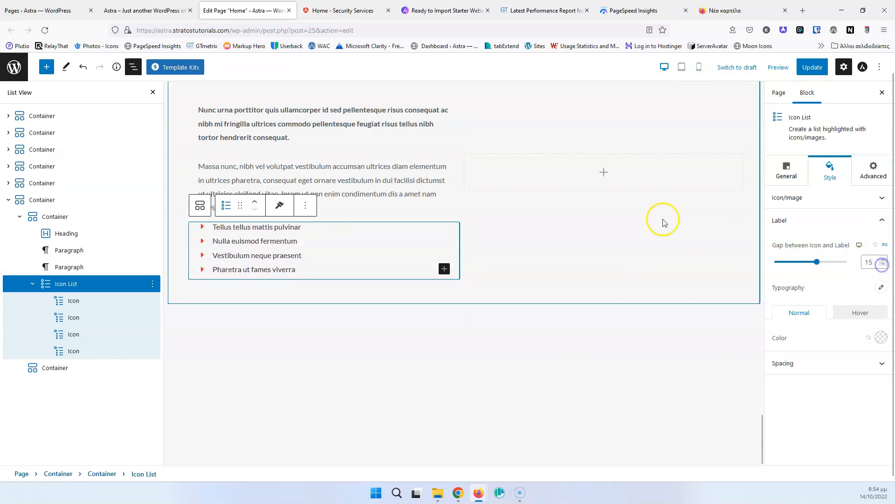
Step: Examine the icon list's icon, content and style settings for options that affect its layout
click(795, 198)
click(786, 173)
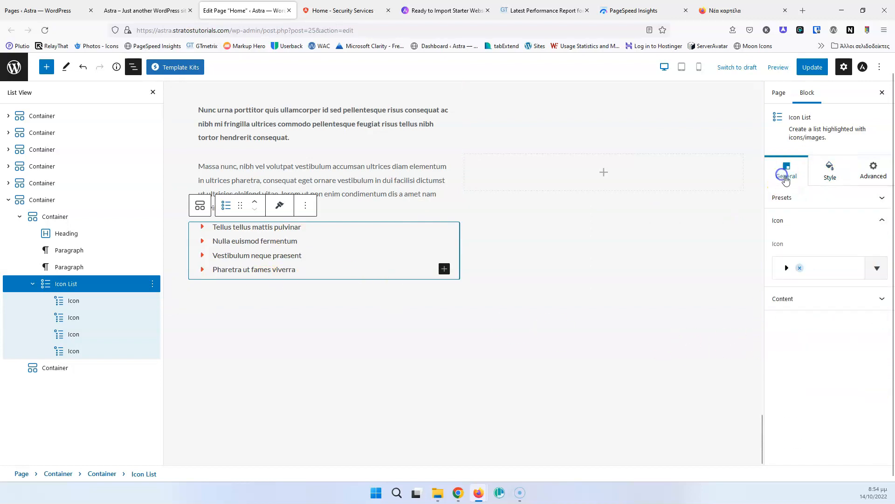
click(810, 299)
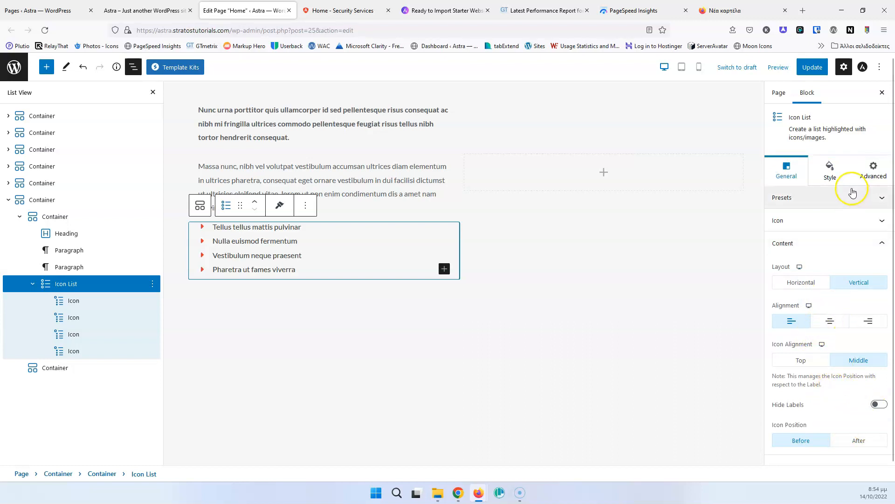
click(832, 220)
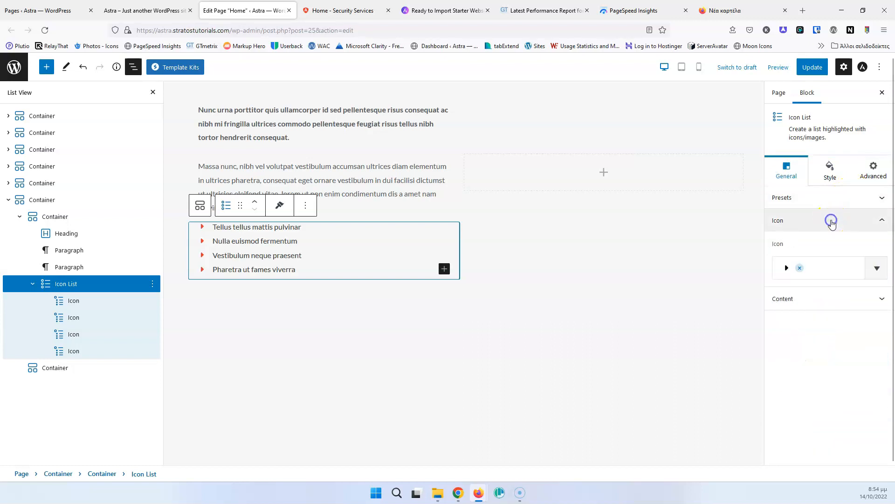
click(834, 175)
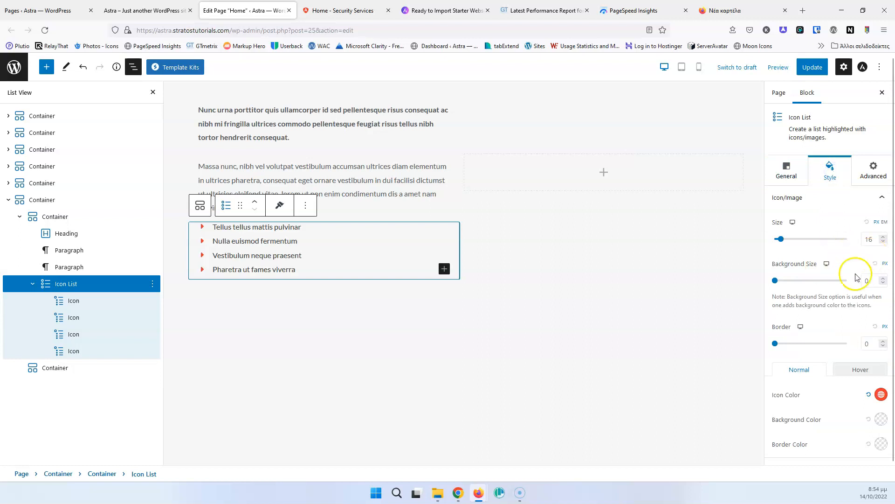
scroll(850, 320, down, 2)
scroll(850, 321, up, 2)
click(810, 325)
scroll(812, 323, down, 1)
Step: Try a different gap between the icon list's items in its spacing settings
click(834, 452)
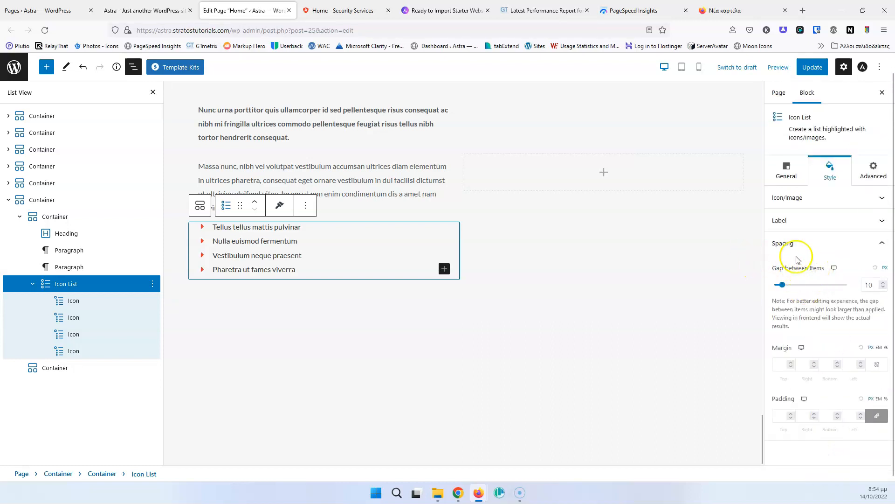
click(883, 282)
click(883, 287)
click(883, 288)
click(883, 287)
click(884, 288)
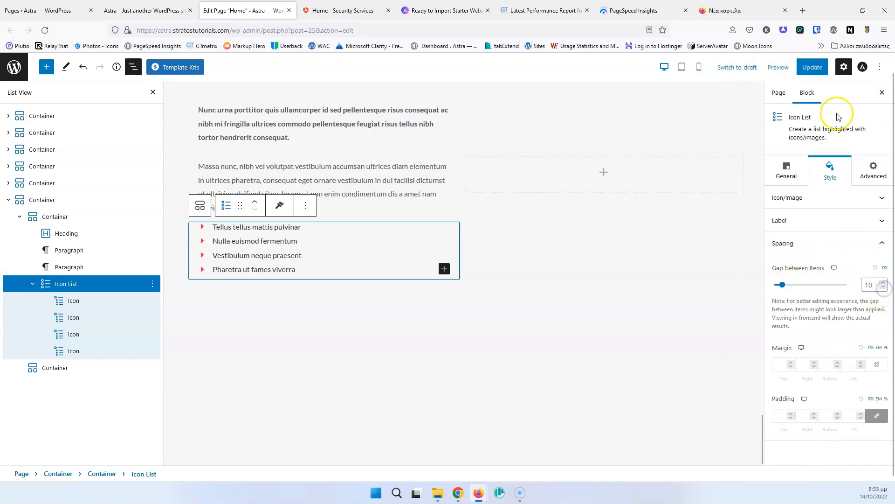
Step: Update the page and set the background color of the empty container beside the Request Info text to white (#FFFFFF)
click(813, 67)
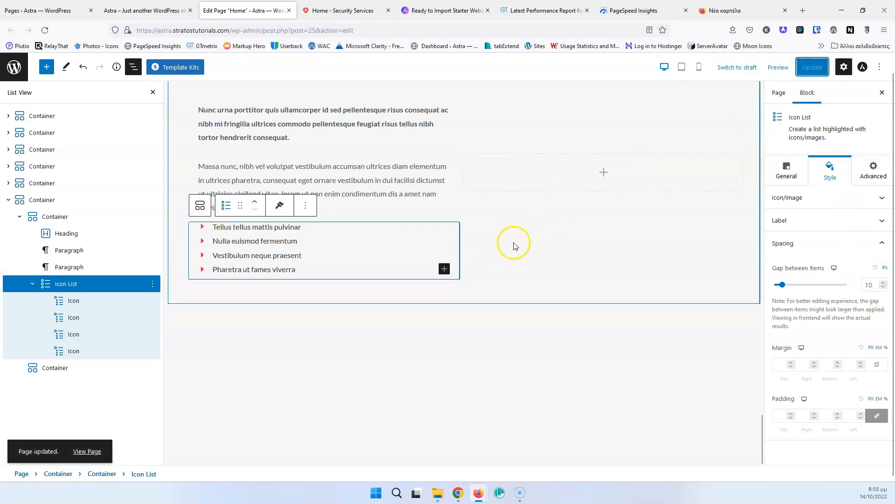
scroll(575, 200, up, 2)
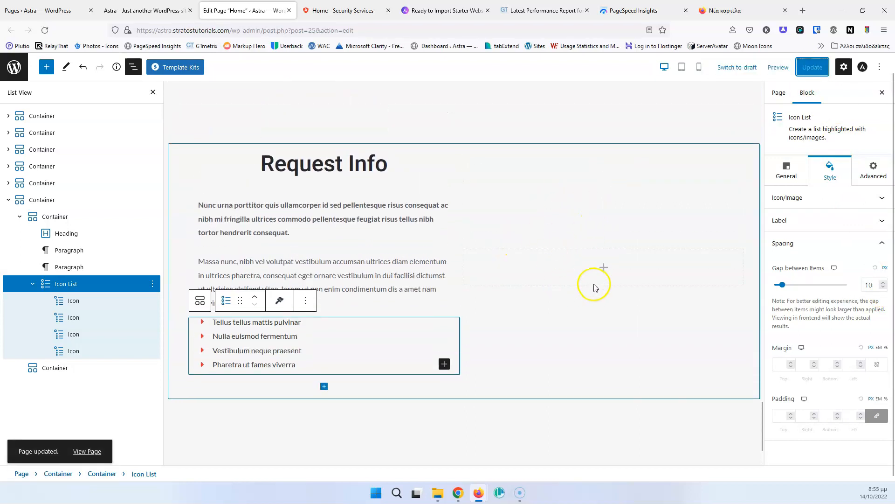
click(545, 269)
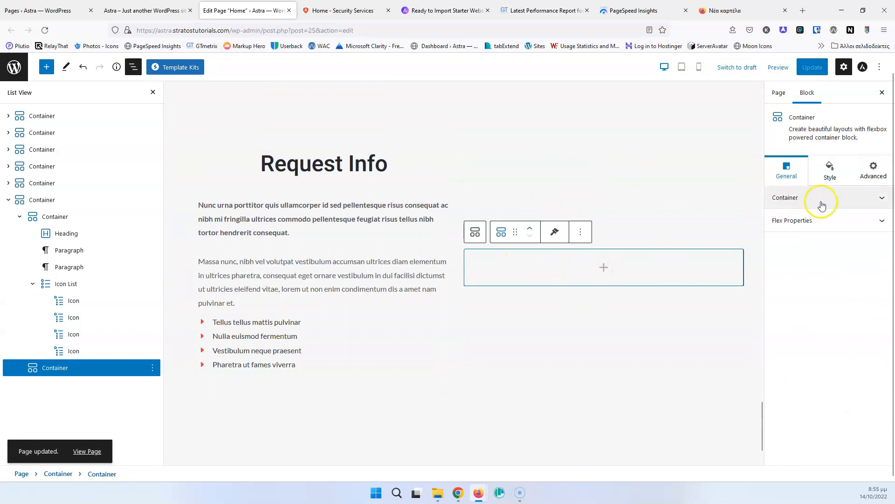
click(829, 168)
click(838, 224)
click(881, 248)
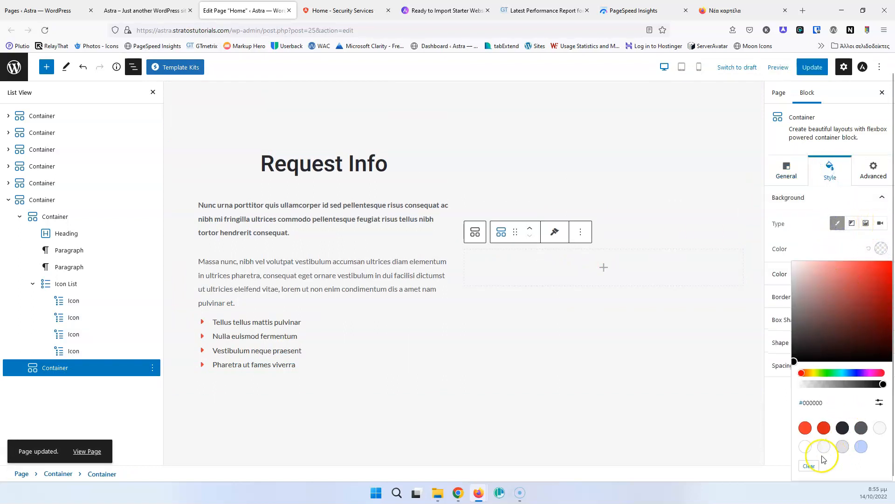
click(805, 447)
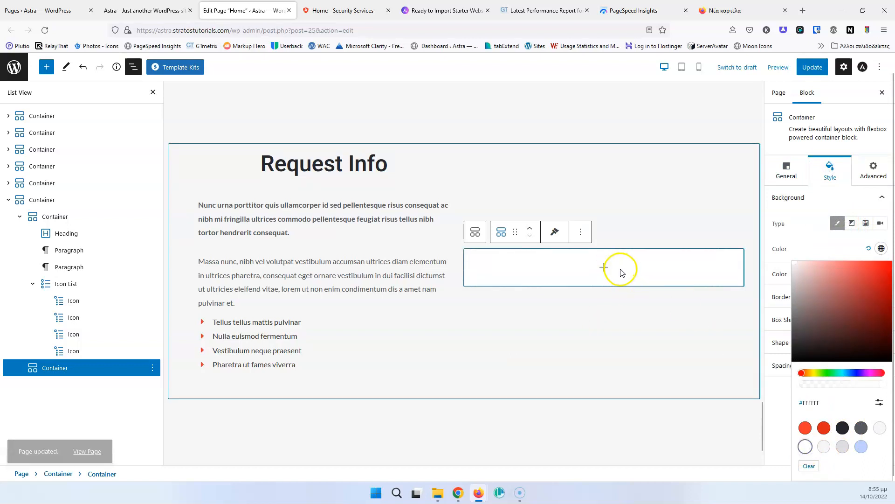
Step: Check the demo's form column, search the blocks for "form", and insert a Form with the Simple Contact Form variation in the white container
click(145, 10)
click(341, 7)
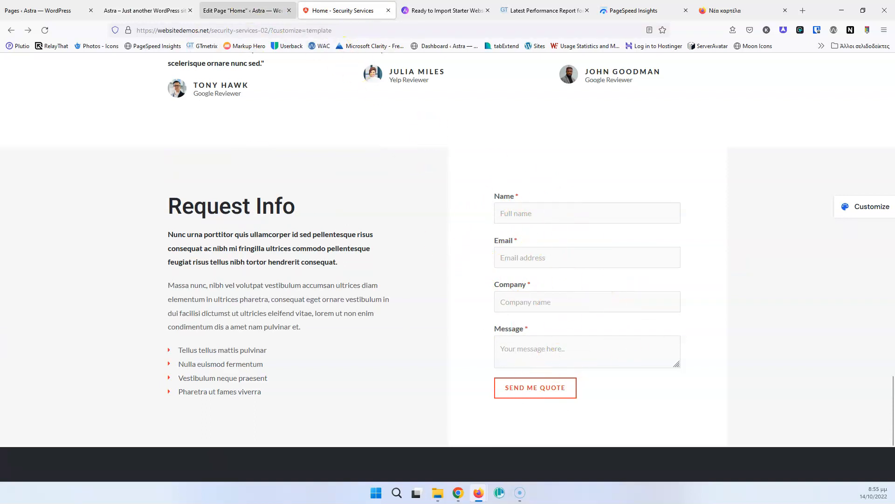
click(243, 19)
click(605, 270)
click(591, 309)
text(form)
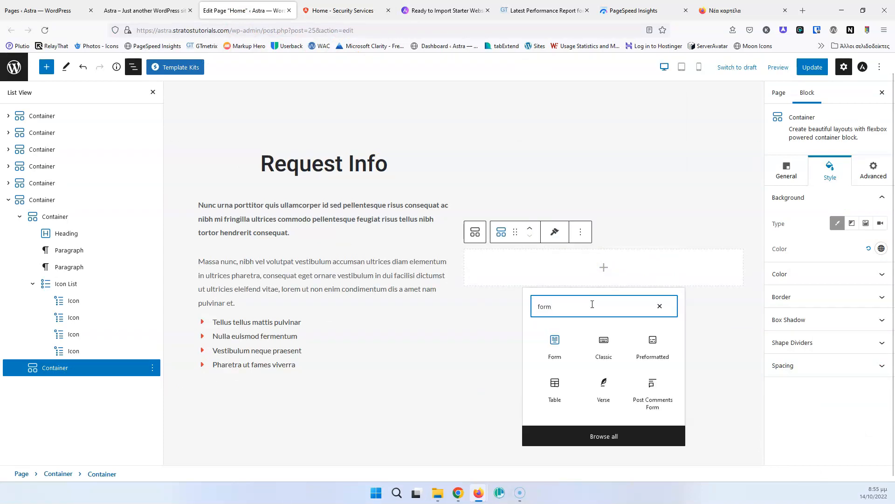
click(564, 342)
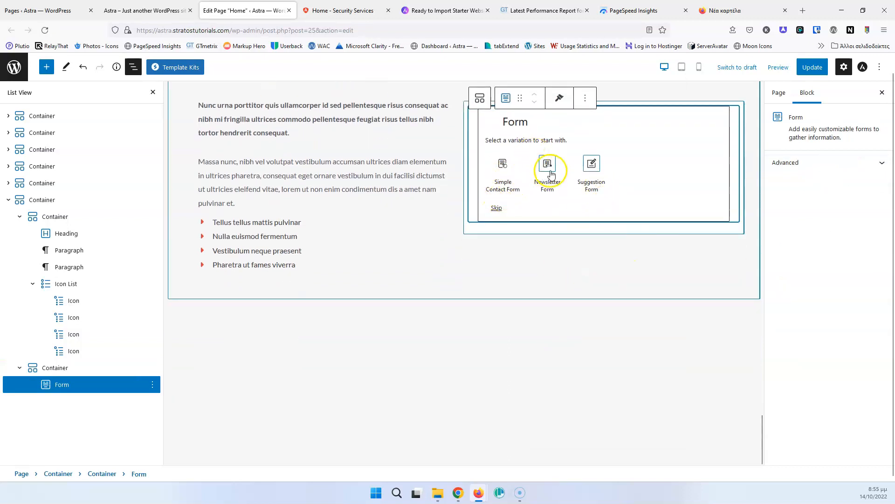
click(501, 167)
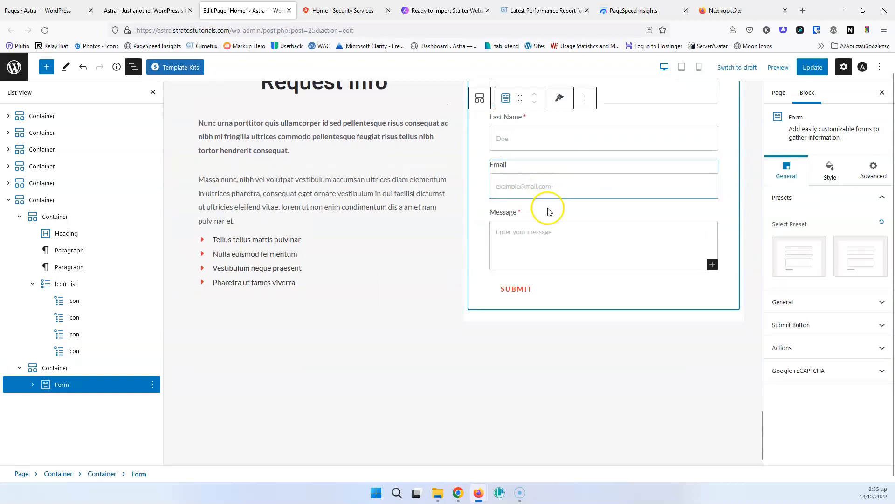
Step: Copy the "Company *" label from the demo's form and shorten the First Name field's label to "Name"
scroll(548, 209, up, 3)
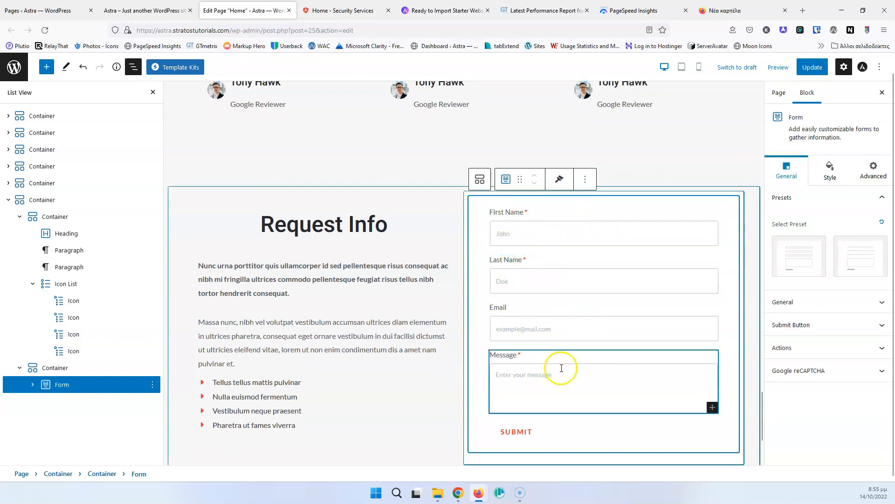
key(ctrl+Tab)
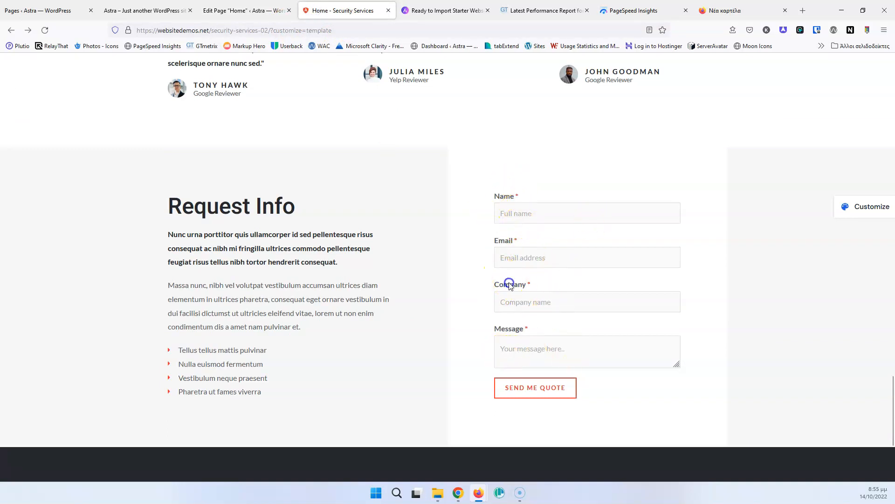
click(247, 12)
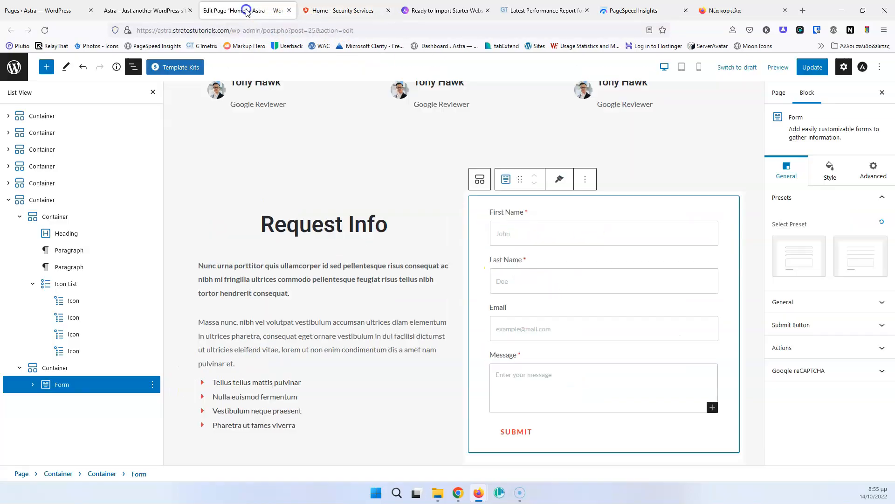
click(507, 213)
drag(506, 213, 487, 211)
key(BackSpace)
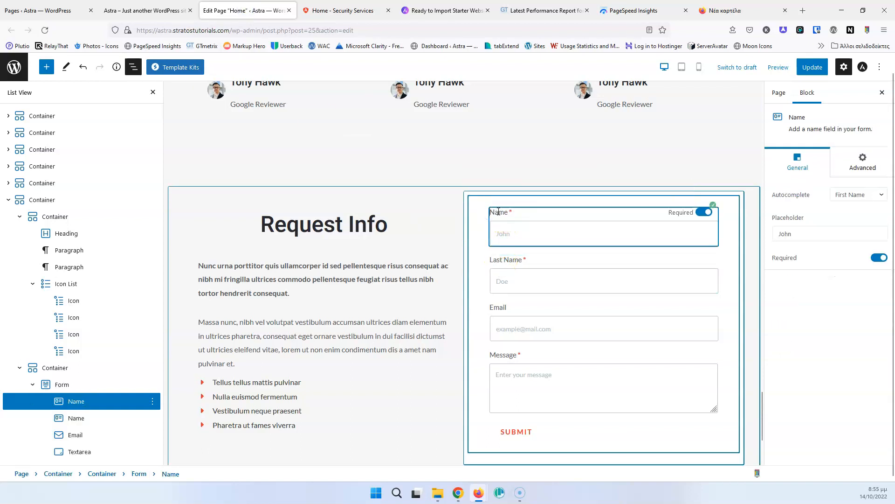
Step: Move the Last Name field below the Email field and replace its label with "Company *"
click(508, 259)
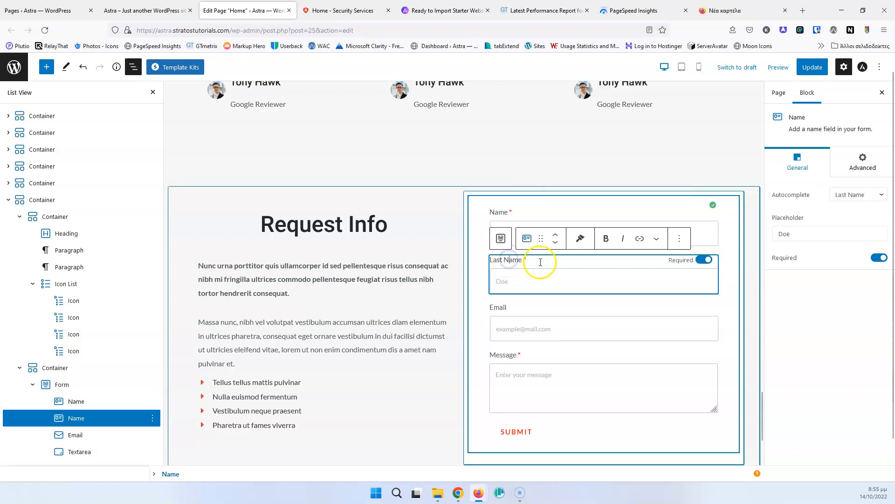
click(557, 244)
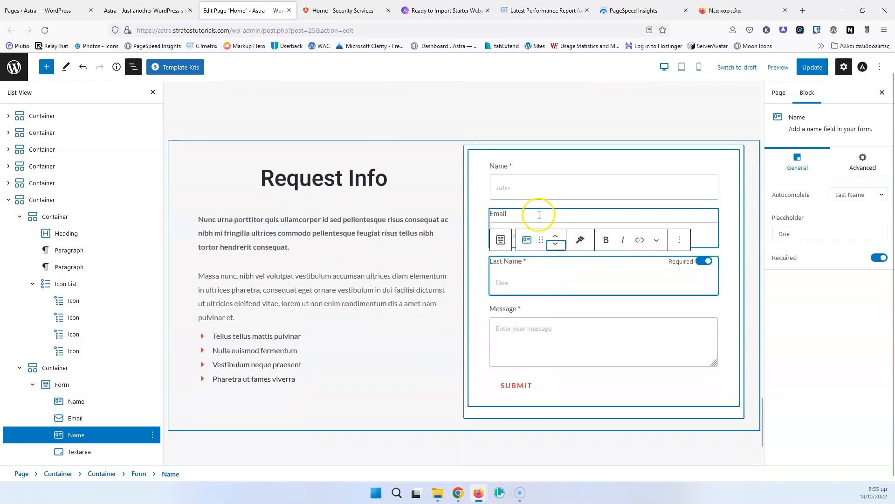
click(539, 214)
click(520, 262)
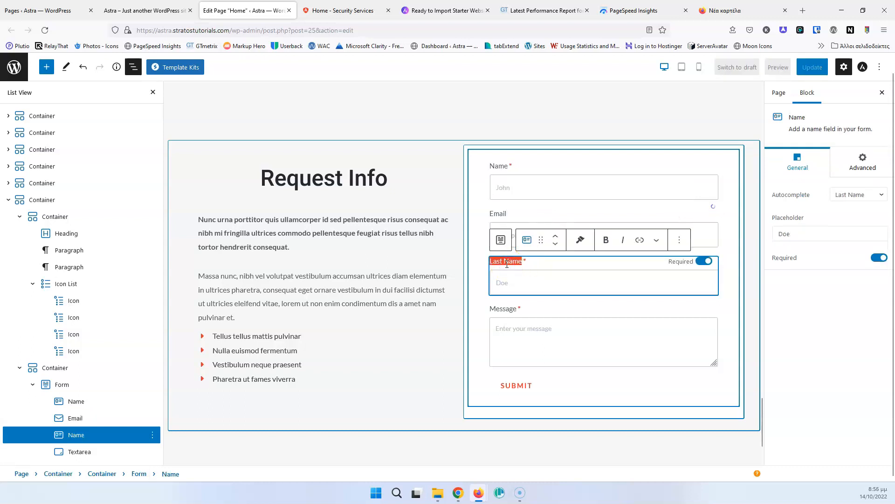
text(Company *)
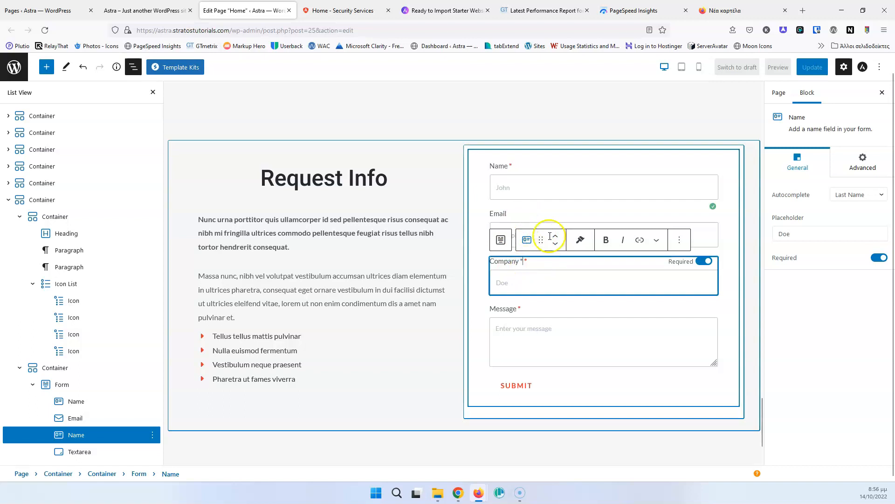
Step: Make the Email field required and compare the form's fields with those of the demo's form
click(546, 220)
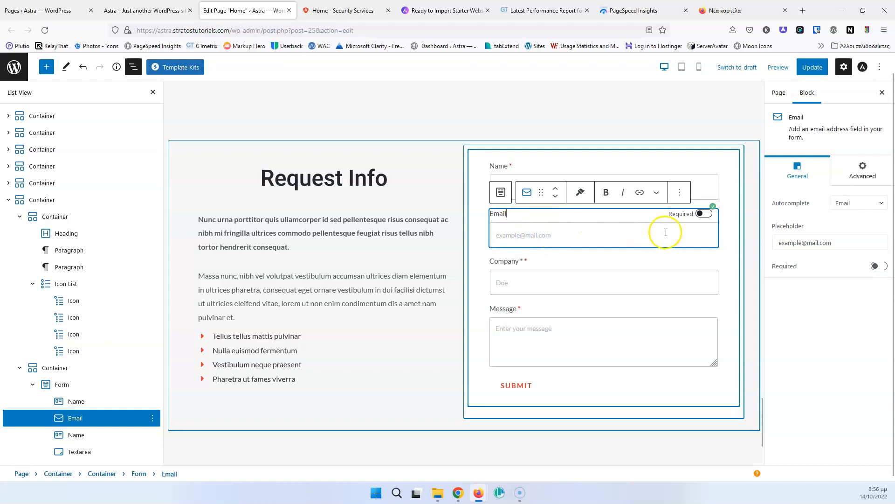
click(704, 214)
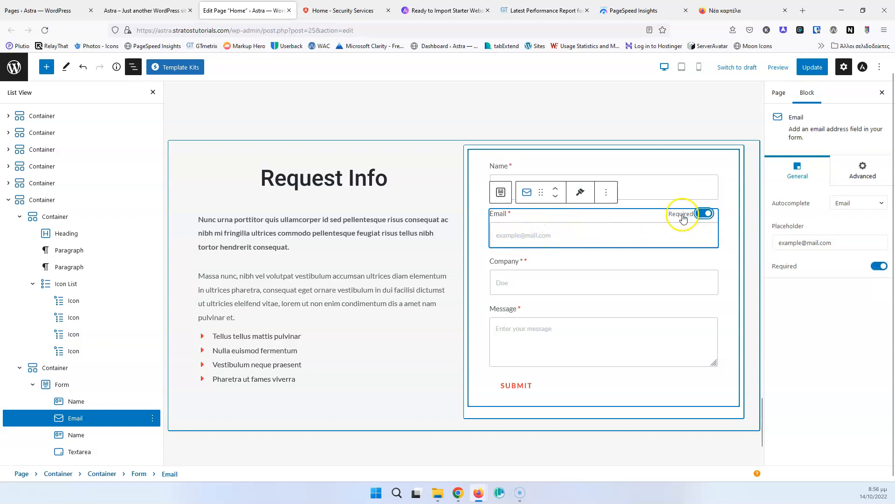
click(322, 8)
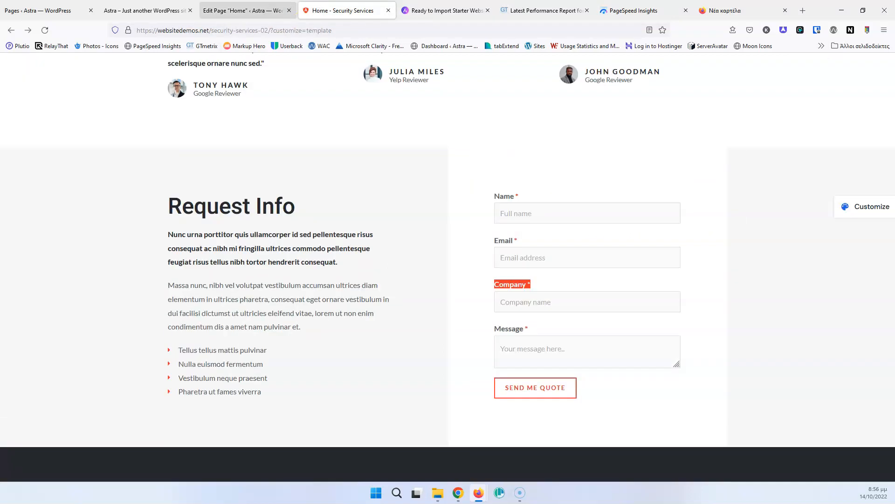
click(248, 9)
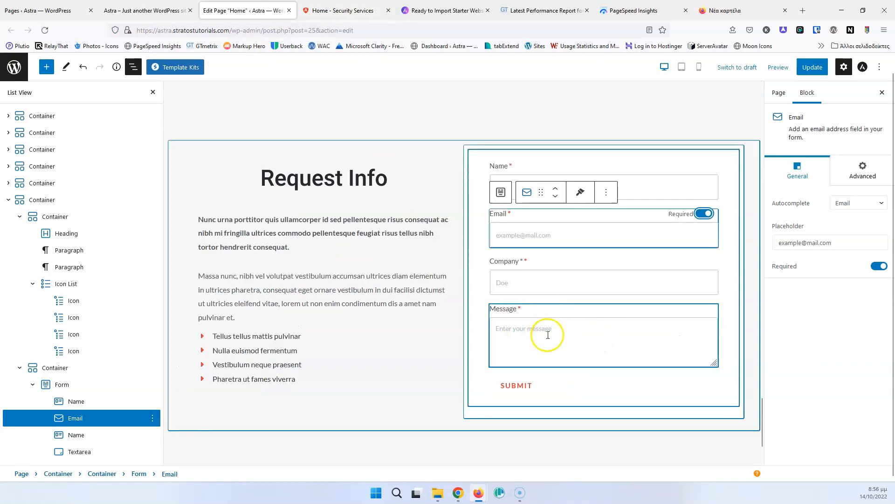
key(ctrl+Tab)
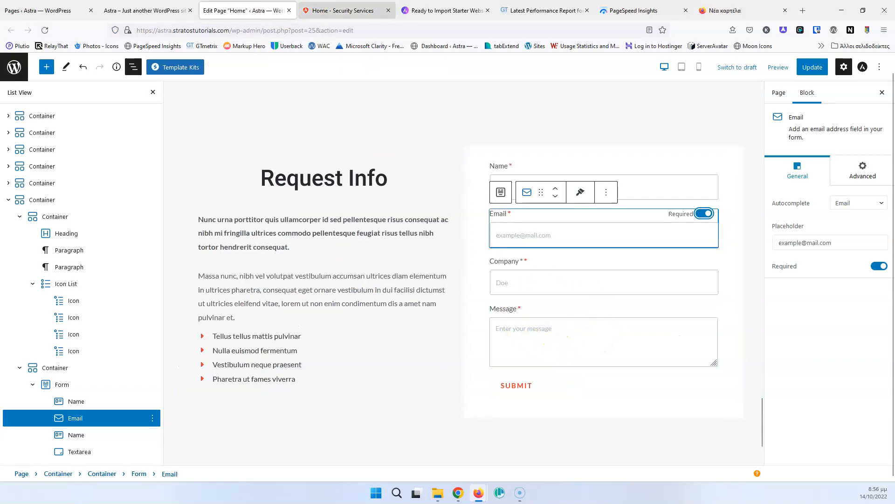
click(252, 10)
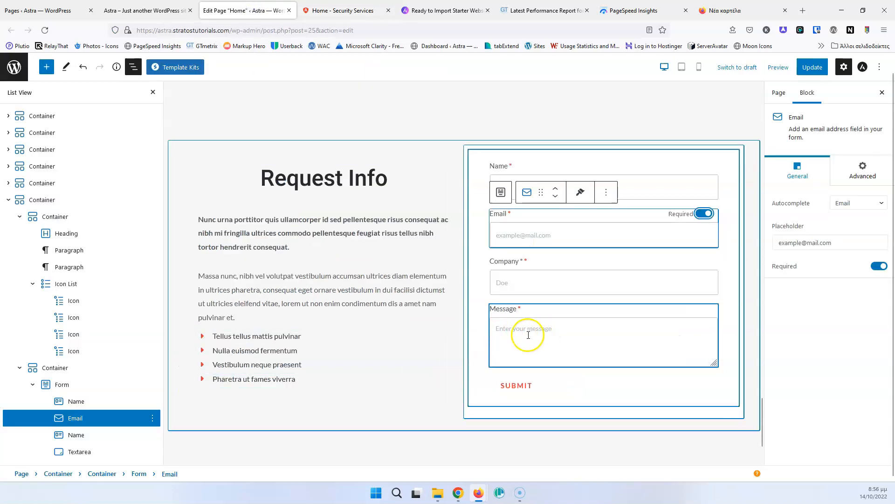
Step: Check the Message field's and the form's settings, and look at the submit button of the demo's form for comparison
click(537, 335)
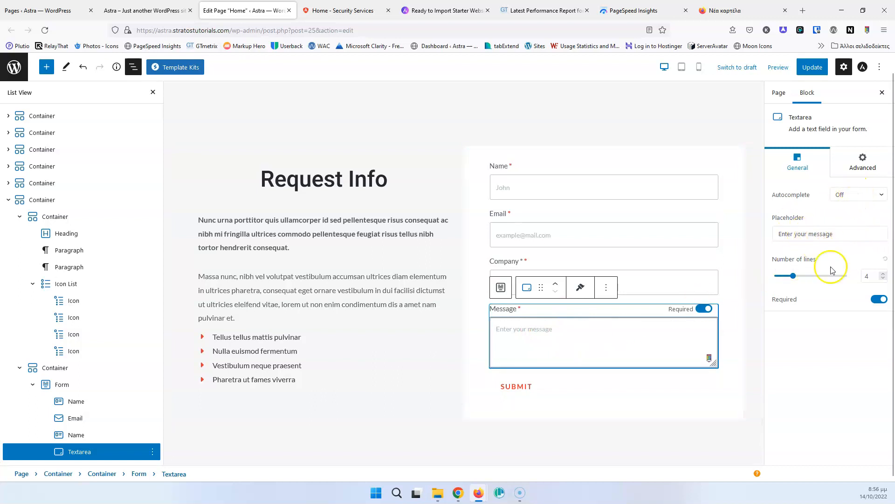
click(515, 393)
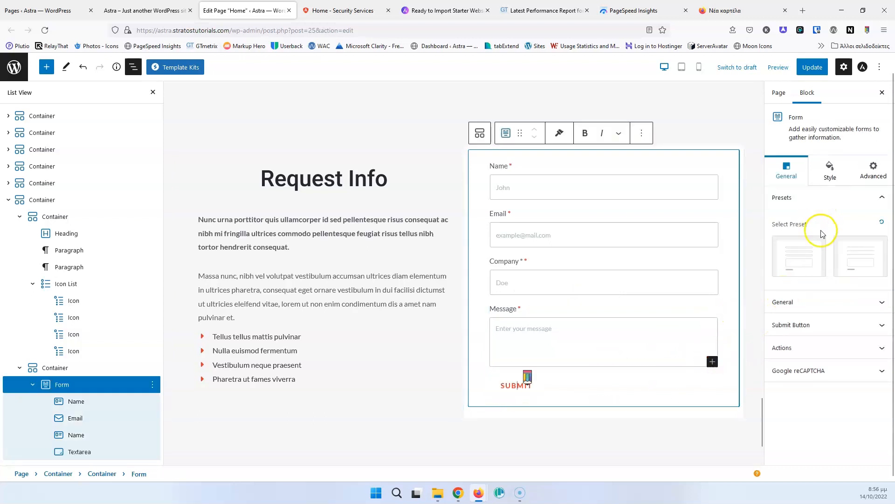
click(347, 10)
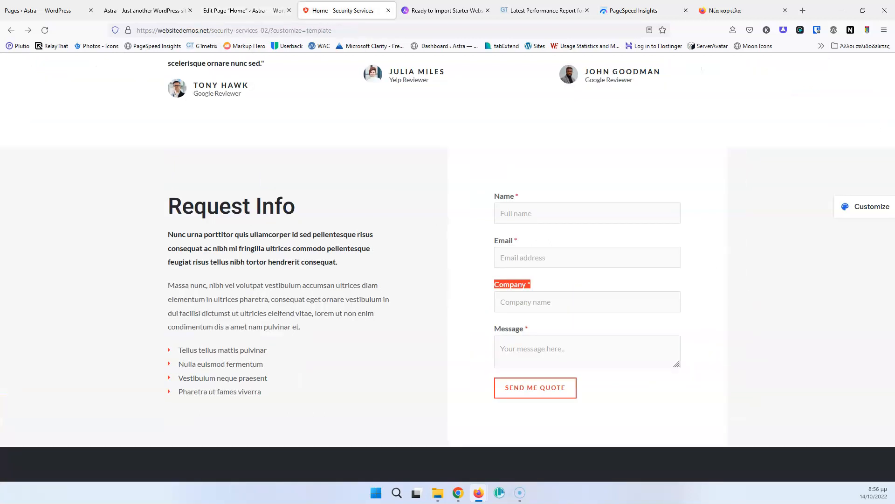
click(243, 10)
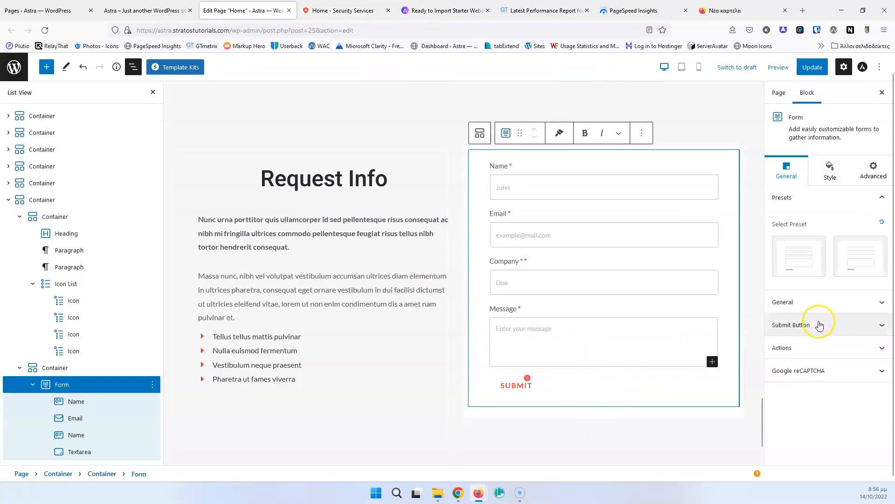
Step: Try the red theme colour #F2382C on the form's input borders, and reset the input border colour to its default
click(817, 166)
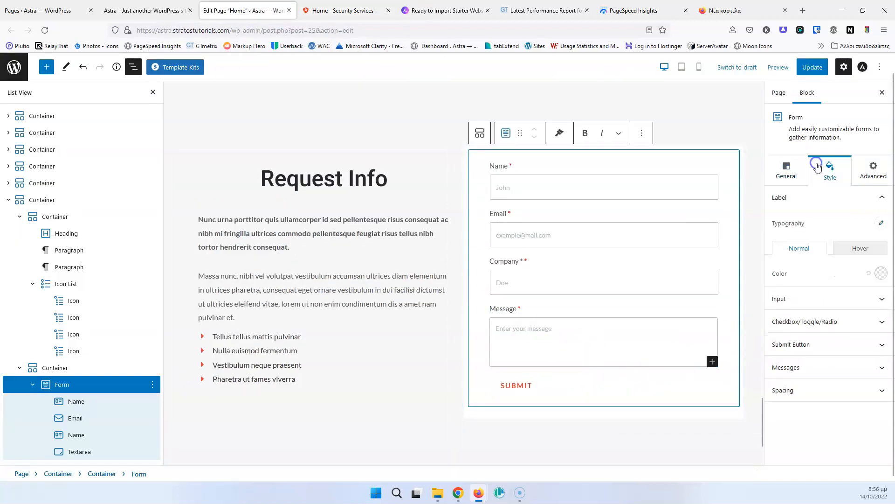
click(824, 305)
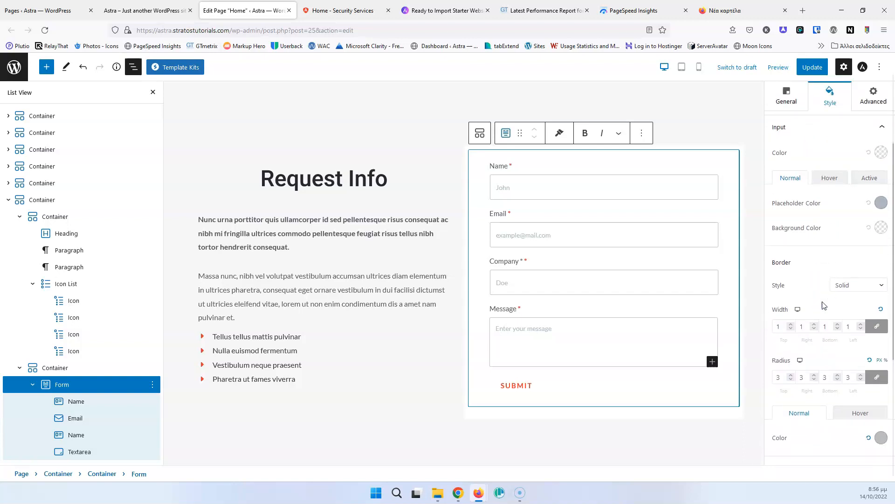
click(881, 439)
click(806, 372)
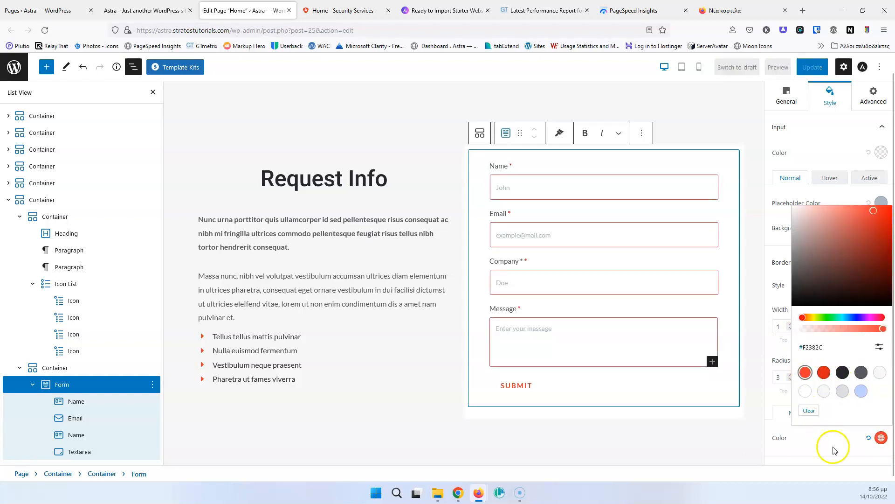
click(869, 437)
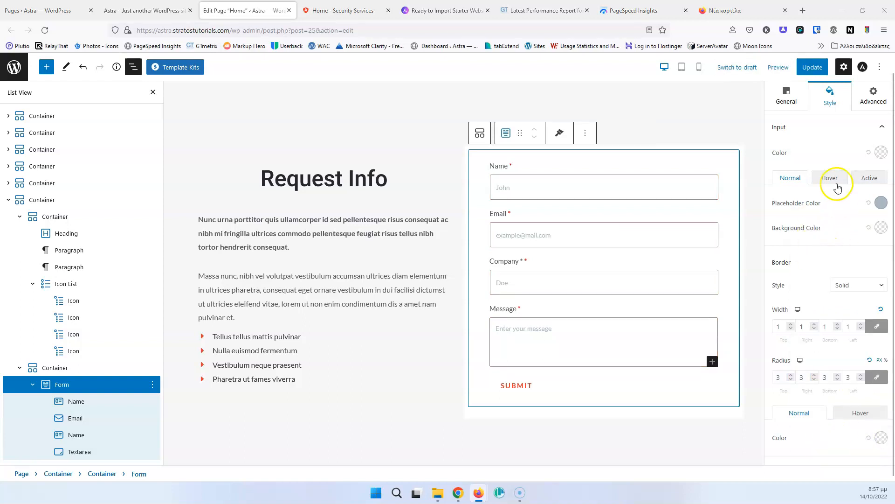
Step: Give the form's submit button a Solid border in the red theme colour #F2382C
click(834, 126)
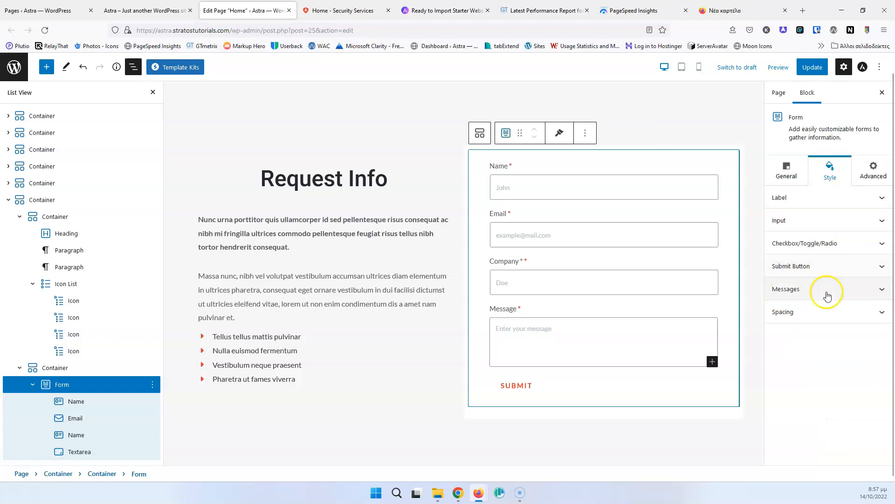
click(826, 267)
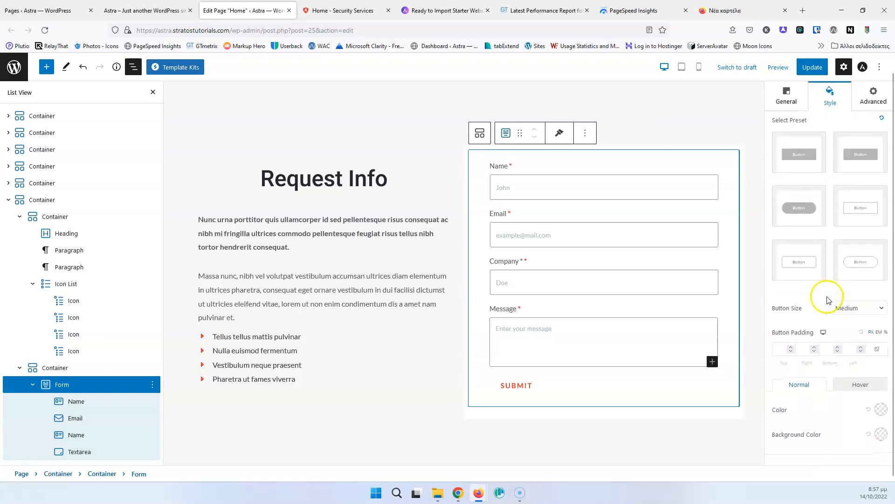
scroll(839, 344, down, 2)
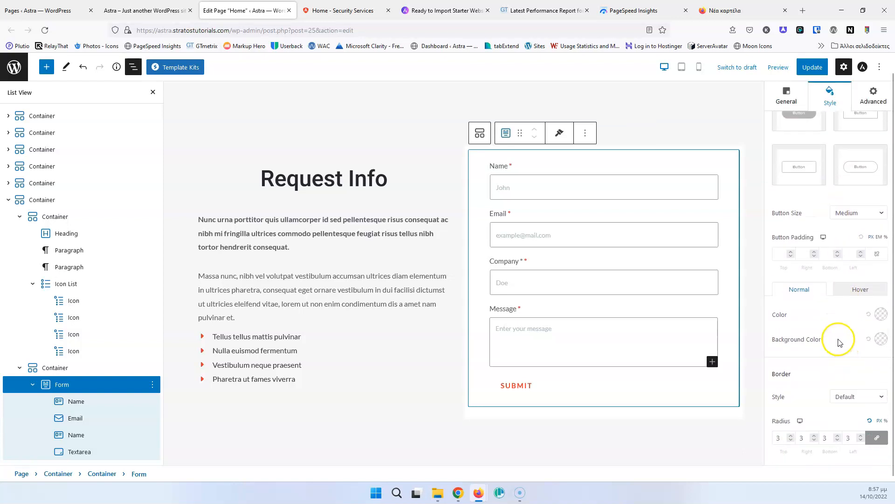
click(881, 339)
click(880, 340)
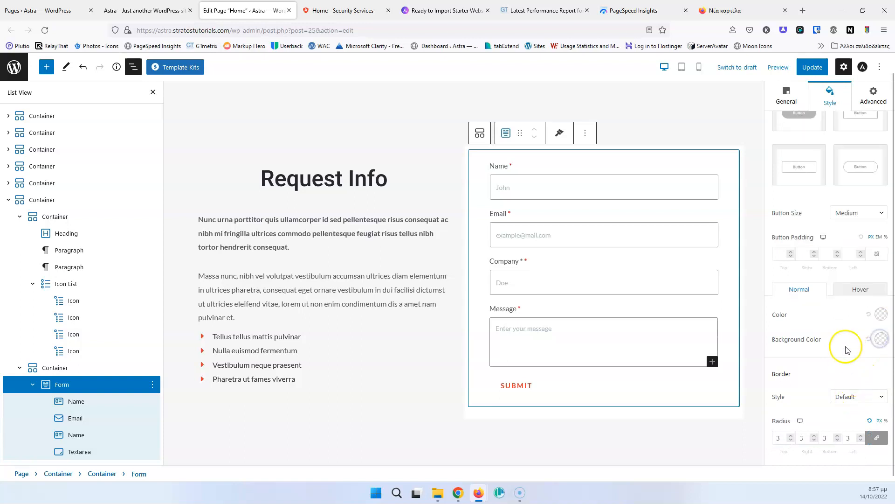
scroll(854, 352, down, 3)
click(855, 269)
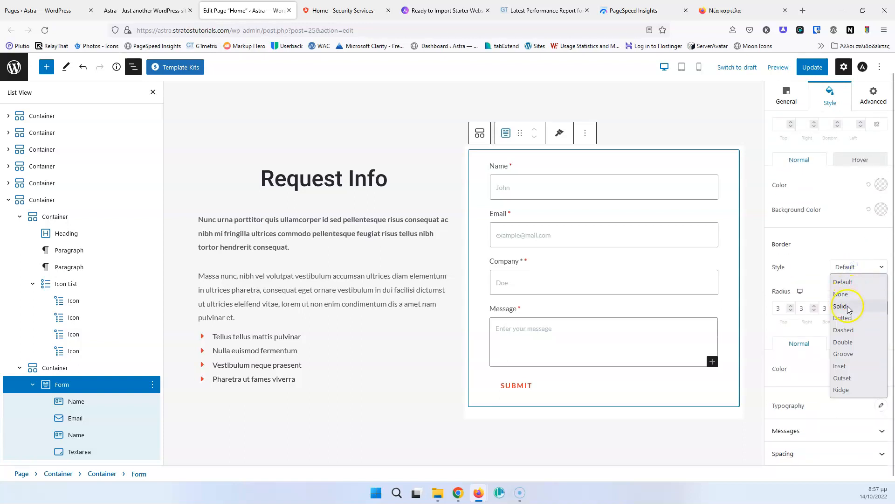
click(841, 306)
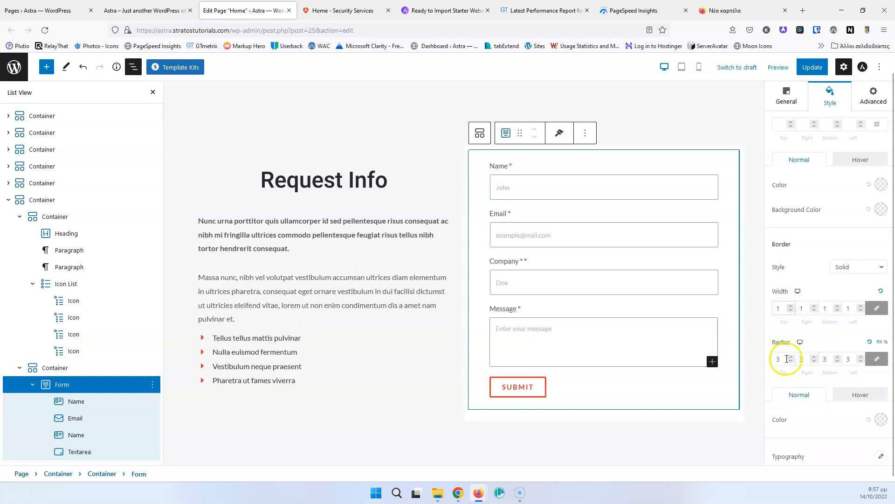
click(880, 419)
click(806, 354)
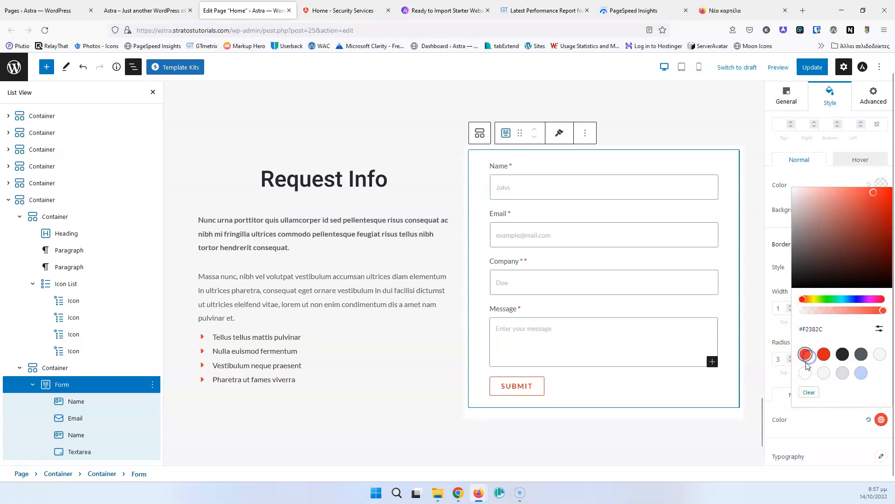
Step: Check the demo's submit button and replace the label of the form's own submit button with "SEND ME THE QUOTE"
click(343, 11)
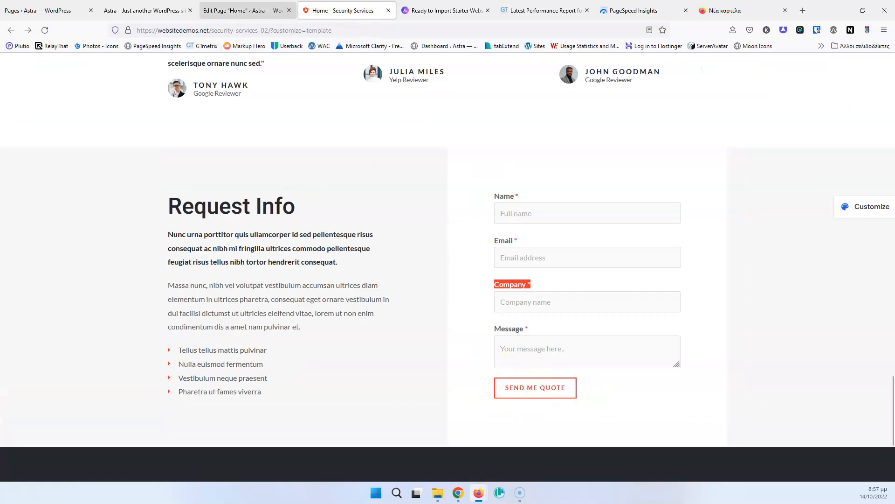
click(248, 10)
click(513, 386)
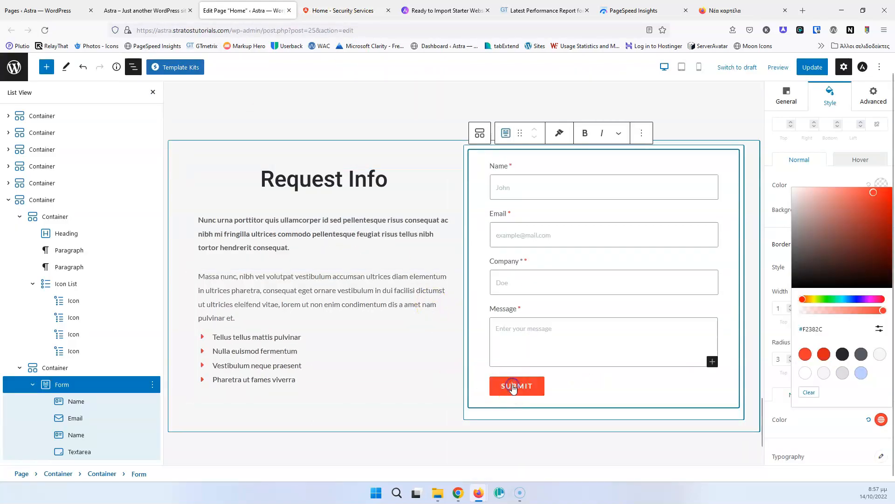
click(513, 389)
key(ctrl+a)
text(SE)
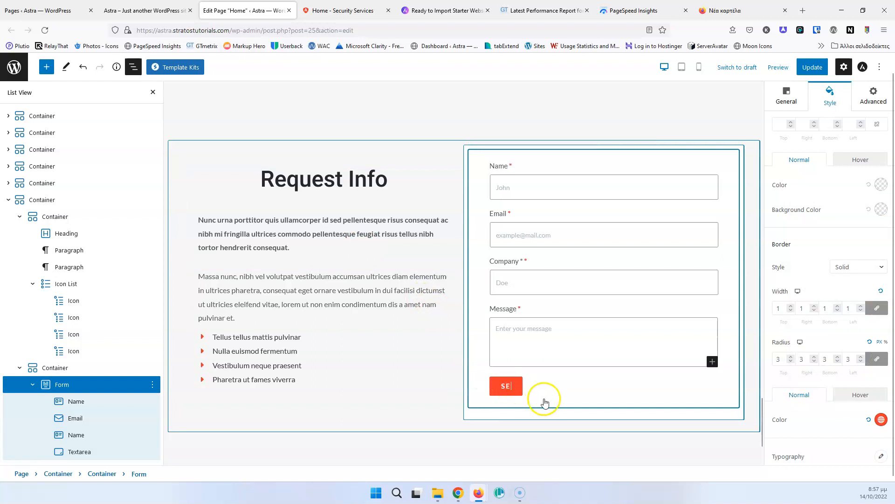
text(SEND)
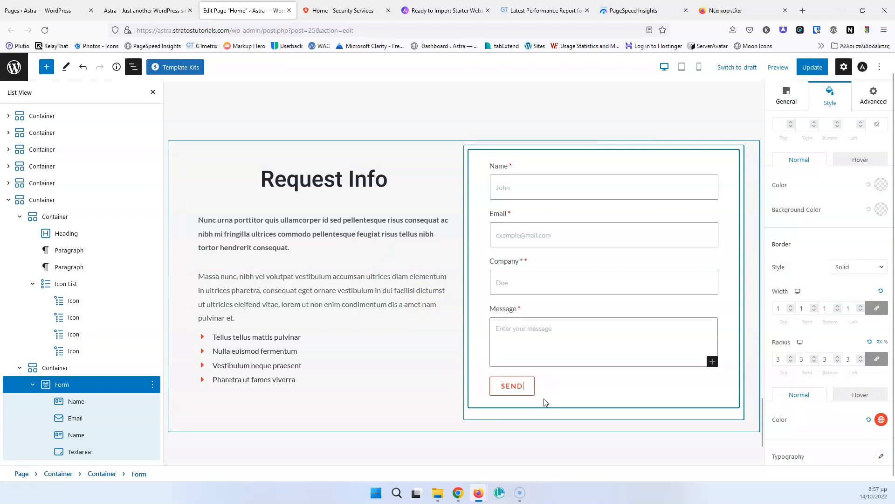
text( ME THE QY)
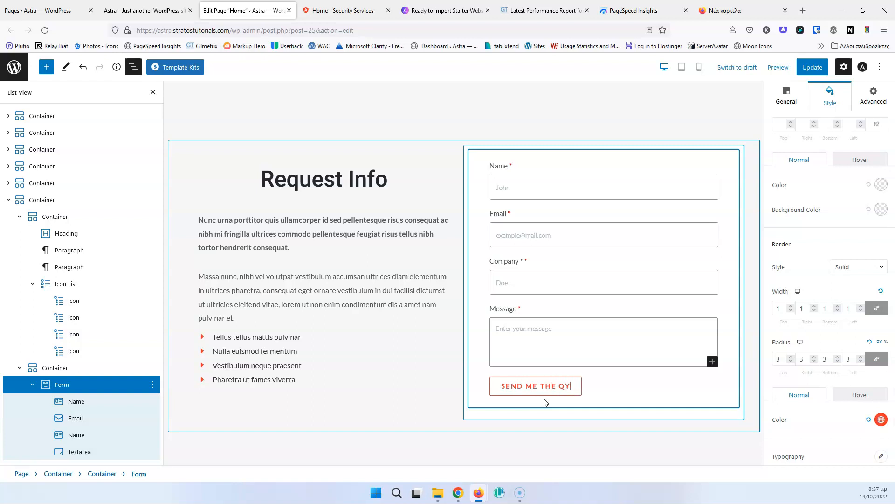
text(OTE)
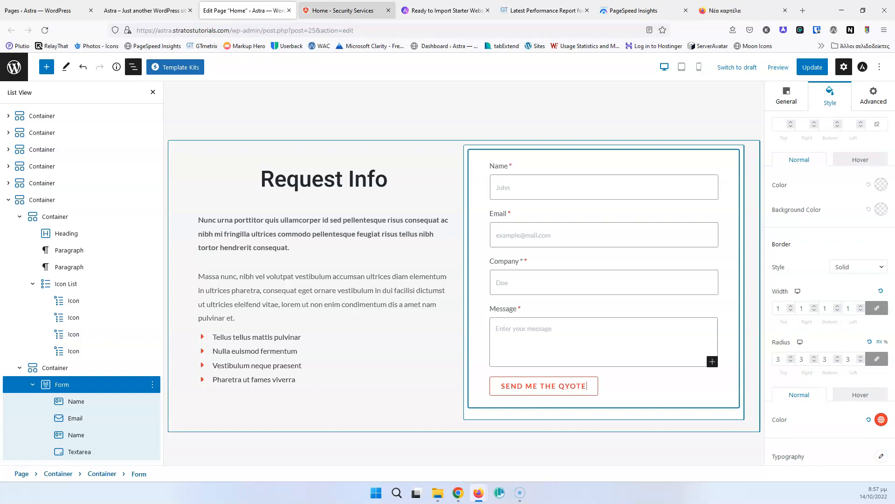
click(336, 10)
click(259, 9)
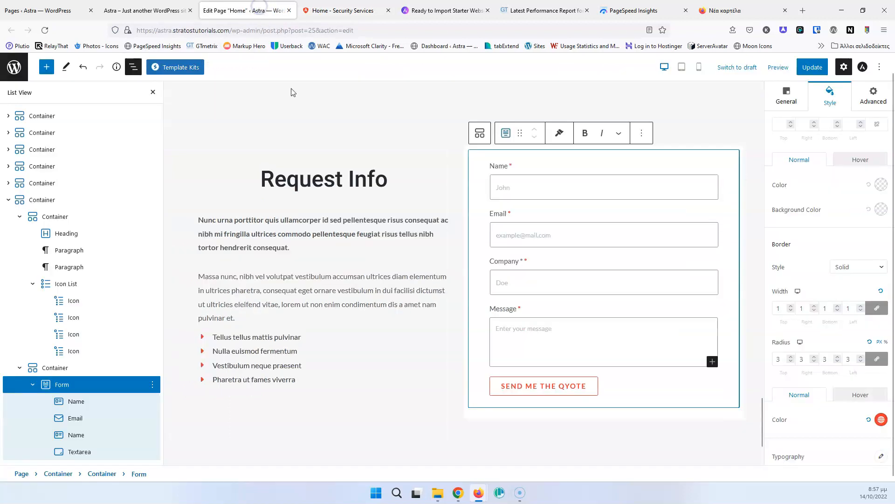
click(328, 10)
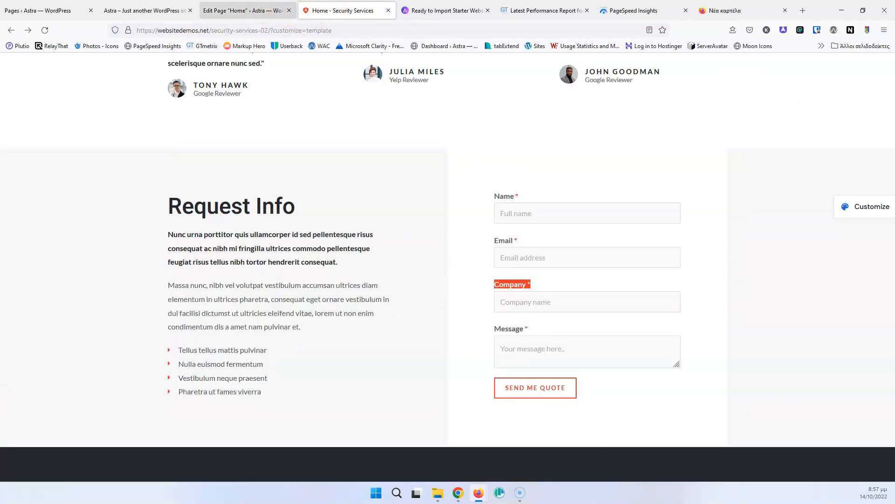
click(270, 10)
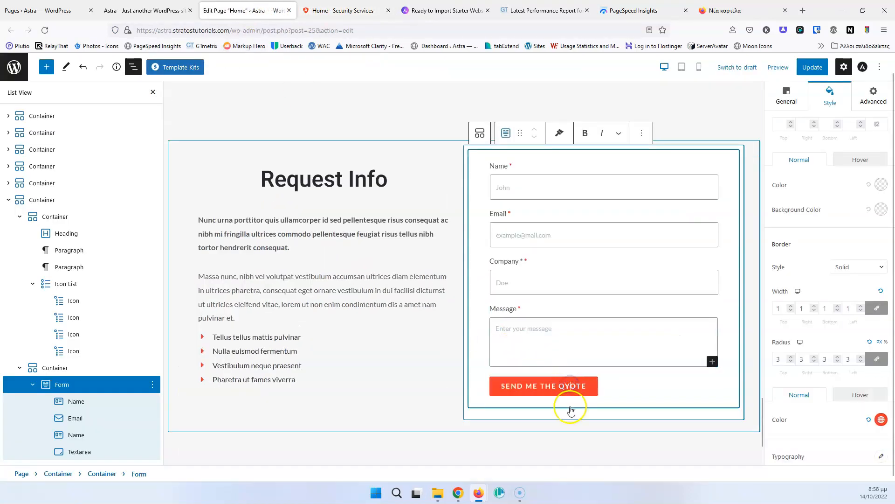
key(BackSpace)
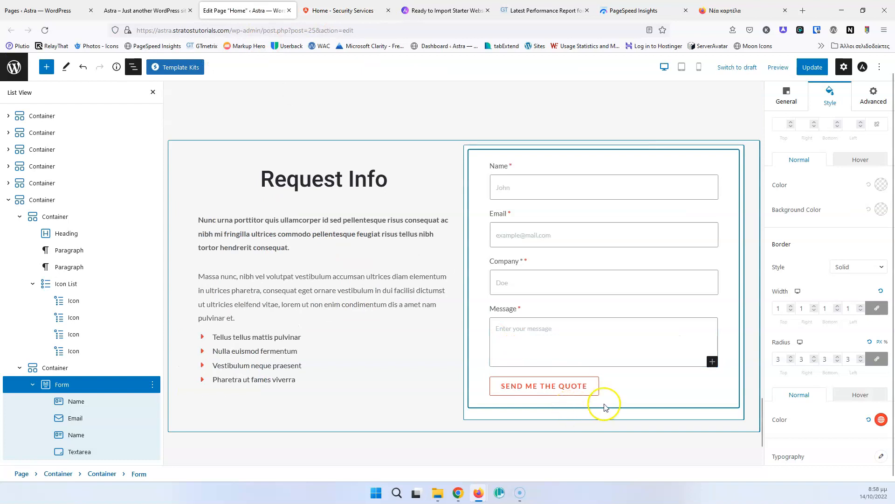
Step: Compare the submit button's hover look with the demo's, and examine the form's button alignment, recipient email and subject settings
click(321, 11)
click(256, 12)
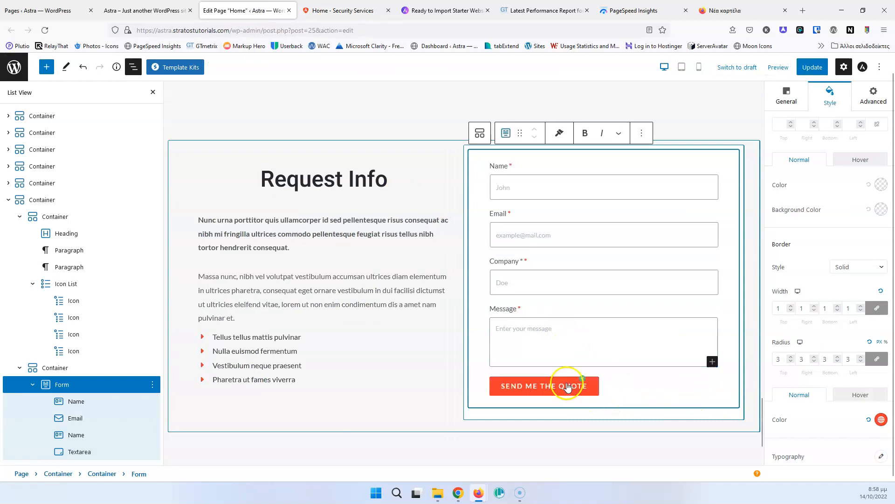
key(ctrl+Tab)
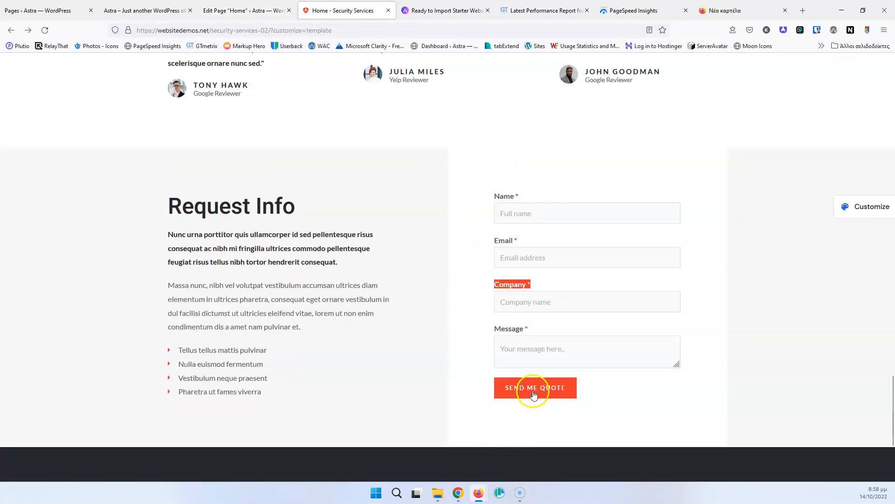
key(ctrl+shift+Tab)
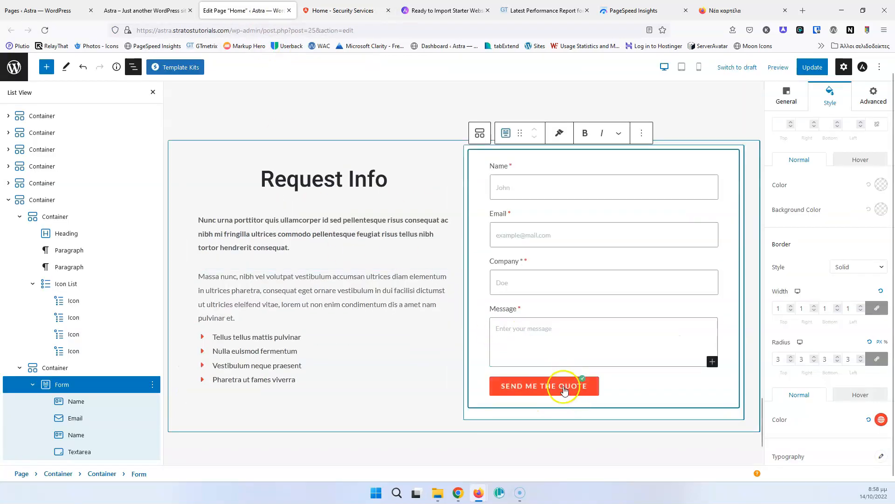
scroll(853, 280, up, 5)
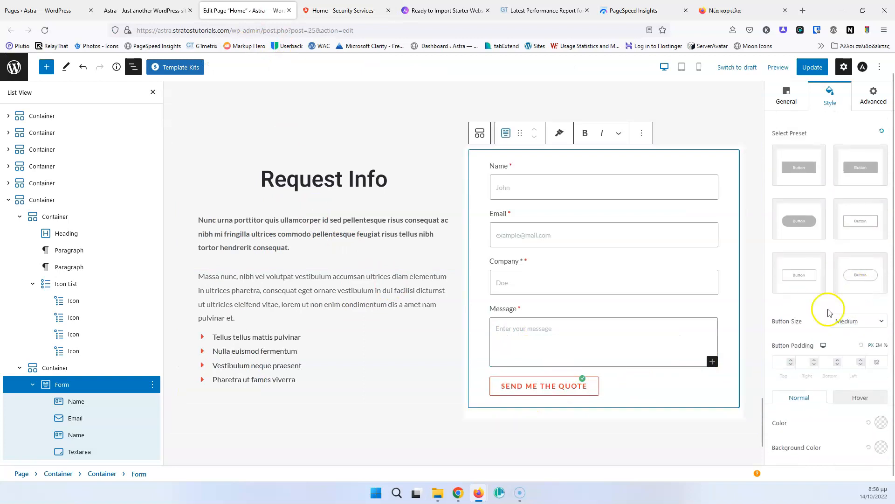
scroll(853, 291, up, 3)
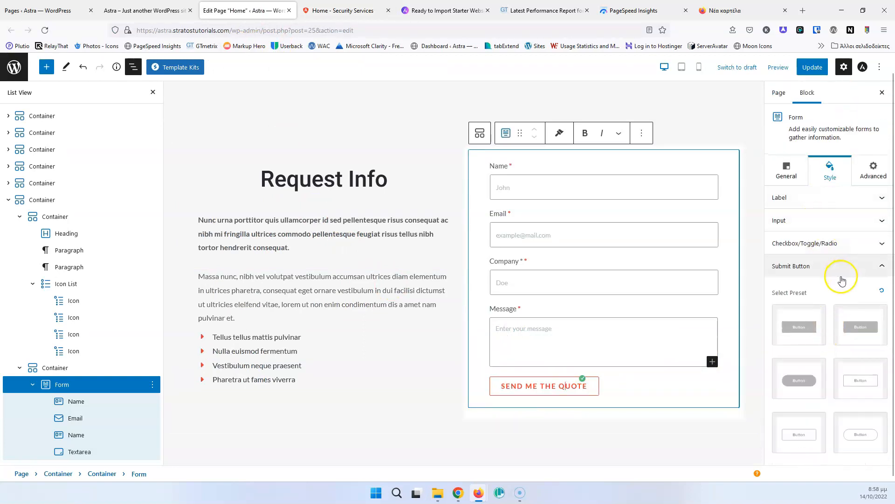
click(855, 266)
click(788, 171)
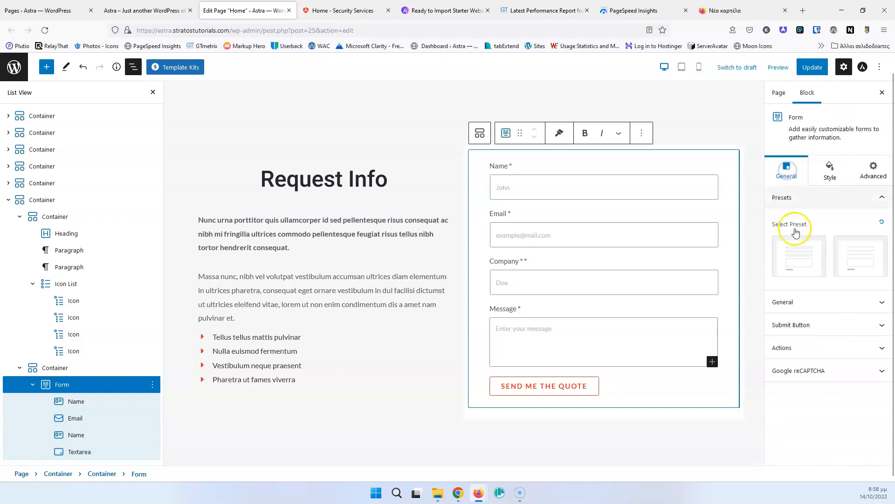
click(834, 325)
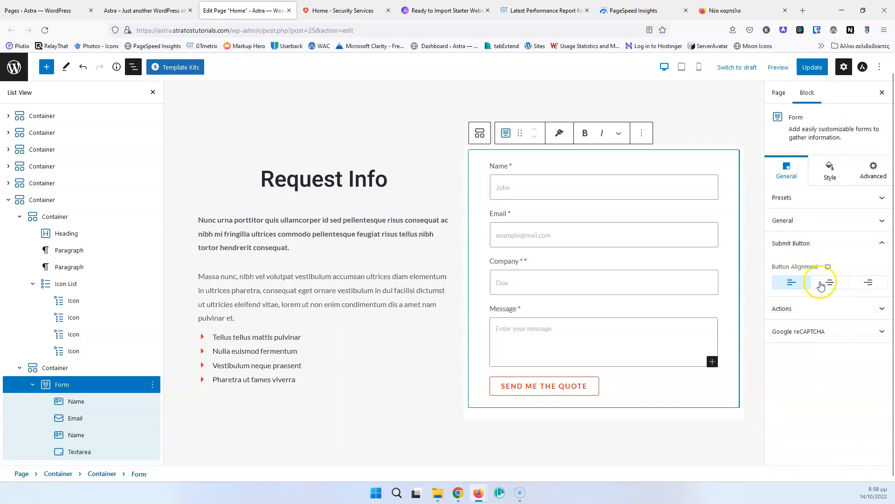
click(822, 308)
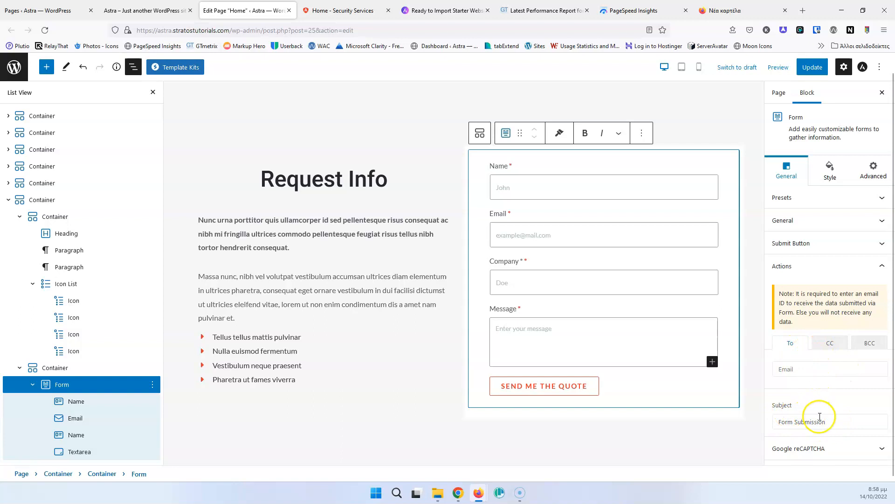
click(838, 420)
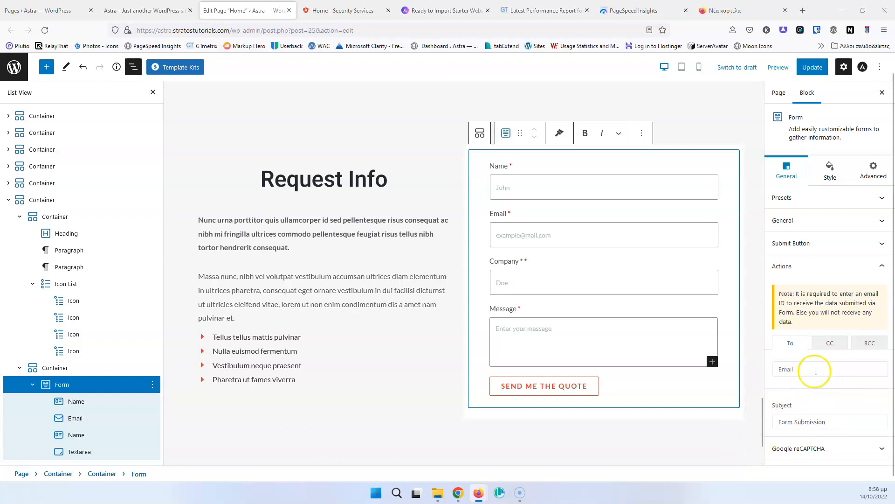
click(813, 243)
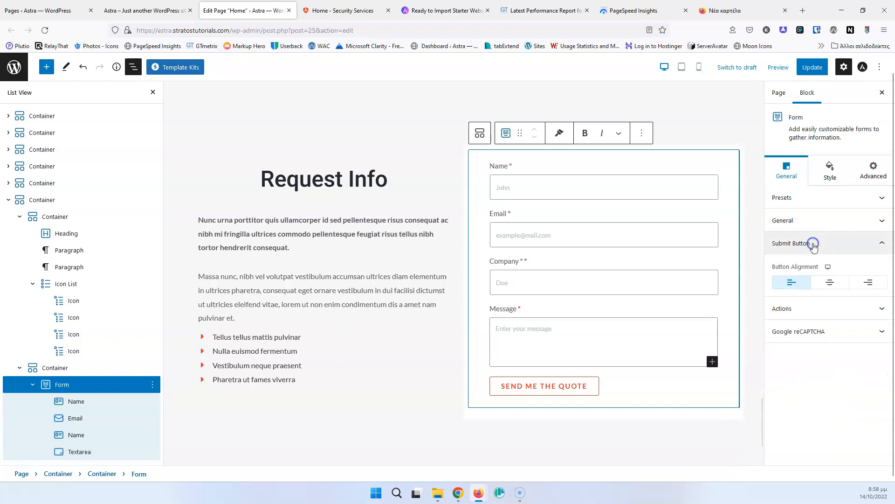
Step: Examine the form's general settings, including its style, overall alignment, confirmation type, and success and error message texts
click(808, 220)
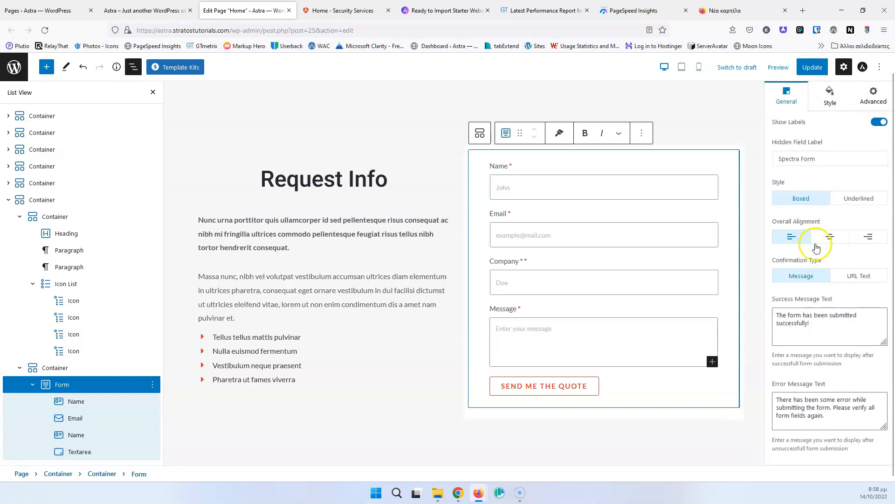
scroll(825, 249, up, 2)
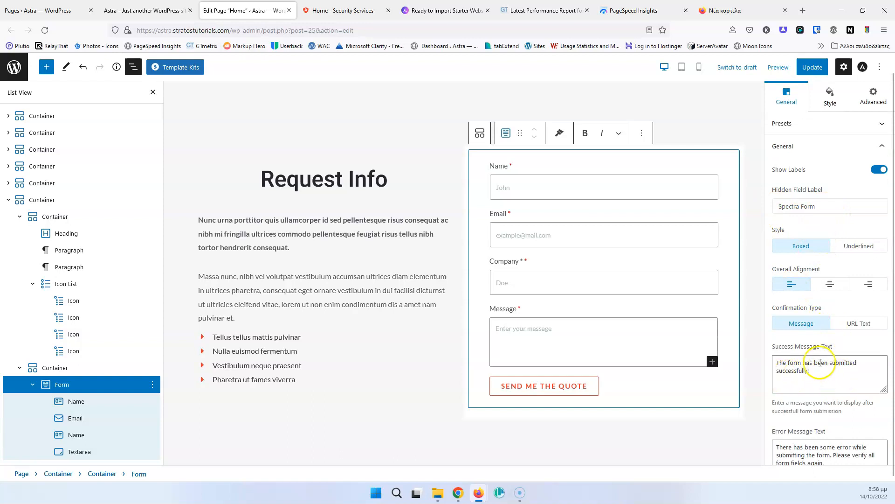
scroll(819, 364, down, 5)
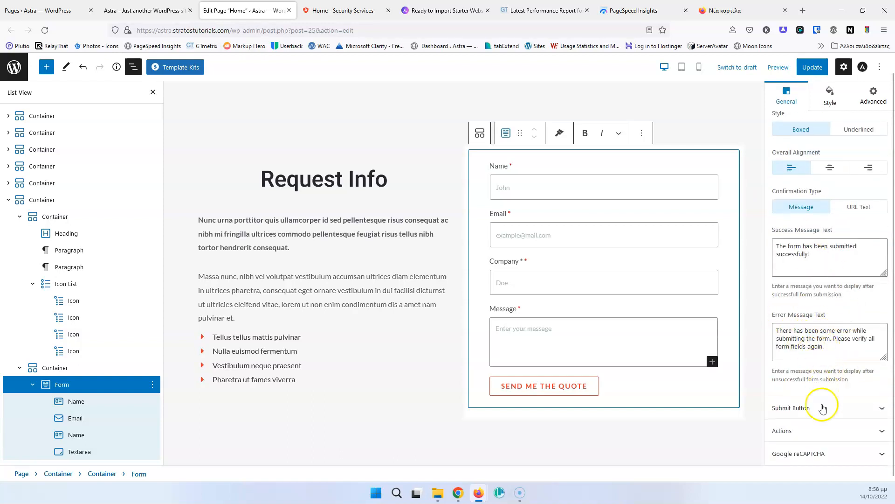
scroll(825, 392, up, 8)
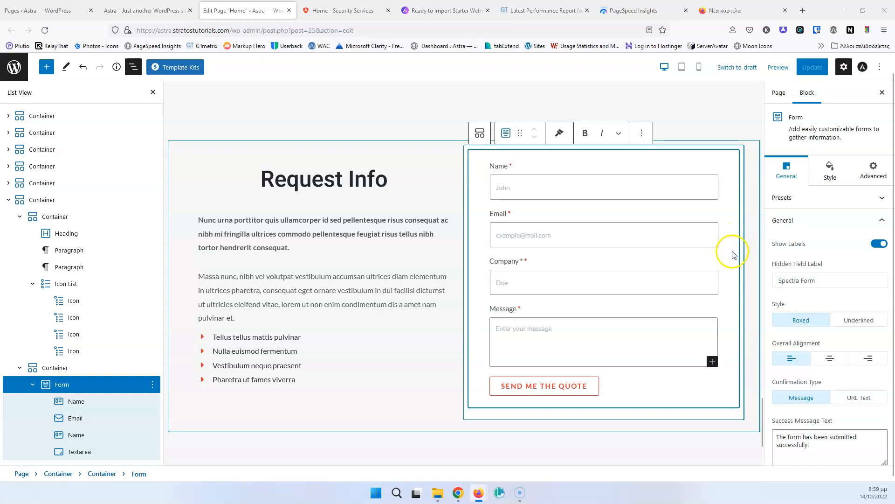
Step: Select the contact form in the Request Info section and save the Home page
click(714, 241)
click(704, 257)
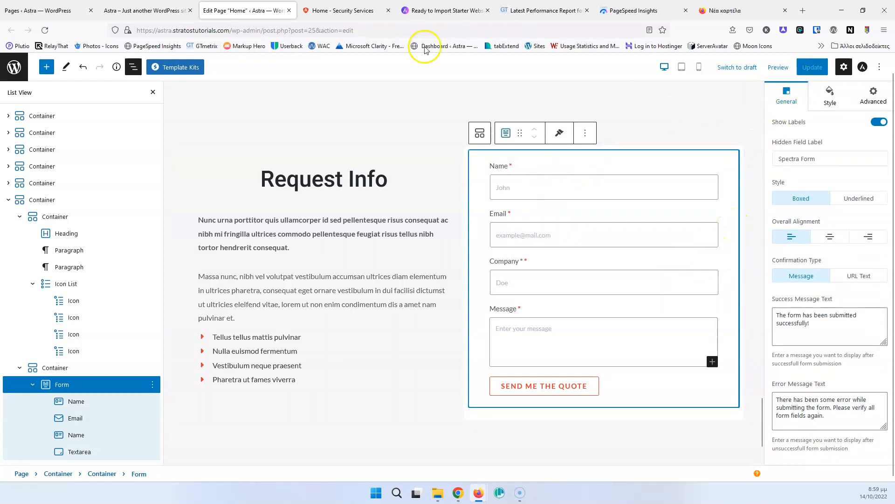
click(813, 67)
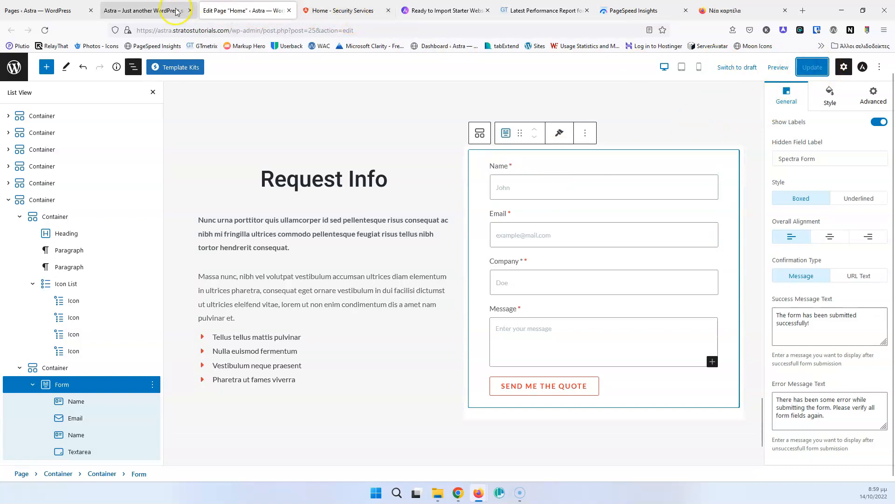
Step: Compare the Testimonial and Request Info sections of the live page and the editor with the Security Services demo
click(177, 12)
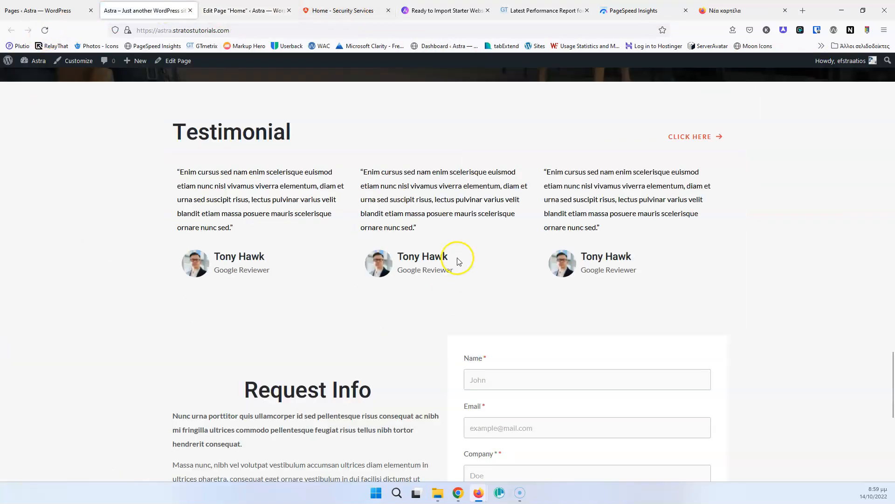
scroll(458, 262, down, 5)
click(343, 11)
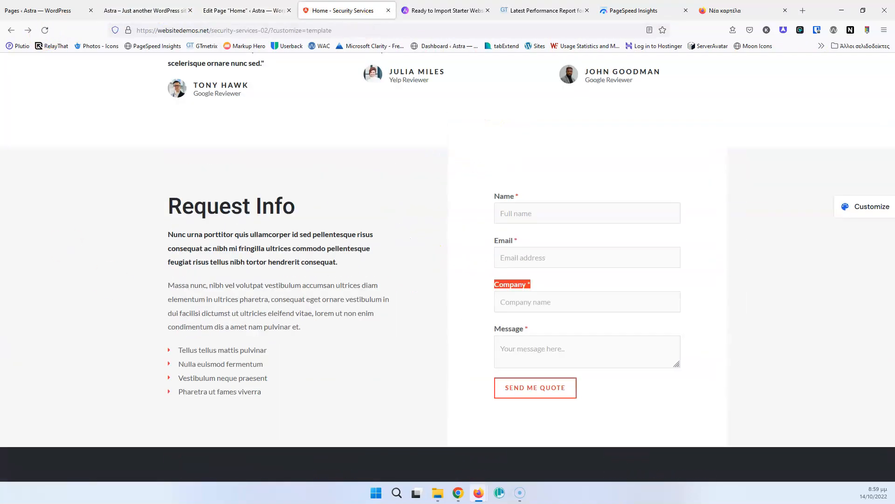
scroll(369, 229, up, 3)
scroll(369, 229, down, 3)
scroll(369, 229, up, 2)
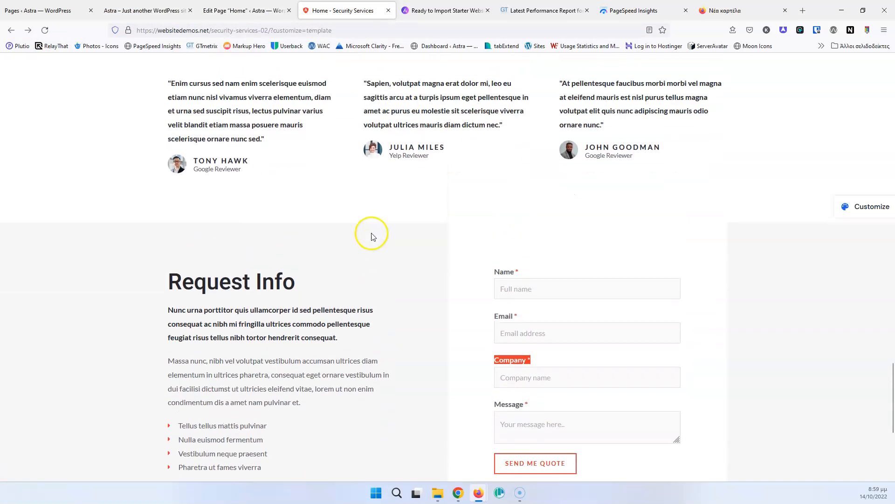
click(217, 11)
scroll(340, 230, up, 5)
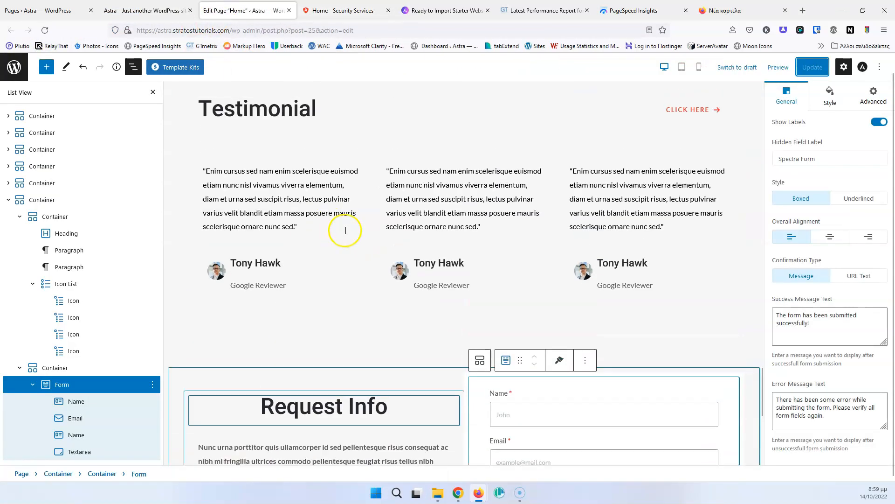
click(342, 11)
scroll(379, 248, up, 5)
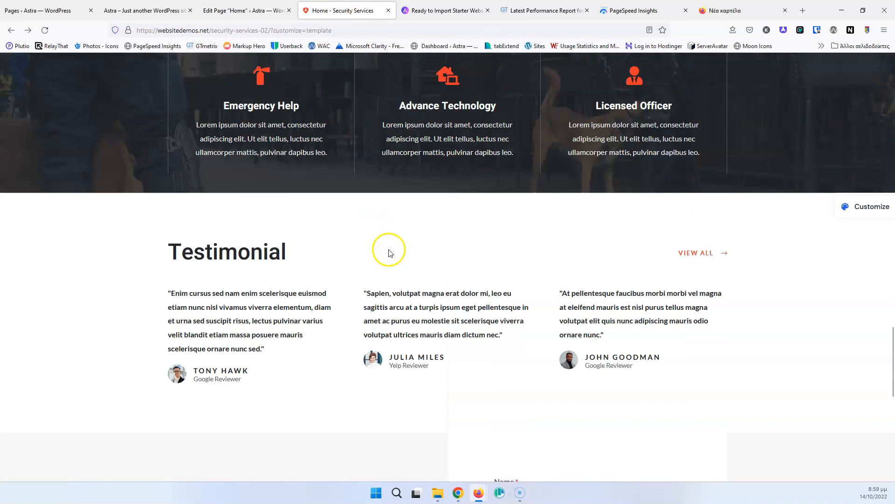
Step: Give the Testimonial section's container a solid white #FFFFFF background and save the page
click(242, 10)
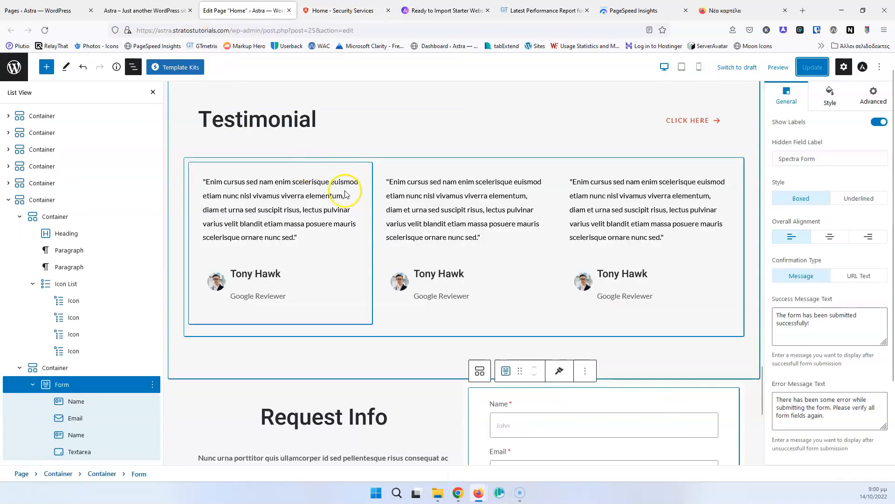
scroll(513, 229, up, 3)
click(558, 229)
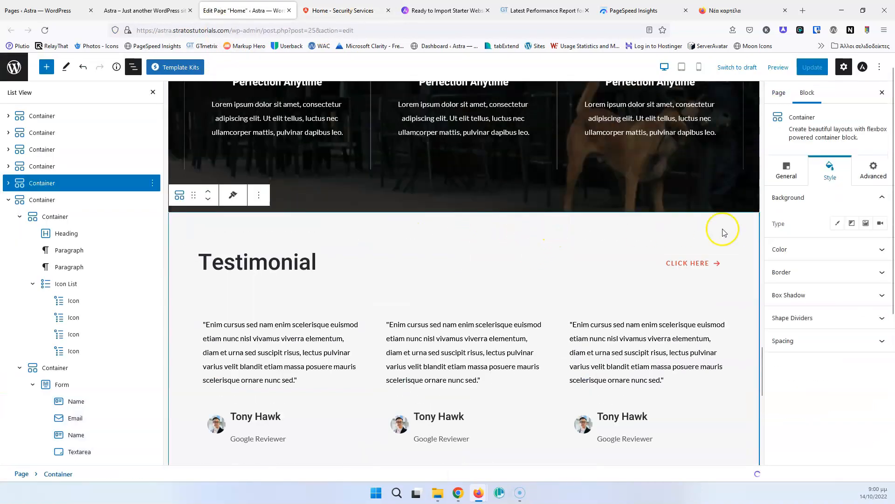
click(838, 223)
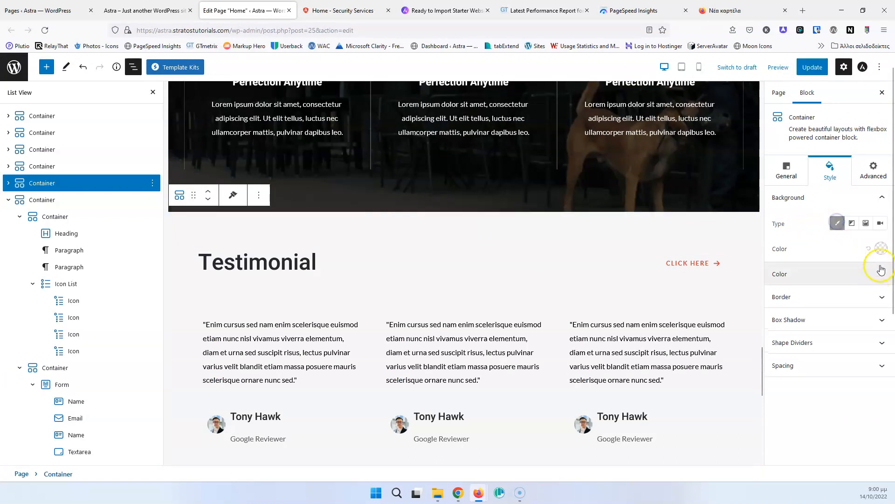
click(882, 249)
drag(820, 289, 775, 240)
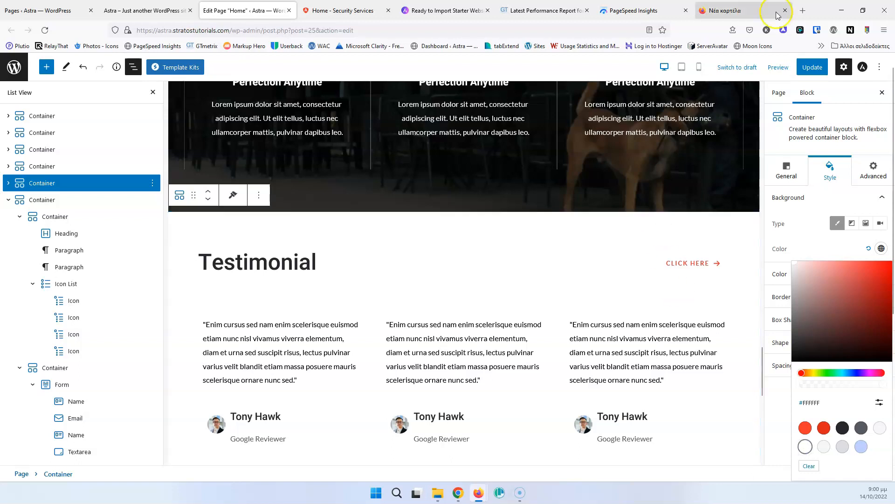
click(813, 67)
Step: Reload the demo and the live page, and compare how the Testimonial section meets the Request Info form box
click(348, 11)
click(44, 31)
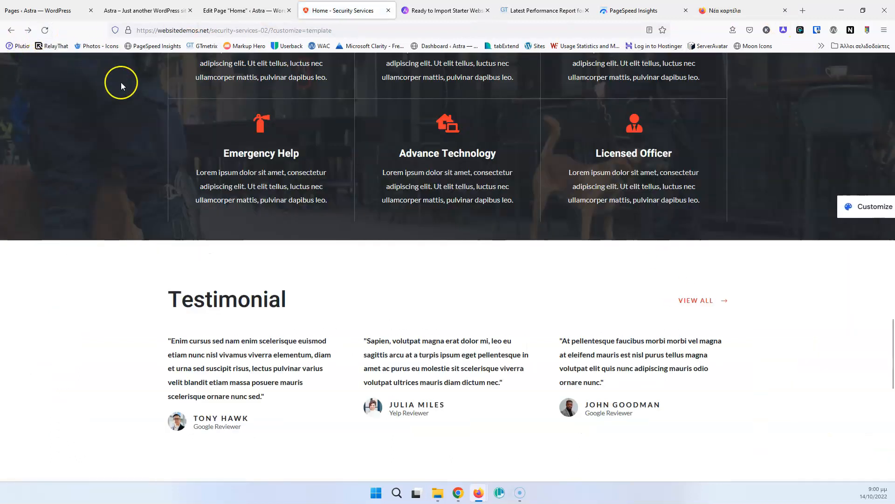
scroll(239, 212, down, 5)
click(119, 10)
click(45, 30)
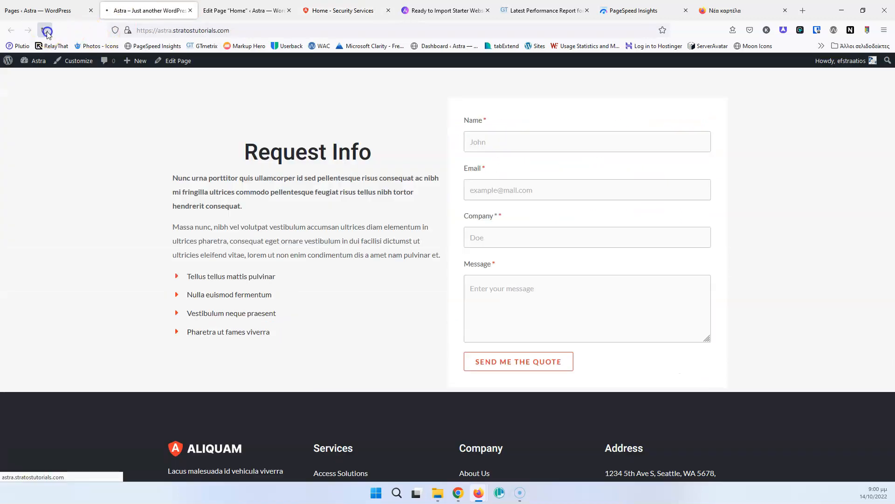
scroll(421, 239, up, 4)
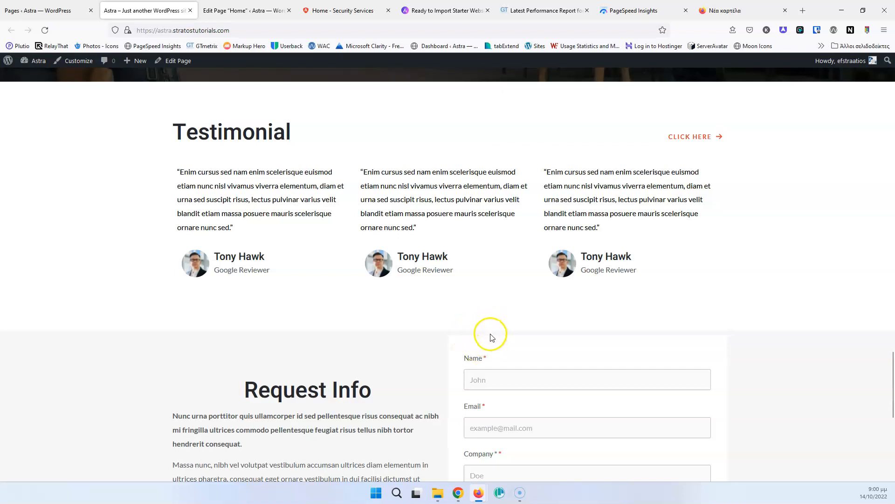
click(340, 10)
Step: Unlink the Request Info section's outer container padding, set its top and bottom padding to 0 px, and save the page
click(244, 10)
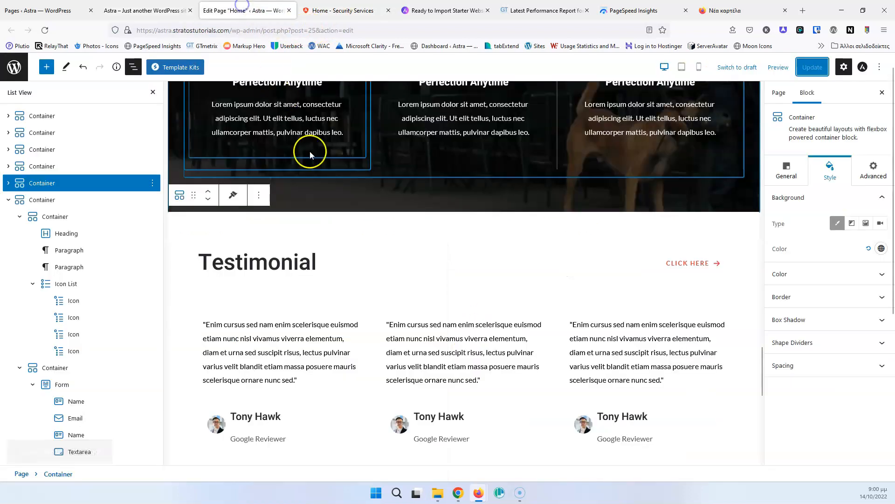
scroll(473, 286, down, 7)
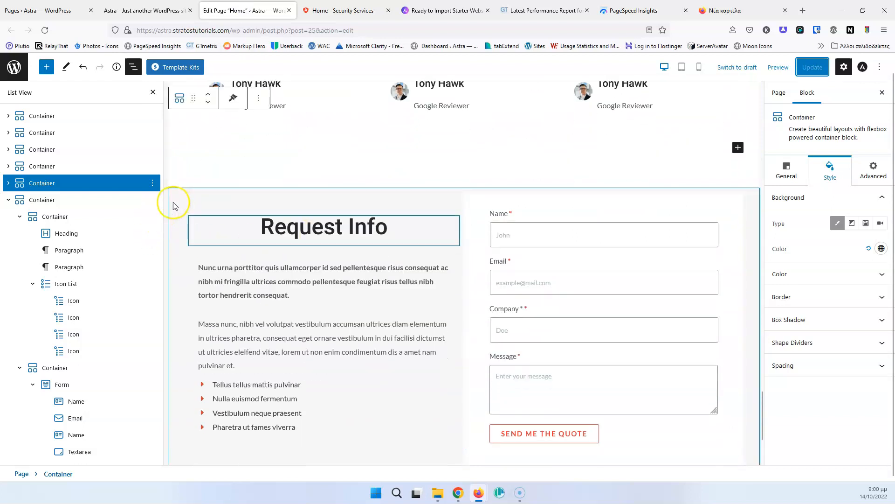
click(174, 202)
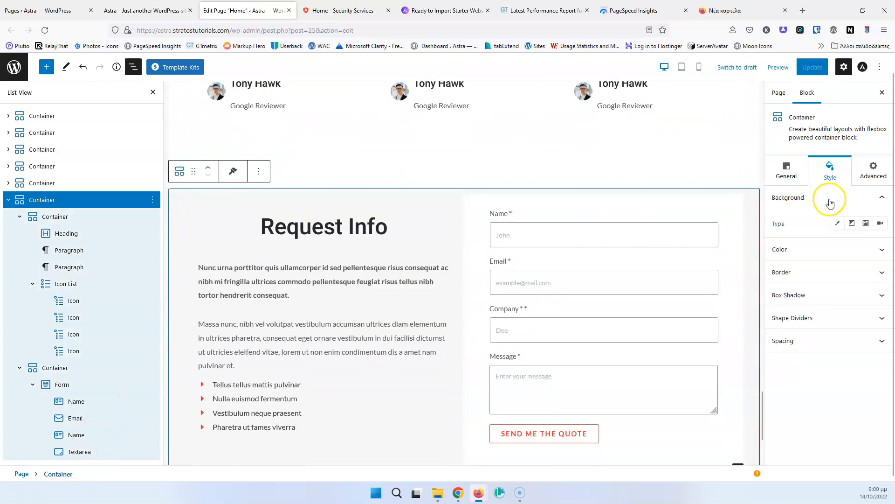
click(813, 340)
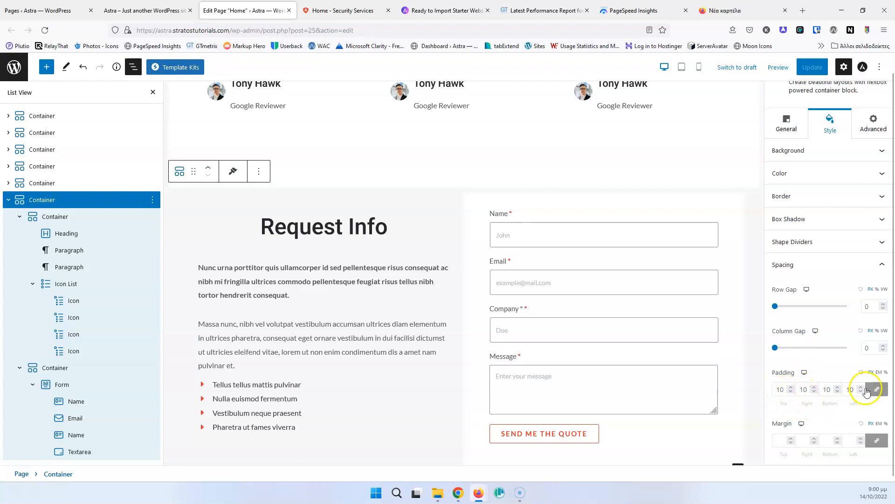
click(875, 389)
click(781, 389)
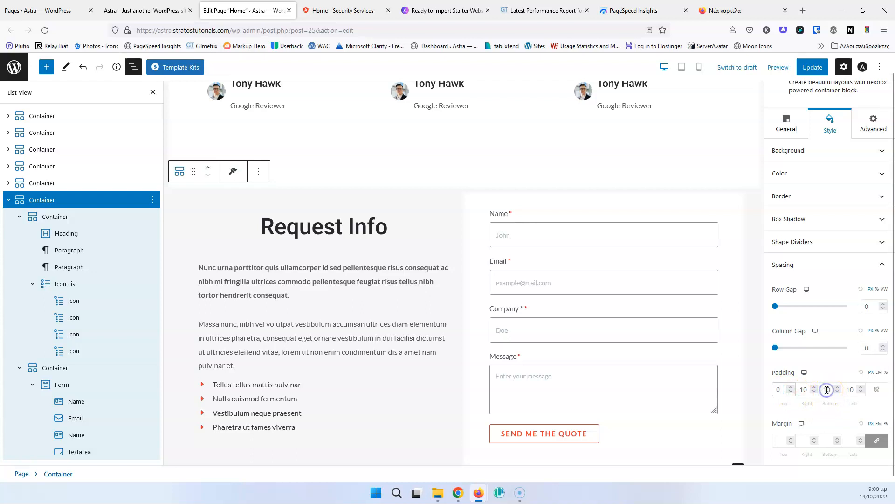
click(813, 68)
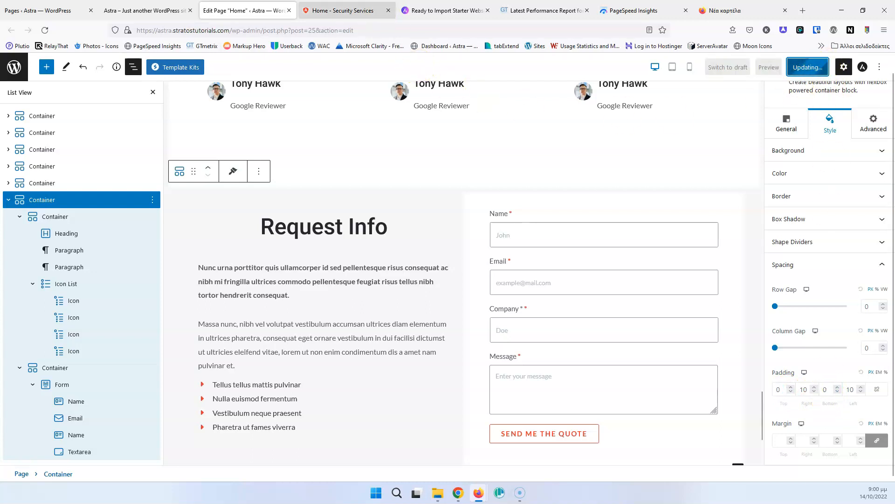
Step: Compare the form box's spacing in the Request Info section on the live page with the demo
click(348, 10)
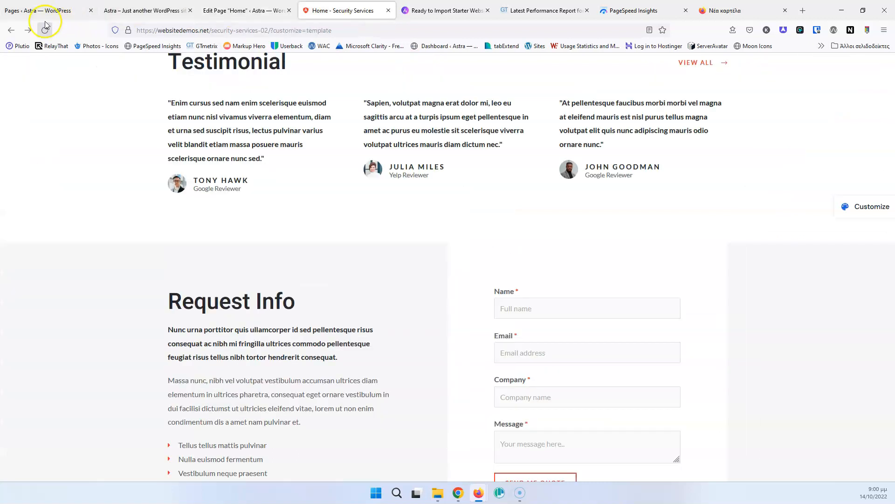
click(133, 17)
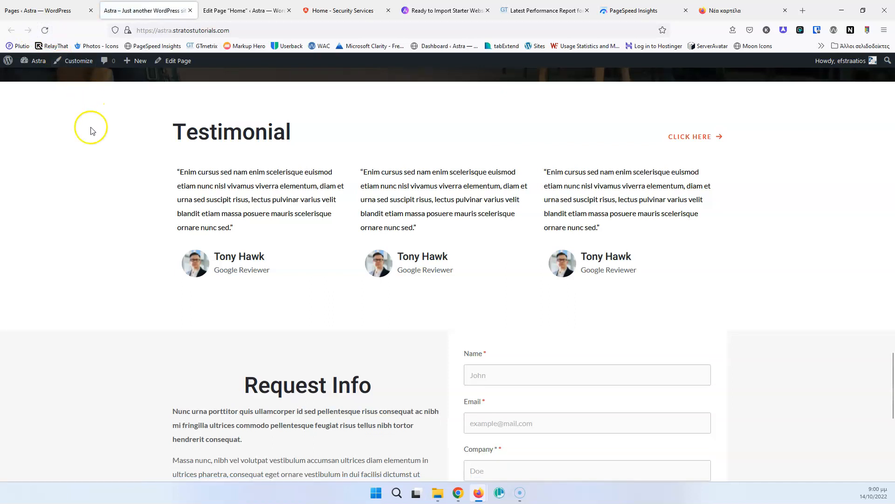
scroll(356, 239, down, 6)
scroll(473, 252, up, 3)
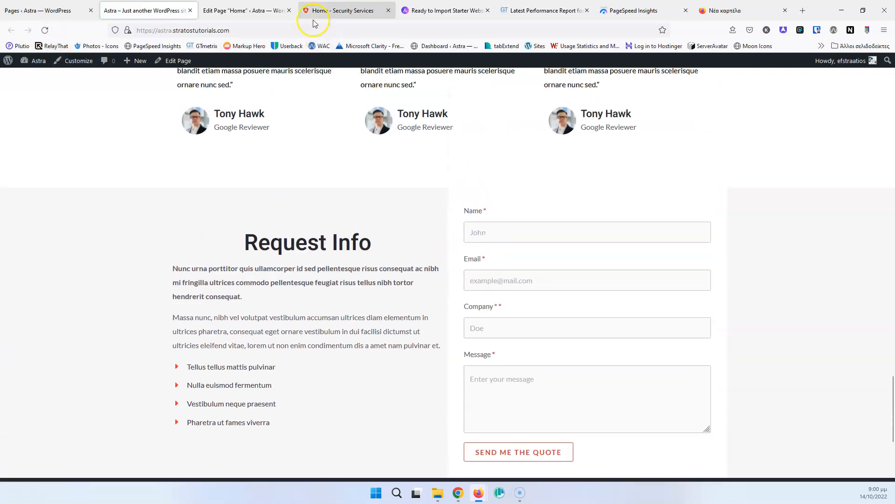
click(356, 9)
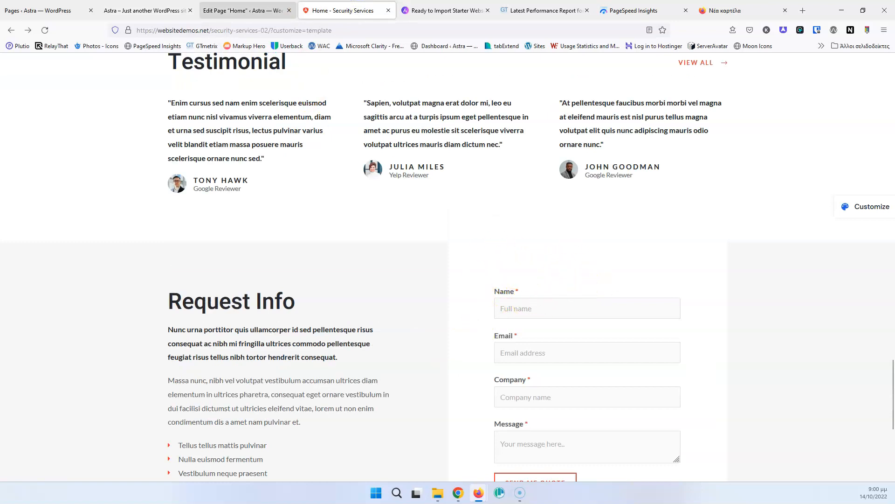
Step: Set the form's parent container padding to 30 px top and bottom and 20 px right and left, and save the page
click(245, 7)
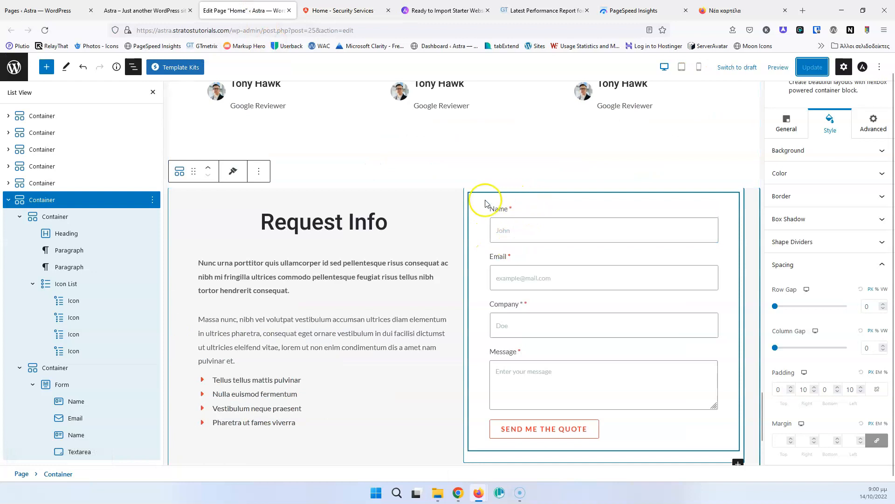
click(471, 201)
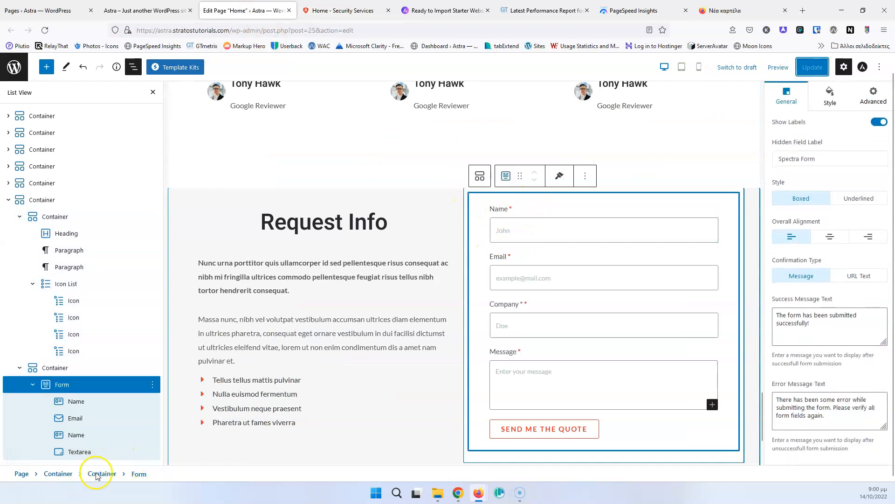
click(96, 473)
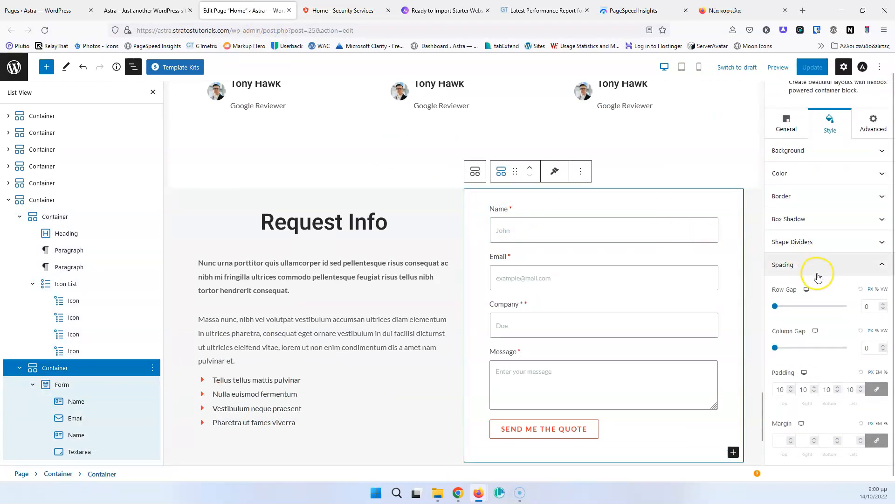
click(781, 389)
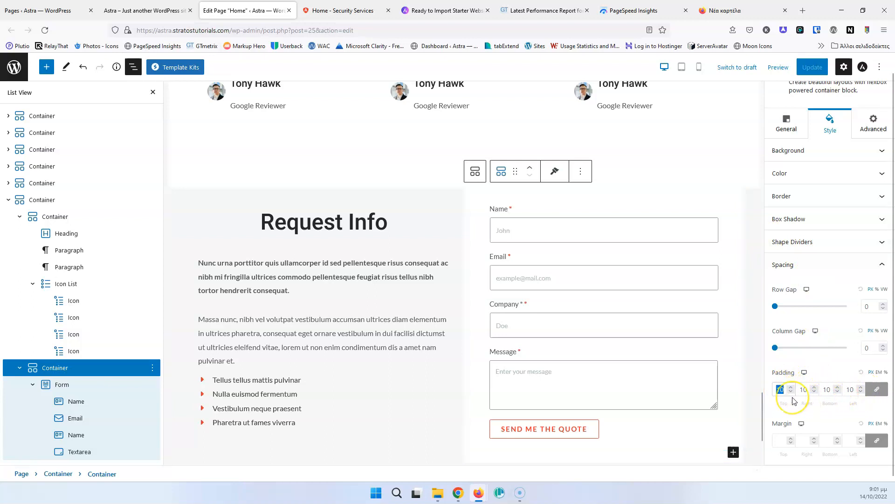
click(878, 393)
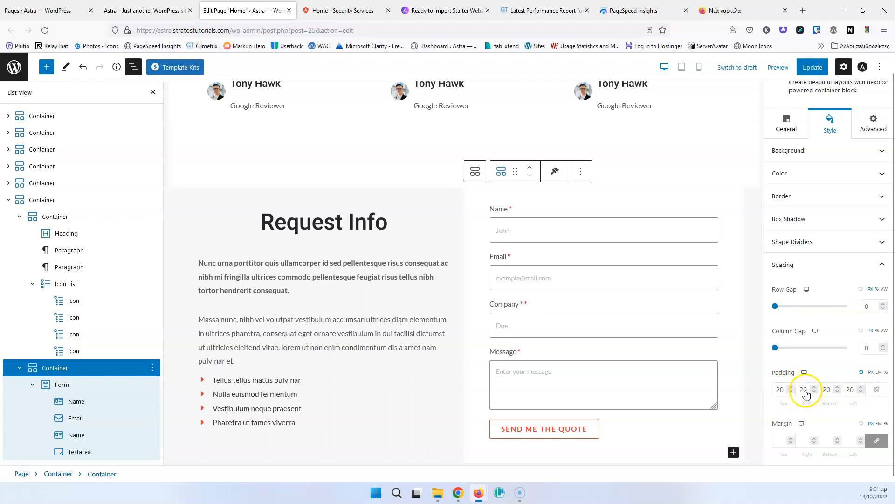
double_click(806, 389)
text(30)
click(837, 395)
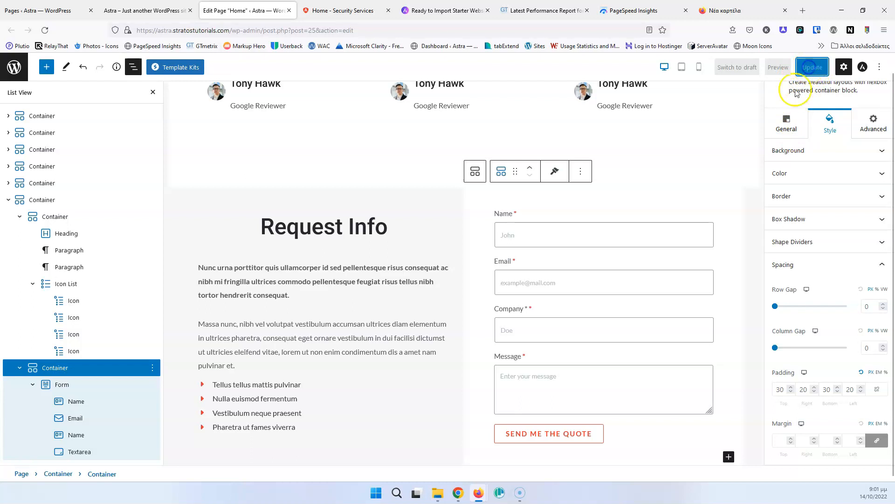
scroll(788, 103, up, 2)
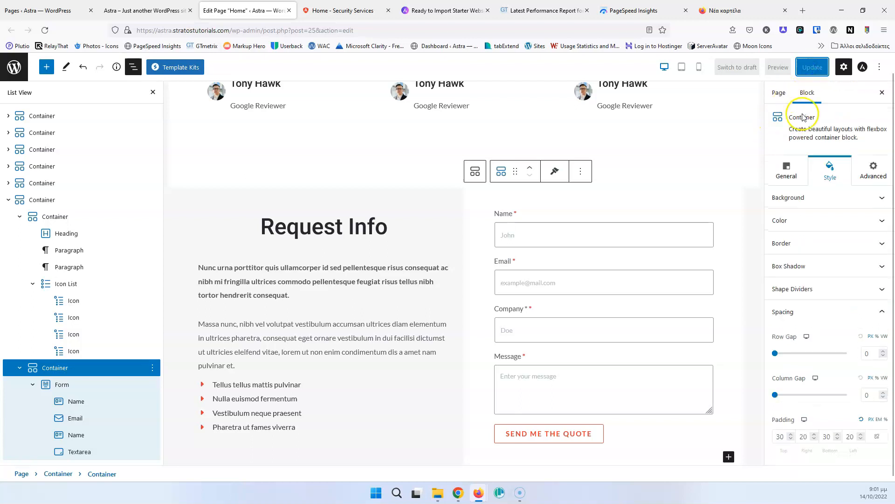
Step: Reload the live page and compare the padding around the Request Info form with the demo
click(811, 69)
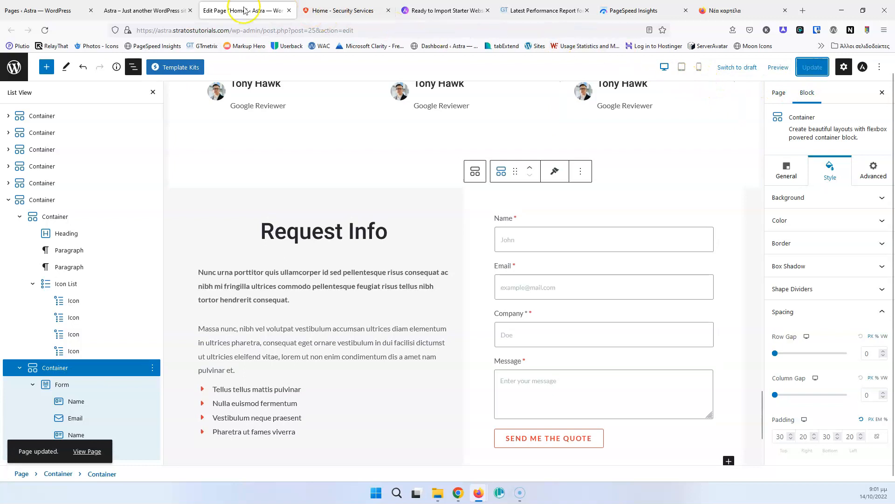
click(180, 6)
click(45, 30)
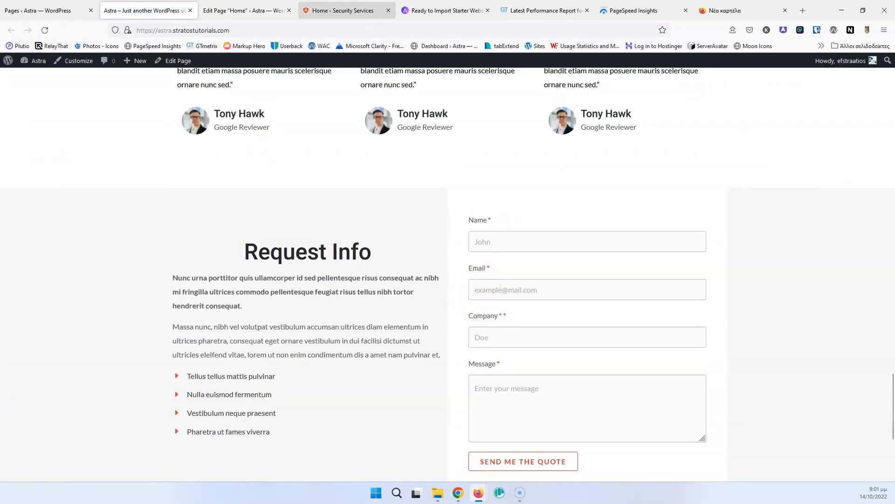
click(341, 6)
click(154, 7)
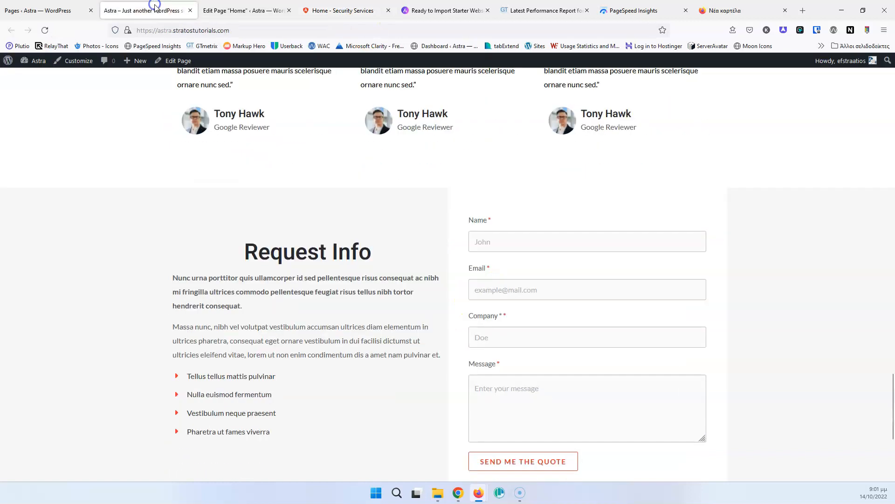
key(ctrl+Tab)
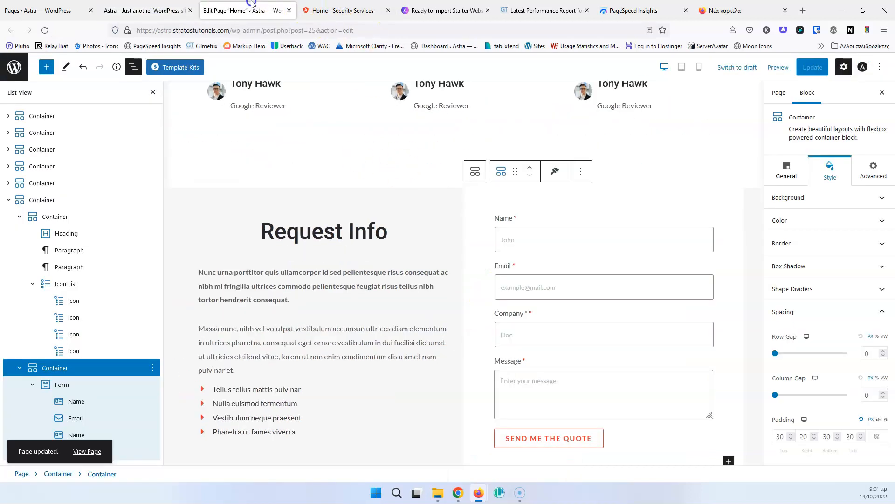
Step: Link the form container's padding values, set all four sides to 50 px, and save the page
click(874, 437)
double_click(779, 437)
text(50)
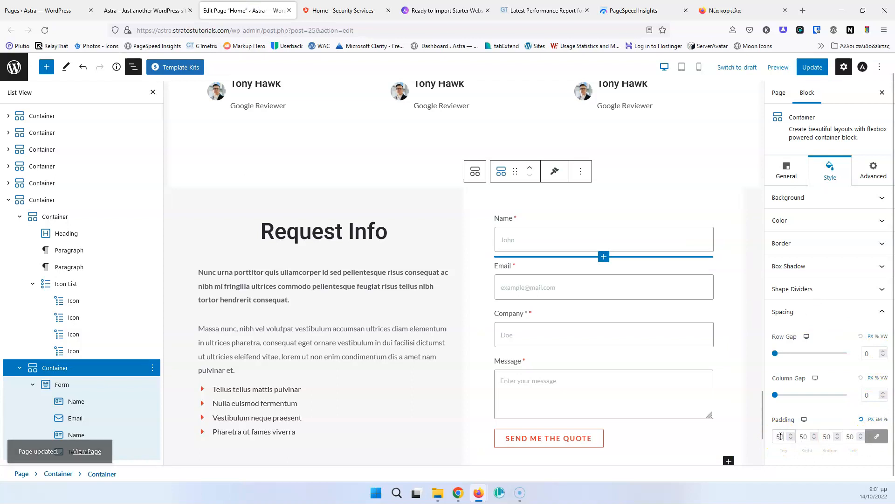
click(816, 71)
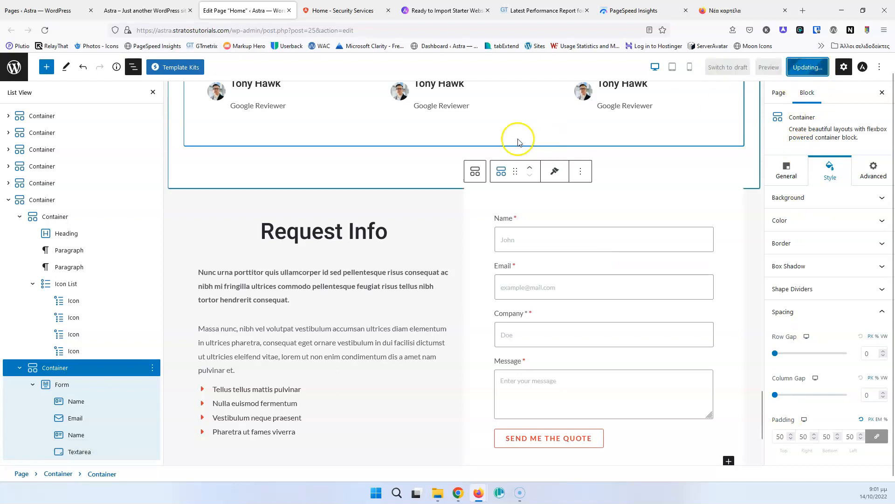
click(481, 339)
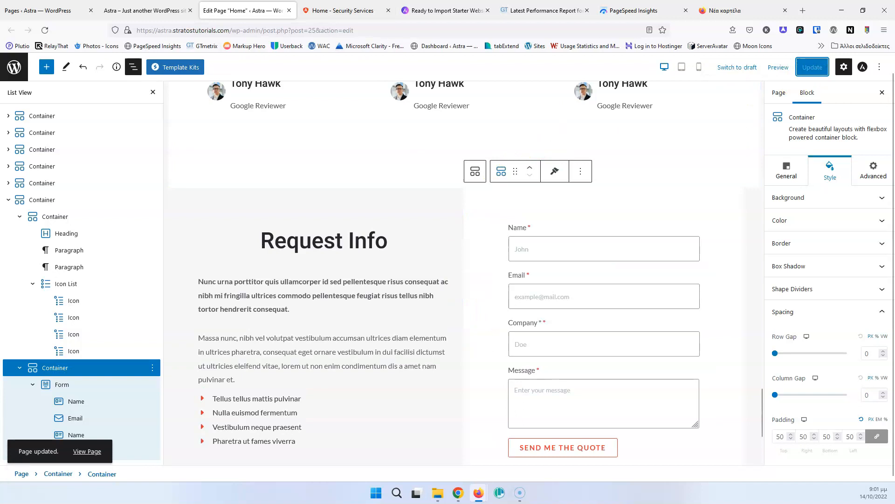
Step: Reload the live page and compare the Request Info form padding and heading alignment with the demo
click(160, 10)
click(50, 31)
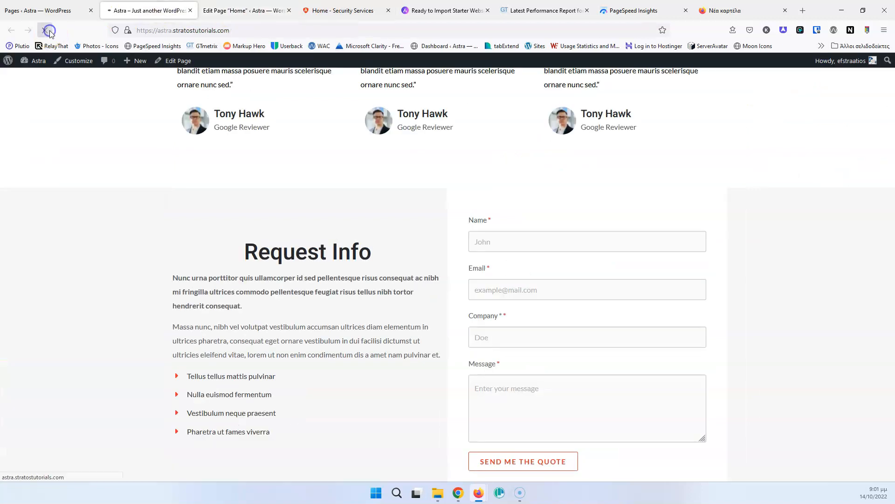
click(320, 9)
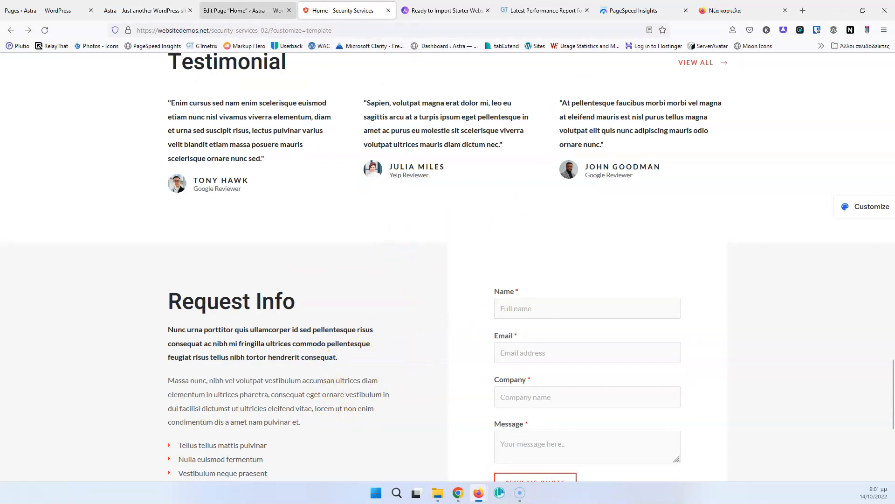
click(244, 10)
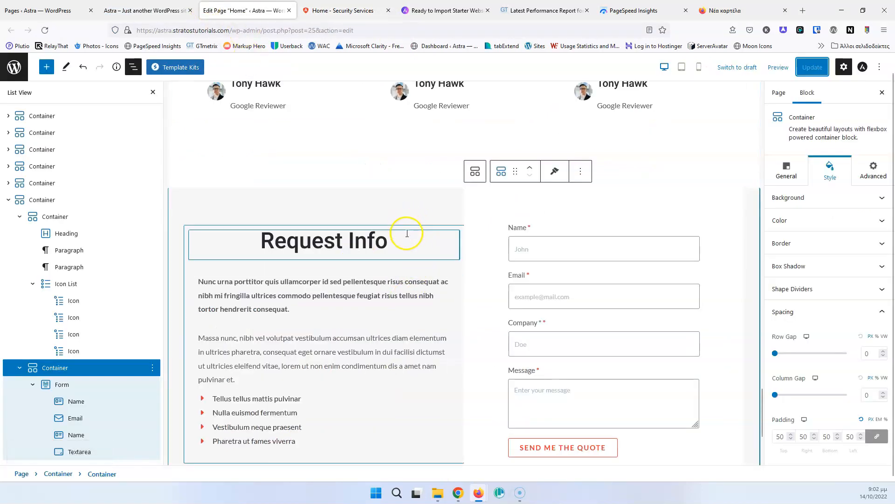
click(345, 10)
click(245, 10)
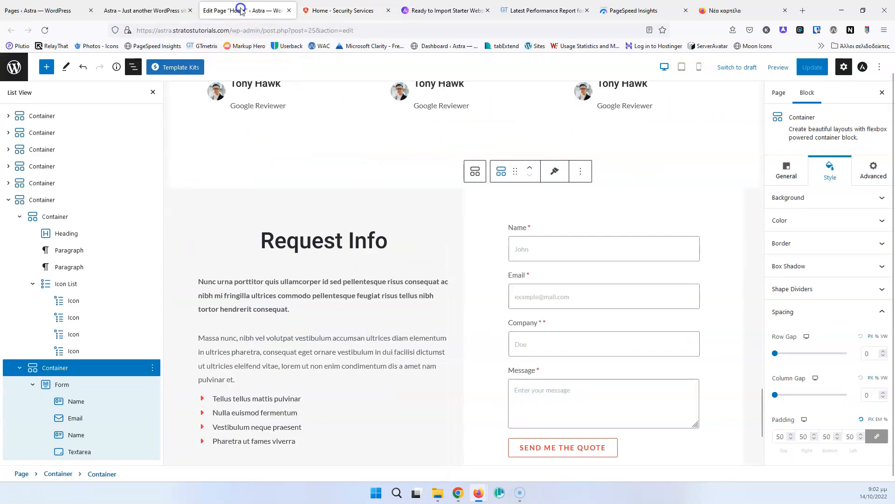
Step: Left-align the Request Info heading
click(300, 242)
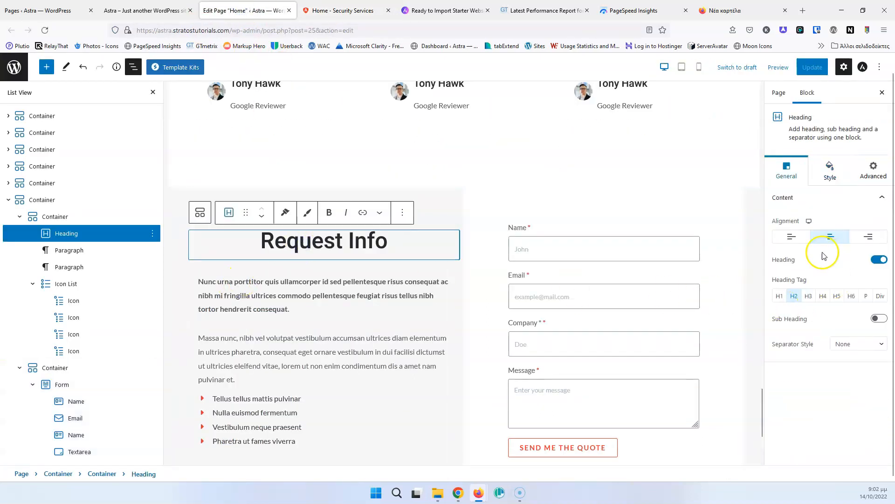
click(793, 236)
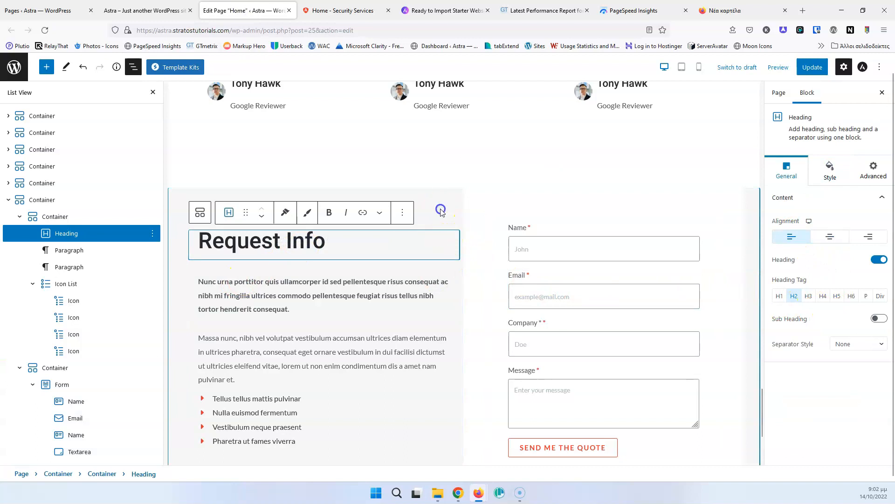
click(441, 209)
Step: Unlink the padding of the container holding the Request Info text, set its right padding to 50 px, and save the page
click(97, 475)
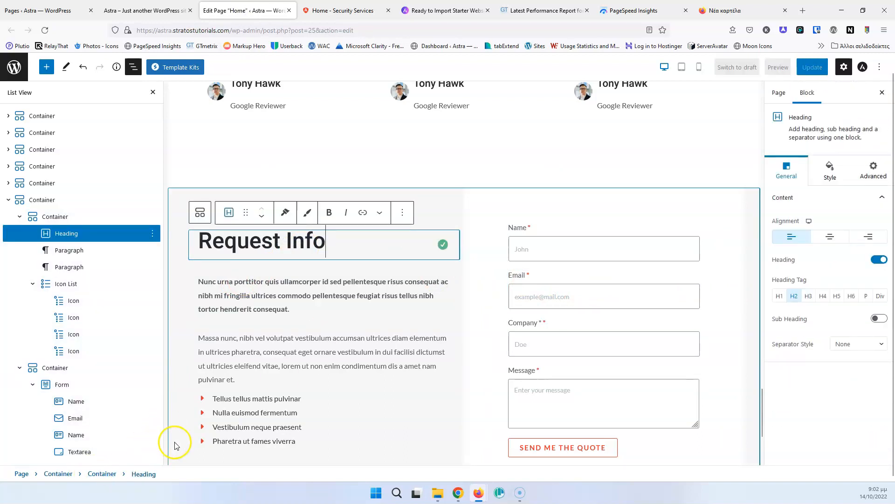
click(102, 474)
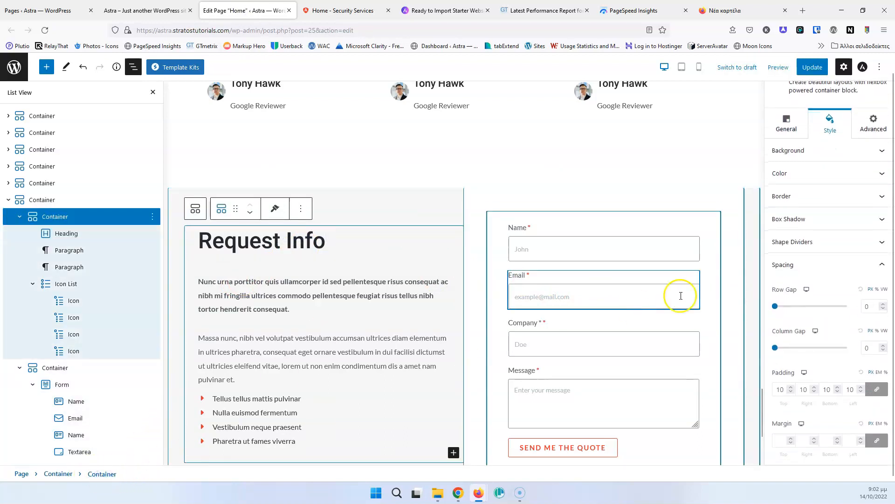
click(876, 389)
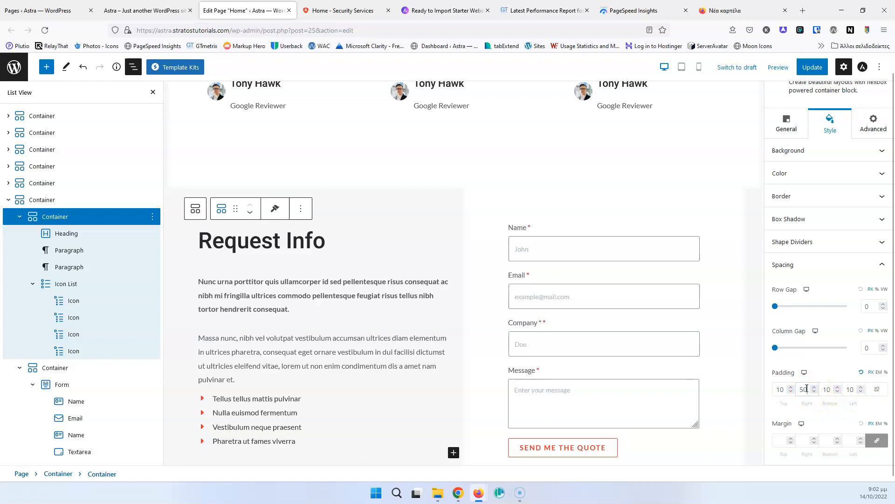
click(812, 67)
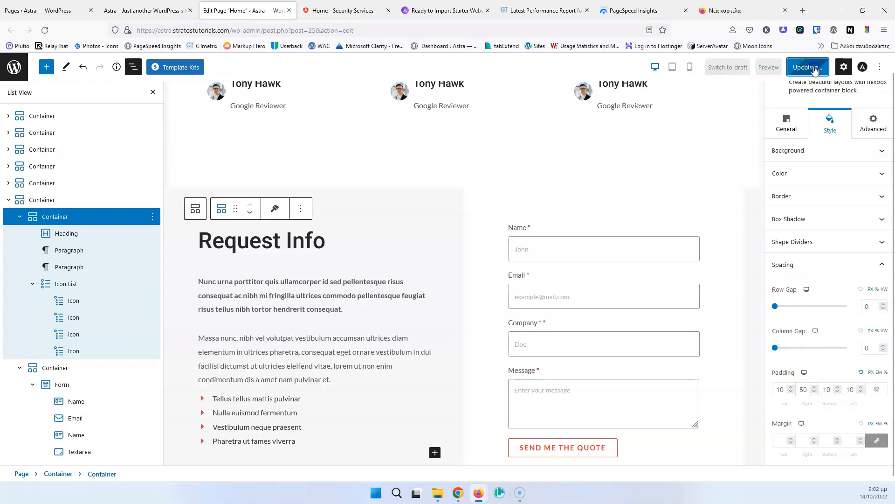
Step: Reload the live page and compare the Request Info text column's alignment and spacing with the demo
click(147, 10)
click(45, 30)
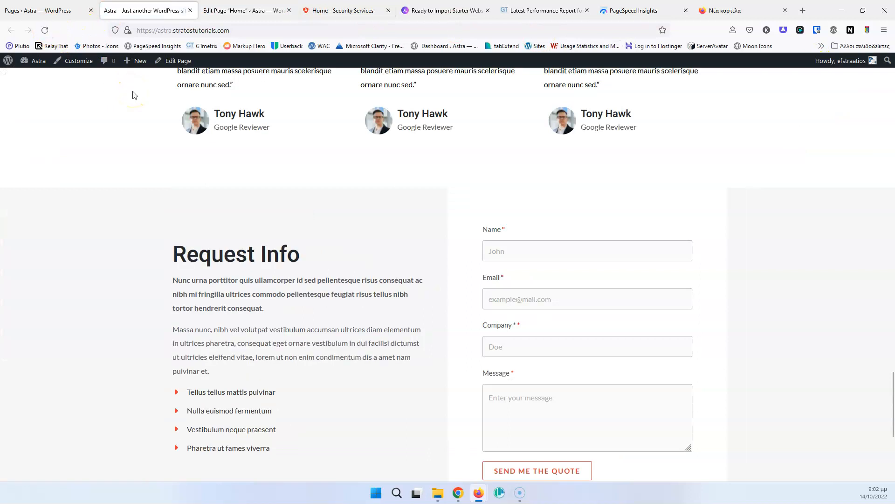
click(258, 19)
click(354, 14)
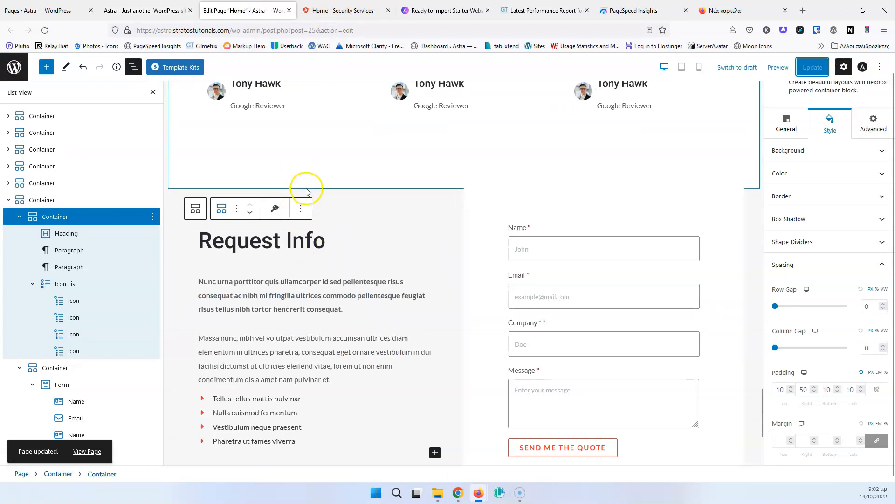
click(347, 10)
Step: Review the demo page up to its hero section, and the live page from its hero to the What Sets Us Apart section
scroll(451, 162, down, 4)
scroll(456, 292, up, 15)
scroll(459, 292, up, 5)
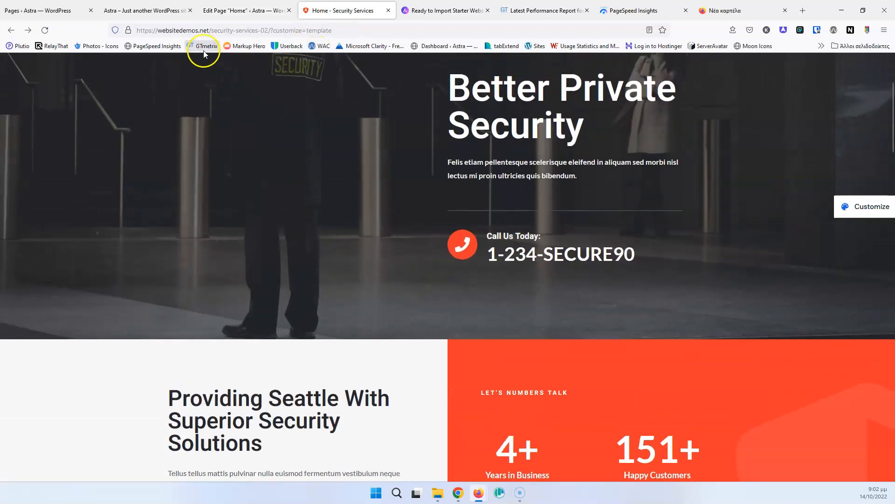
click(154, 10)
scroll(365, 253, up, 6)
scroll(405, 273, up, 15)
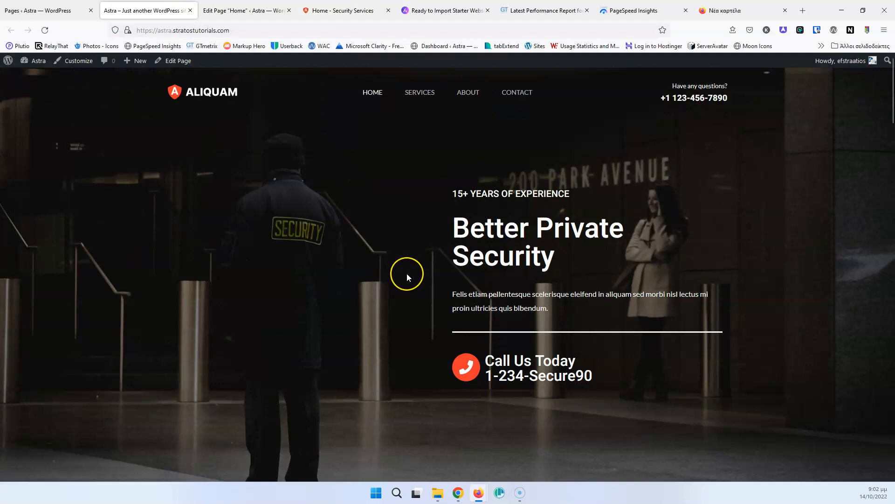
scroll(407, 273, down, 10)
scroll(408, 274, down, 10)
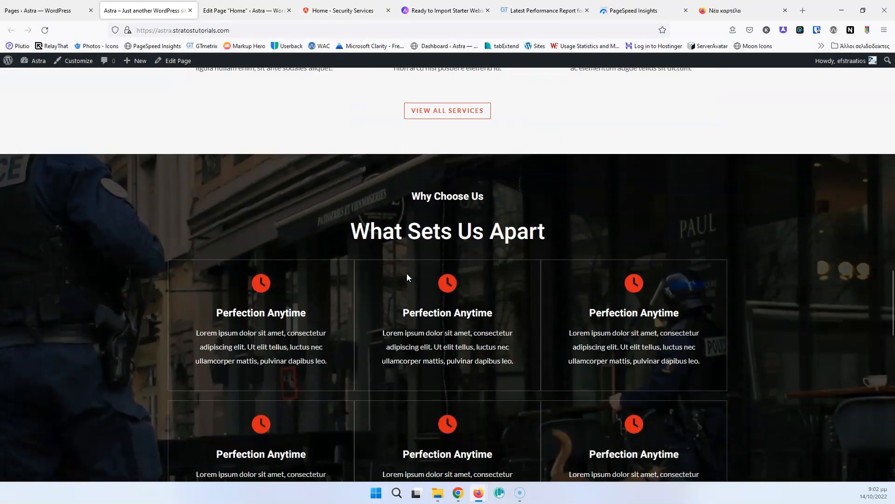
Step: In the page editor, try the User State and User Role display conditions on the Request Info text container, and restore None
key(ctrl+Tab)
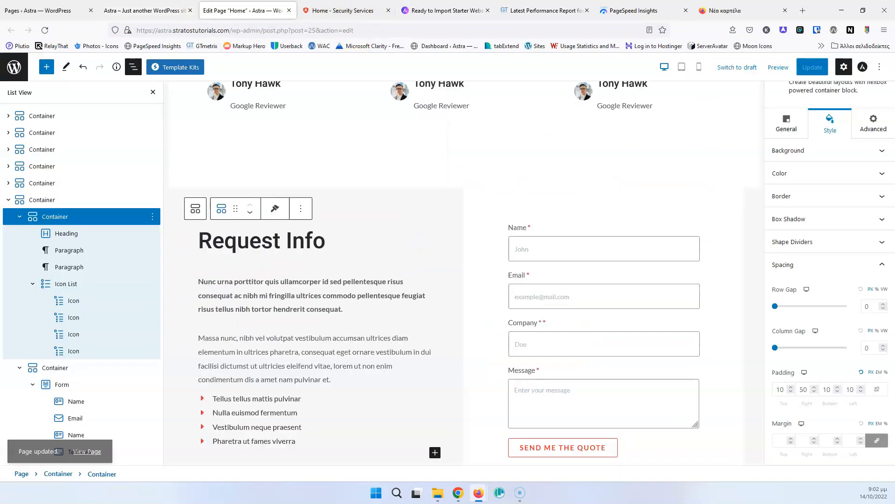
click(870, 127)
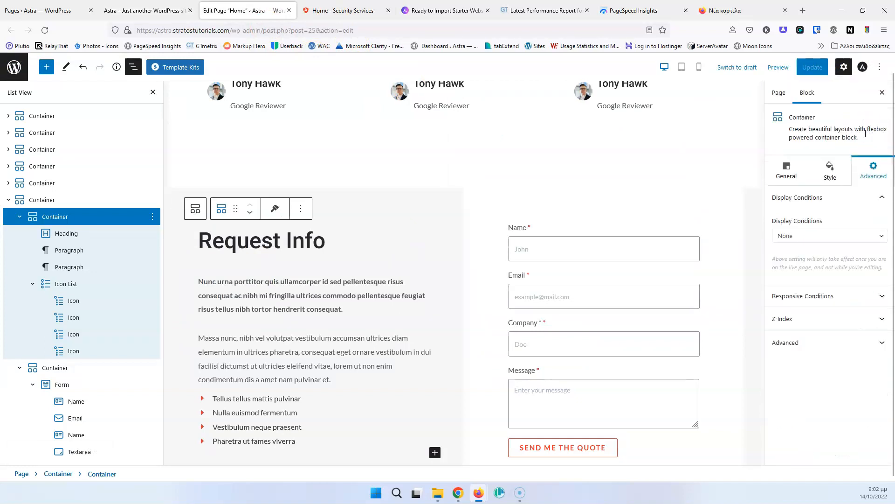
click(822, 238)
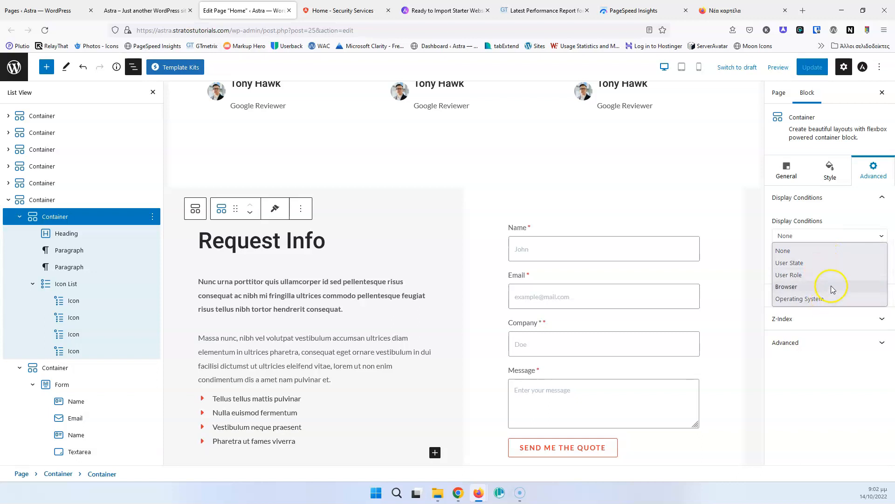
click(827, 265)
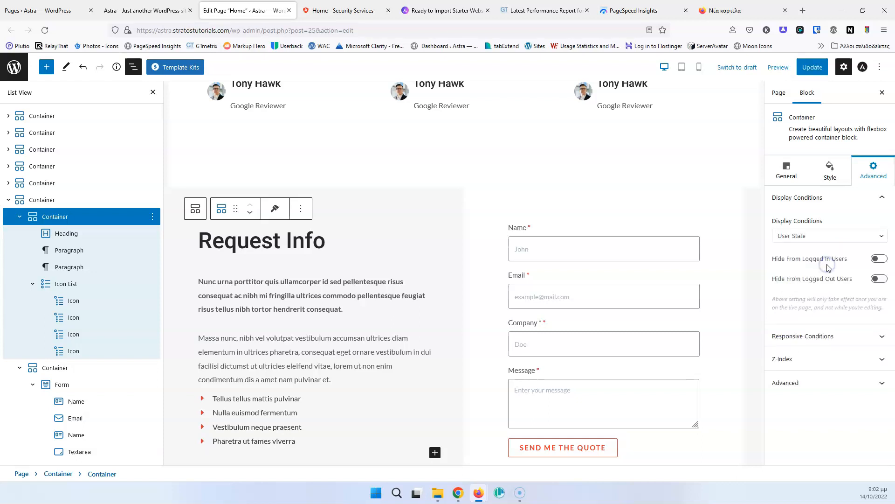
click(834, 235)
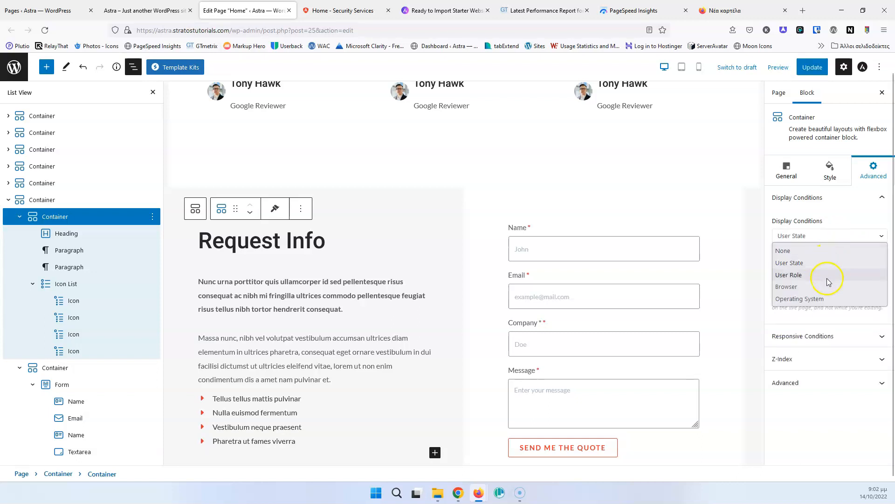
click(827, 276)
click(823, 275)
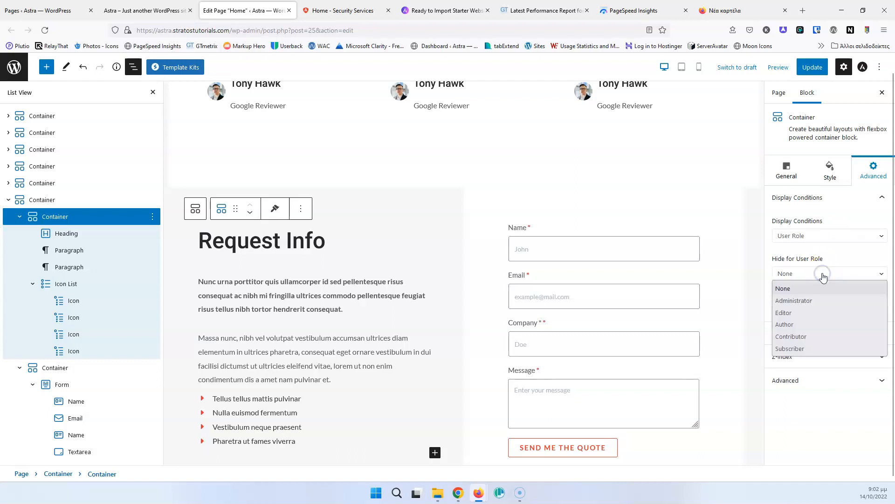
click(826, 299)
click(830, 236)
click(817, 292)
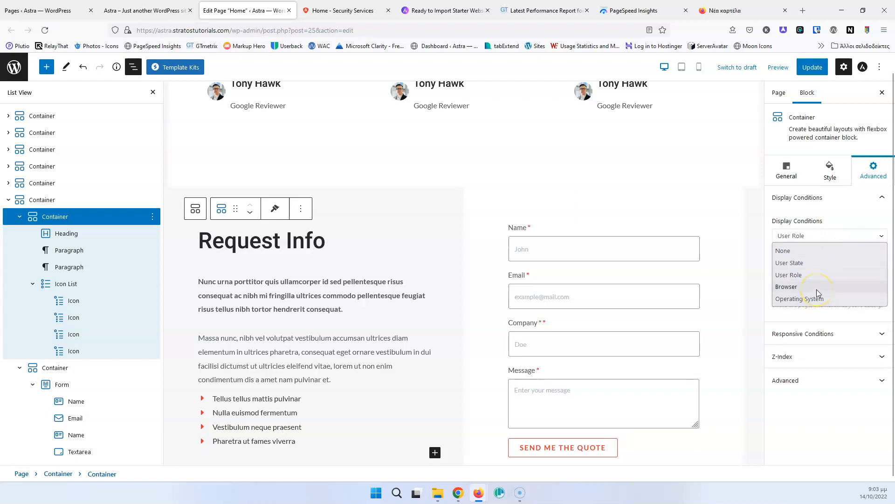
click(809, 255)
Step: Switch the text container's display condition through User State and User Role once more, and reset it to None
click(811, 237)
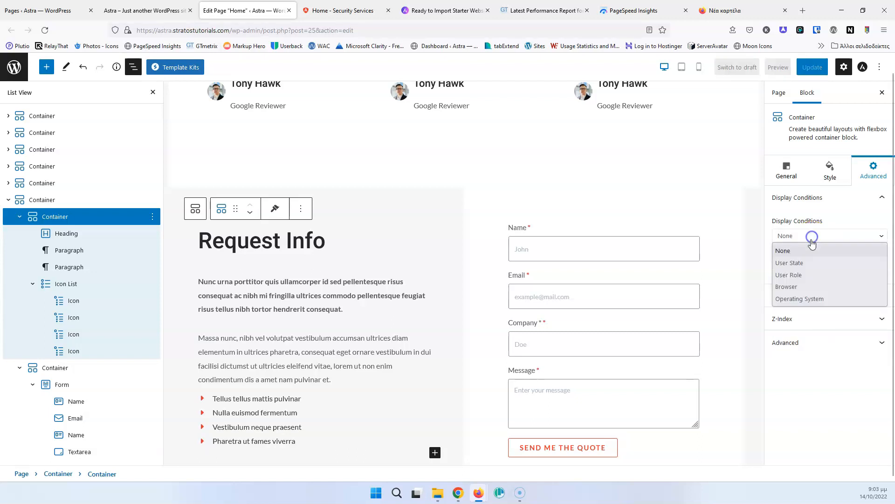
click(811, 267)
click(817, 237)
click(810, 285)
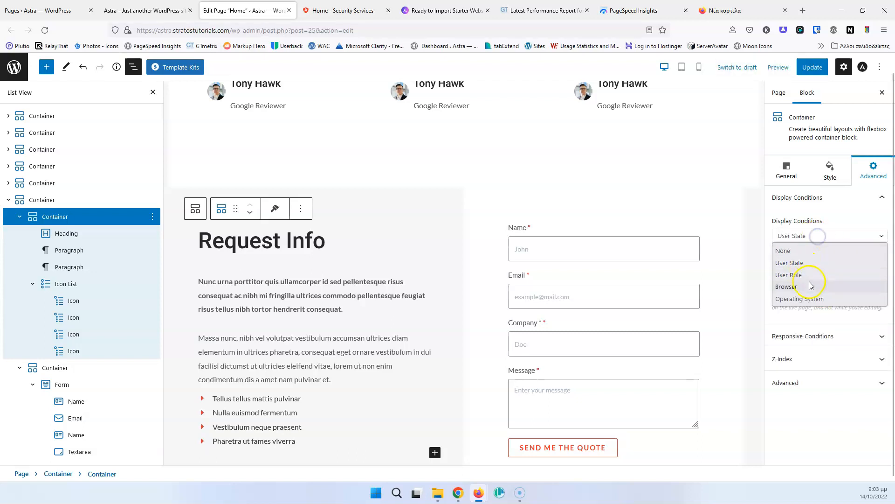
click(825, 236)
click(812, 247)
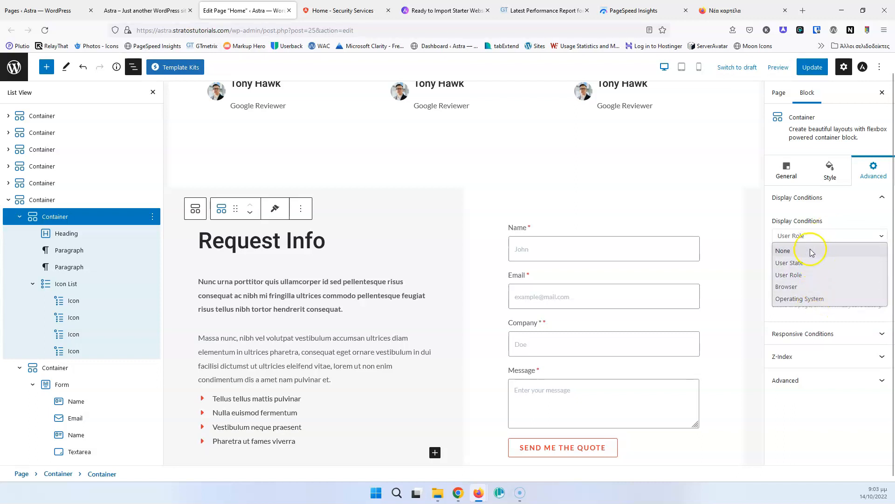
click(811, 248)
Step: Examine the text container's responsive hiding options and its HTML anchor and additional CSS class settings
click(818, 296)
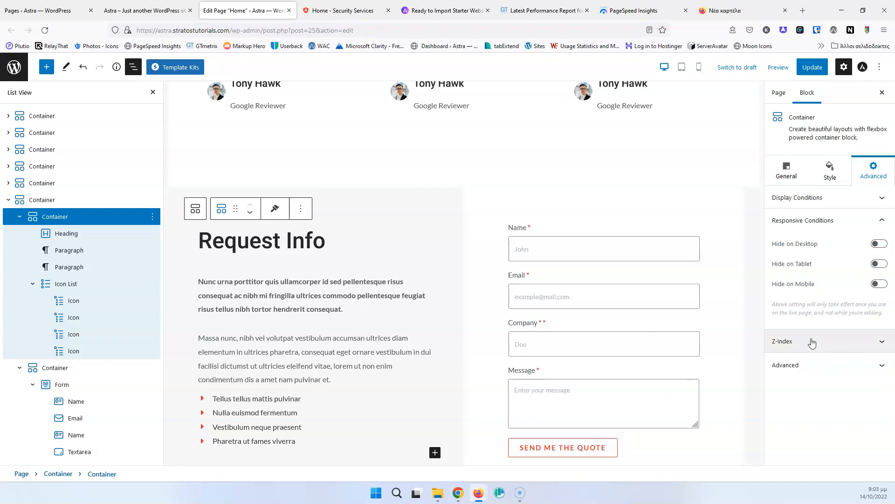
click(823, 365)
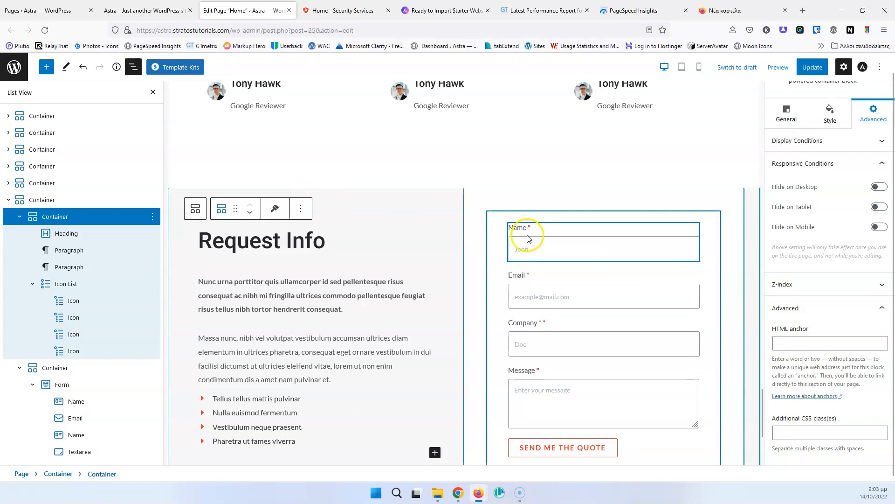
scroll(524, 236, up, 9)
scroll(536, 233, up, 15)
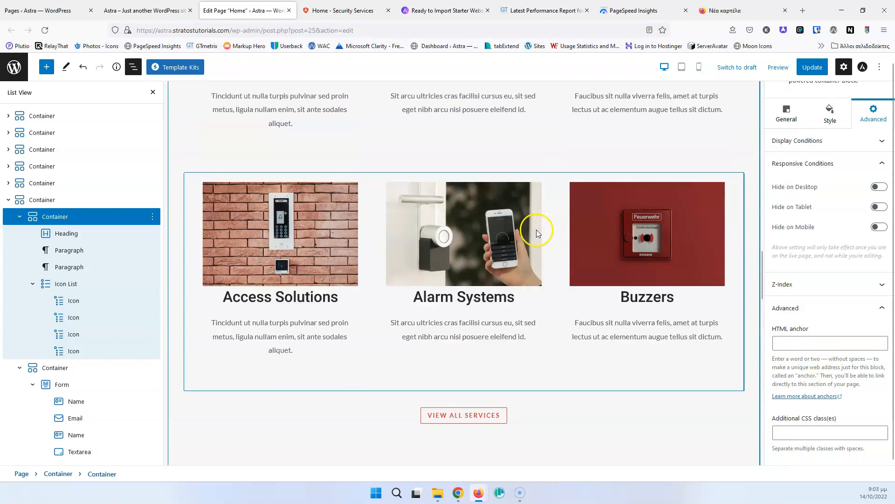
Step: Look through the Home page sections from Our Services to Testimonial in the editor, and return to the container's general settings
scroll(598, 202, down, 15)
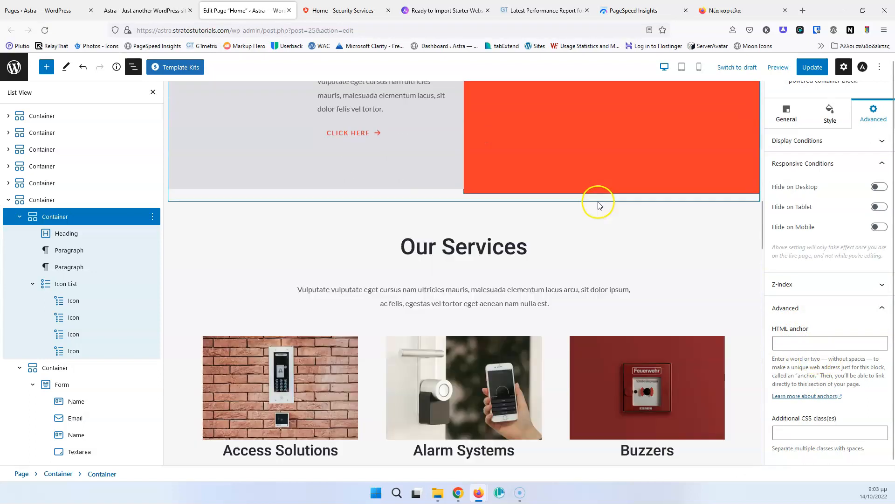
scroll(578, 219, down, 7)
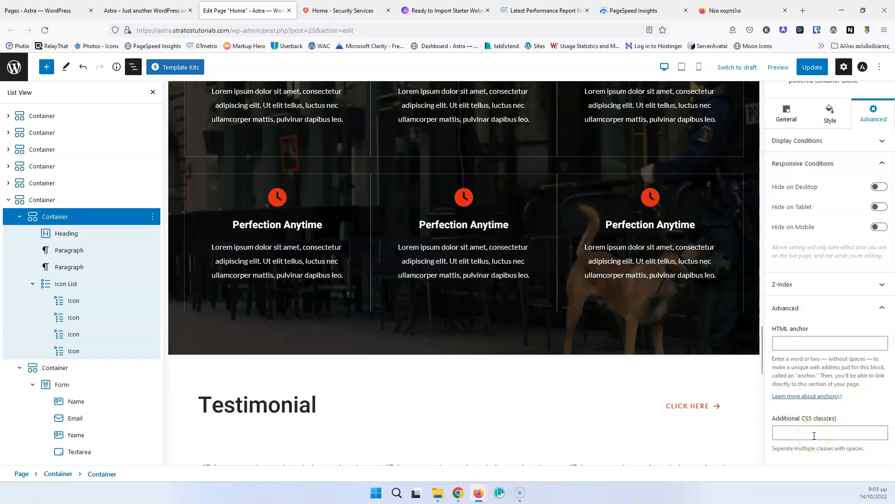
scroll(815, 435, up, 2)
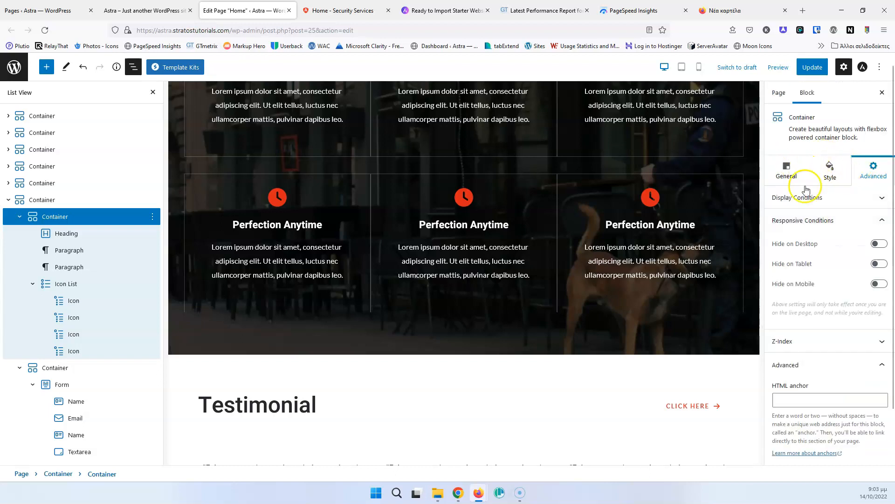
click(818, 170)
click(786, 170)
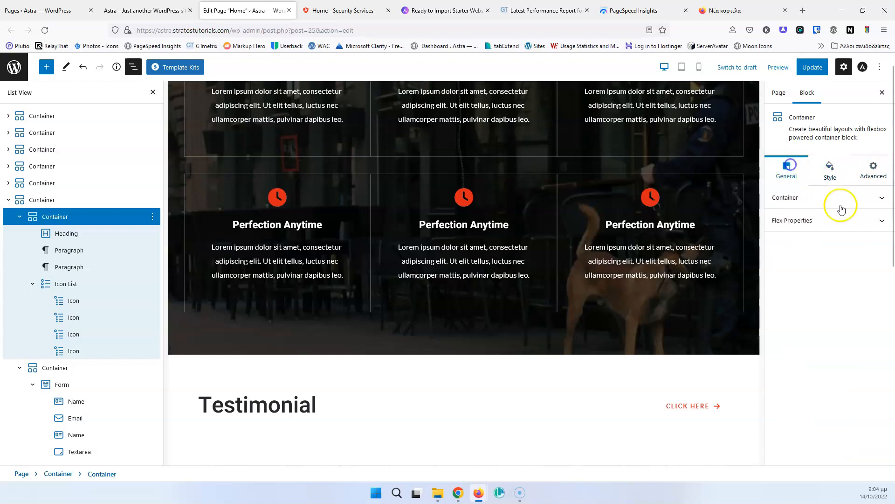
scroll(581, 278, up, 4)
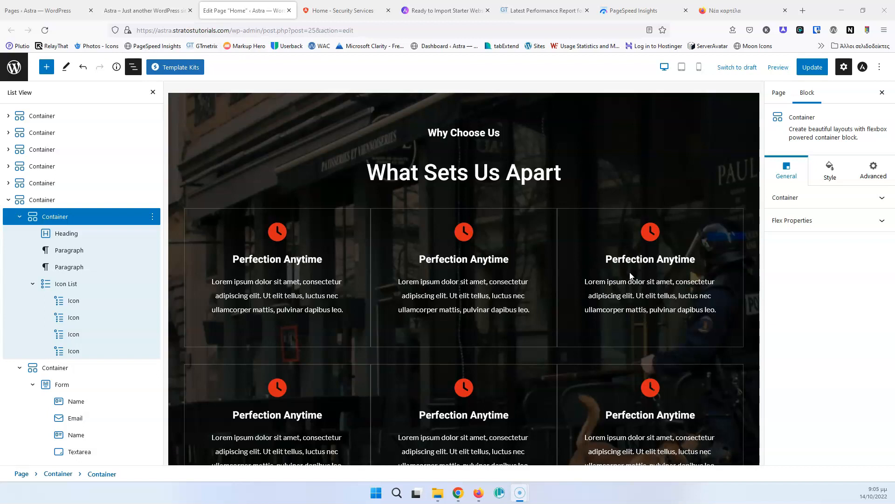
Step: Copy the live page's address and open GTmetrix and PageSpeed Insights in separate browser tabs
click(142, 10)
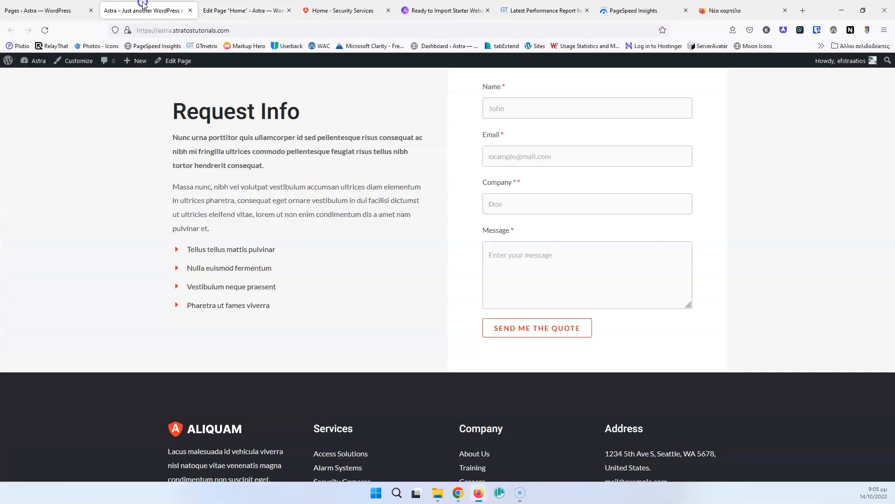
click(244, 30)
key(ctrl+c)
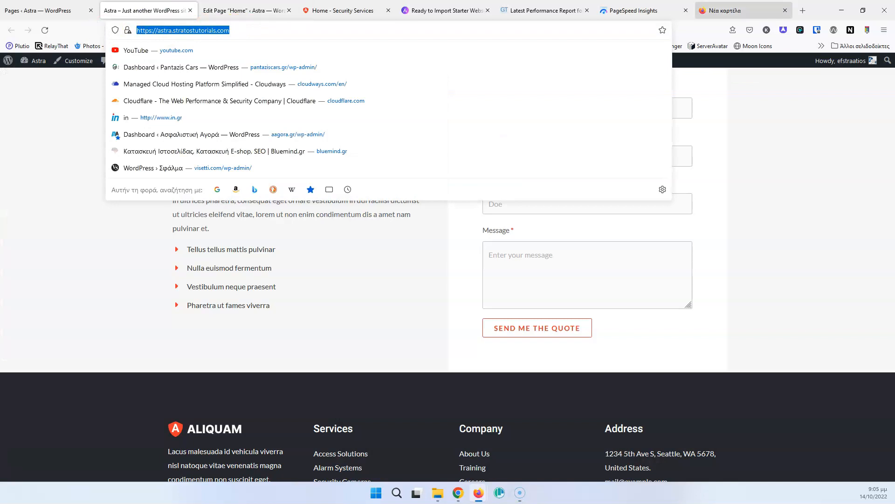
click(744, 12)
click(60, 156)
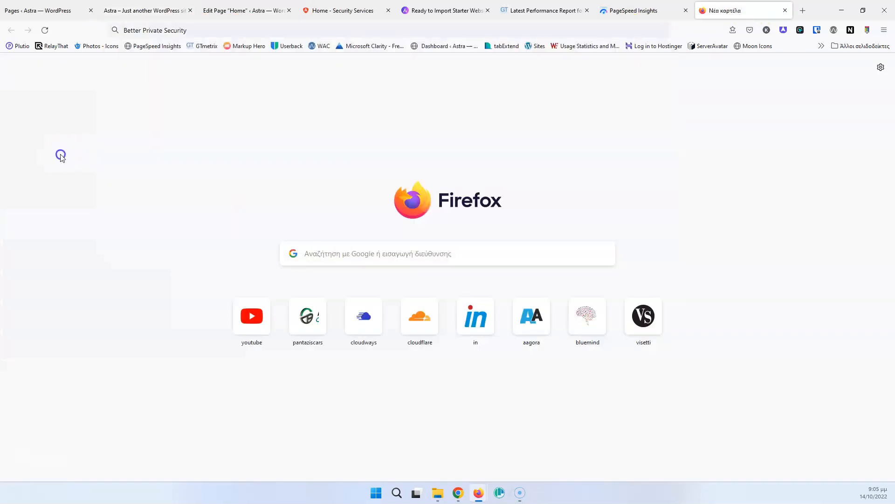
click(202, 46)
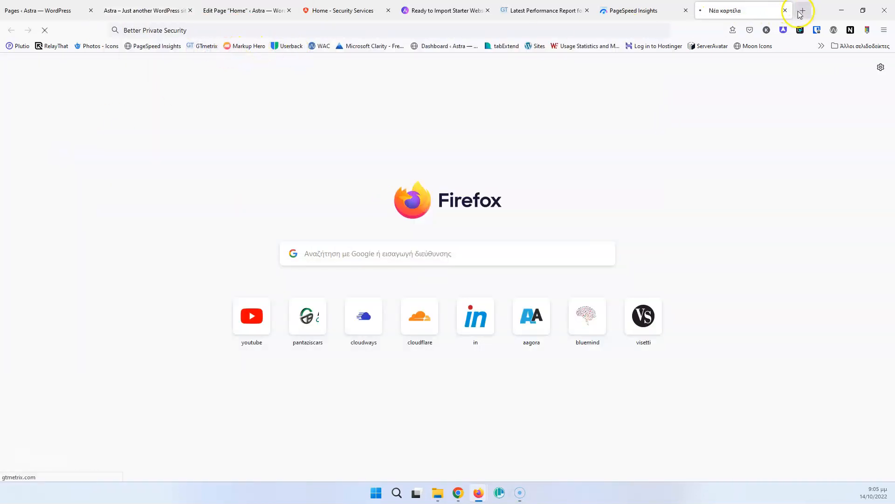
click(799, 10)
click(138, 47)
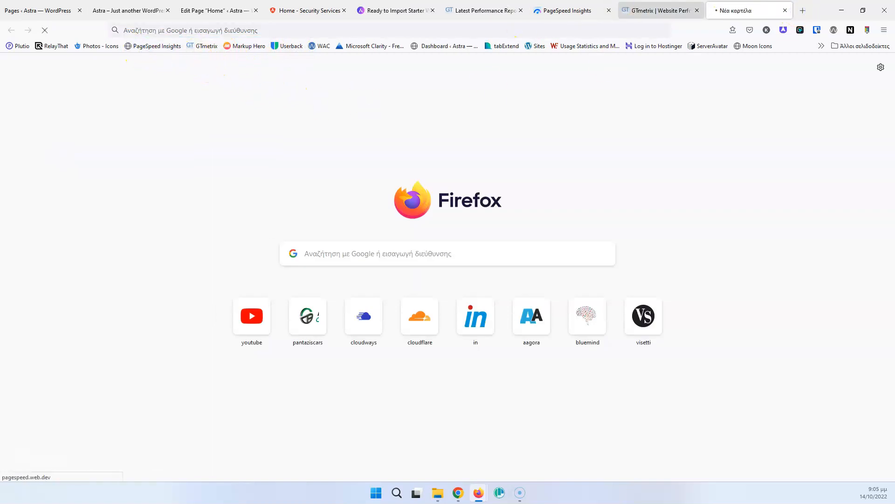
click(655, 11)
click(266, 286)
key(ctrl+v)
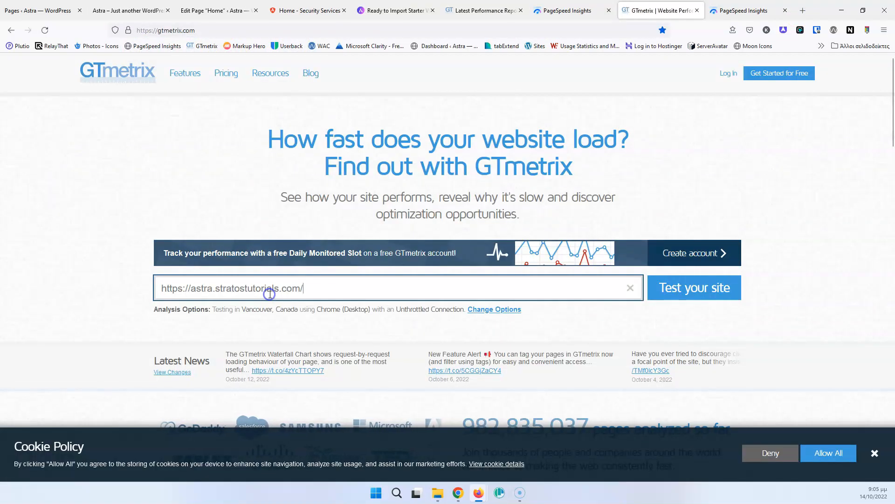
click(682, 283)
click(742, 10)
click(297, 101)
key(ctrl+v)
click(642, 102)
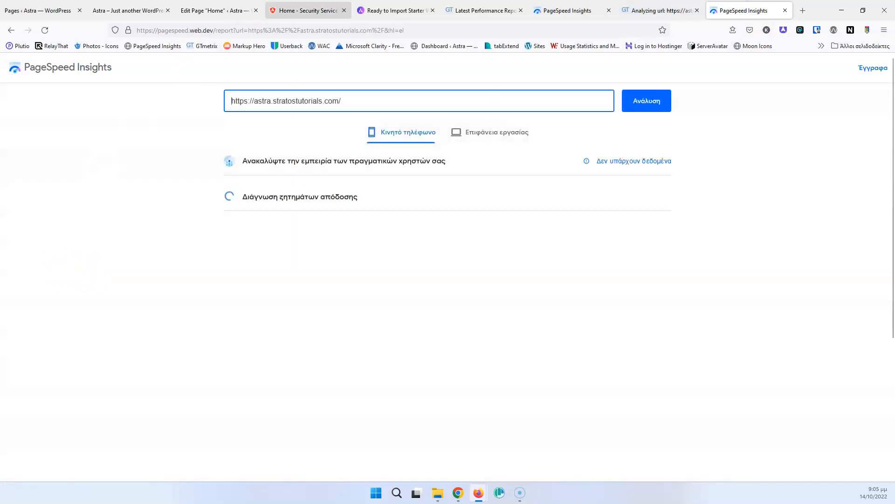
click(227, 7)
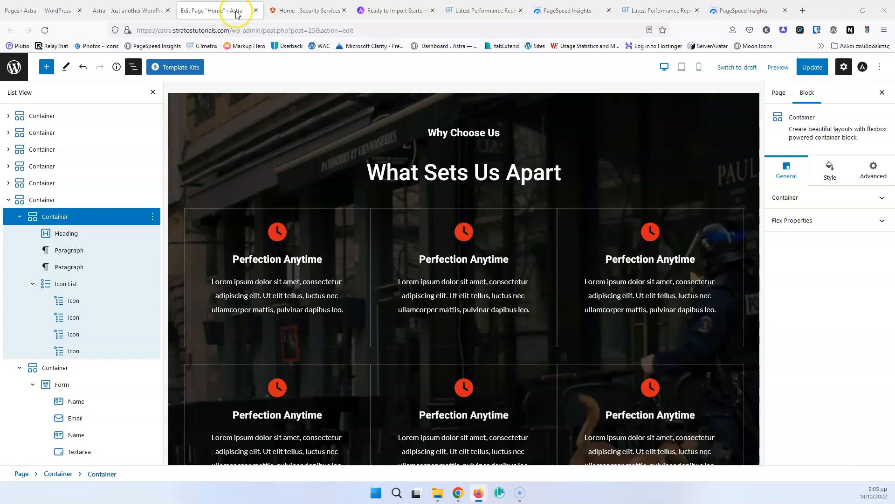
Step: Compare the GTmetrix grade and Web Vitals between the earlier and the new performance report
click(658, 14)
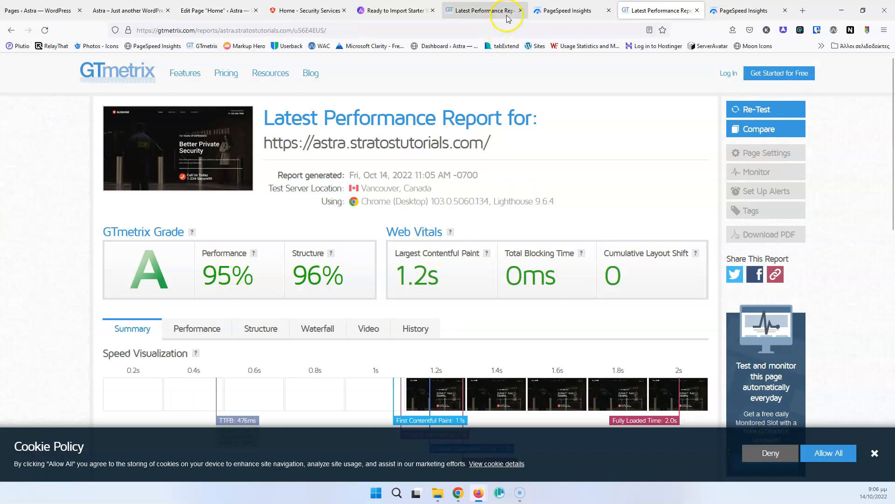
click(487, 13)
click(637, 11)
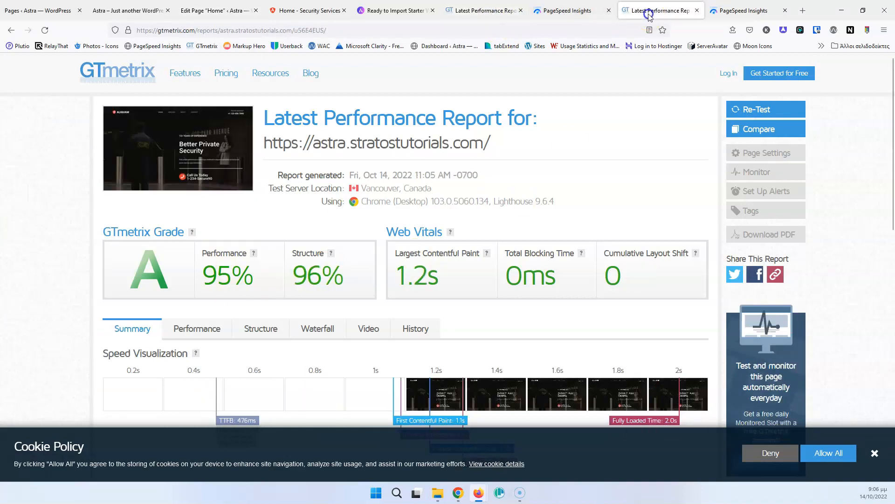
click(495, 18)
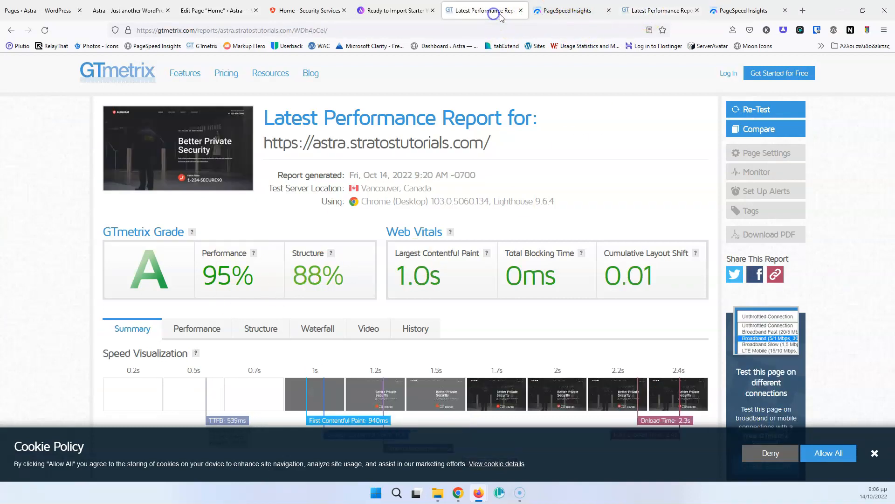
click(649, 14)
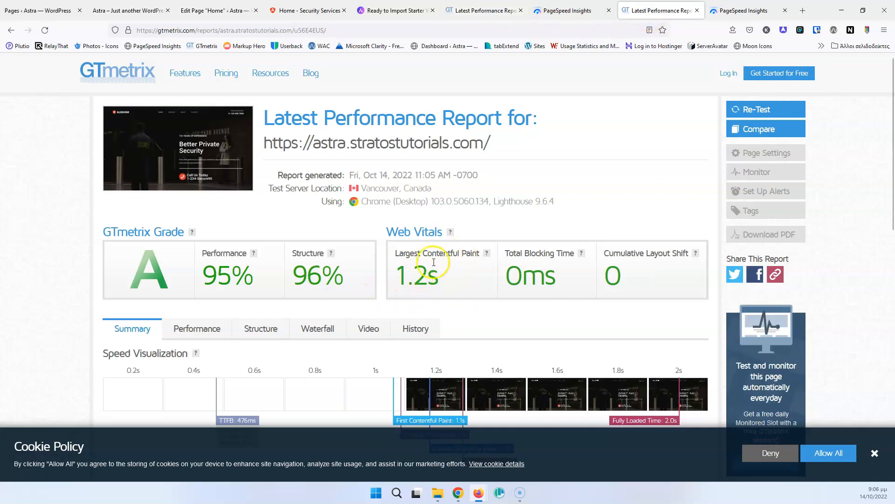
click(388, 6)
Step: Compare the fully loaded time, total page size and page requests by file type in the two GTmetrix reports
click(485, 11)
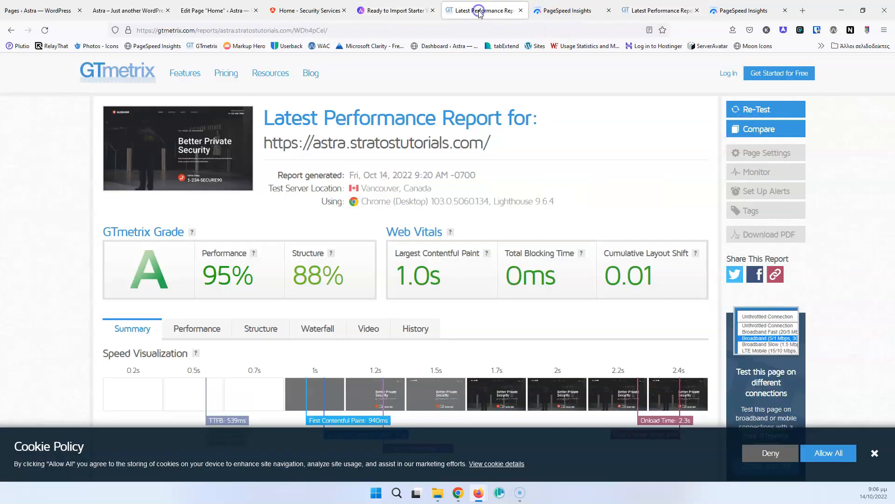
scroll(313, 254, down, 15)
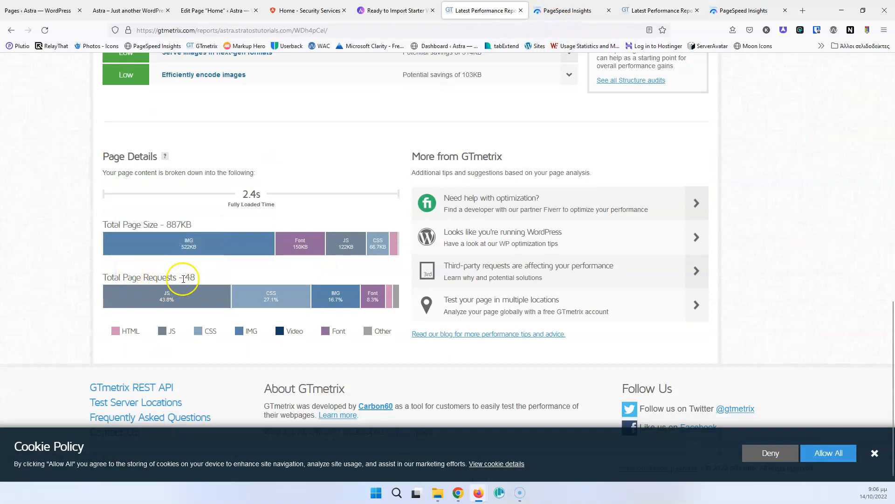
mouse_move(223, 235)
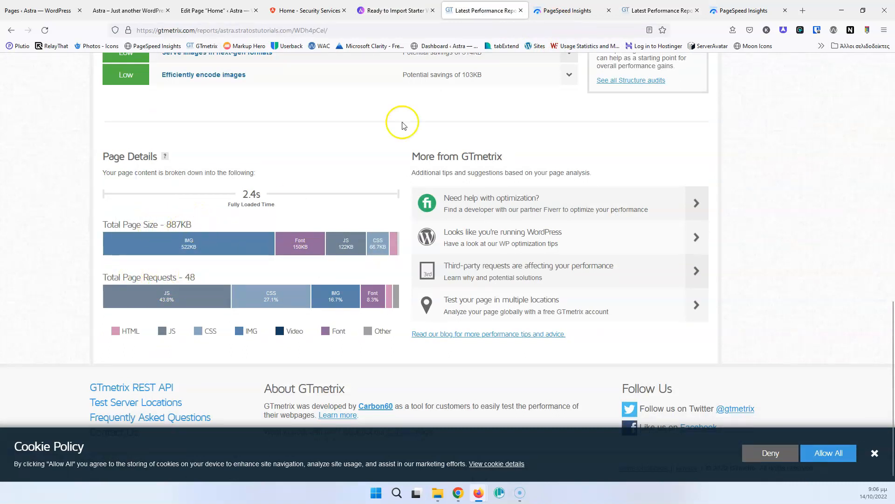
click(627, 10)
scroll(400, 185, down, 15)
mouse_move(161, 289)
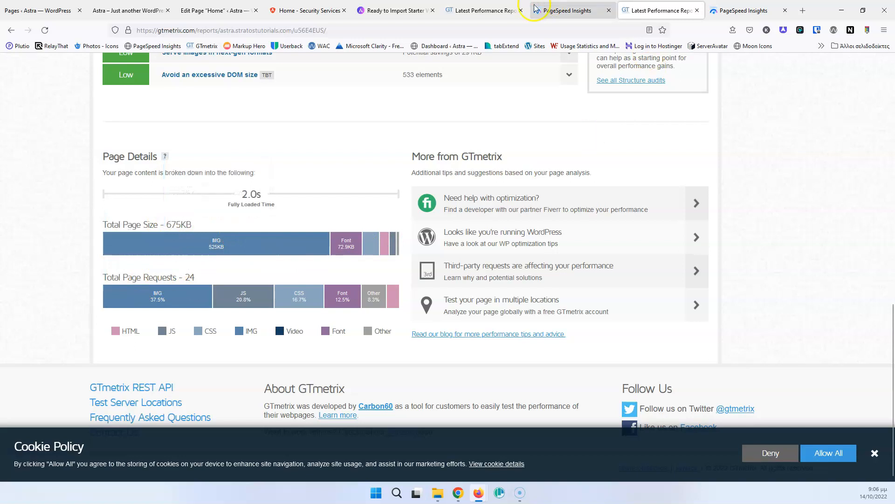
click(481, 7)
click(638, 10)
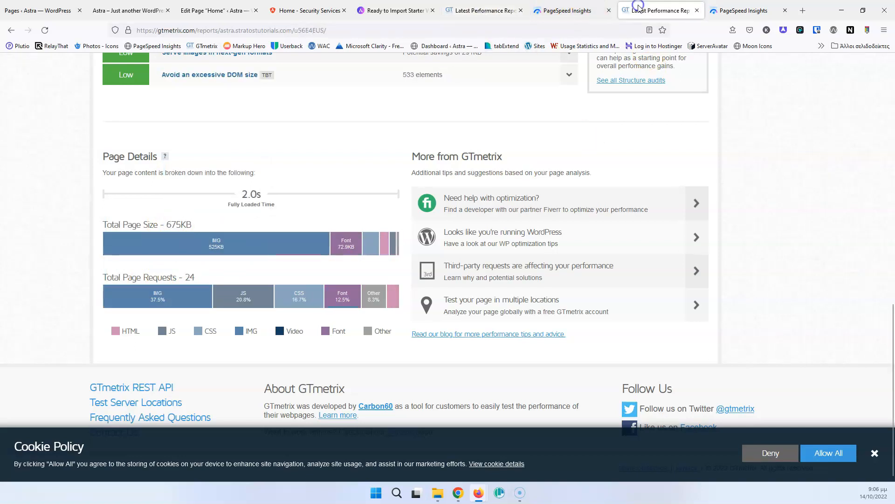
click(498, 7)
mouse_move(185, 297)
click(638, 10)
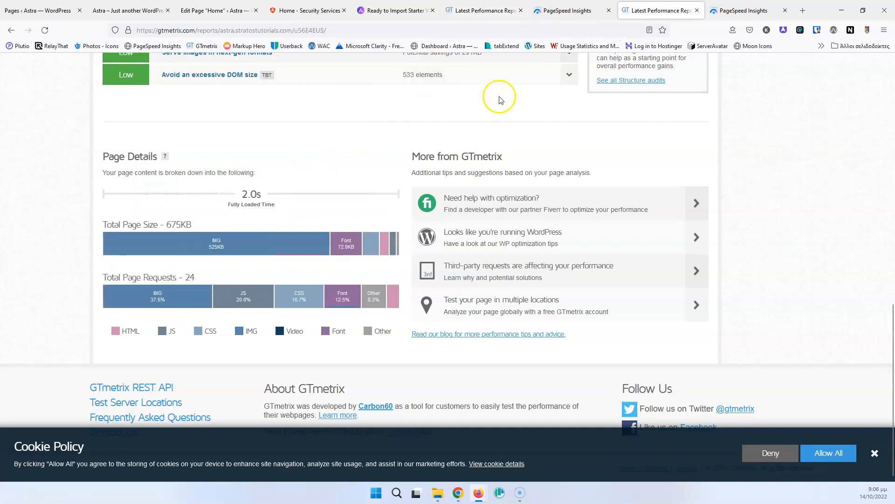
mouse_move(299, 306)
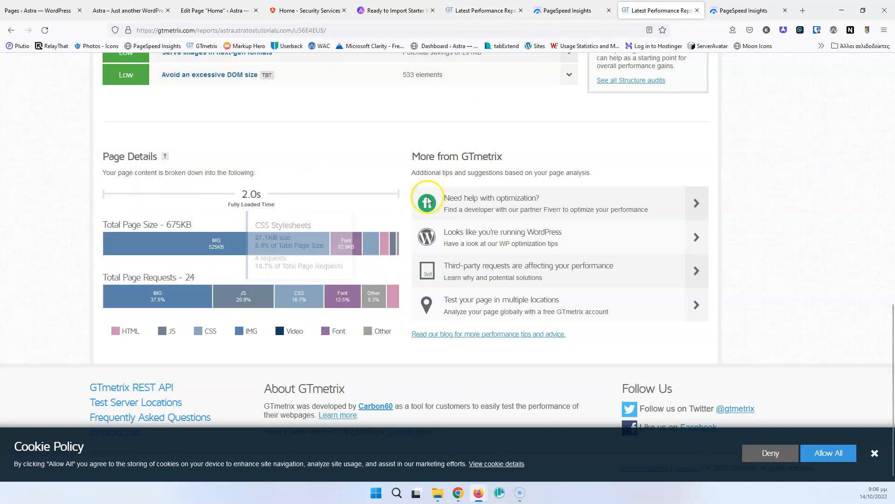
Step: Compare the mobile and desktop performance scores in the earlier and the new PageSpeed Insights reports
click(605, 10)
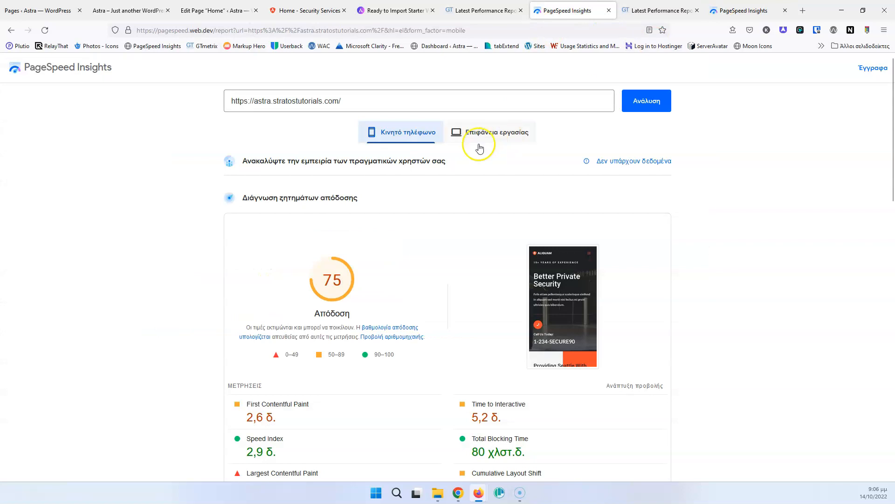
click(457, 131)
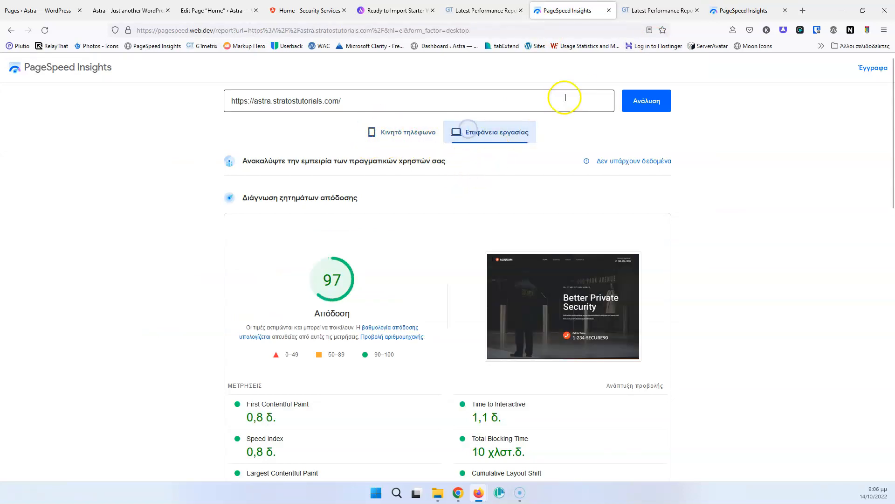
click(742, 10)
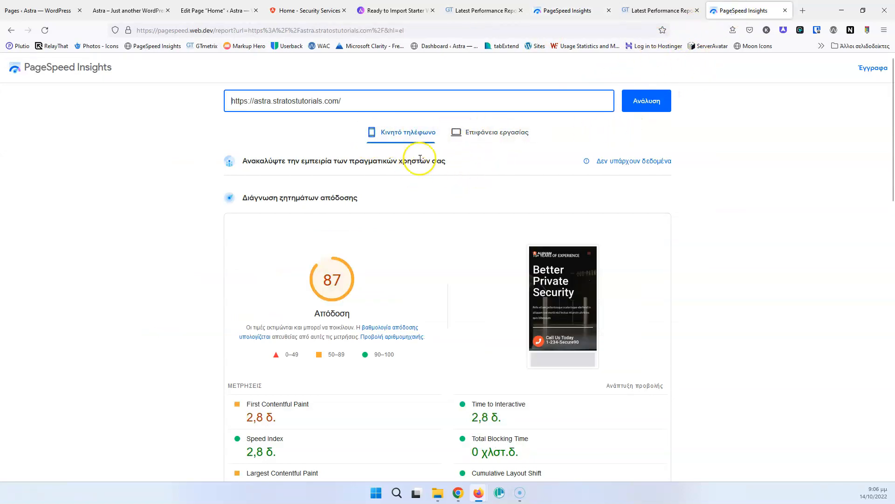
click(479, 138)
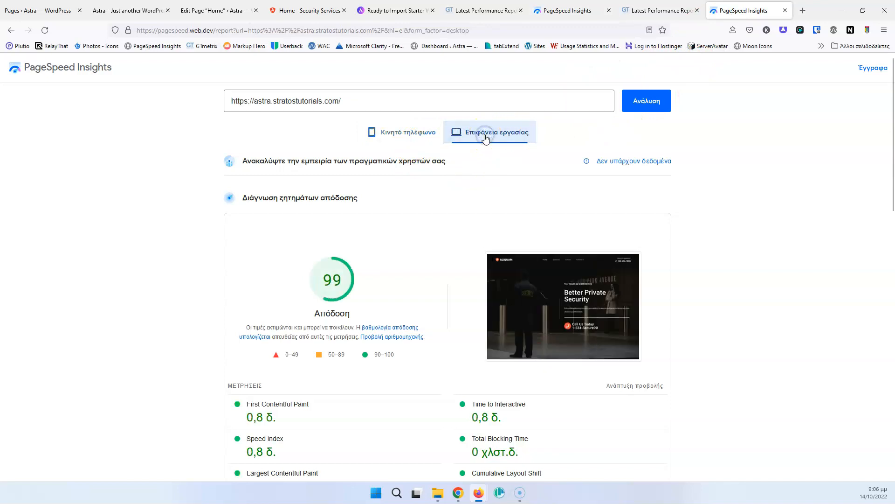
click(406, 139)
click(467, 145)
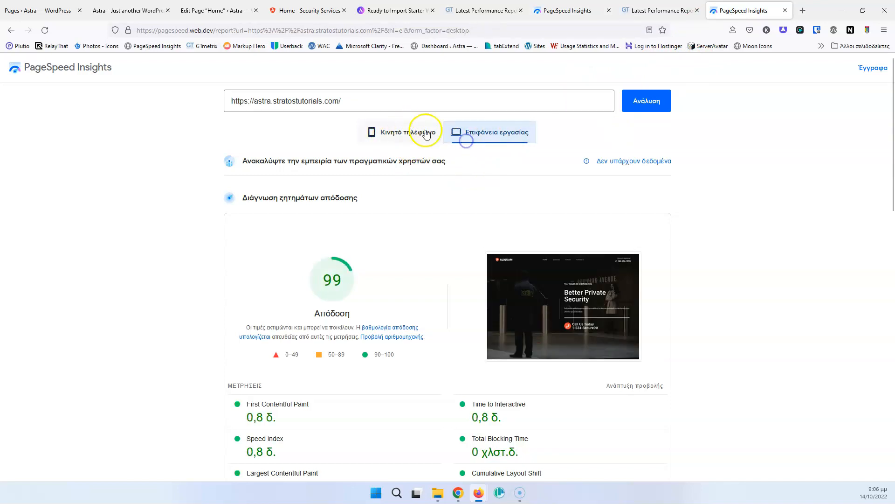
click(579, 7)
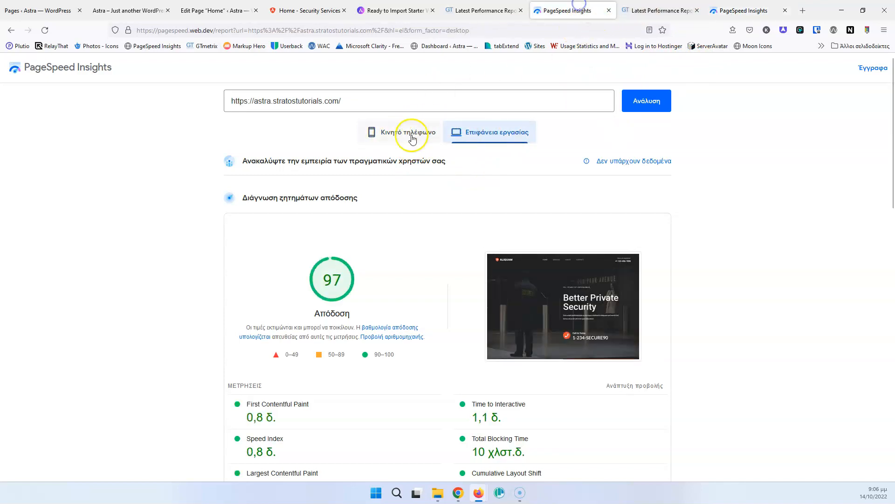
Step: Check the page details of both GTmetrix reports again, including the JavaScript requests in the earlier one
click(658, 11)
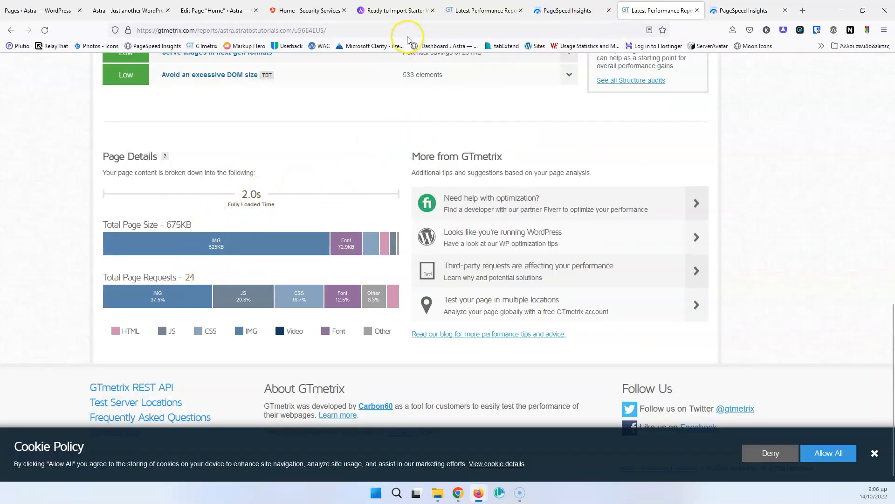
click(483, 10)
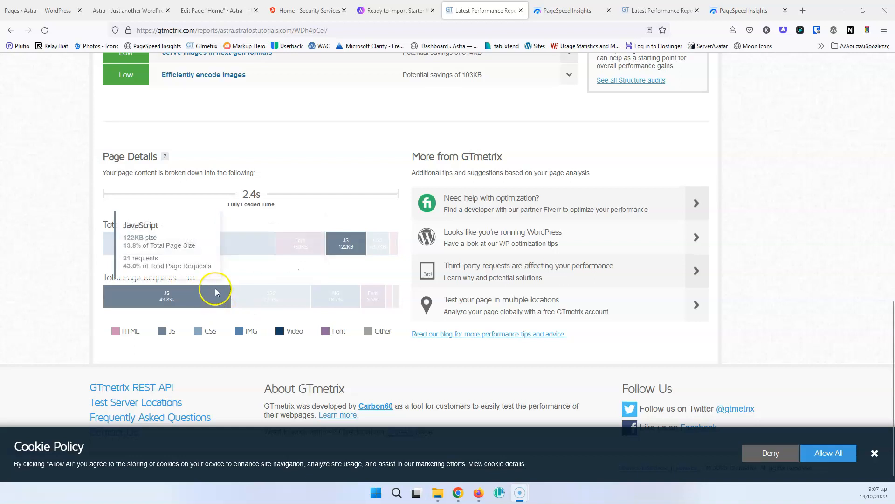
click(50, 274)
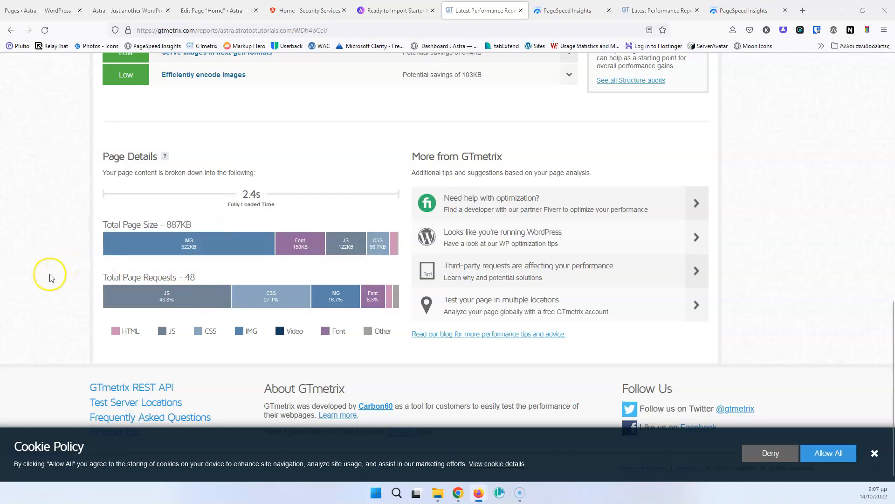
Step: On the live page, inspect the HTML of the What Sets Us Apart section's root container in the developer tools
click(209, 9)
click(119, 9)
scroll(136, 271, up, 5)
scroll(143, 286, up, 4)
scroll(113, 270, up, 5)
right_click(97, 274)
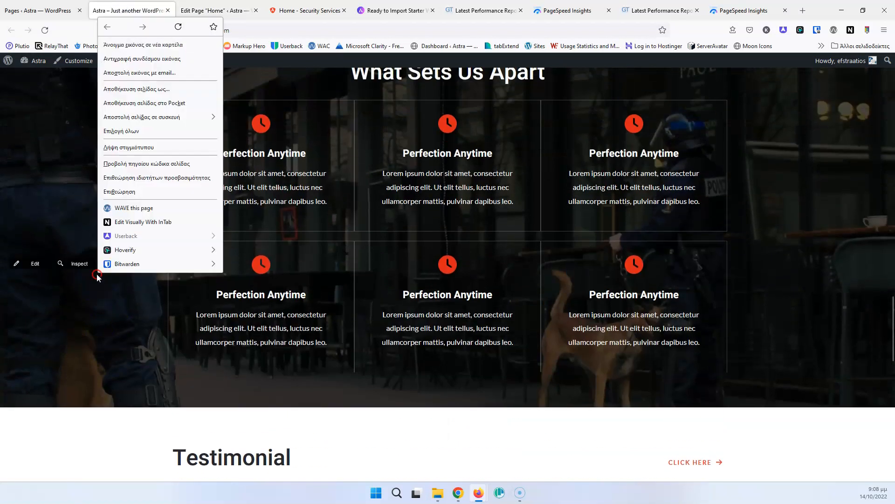
click(139, 191)
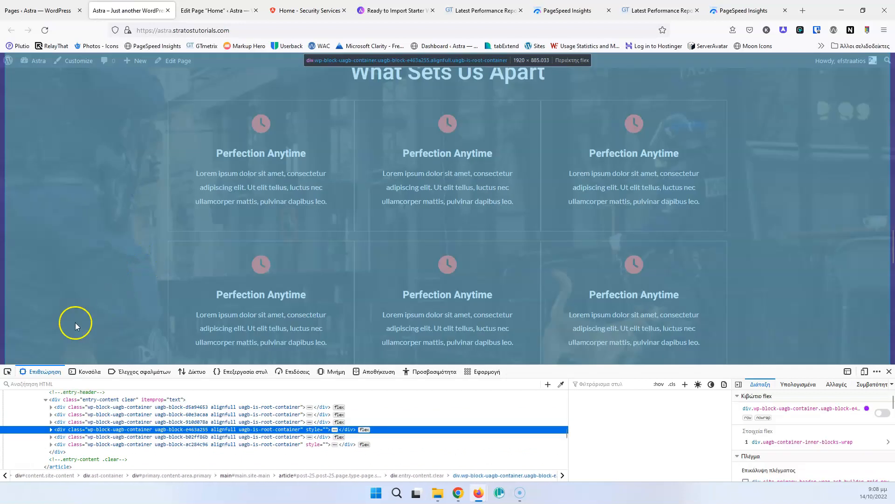
Step: Inspect the Testimonial section's root container on the live page and reselect the What Sets Us Apart container in the HTML tree
scroll(134, 262, down, 3)
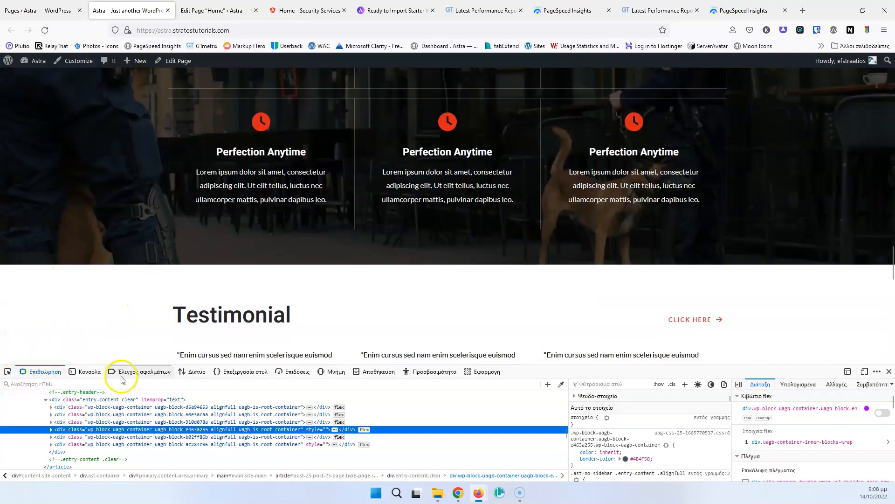
click(7, 371)
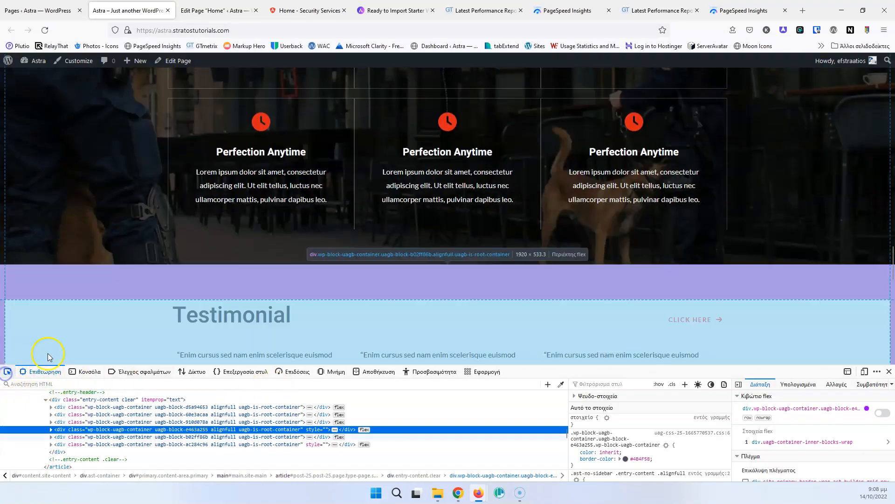
click(102, 294)
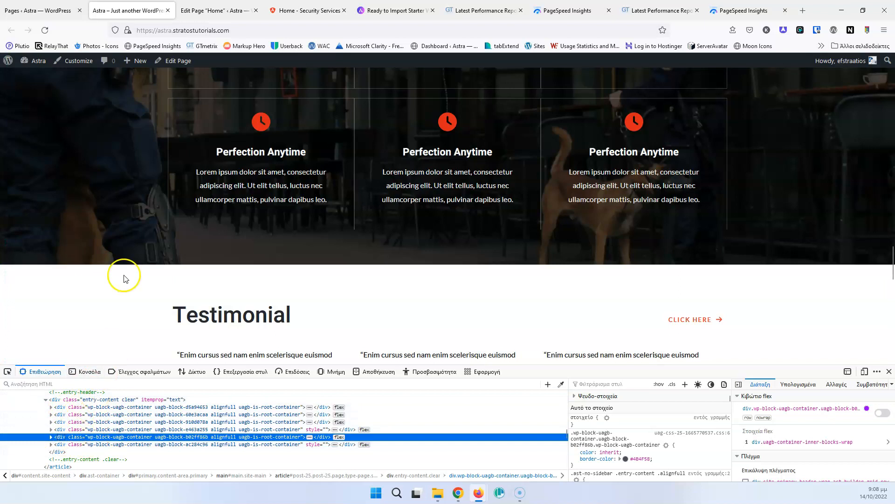
scroll(123, 279, down, 2)
scroll(100, 292, down, 3)
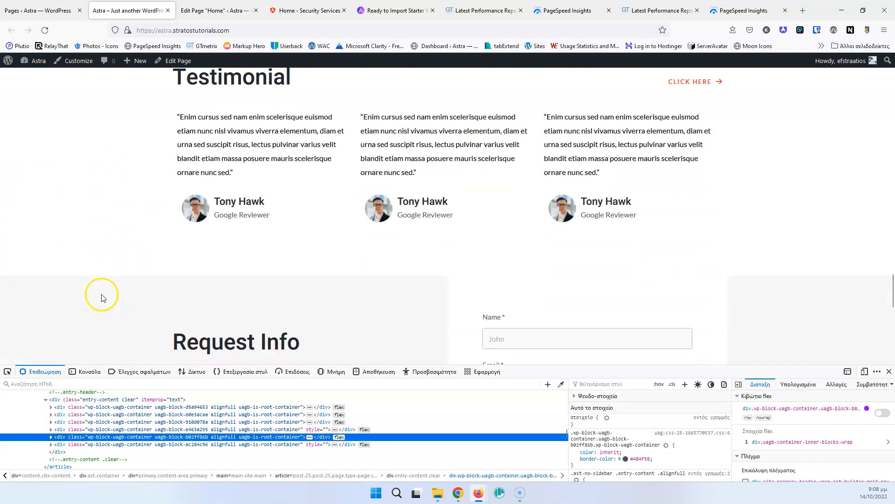
click(70, 429)
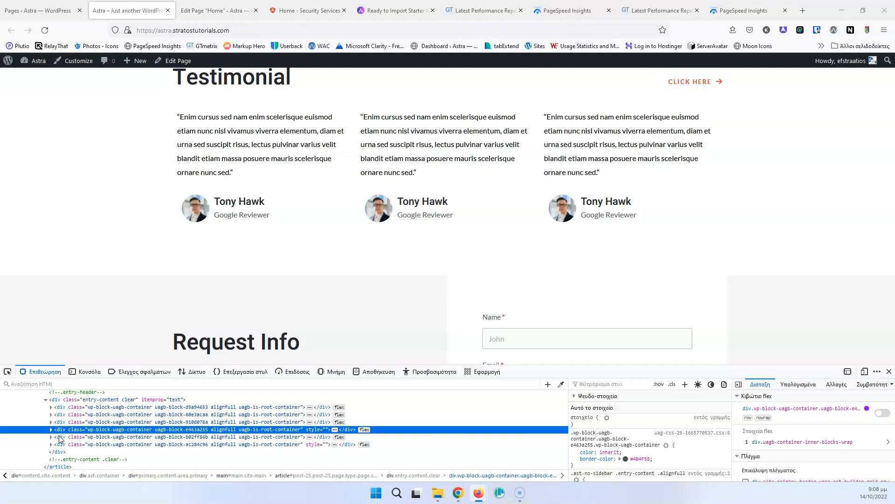
Step: Switch to the Home page editor and select the root container that holds the Request Info heading, icon list and form
click(184, 14)
click(56, 199)
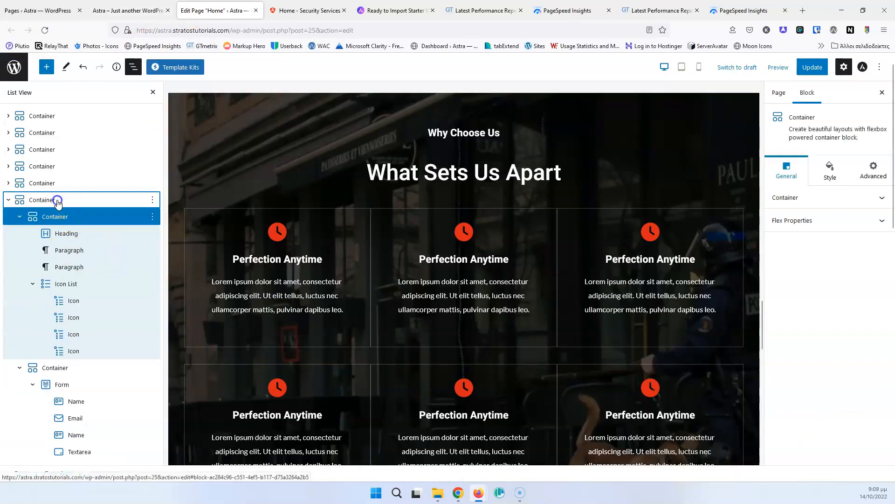